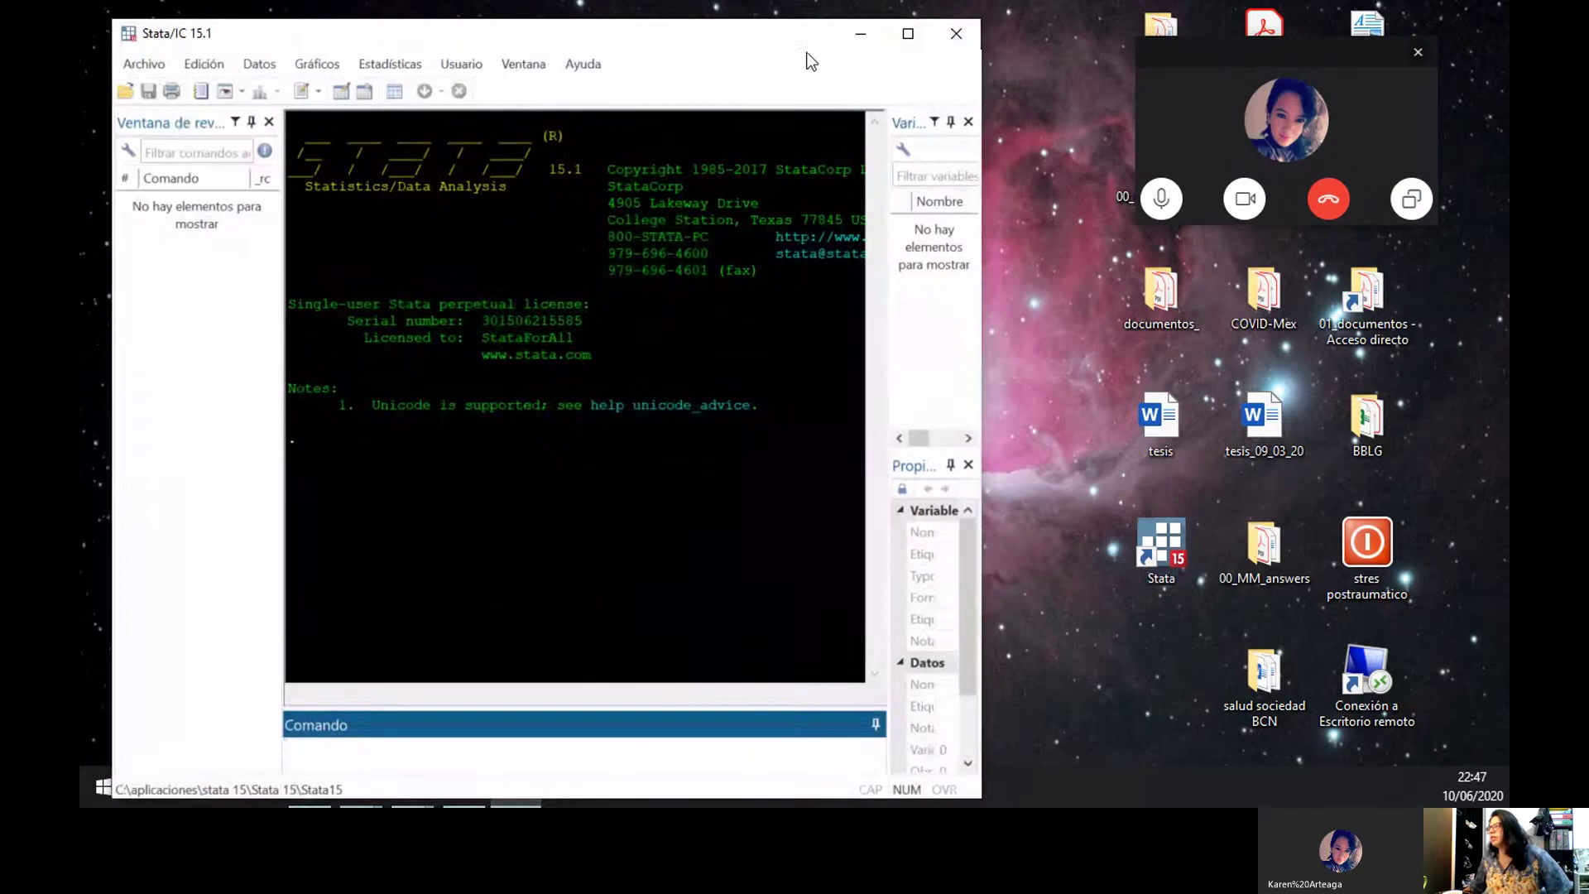
{"action": "left_click", "coordinate": [908, 33]}
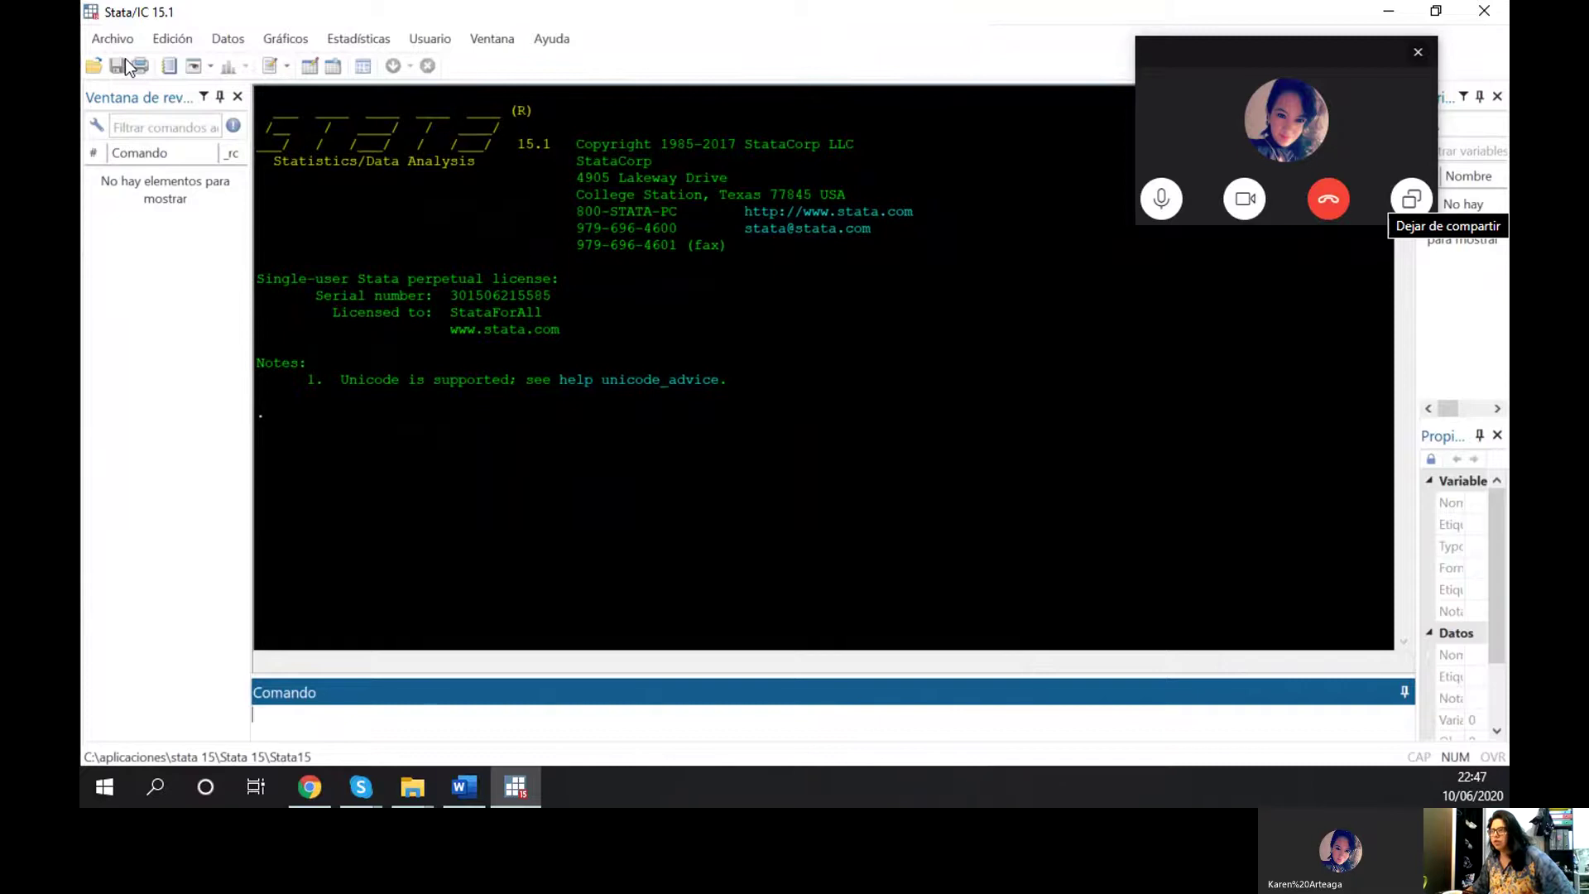
{"action": "left_click", "coordinate": [113, 39]}
{"action": "left_click", "coordinate": [172, 39]}
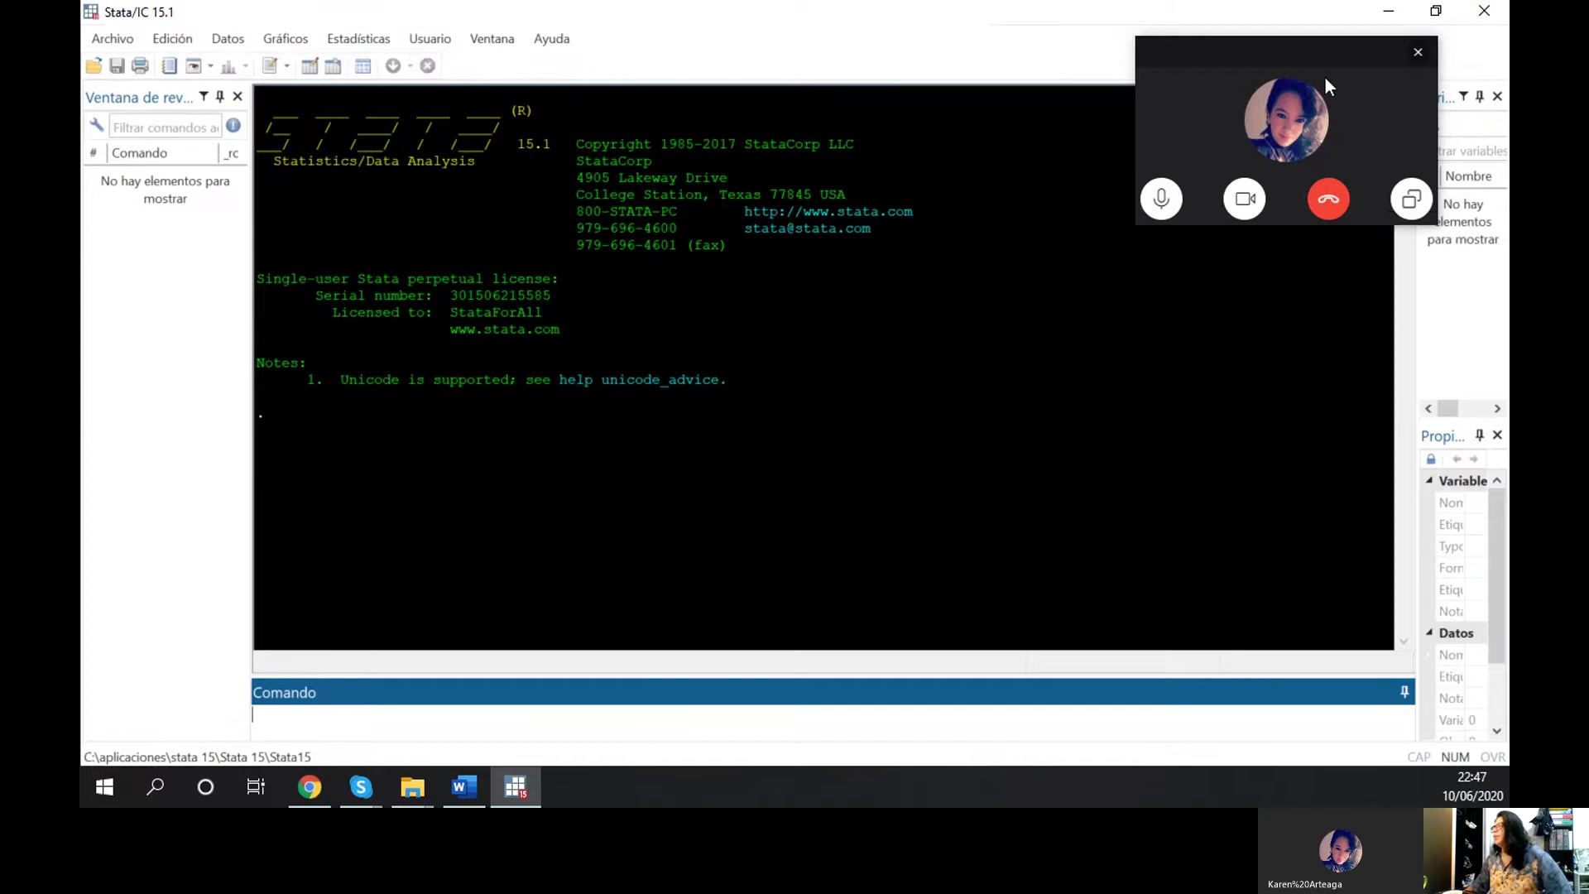
{"action": "left_click", "coordinate": [1321, 48]}
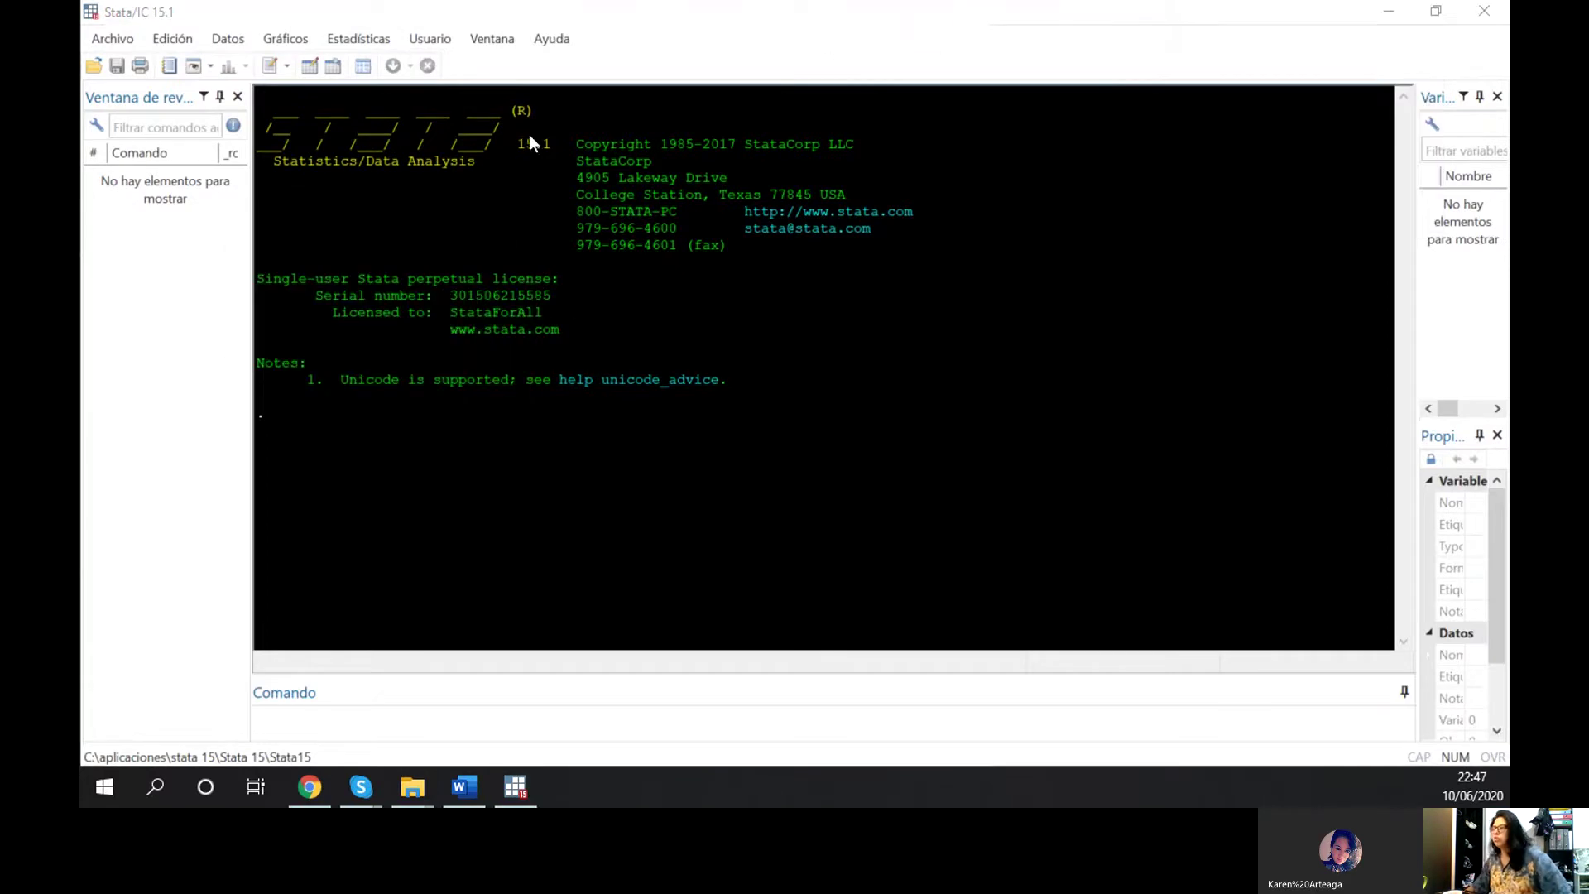
{"action": "left_click", "coordinate": [485, 41]}
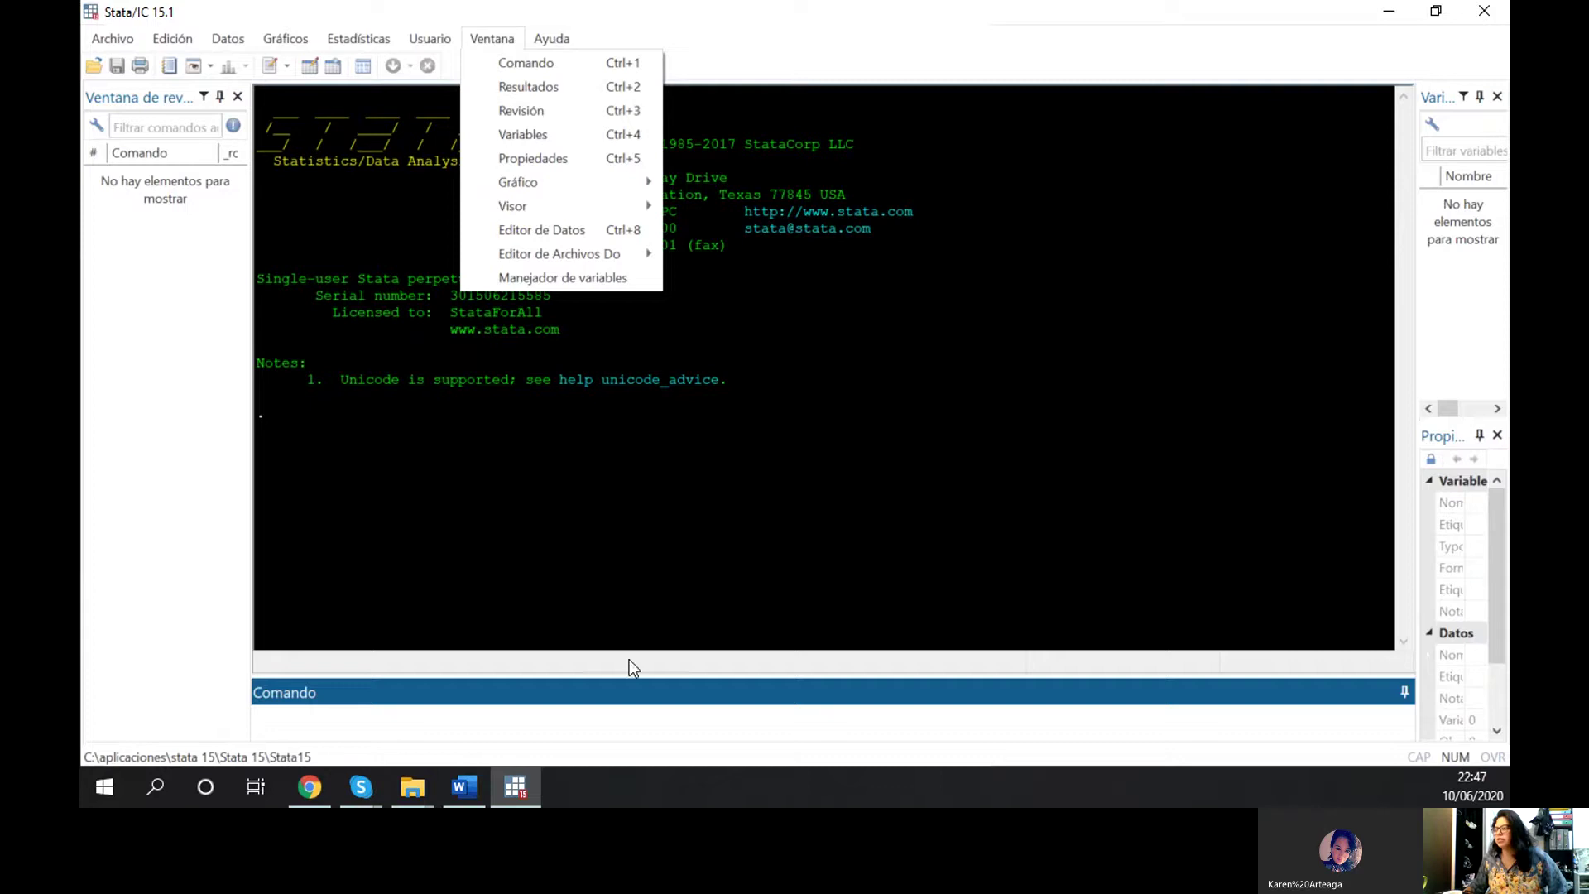
{"action": "left_click", "coordinate": [677, 741]}
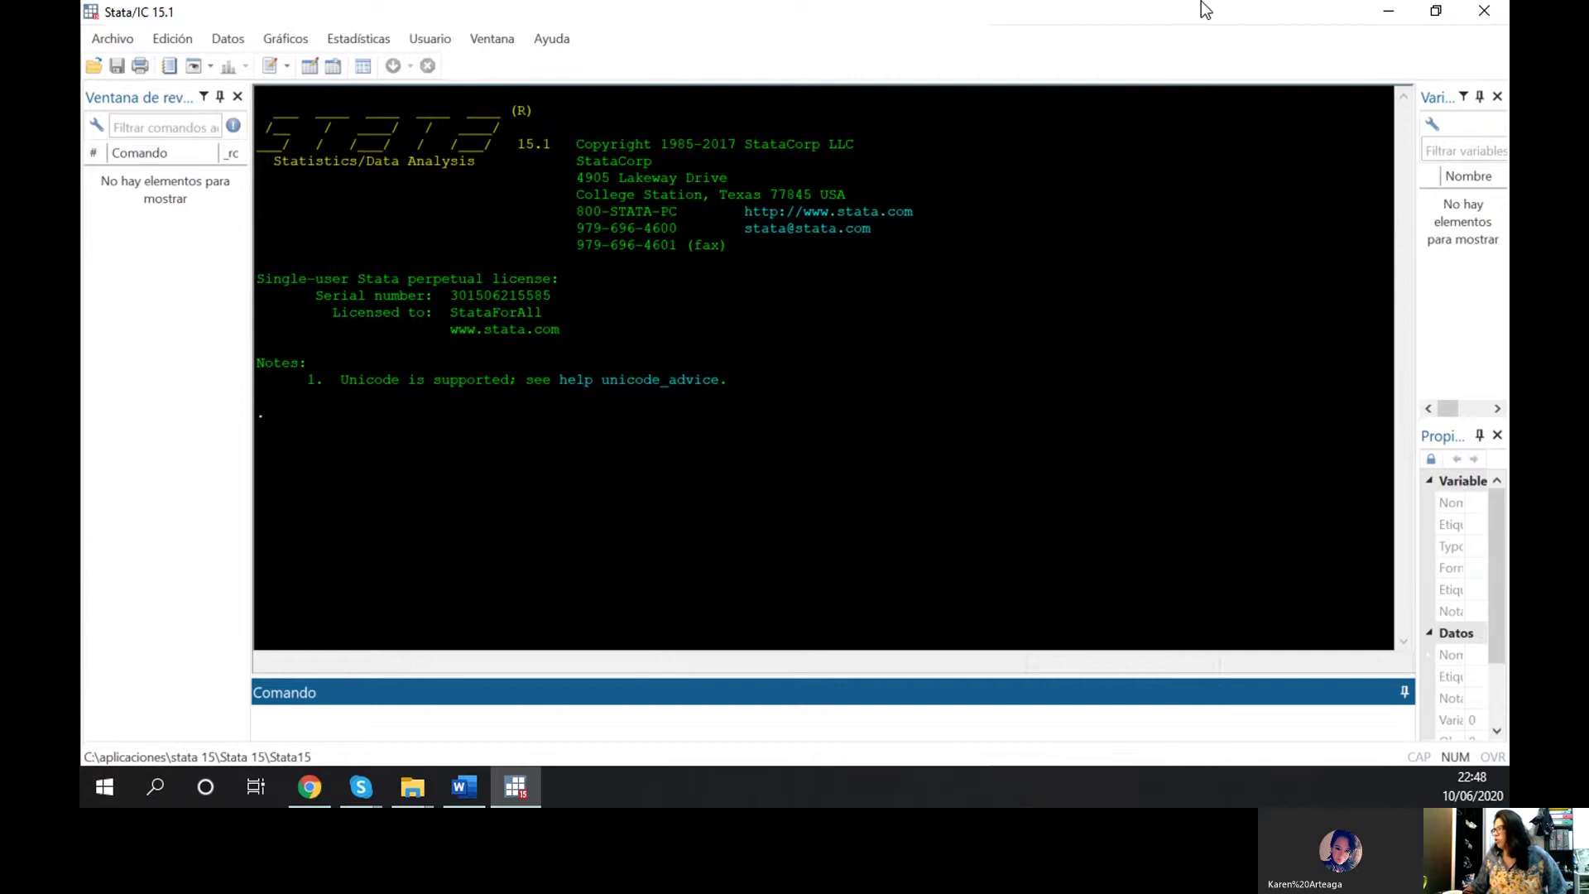
Restore the maximized window, widen it across most of the desktop, and enlarge the Variables and Properties panes
{"action": "left_click_drag", "start_coordinate": [1215, 20], "coordinate": [691, 27]}
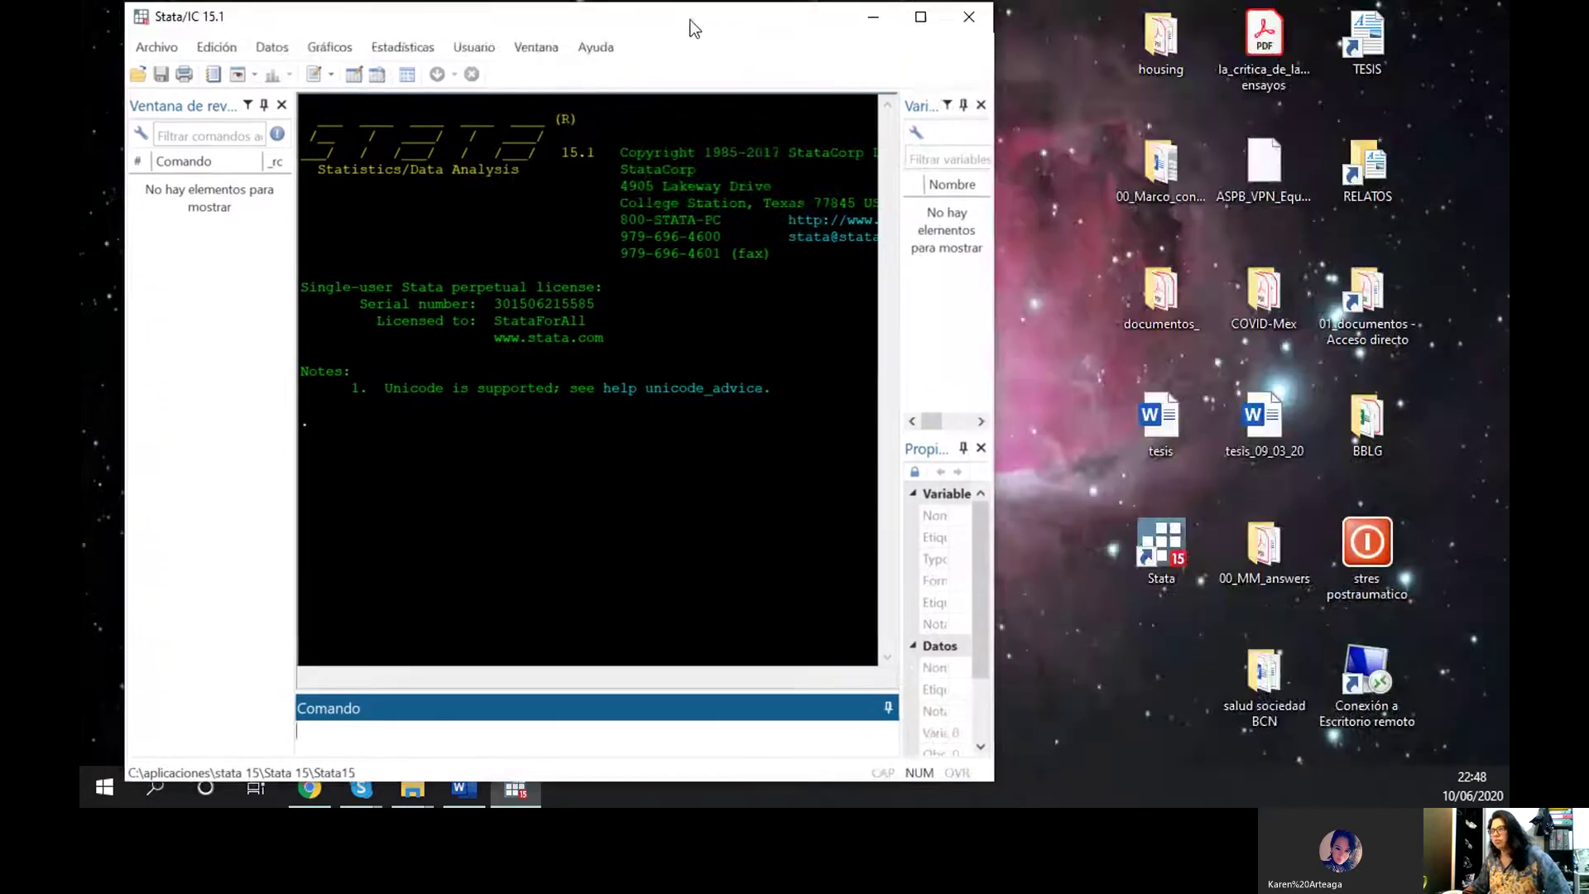
{"action": "left_click_drag", "start_coordinate": [984, 331], "coordinate": [1383, 331]}
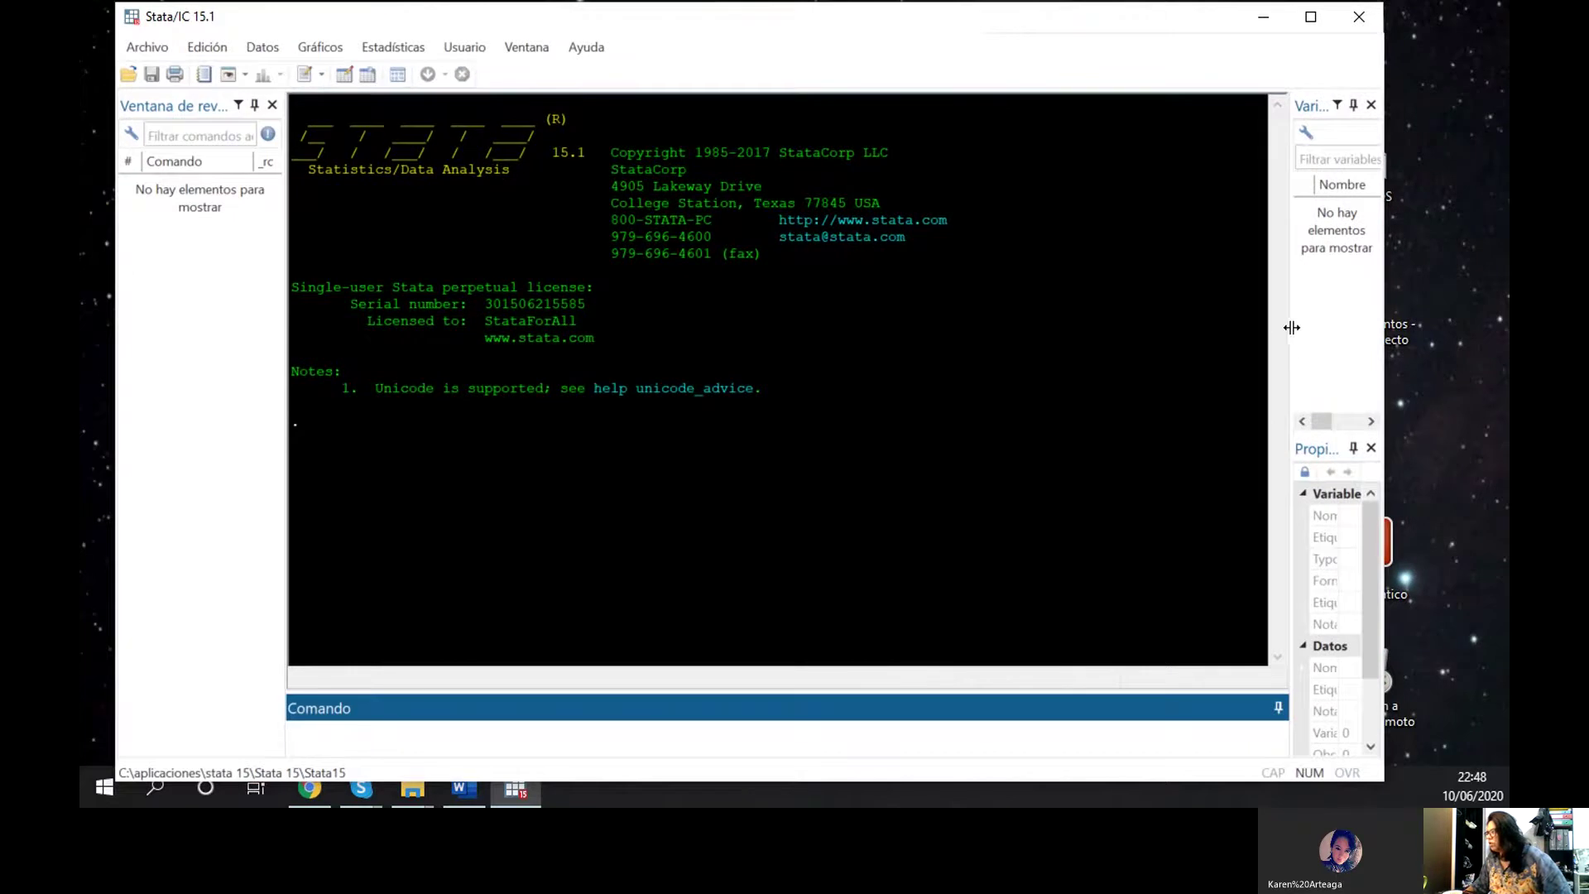
{"action": "left_click_drag", "start_coordinate": [1292, 328], "coordinate": [1108, 327]}
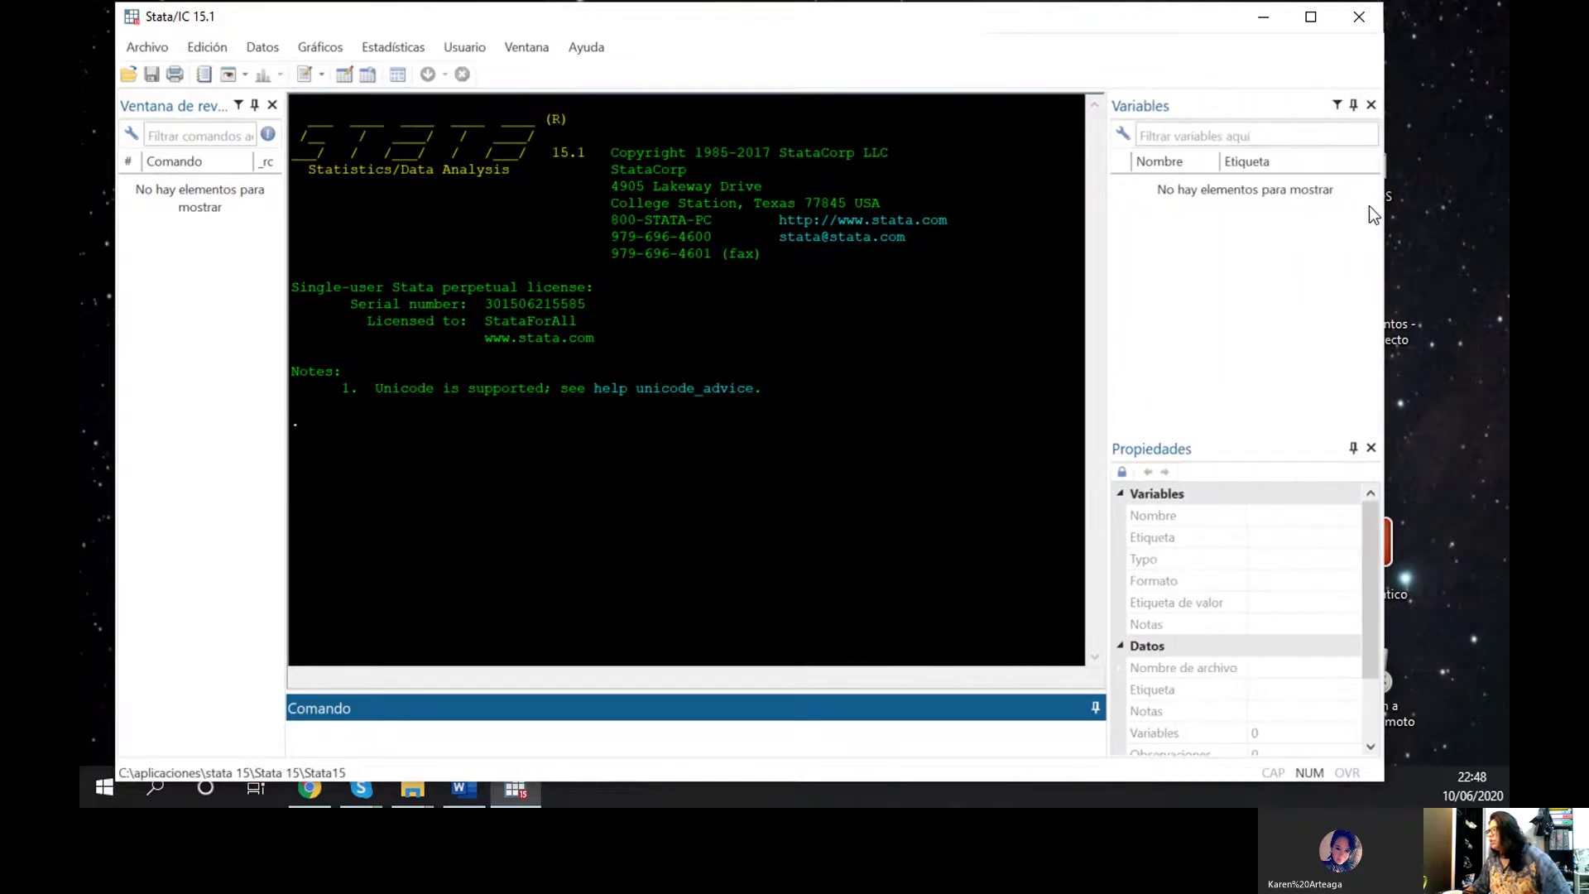
{"action": "left_click_drag", "start_coordinate": [1383, 214], "coordinate": [1454, 214]}
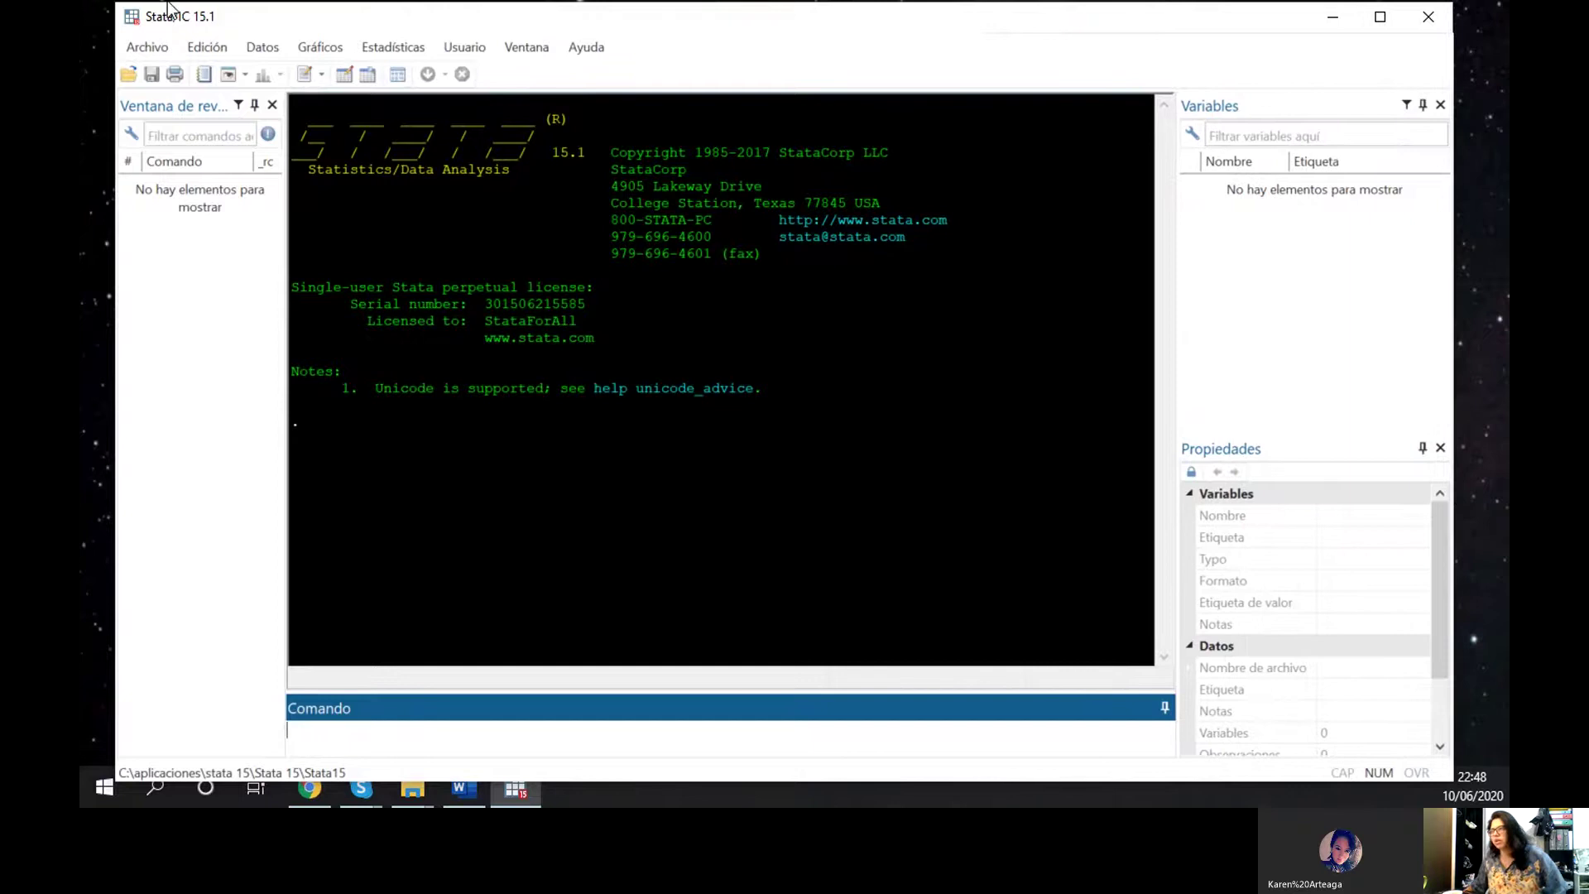
Open the dataset h_sac.dta from the 05_database folder inside the housing folder
{"action": "left_click", "coordinate": [147, 48]}
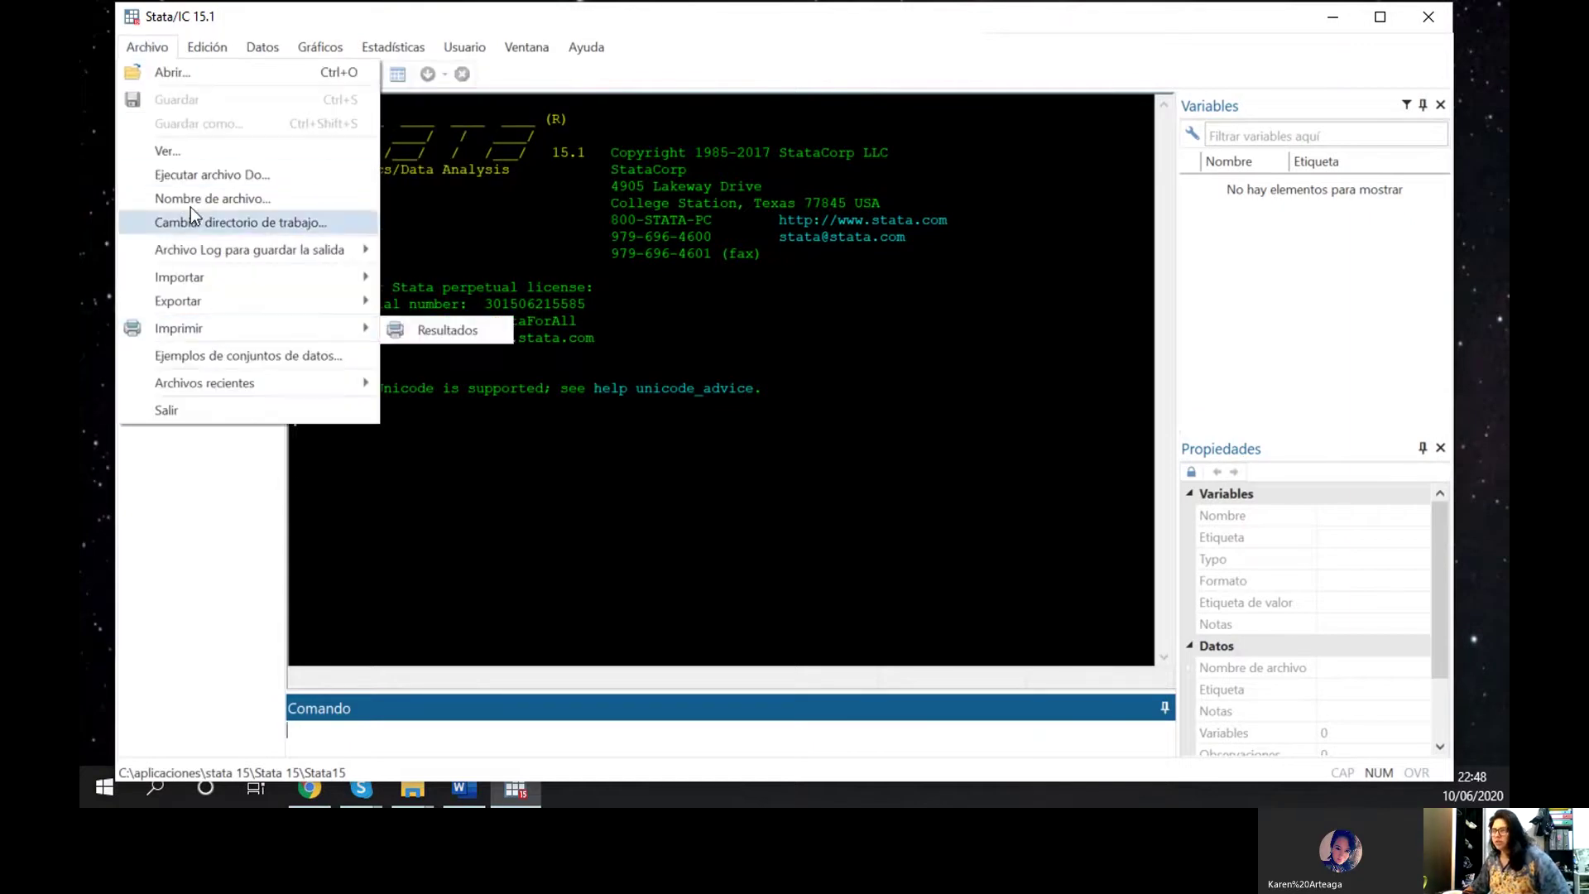
{"action": "left_click", "coordinate": [195, 73]}
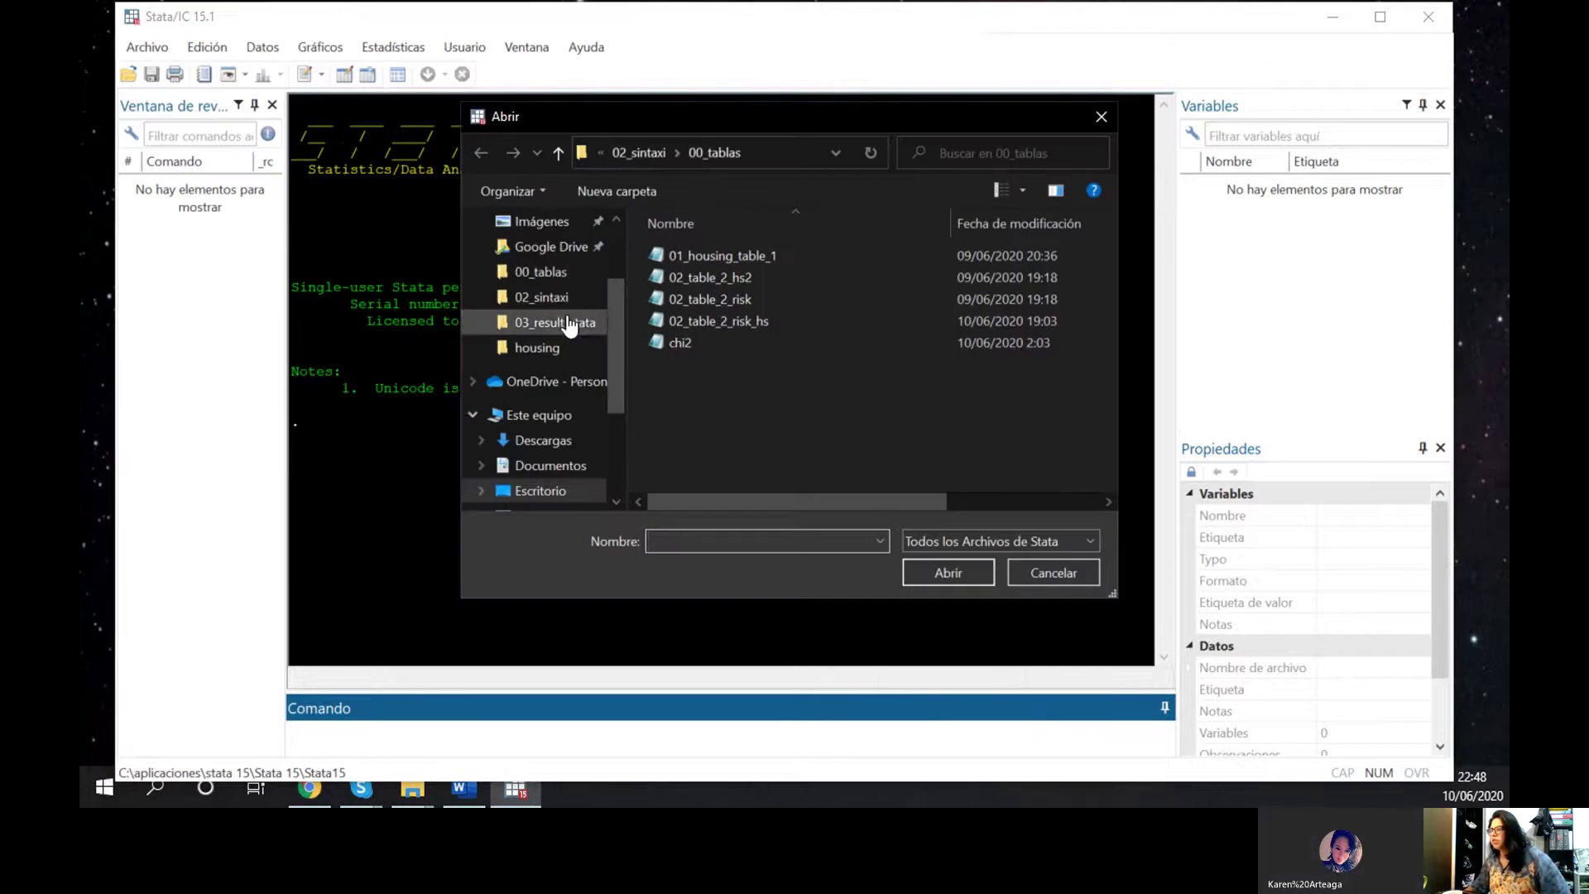
{"action": "left_click", "coordinate": [568, 354]}
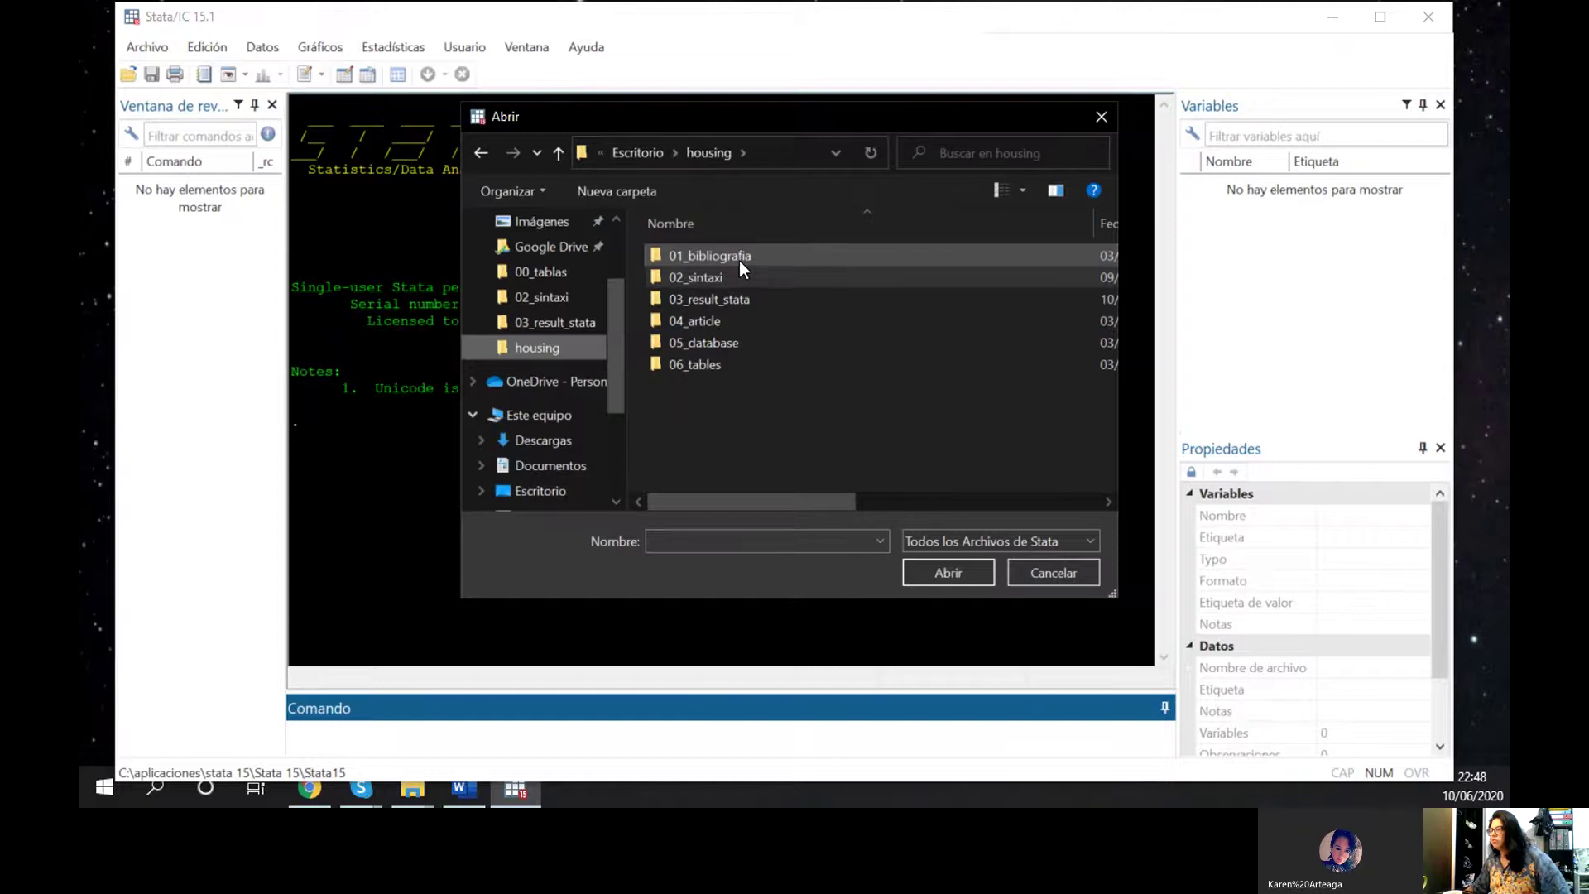
{"action": "double_click", "coordinate": [736, 341]}
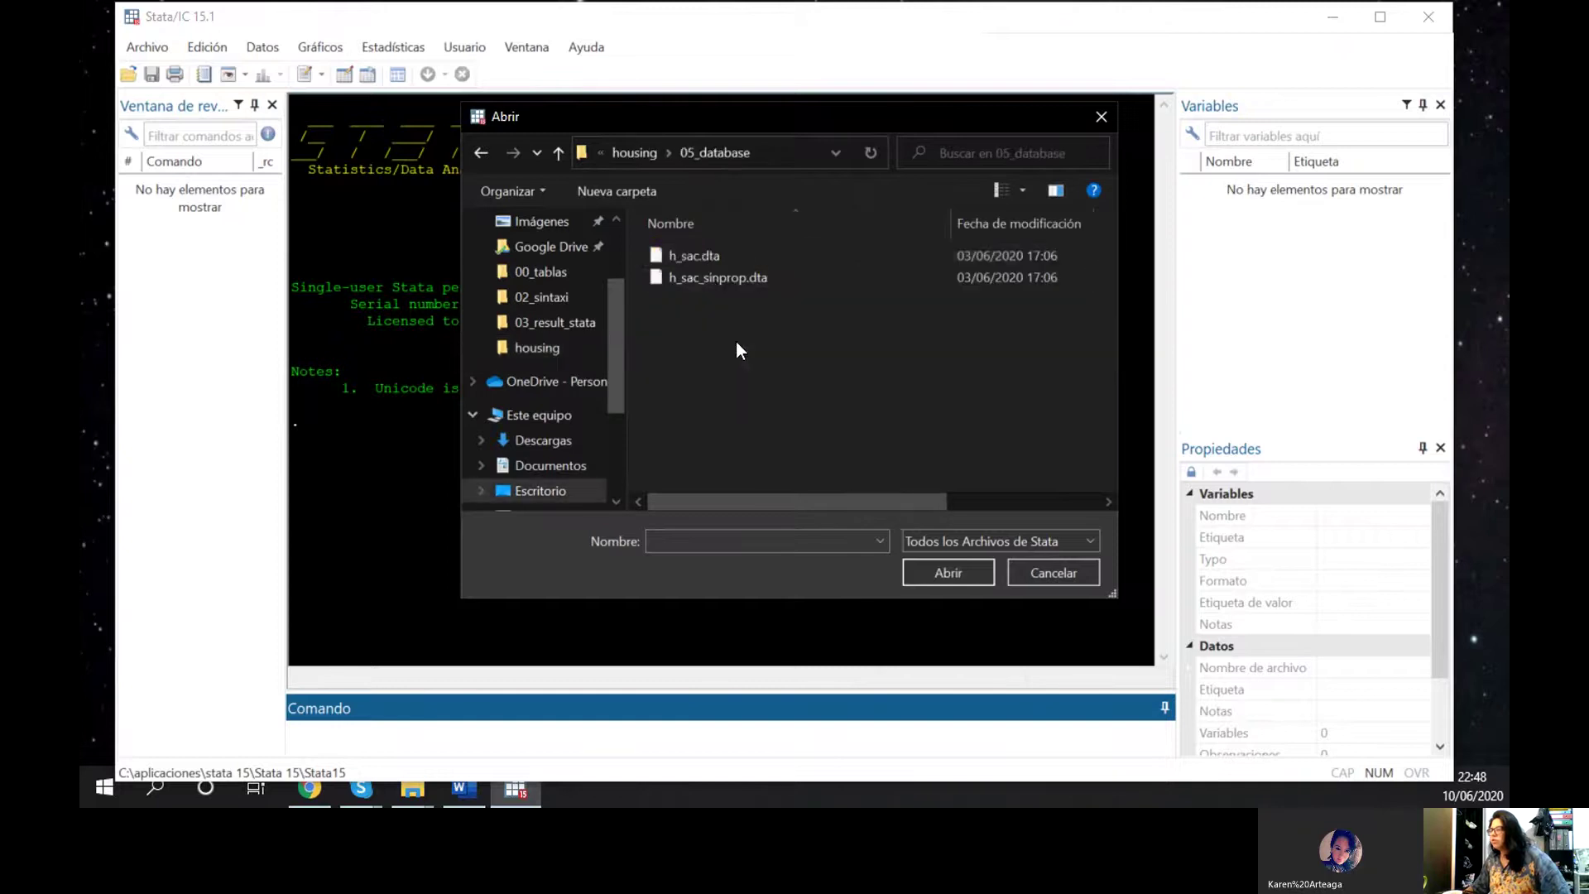
{"action": "double_click", "coordinate": [707, 261]}
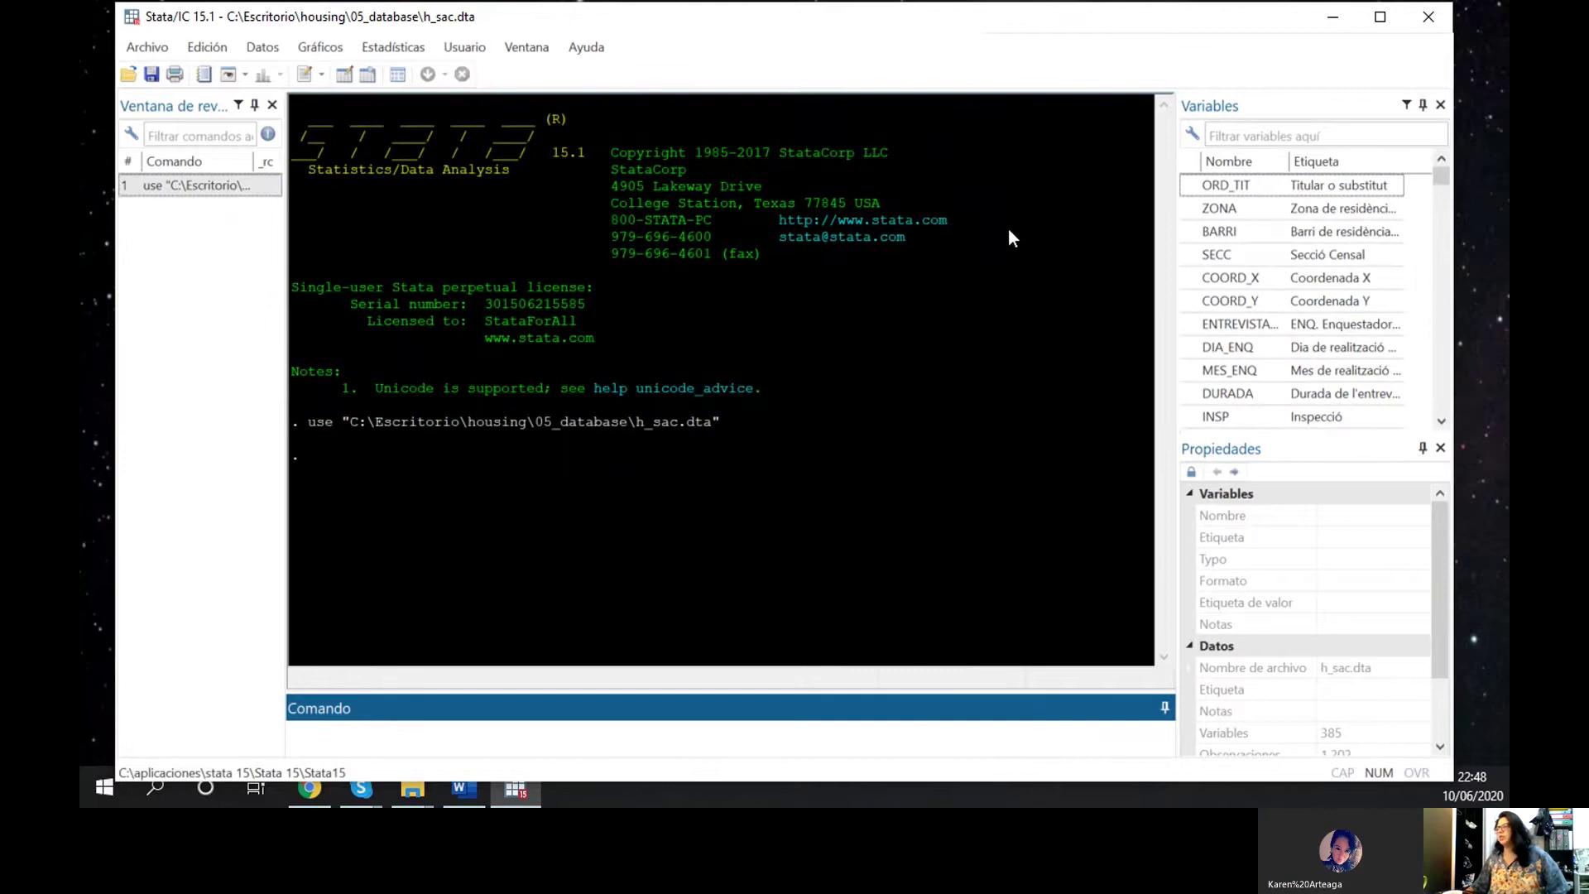
{"action": "left_click", "coordinate": [305, 419]}
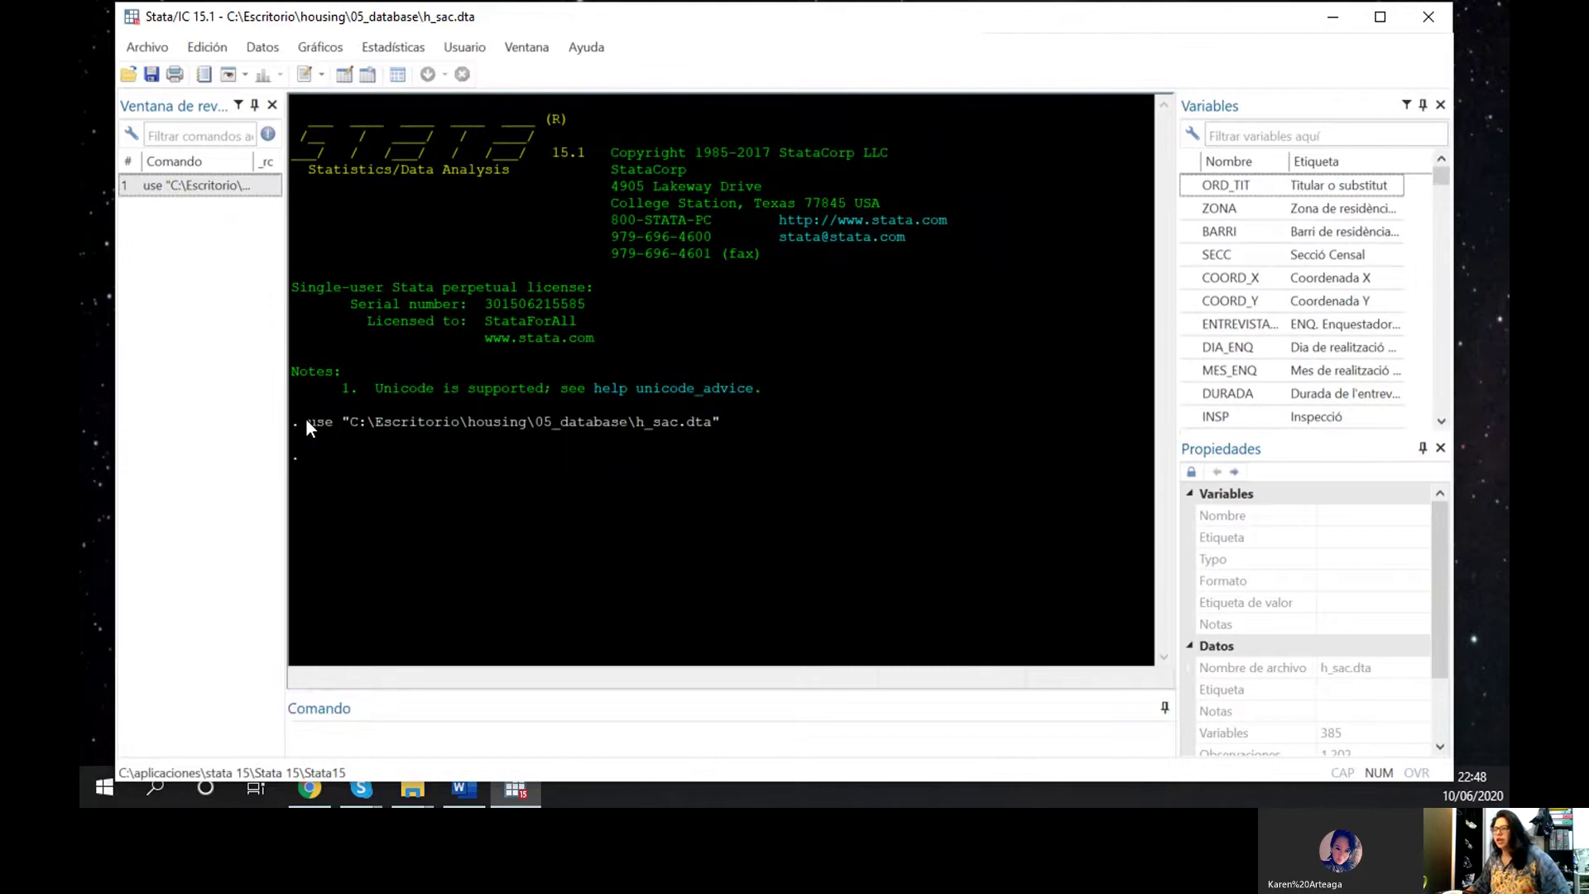
{"action": "left_click", "coordinate": [152, 48]}
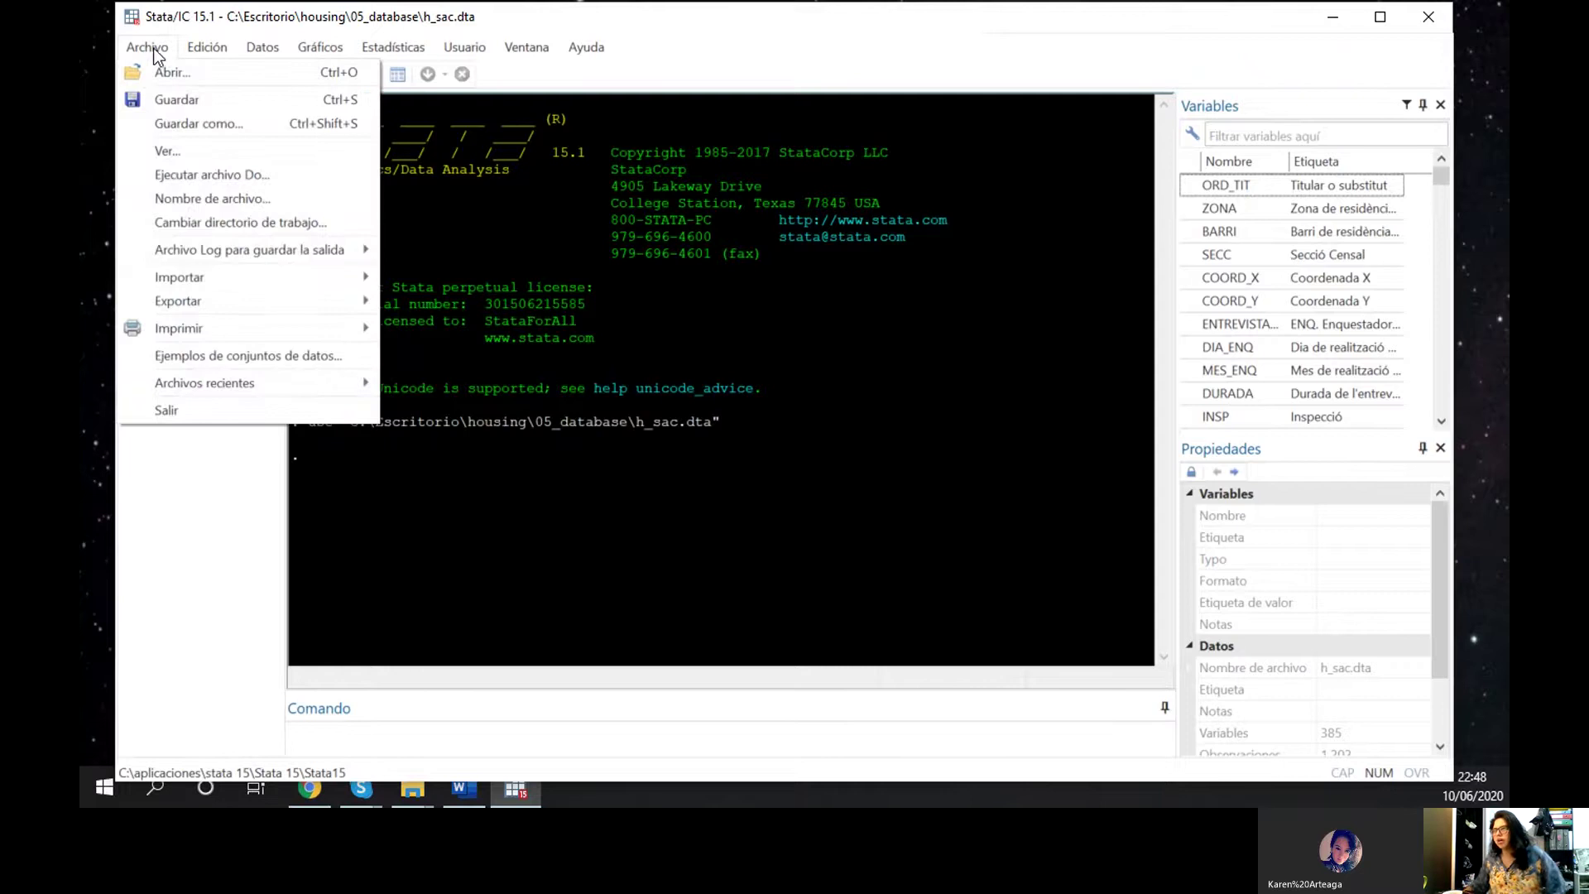
{"action": "left_click", "coordinate": [636, 515]}
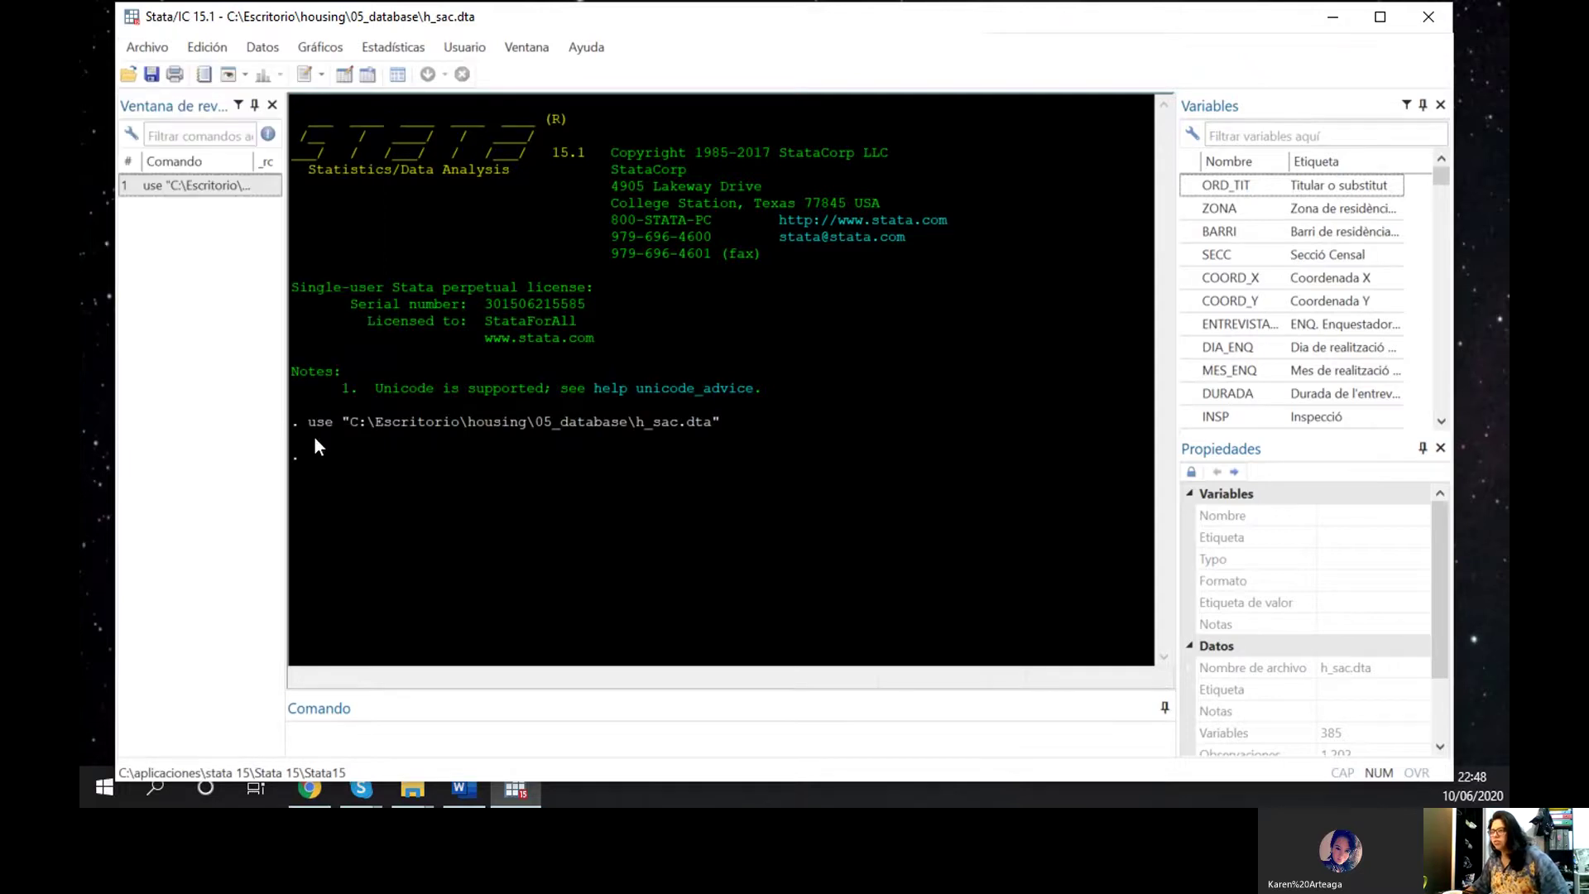
Select the full use command for h_sac.dta in the results output and copy it
{"action": "left_click_drag", "start_coordinate": [305, 424], "coordinate": [456, 436]}
{"action": "key", "text": "ctrl+c"}
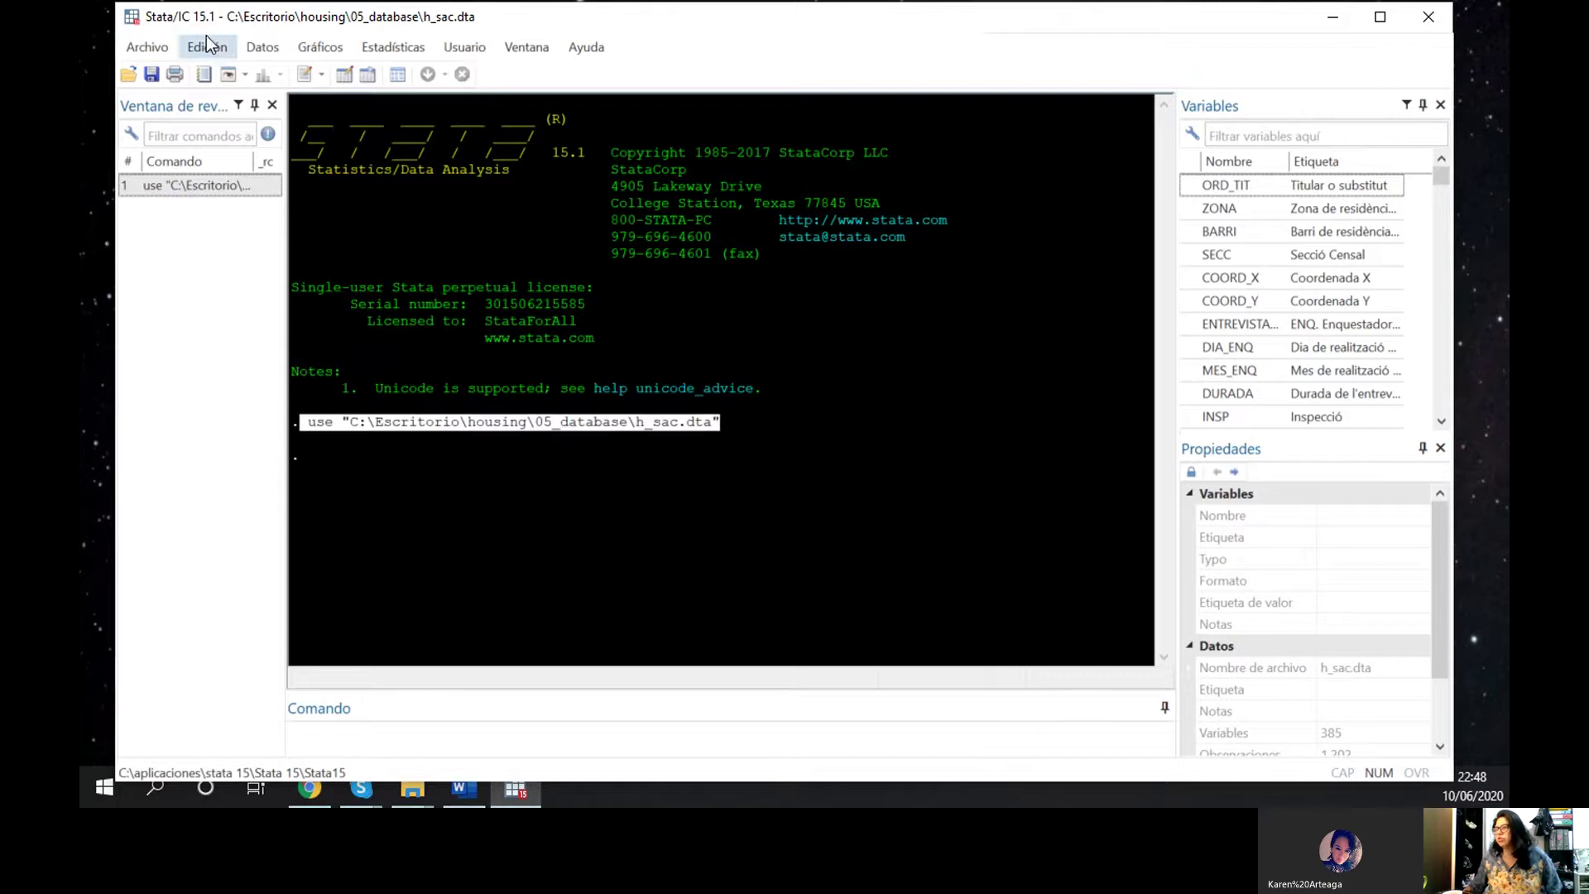
{"action": "left_click", "coordinate": [142, 52]}
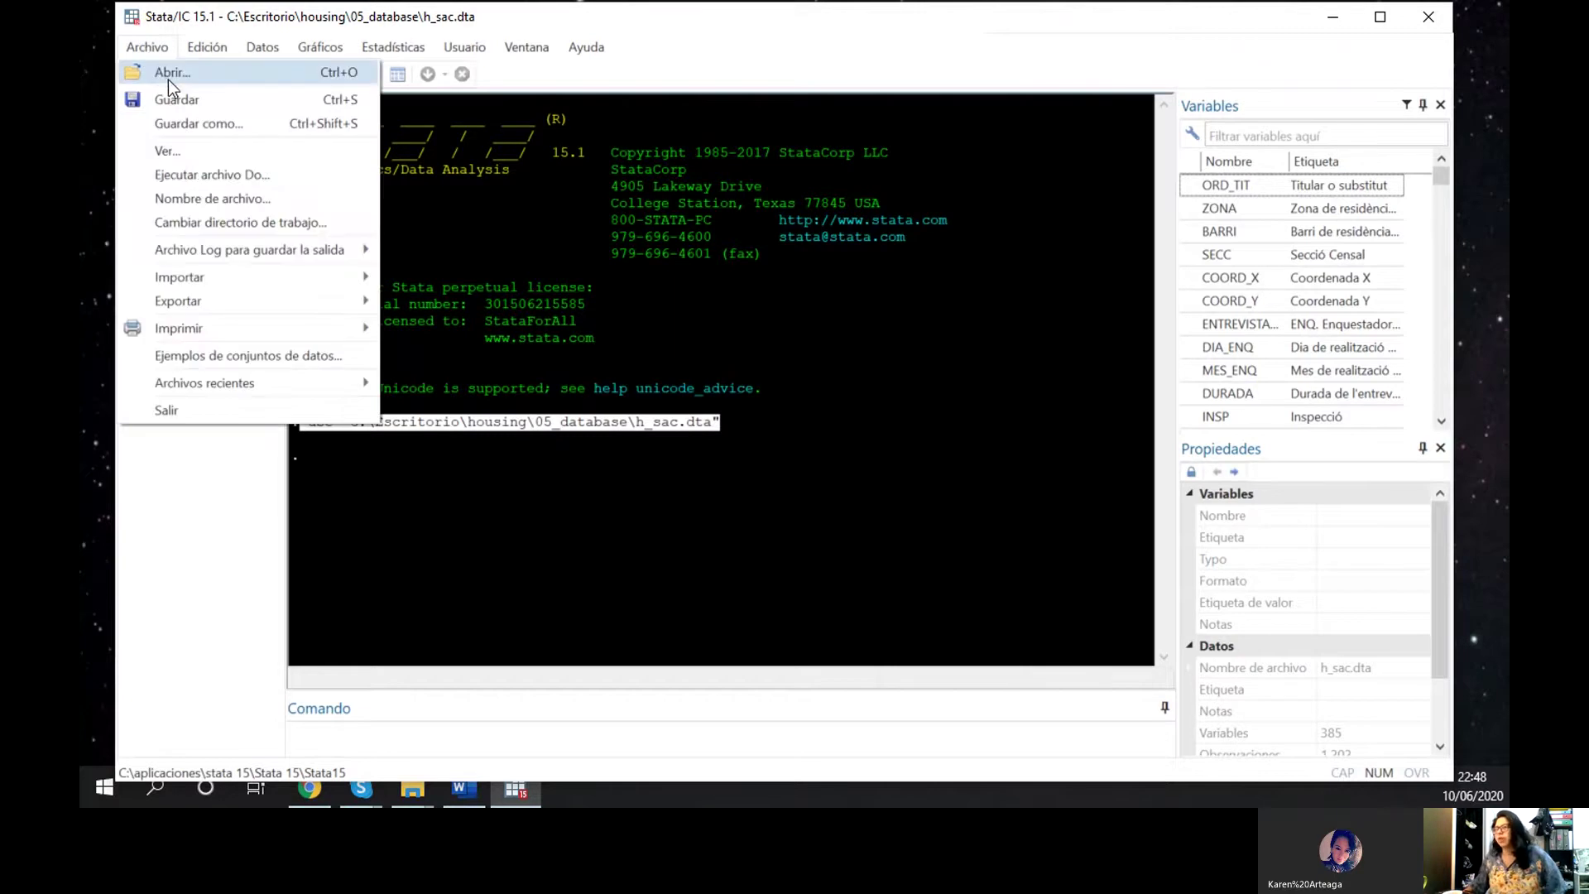
{"action": "mouse_move", "coordinate": [233, 56]}
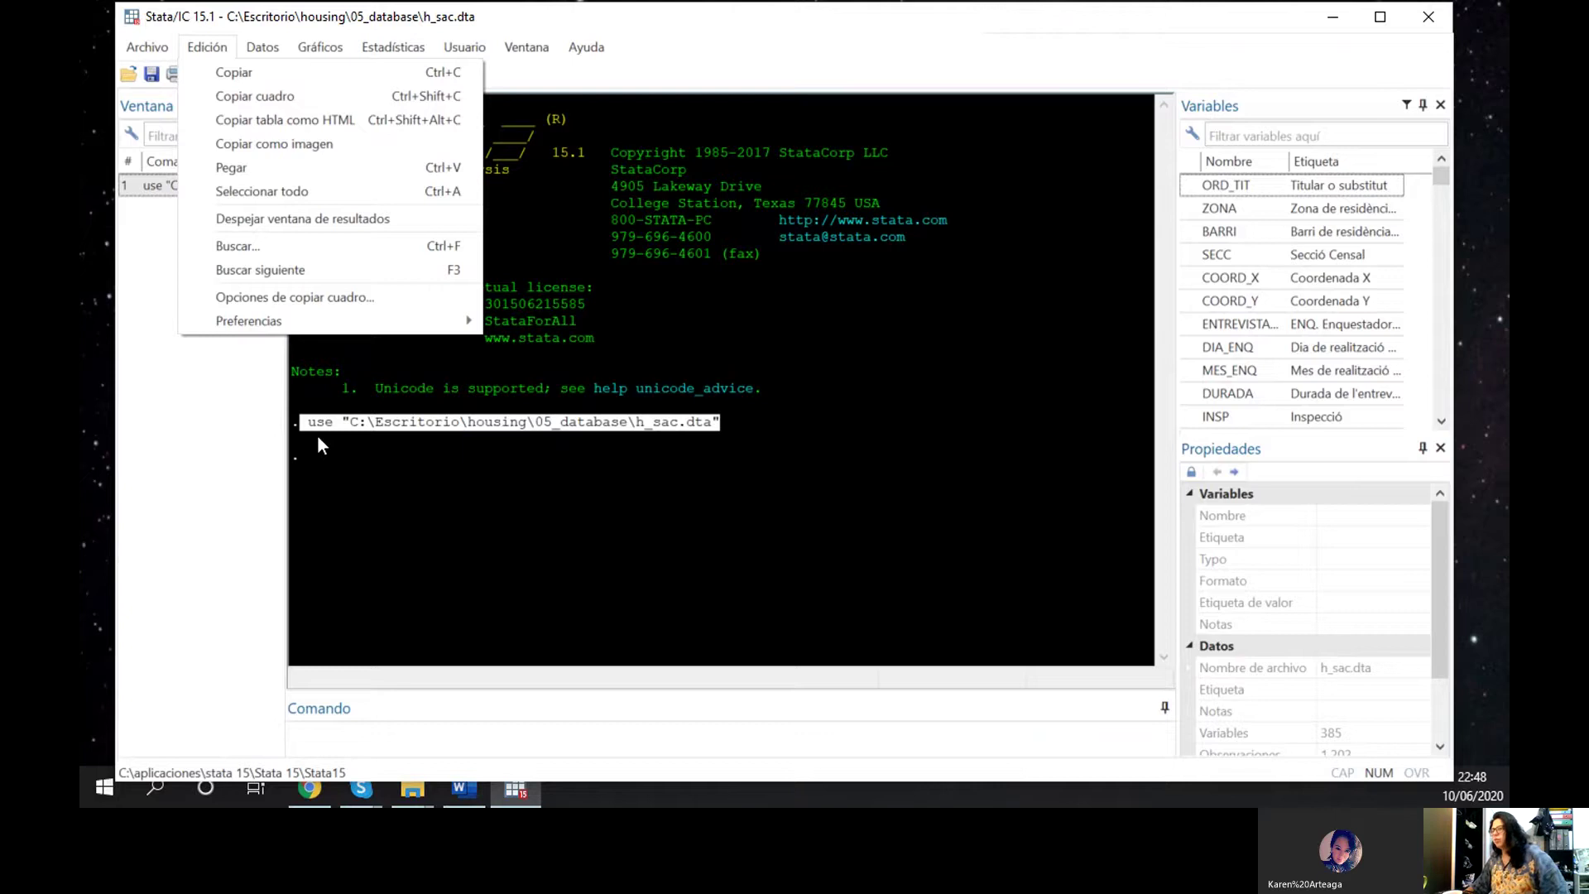
Enter the trial text ggsggh on the command line and erase it
{"action": "left_click", "coordinate": [528, 738]}
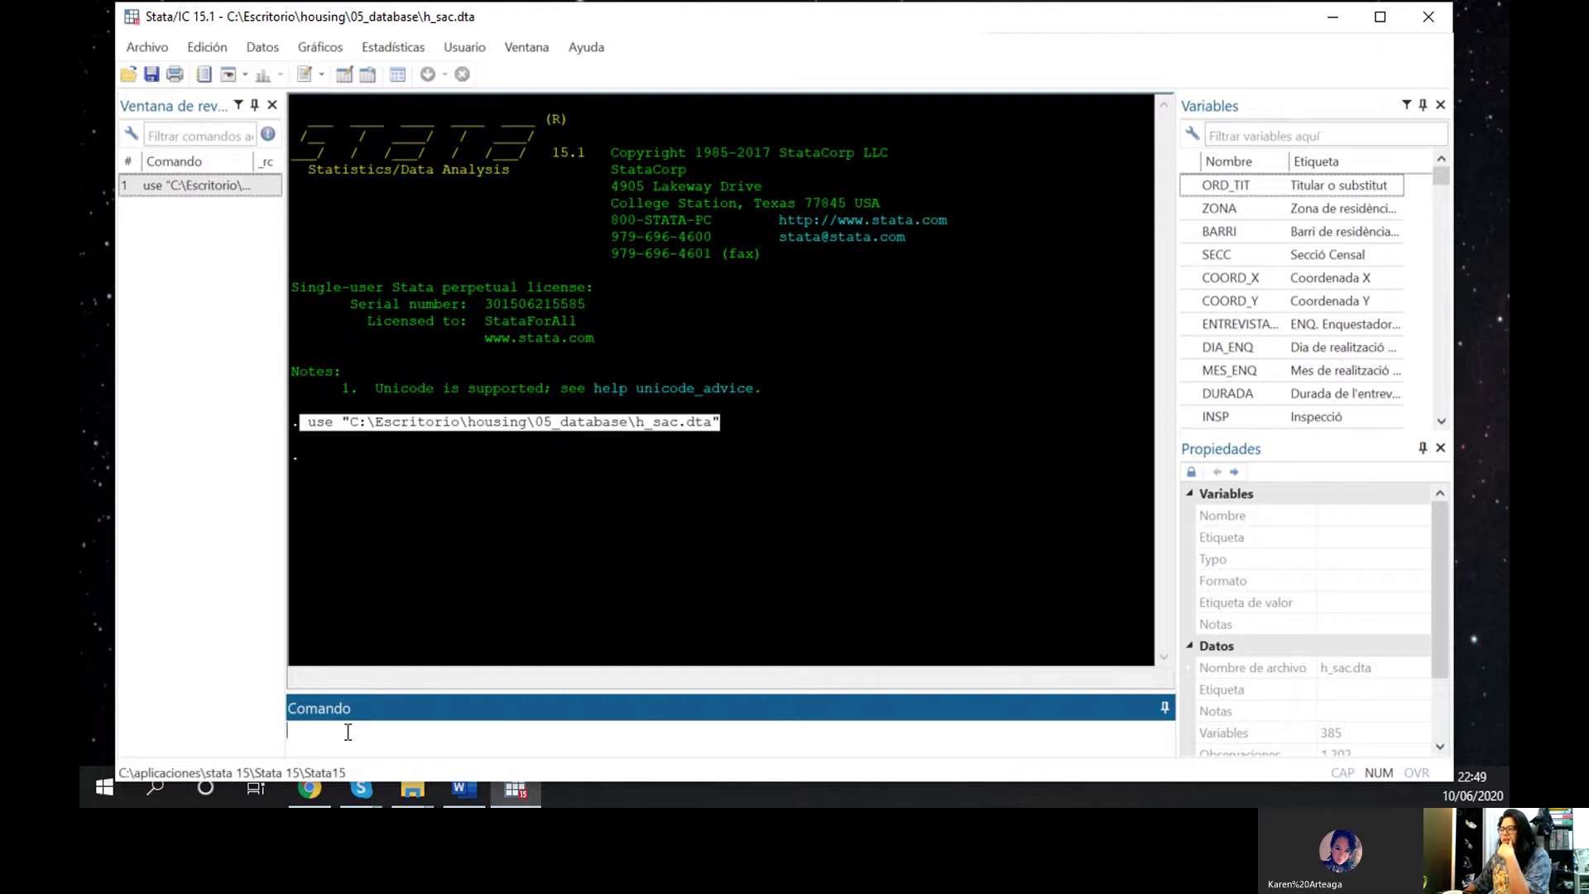
{"action": "type", "text": "ggsggh"}
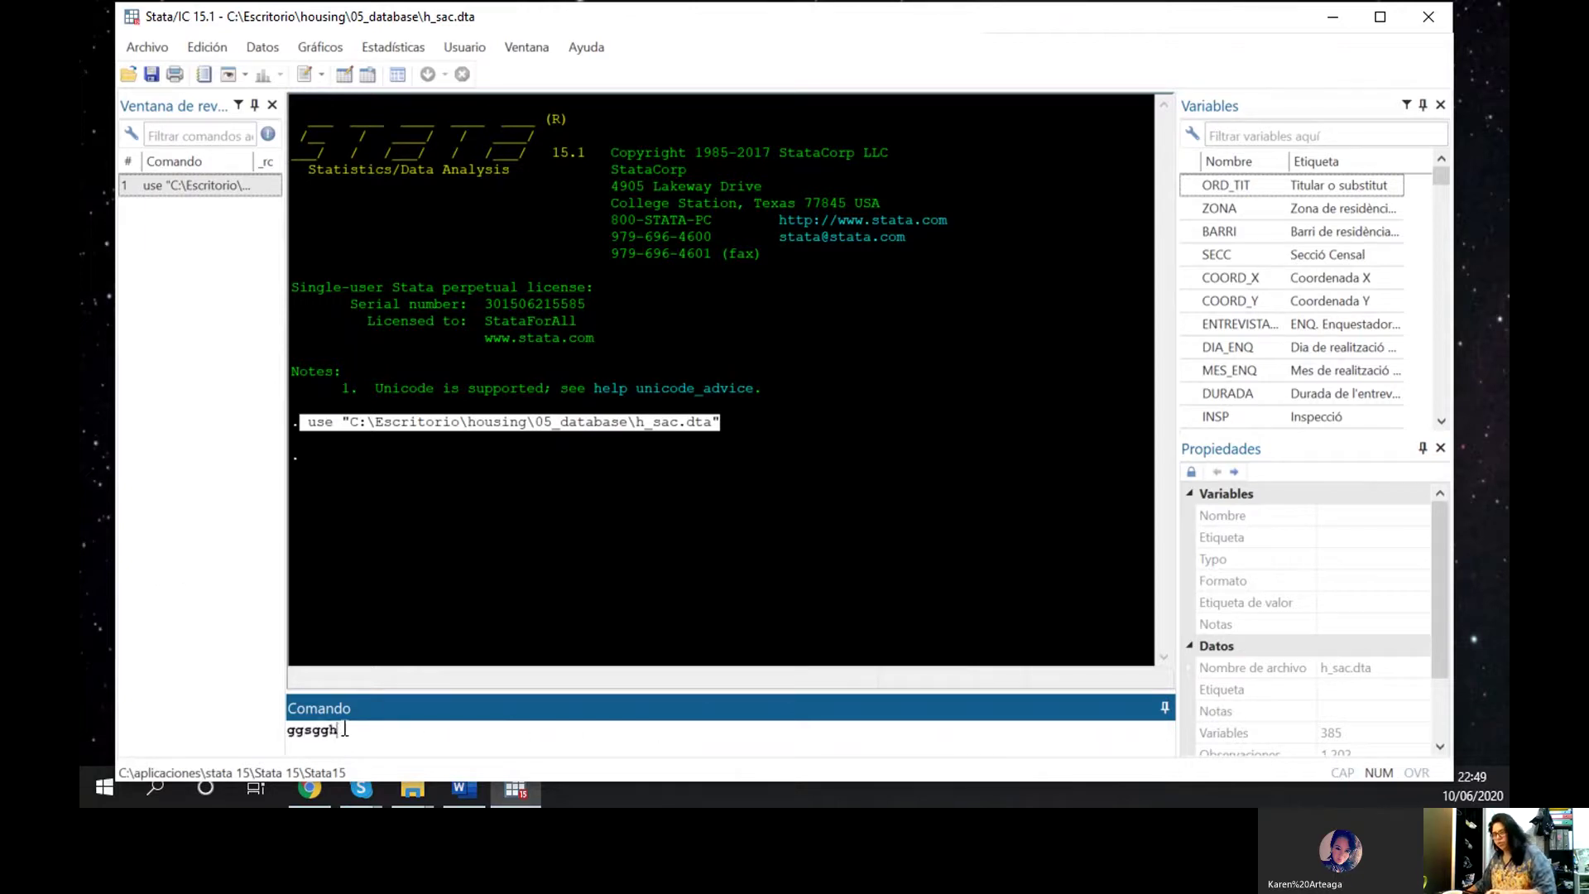
{"action": "key", "text": "BackSpace"}
{"action": "key", "text": "BackSpace"}
{"action": "key", "text": "BackSpace"}
{"action": "key", "text": "BackSpace"}
{"action": "key", "text": "BackSpace"}
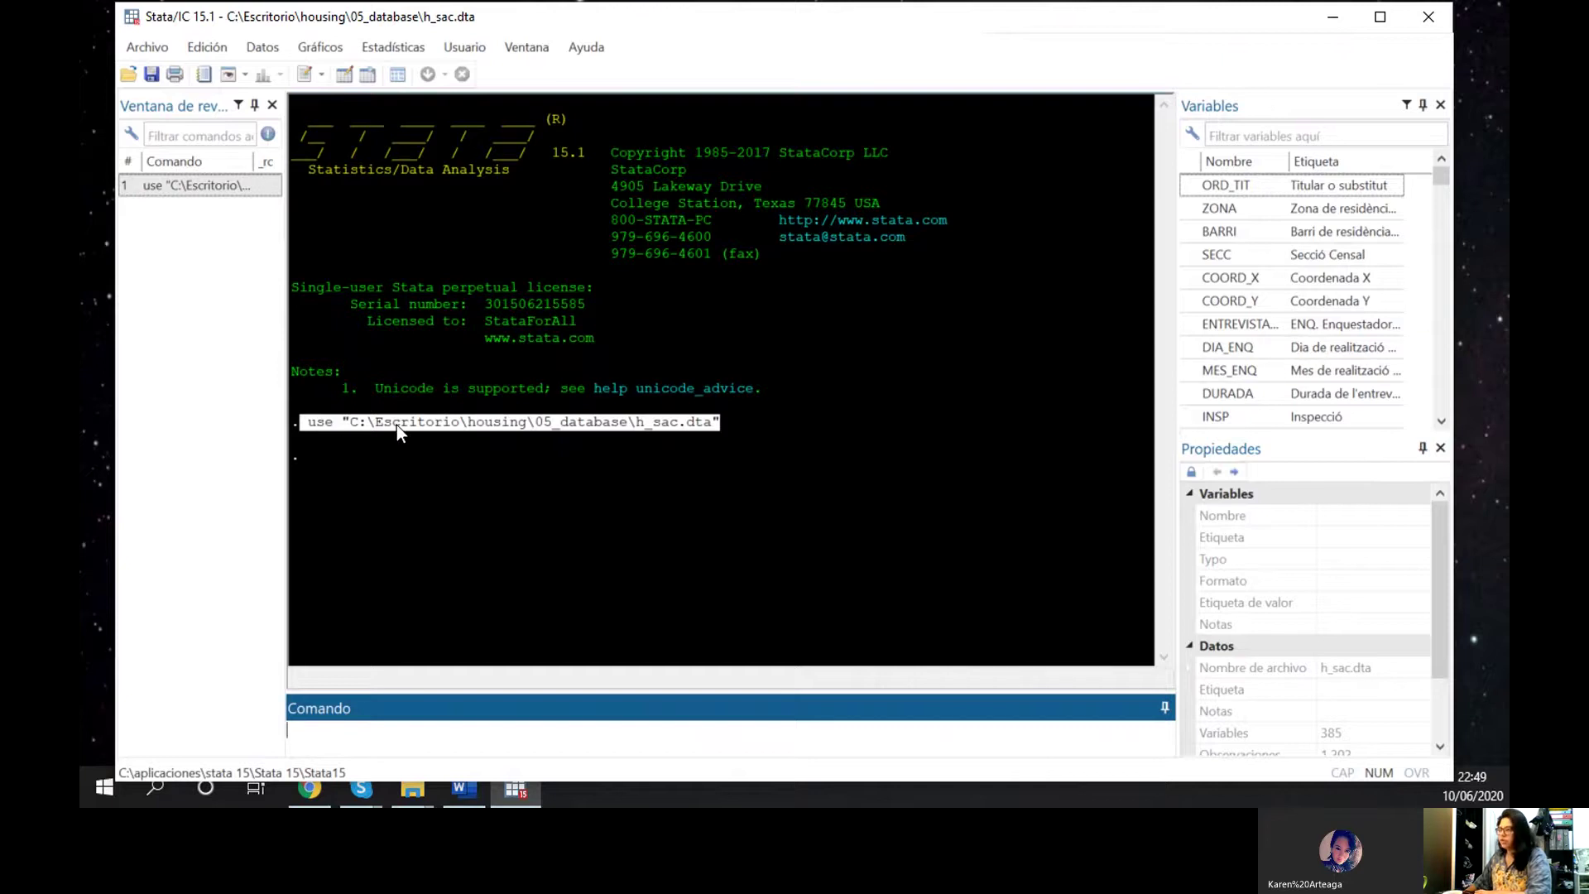
Copy the highlighted use command for h_sac.dta from the results and paste it into the command line
{"action": "right_click", "coordinate": [346, 424]}
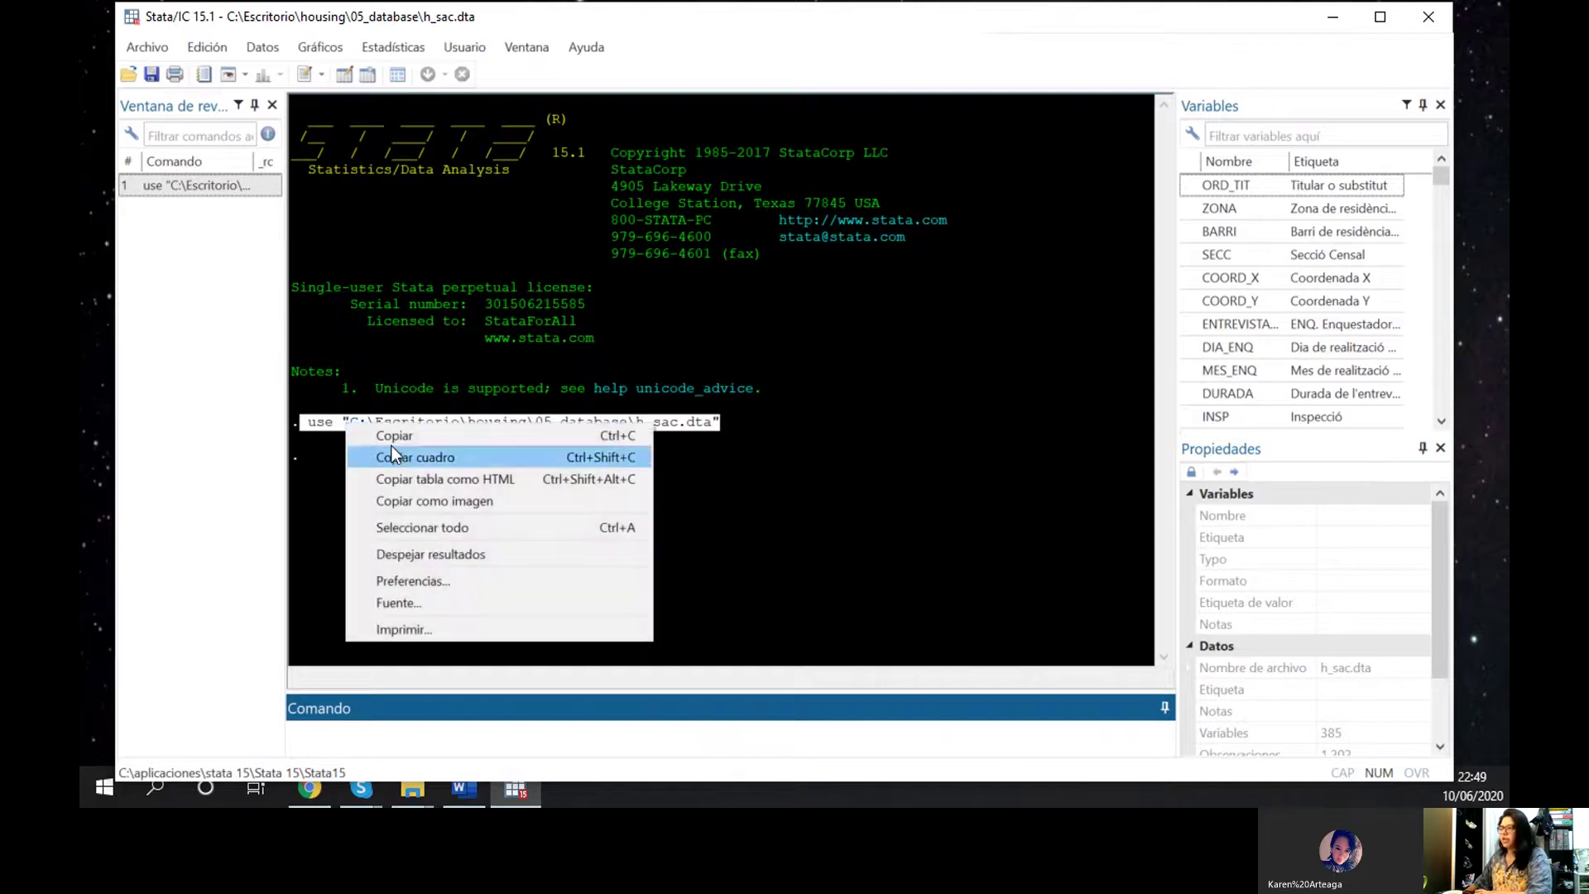
{"action": "left_click", "coordinate": [394, 438]}
{"action": "left_click", "coordinate": [422, 746]}
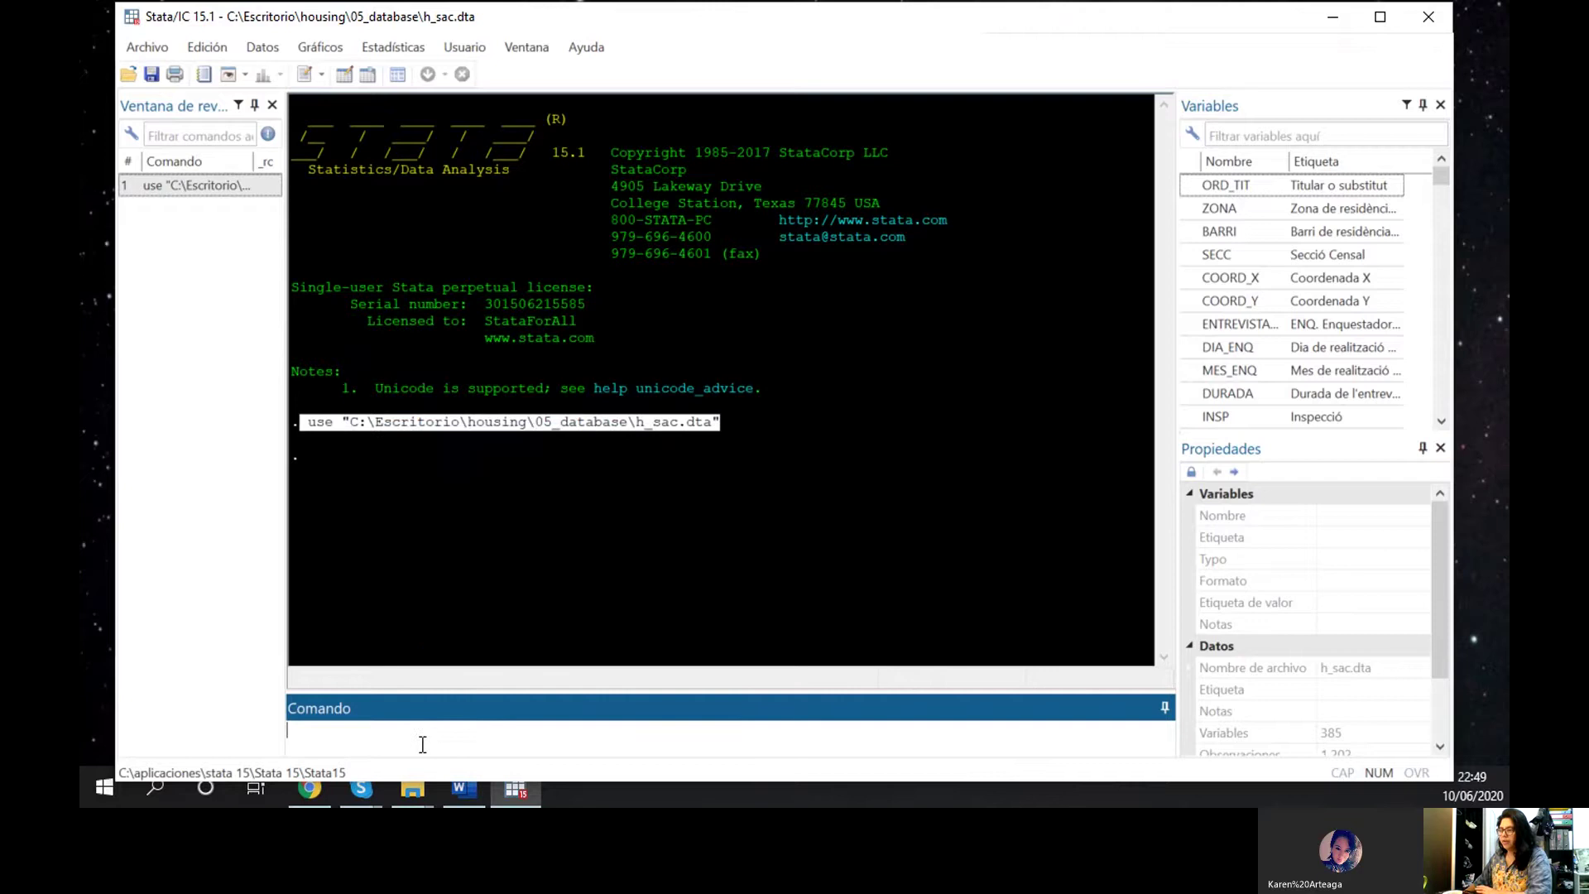
{"action": "right_click", "coordinate": [422, 745]}
{"action": "left_click", "coordinate": [461, 656]}
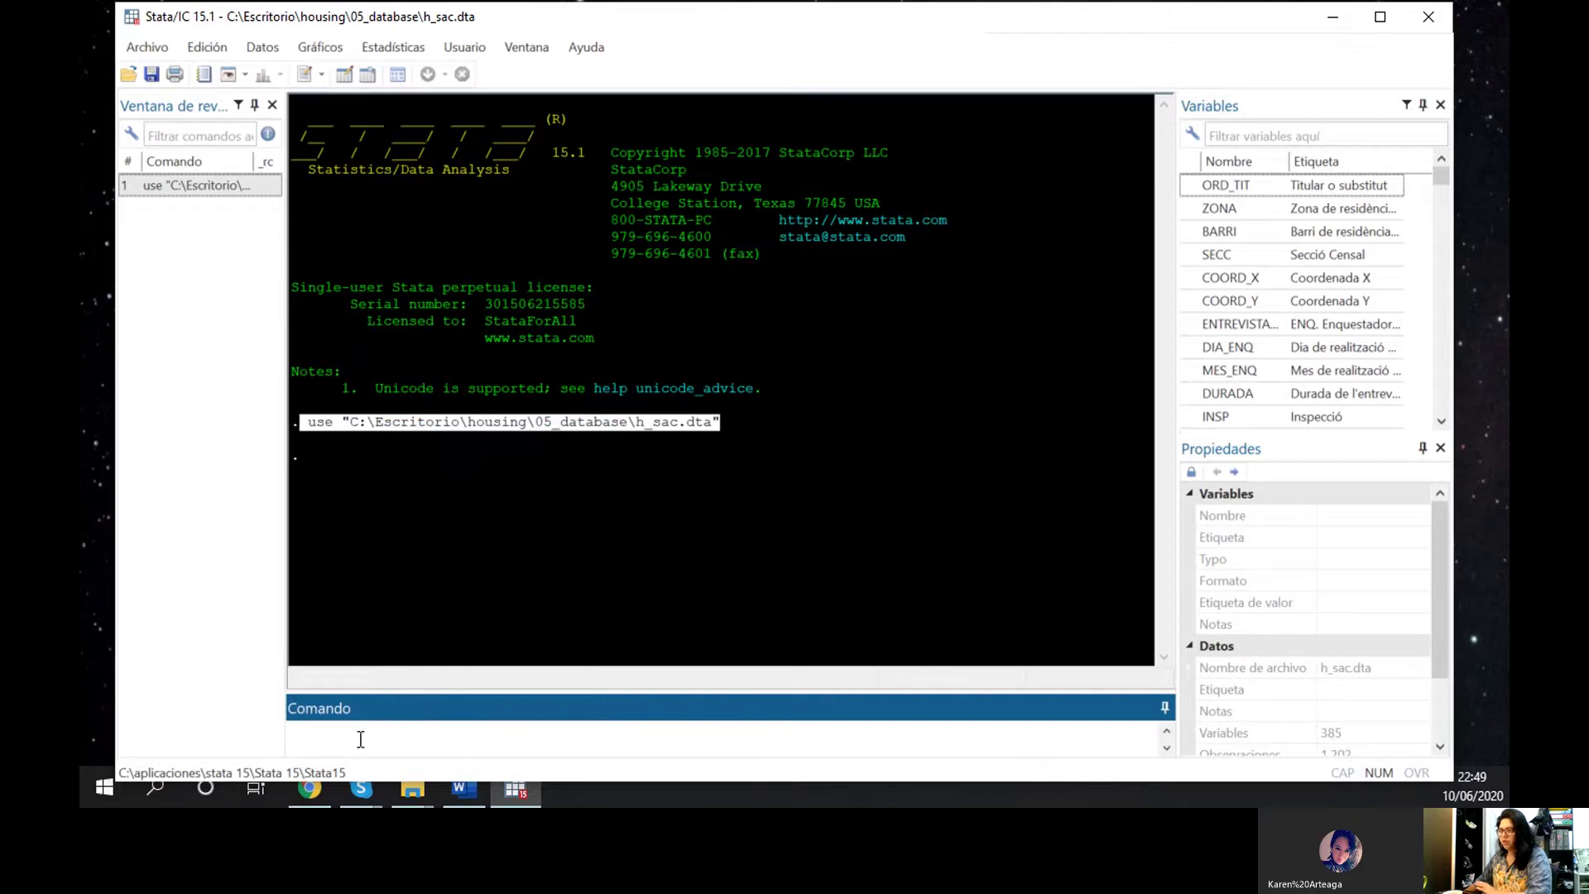
{"action": "right_click", "coordinate": [360, 739]}
{"action": "left_click", "coordinate": [410, 646]}
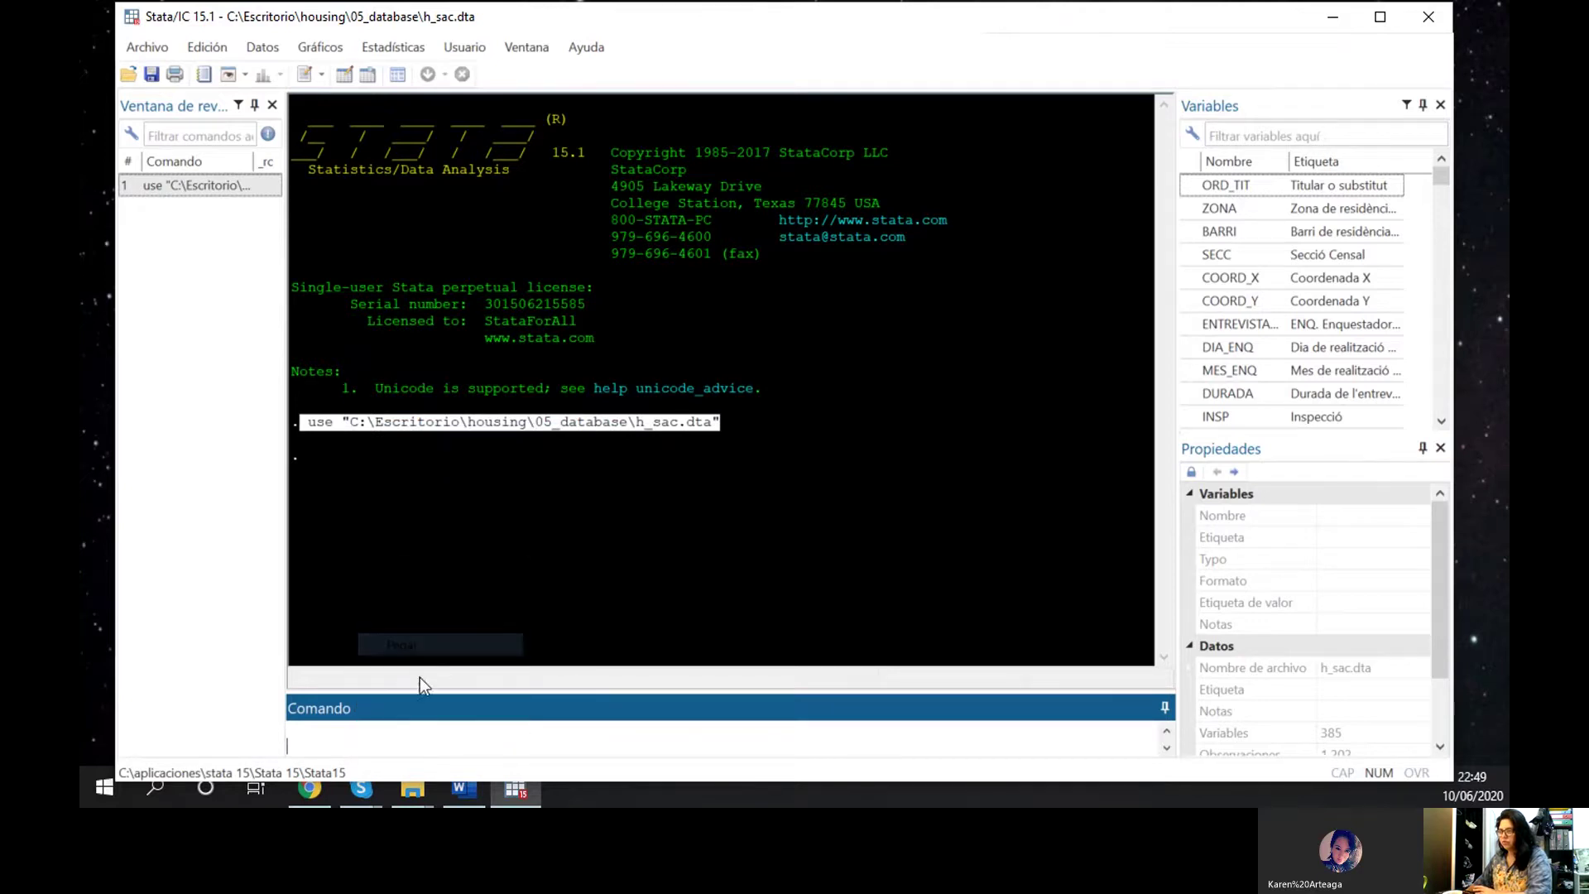
{"action": "key", "text": "BackSpace"}
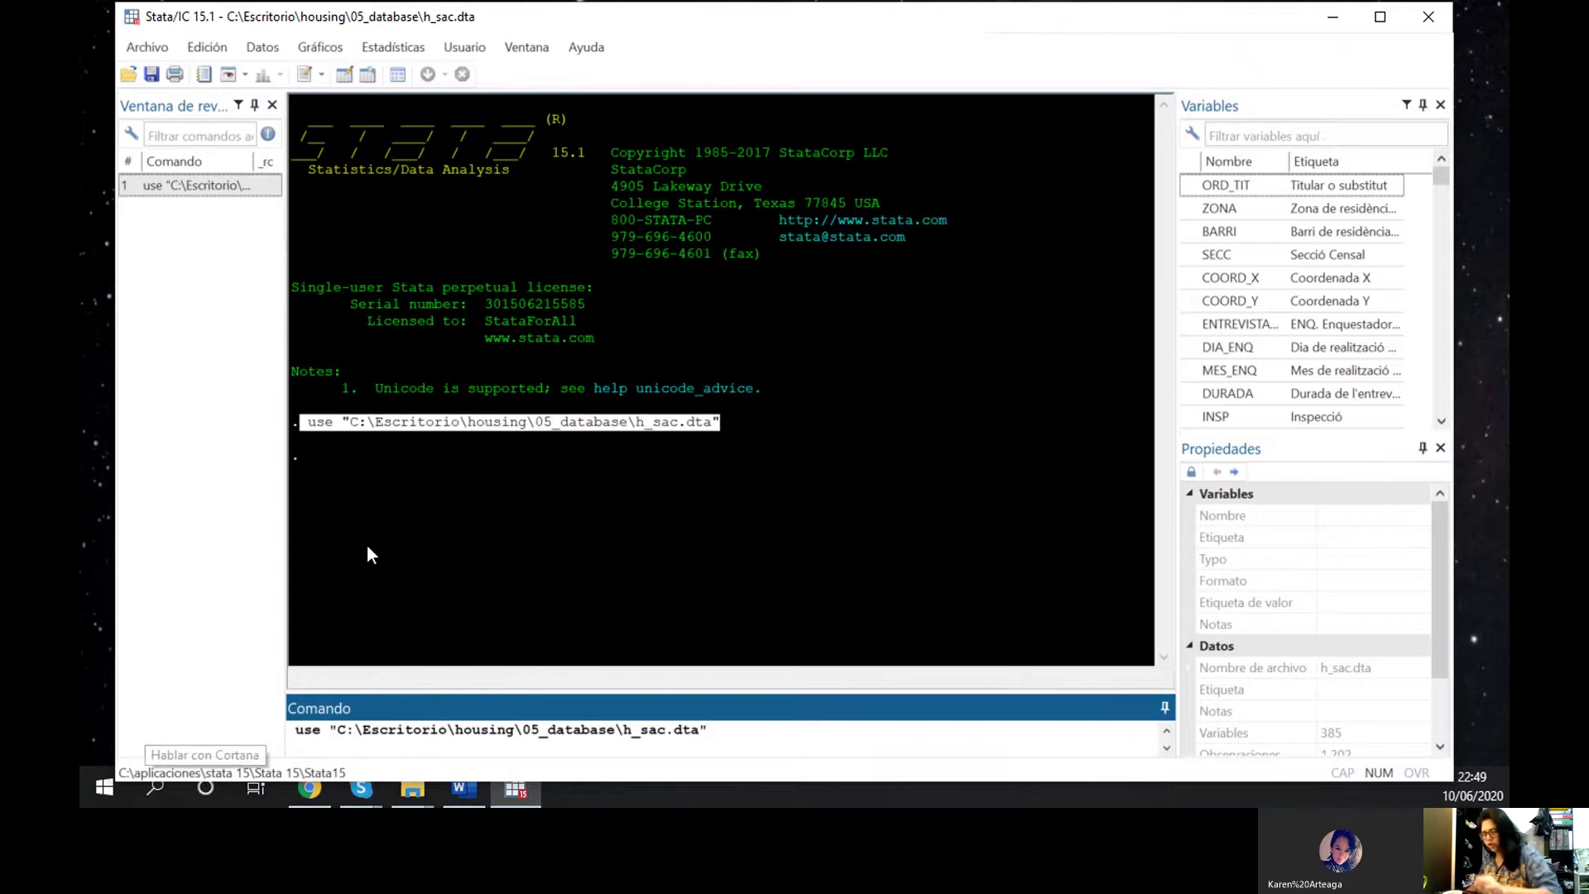
{"action": "left_click", "coordinate": [508, 455]}
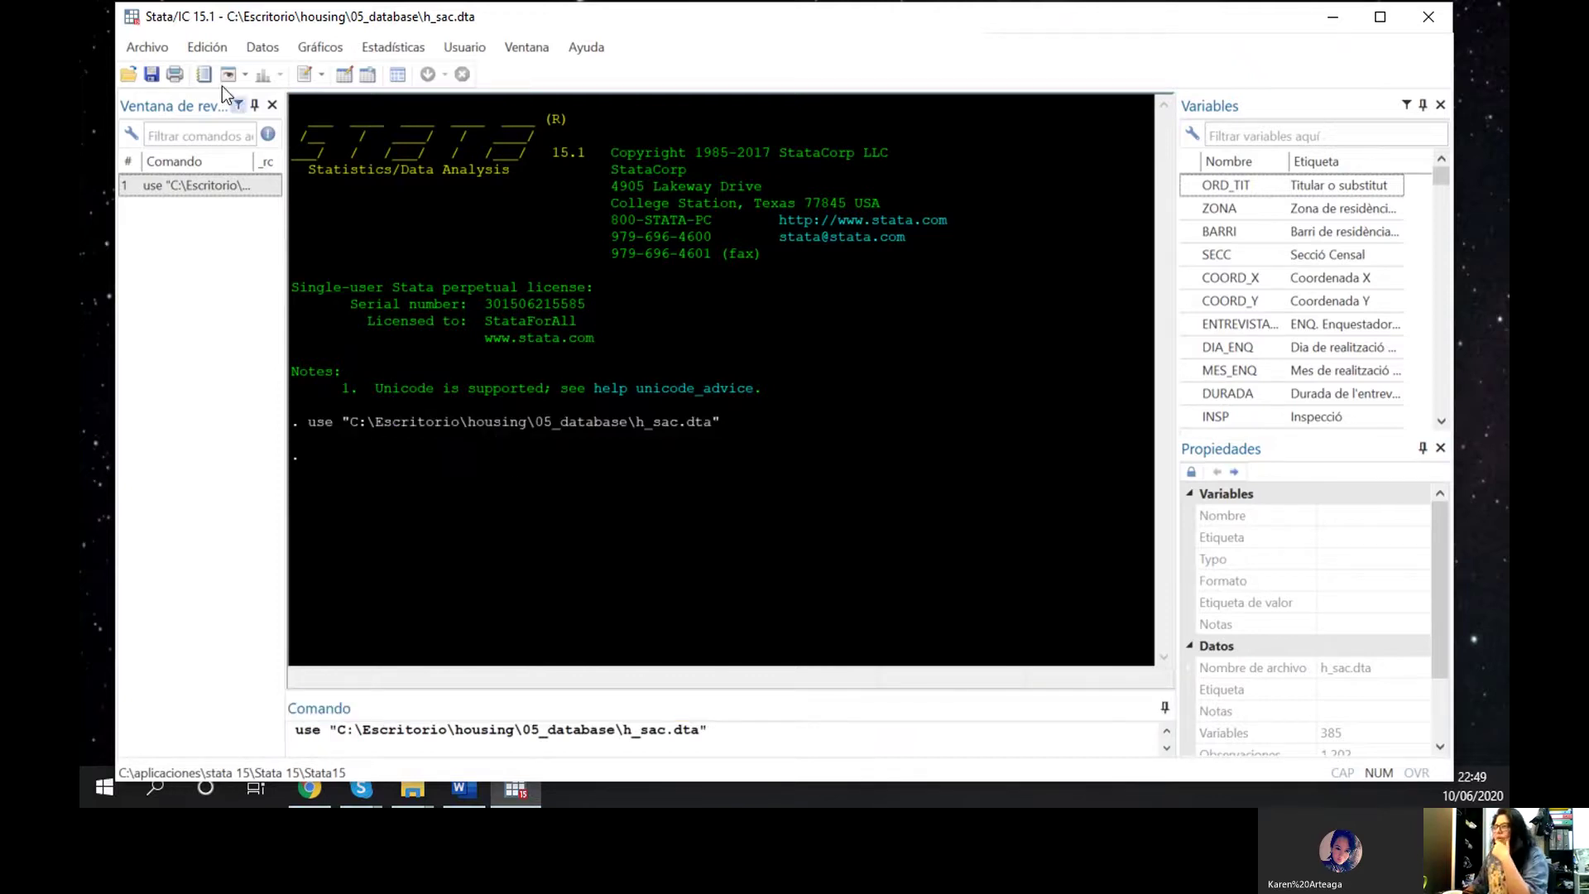
{"action": "left_click", "coordinate": [146, 49]}
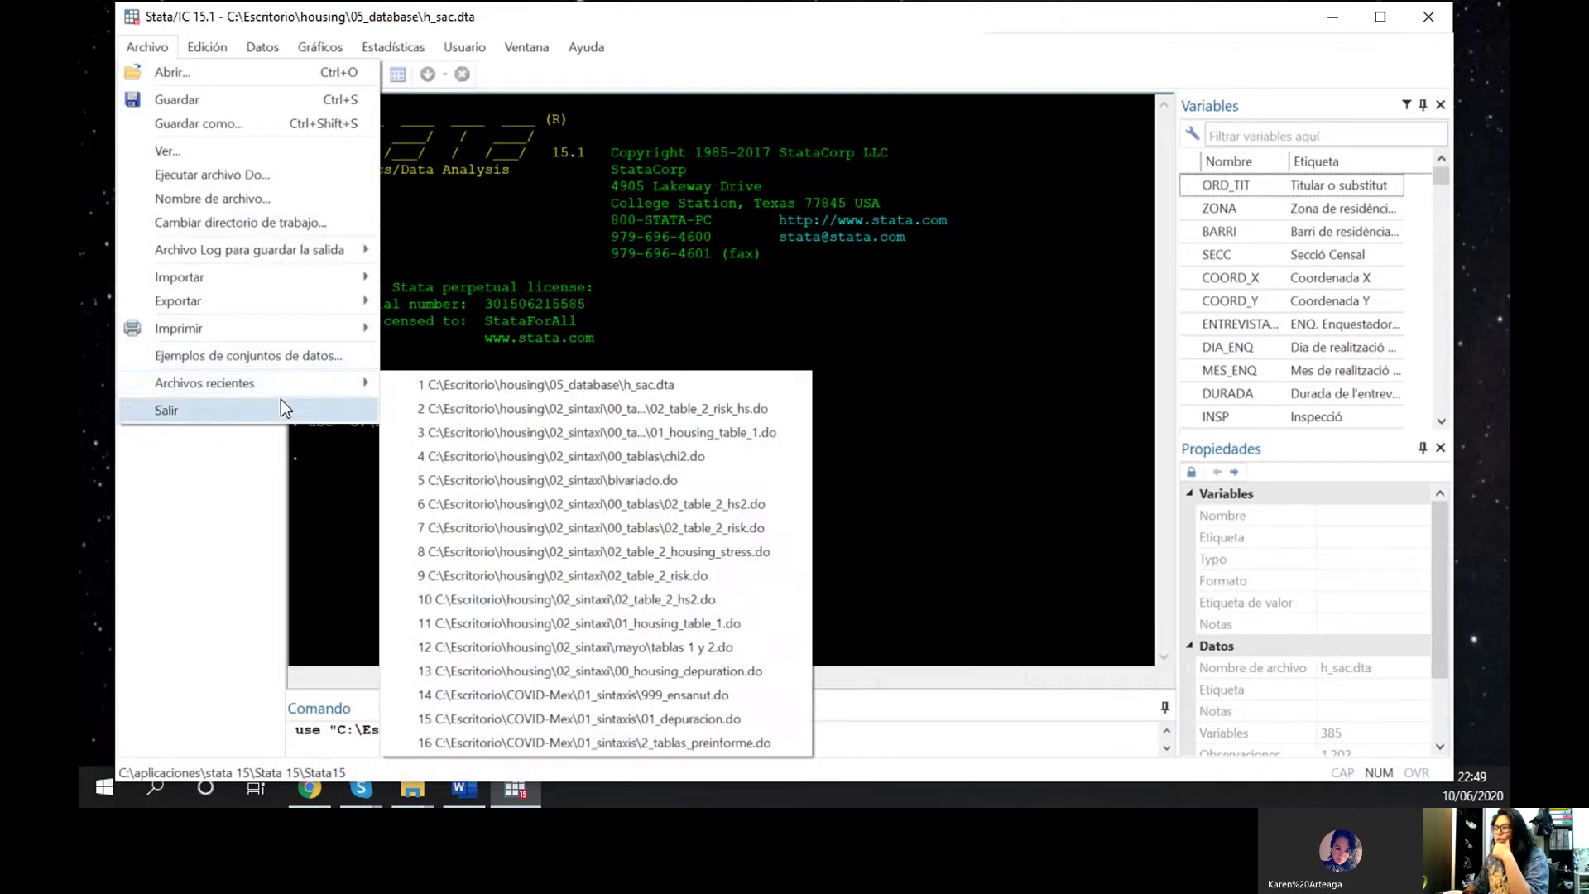
{"action": "mouse_move", "coordinate": [274, 390]}
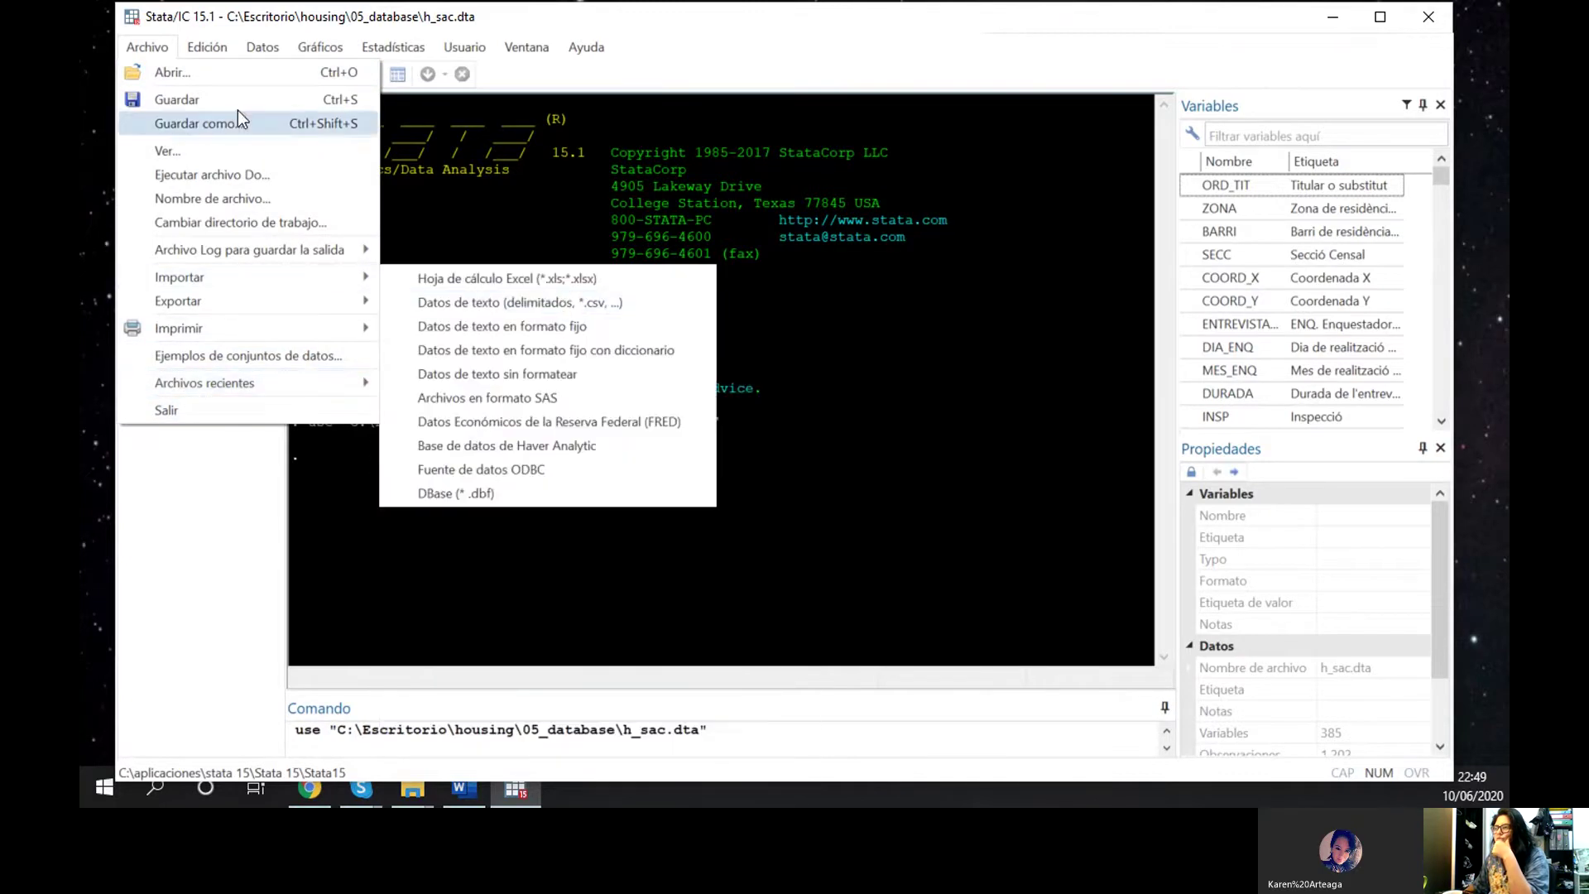
{"action": "left_click", "coordinate": [614, 584]}
Append the option ", clear" to the use command for h_sac.dta on the command line
{"action": "left_click", "coordinate": [728, 729]}
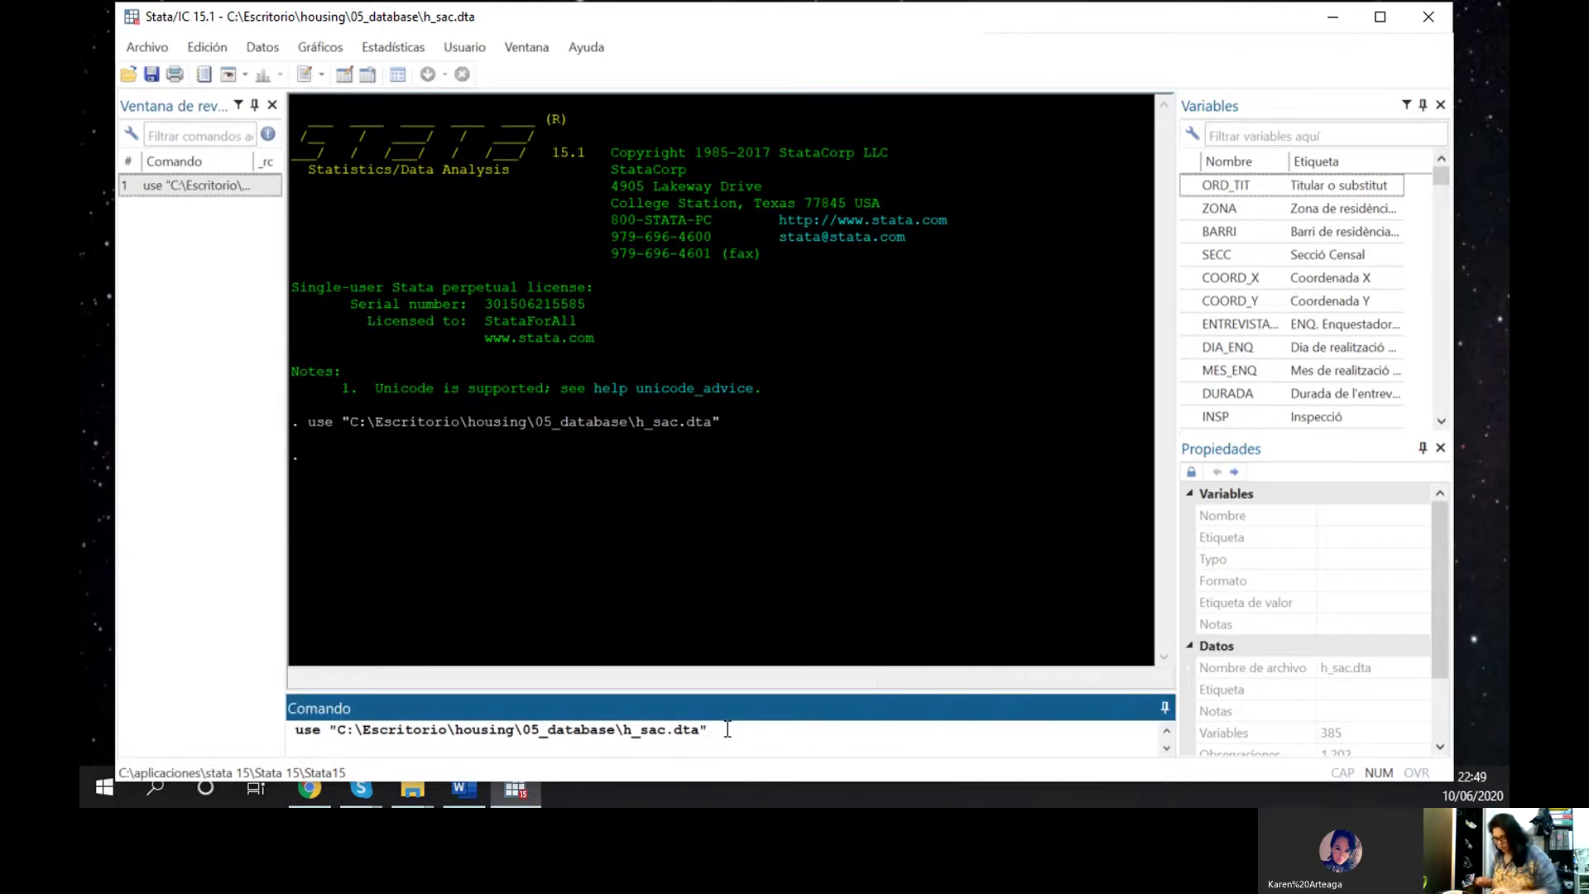
{"action": "type", "text": ", clear"}
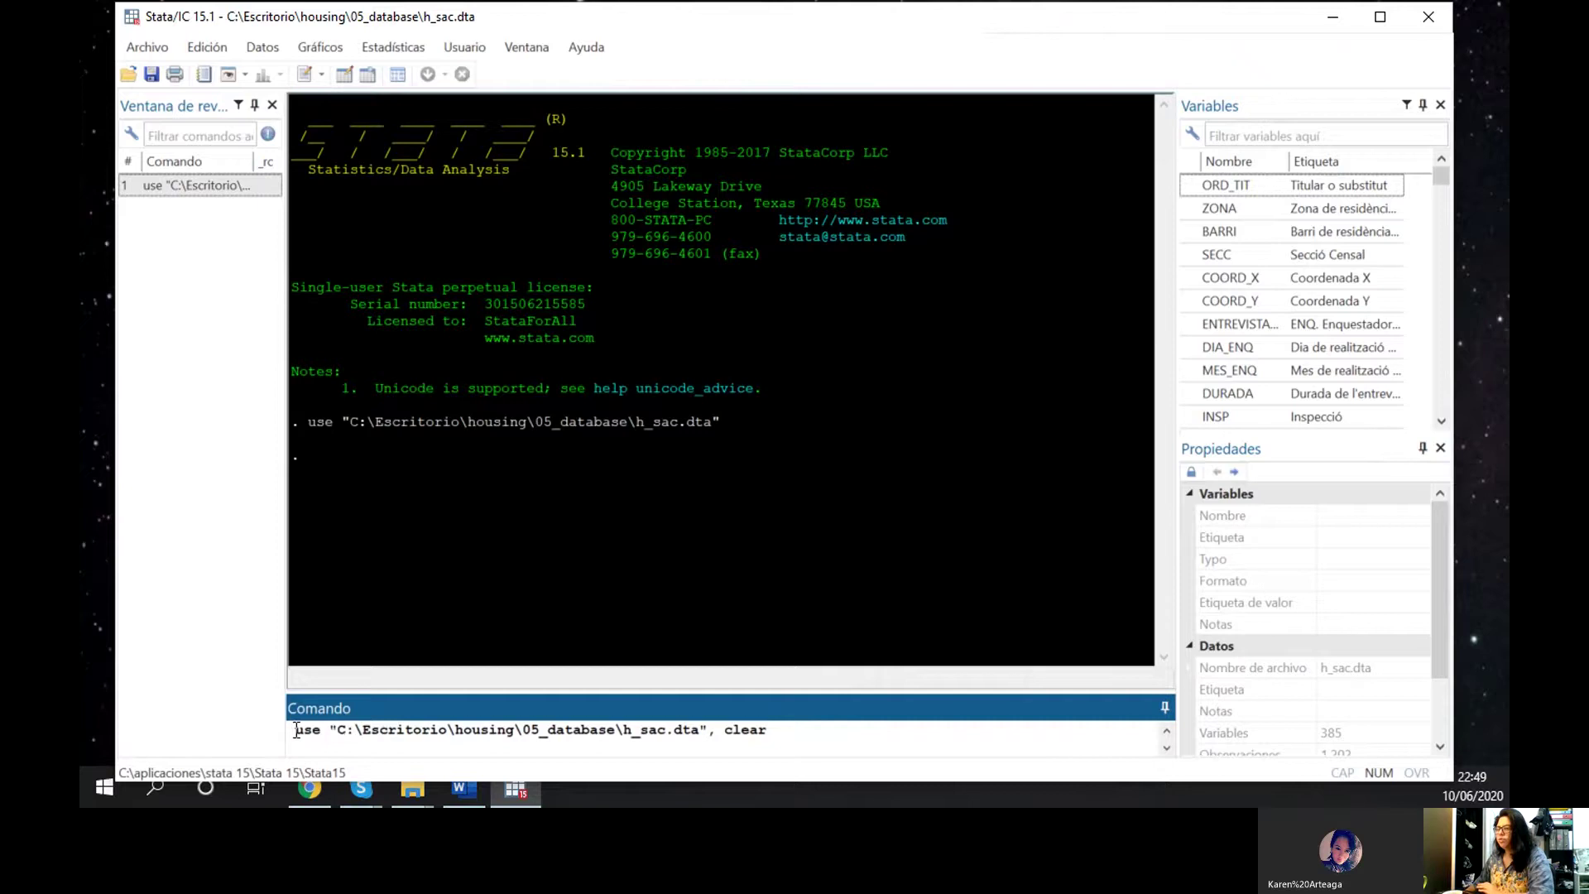
{"action": "left_click_drag", "start_coordinate": [308, 422], "coordinate": [708, 423]}
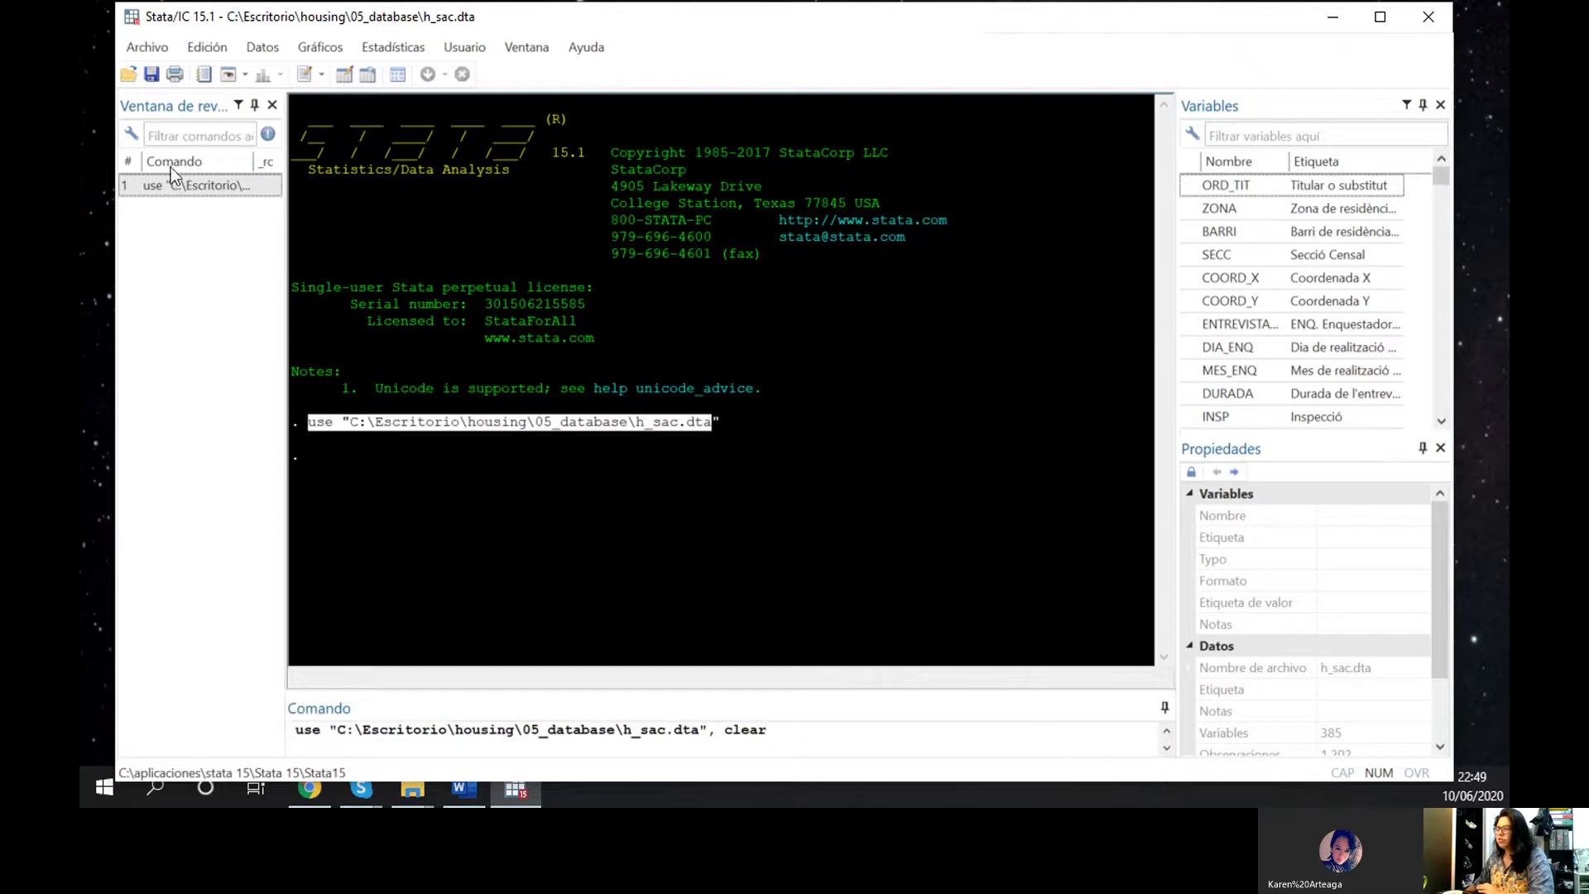
{"action": "left_click", "coordinate": [144, 50]}
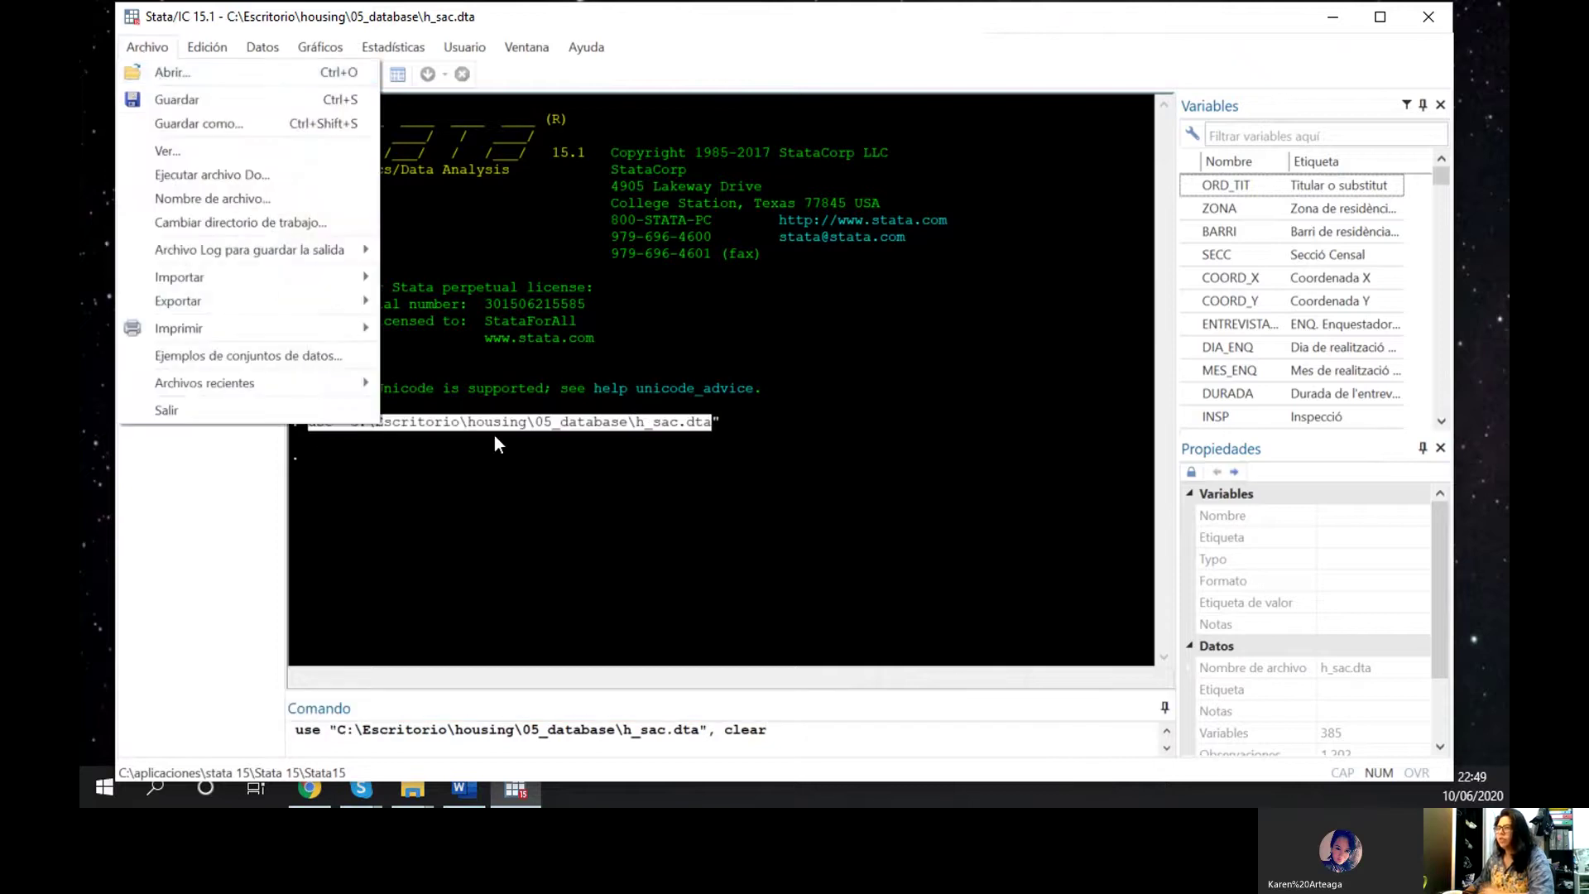
Delete the leading space before the use command on the command line
{"action": "left_click", "coordinate": [468, 690]}
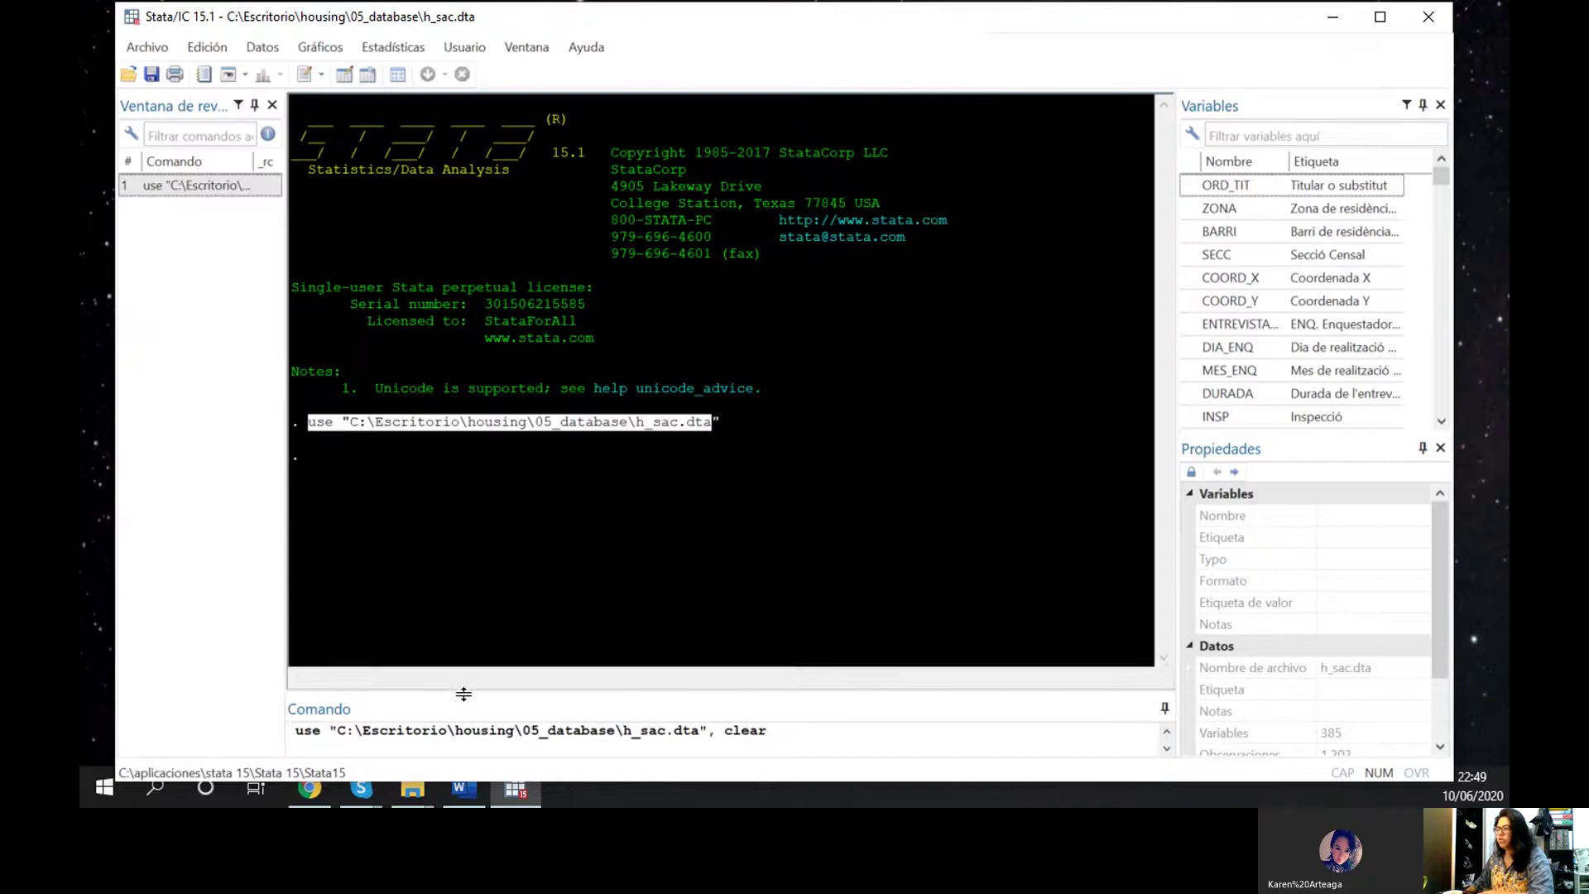
{"action": "left_click", "coordinate": [296, 737]}
{"action": "key", "text": "BackSpace"}
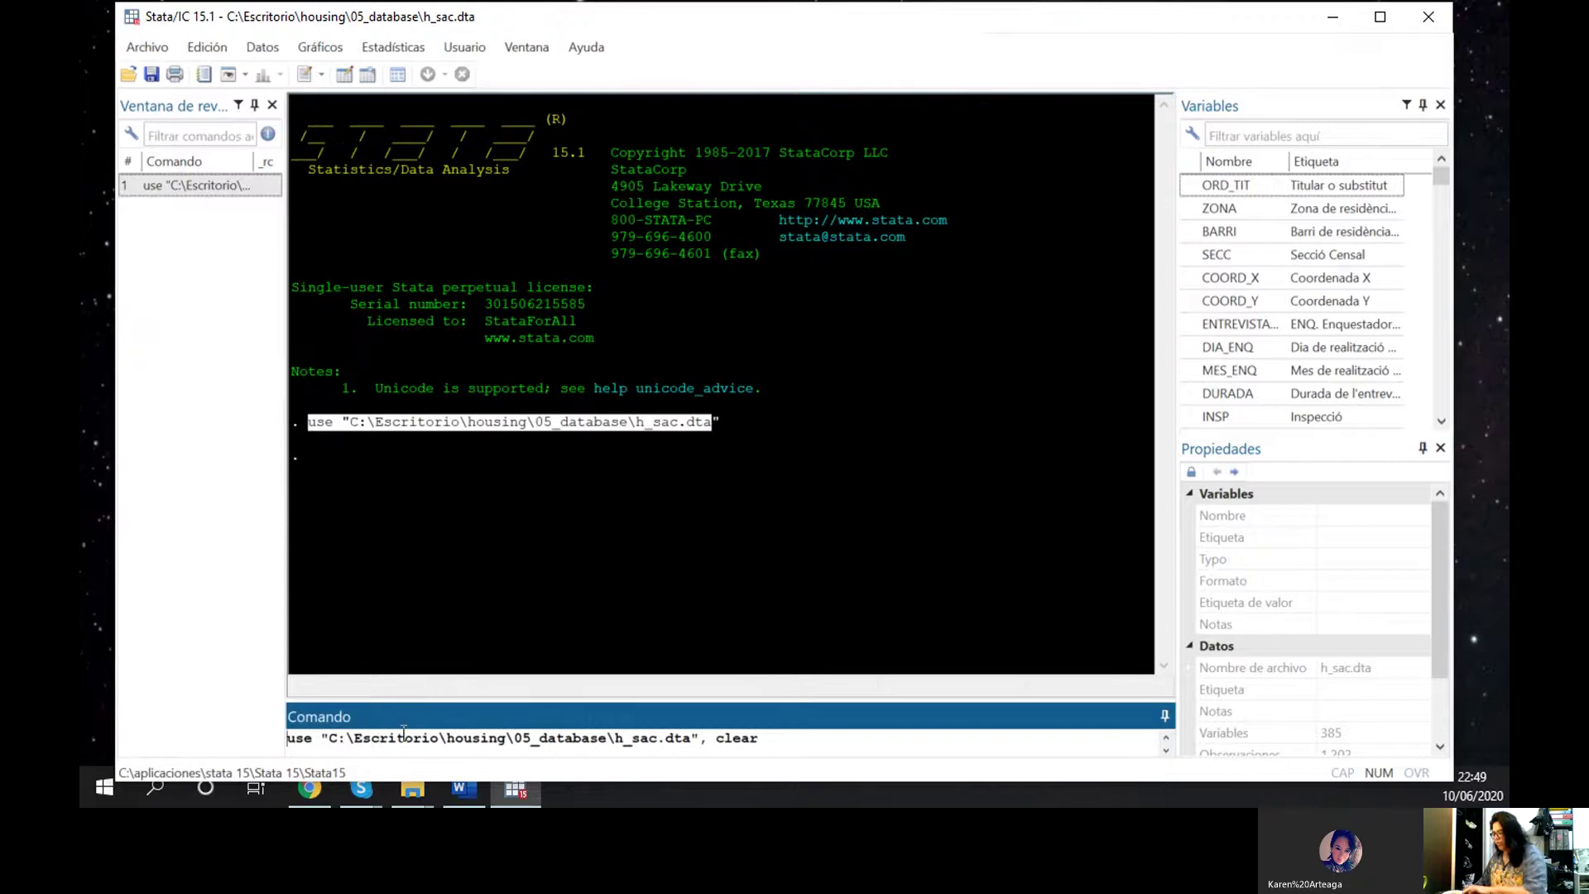
{"action": "left_click", "coordinate": [475, 674]}
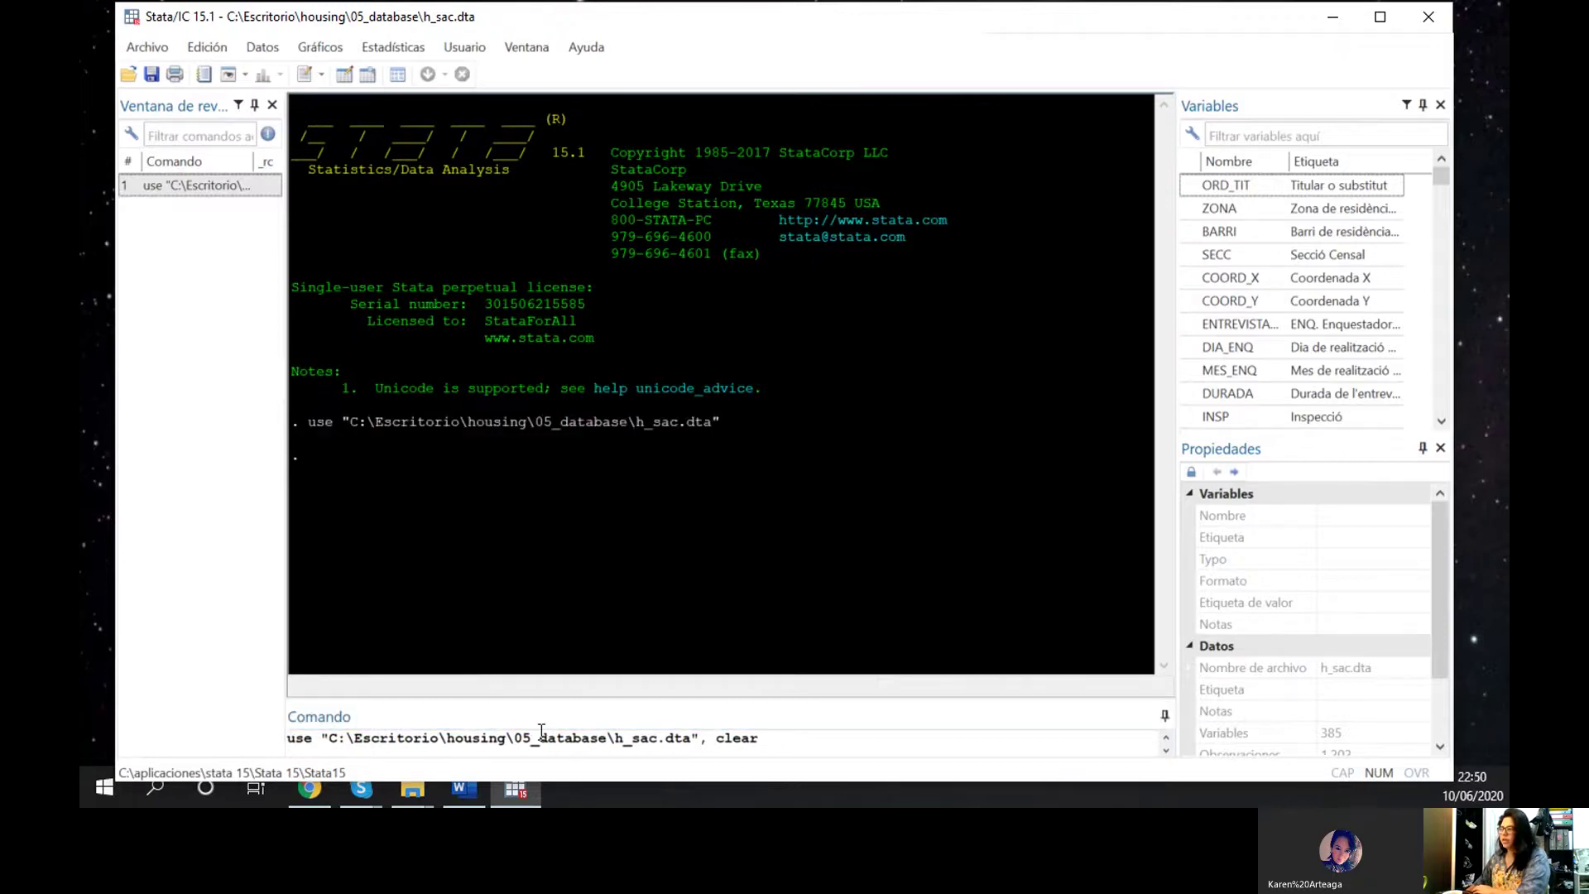
{"action": "left_click", "coordinate": [795, 735]}
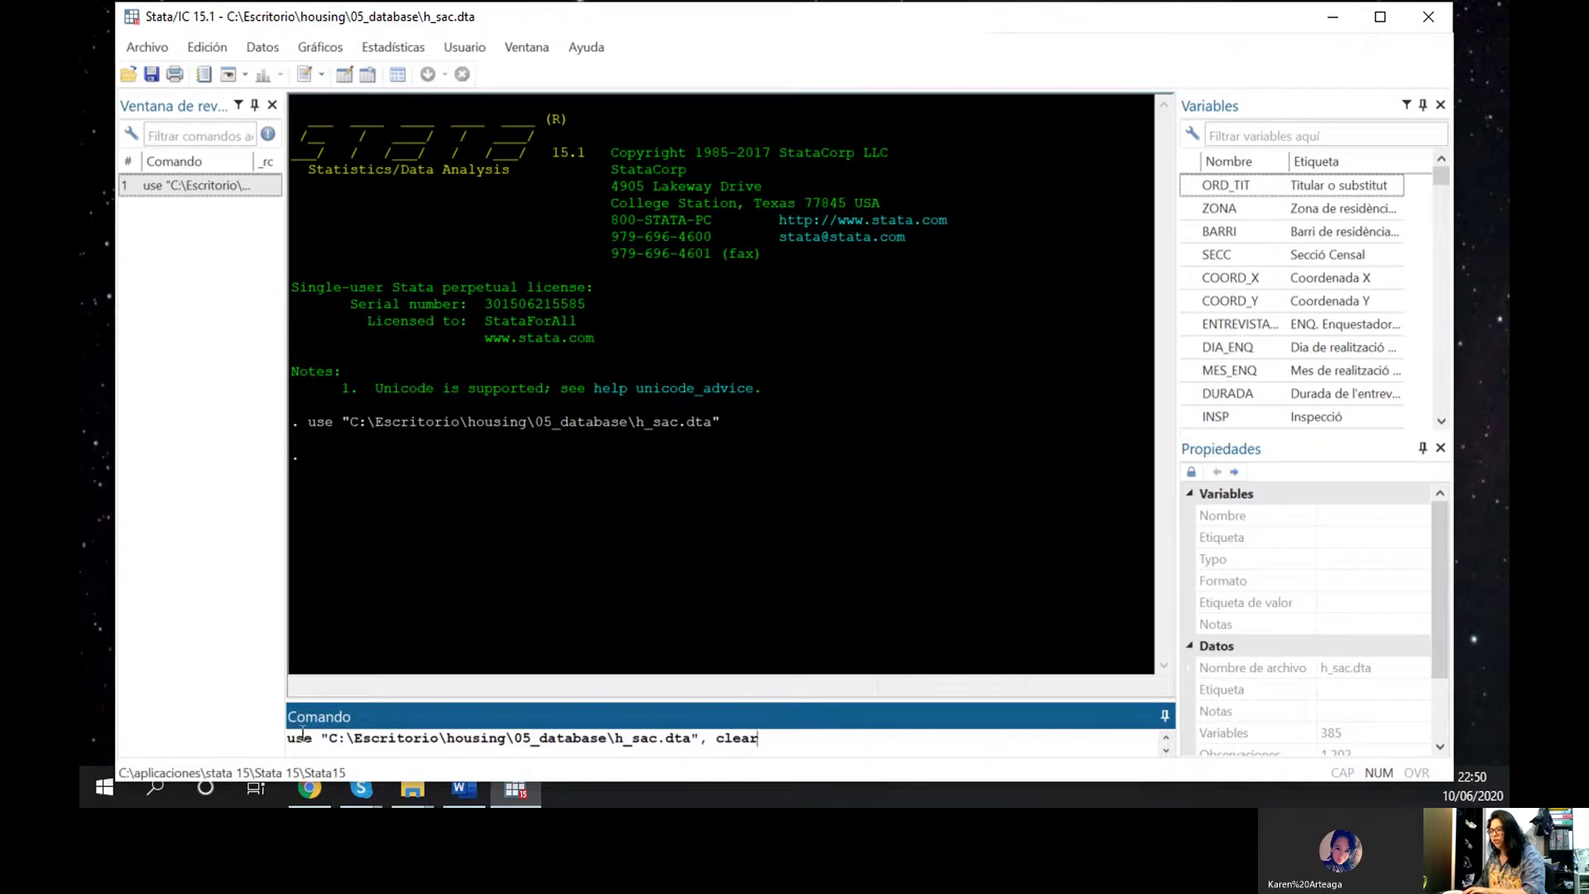
Copy the whole use command, erase it from the command line and paste it back
{"action": "key", "text": "ctrl+a"}
{"action": "key", "text": "ctrl+c"}
{"action": "key", "text": "BackSpace"}
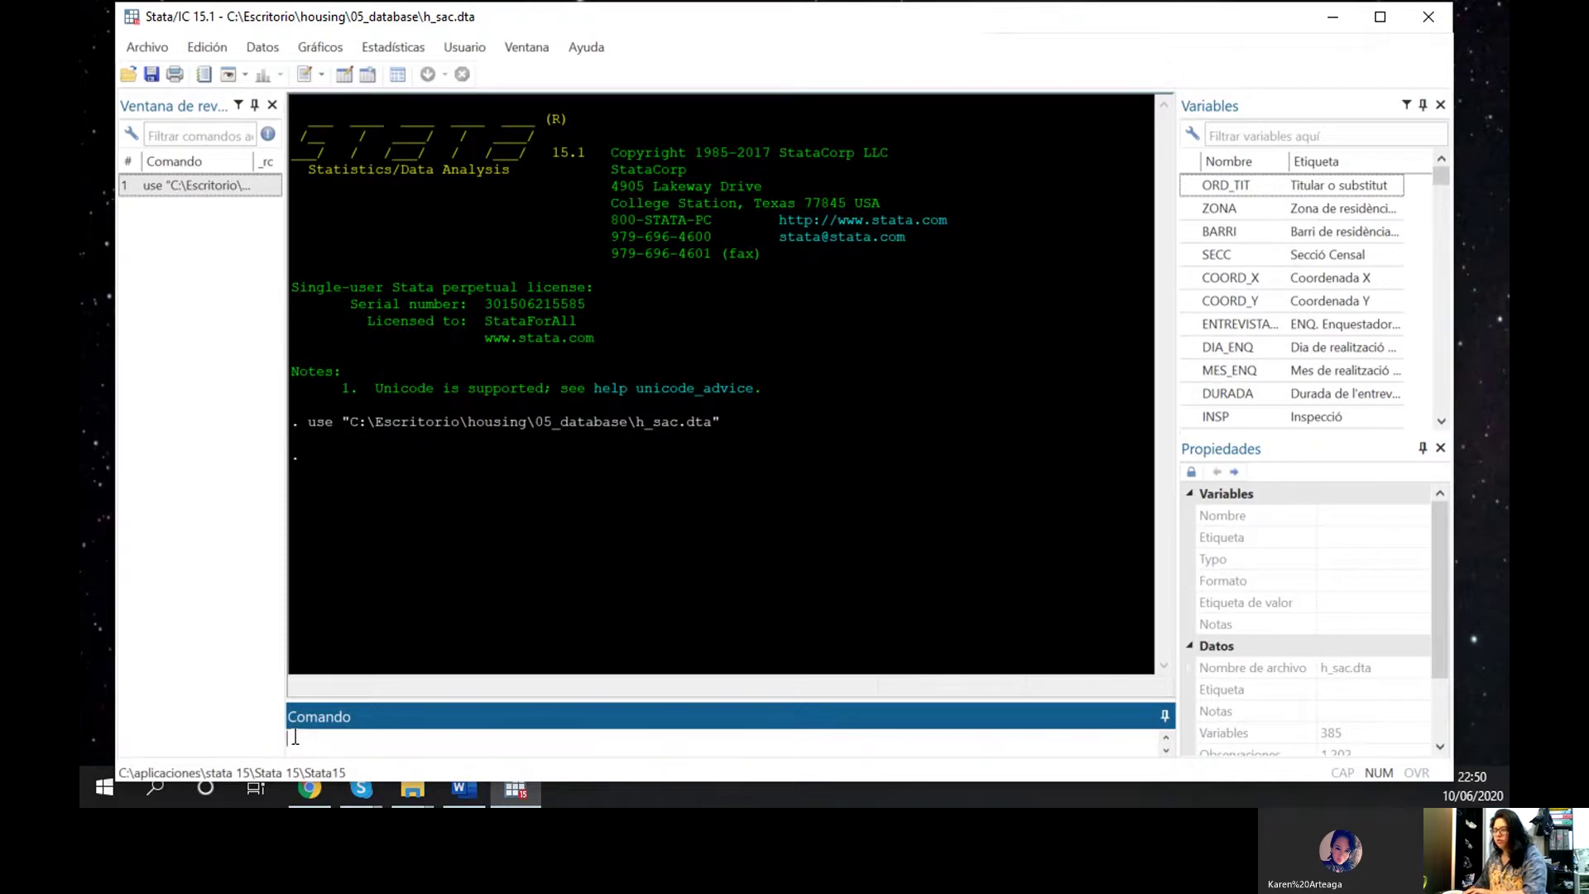
{"action": "key", "text": "ctrl+v"}
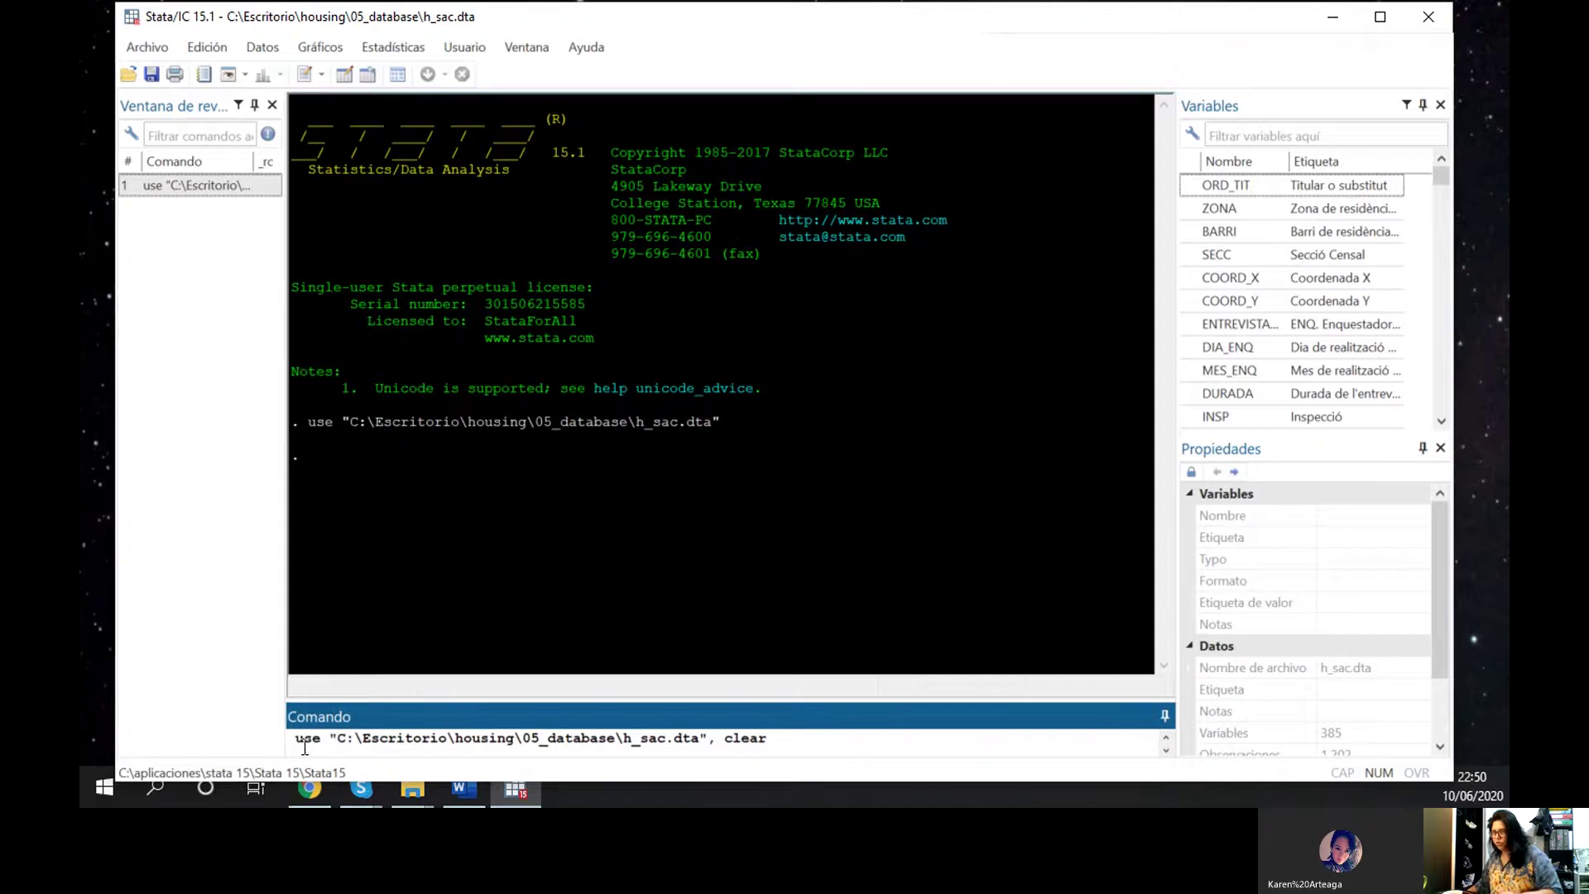
Highlight in turn the folder path, the file name h_sac.dta and the clear option in the use command
{"action": "left_click", "coordinate": [333, 738]}
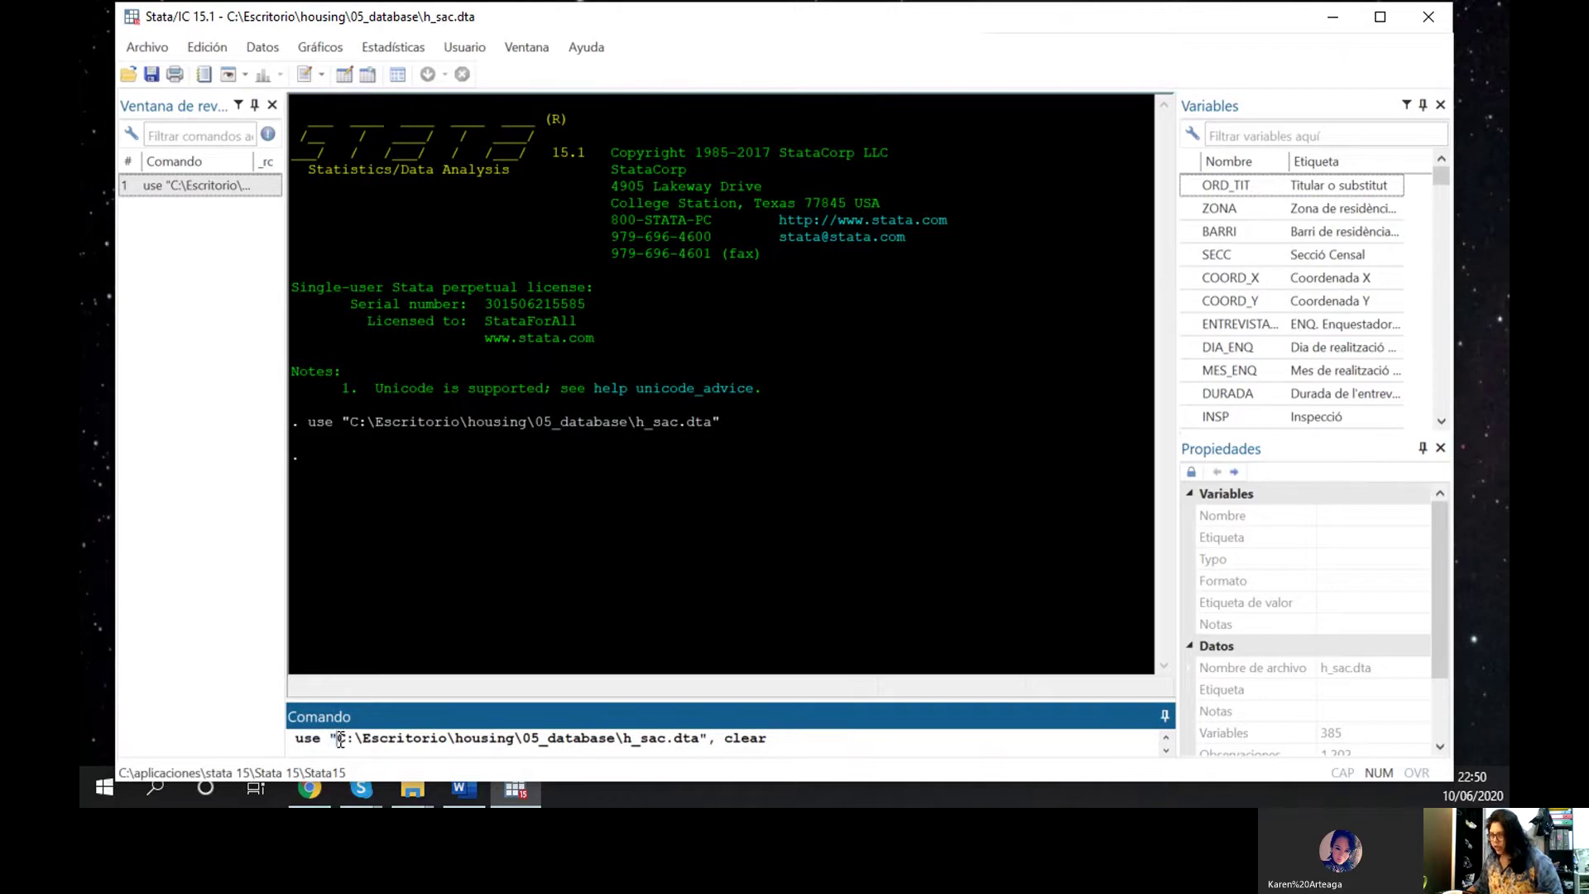
{"action": "left_click_drag", "start_coordinate": [338, 738], "coordinate": [625, 730]}
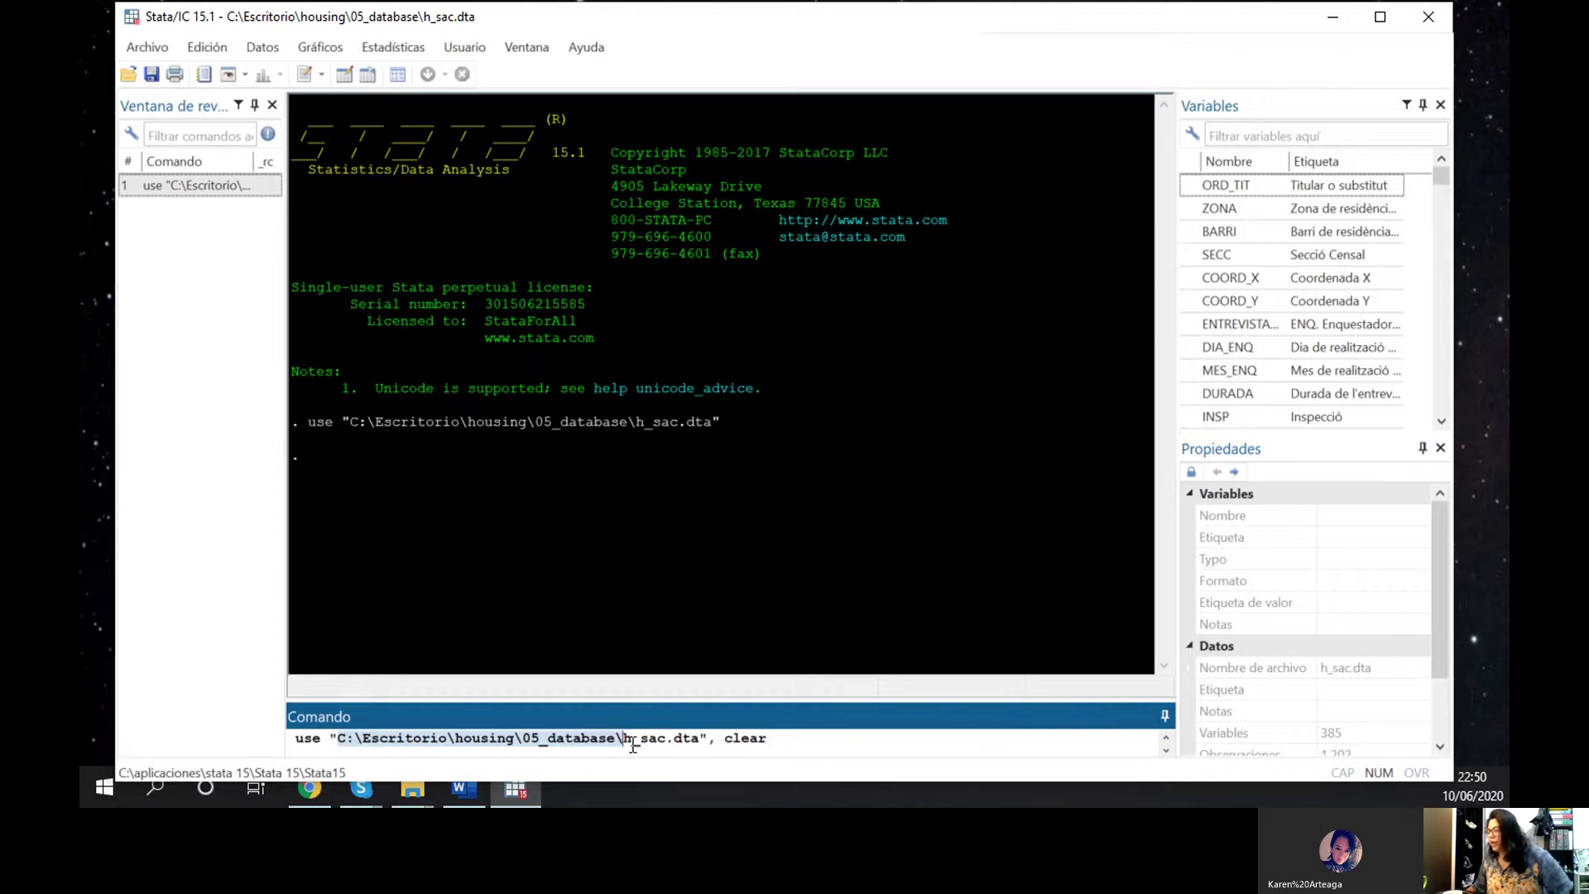
{"action": "left_click_drag", "start_coordinate": [617, 739], "coordinate": [704, 740]}
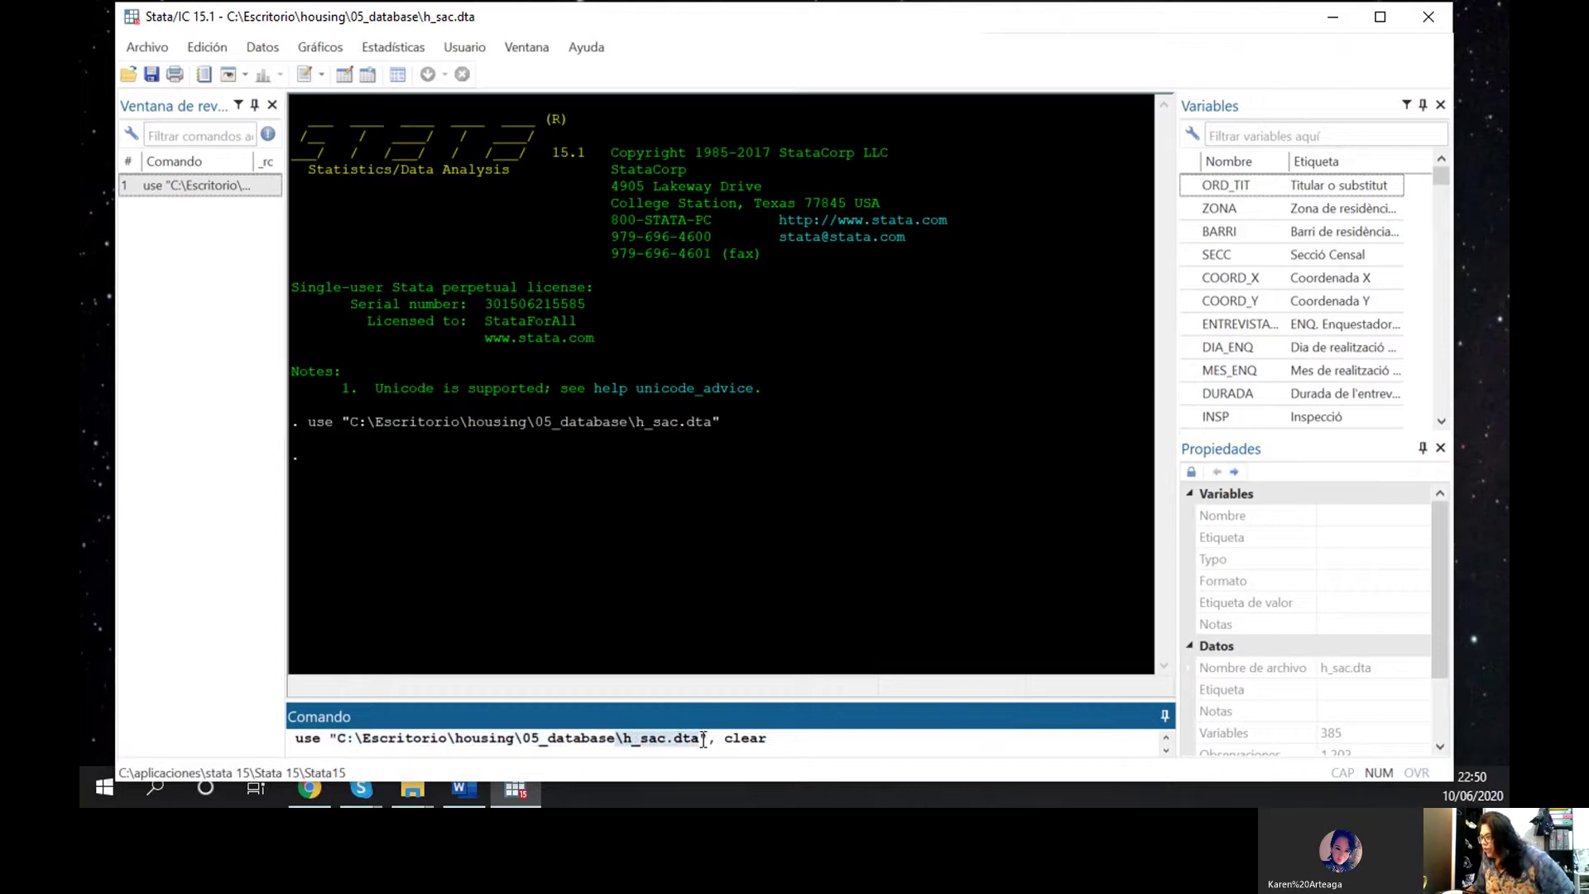
{"action": "left_click", "coordinate": [709, 739]}
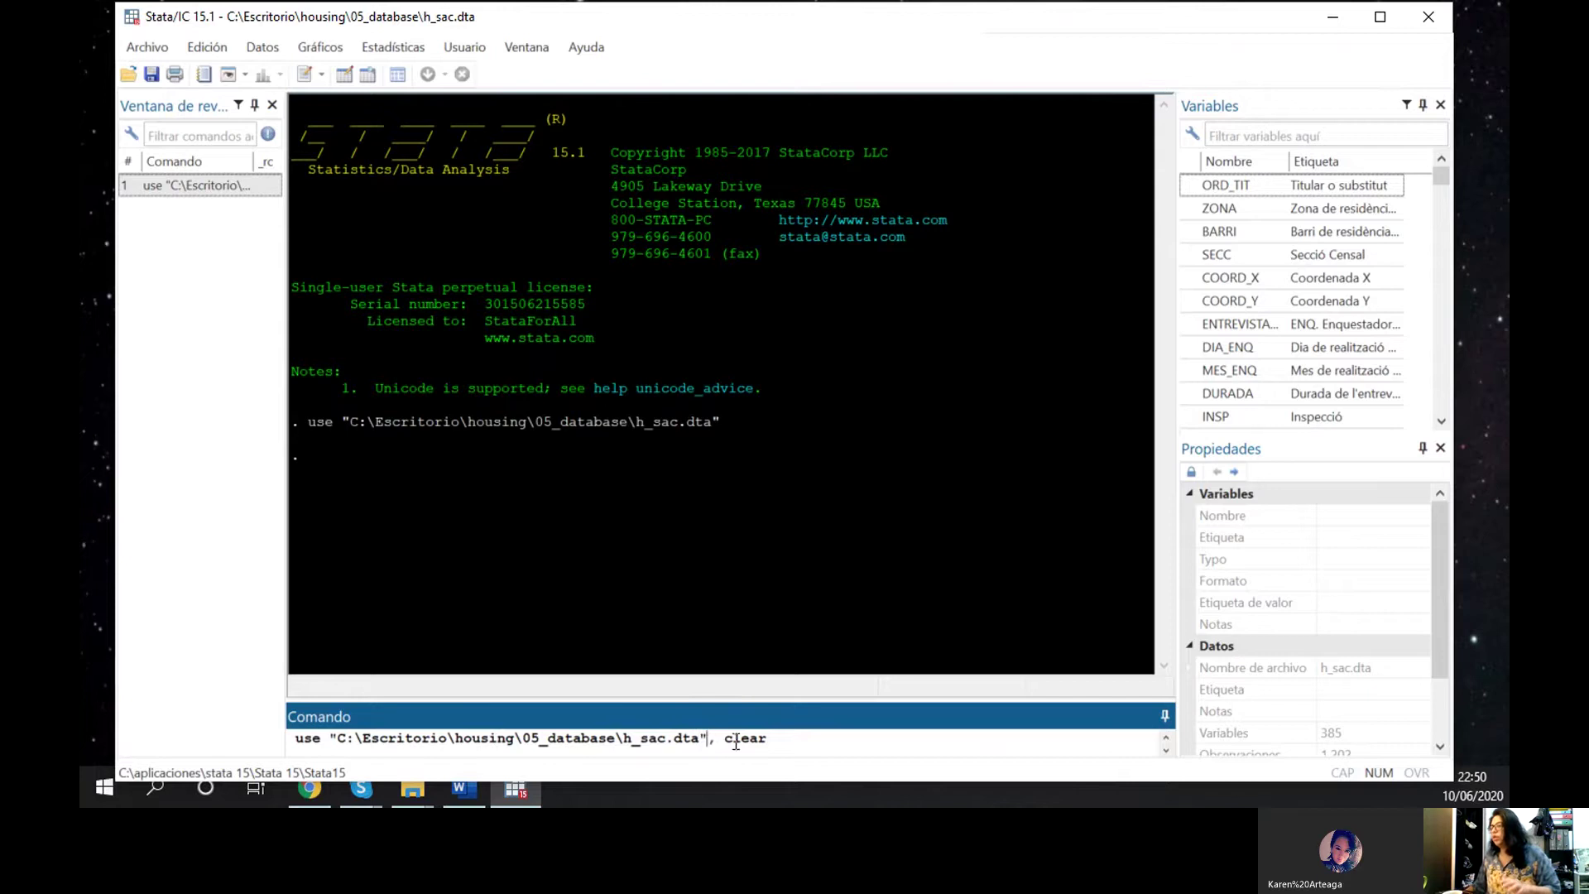
{"action": "left_click_drag", "start_coordinate": [772, 743], "coordinate": [725, 739]}
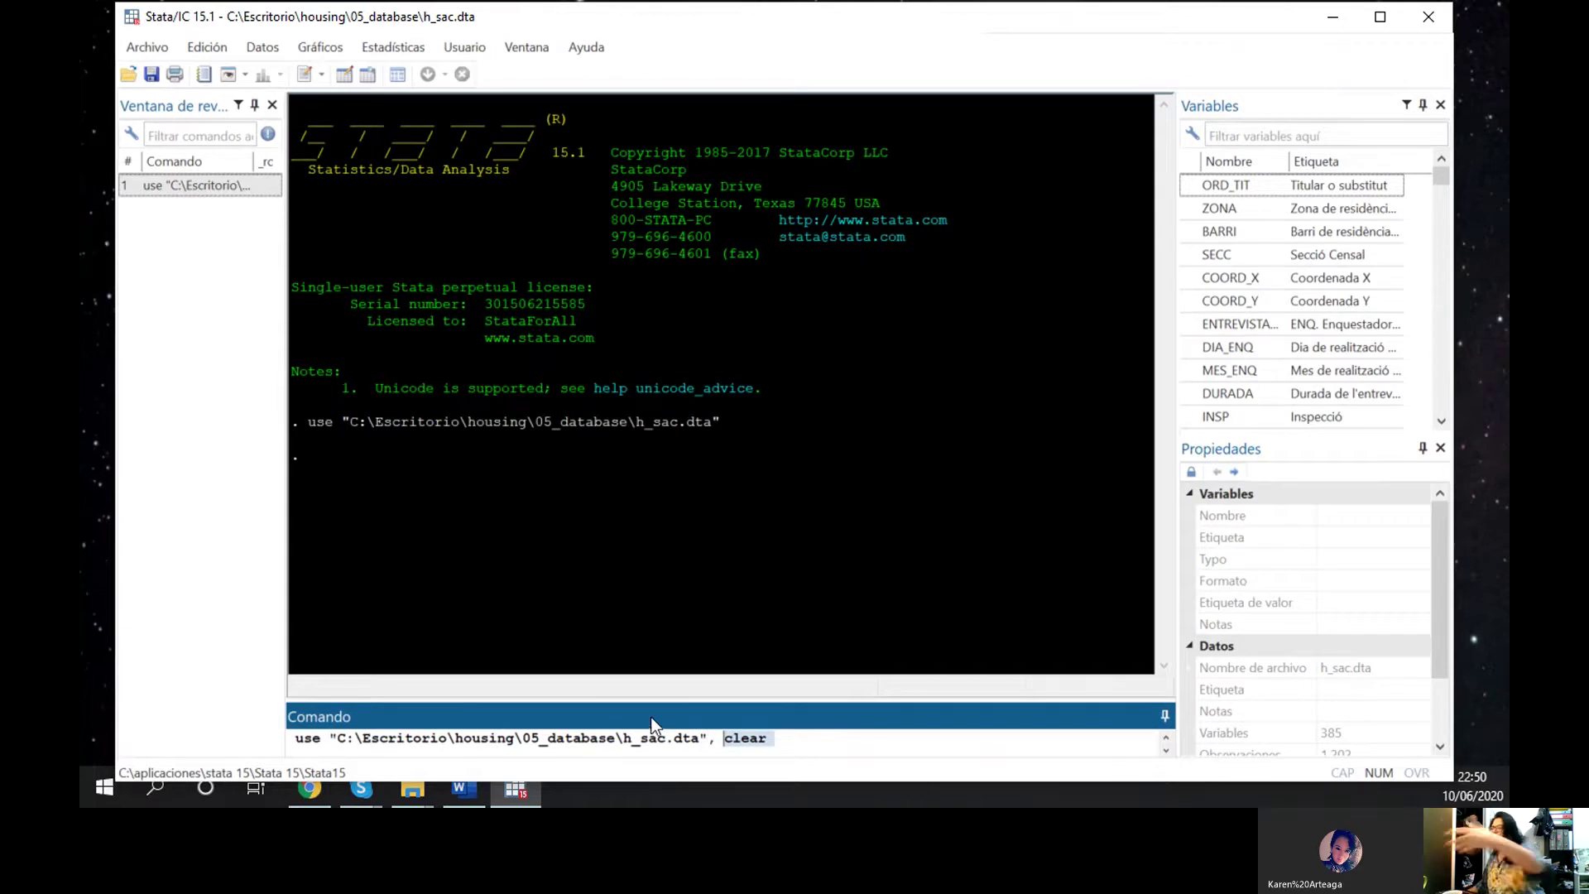
Empty the command line, recall the earlier use command for h_sac.dta, append ", clear", run it and highlight it in the results
{"action": "left_click", "coordinate": [776, 747]}
{"action": "key", "text": "Escape"}
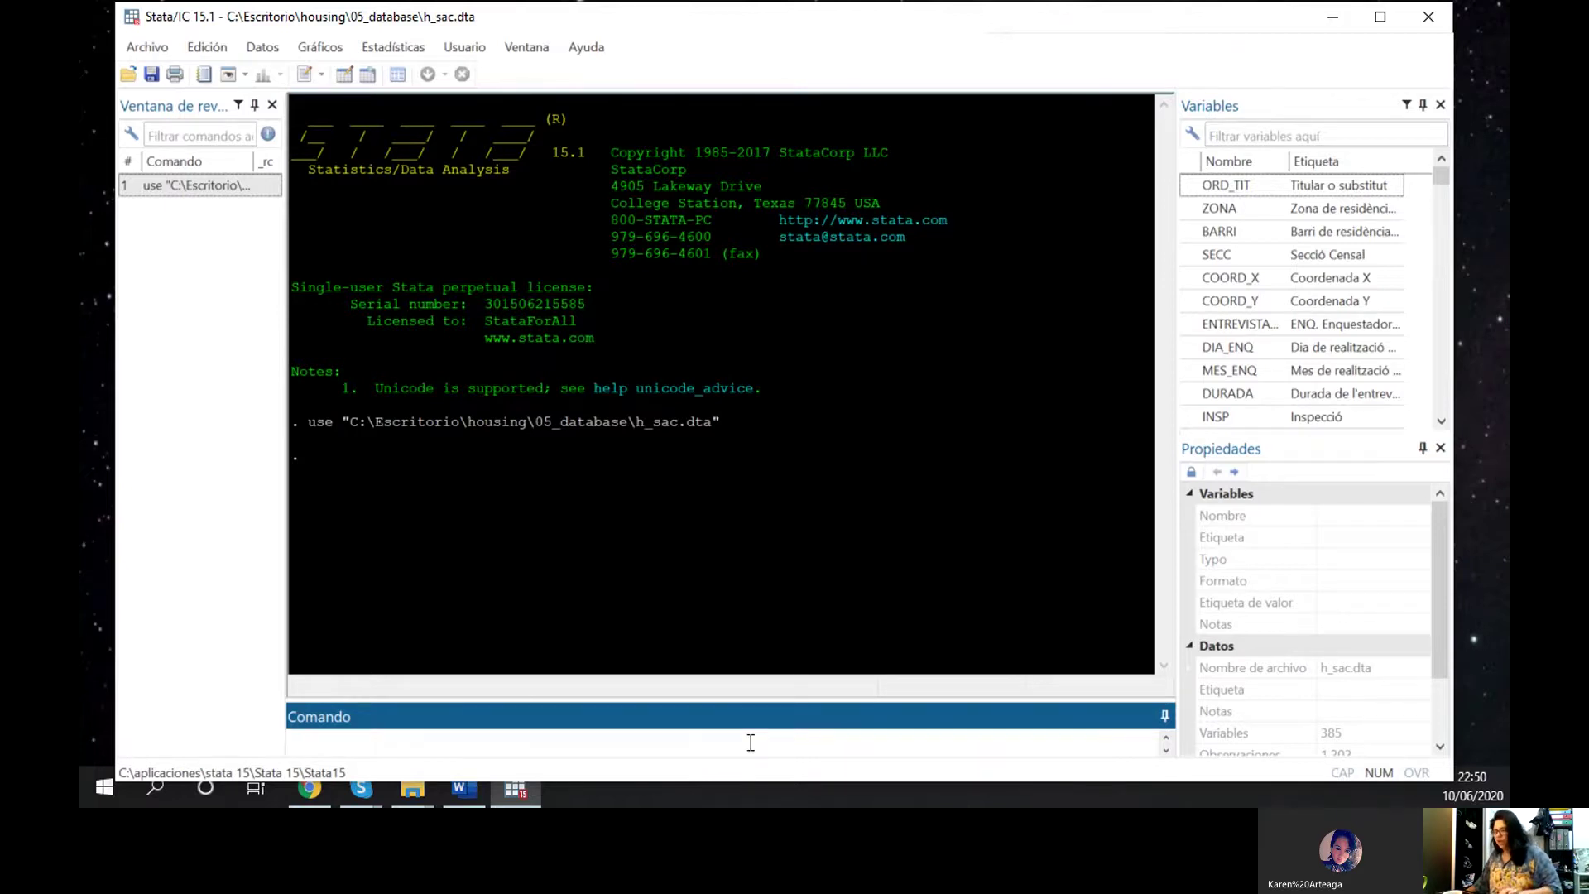
{"action": "key", "text": "Page_Up"}
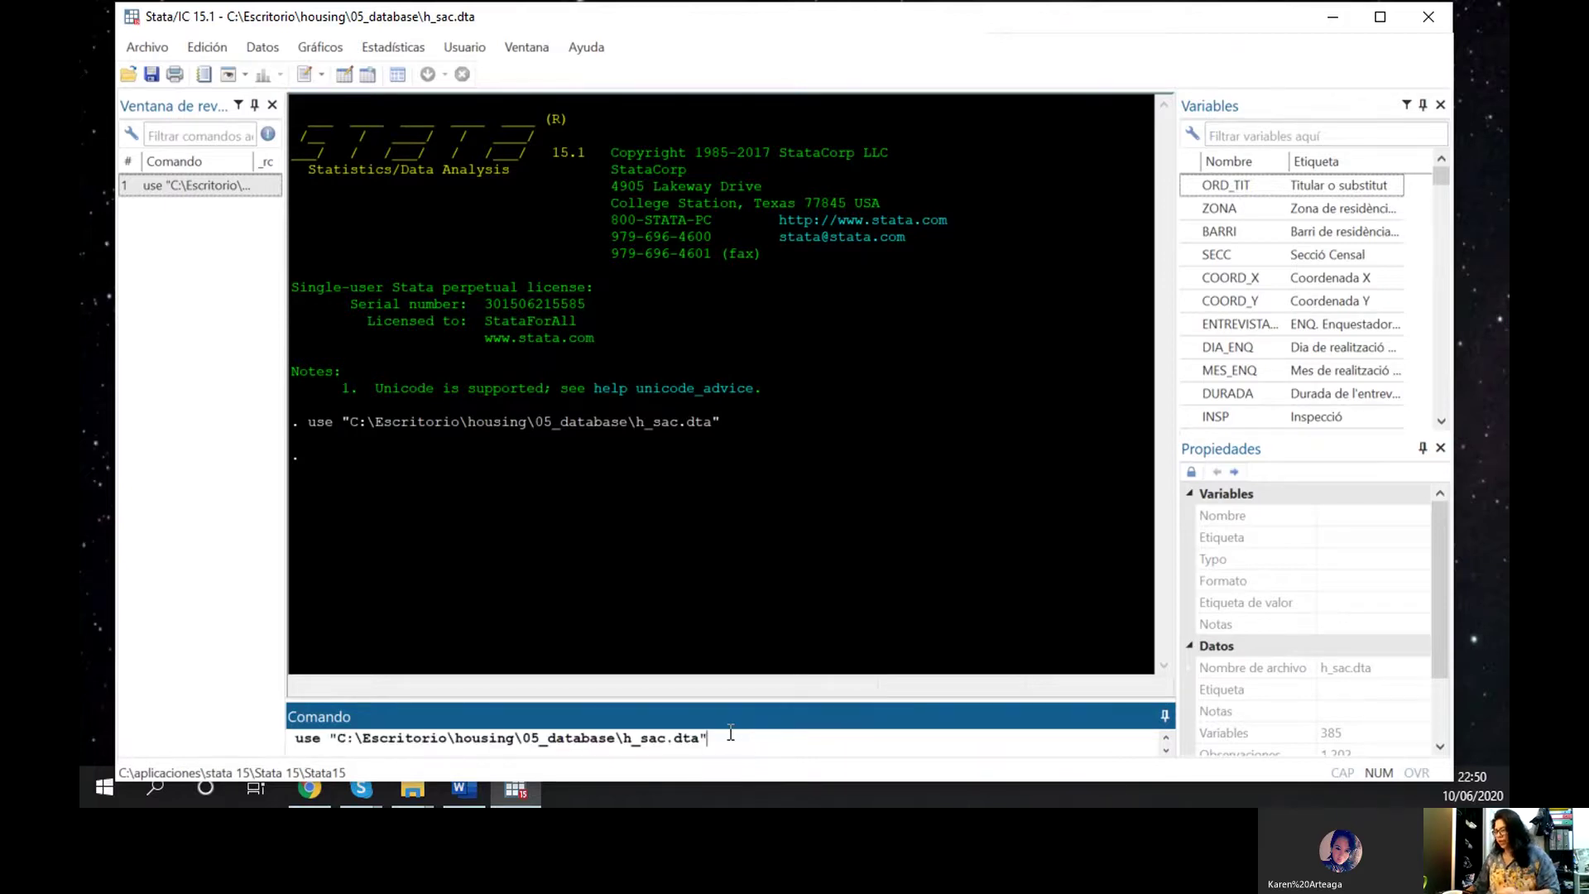
{"action": "type", "text": ", clear"}
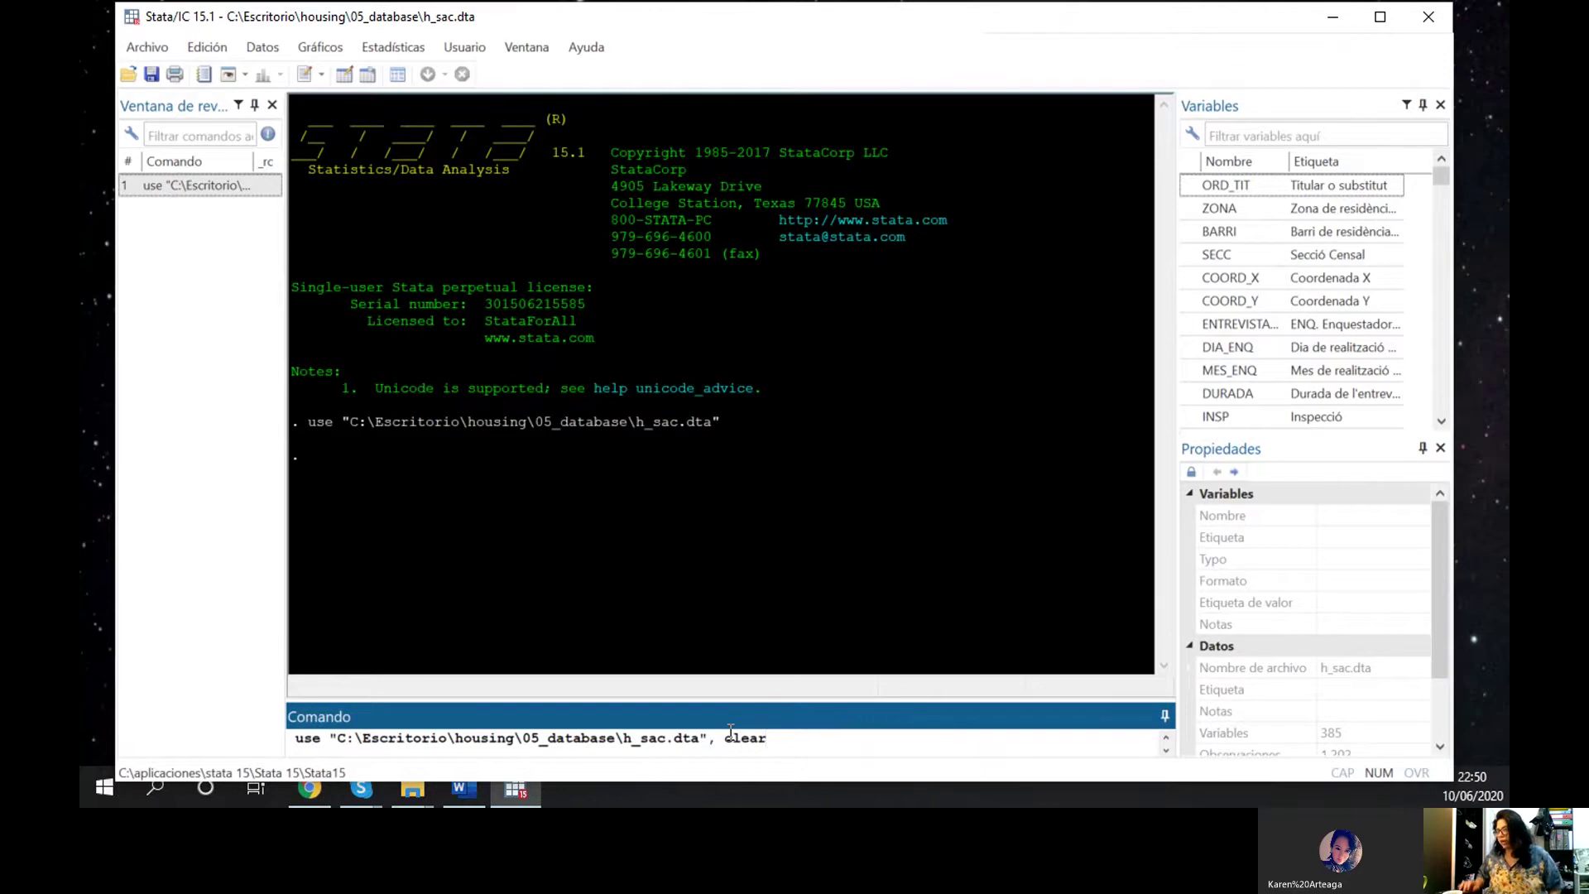
{"action": "key", "text": "Return"}
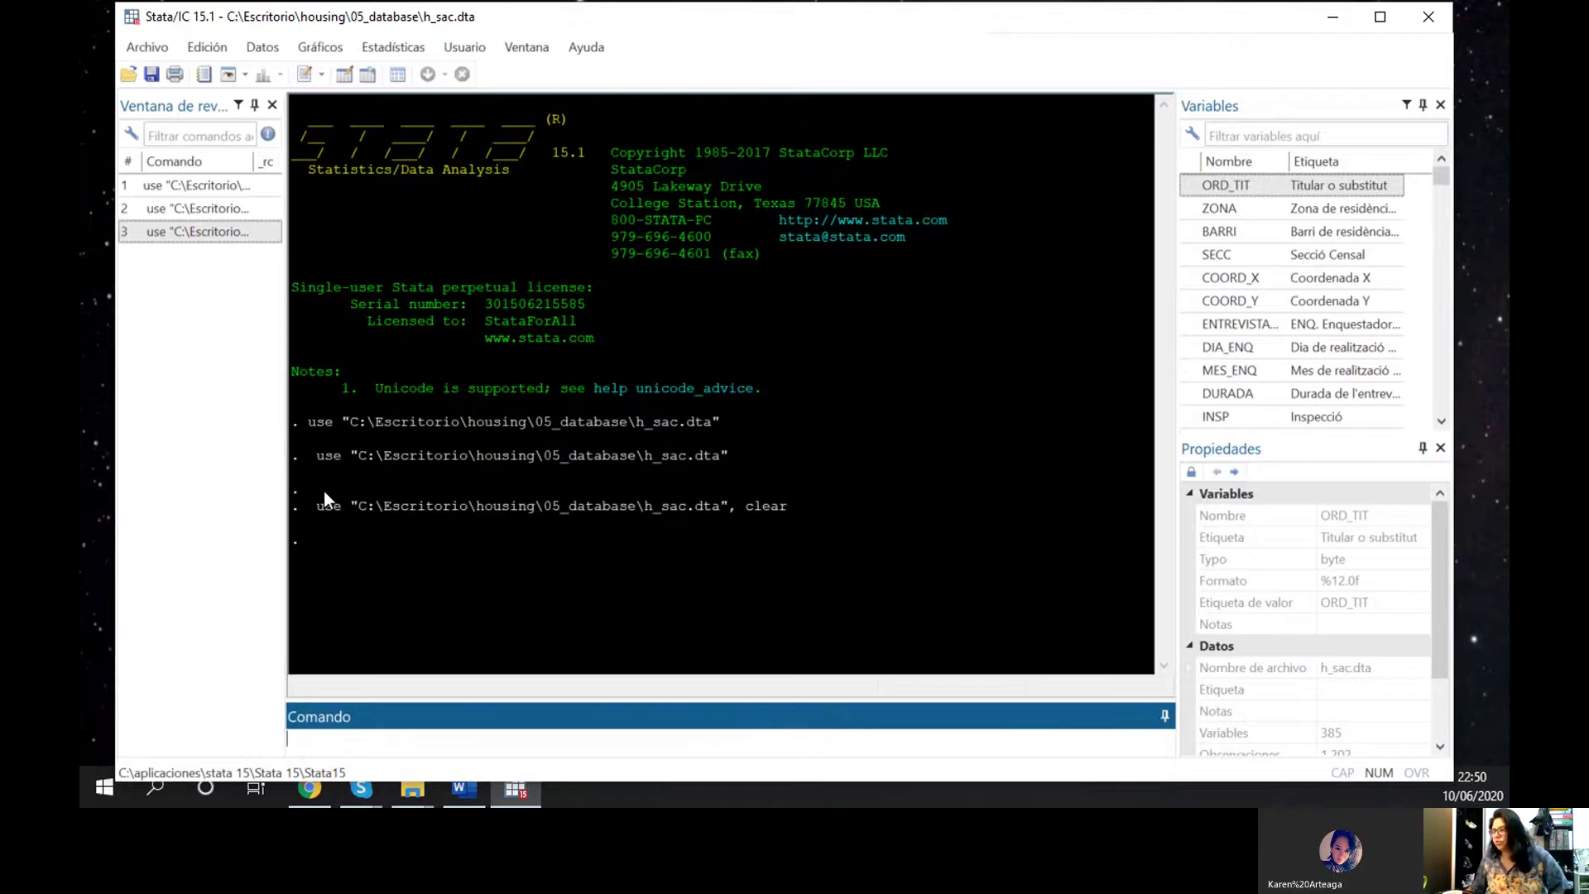
{"action": "left_click_drag", "start_coordinate": [313, 504], "coordinate": [829, 509]}
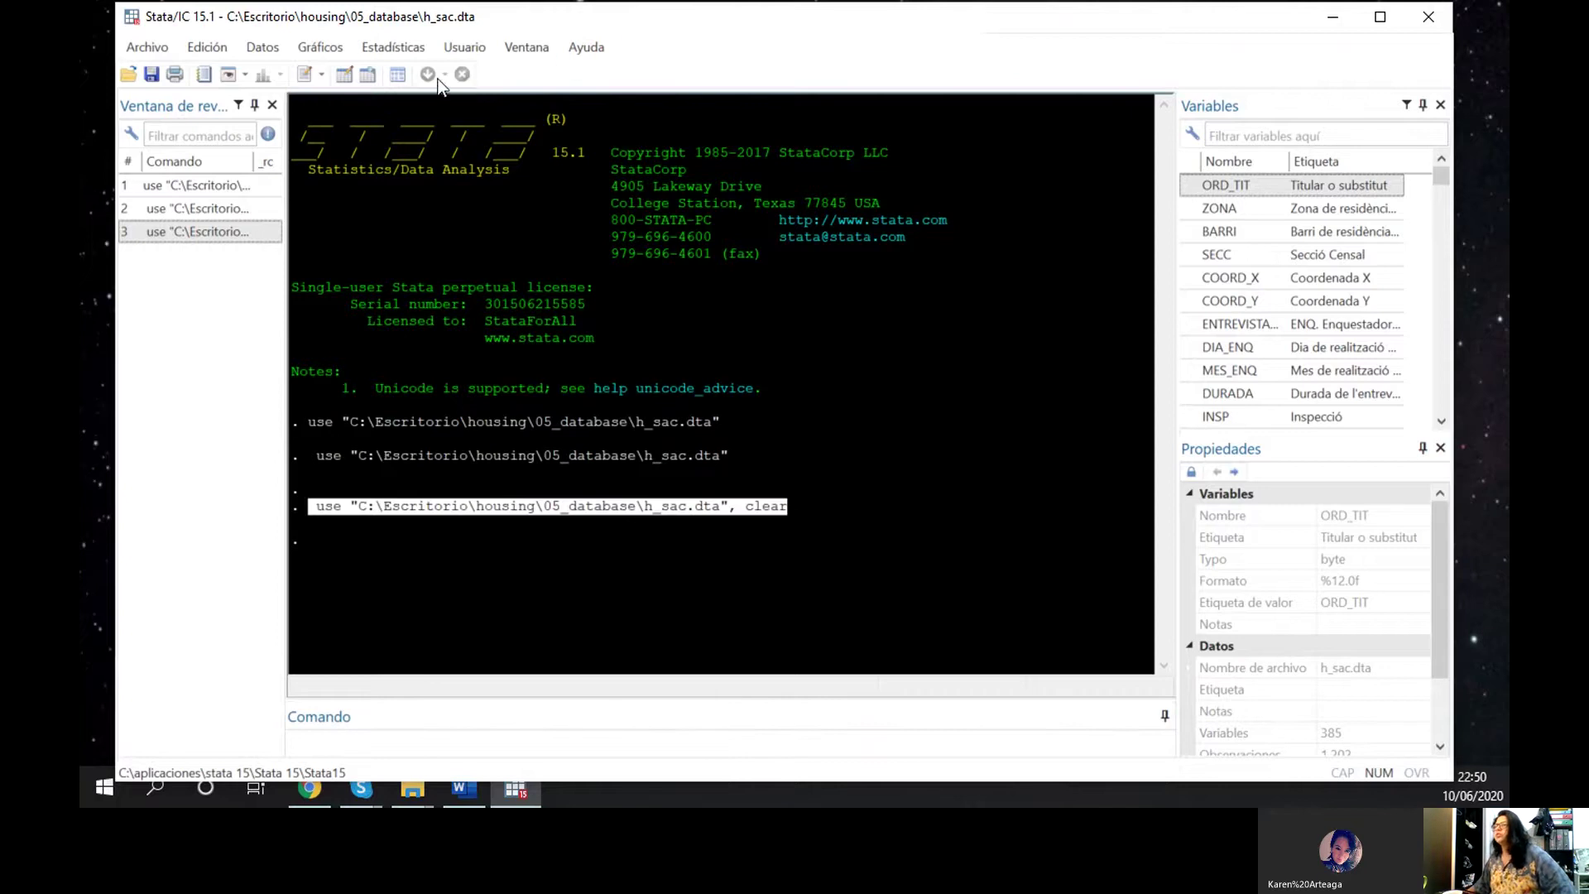
Examine the names and labels of the dataset's variables further down the variable list
{"action": "left_click", "coordinate": [1234, 447]}
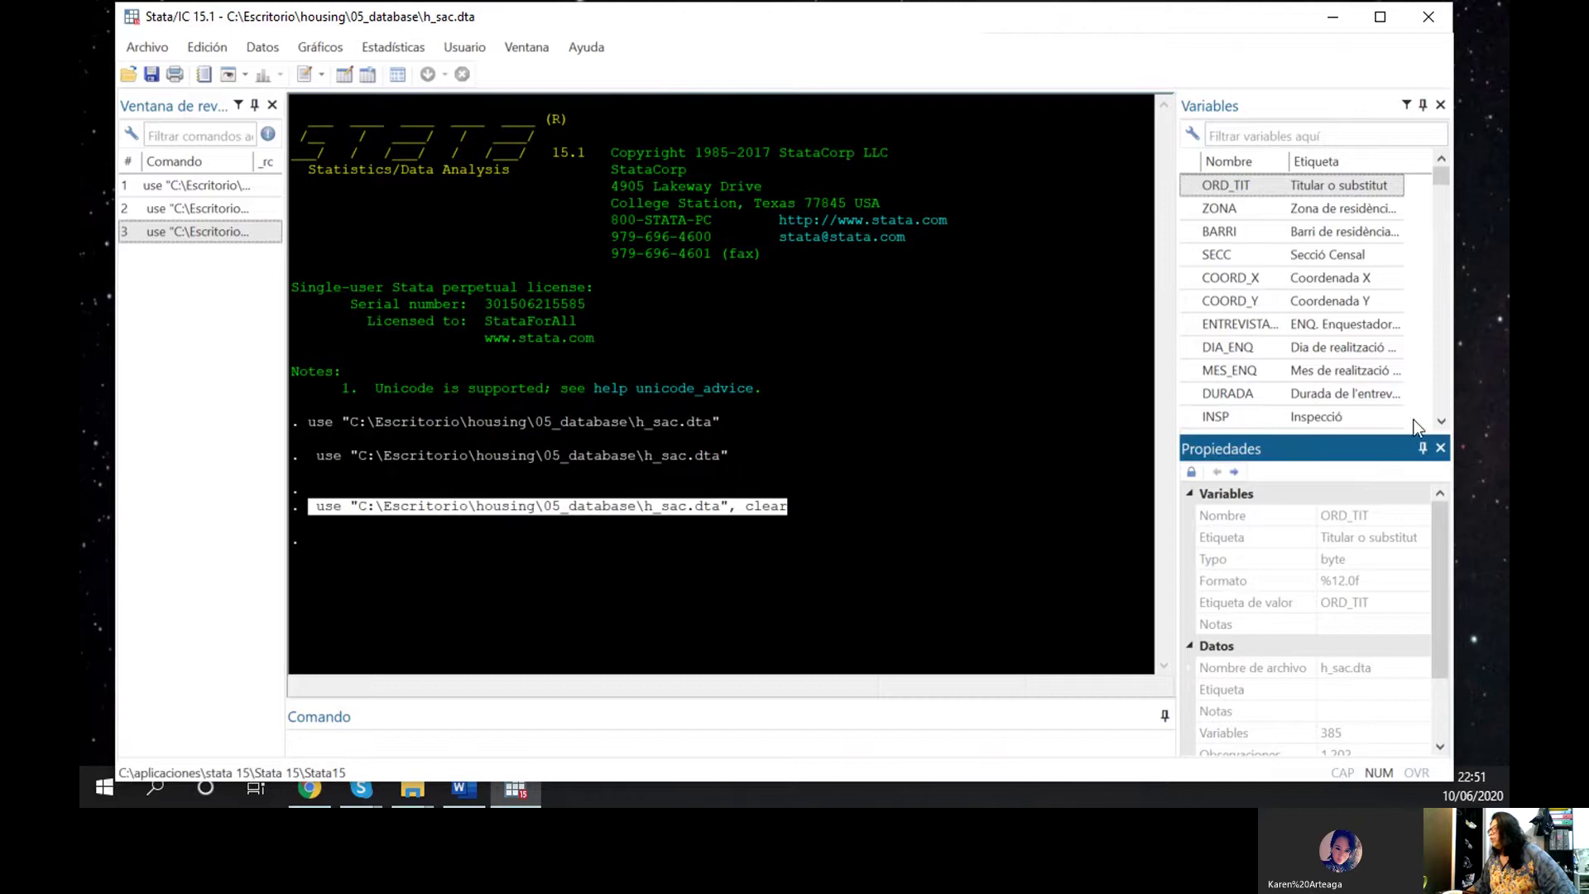
{"action": "left_click", "coordinate": [1440, 421]}
{"action": "left_click", "coordinate": [1440, 422]}
{"action": "left_click", "coordinate": [1440, 421]}
{"action": "left_click_drag", "start_coordinate": [1440, 421], "coordinate": [1441, 421]}
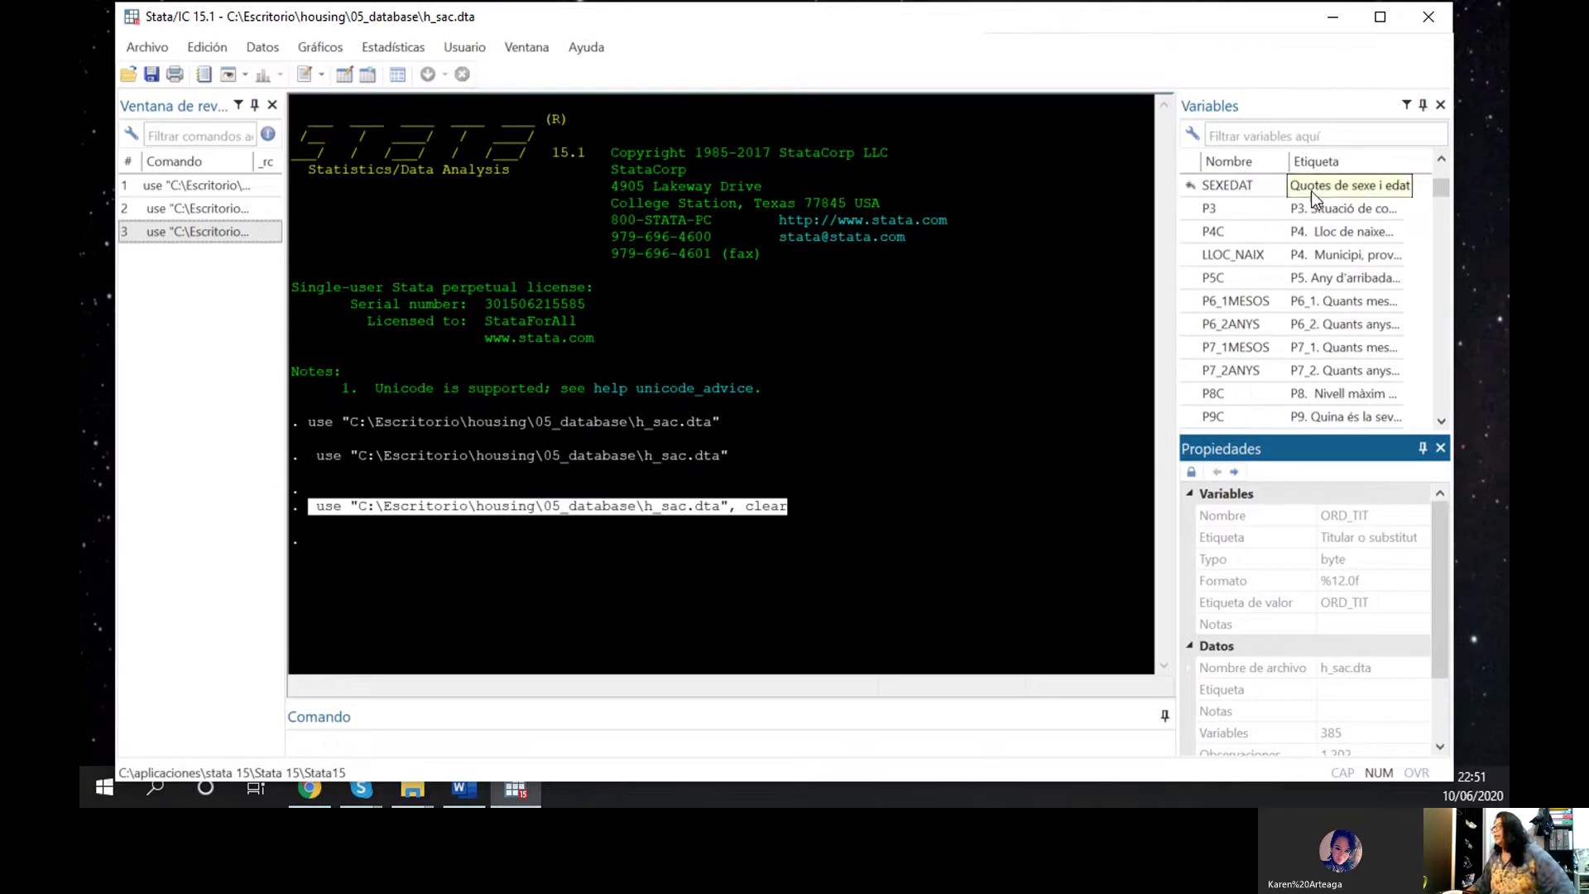
{"action": "left_click", "coordinate": [1442, 422]}
{"action": "left_click", "coordinate": [1441, 421]}
{"action": "left_click", "coordinate": [1441, 421]}
{"action": "left_click", "coordinate": [1442, 421]}
{"action": "left_click", "coordinate": [1442, 421]}
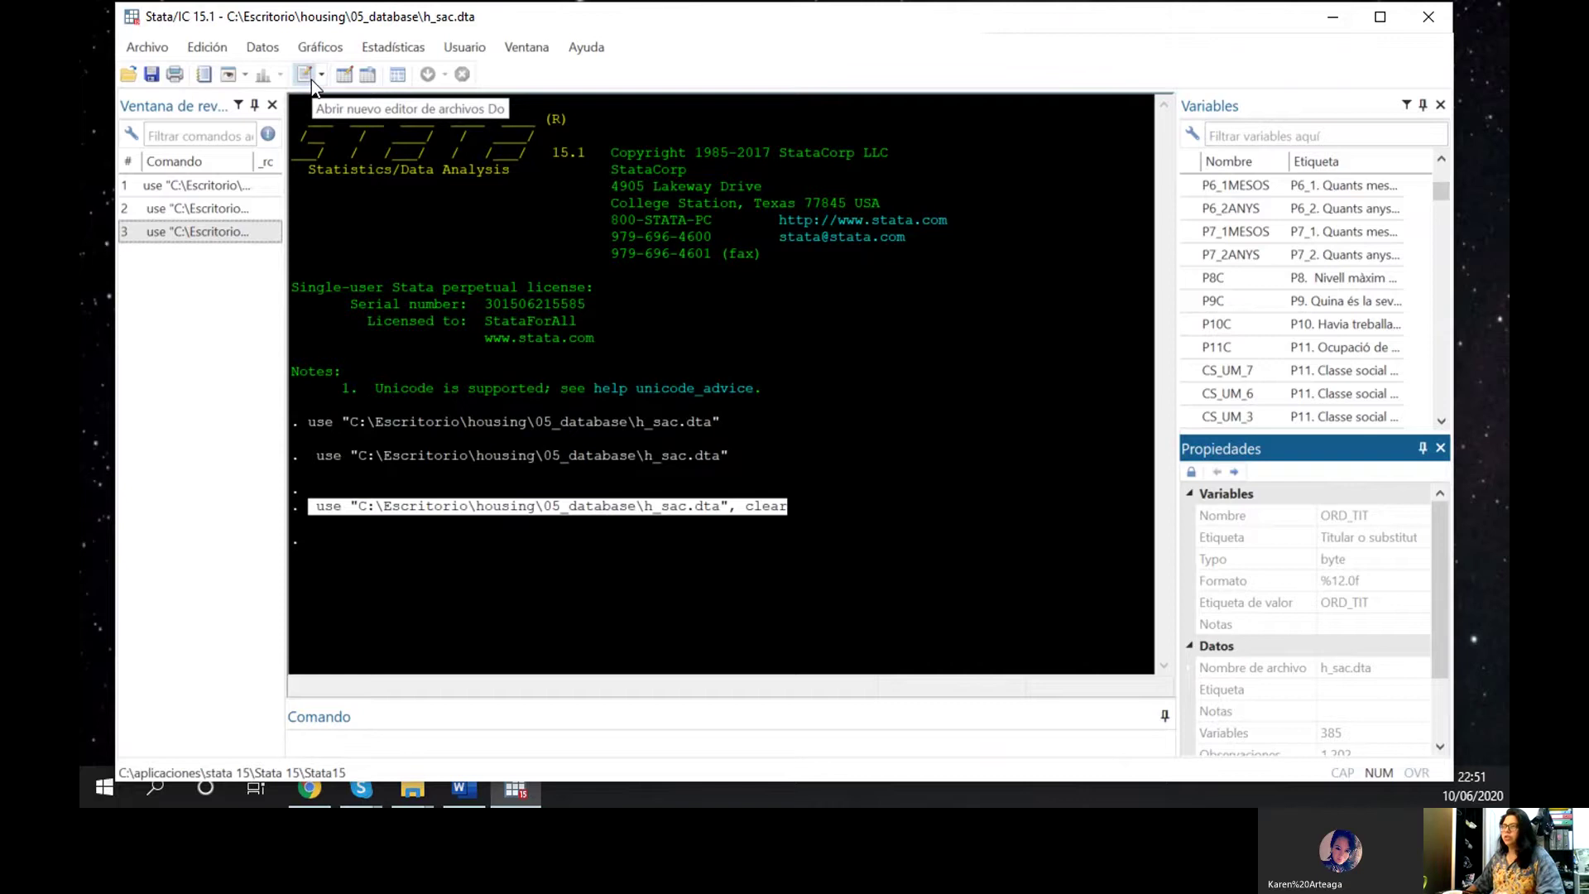
Open the loaded dataset in the data browser and move along the first observation to variable P40_B4
{"action": "left_click", "coordinate": [366, 76]}
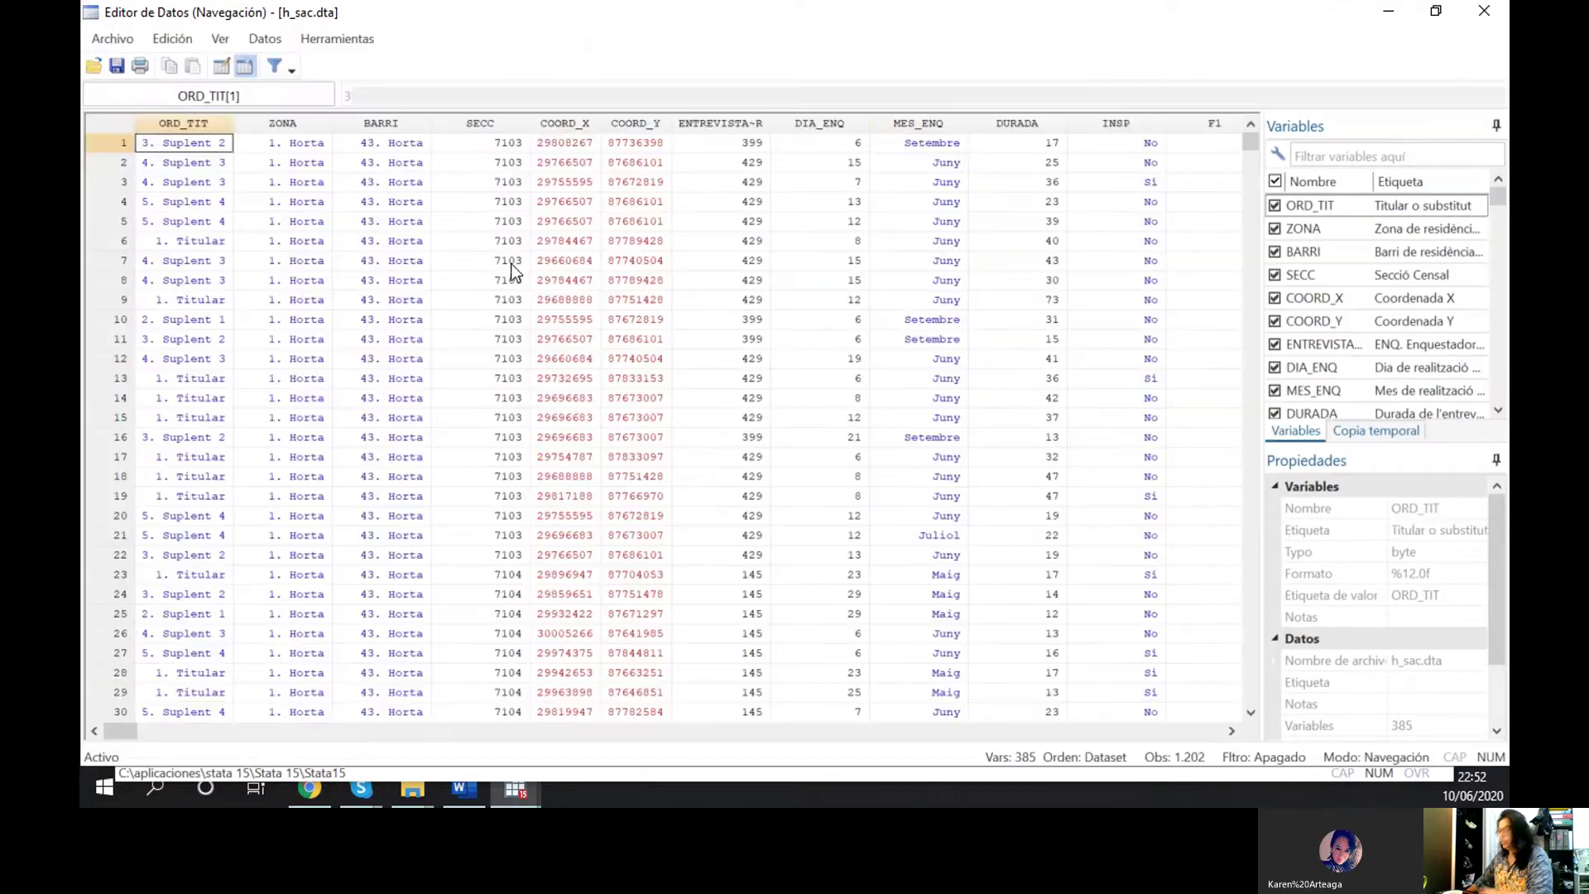
{"action": "key", "text": "Right"}
{"action": "key", "text": "Right"}
{"action": "key", "text": "Right"}
{"action": "key", "text": "Right"}
{"action": "key", "text": "Right"}
{"action": "key", "text": "Right"}
{"action": "key", "text": "Right"}
{"action": "key", "text": "Right"}
{"action": "key", "text": "Right"}
{"action": "key", "text": "Right"}
{"action": "key", "text": "Right"}
{"action": "key", "text": "Right"}
{"action": "key", "text": "Right"}
{"action": "key", "text": "Right"}
{"action": "key", "text": "Right"}
{"action": "key", "text": "Right"}
{"action": "key", "text": "Right"}
{"action": "key", "text": "Right"}
{"action": "key", "text": "Right"}
{"action": "key", "text": "Right"}
{"action": "key", "text": "Right"}
{"action": "key", "text": "Right"}
{"action": "key", "text": "Right"}
{"action": "key", "text": "Right"}
{"action": "key", "text": "Right"}
{"action": "key", "text": "Right"}
{"action": "key", "text": "Right"}
{"action": "key", "text": "Right"}
{"action": "key", "text": "Right"}
{"action": "key", "text": "Right"}
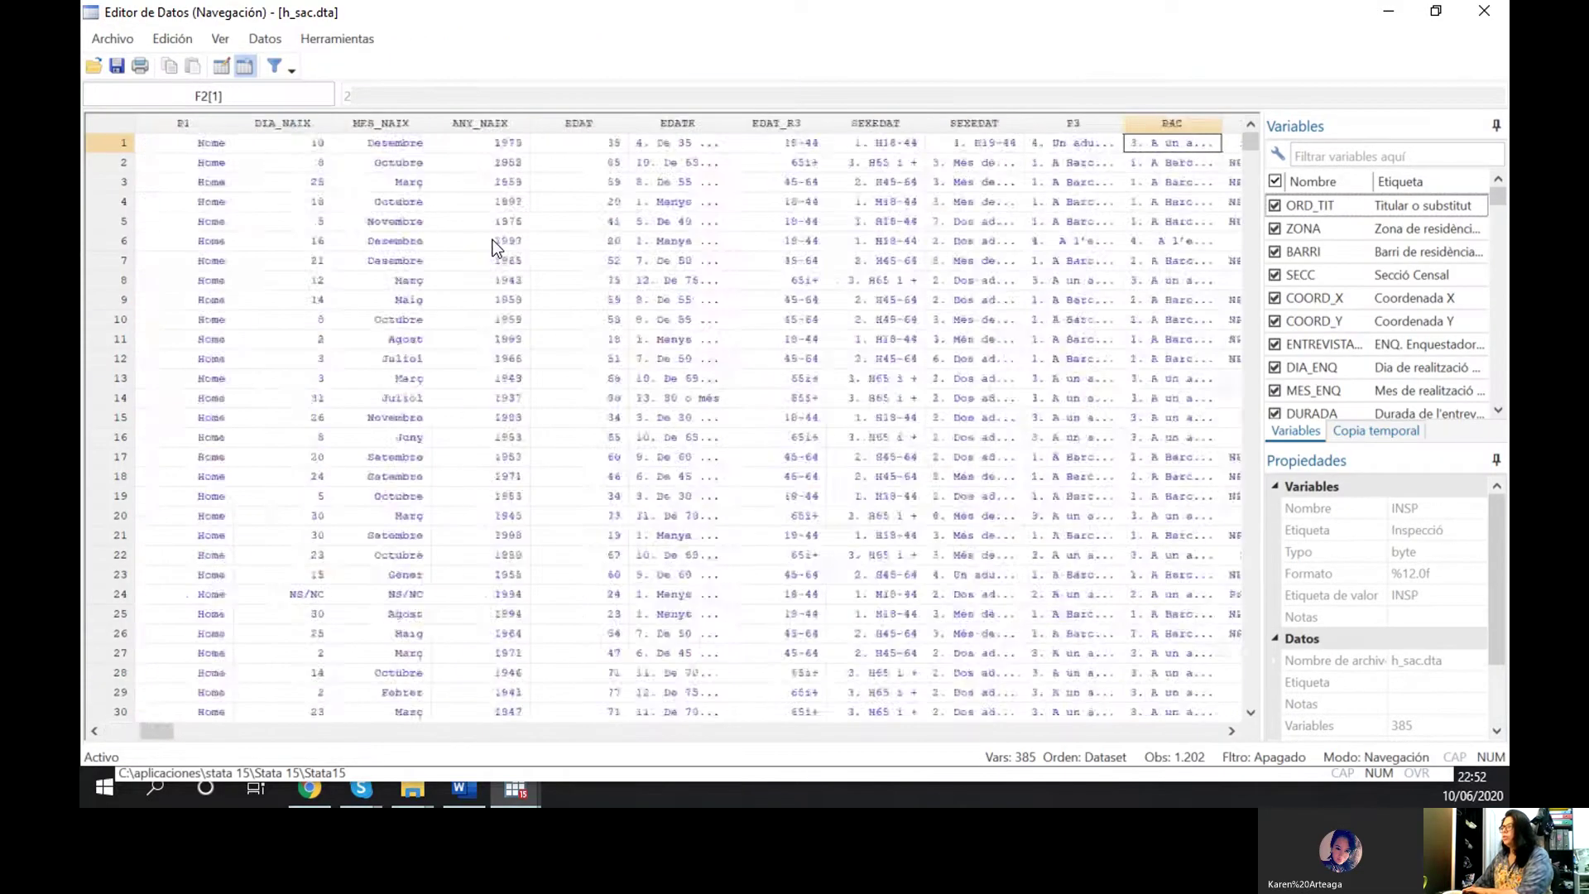
{"action": "key", "text": "Right"}
{"action": "key", "text": "Right"}
{"action": "key", "text": "Right"}
{"action": "key", "text": "Right"}
{"action": "key", "text": "Right"}
{"action": "key", "text": "Right"}
{"action": "key", "text": "Right"}
{"action": "key", "text": "Right"}
{"action": "key", "text": "Right"}
{"action": "key", "text": "Right"}
{"action": "key", "text": "Right"}
{"action": "key", "text": "Right"}
{"action": "key", "text": "Right"}
{"action": "key", "text": "Right"}
{"action": "key", "text": "Right"}
{"action": "key", "text": "Right"}
{"action": "key", "text": "Right"}
{"action": "key", "text": "Right"}
{"action": "key", "text": "Right"}
{"action": "key", "text": "Right"}
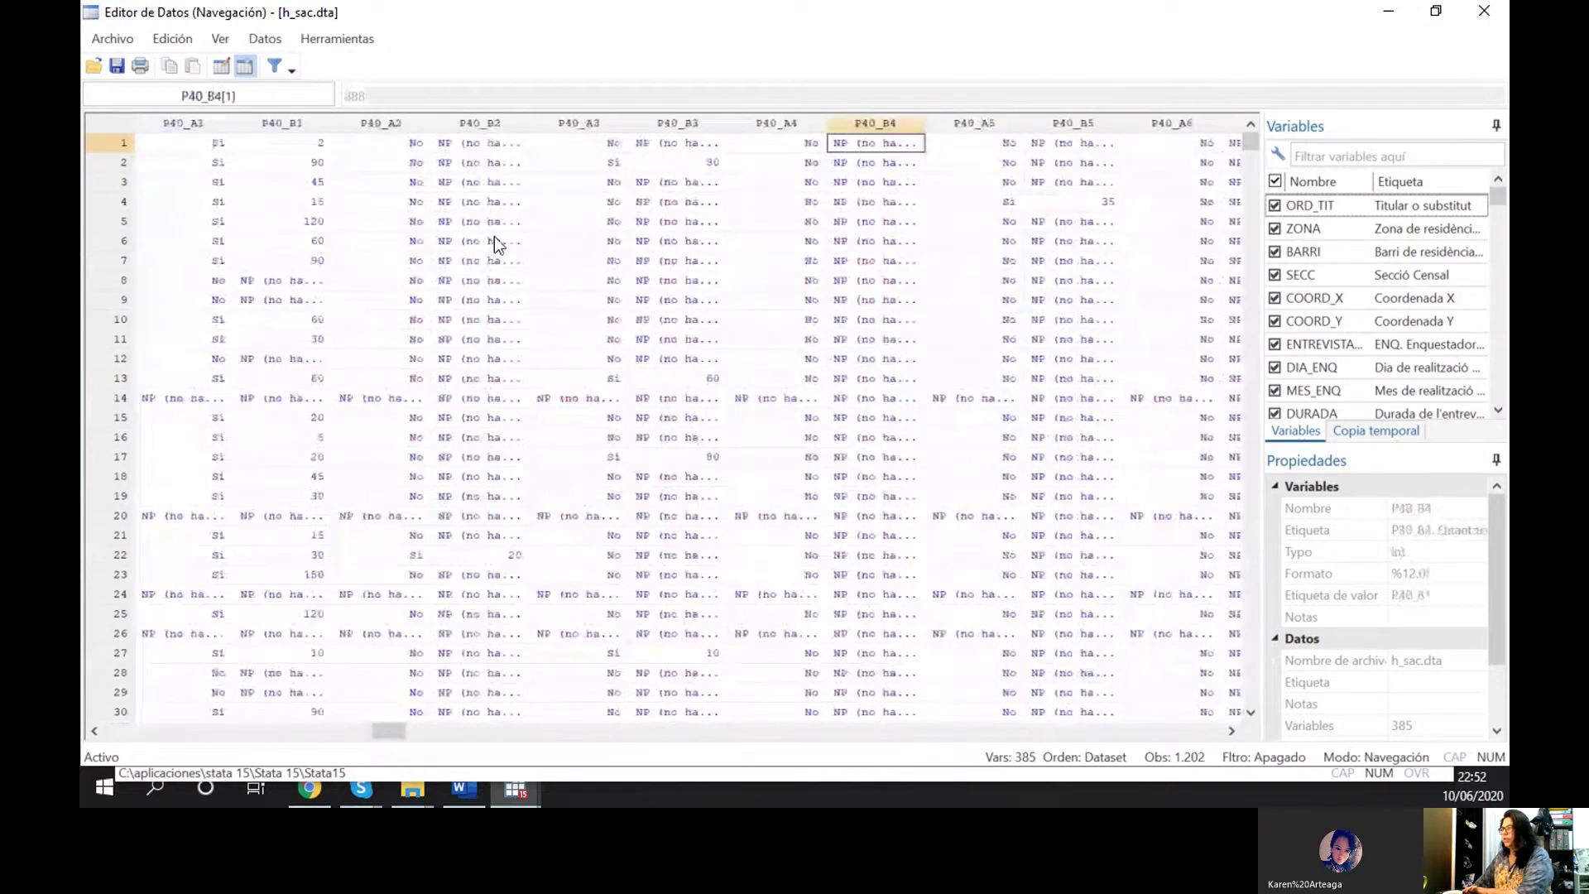
Move back along the first observation to variable P37_B8
{"action": "key", "text": "Left"}
{"action": "key", "text": "Left"}
{"action": "key", "text": "Left"}
{"action": "key", "text": "Left"}
{"action": "key", "text": "Left"}
{"action": "key", "text": "Left"}
{"action": "key", "text": "Left"}
{"action": "key", "text": "Left"}
{"action": "key", "text": "Left"}
{"action": "key", "text": "Left"}
{"action": "key", "text": "Left"}
{"action": "key", "text": "Left"}
{"action": "key", "text": "Left"}
{"action": "key", "text": "Left"}
{"action": "key", "text": "Left"}
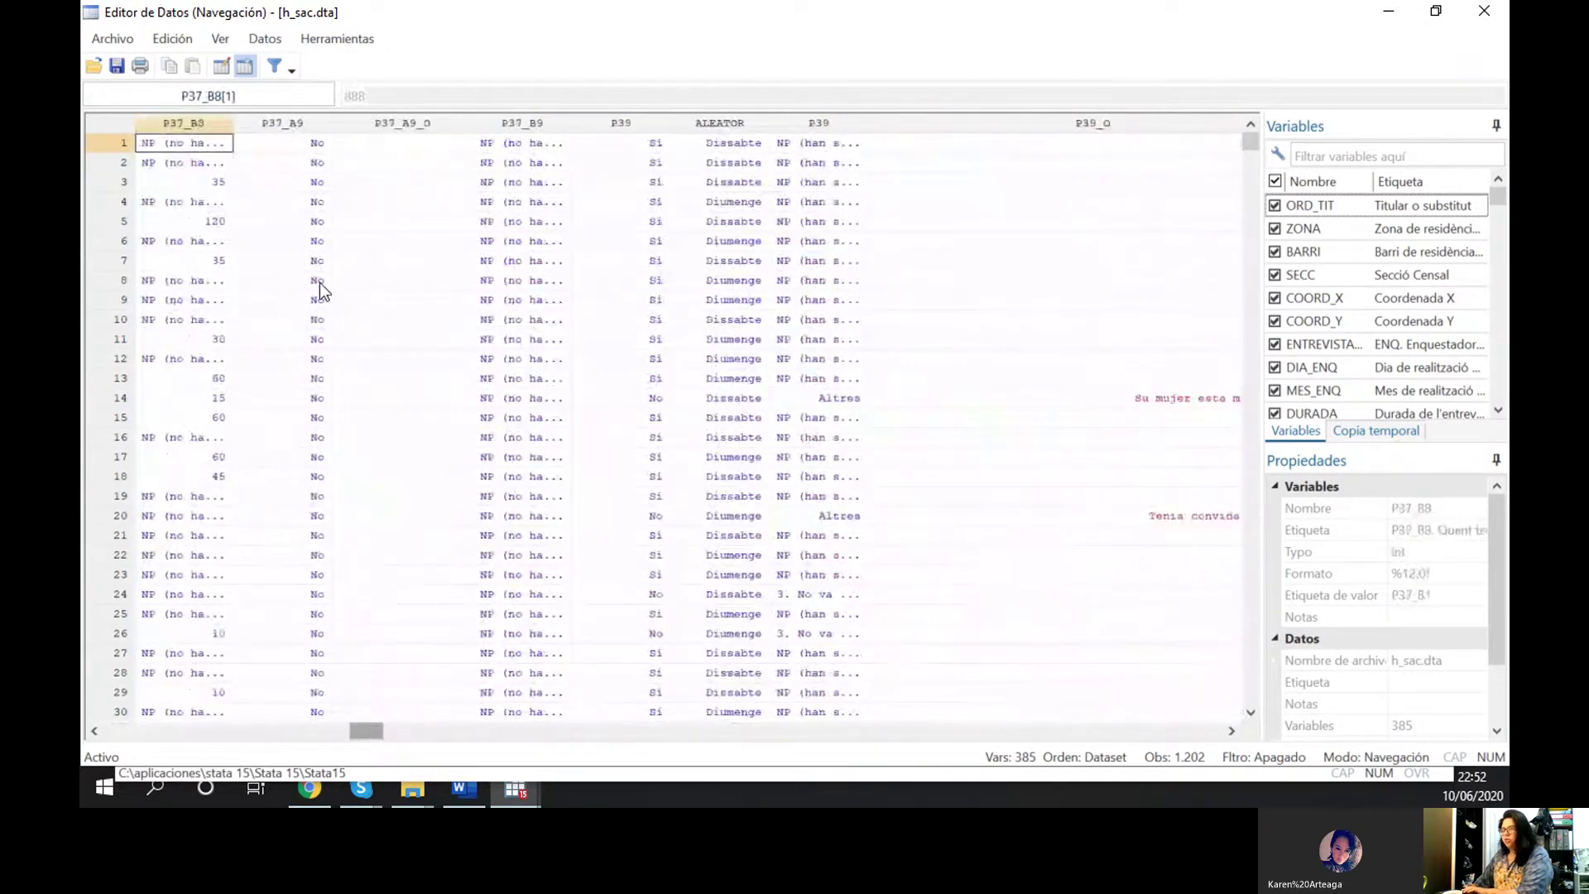
Select the P37_A9 column and step down its values from observation 1 to 7
{"action": "left_click", "coordinate": [290, 126]}
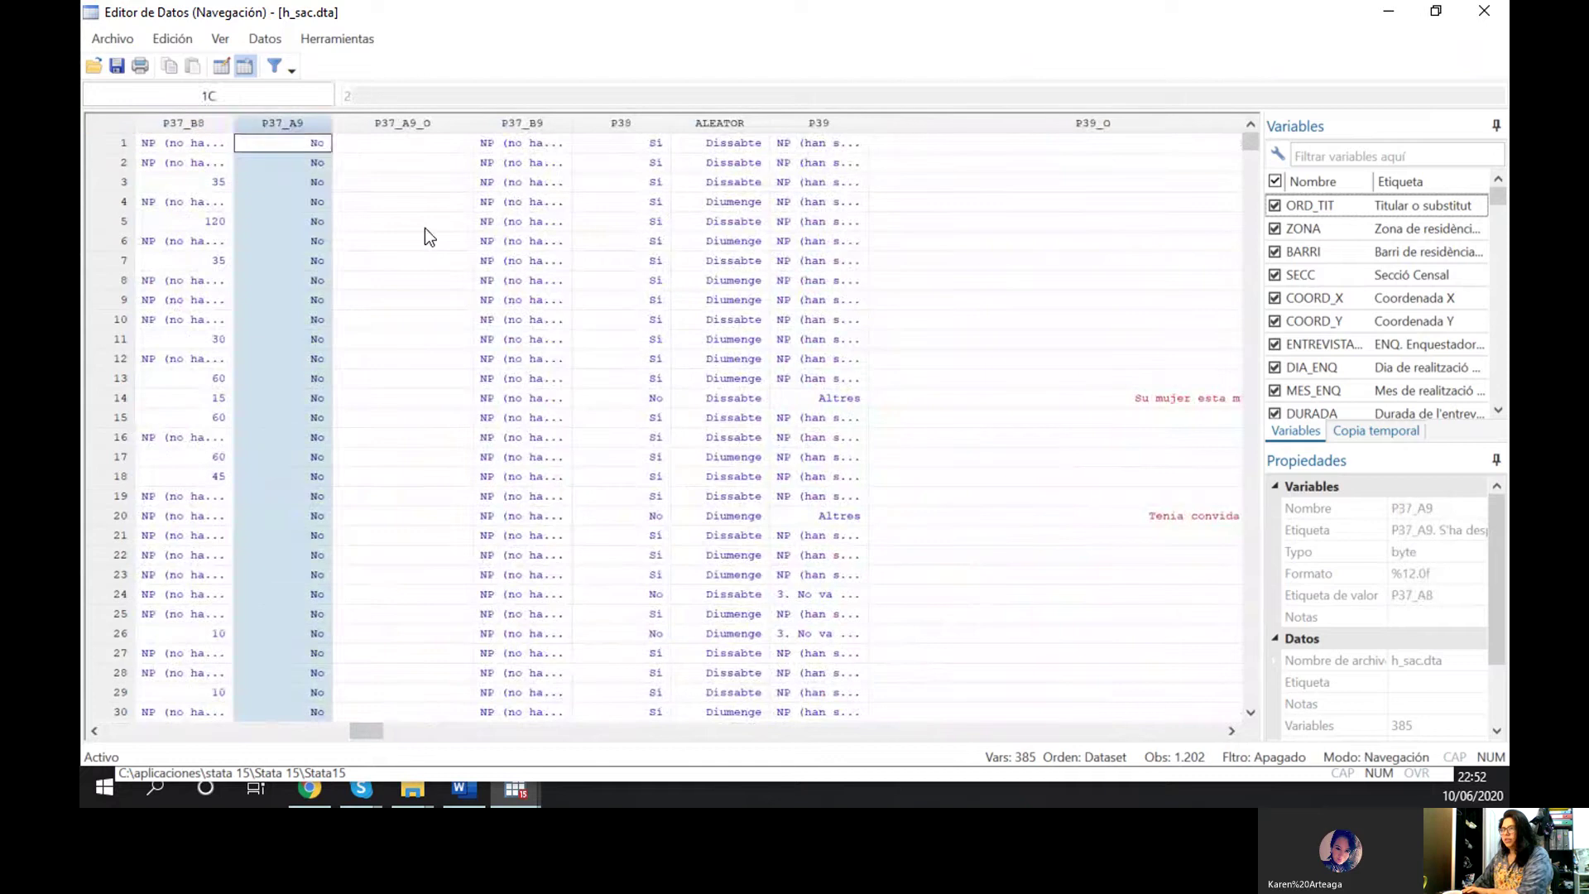
{"action": "left_click", "coordinate": [308, 247]}
{"action": "left_click", "coordinate": [317, 147]}
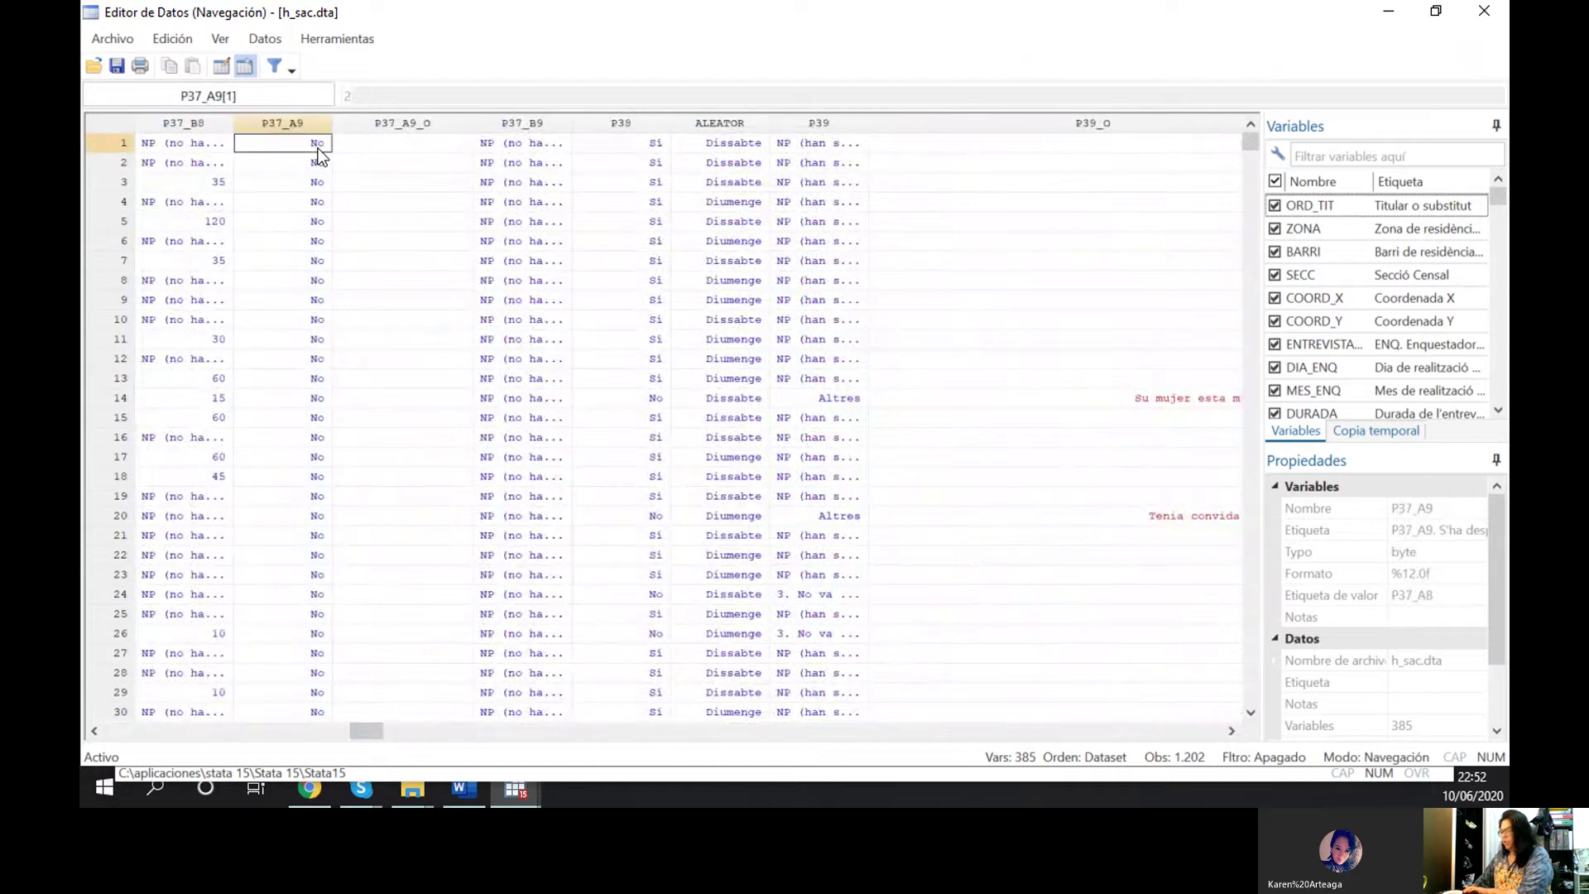
{"action": "key", "text": "Down"}
{"action": "key", "text": "Down"}
{"action": "key", "text": "Down"}
{"action": "key", "text": "Down"}
{"action": "key", "text": "Down"}
{"action": "key", "text": "Down"}
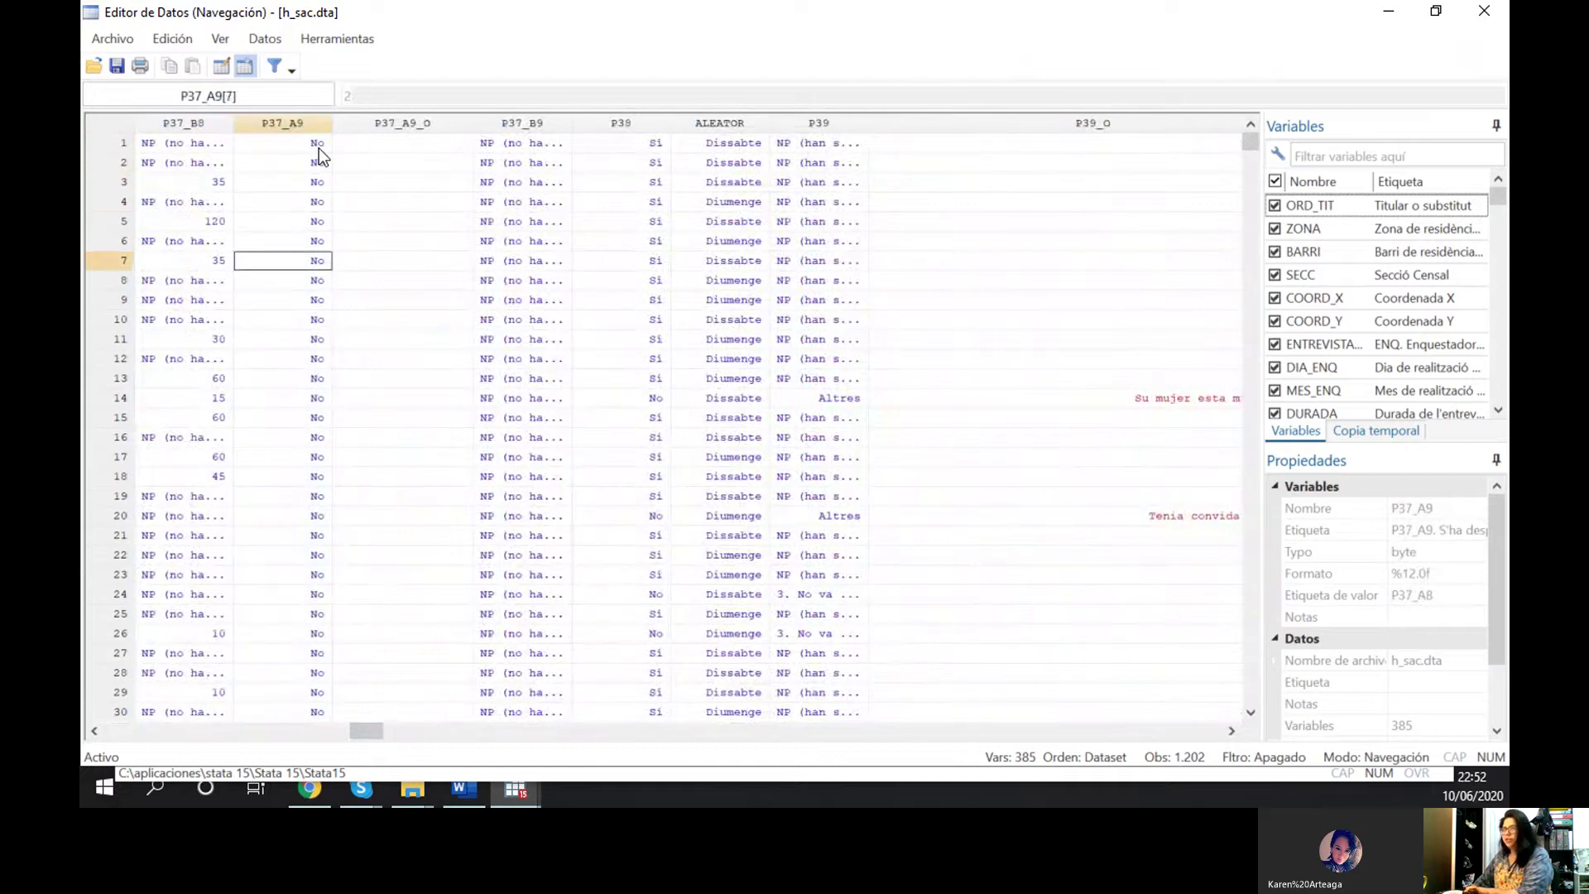
Highlight the P37_A9 values of observations 2 to 14, and those of observations 1 to 18
{"action": "left_click", "coordinate": [318, 148]}
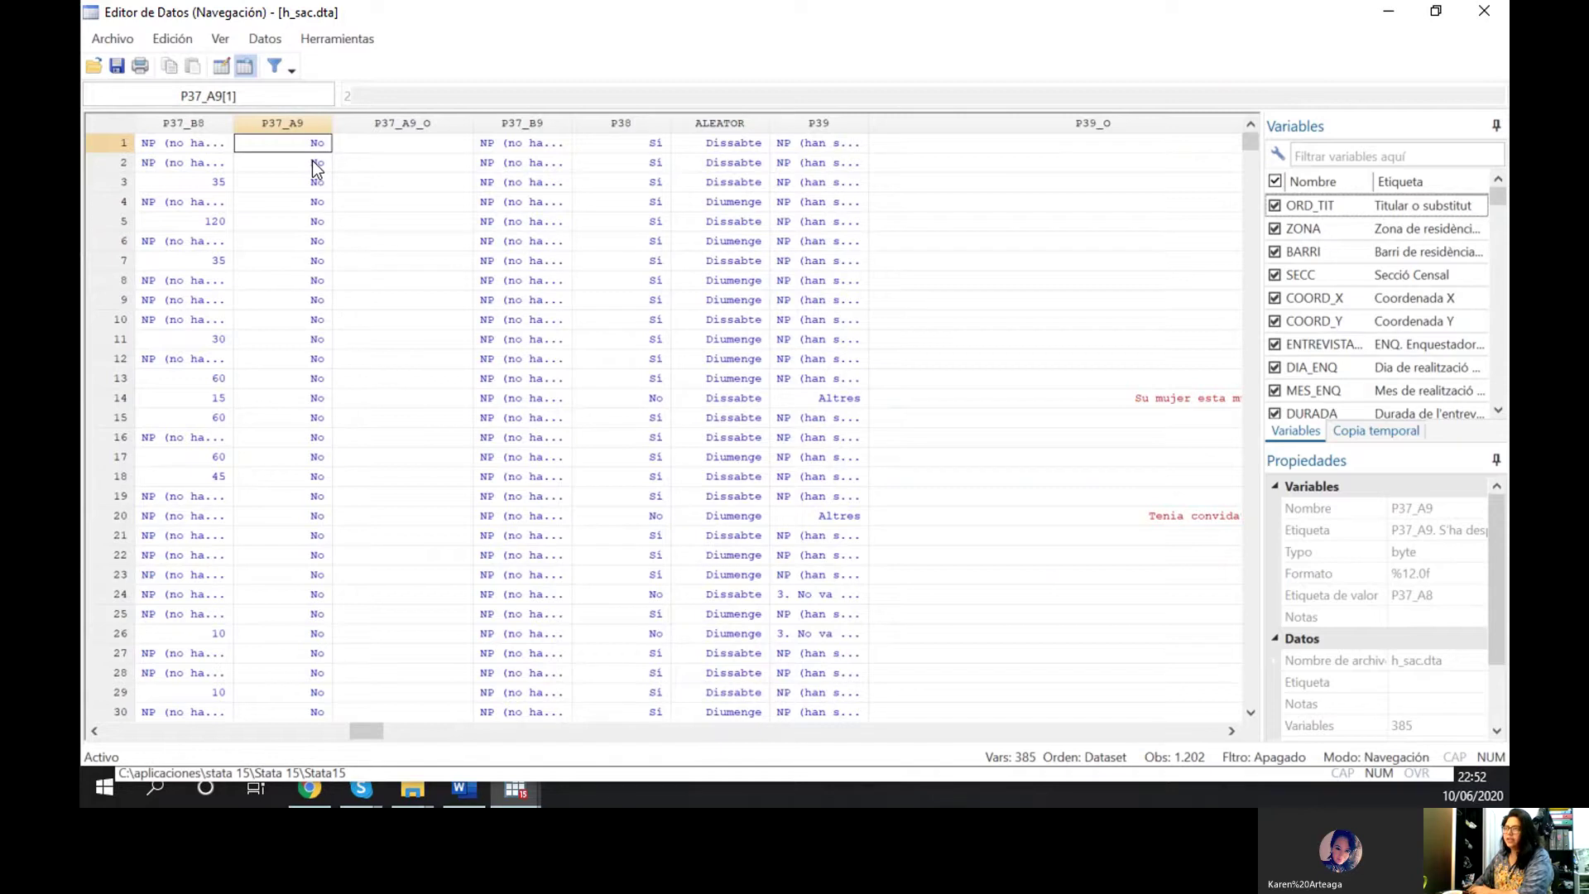
{"action": "left_click_drag", "start_coordinate": [313, 167], "coordinate": [308, 399]}
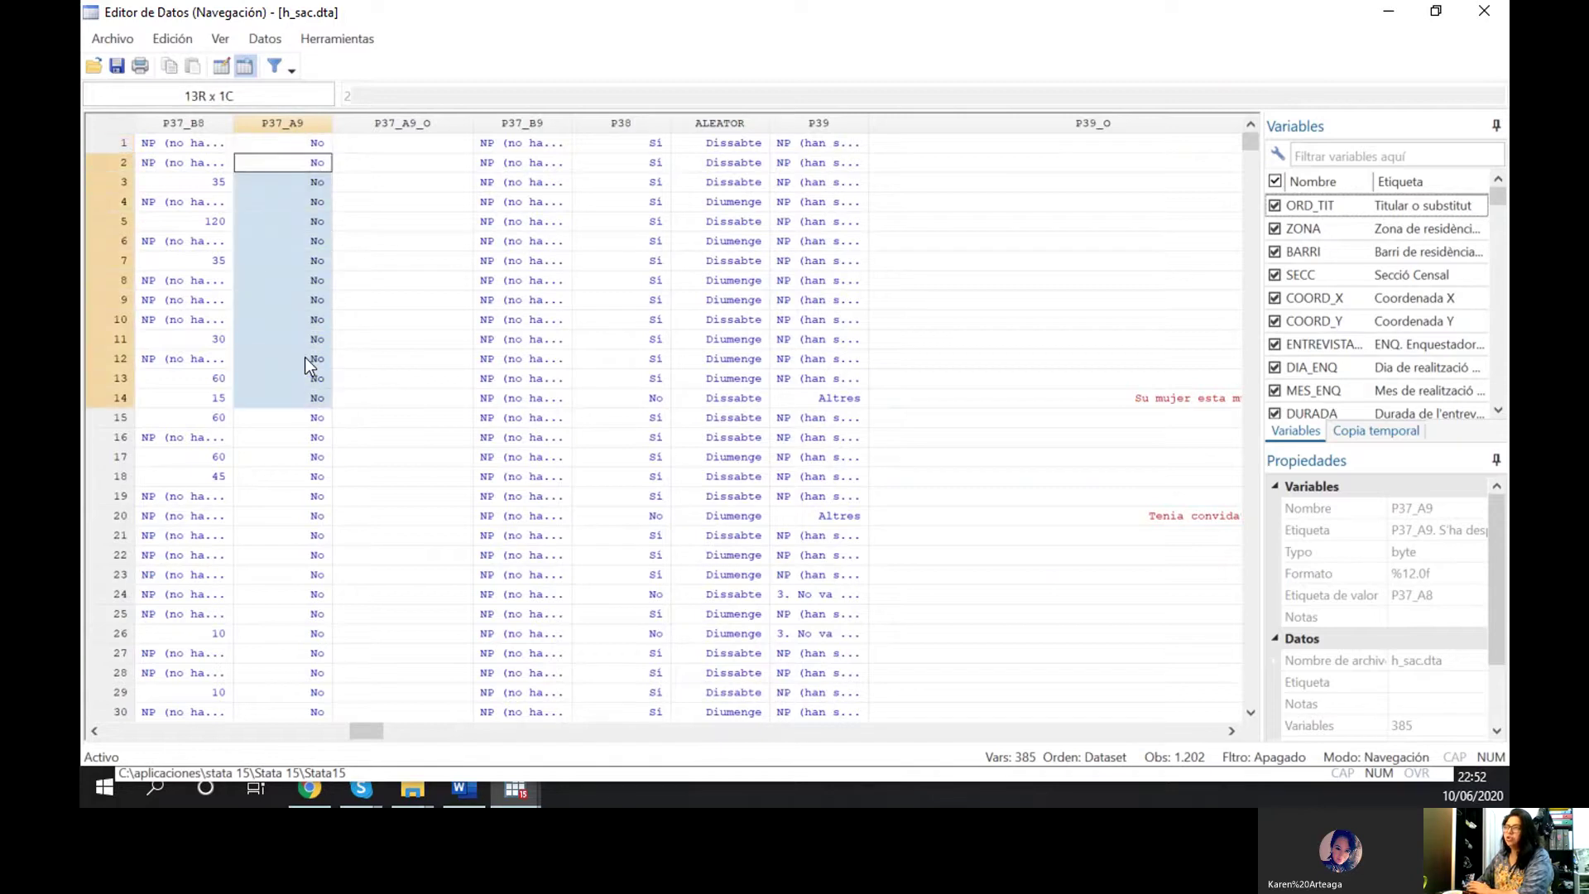
{"action": "left_click", "coordinate": [664, 247]}
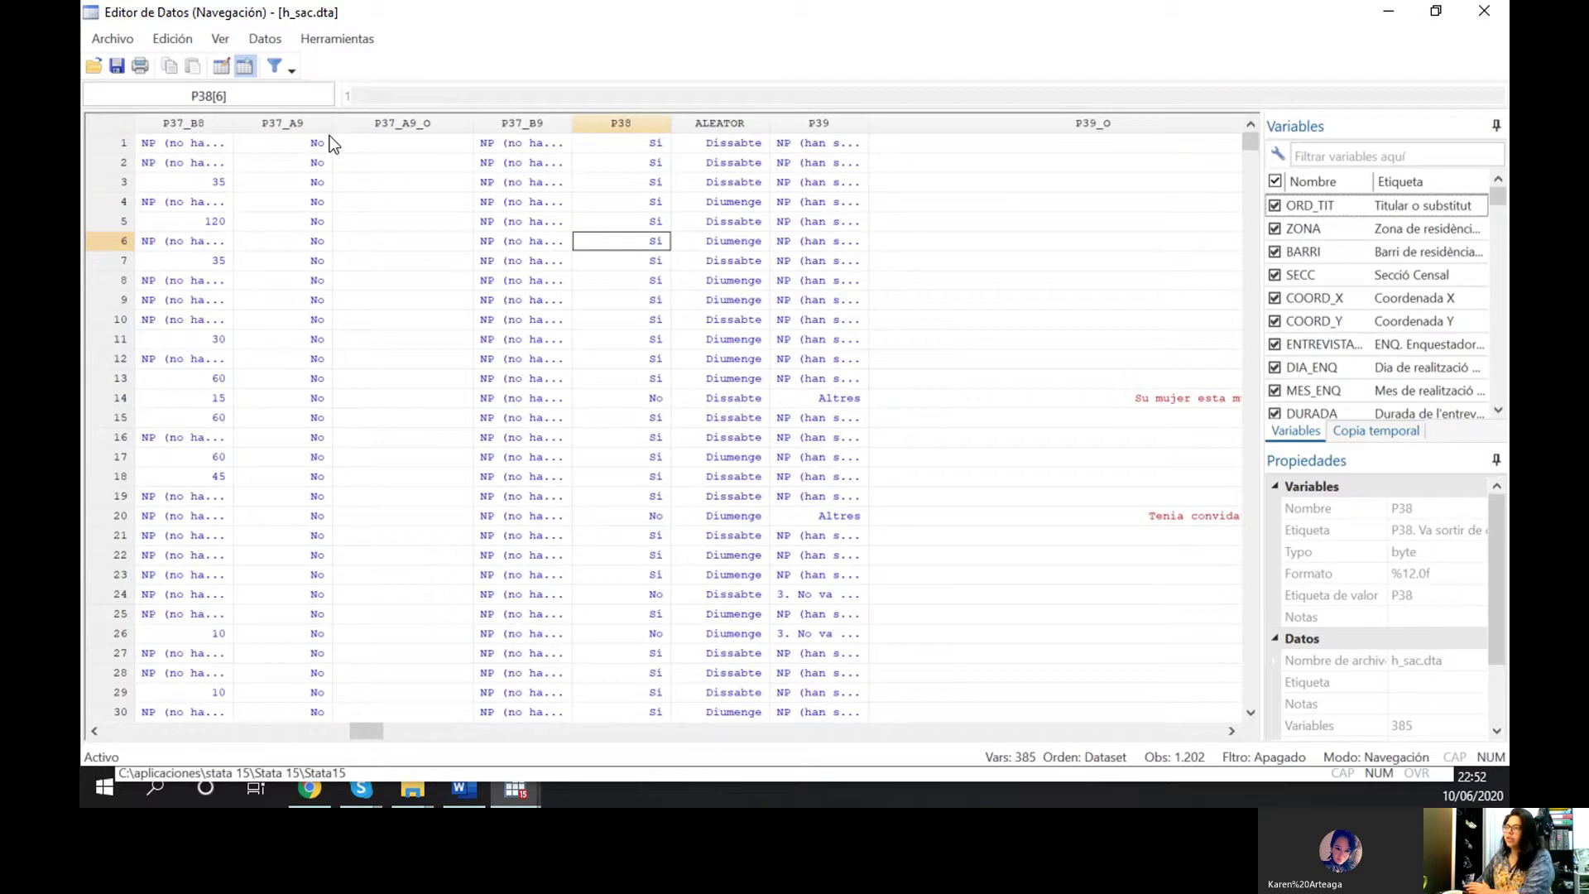
{"action": "left_click_drag", "start_coordinate": [317, 143], "coordinate": [301, 475]}
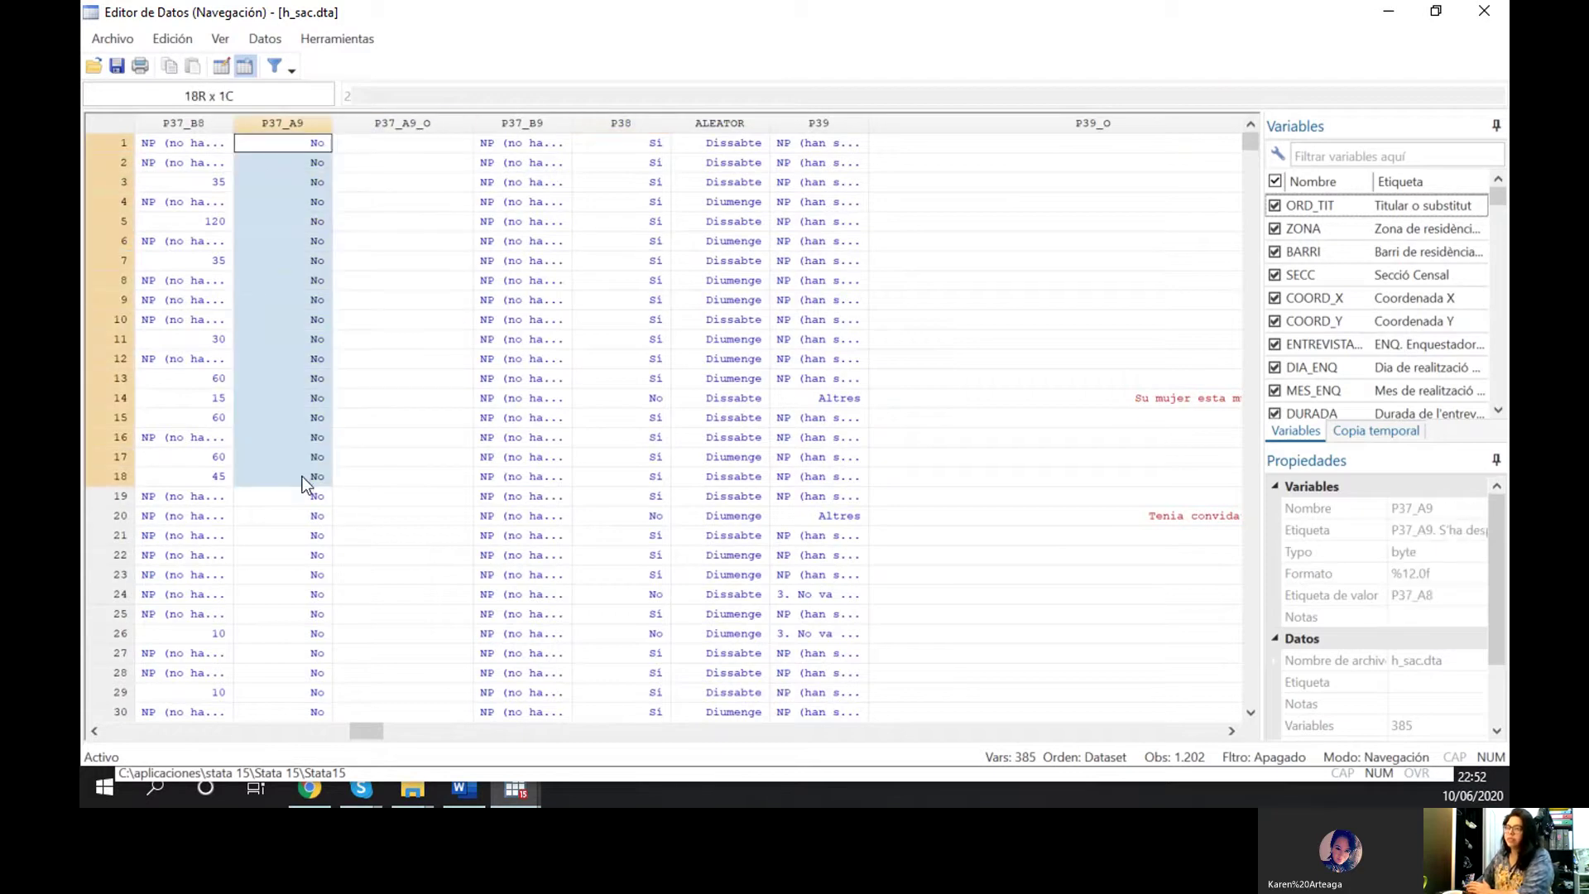
{"action": "left_click", "coordinate": [342, 583]}
Return to the first columns of the dataset and inspect cells of BARRI, ZONA, ORD_TIT, COORD_X and SECC
{"action": "left_click_drag", "start_coordinate": [367, 732], "coordinate": [116, 733]}
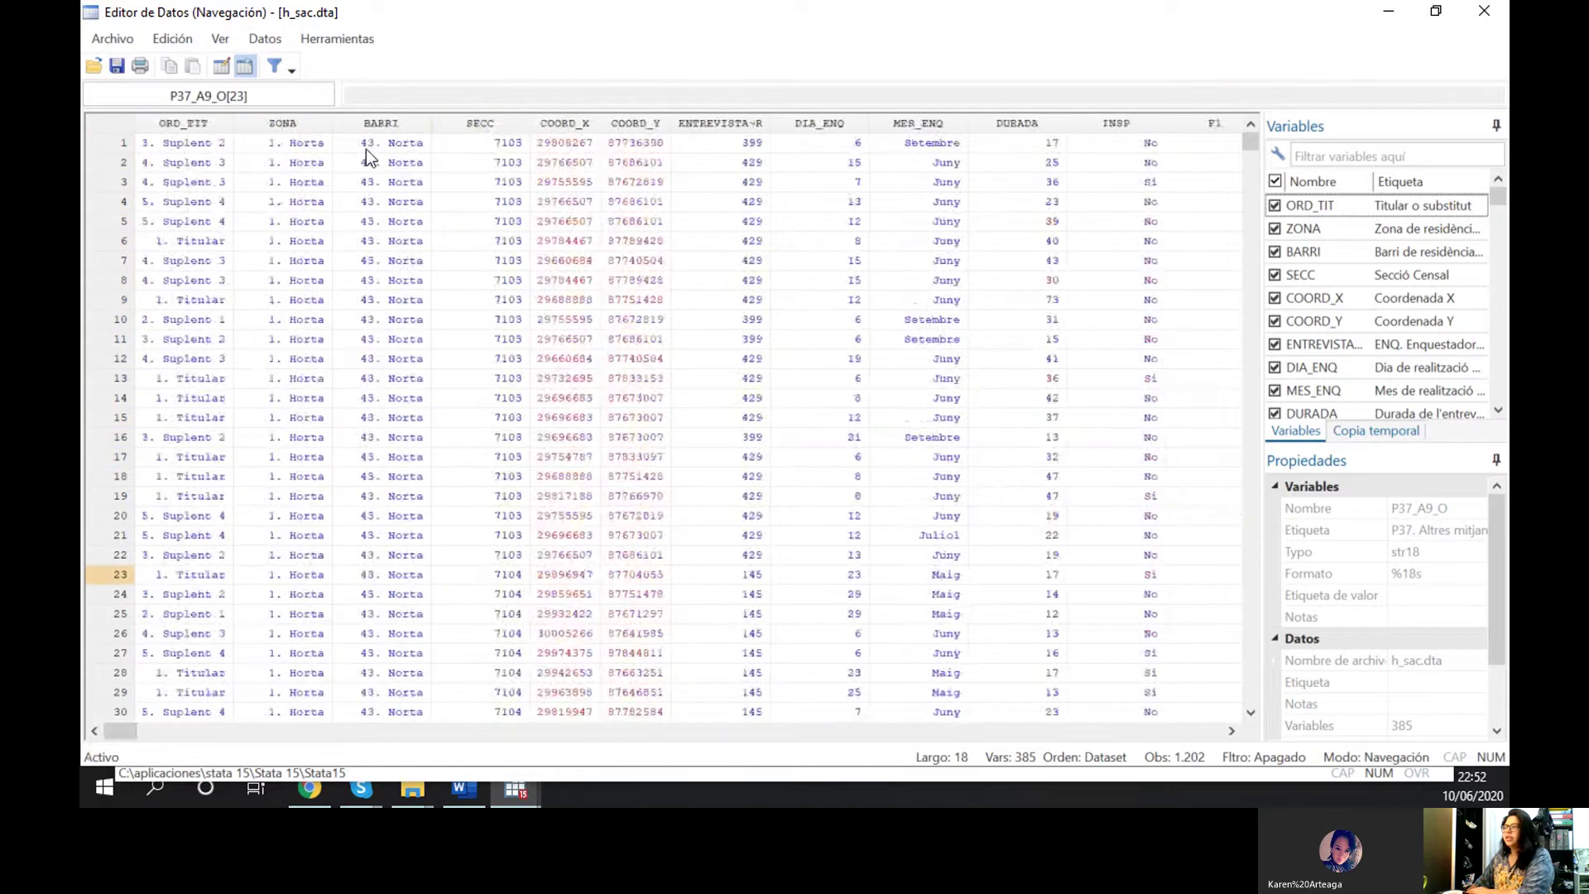
{"action": "left_click", "coordinate": [389, 145]}
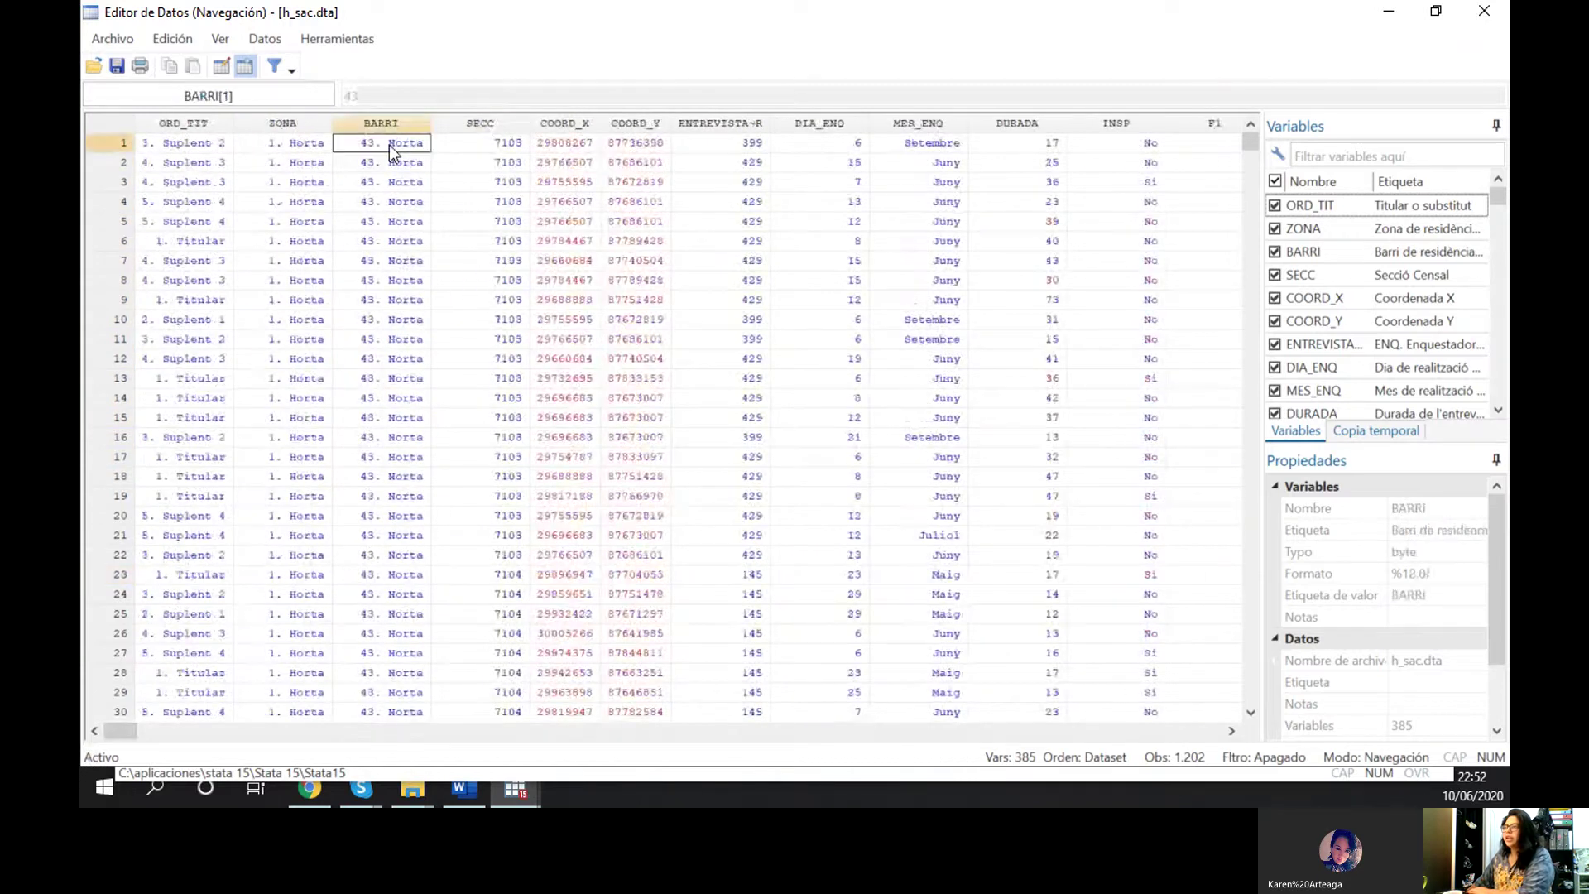
{"action": "left_click", "coordinate": [284, 146]}
{"action": "left_click", "coordinate": [190, 142]}
{"action": "left_click", "coordinate": [338, 198]}
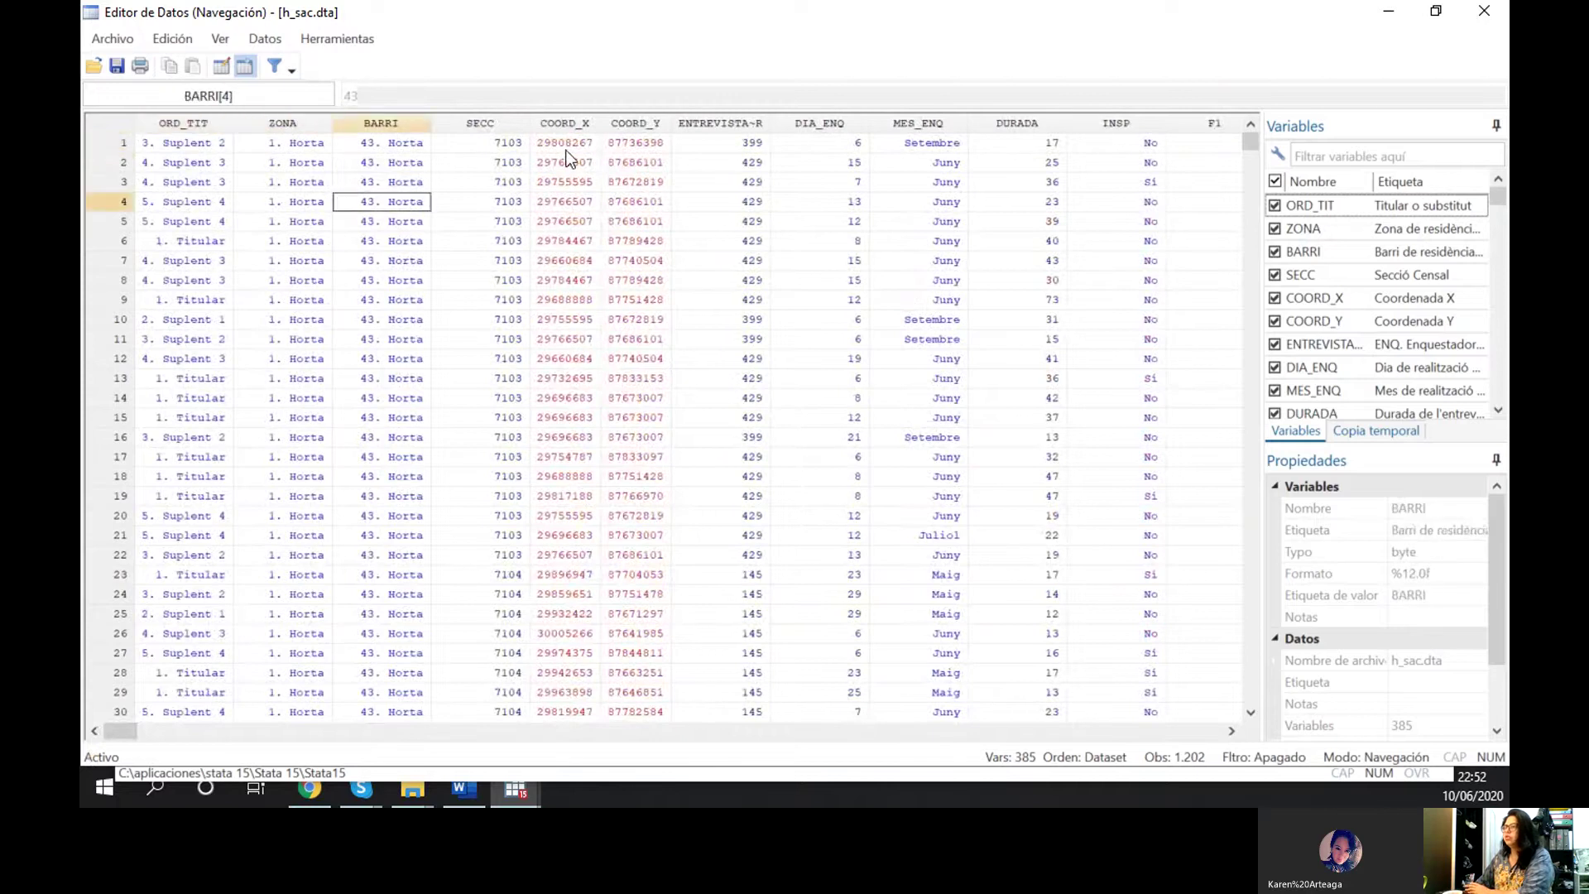
{"action": "left_click", "coordinate": [569, 159]}
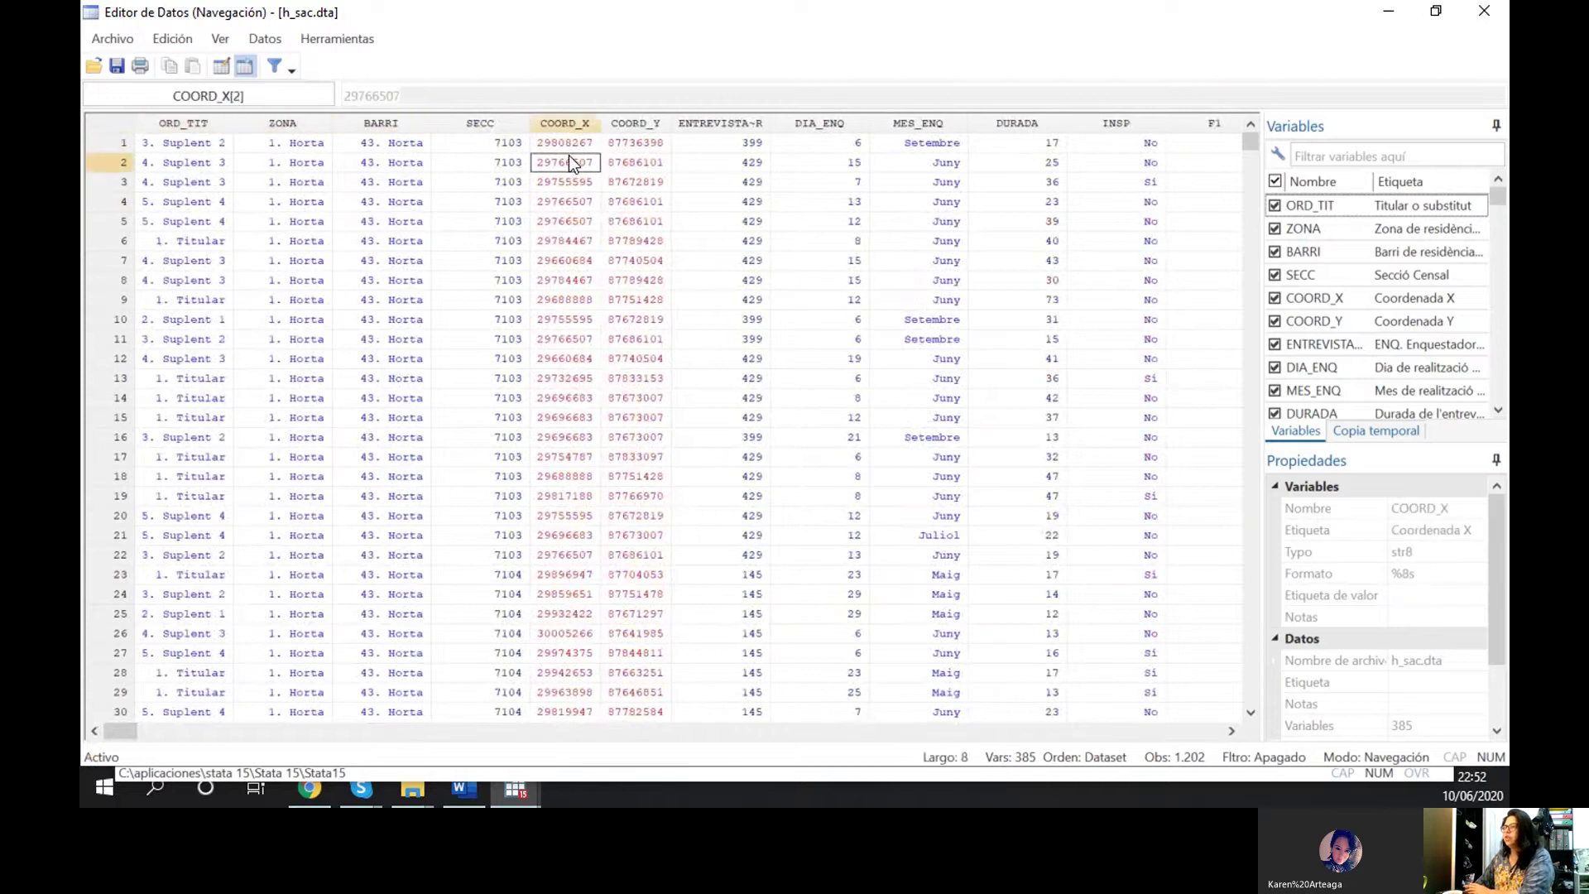
{"action": "left_click", "coordinate": [505, 147]}
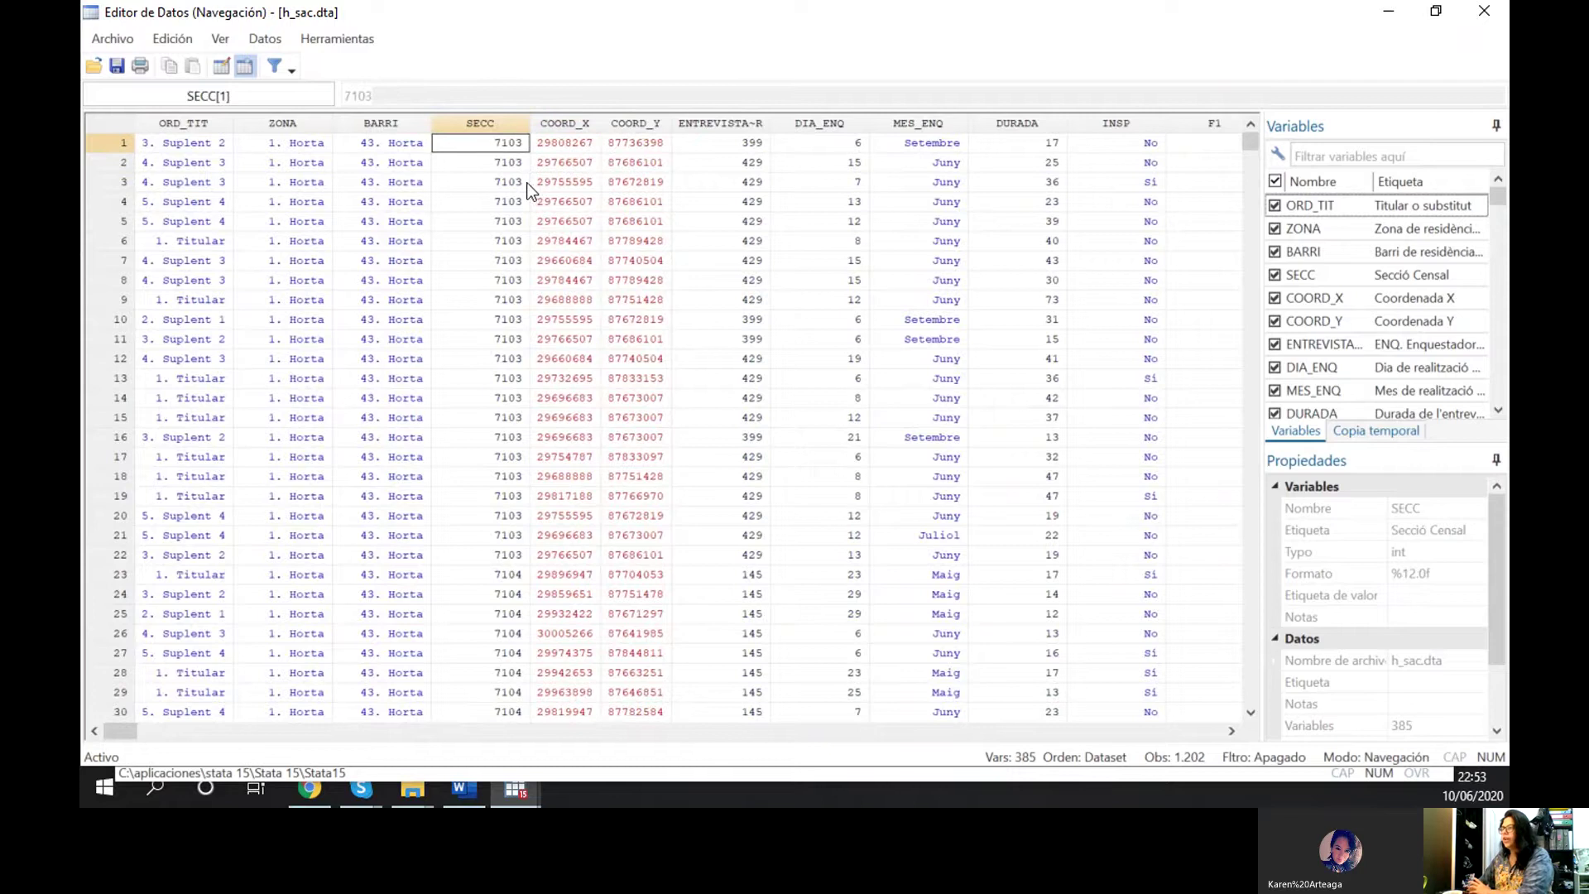
Inspect the COORD_X, BARRI and SECC cells, highlight both coordinates of observations 1 and 2, and close the data browser
{"action": "left_click", "coordinate": [575, 148]}
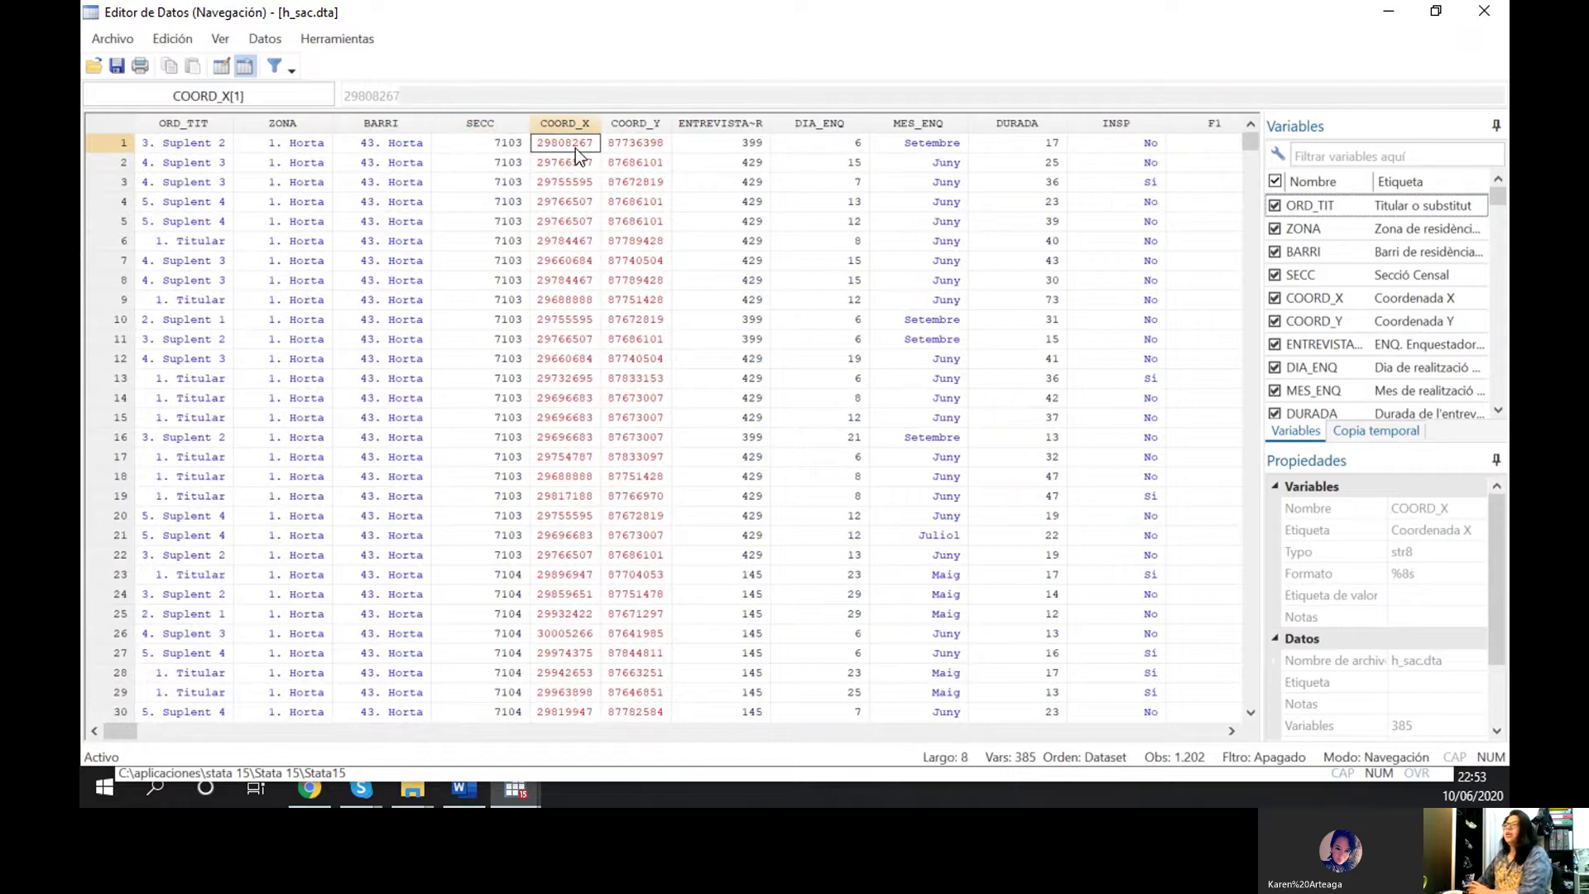
{"action": "left_click", "coordinate": [424, 143]}
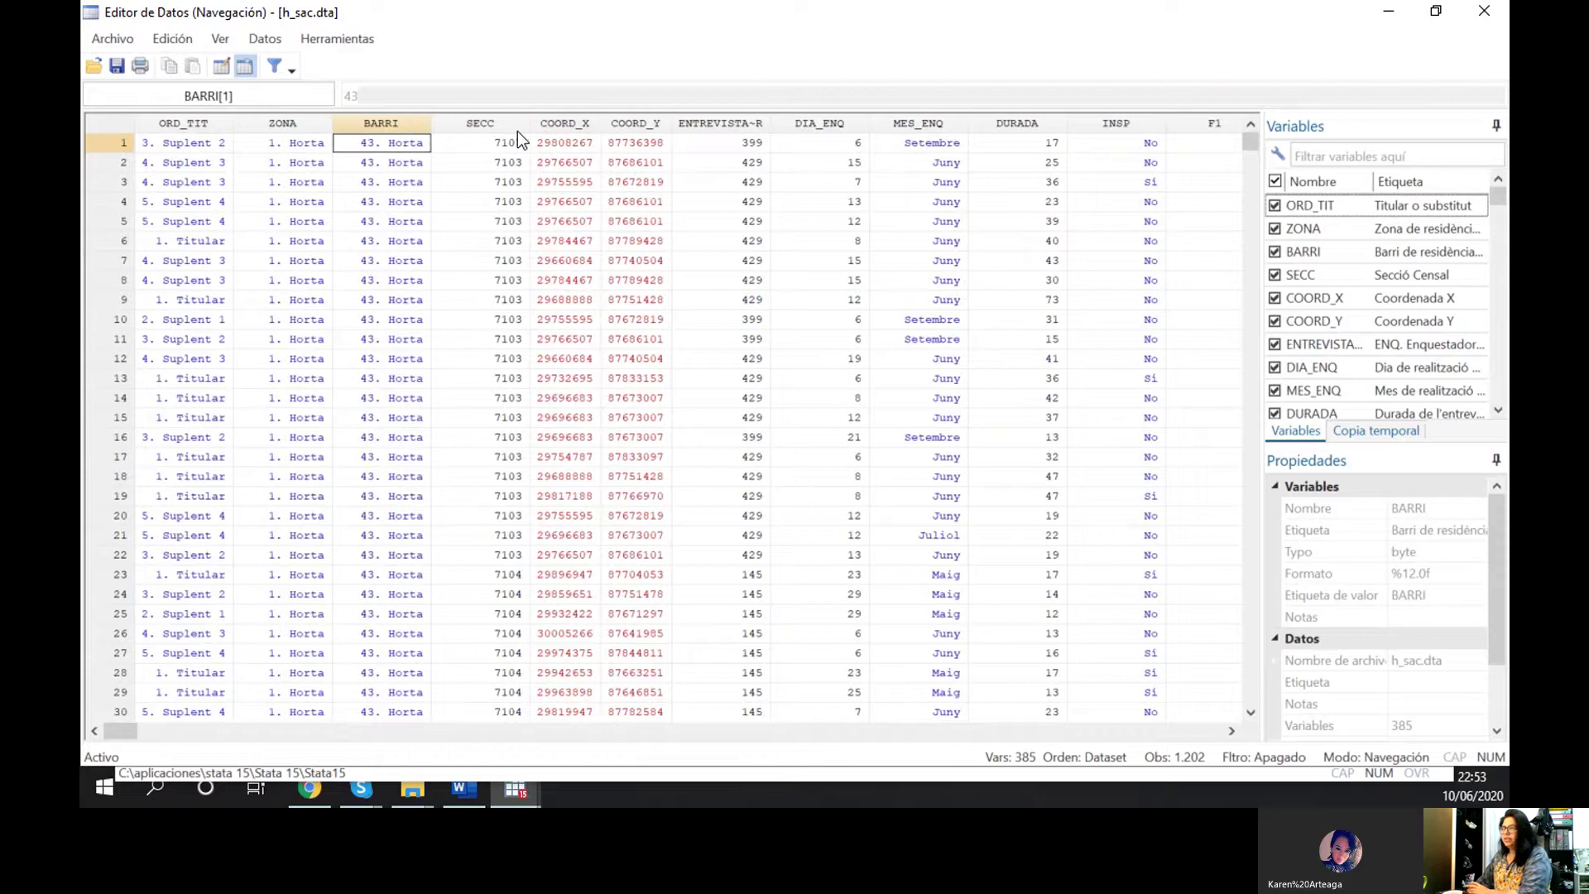
{"action": "left_click_drag", "start_coordinate": [518, 144], "coordinate": [502, 496]}
{"action": "left_click", "coordinate": [560, 148]}
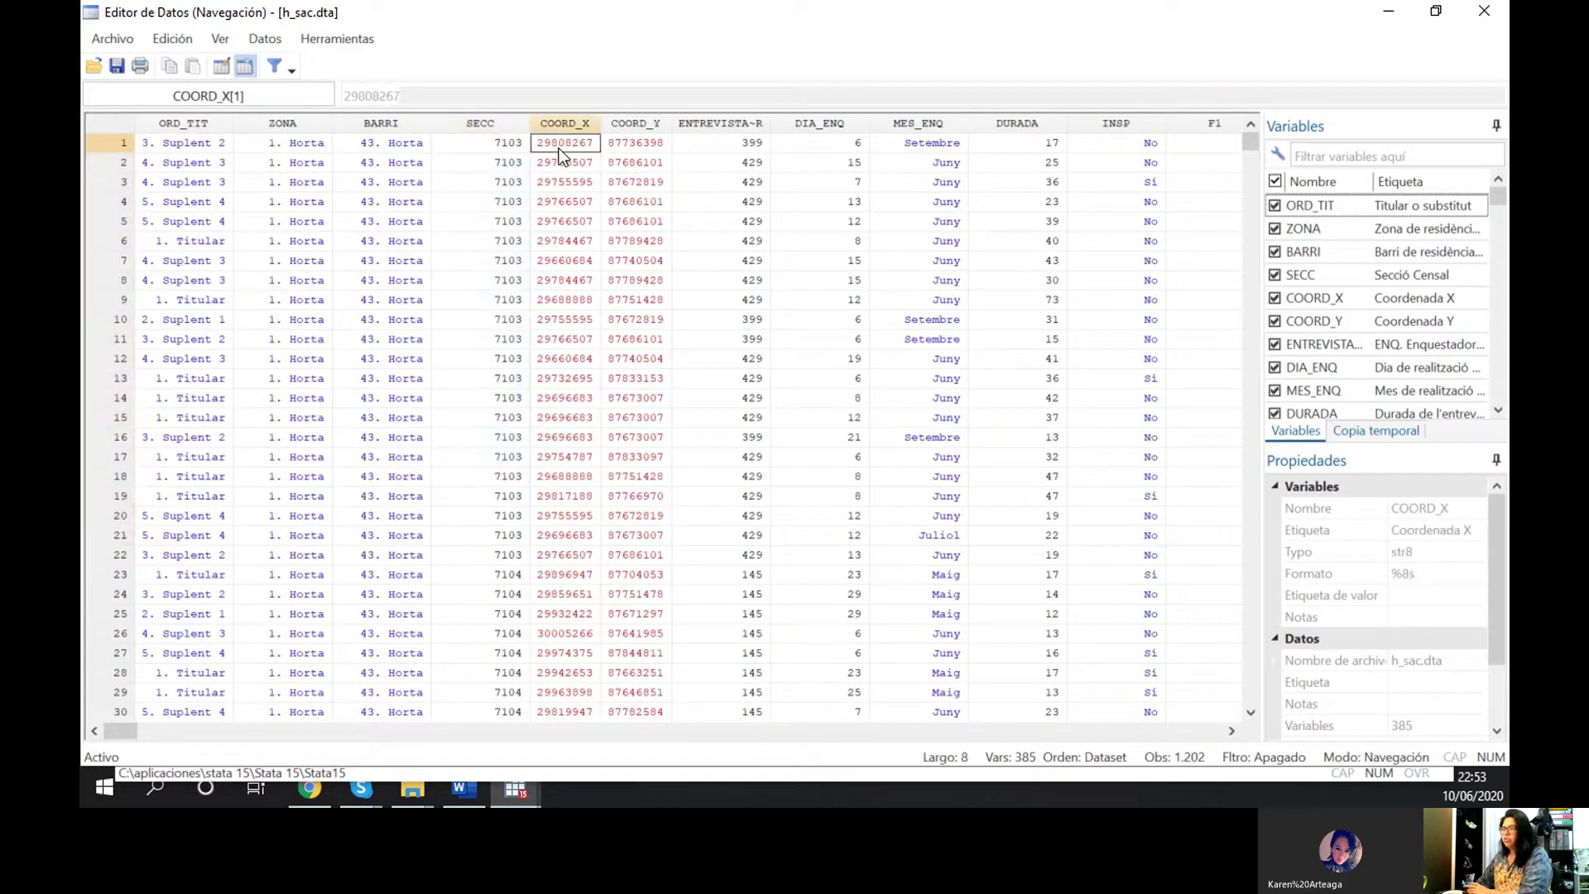
{"action": "left_click_drag", "start_coordinate": [558, 147], "coordinate": [633, 164]}
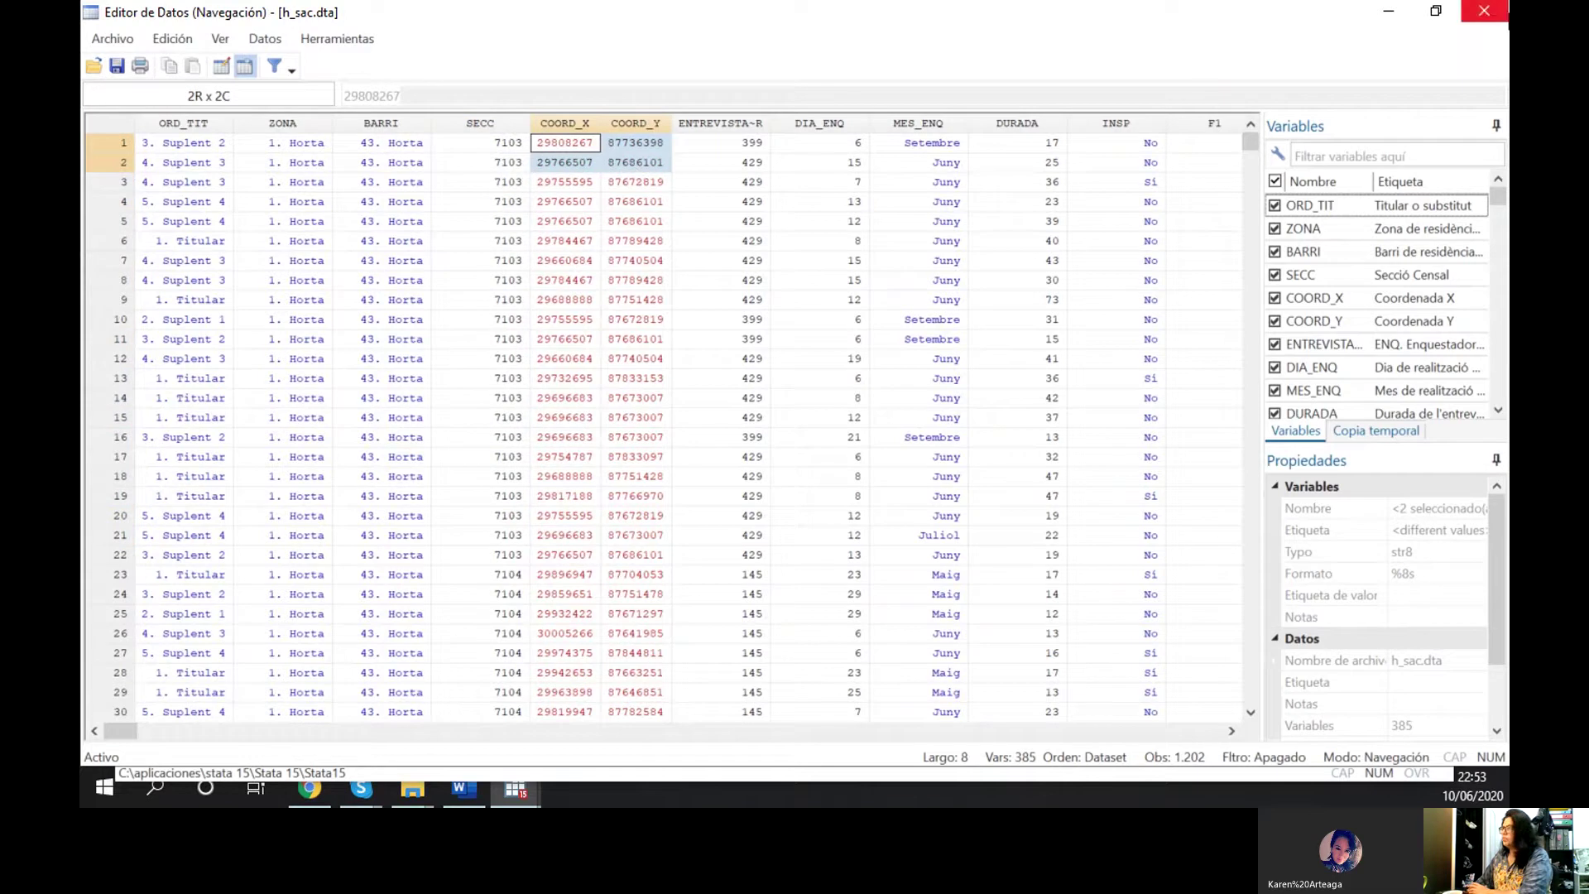
{"action": "left_click", "coordinate": [1482, 20]}
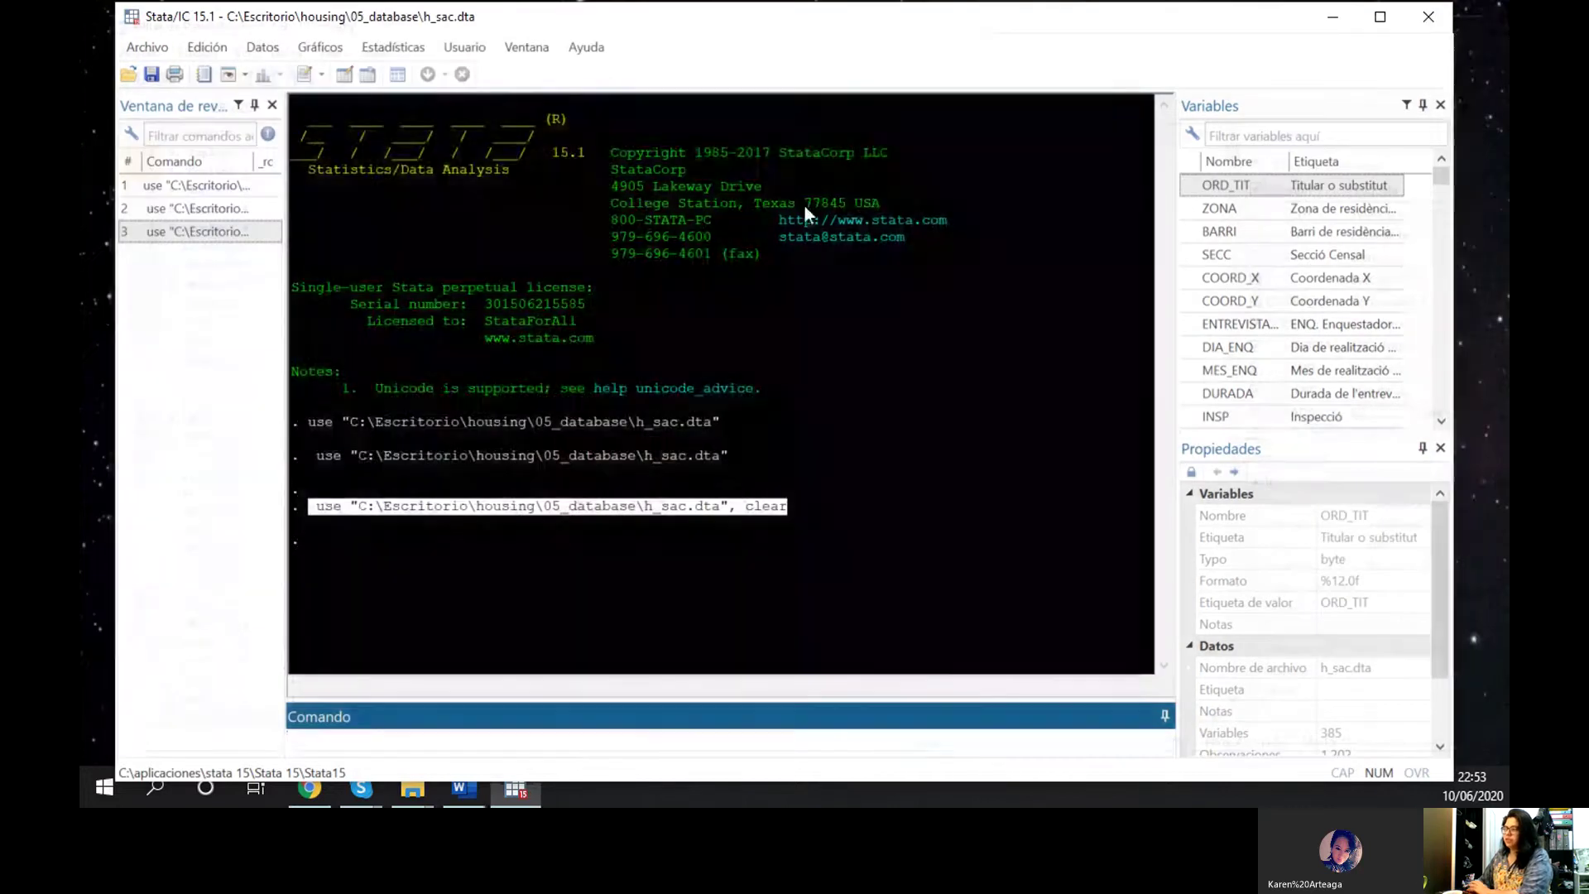
Reopen the dataset in browse mode, inspect BARRI, SECC, COORD_X and COORD_Y of observation 1, and close it again
{"action": "left_click", "coordinate": [376, 77]}
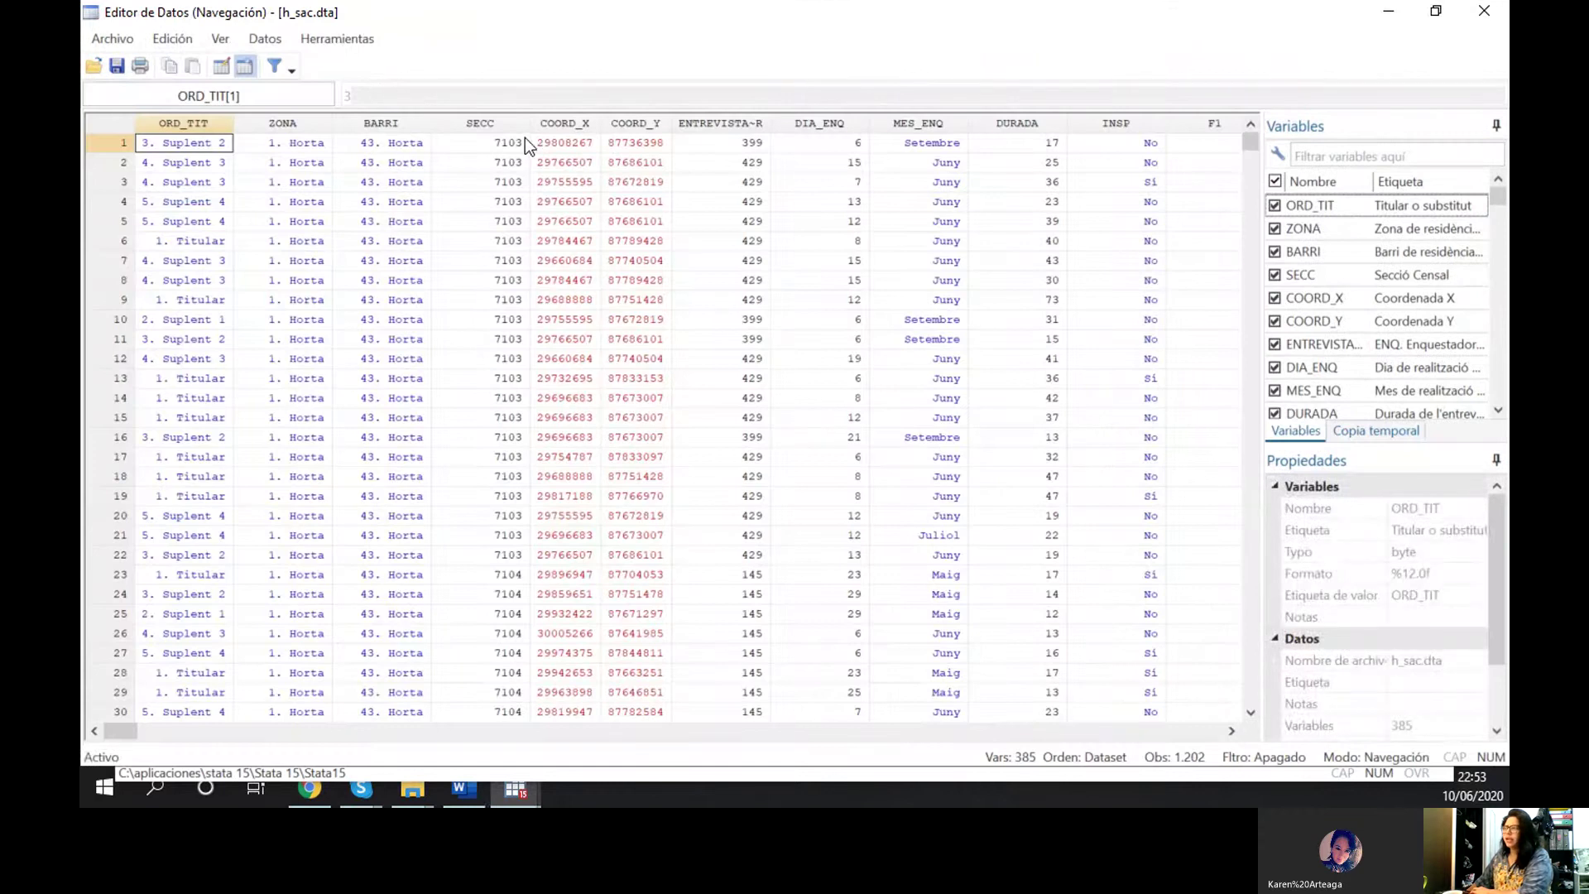
{"action": "left_click", "coordinate": [407, 146]}
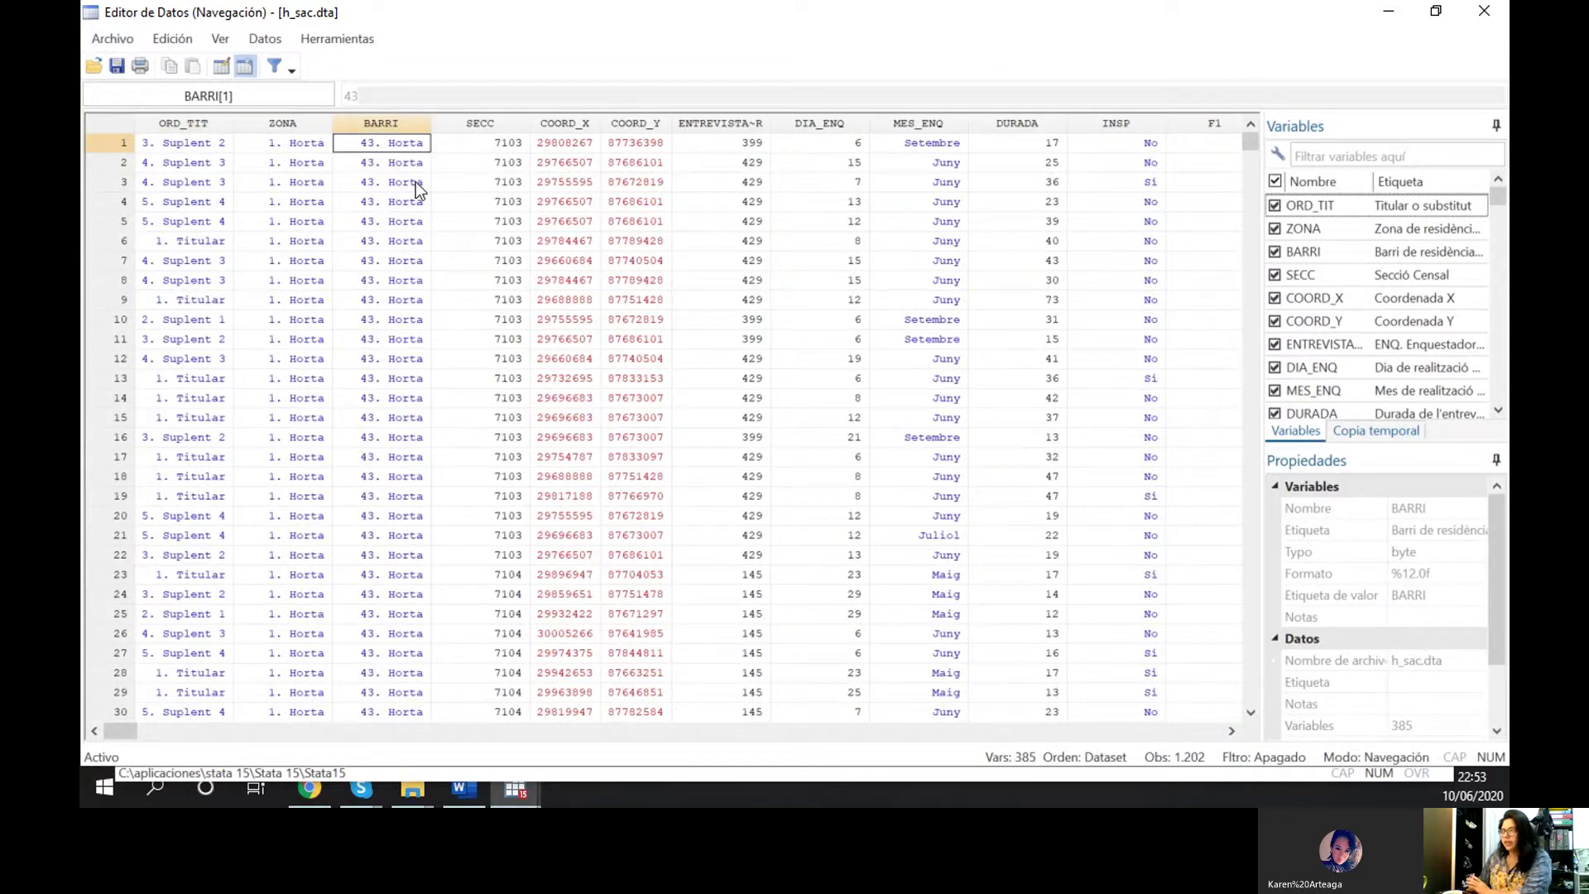
{"action": "left_click", "coordinate": [563, 145]}
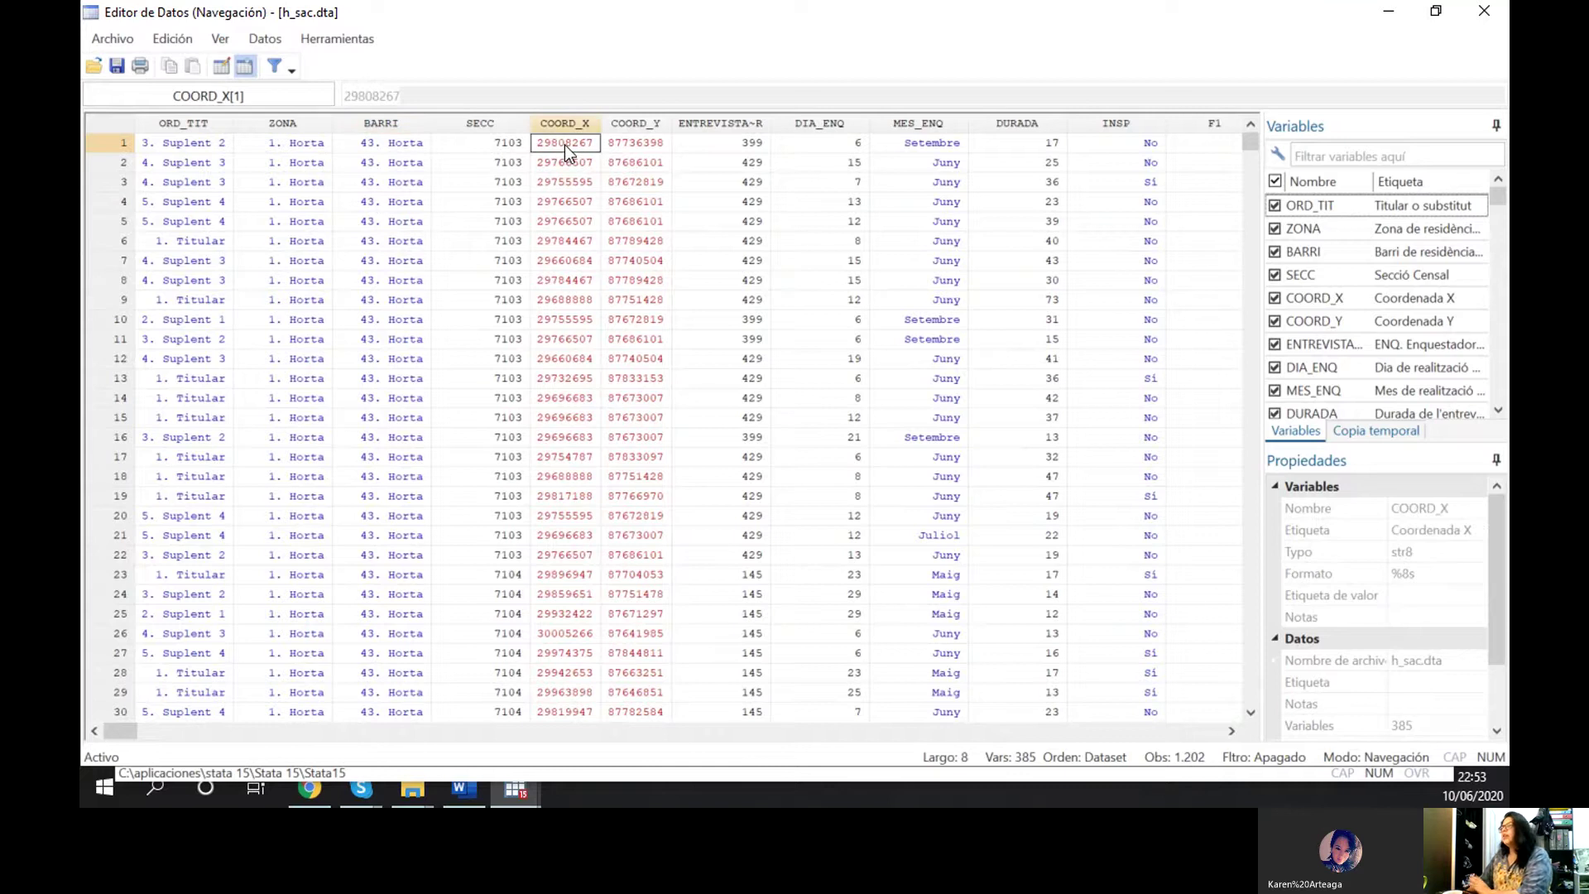
{"action": "left_click_drag", "start_coordinate": [564, 146], "coordinate": [629, 146]}
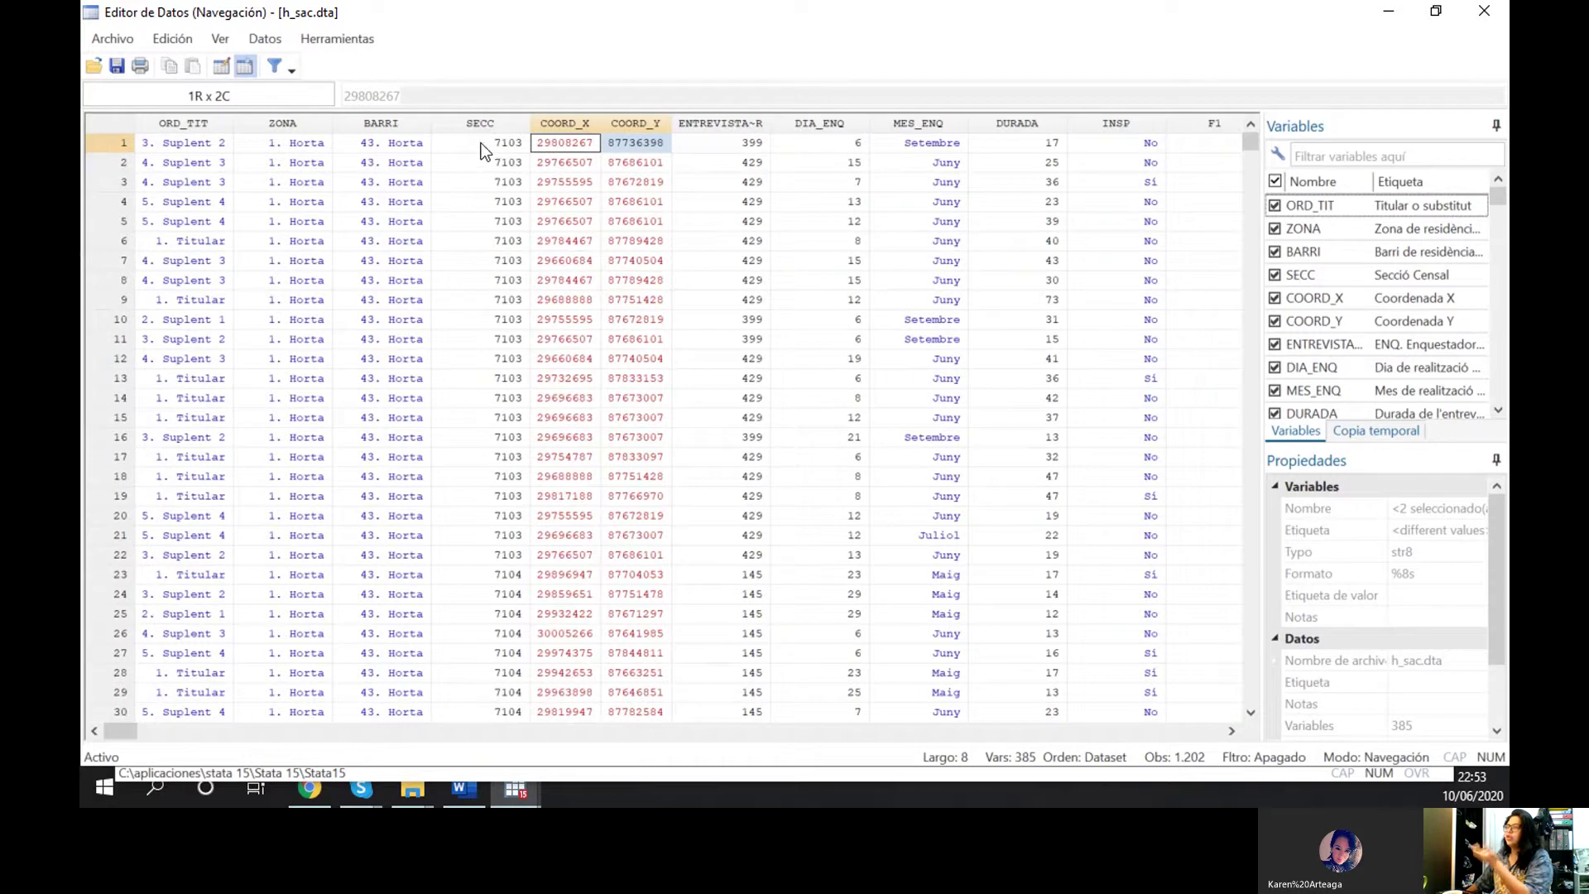
{"action": "left_click", "coordinate": [524, 145]}
{"action": "left_click", "coordinate": [563, 147]}
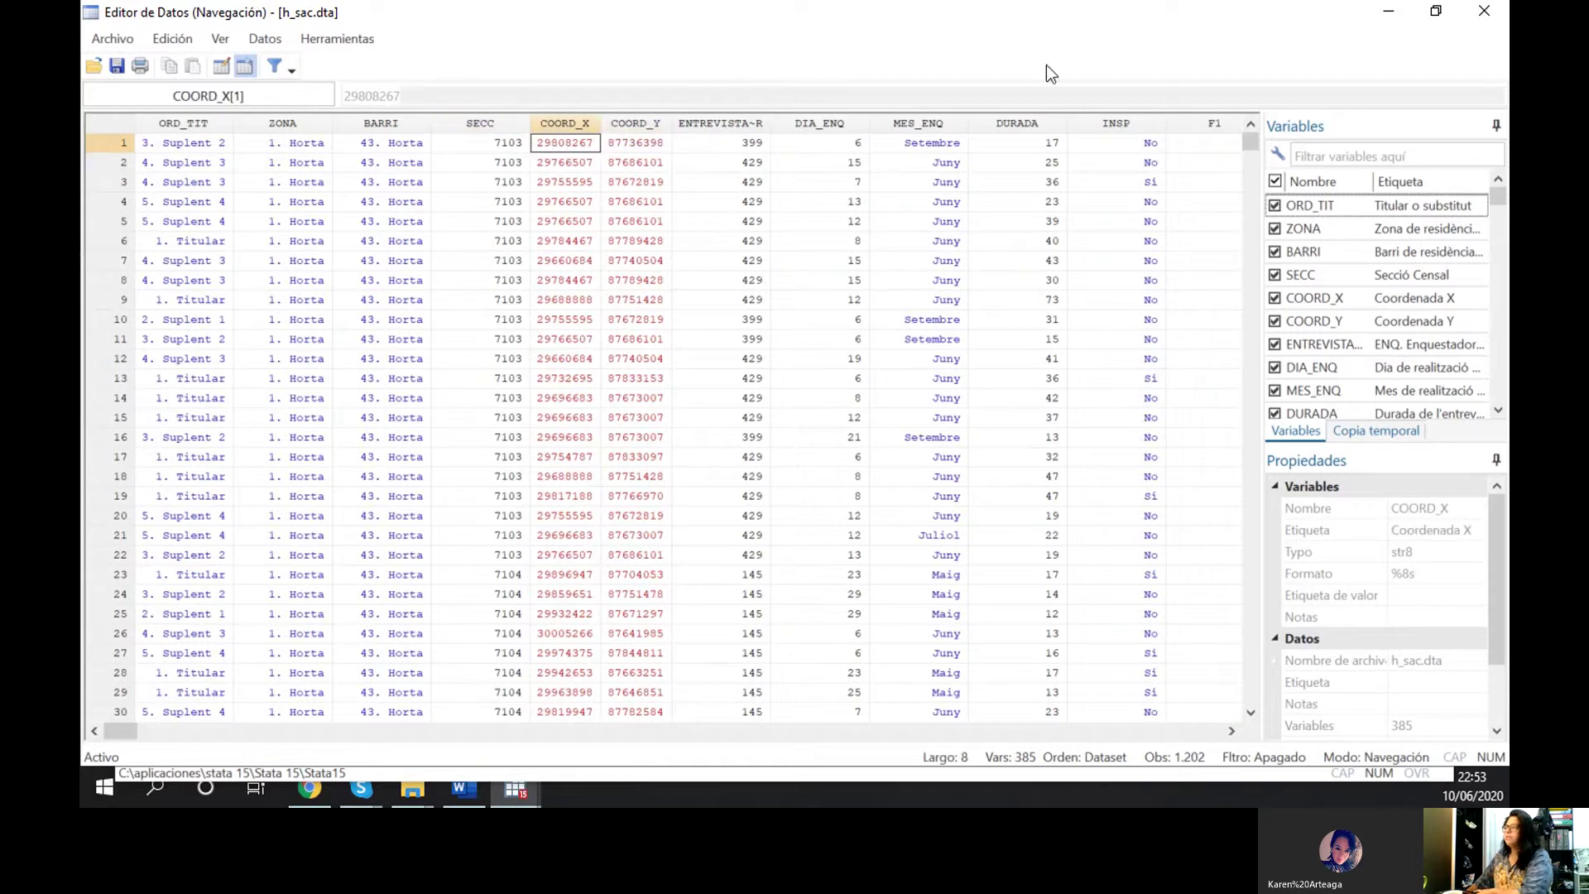
{"action": "left_click", "coordinate": [1504, 18]}
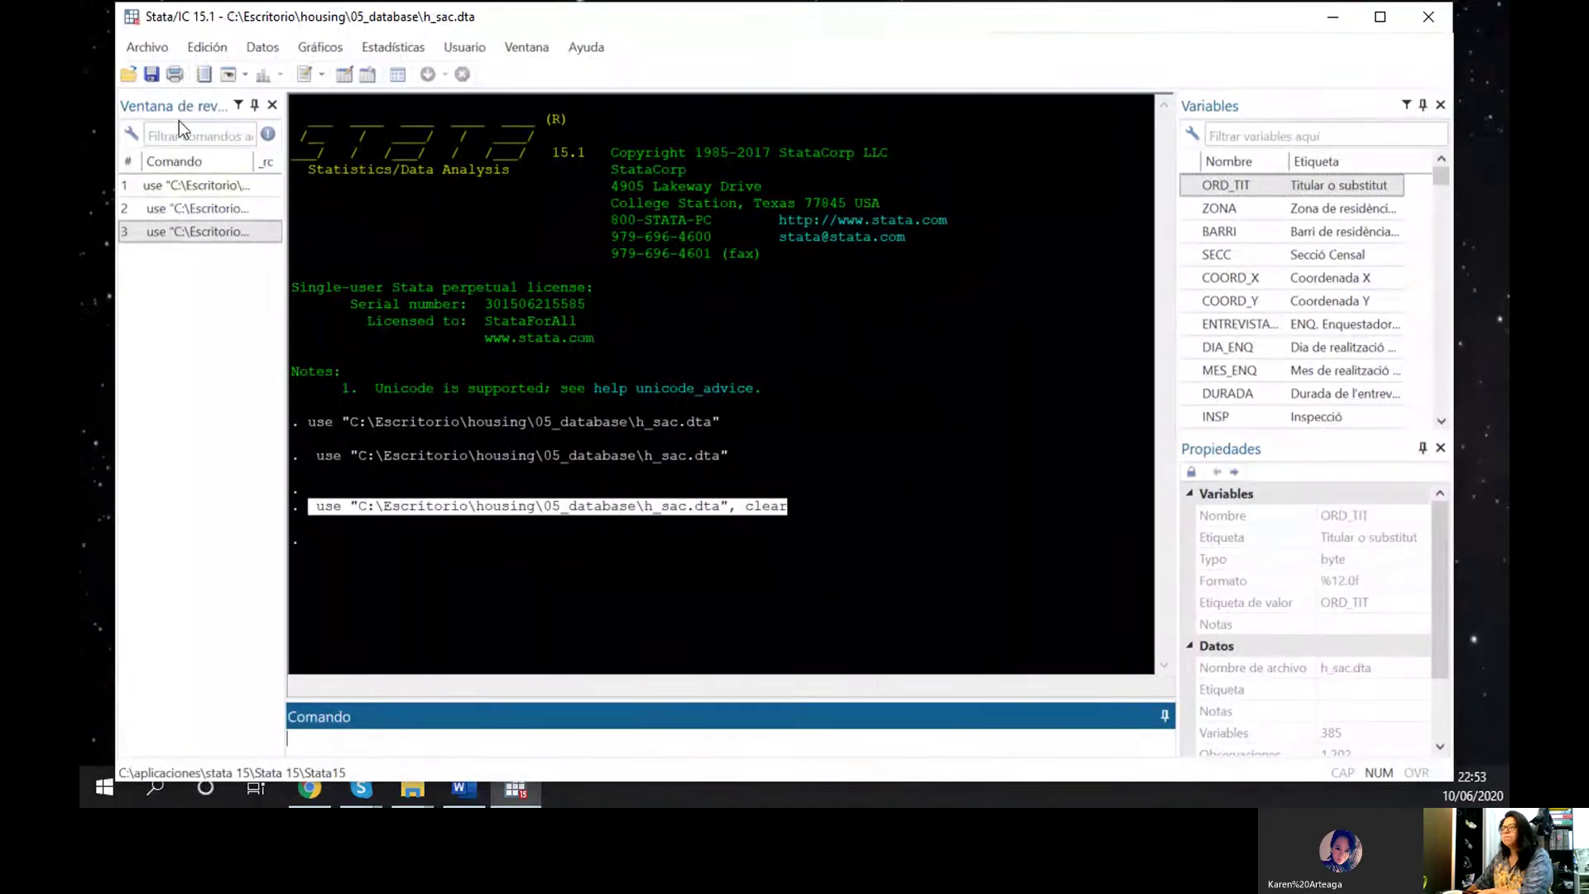
Open a new do-file and place its window beside the results so that both can be seen
{"action": "left_click", "coordinate": [304, 74]}
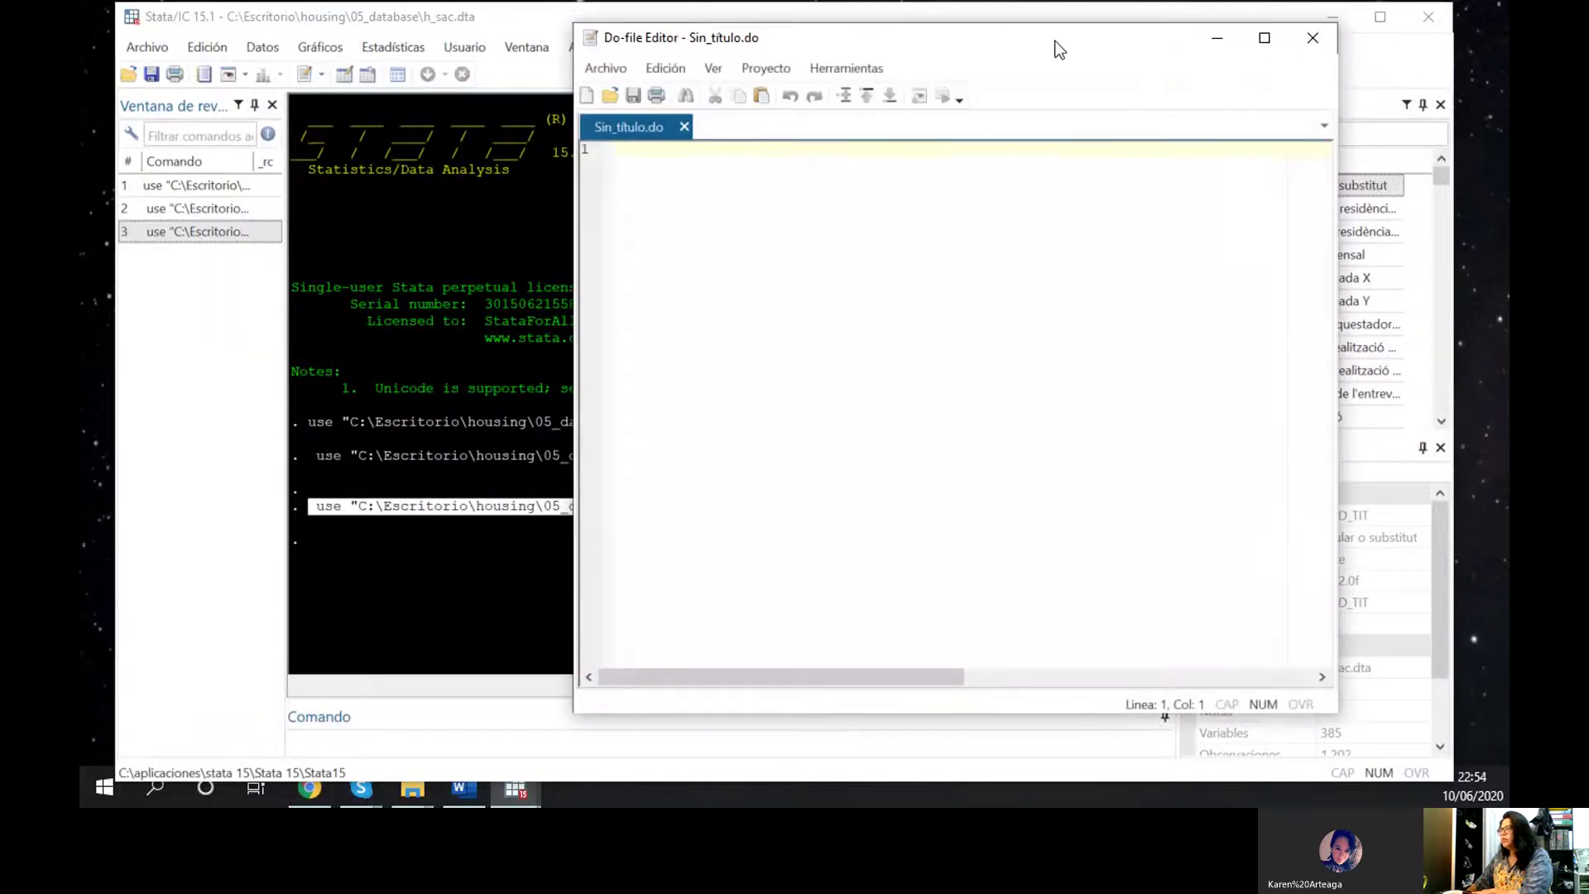
{"action": "left_click_drag", "start_coordinate": [1052, 43], "coordinate": [1113, 51]}
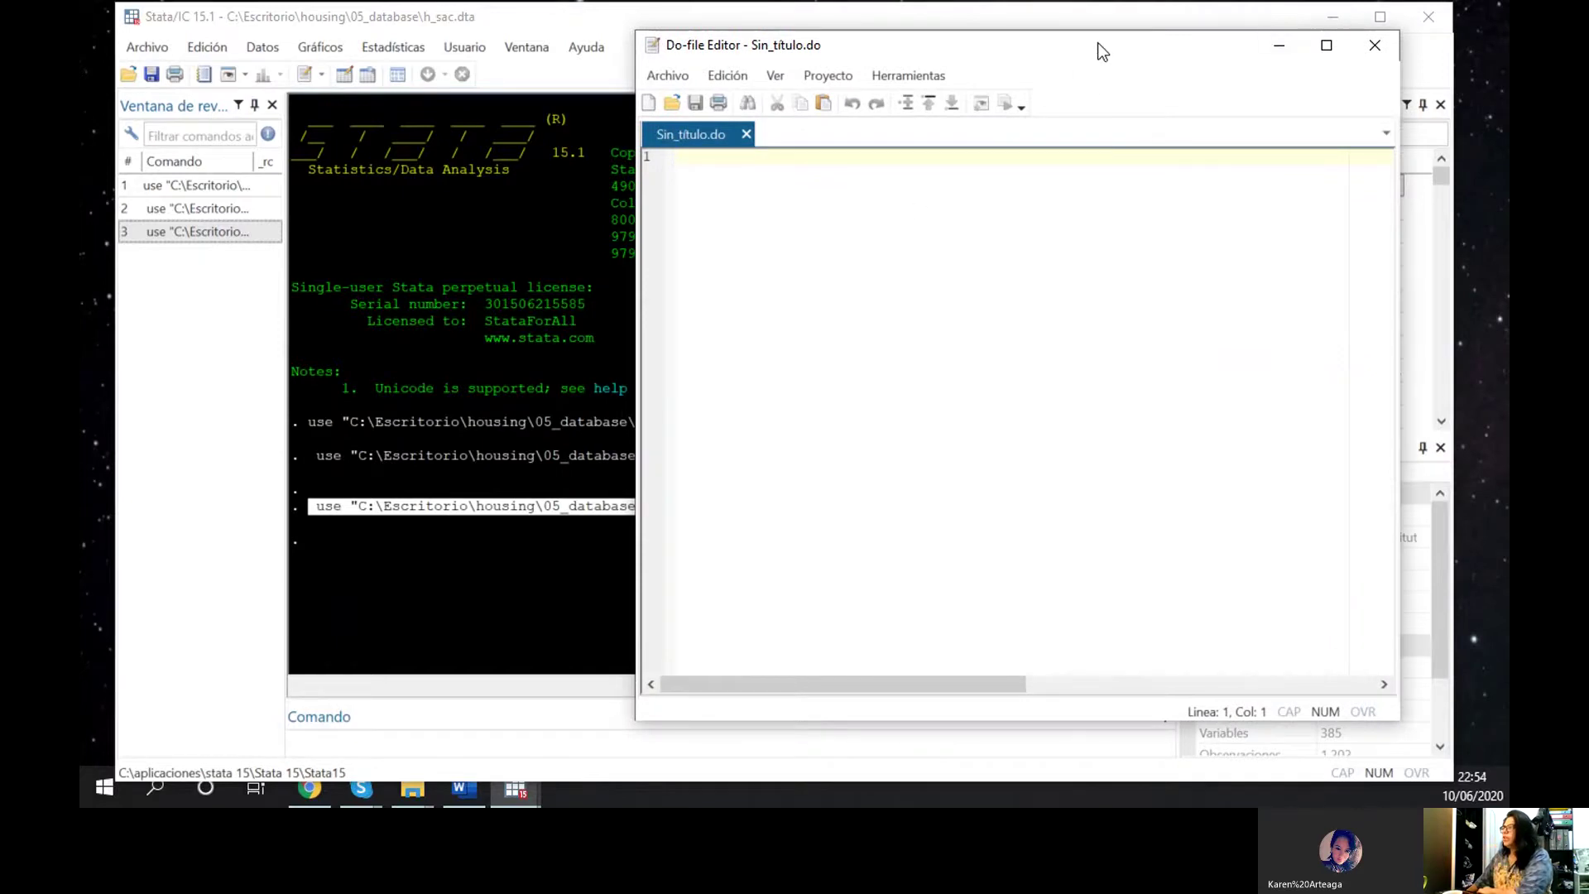
{"action": "left_click_drag", "start_coordinate": [1099, 44], "coordinate": [1154, 45]}
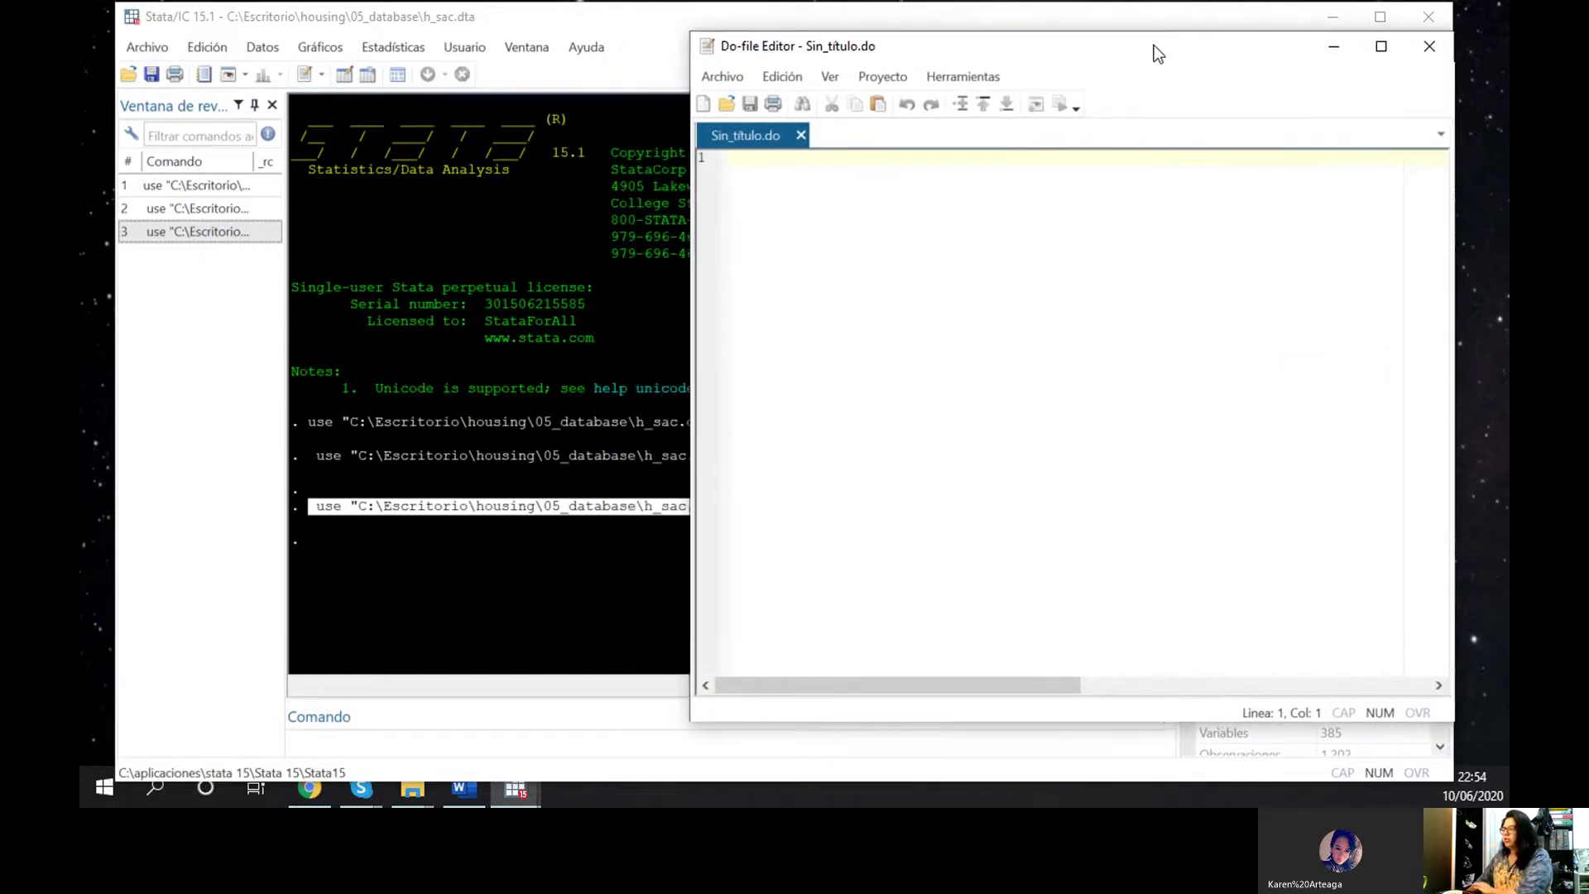
Copy the highlighted command from the results and run it again: use "C:\Escritorio\housing\05_database\h_sac.dta", clear
{"action": "left_click", "coordinate": [509, 736]}
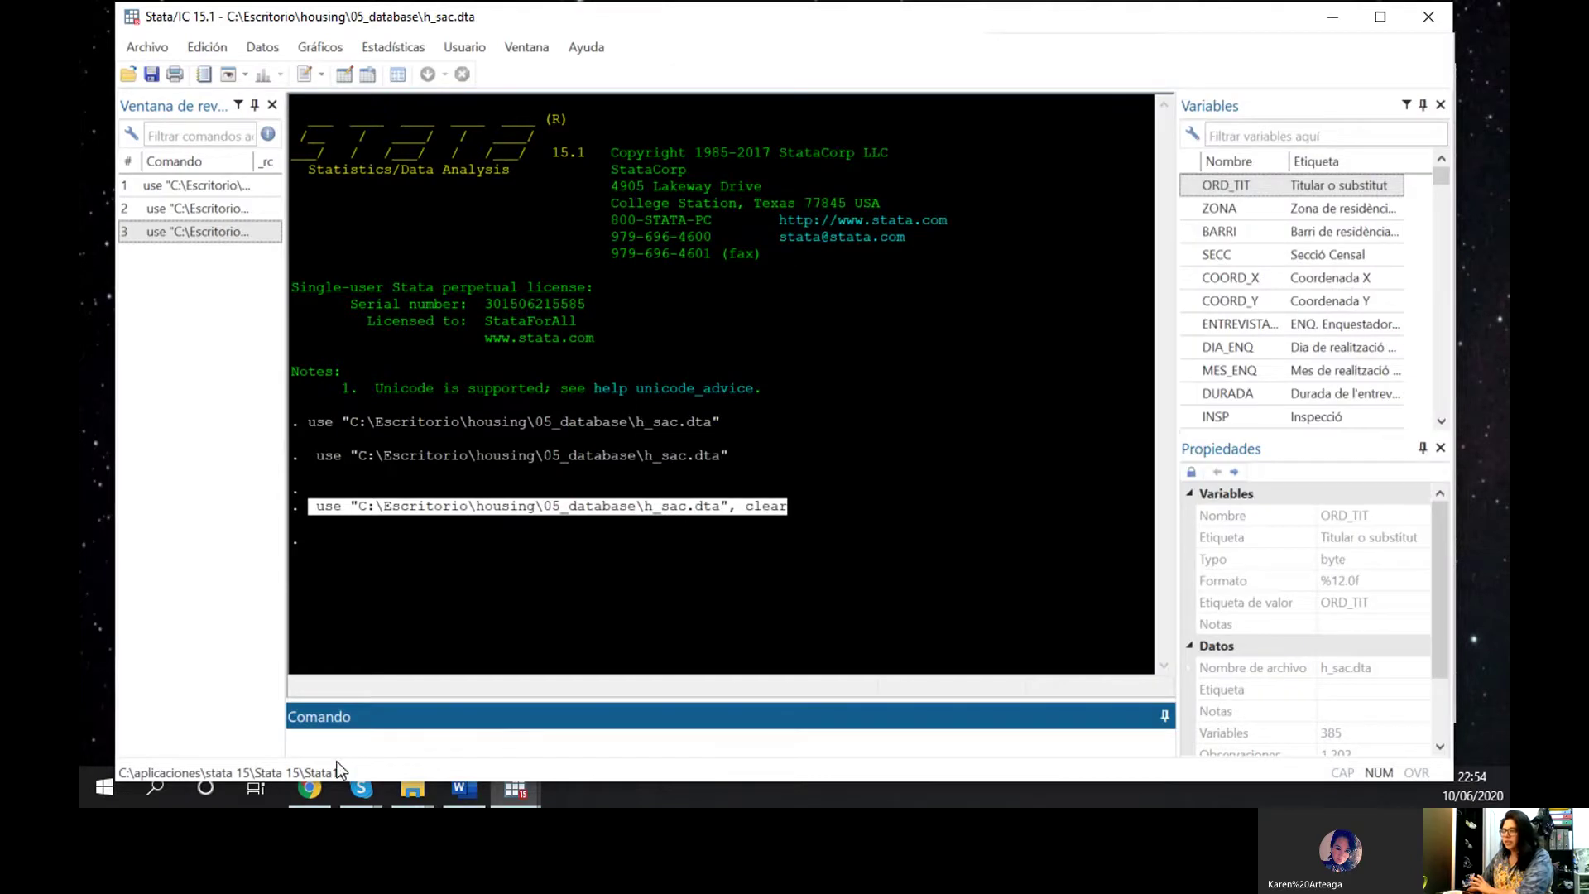
{"action": "left_click_drag", "start_coordinate": [285, 736], "coordinate": [285, 735]}
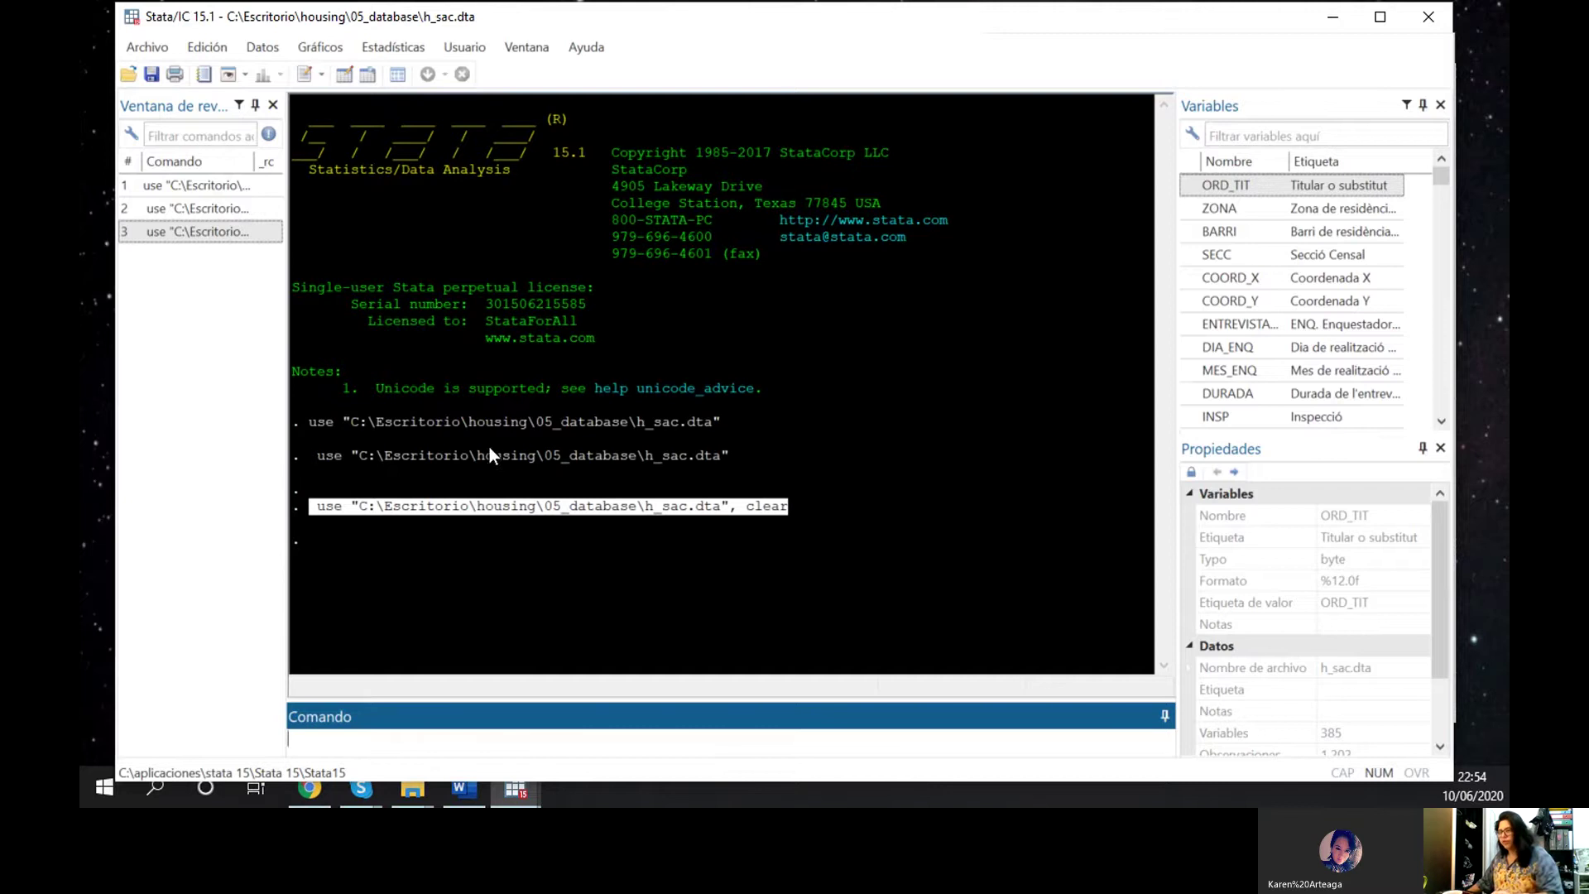
{"action": "right_click", "coordinate": [460, 504]}
{"action": "left_click", "coordinate": [515, 520]}
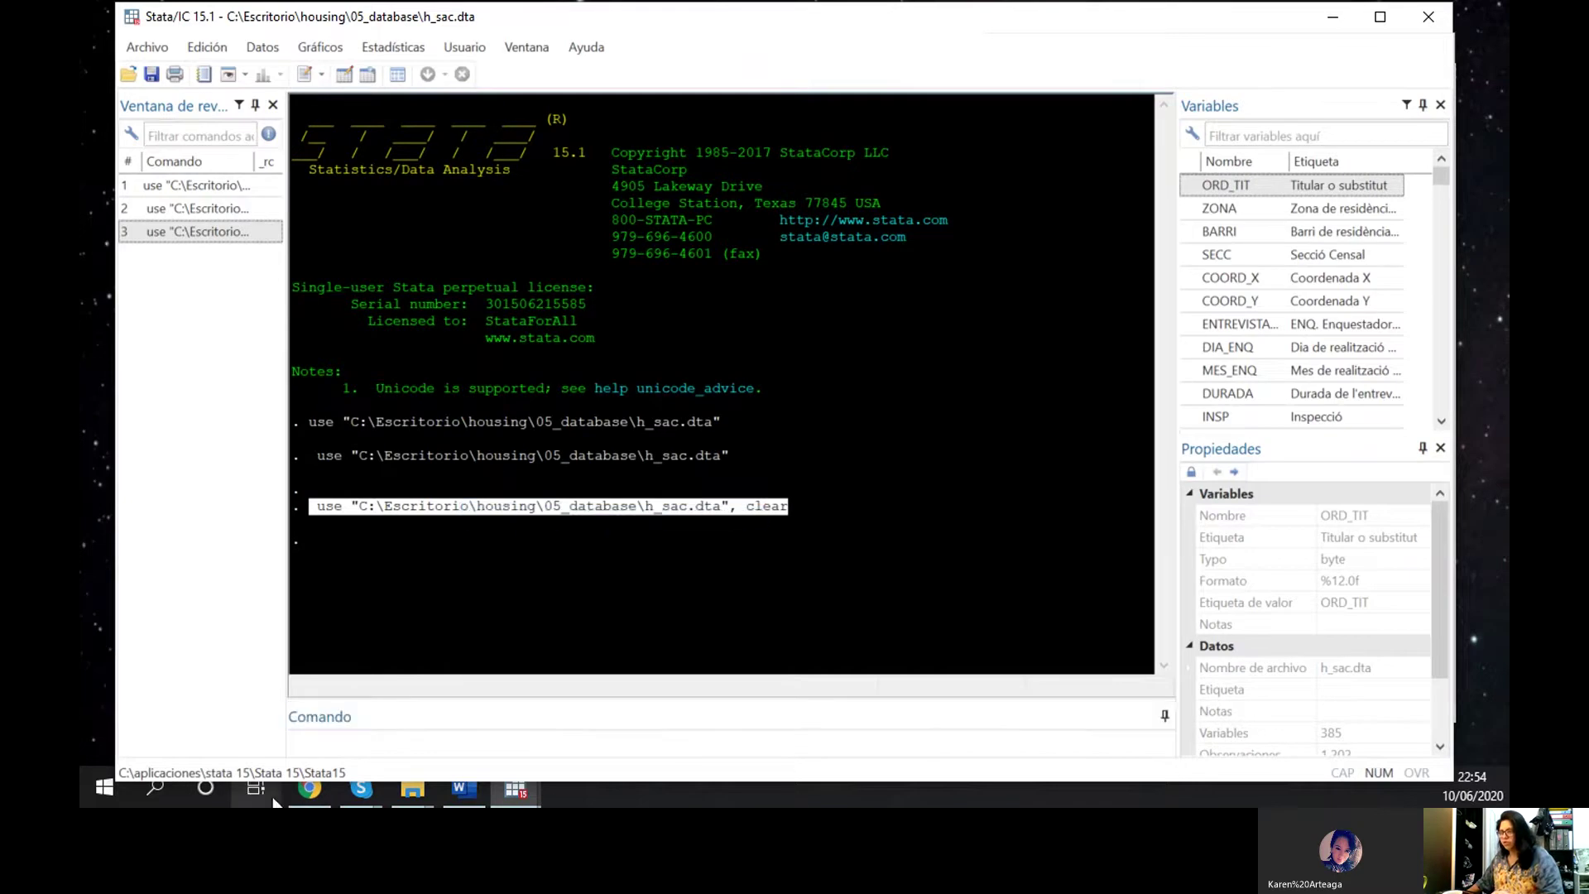
{"action": "type", "text": "use \"C:\\Escritorio\\housing\\05_database\\h_sac.dta\", clear"}
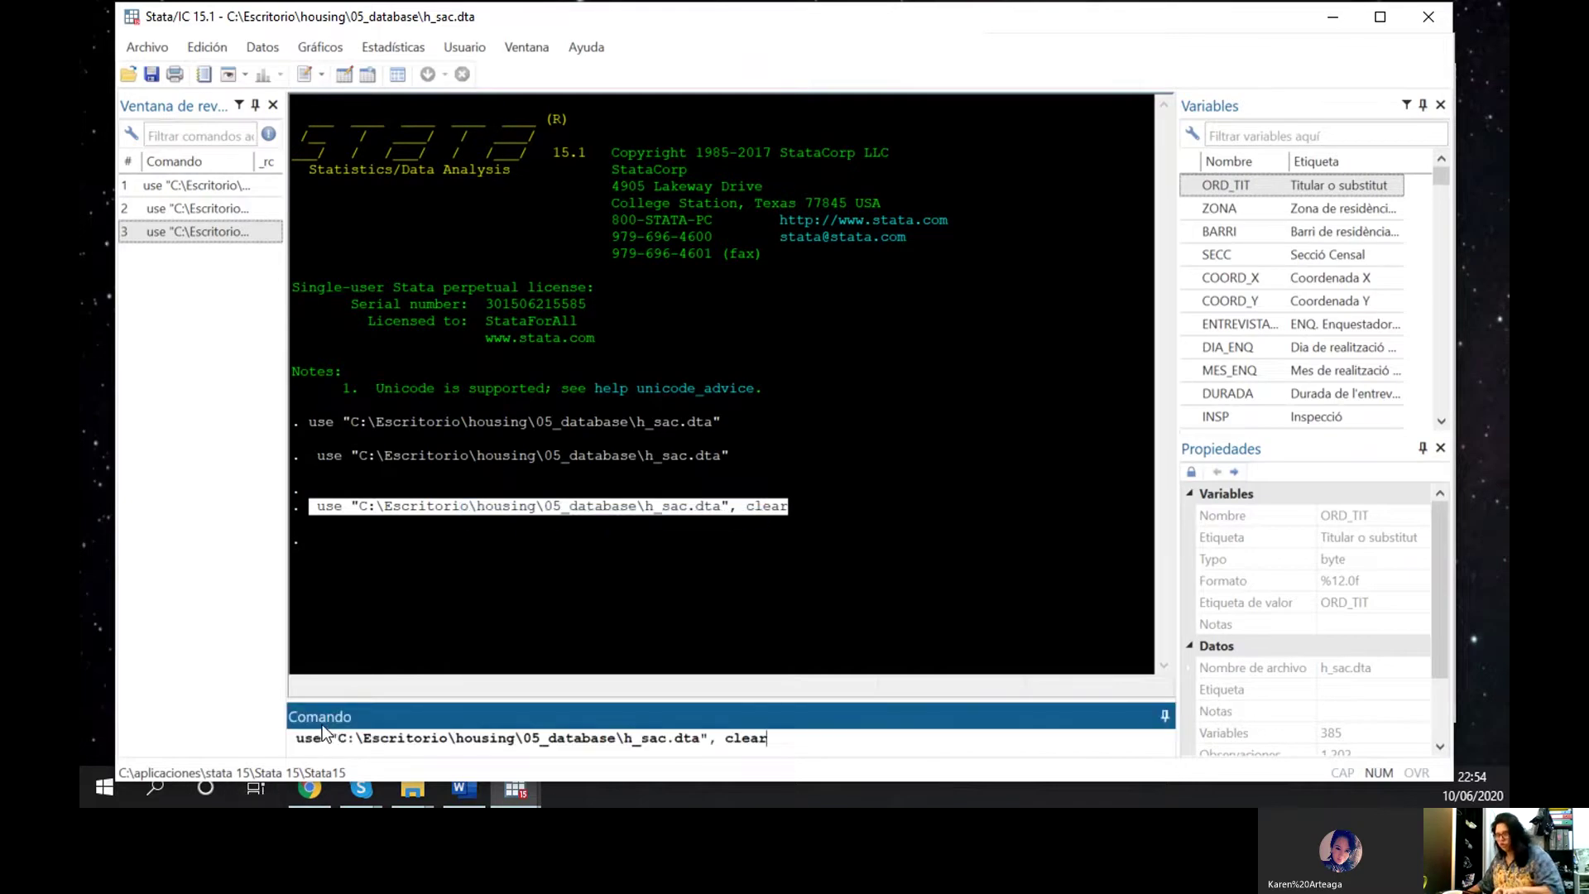
{"action": "key", "text": "Return"}
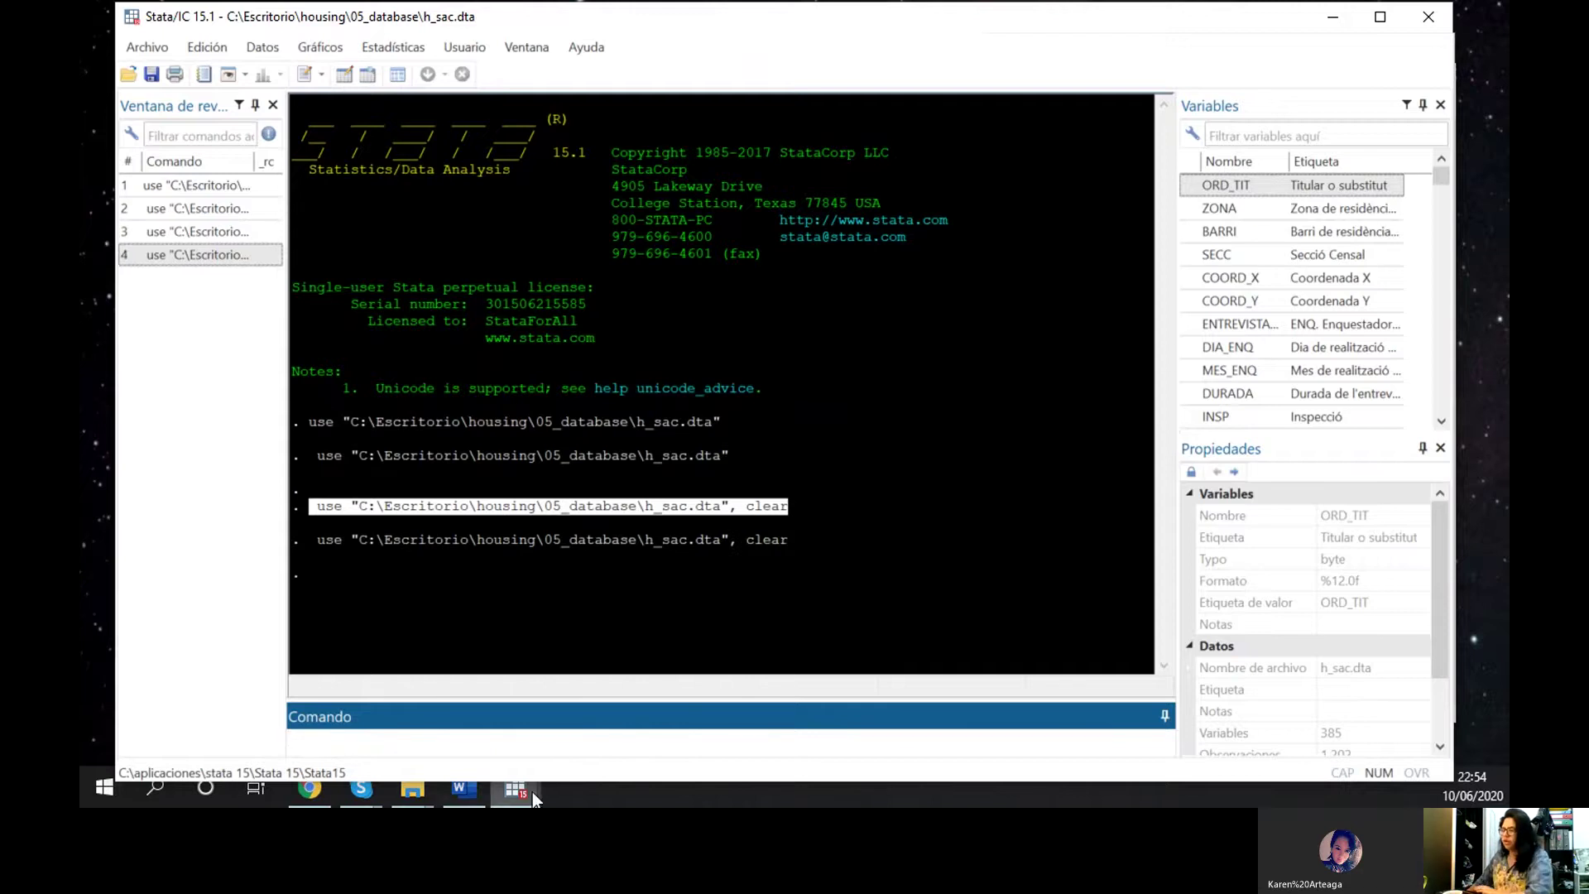
Bring back the untitled do-file and paste the copied h_sac.dta use command into its first line
{"action": "mouse_move", "coordinate": [515, 795]}
{"action": "left_click", "coordinate": [595, 721]}
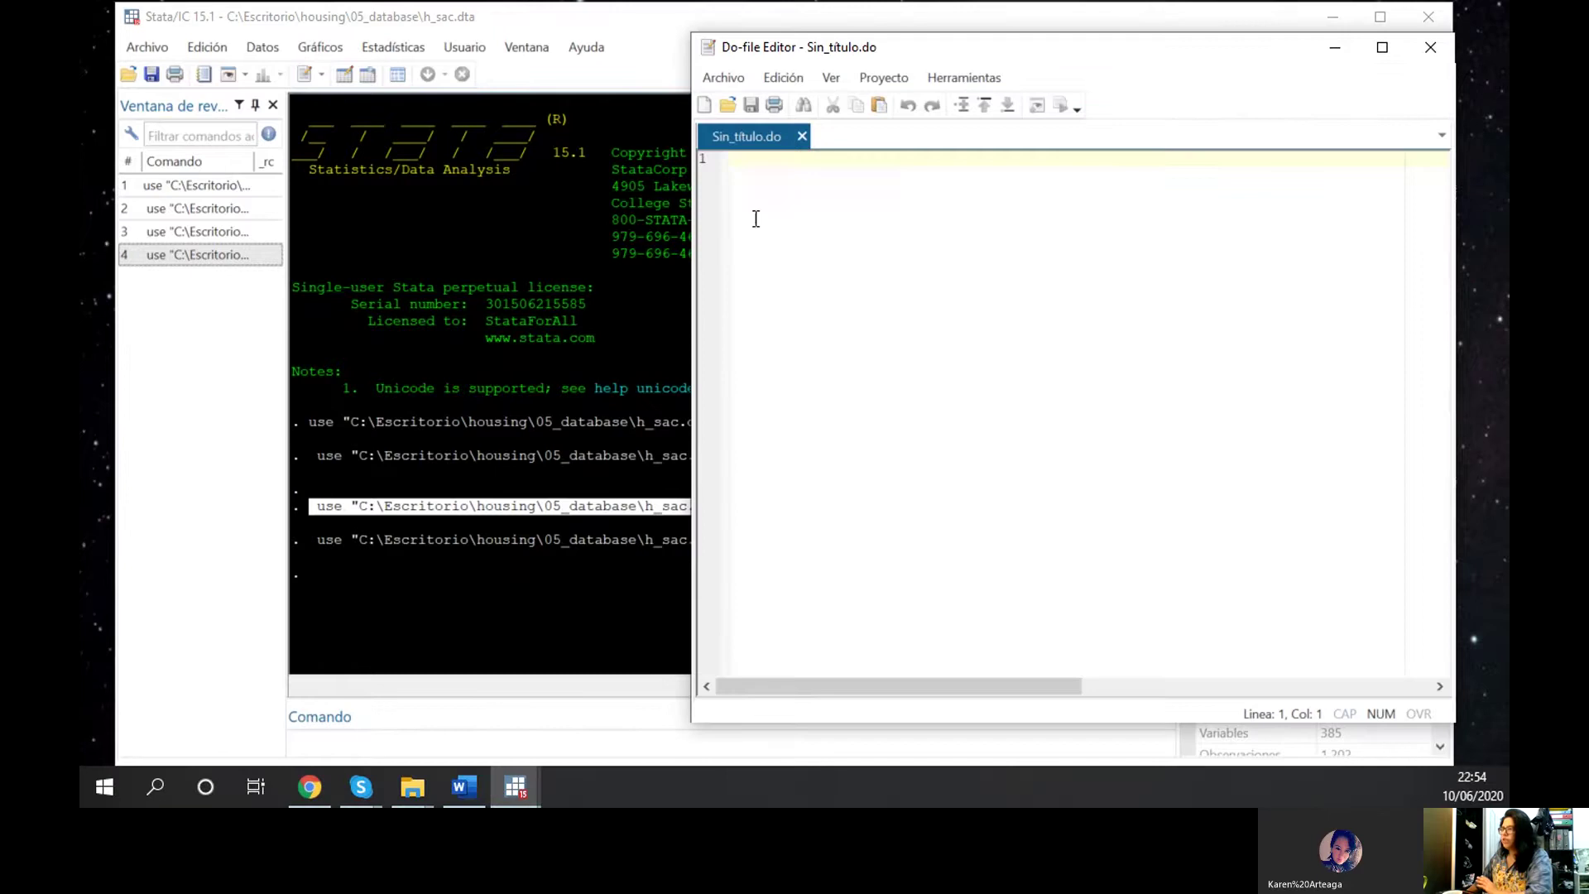
{"action": "right_click", "coordinate": [777, 188]}
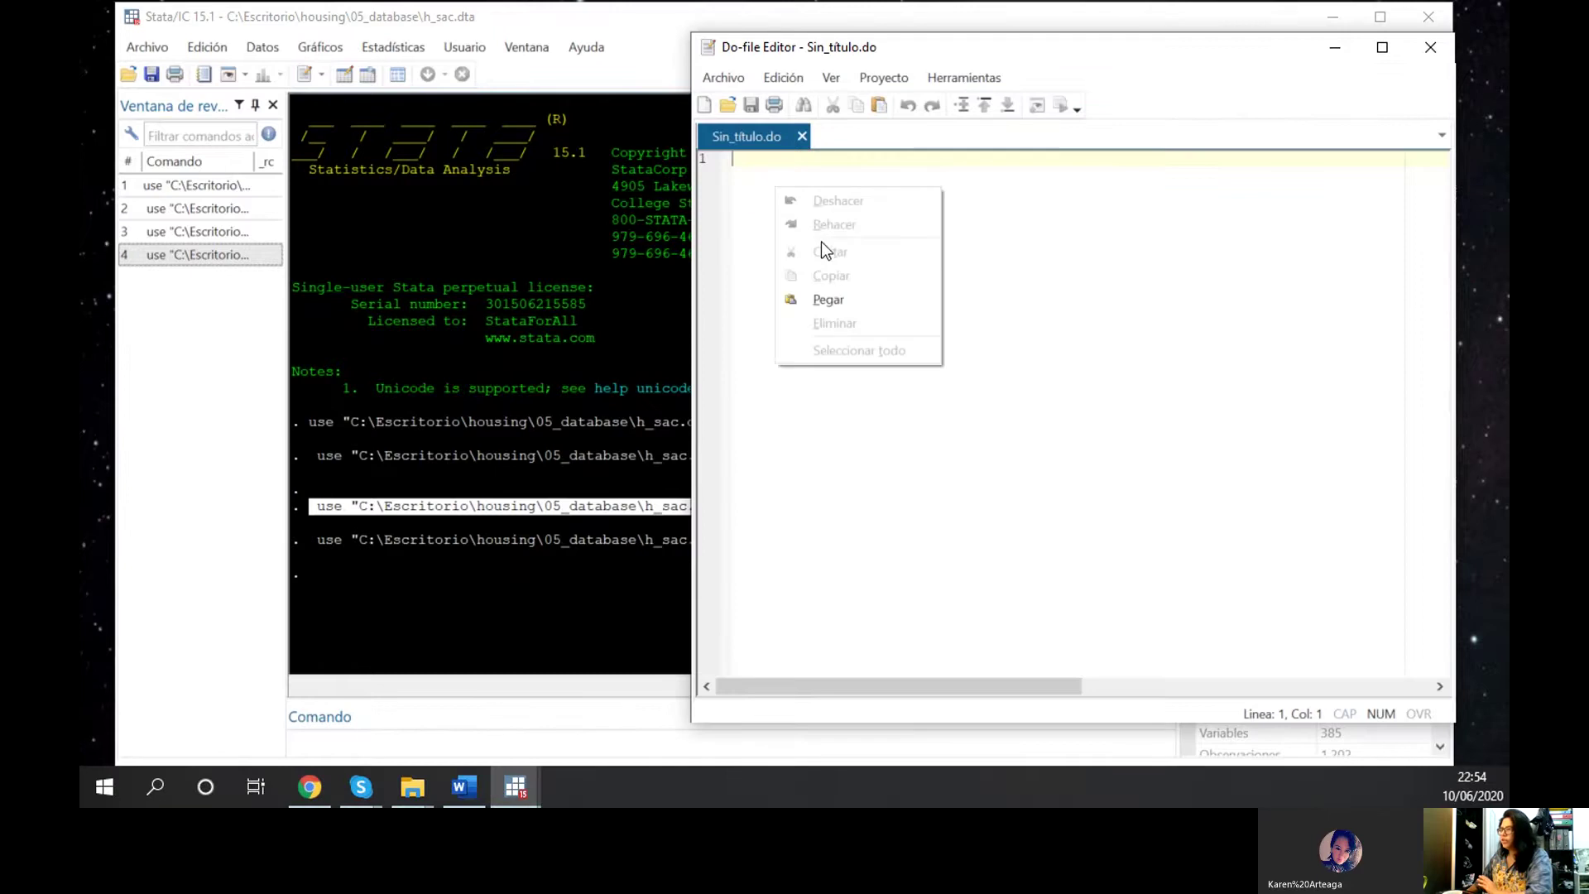
{"action": "left_click", "coordinate": [836, 299]}
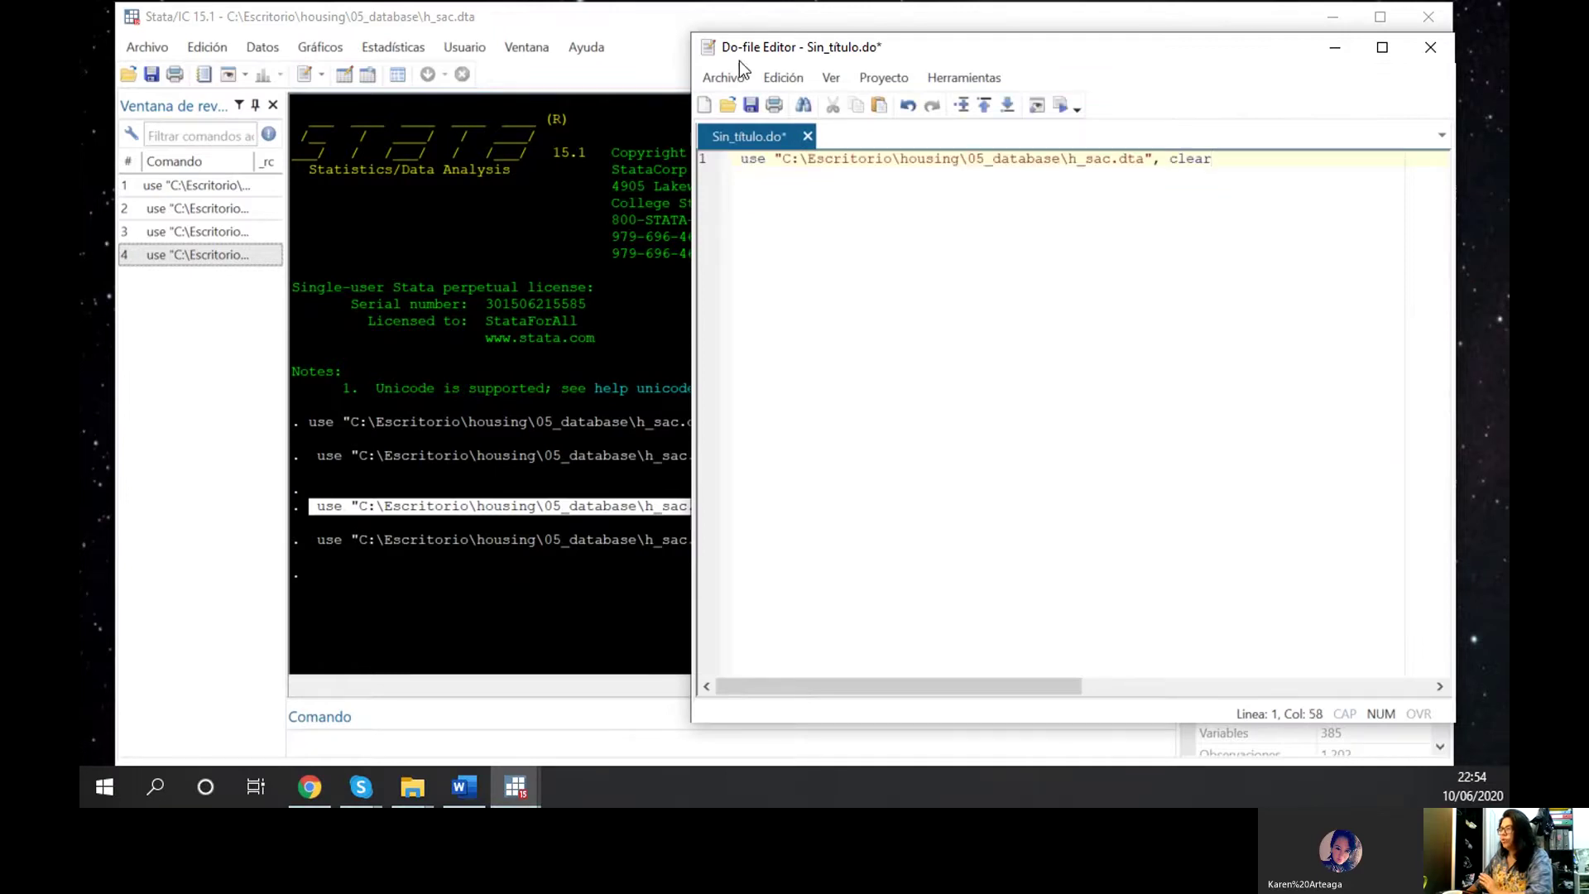
Insert three blank lines above the use command in the do-file
{"action": "left_click", "coordinate": [745, 160]}
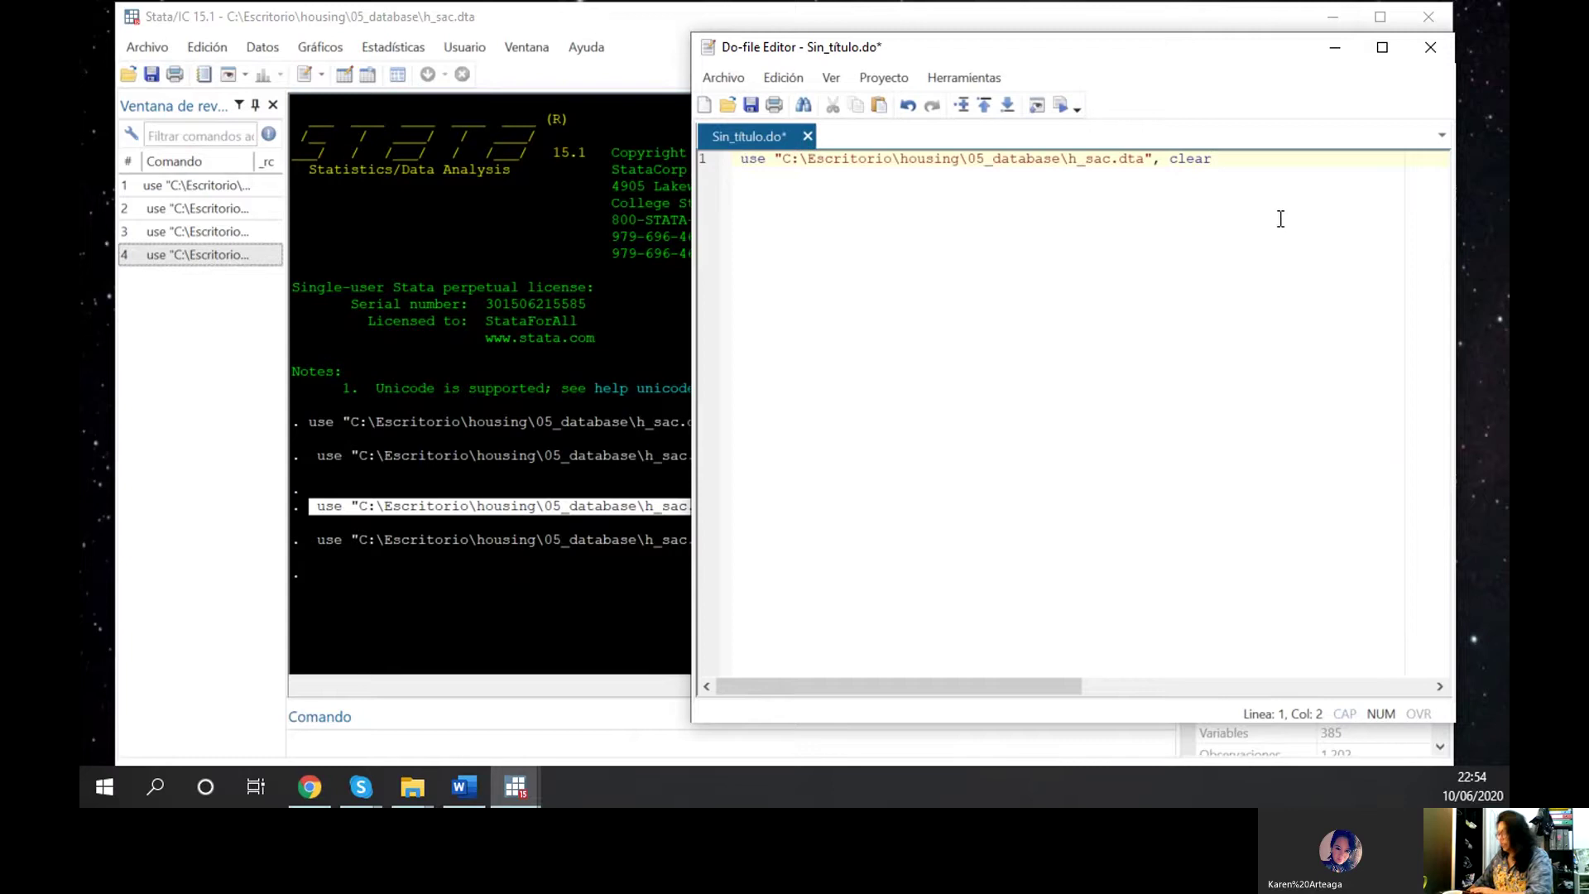
{"action": "key", "text": "Return"}
{"action": "key", "text": "Return"}
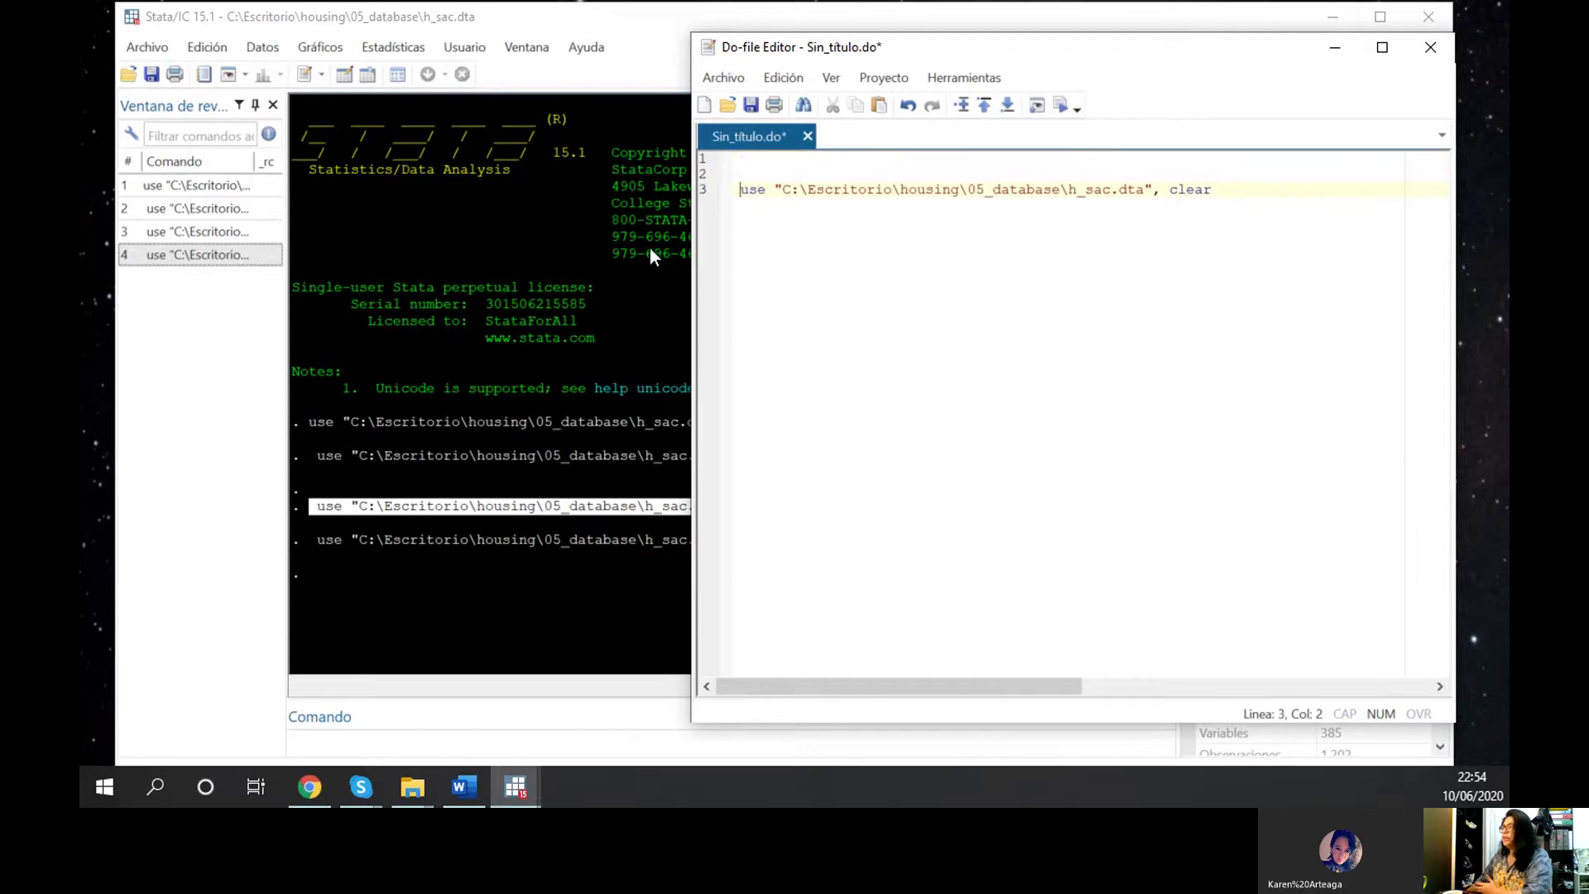
{"action": "key", "text": "End"}
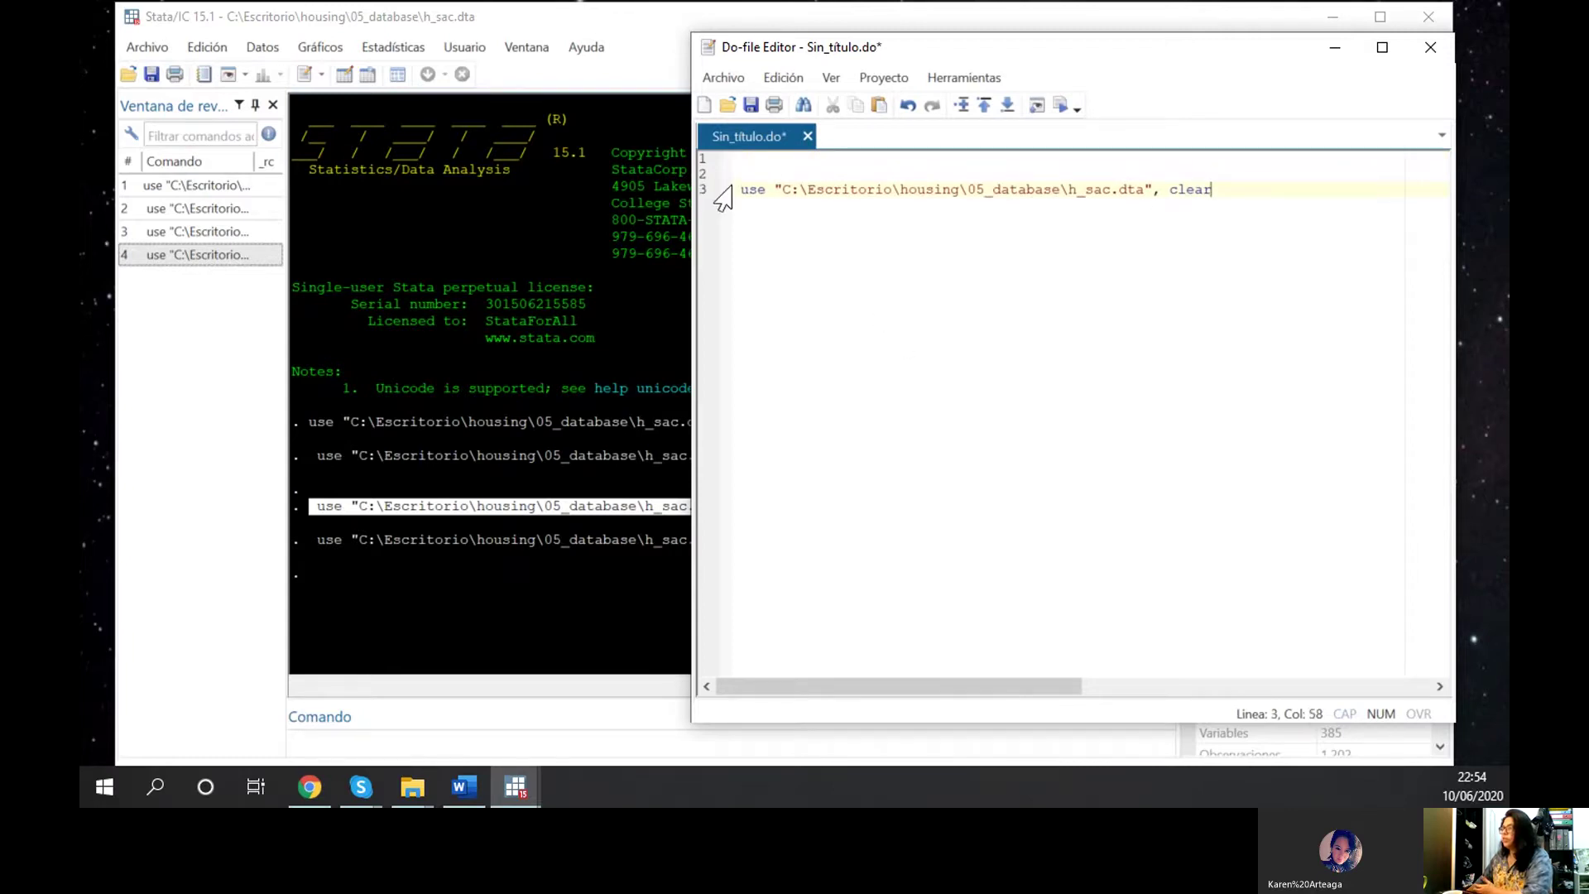
{"action": "left_click", "coordinate": [734, 157]}
{"action": "key", "text": "ctrl+shift+End"}
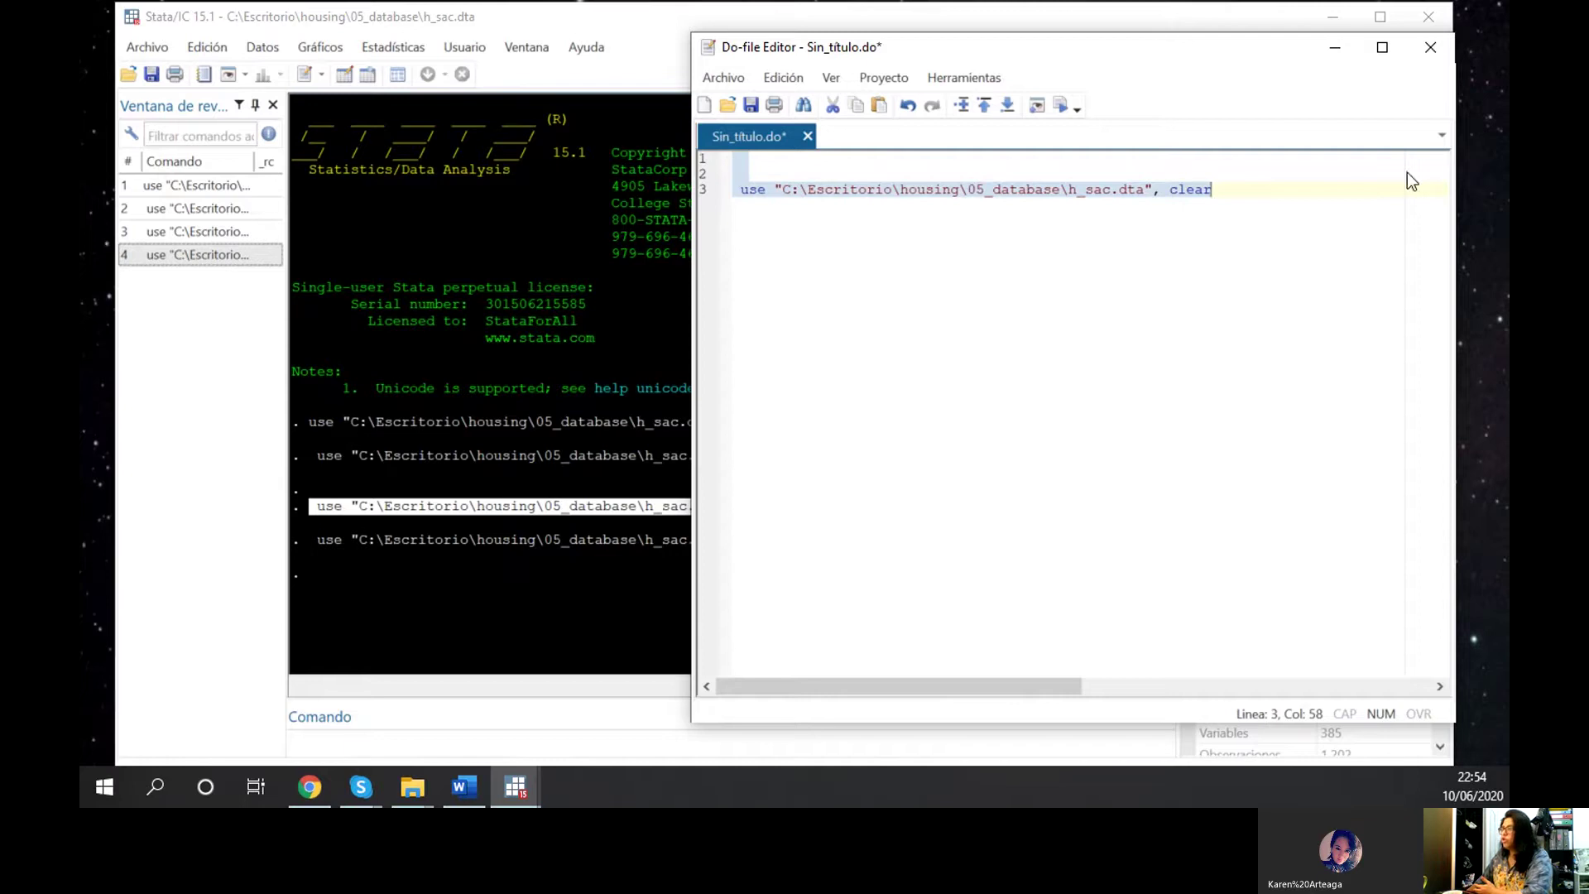
{"action": "left_click", "coordinate": [1348, 181]}
{"action": "key", "text": "Return"}
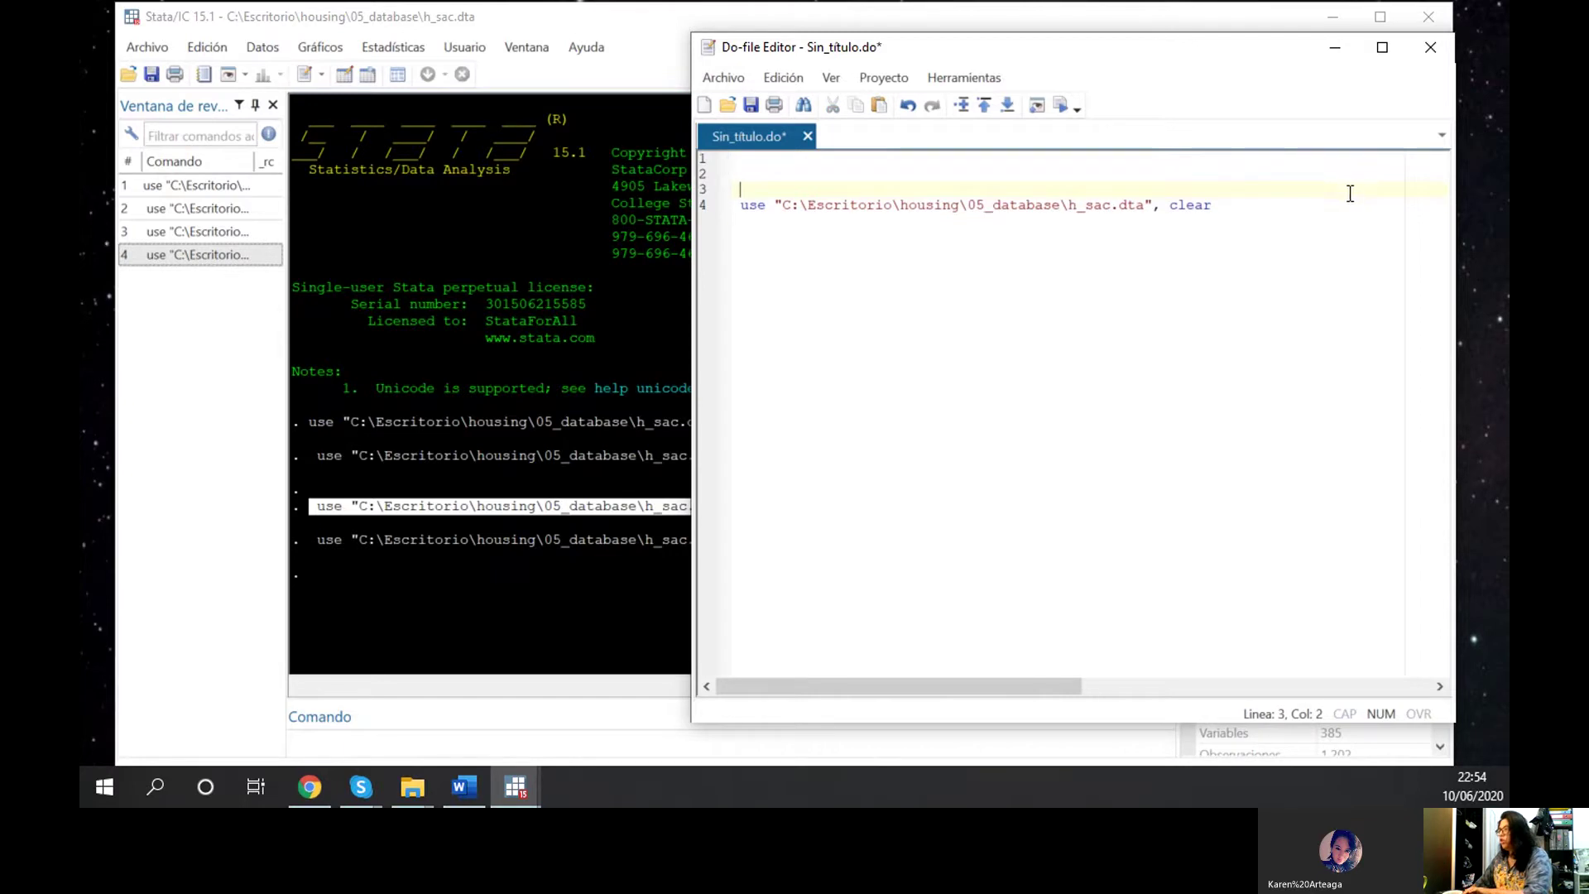
Add three blank lines below the use command and highlight the do-file from the command through line 7
{"action": "left_click", "coordinate": [1329, 217]}
{"action": "key", "text": "Return"}
{"action": "key", "text": "Return"}
{"action": "key", "text": "Return"}
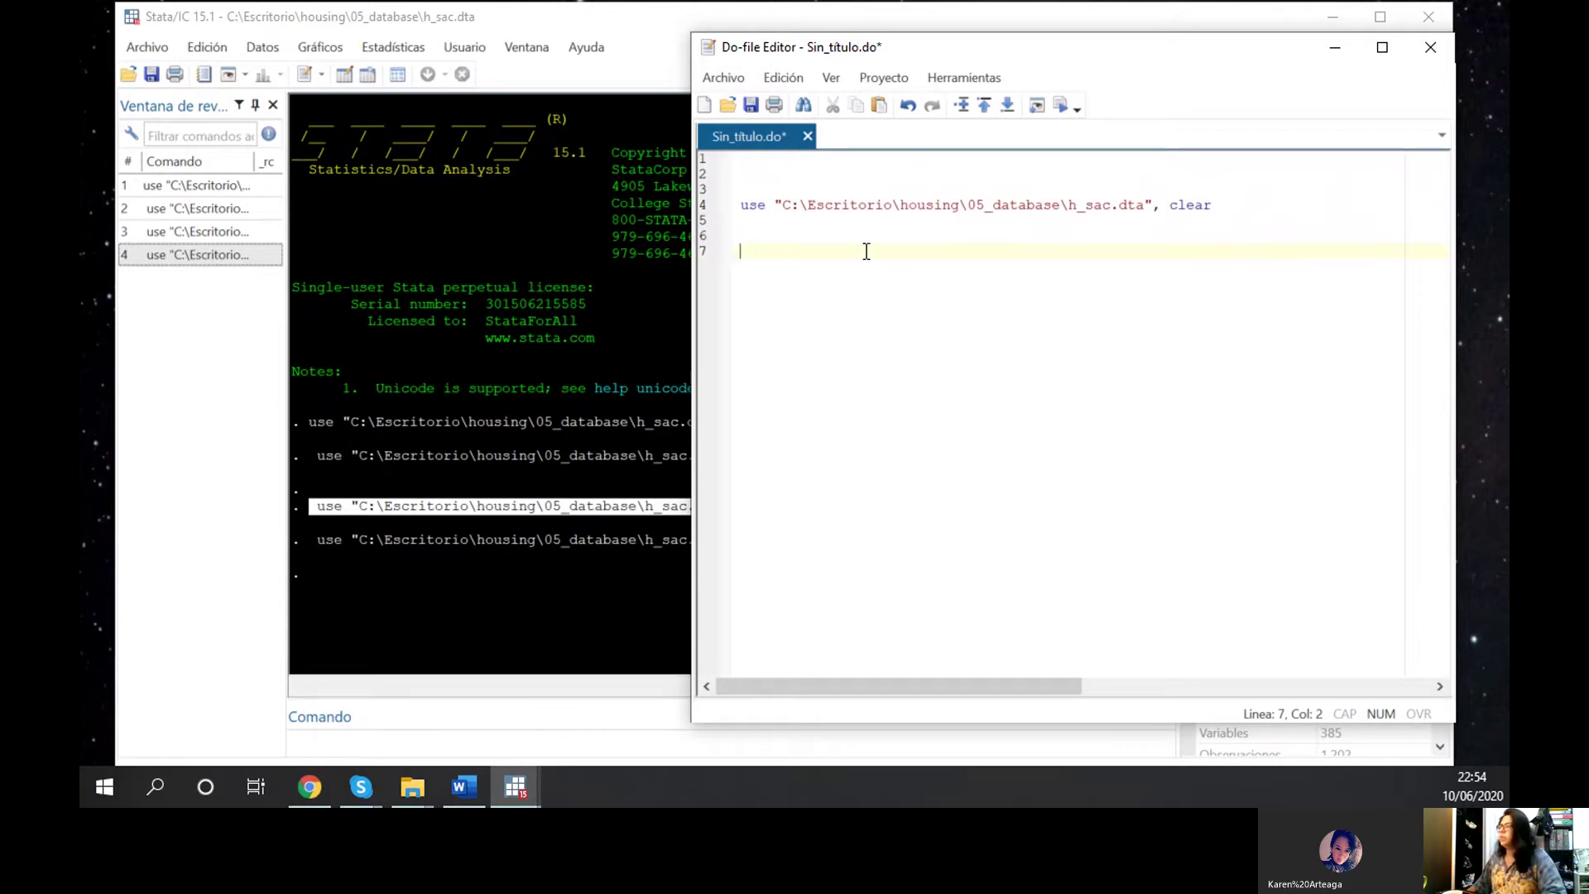
{"action": "left_click", "coordinate": [775, 240]}
{"action": "left_click_drag", "start_coordinate": [741, 204], "coordinate": [776, 274]}
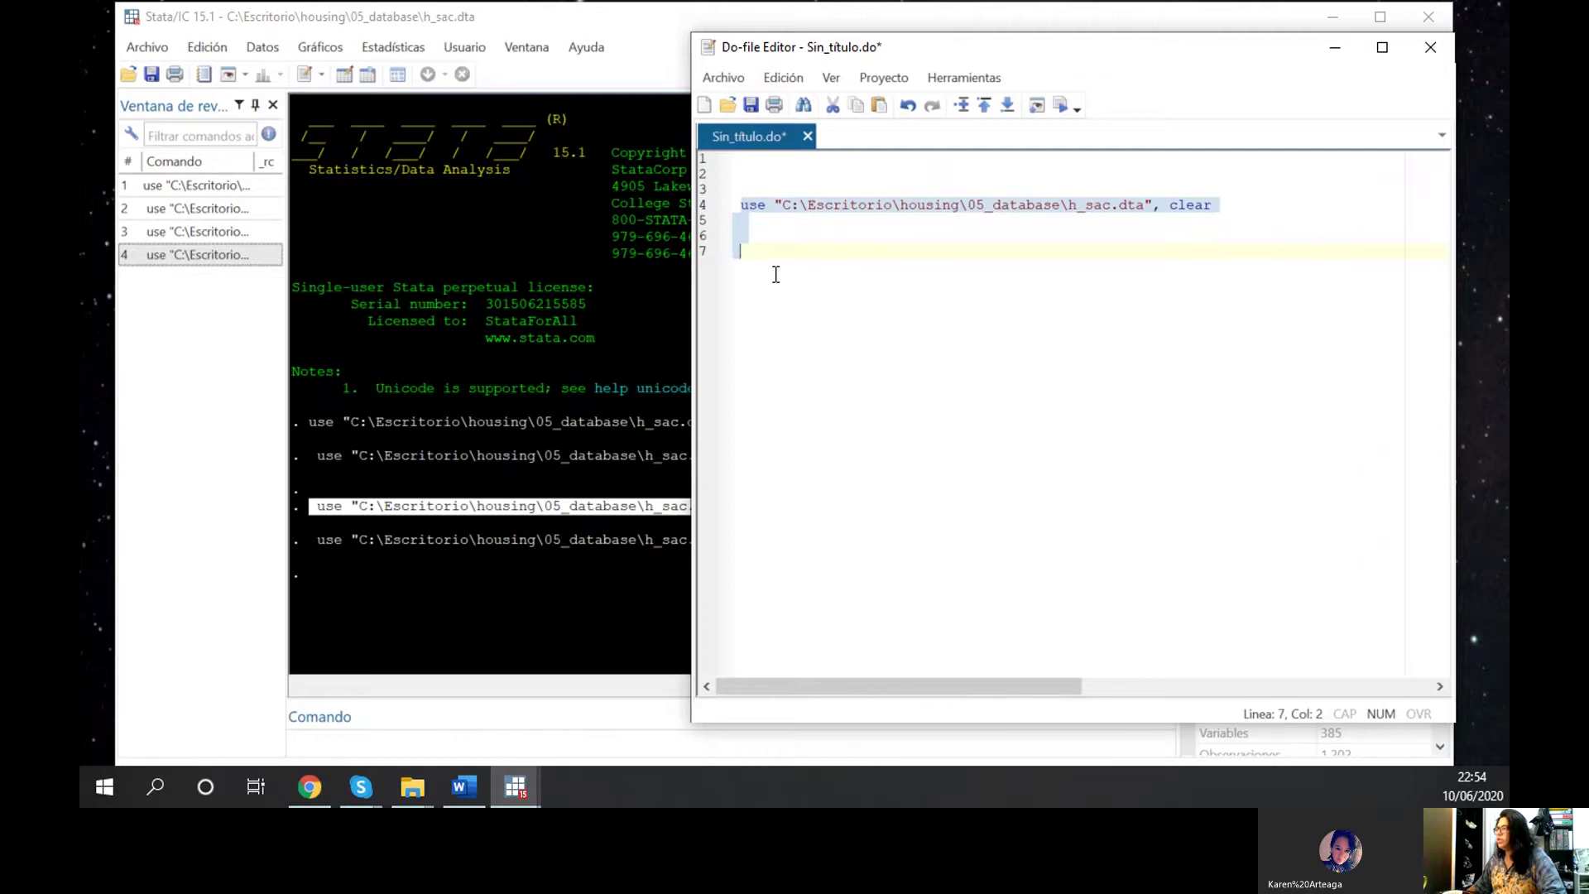
Recall the previous use command in the main window, run it again, and highlight its newest entry in the results
{"action": "left_click", "coordinate": [587, 754]}
{"action": "key", "text": "Page_Up"}
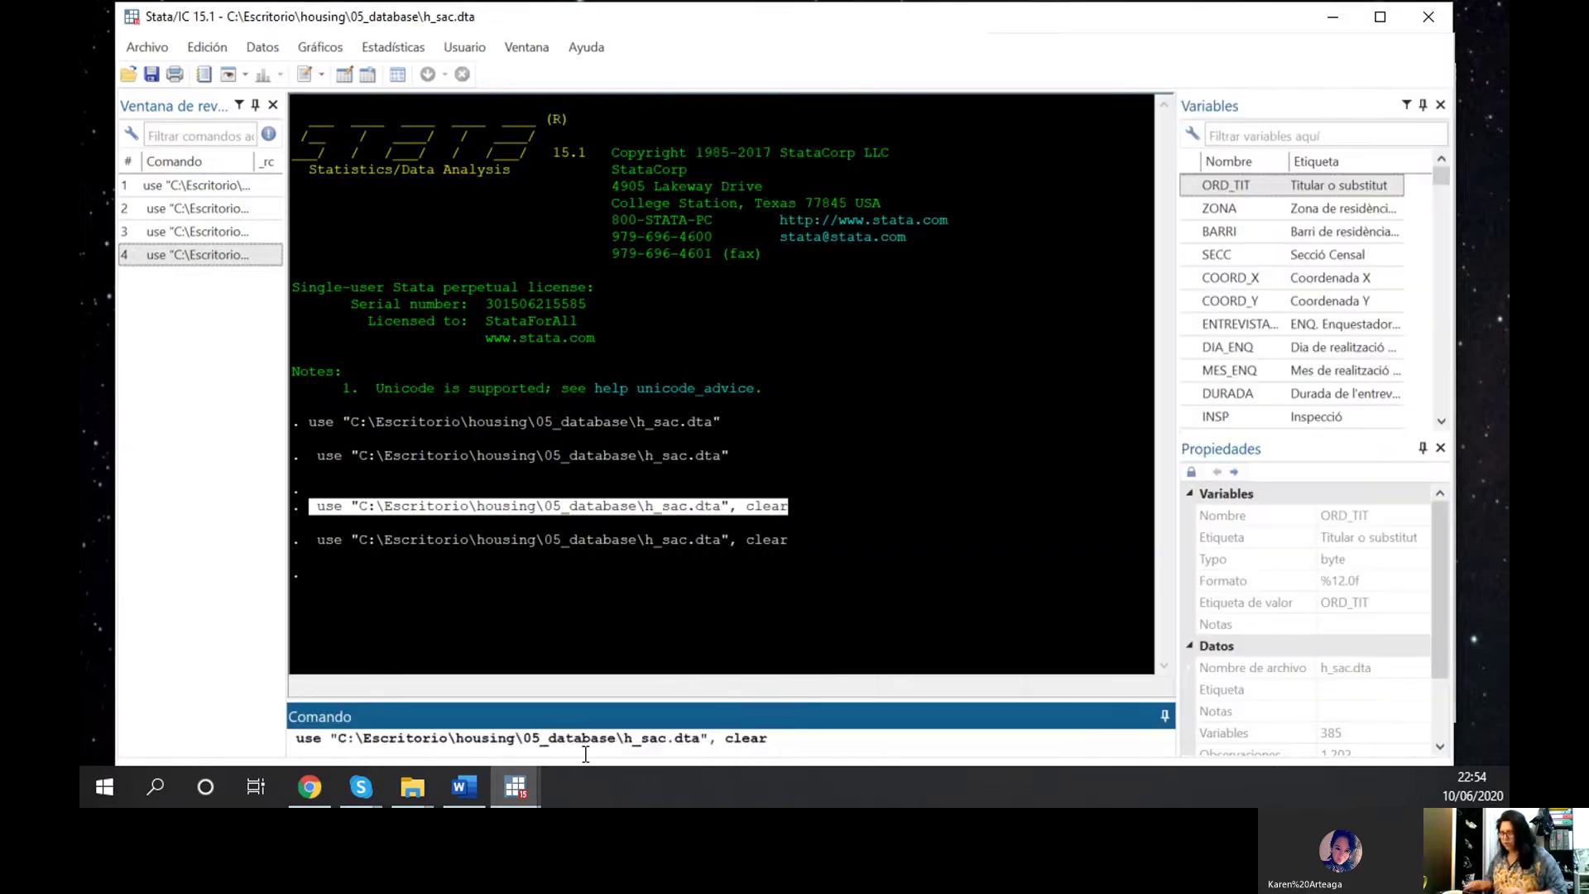
{"action": "key", "text": "Return"}
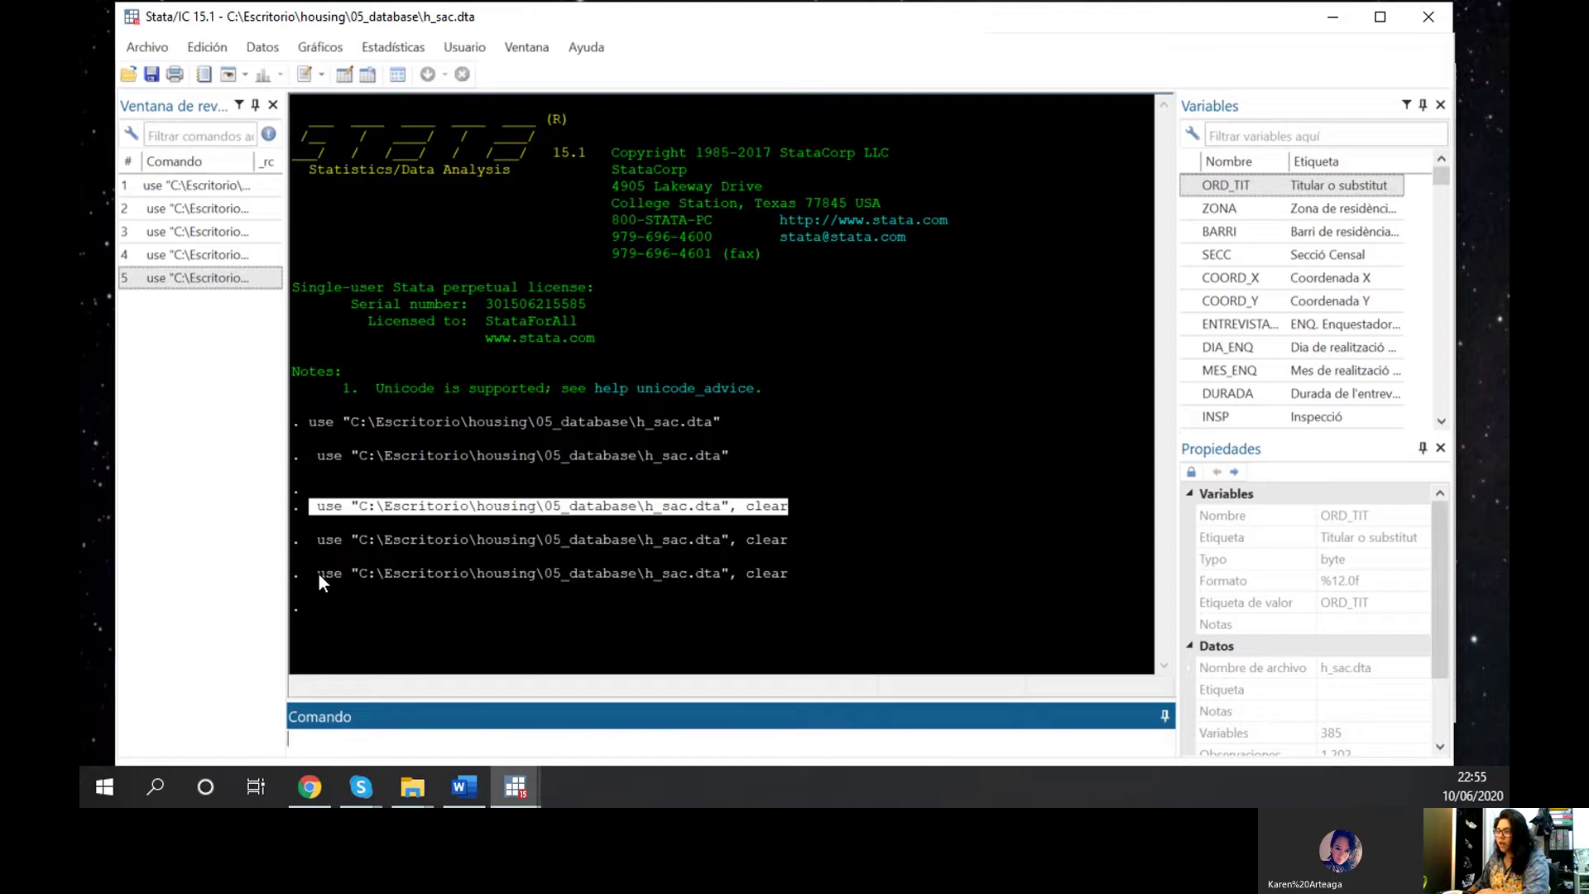
{"action": "left_click_drag", "start_coordinate": [317, 574], "coordinate": [753, 572]}
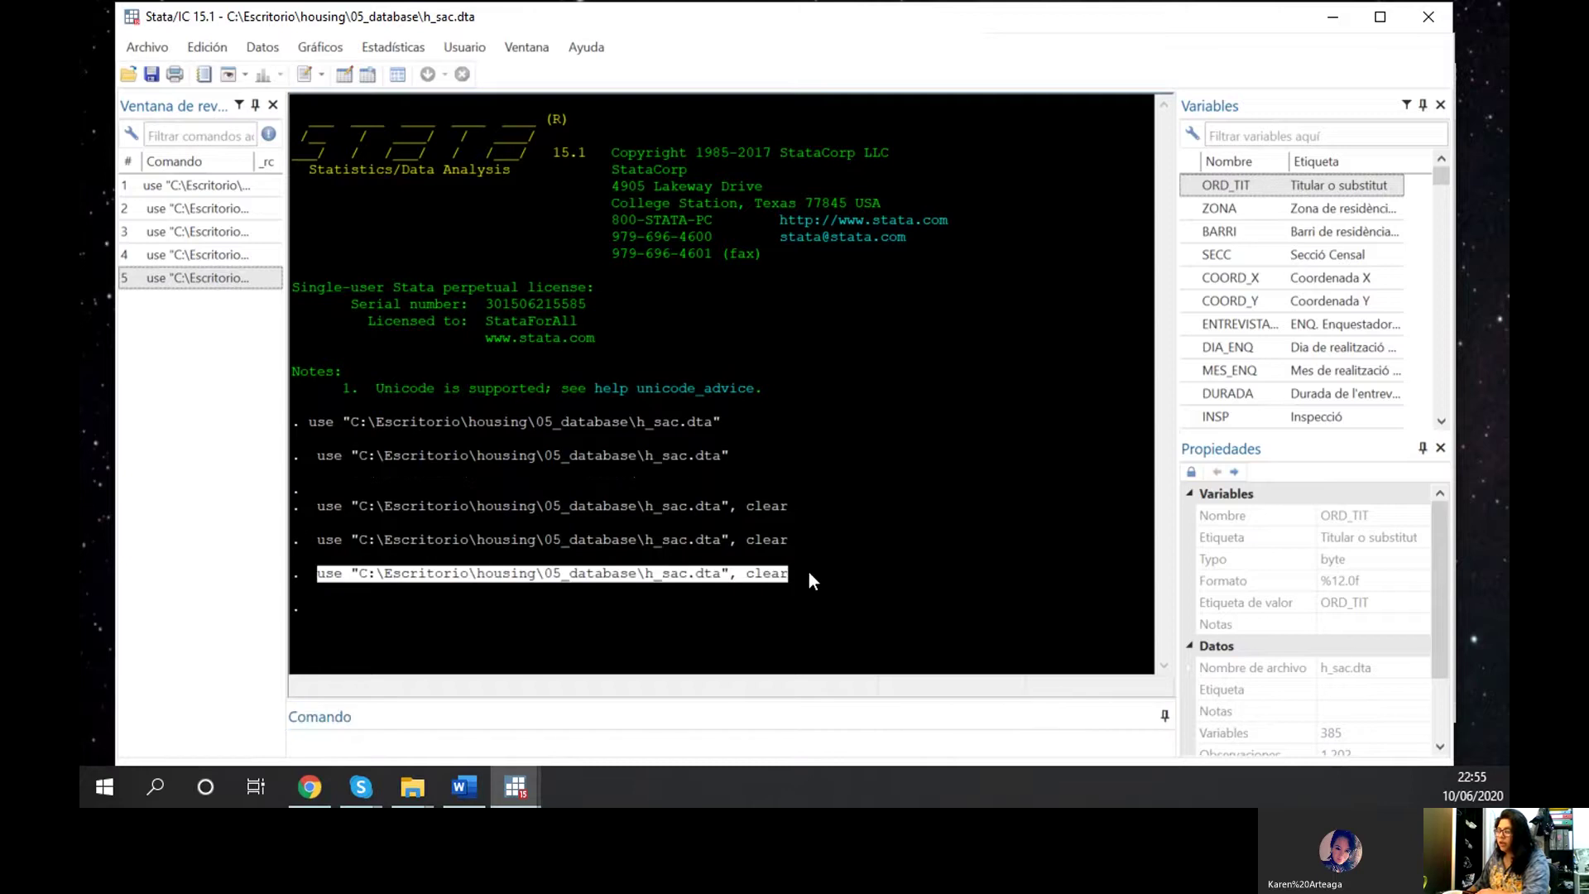
Return to the do-file and select only the line containing the use command
{"action": "mouse_move", "coordinate": [530, 782]}
{"action": "left_click", "coordinate": [571, 728]}
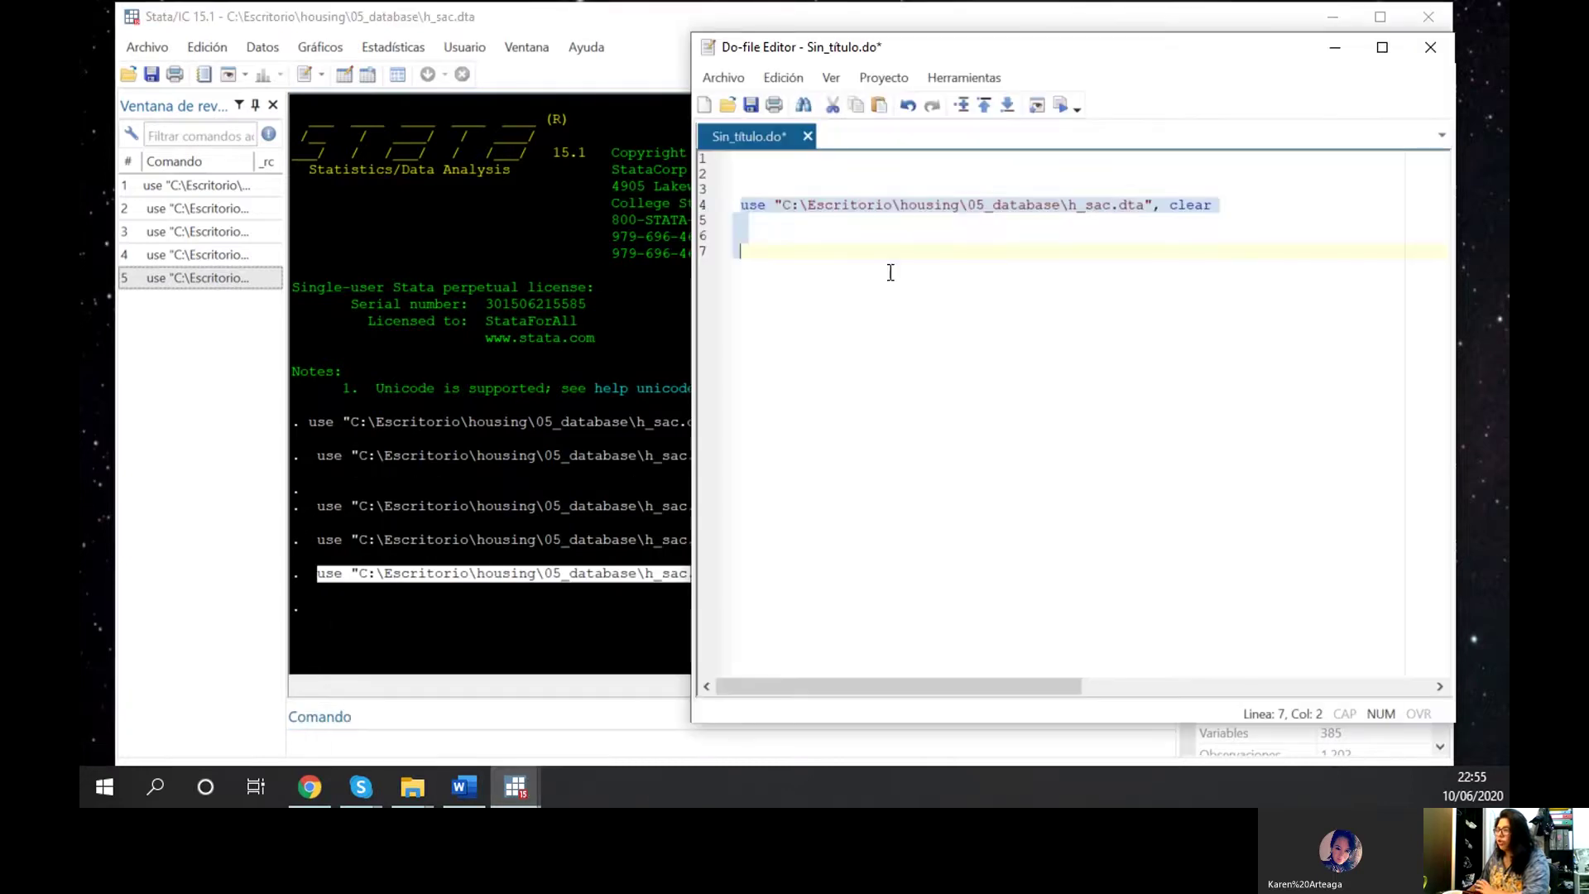
{"action": "key", "text": "Left"}
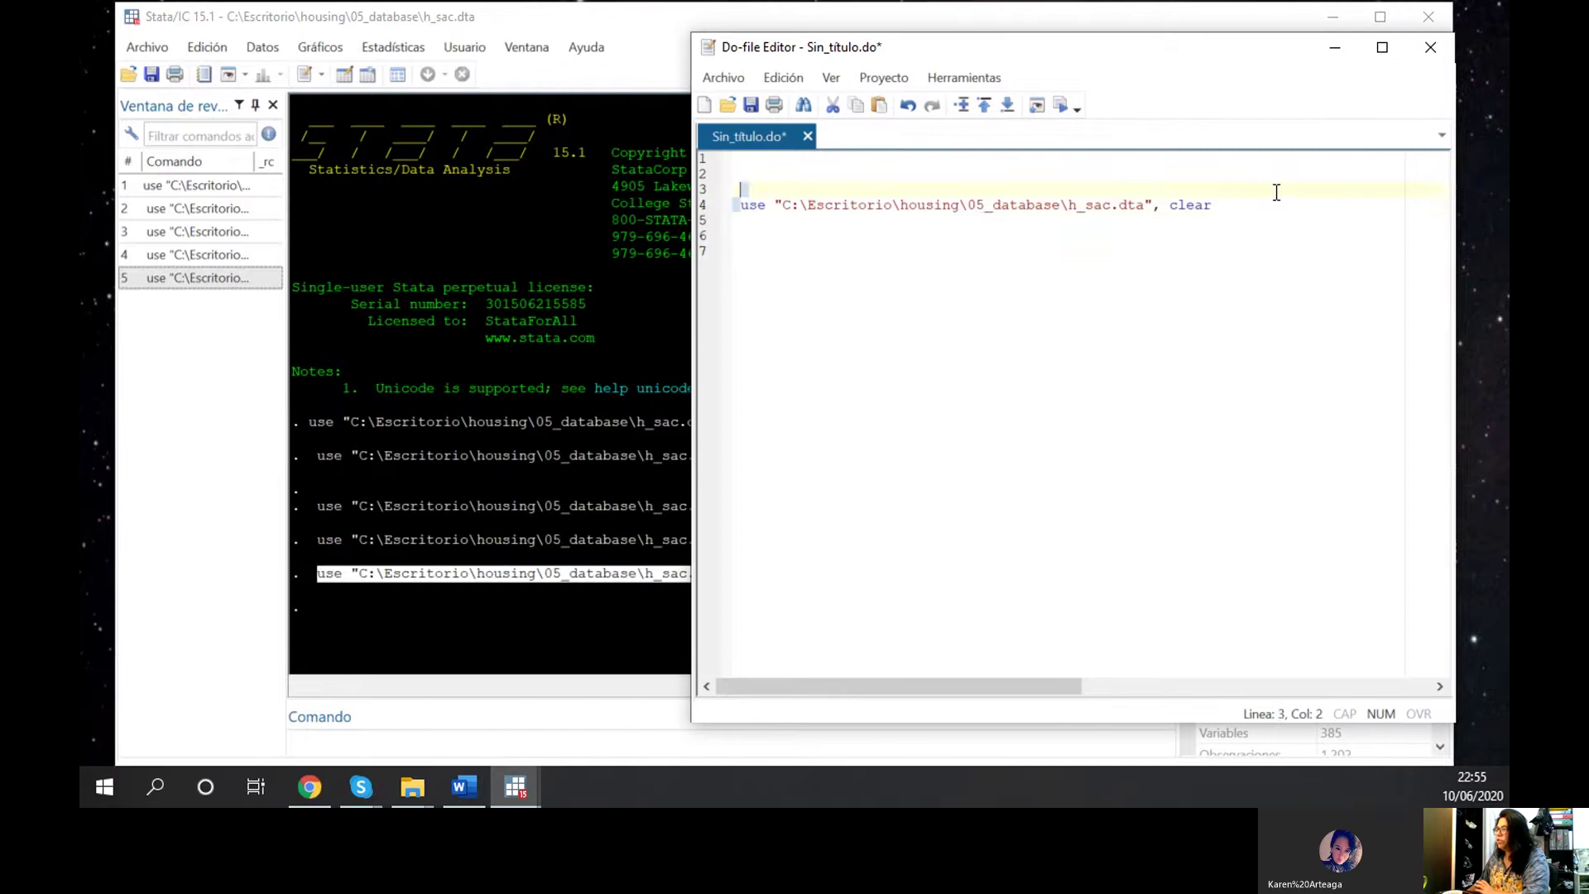
{"action": "left_click", "coordinate": [1256, 211], "text": "shift"}
{"action": "key", "text": "shift+Down"}
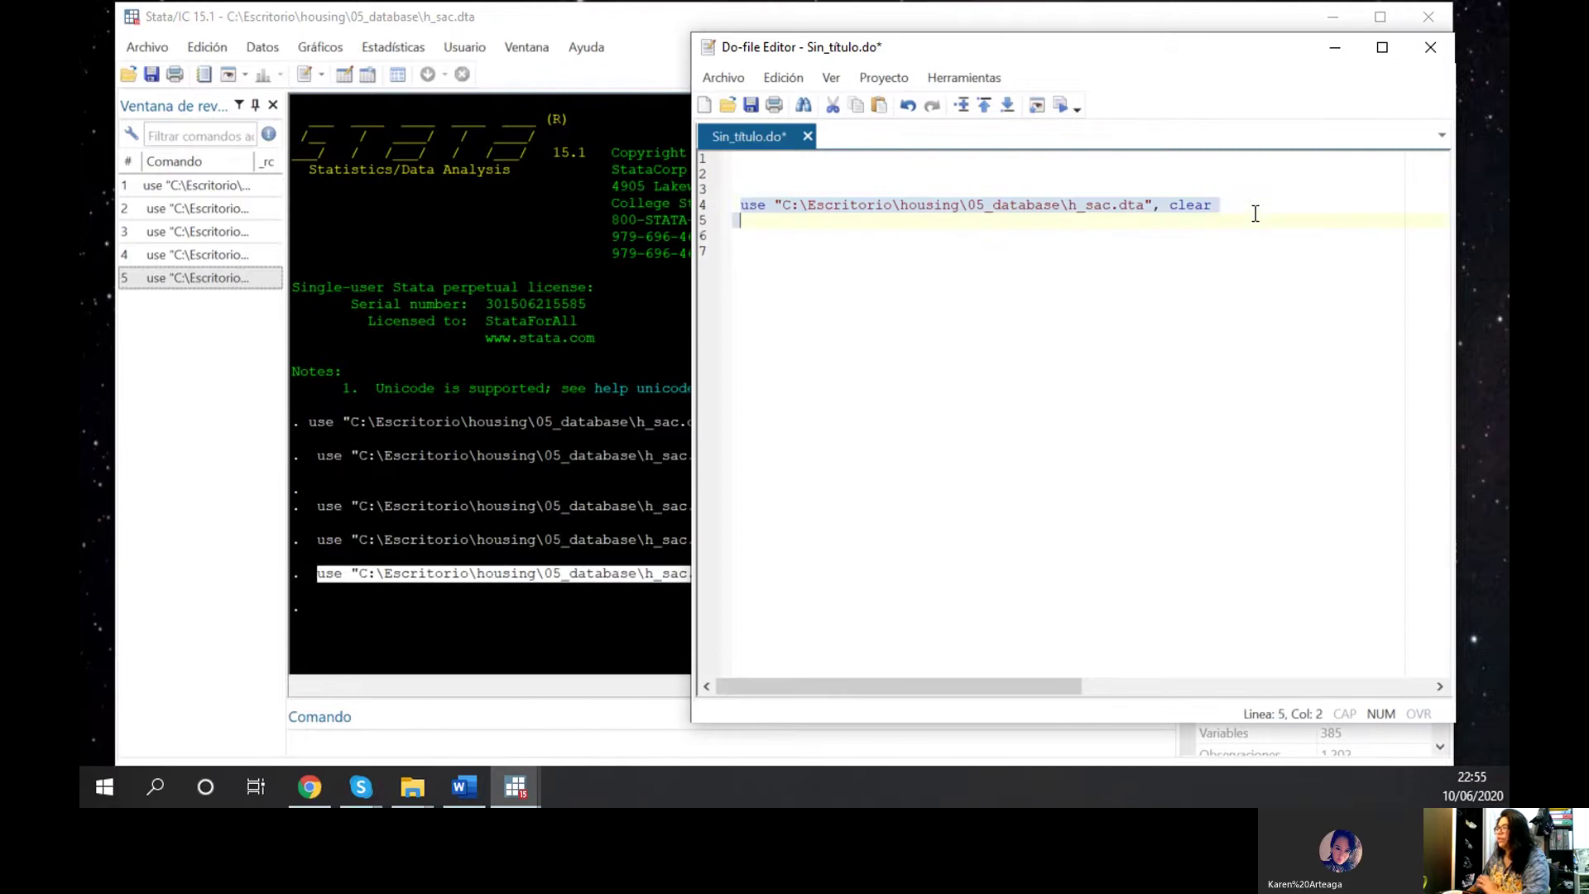
Run only the selected use command from the do-file, check its output in the main window, and return to the do-file
{"action": "left_click", "coordinate": [1066, 115]}
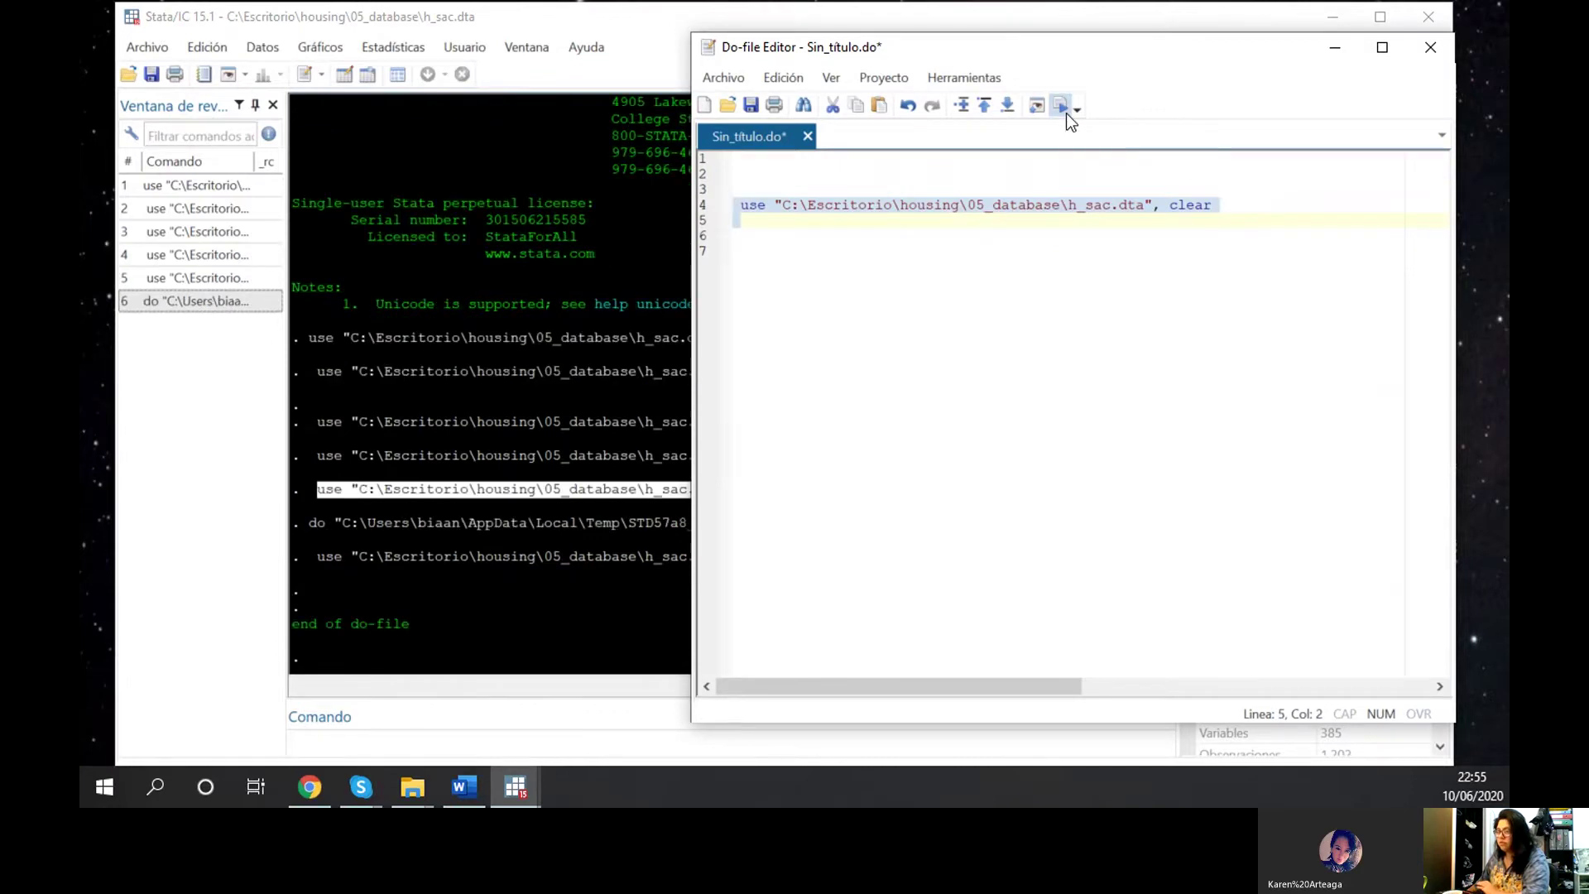
{"action": "left_click", "coordinate": [460, 584]}
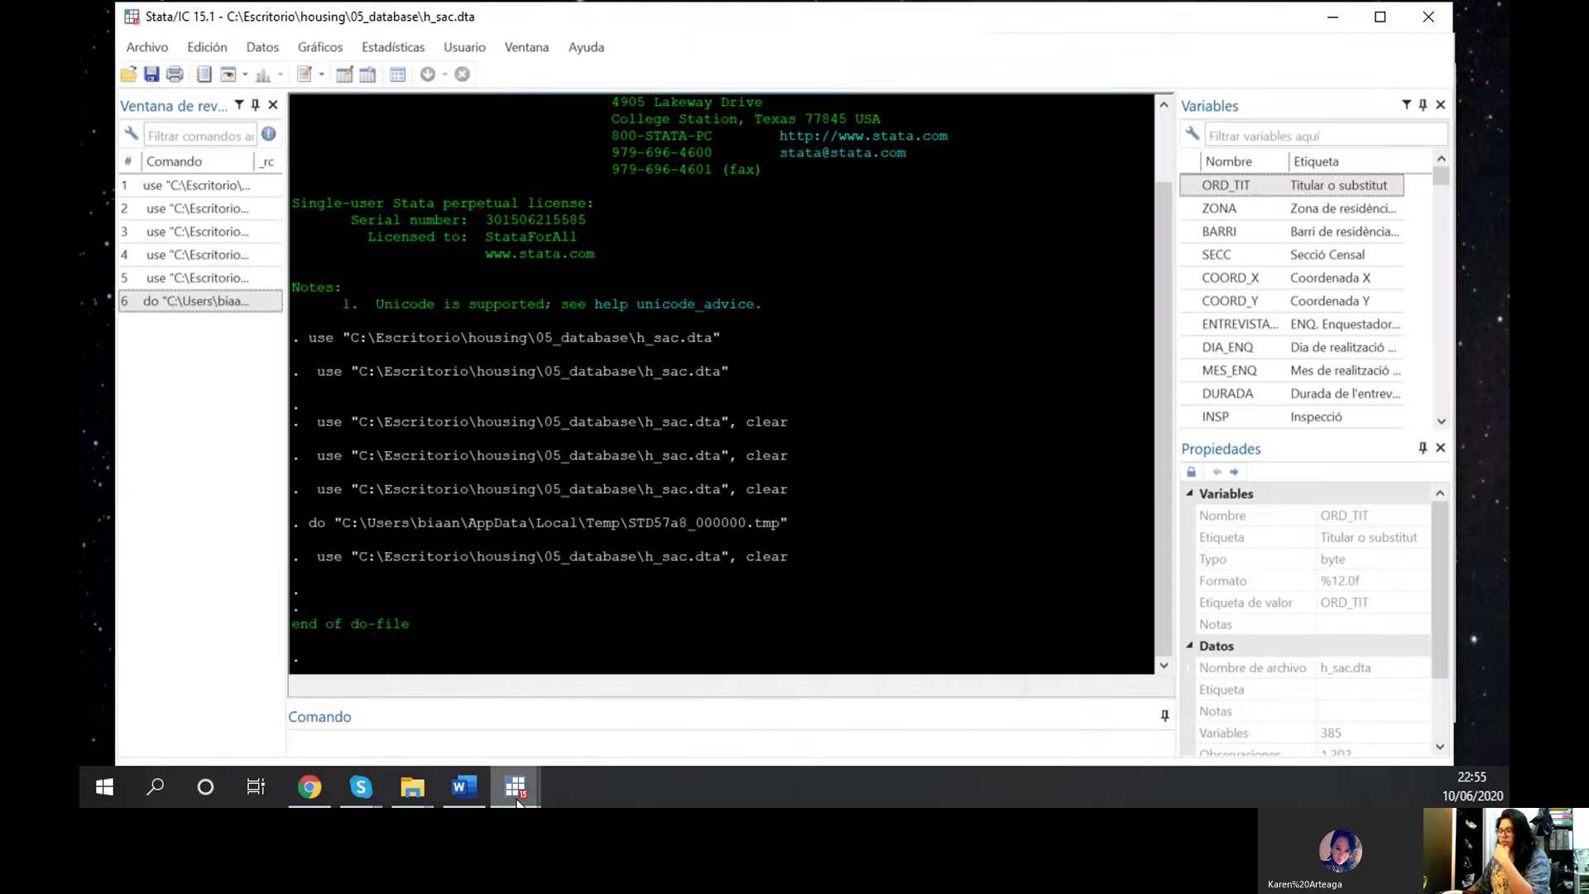
{"action": "mouse_move", "coordinate": [519, 788]}
{"action": "left_click", "coordinate": [609, 692]}
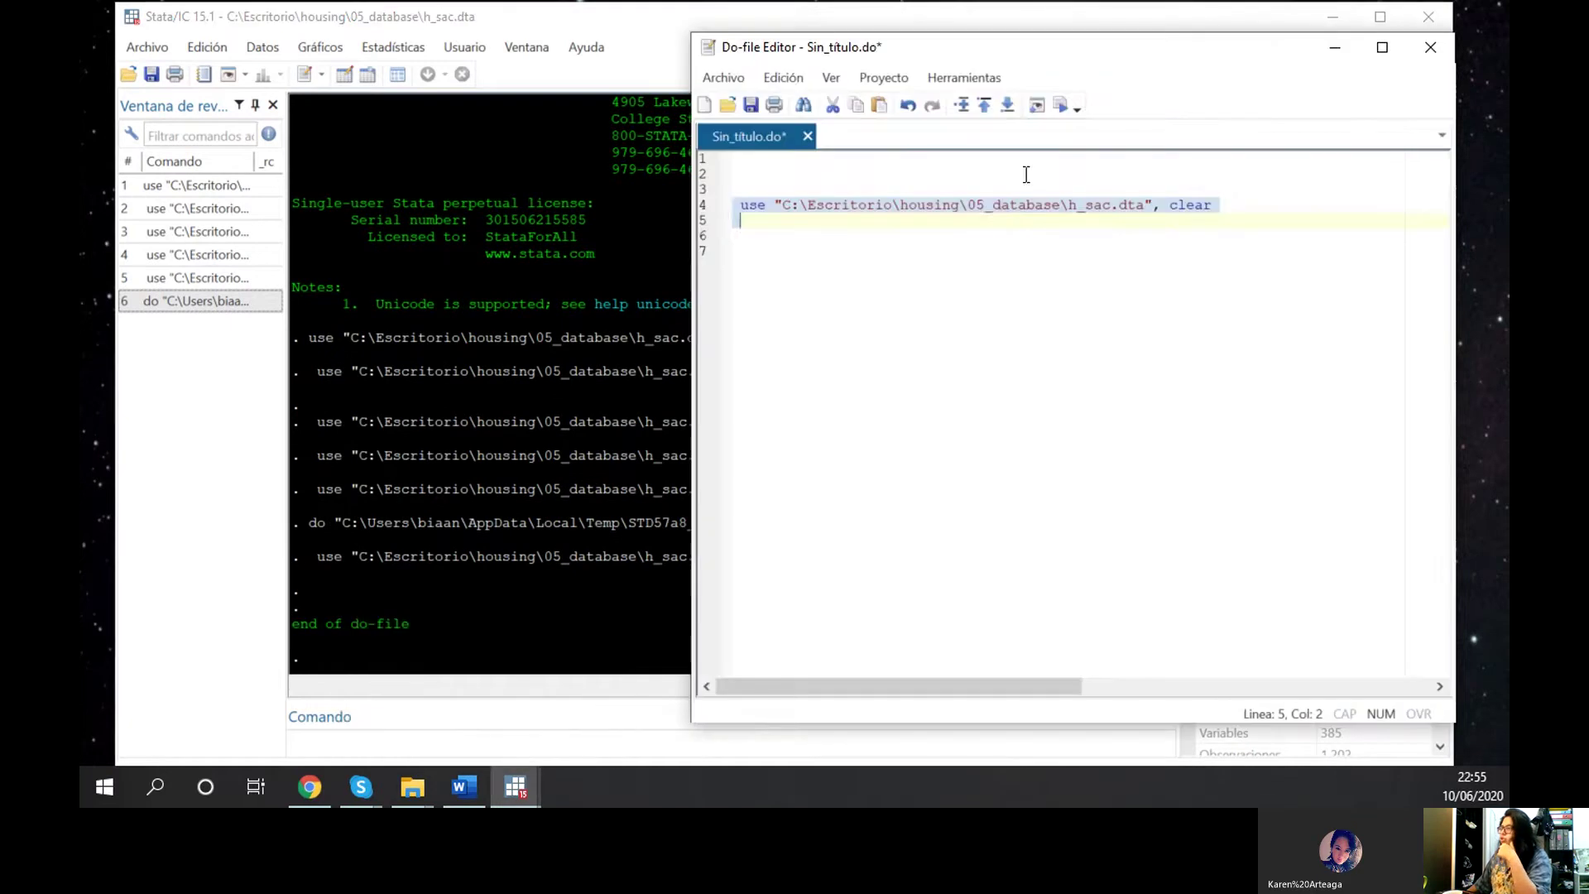
{"action": "left_click", "coordinate": [993, 244]}
{"action": "triple_click", "coordinate": [1249, 202]}
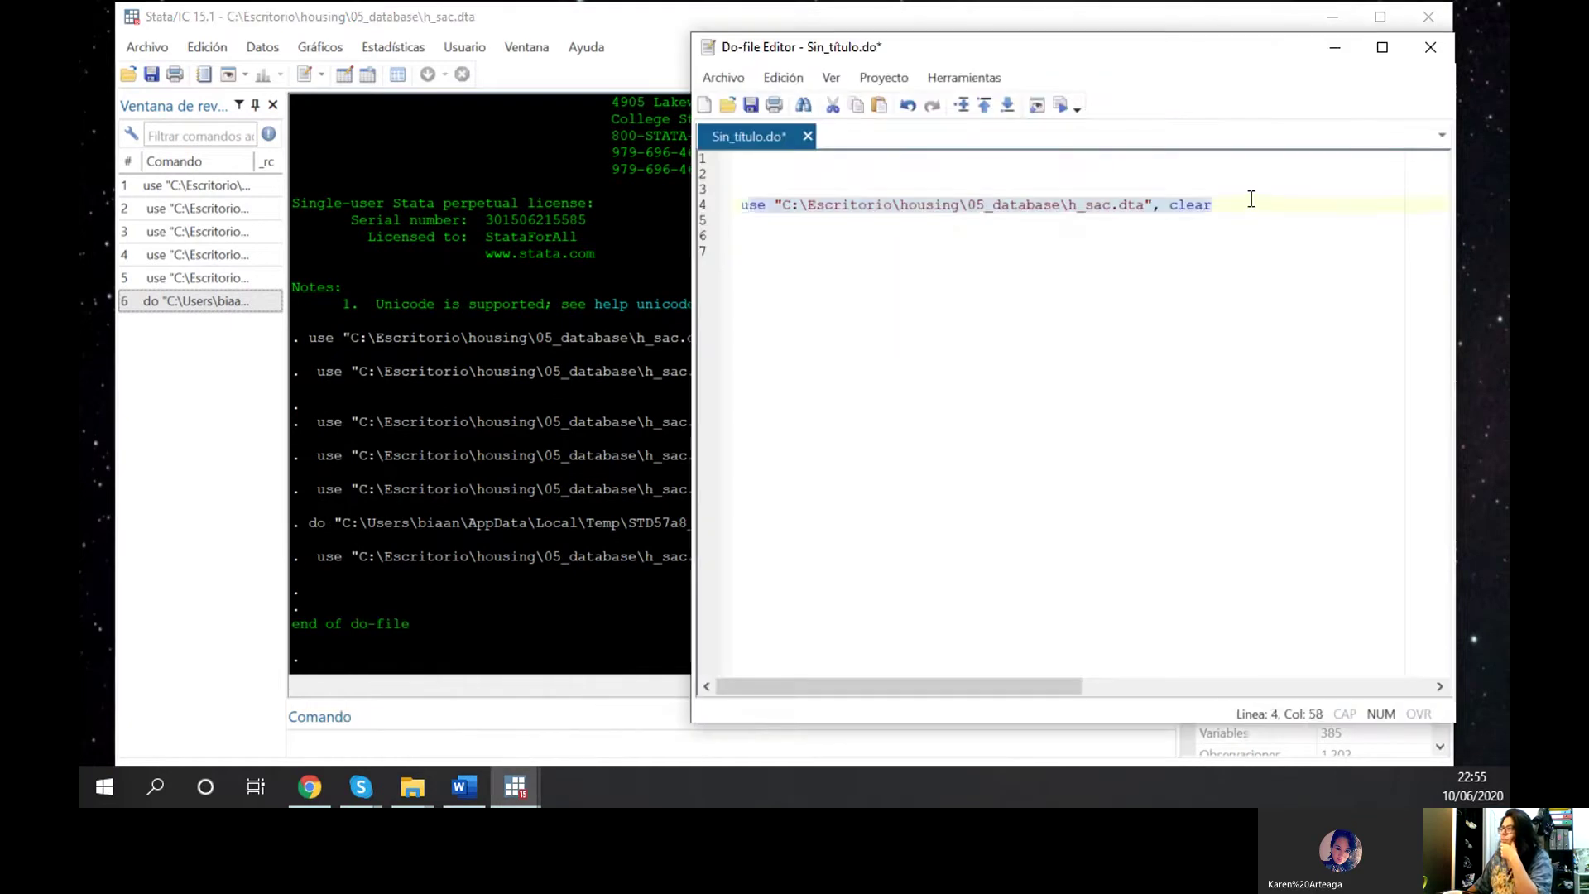
{"action": "left_click", "coordinate": [869, 251]}
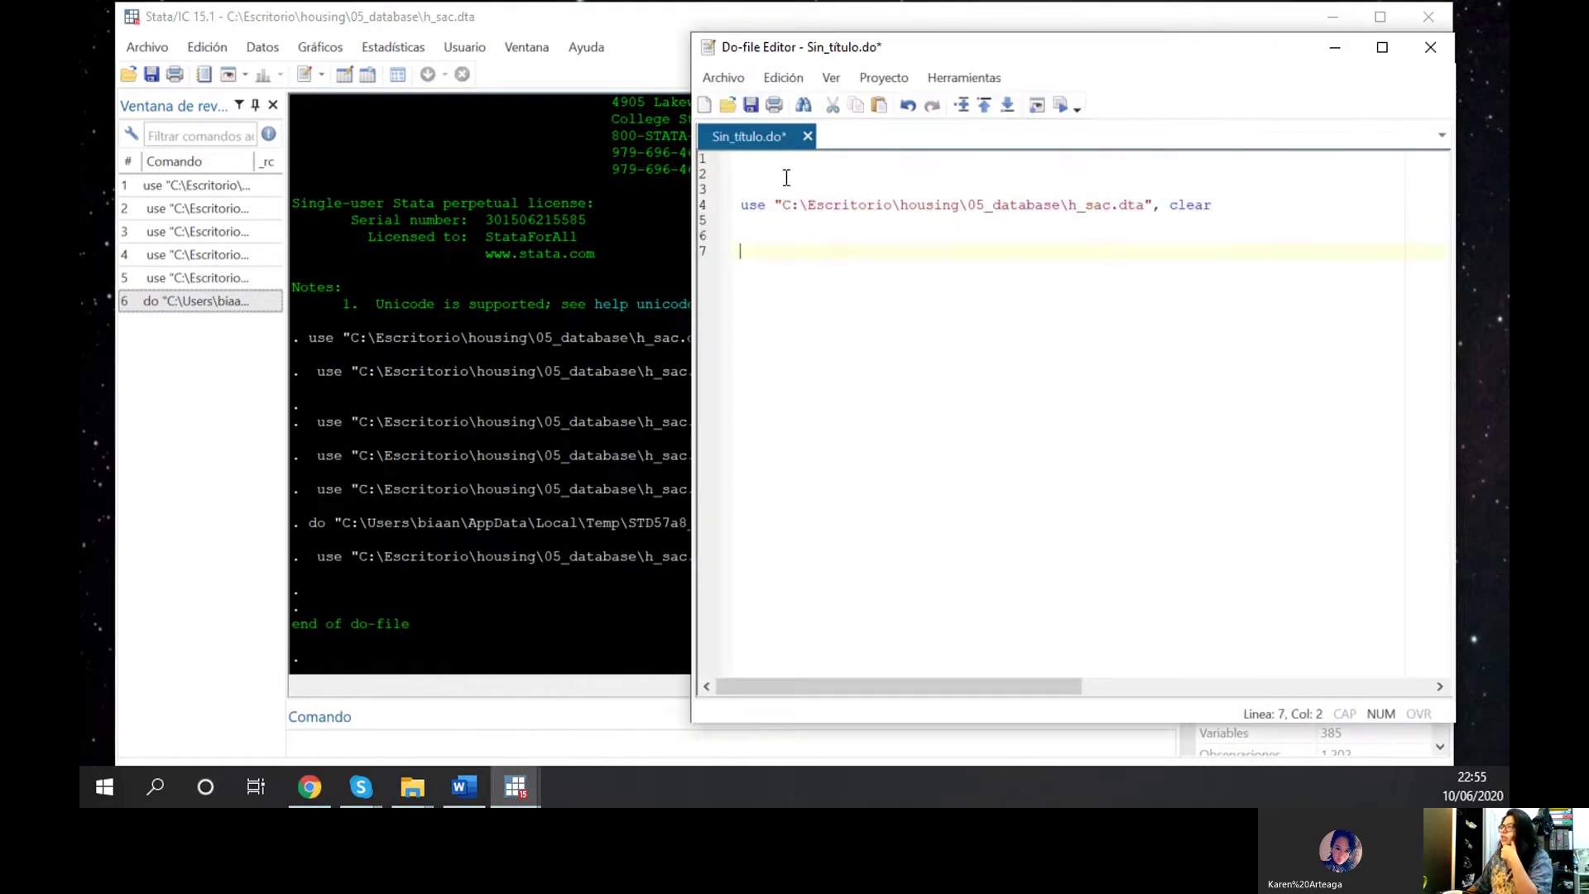
{"action": "left_click", "coordinate": [751, 102]}
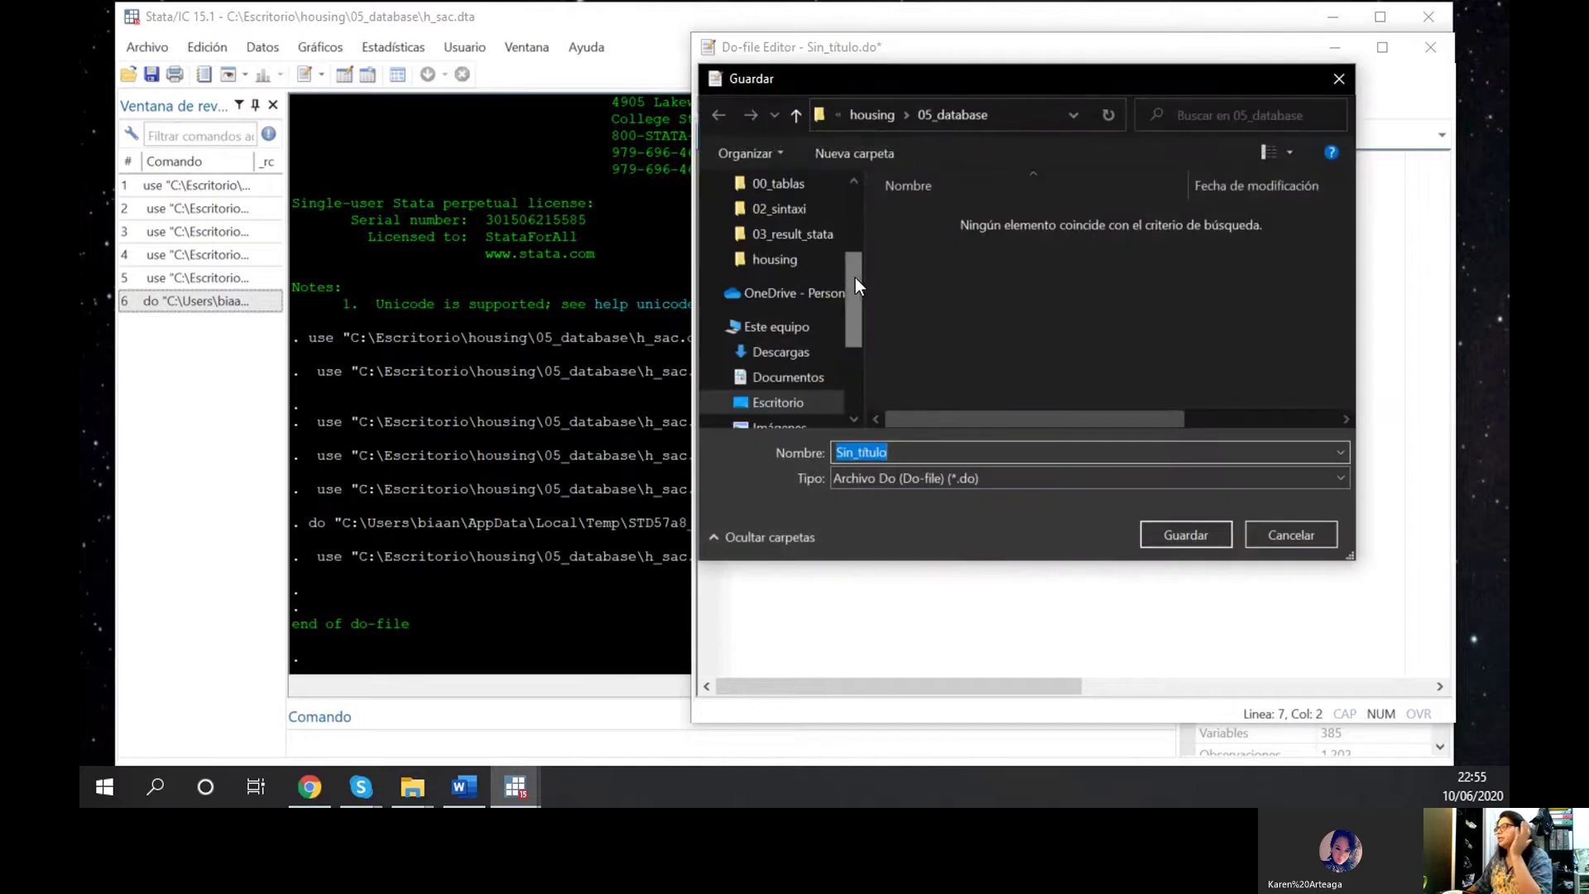
{"action": "left_click_drag", "start_coordinate": [856, 277], "coordinate": [847, 177]}
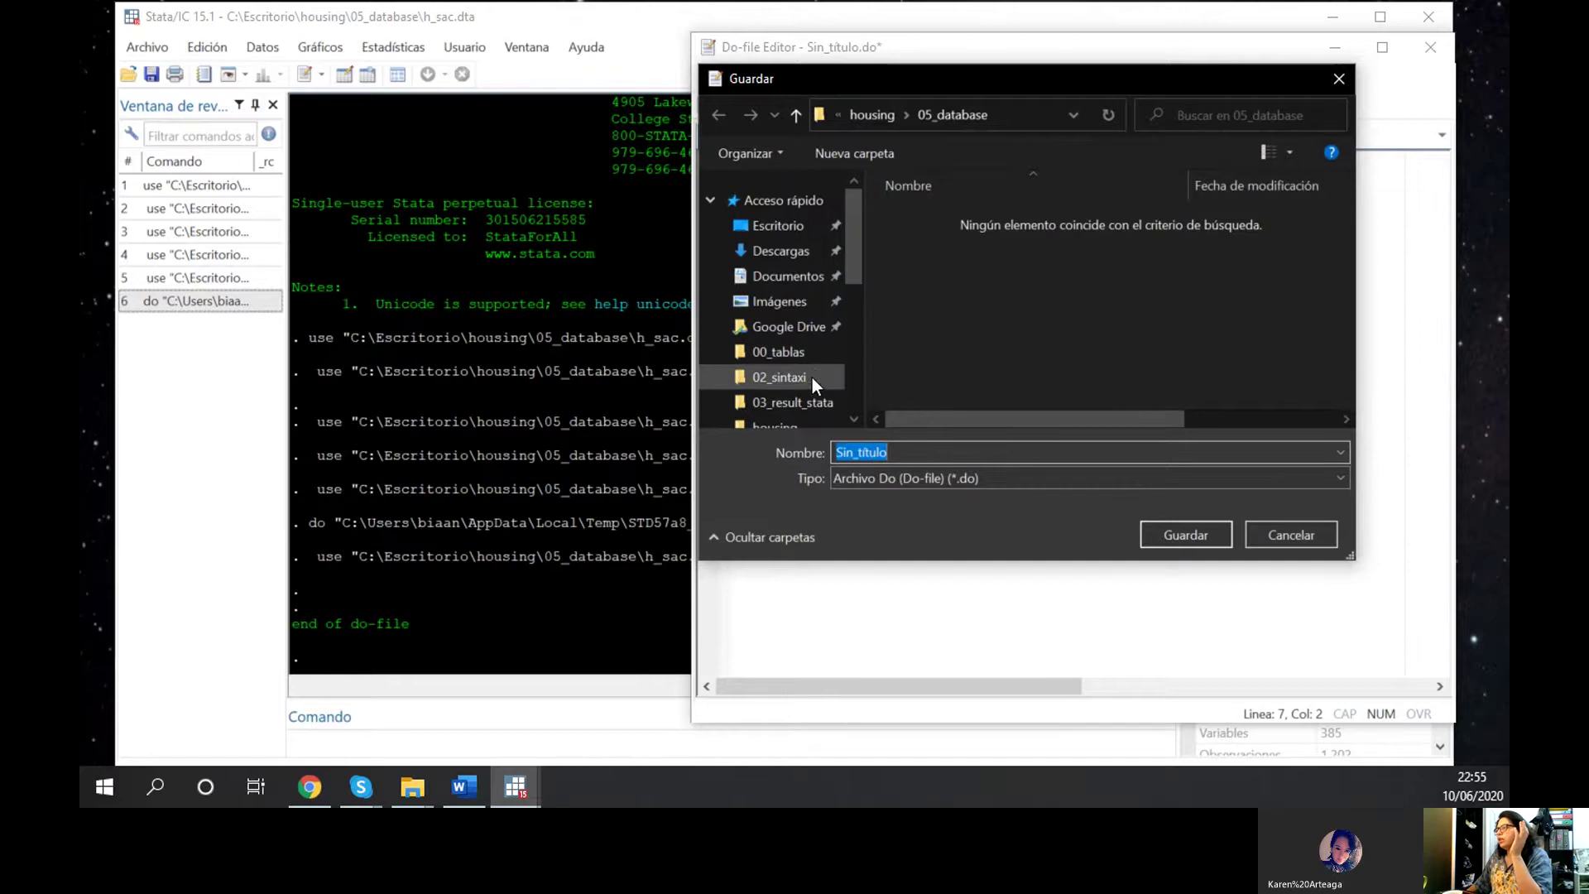
{"action": "left_click", "coordinate": [1345, 80]}
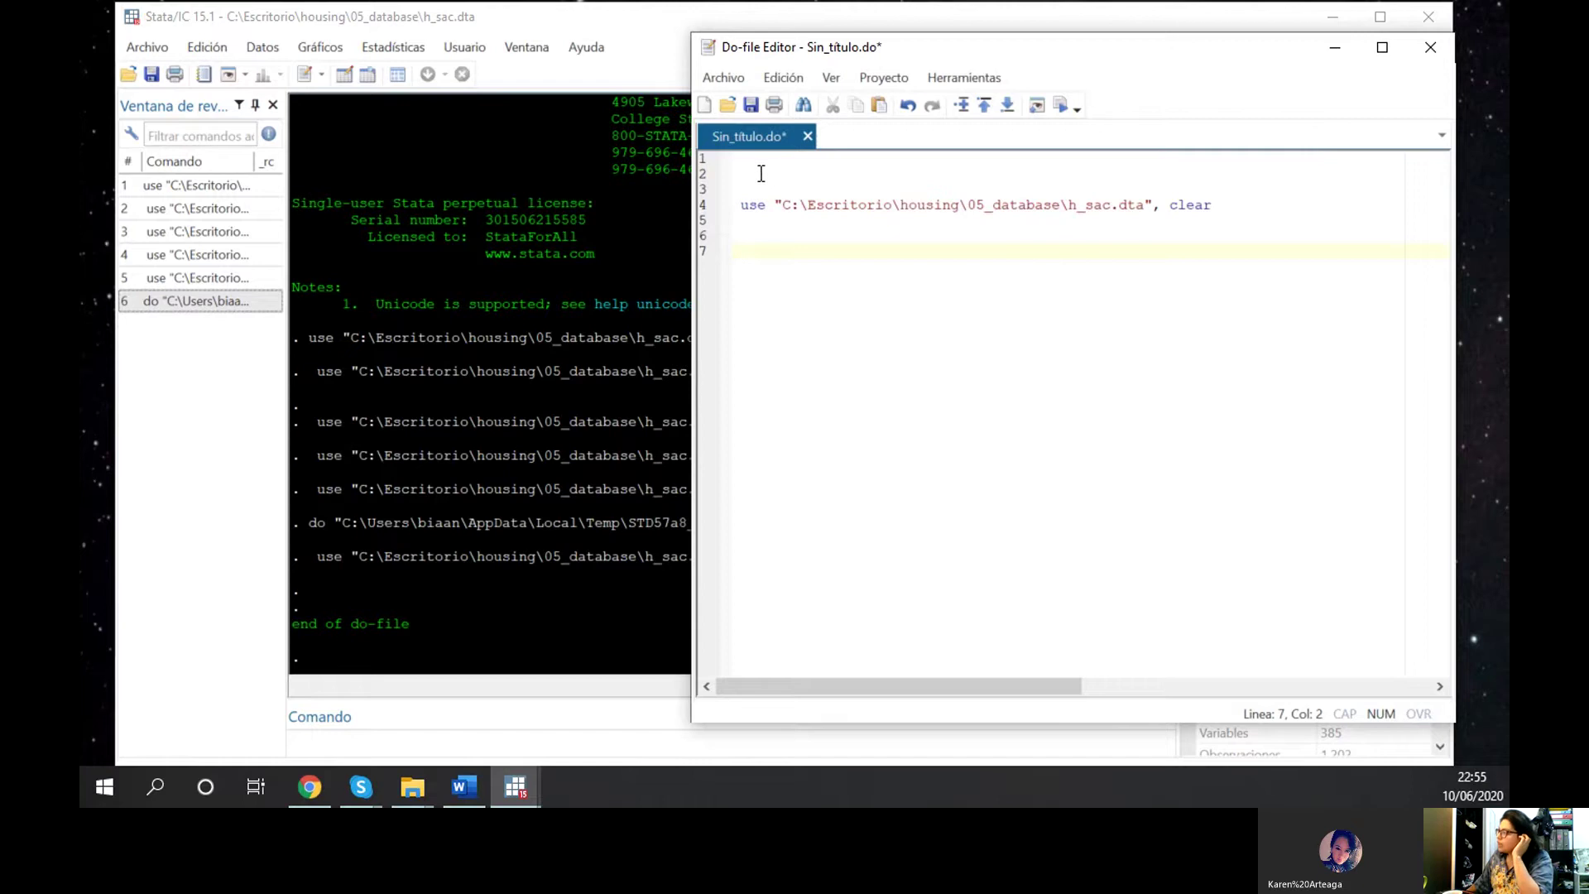
Highlight the do-file's contents from line 2 through line 7, and close the do-file without saving its changes
{"action": "left_click_drag", "start_coordinate": [751, 169], "coordinate": [789, 481]}
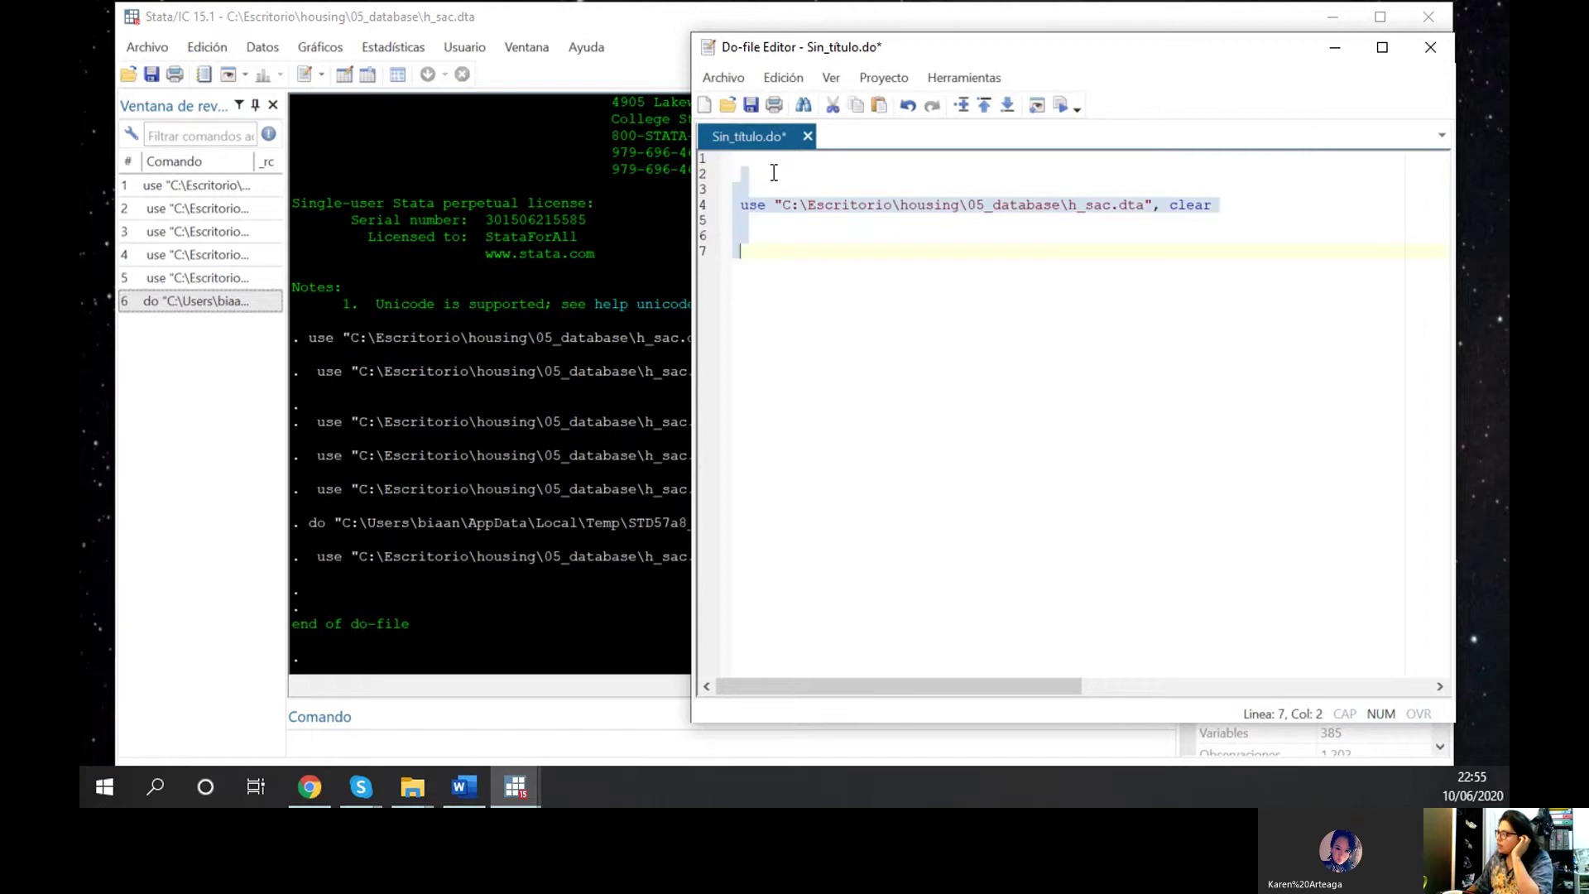
{"action": "left_click", "coordinate": [970, 415]}
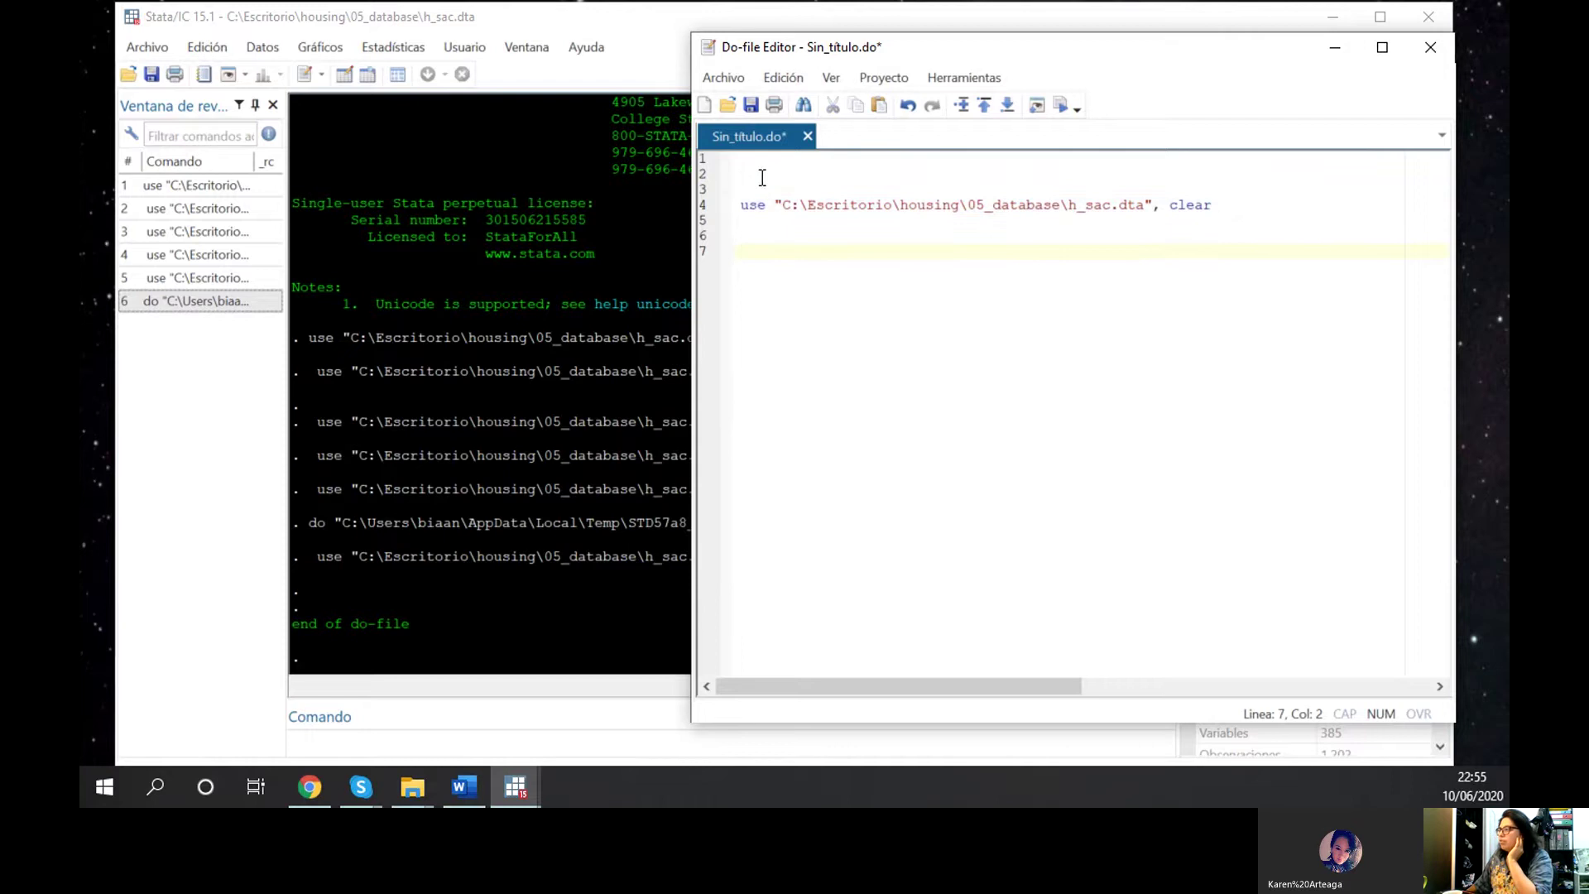
{"action": "left_click_drag", "start_coordinate": [747, 170], "coordinate": [868, 424]}
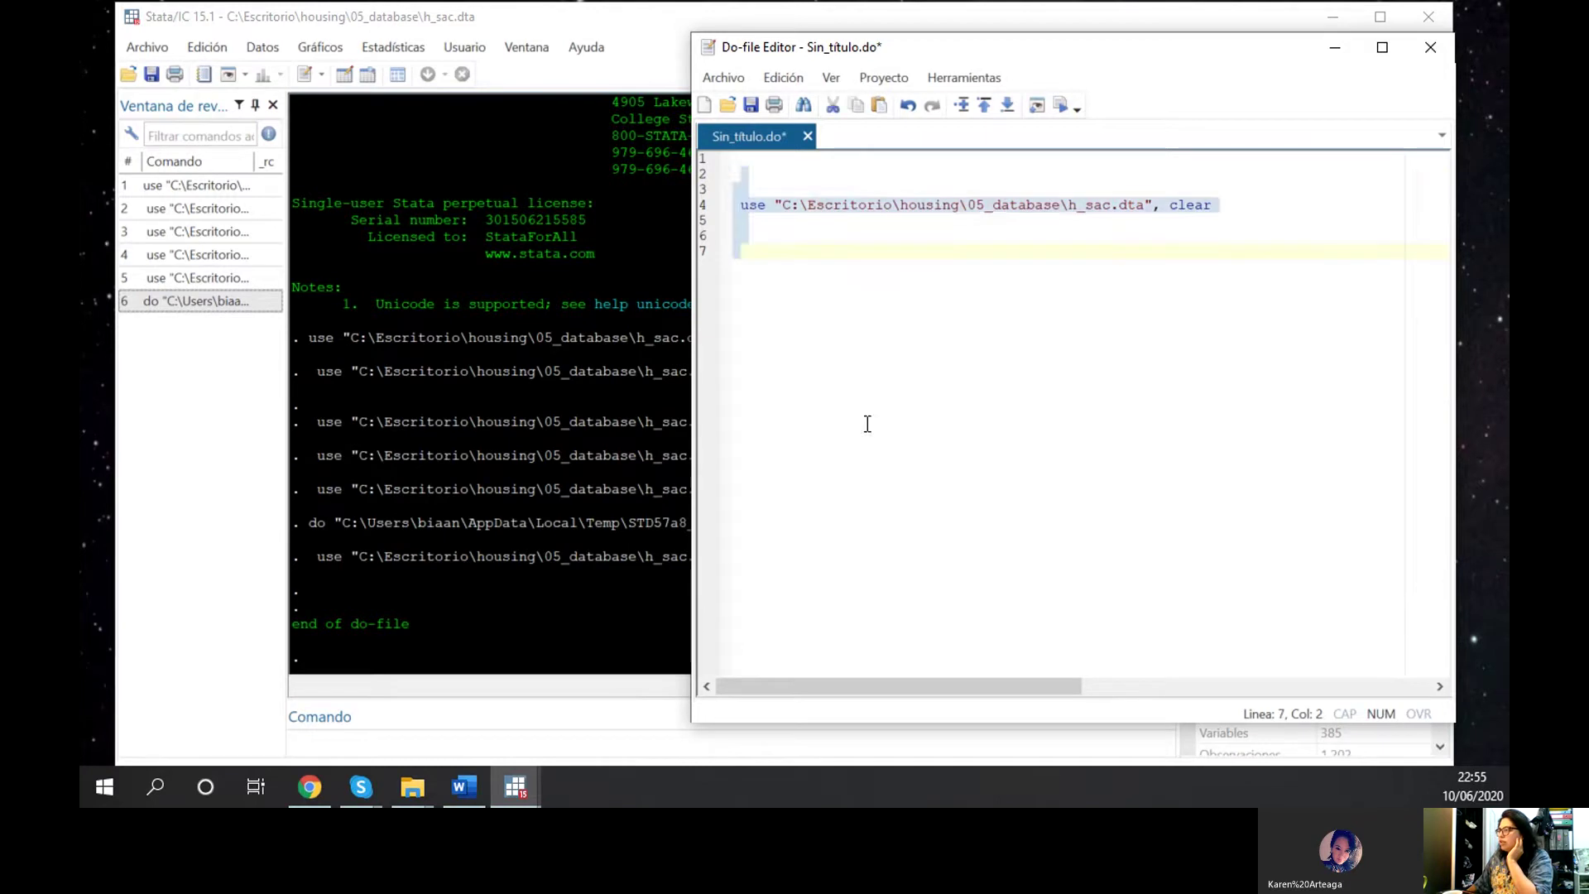
{"action": "left_click", "coordinate": [867, 399]}
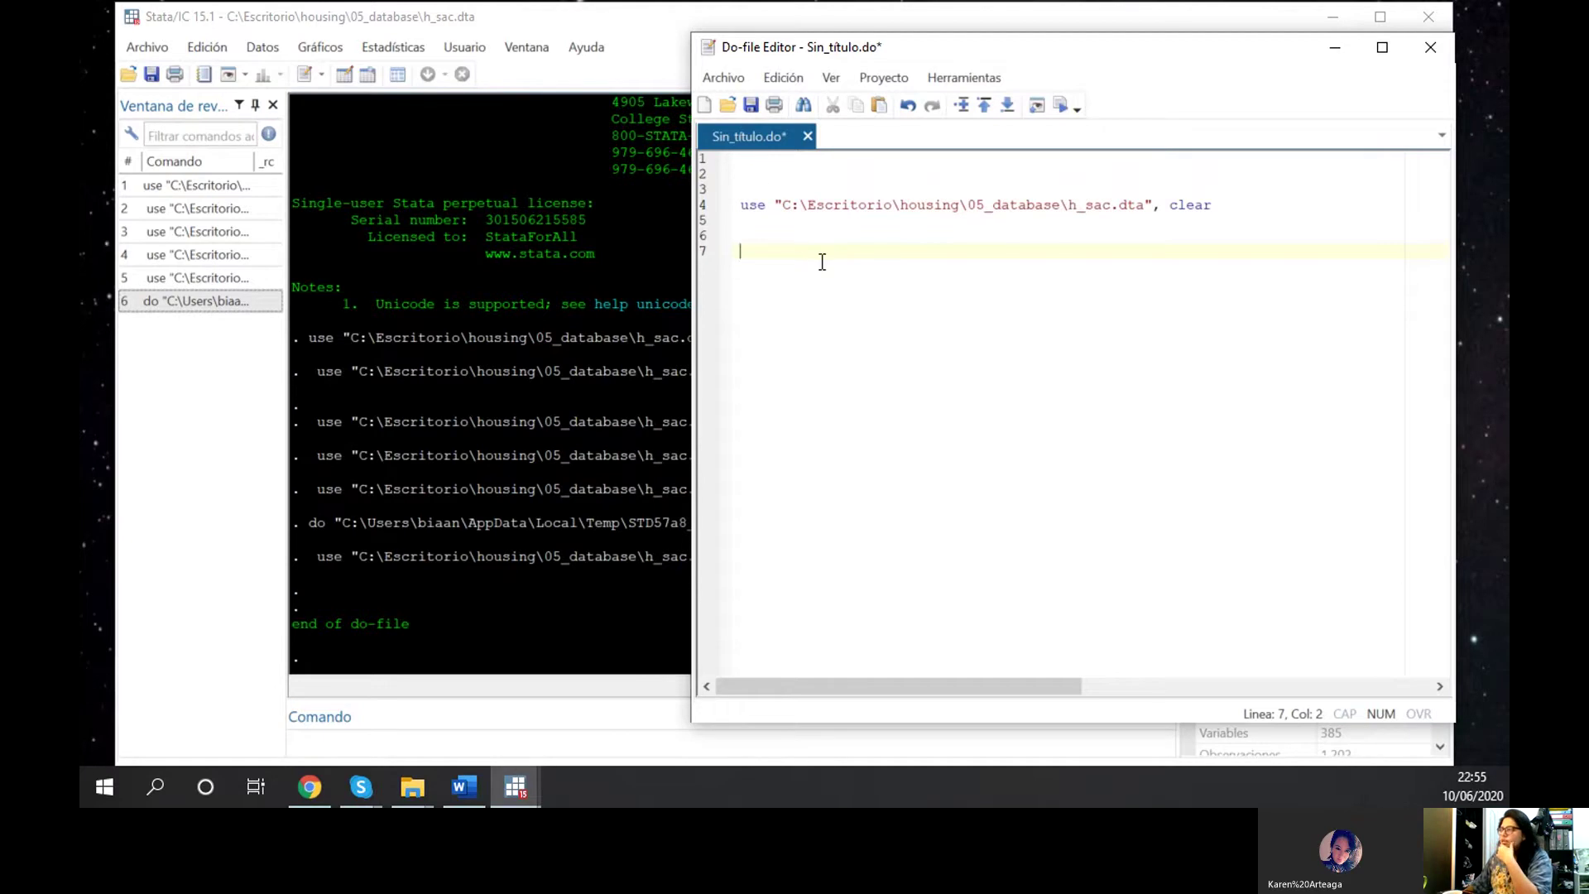
{"action": "left_click", "coordinate": [1422, 46]}
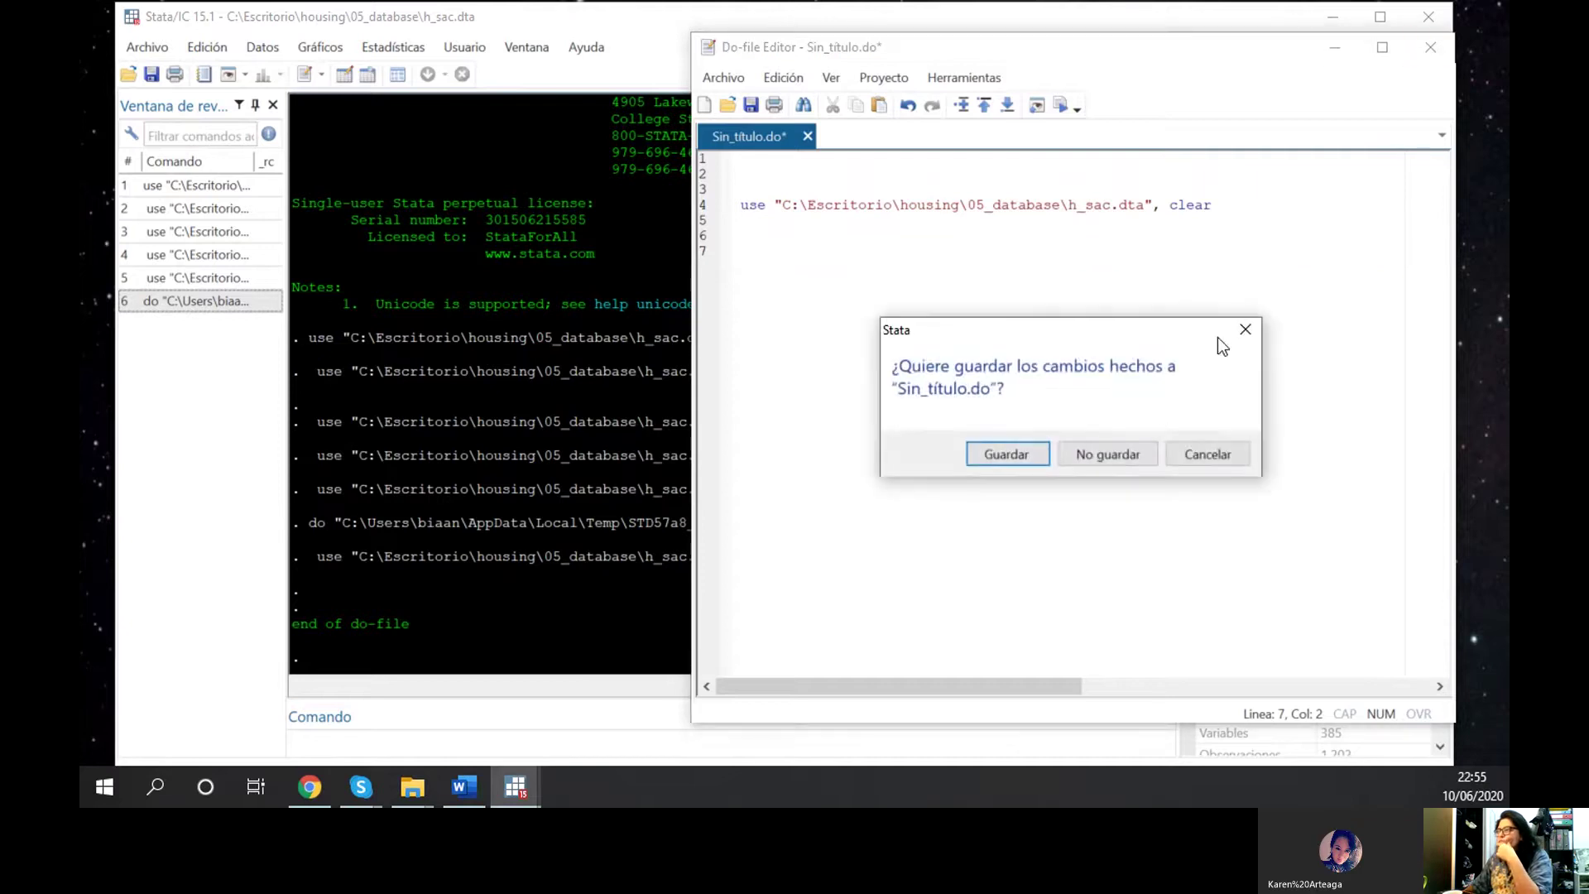
{"action": "left_click", "coordinate": [1111, 453]}
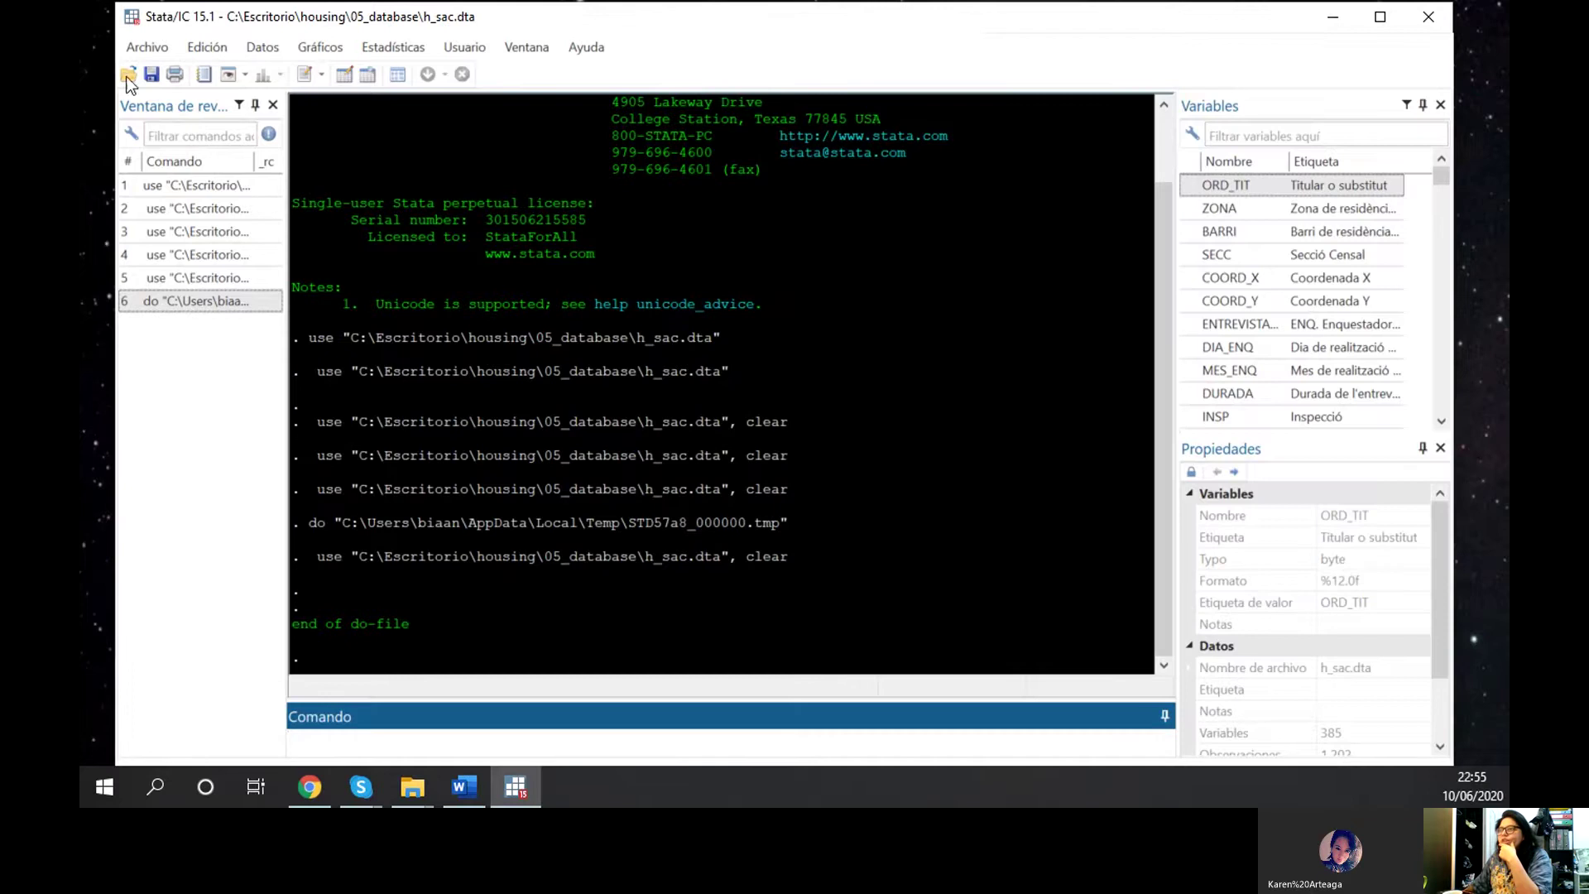
Look through the available editing, data, graphics and statistics commands, including the summary tables and linear models
{"action": "left_click", "coordinate": [165, 46]}
{"action": "mouse_move", "coordinate": [209, 46]}
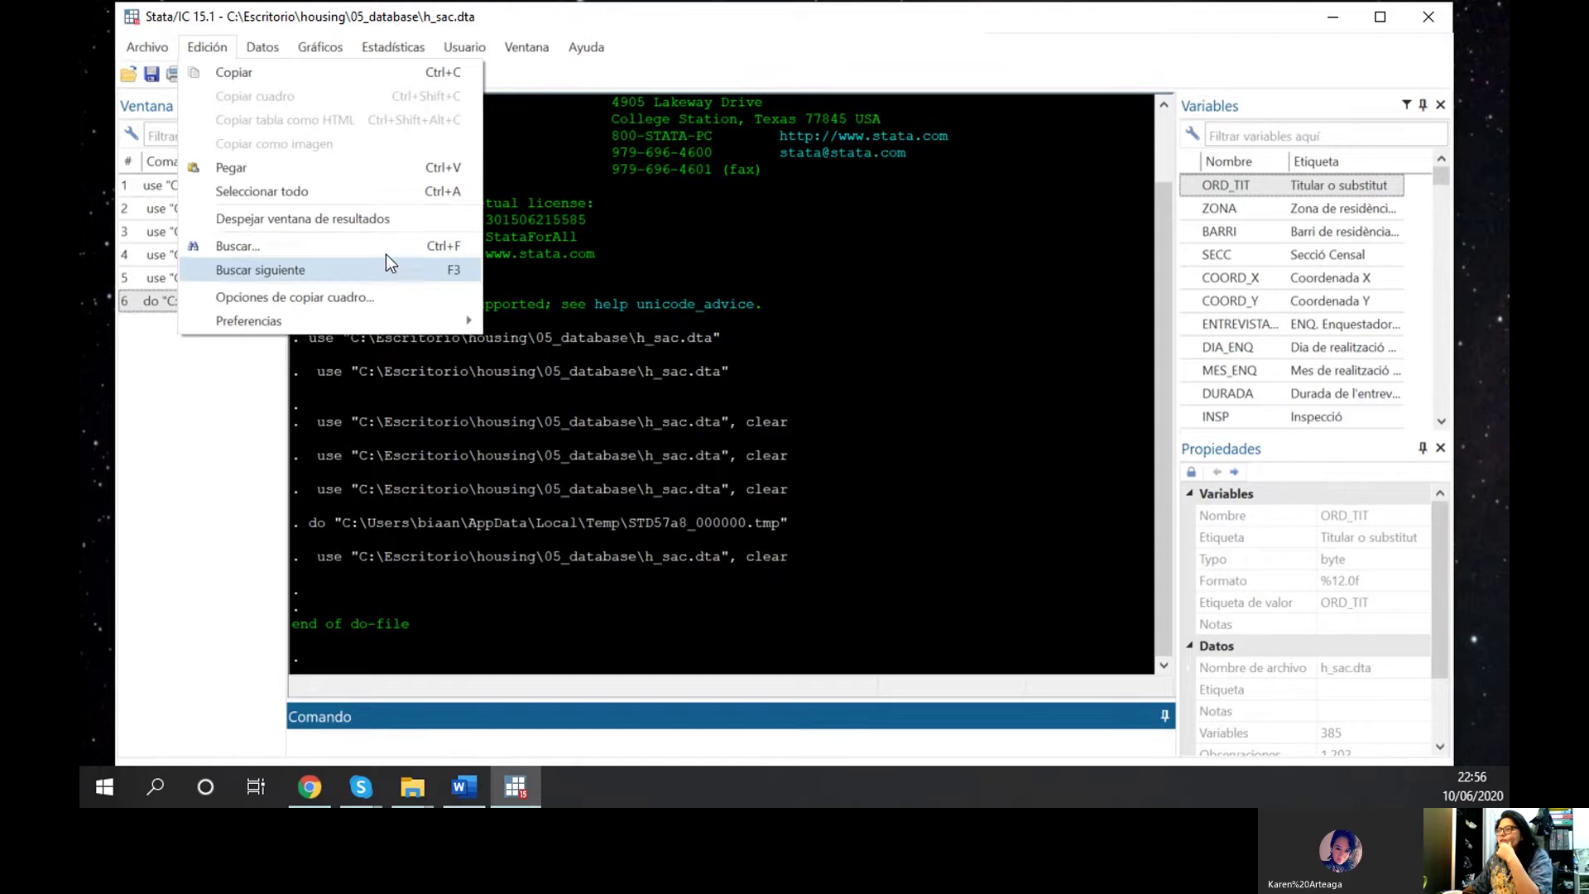
{"action": "mouse_move", "coordinate": [260, 50]}
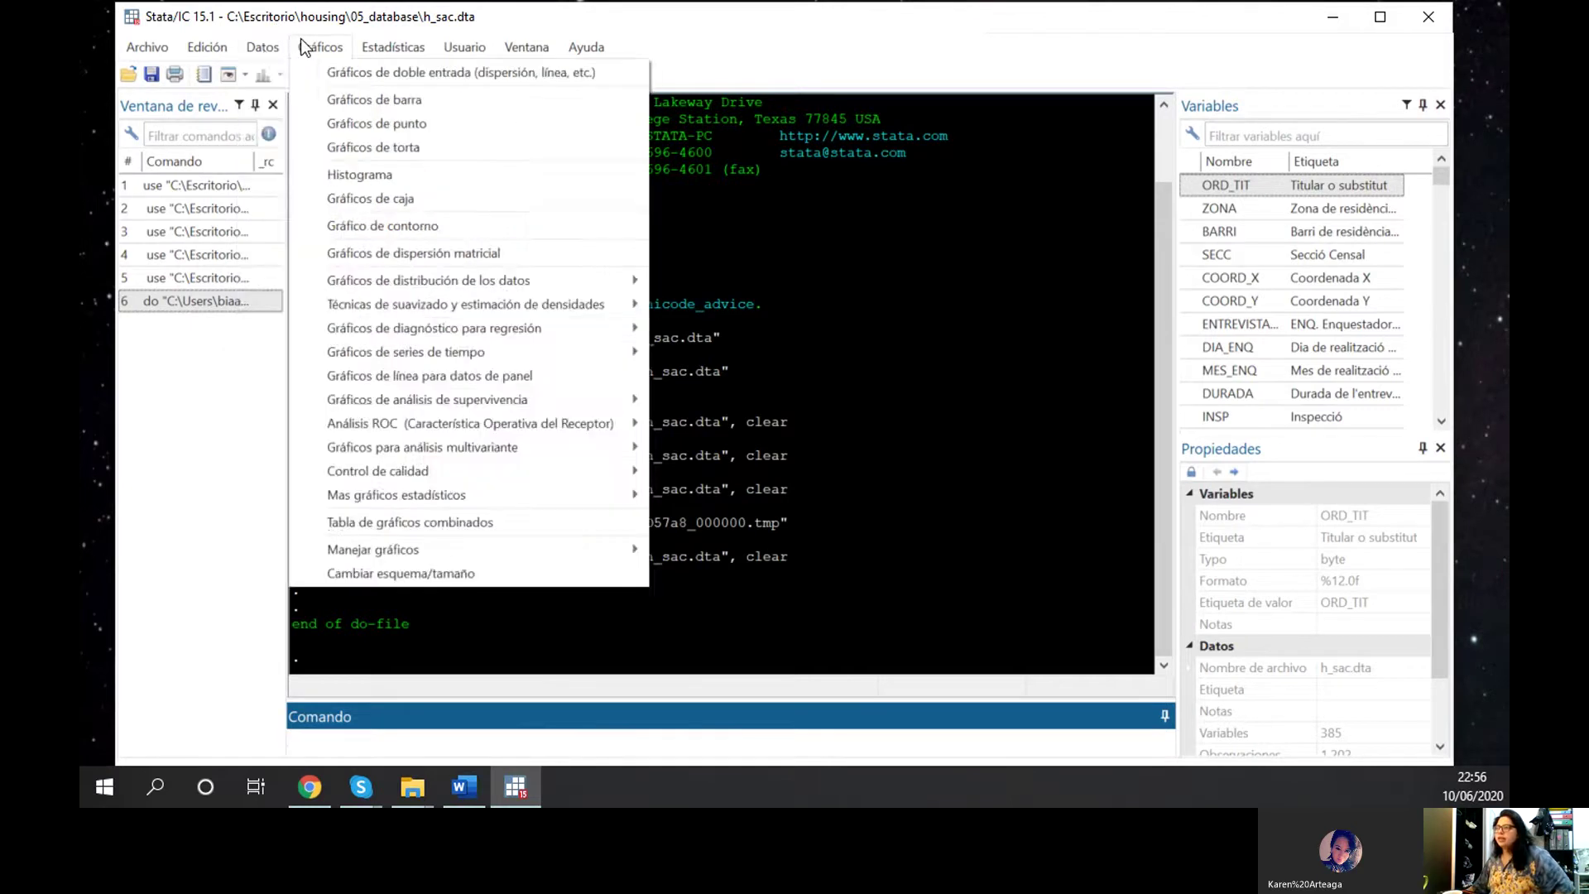
{"action": "left_click", "coordinate": [303, 47]}
{"action": "left_click", "coordinate": [313, 50]}
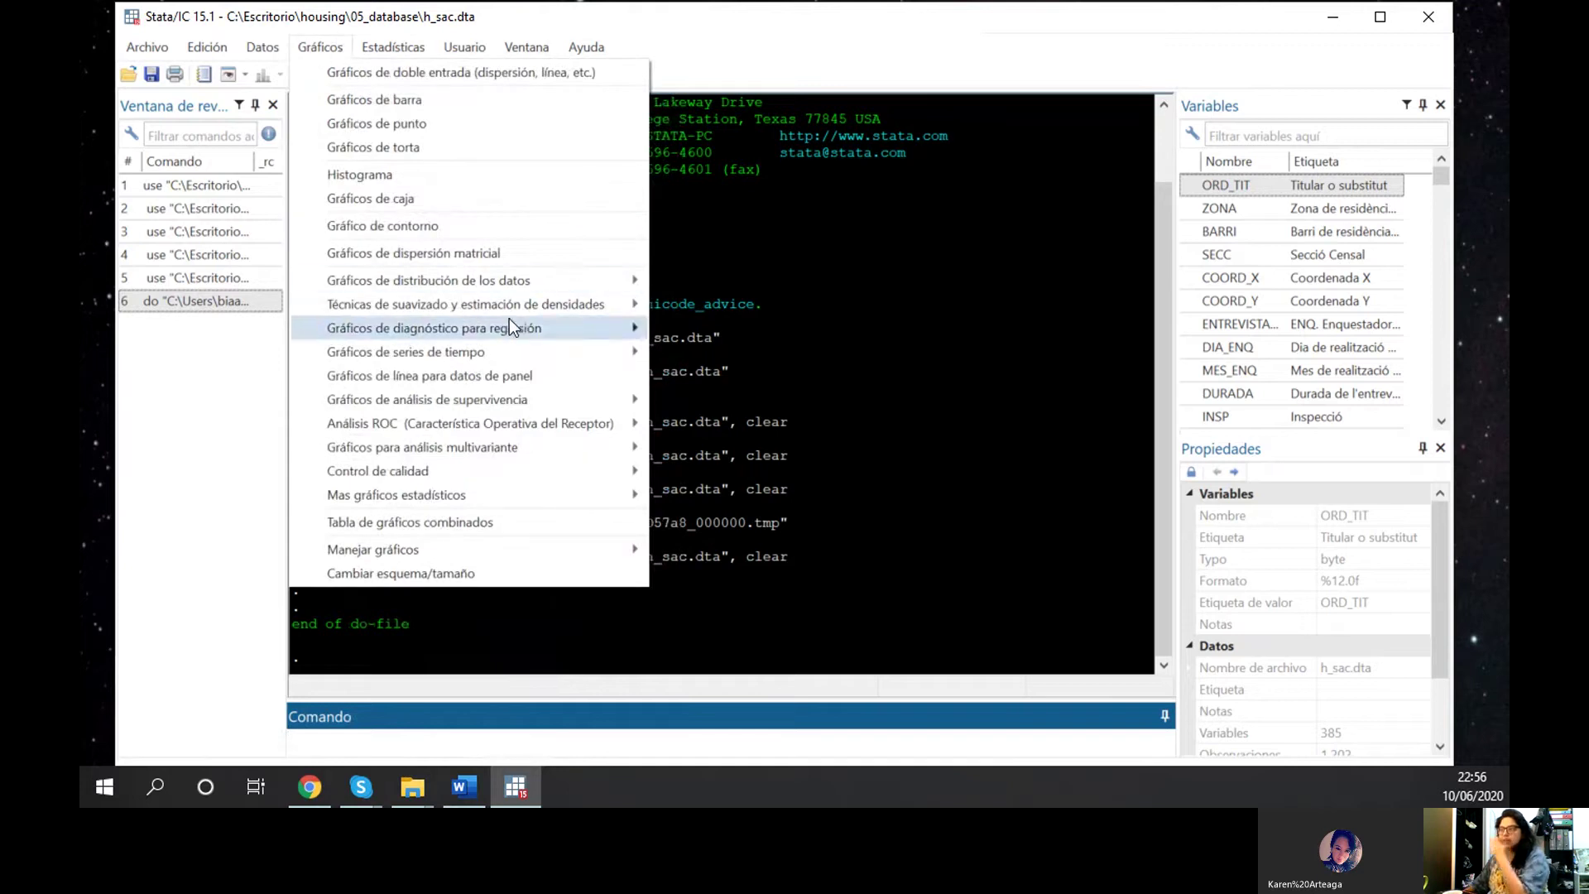
{"action": "mouse_move", "coordinate": [395, 56]}
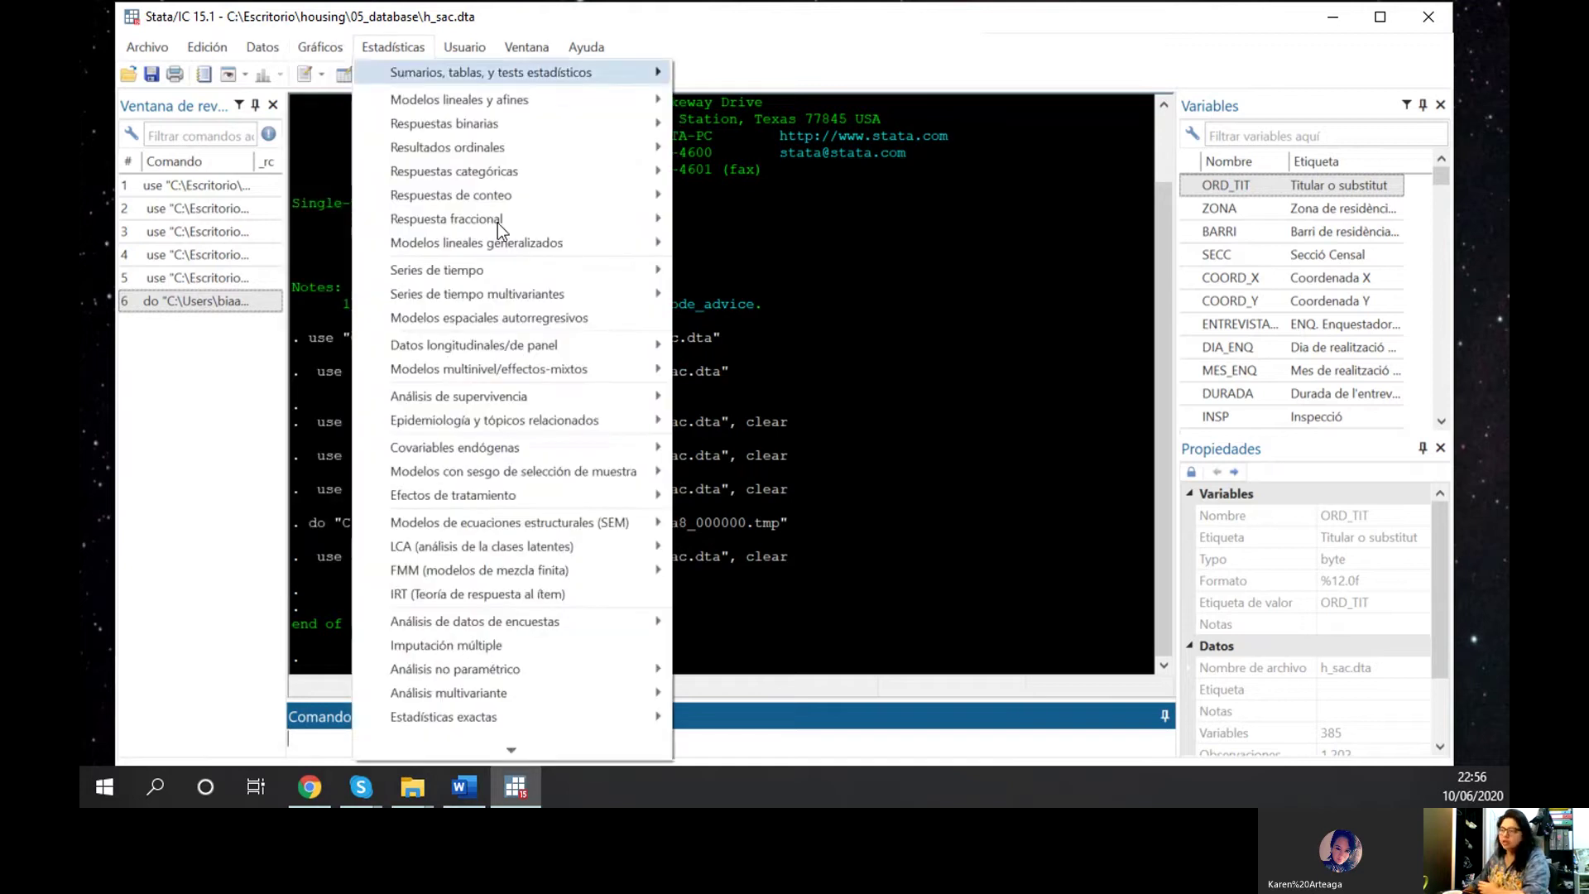
{"action": "mouse_move", "coordinate": [487, 75]}
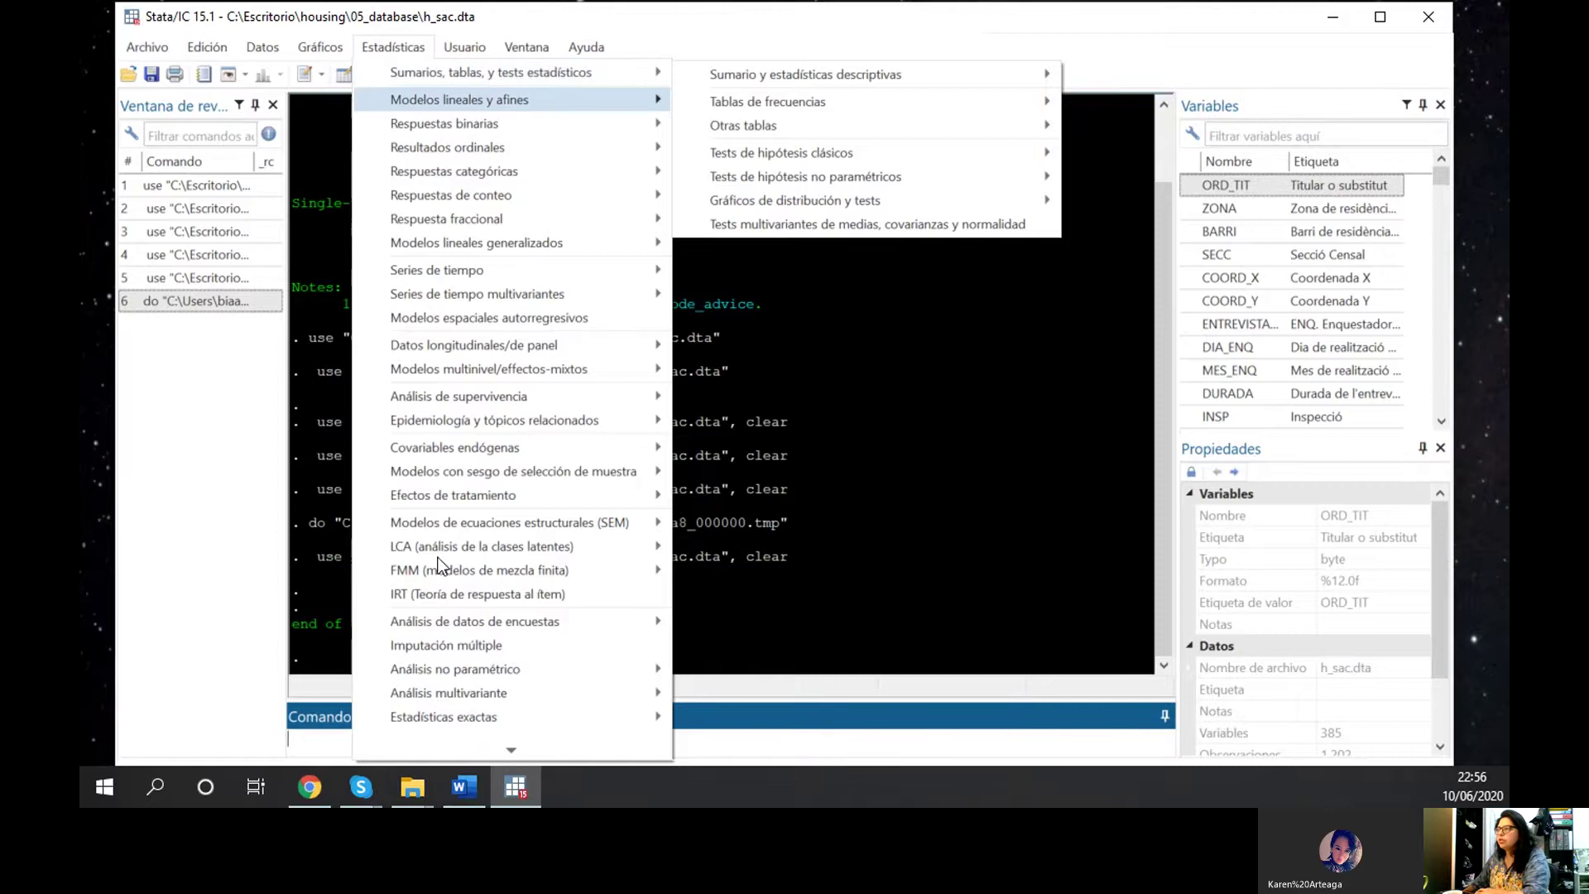
{"action": "mouse_move", "coordinate": [435, 101]}
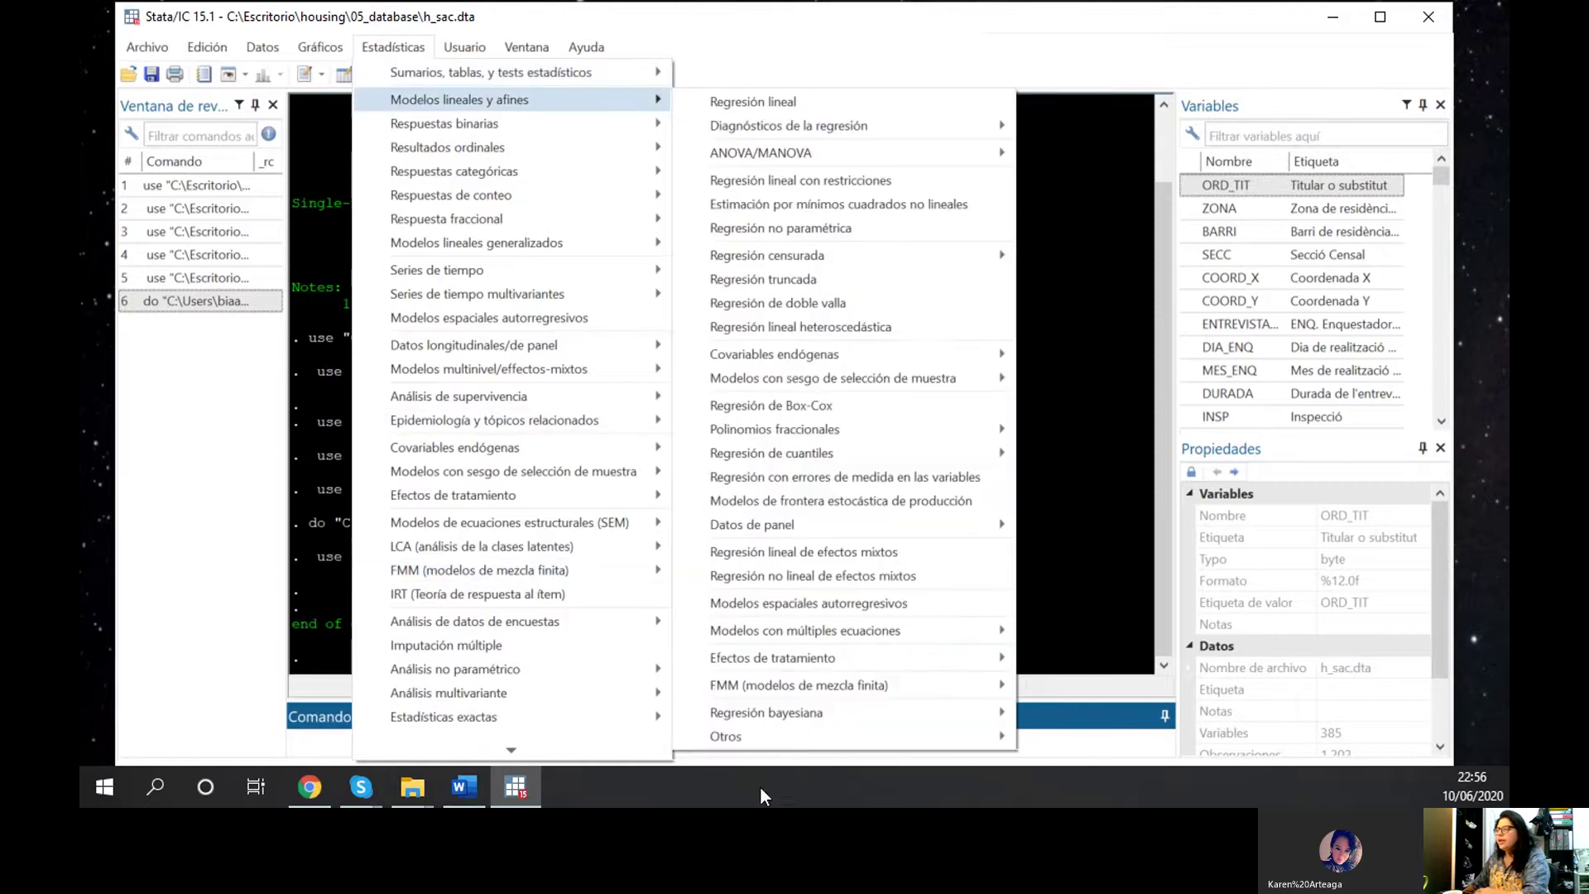
{"action": "left_click", "coordinate": [1124, 731]}
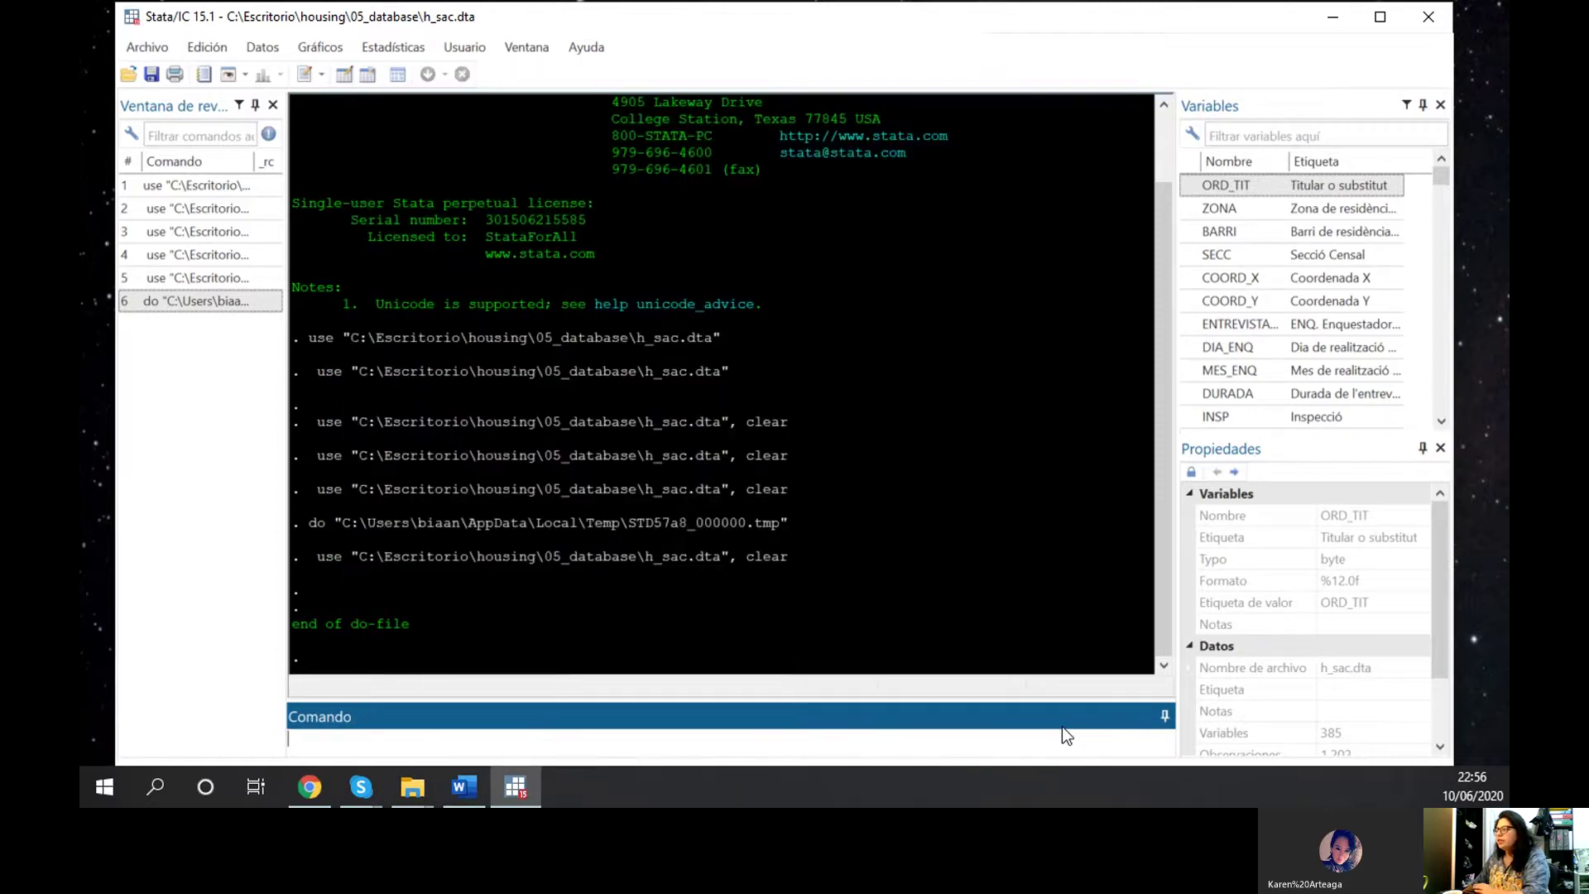
Start a new do-file and open the existing do-file 00_housing_depuration from the housing\02_sintaxi folder
{"action": "left_click", "coordinate": [305, 70]}
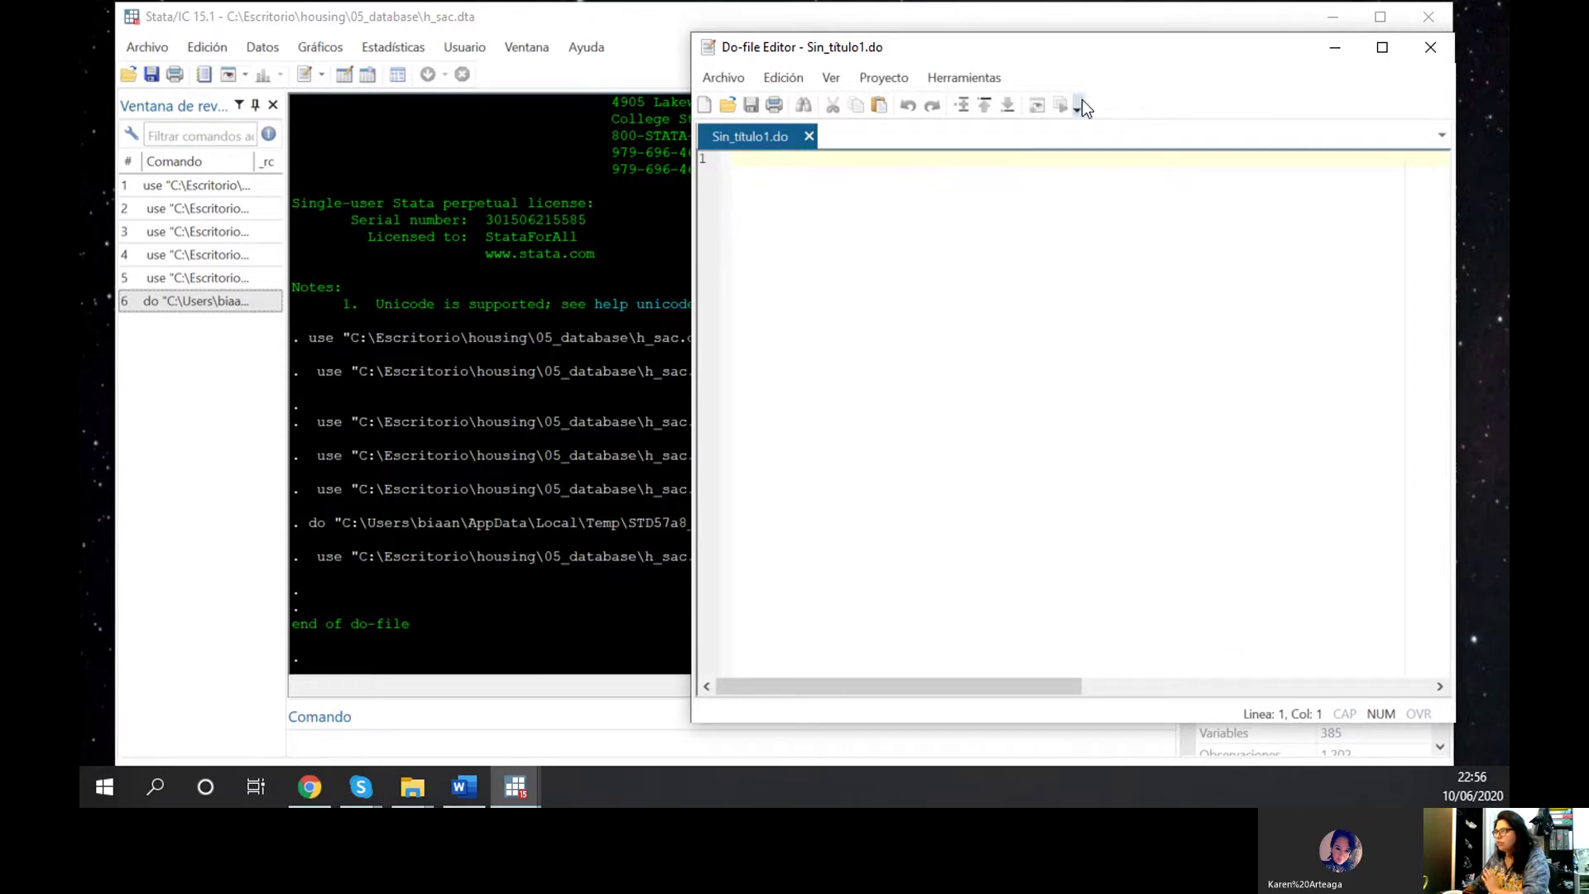
{"action": "left_click_drag", "start_coordinate": [1023, 44], "coordinate": [980, 43]}
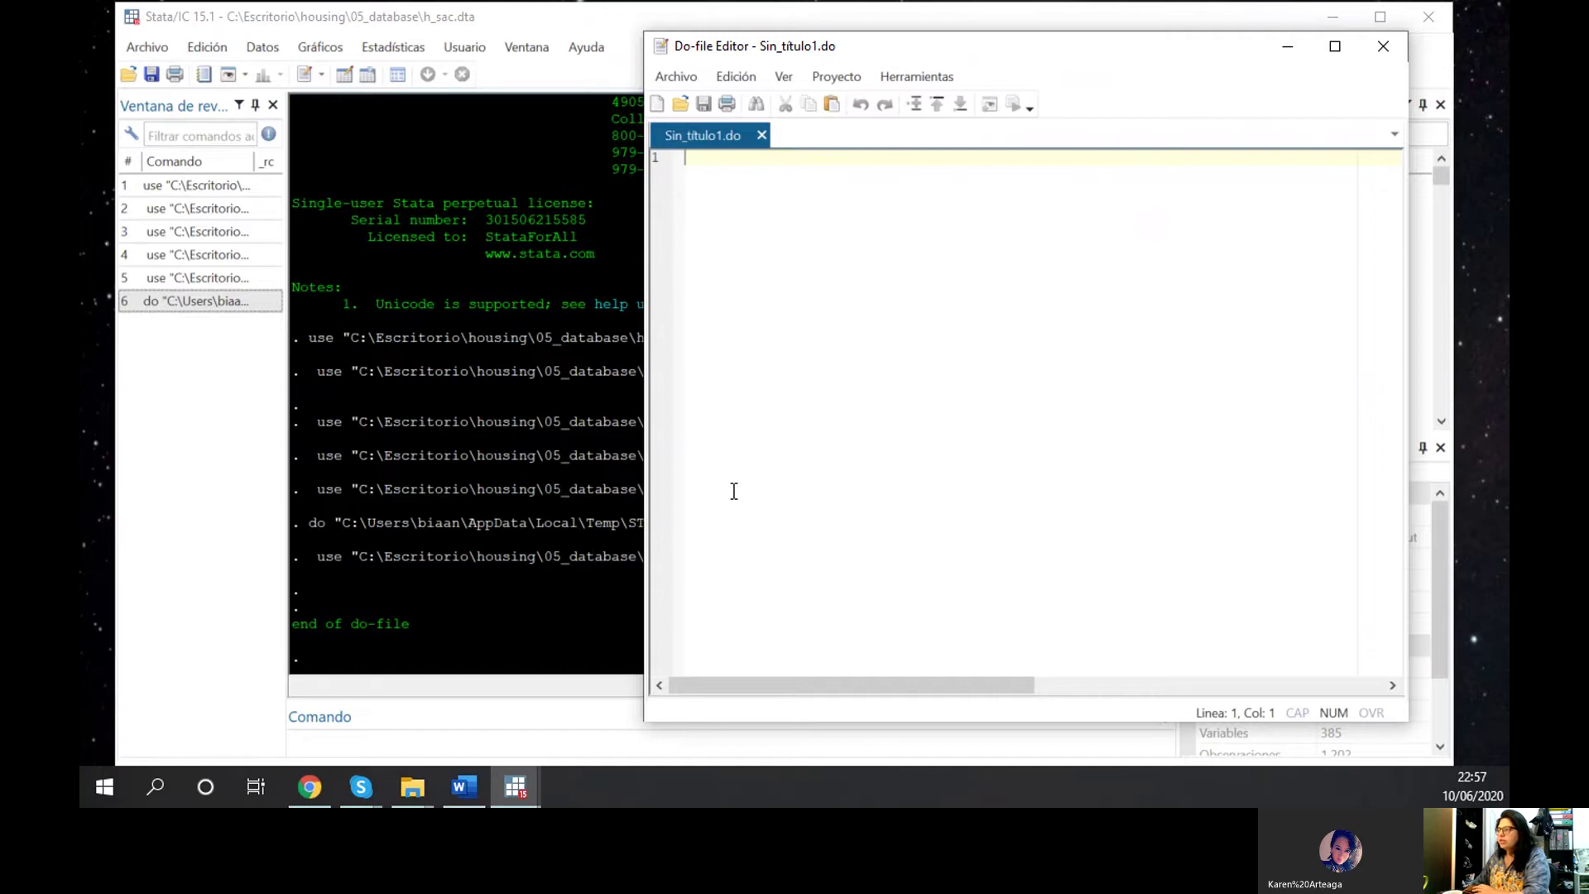
{"action": "left_click", "coordinate": [680, 104]}
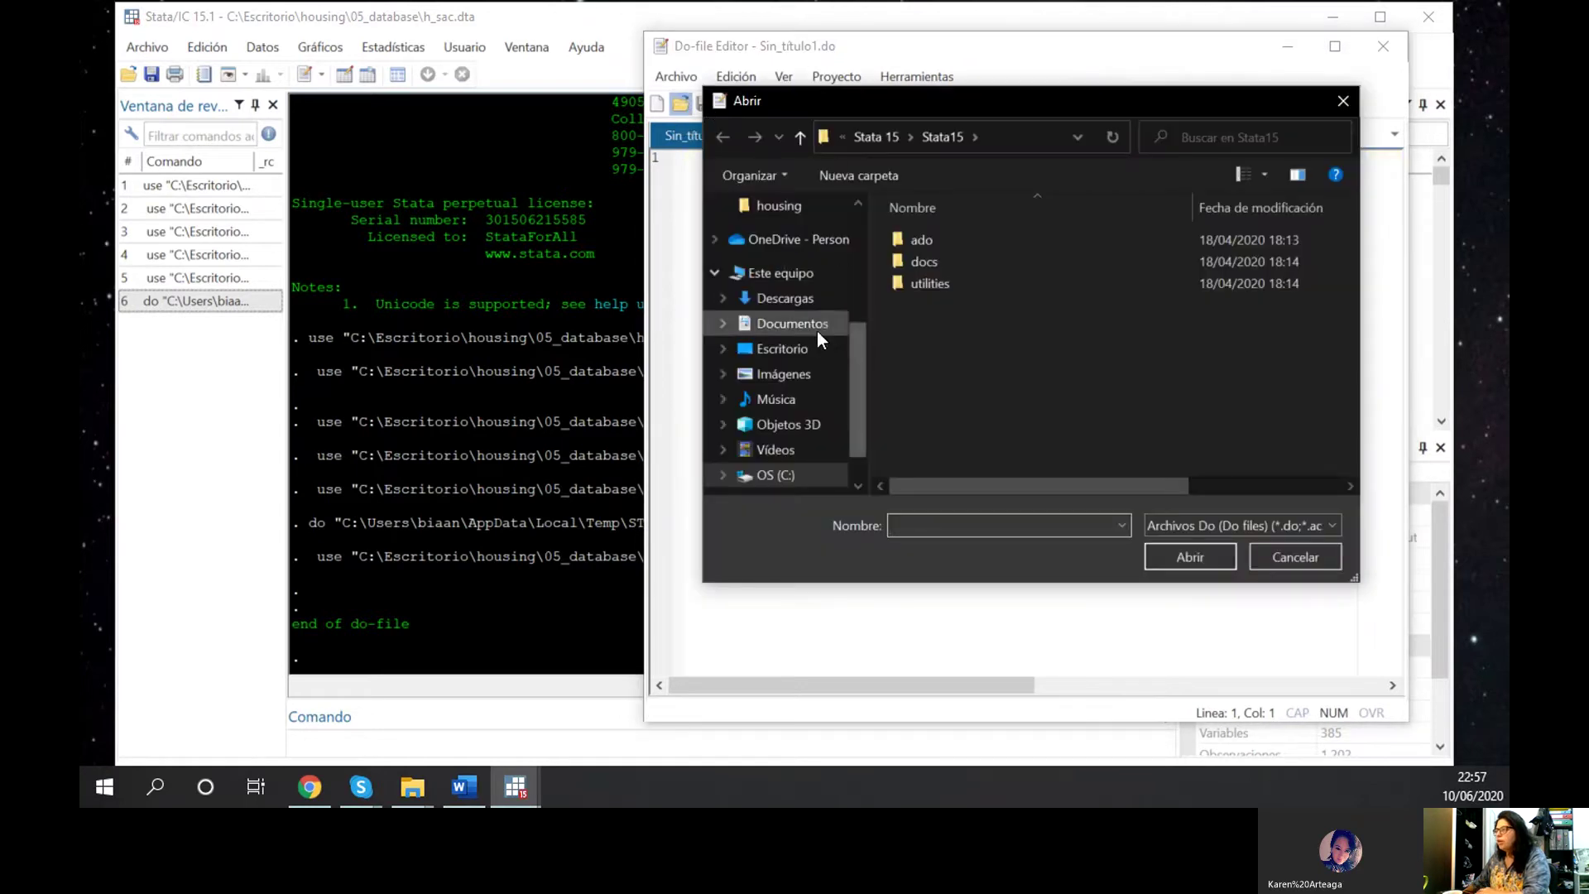
{"action": "scroll", "coordinate": [816, 331], "scroll_direction": "up", "scroll_amount": 2}
{"action": "left_click", "coordinate": [797, 282]}
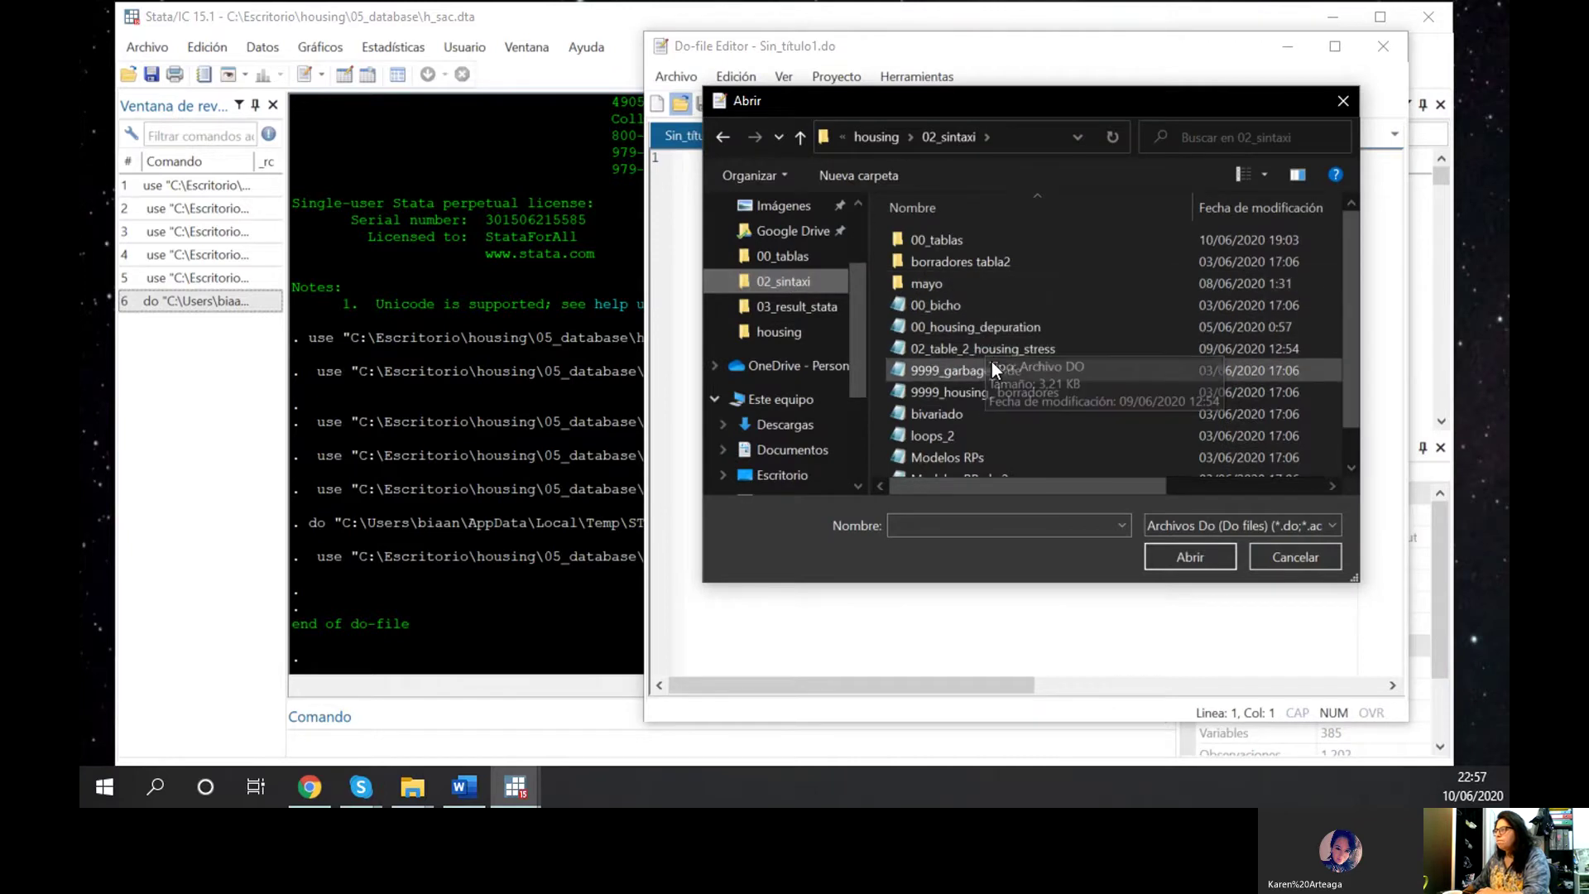
{"action": "left_click", "coordinate": [1004, 328]}
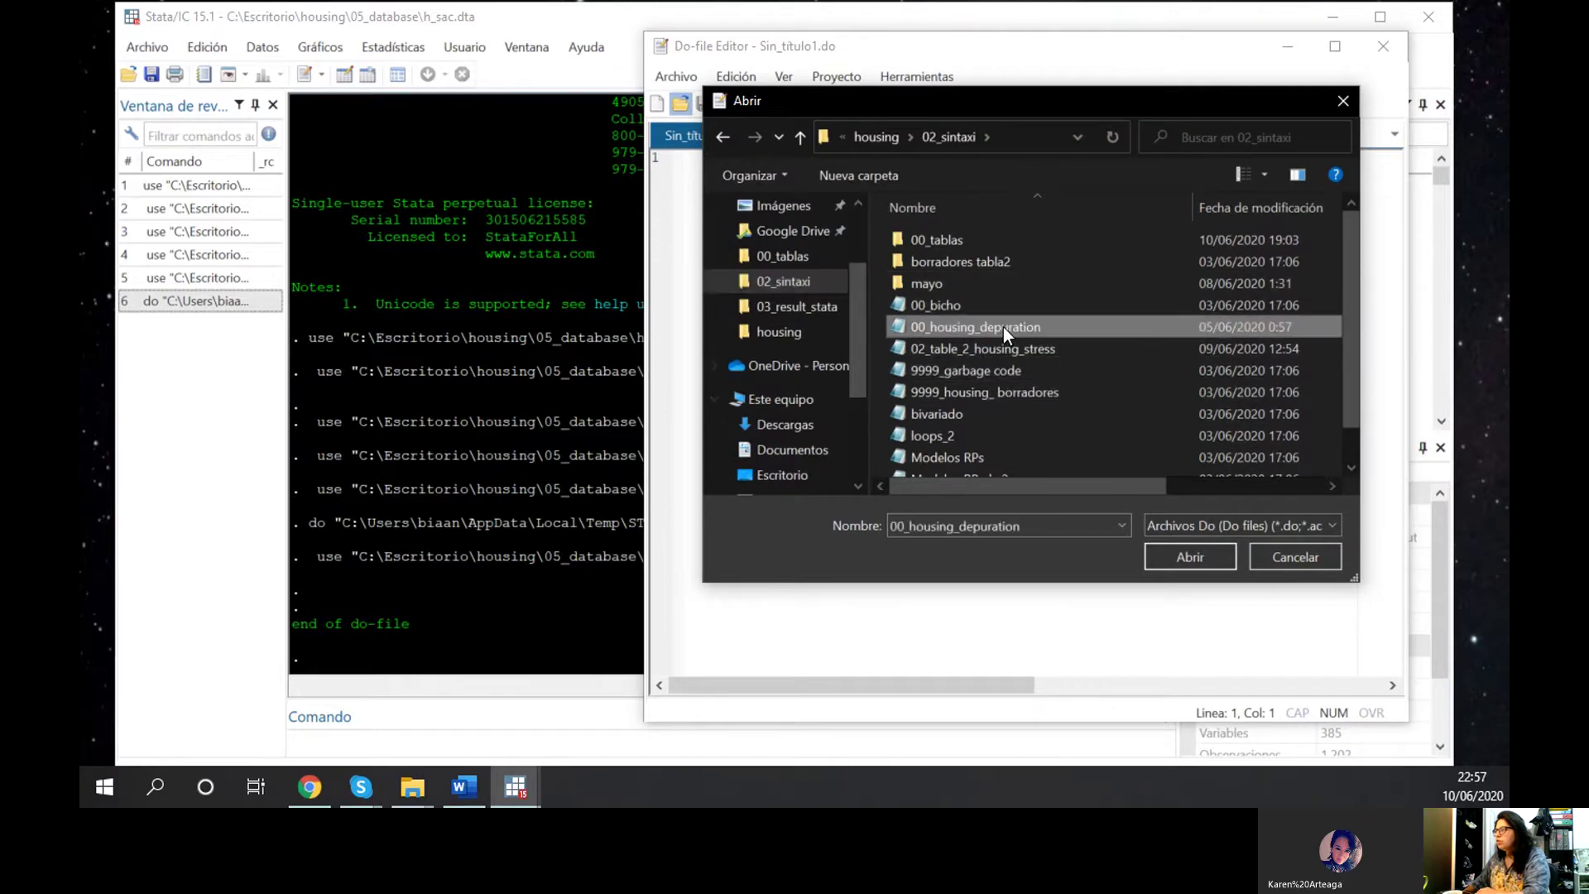
{"action": "double_click", "coordinate": [1004, 327]}
Examine the use command, the commented-out description of the analysis steps, and the variable recoding code in the opened do-file
{"action": "left_click", "coordinate": [920, 281]}
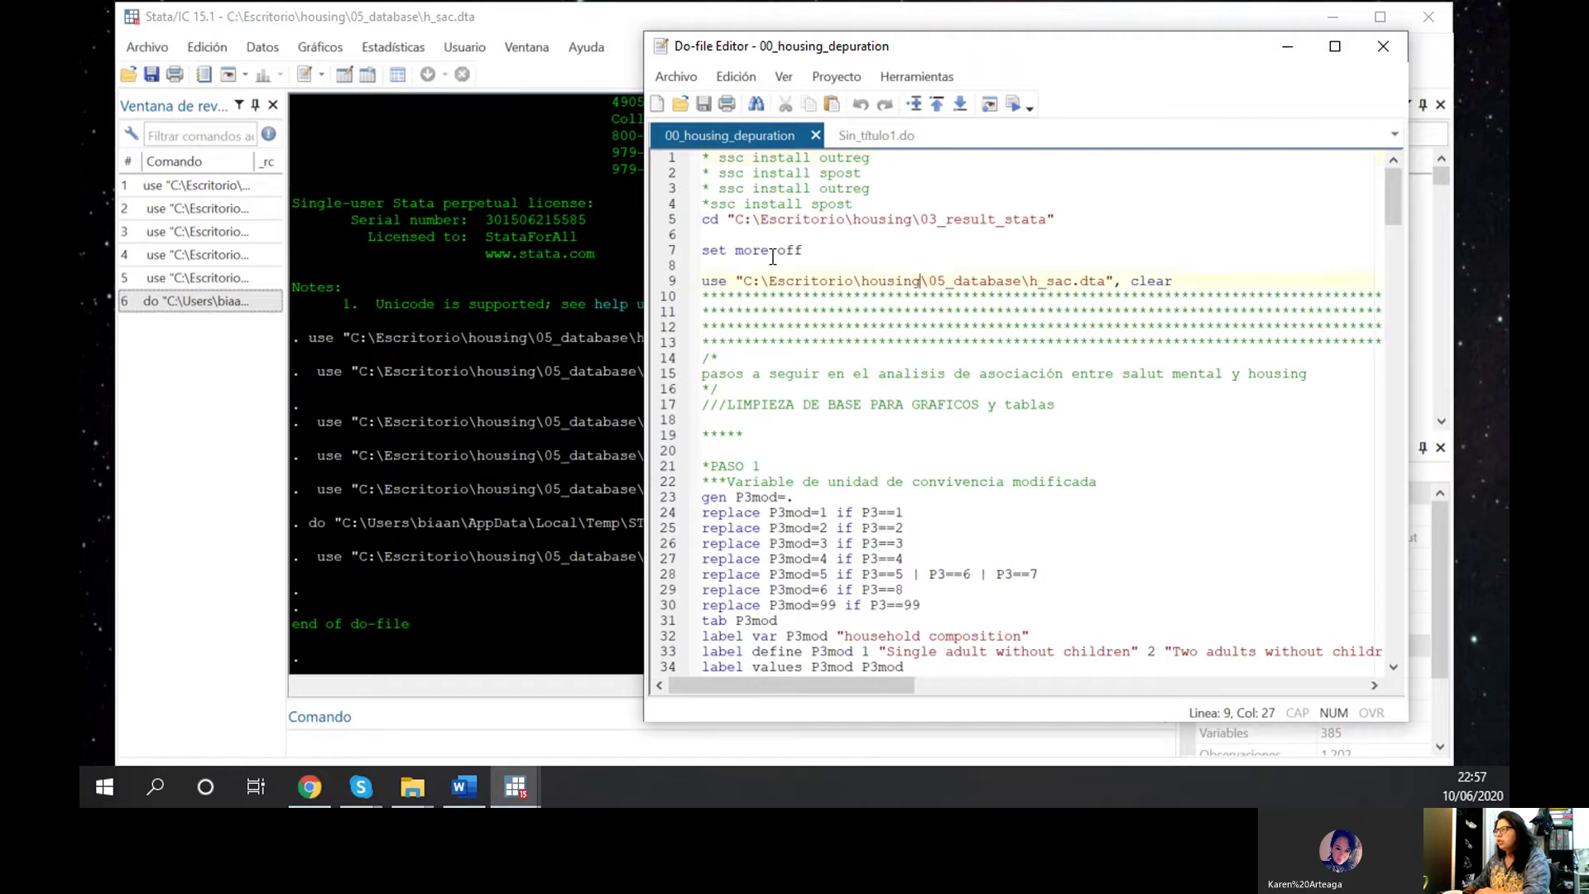
{"action": "scroll", "coordinate": [773, 257], "scroll_direction": "down", "scroll_amount": 2}
{"action": "scroll", "coordinate": [749, 232], "scroll_direction": "up", "scroll_amount": 2}
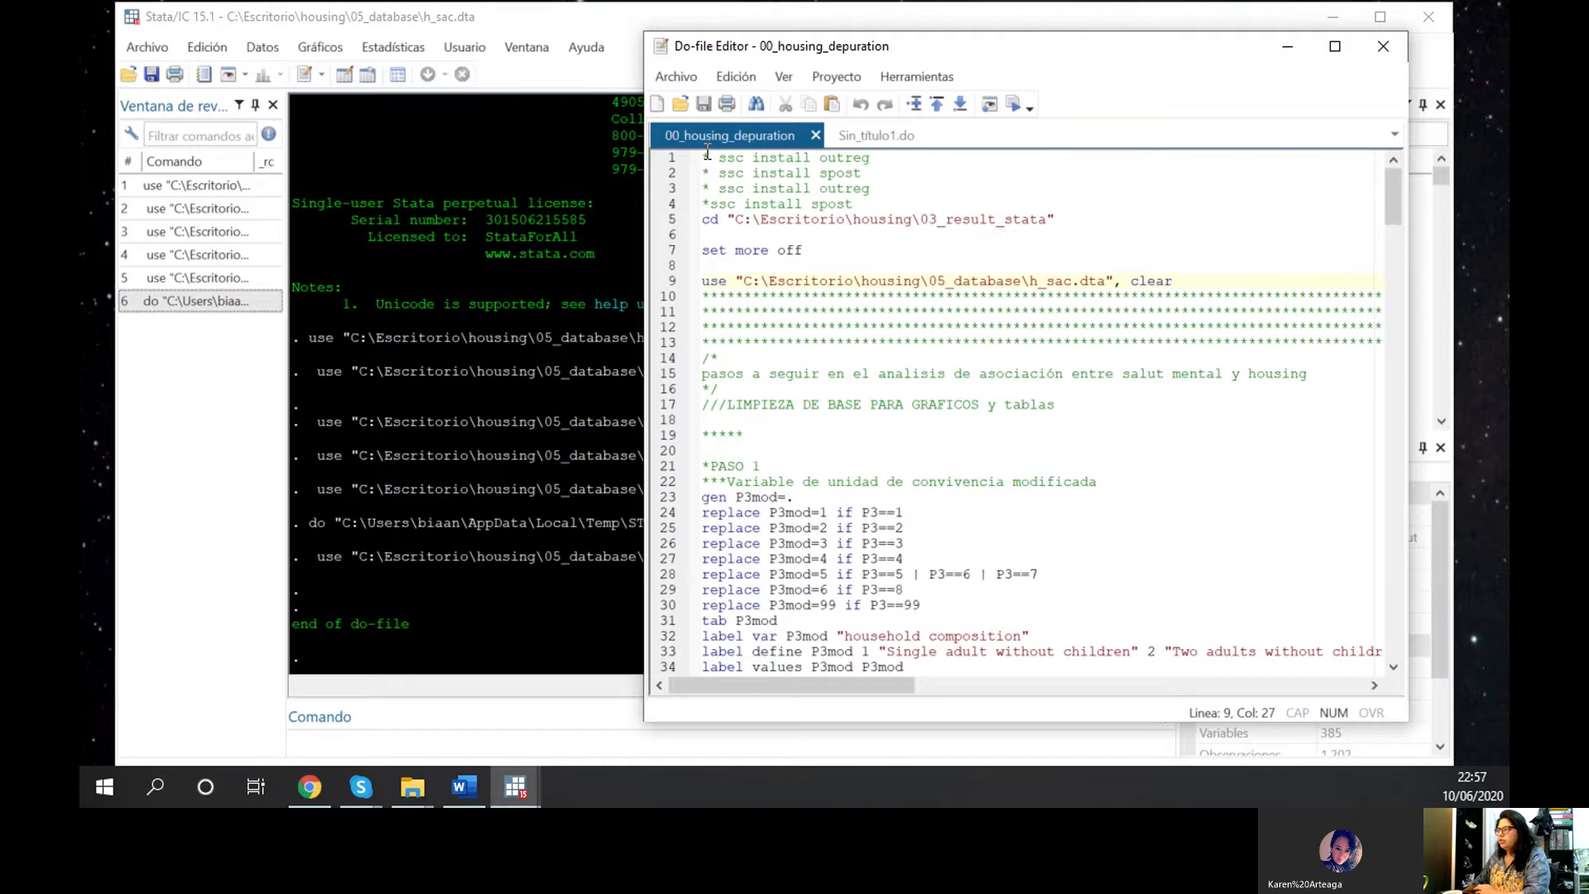
{"action": "left_click_drag", "start_coordinate": [705, 373], "coordinate": [797, 385]}
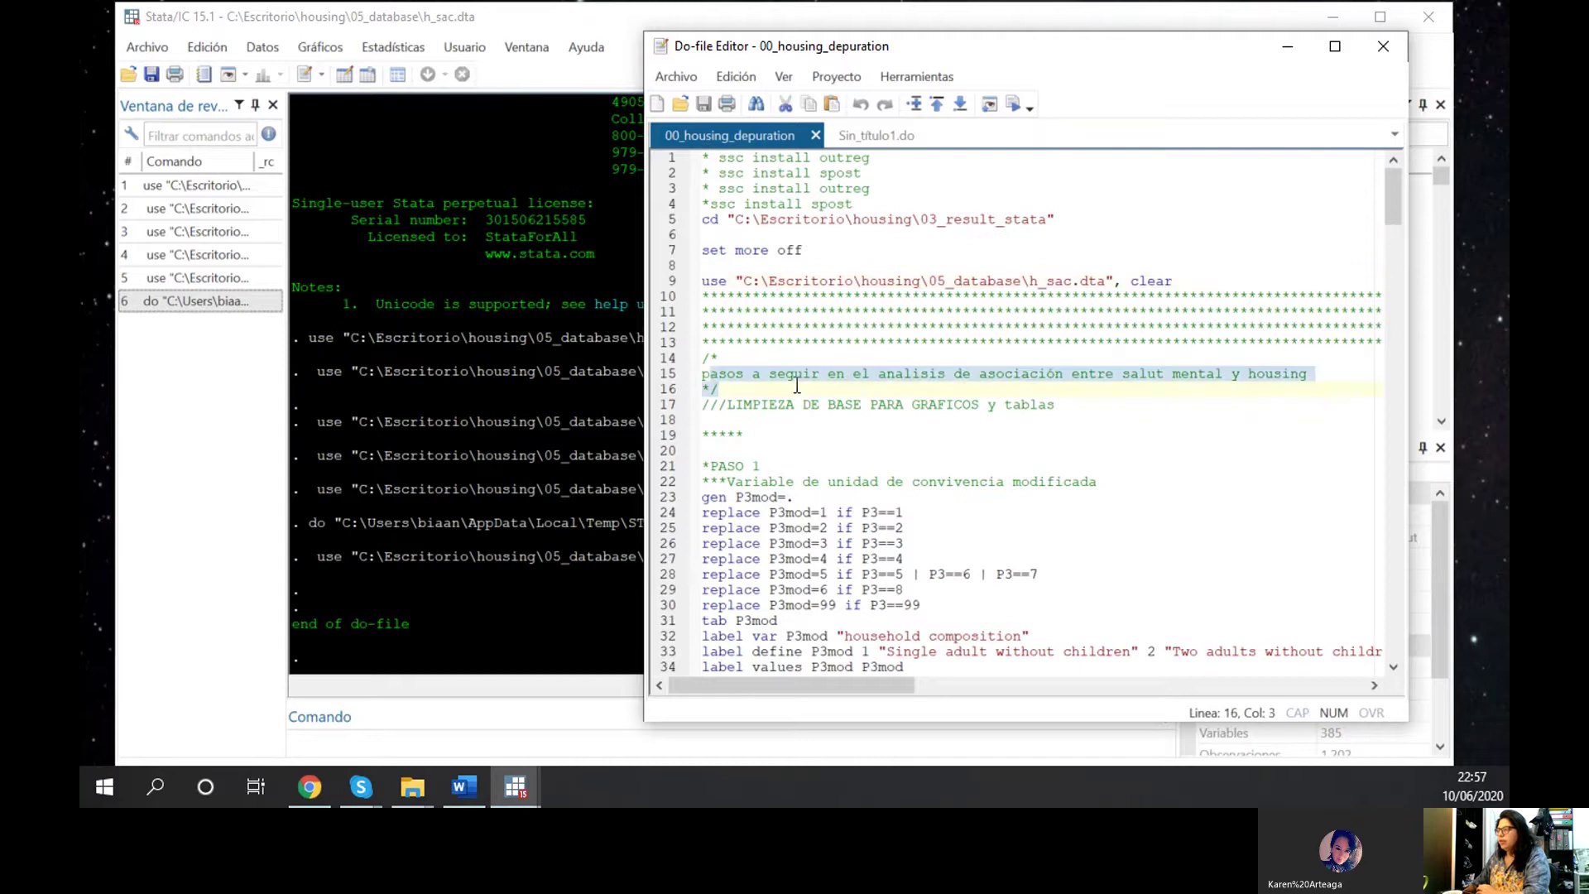
{"action": "left_click_drag", "start_coordinate": [751, 287], "coordinate": [792, 294]}
{"action": "left_click", "coordinate": [718, 282]}
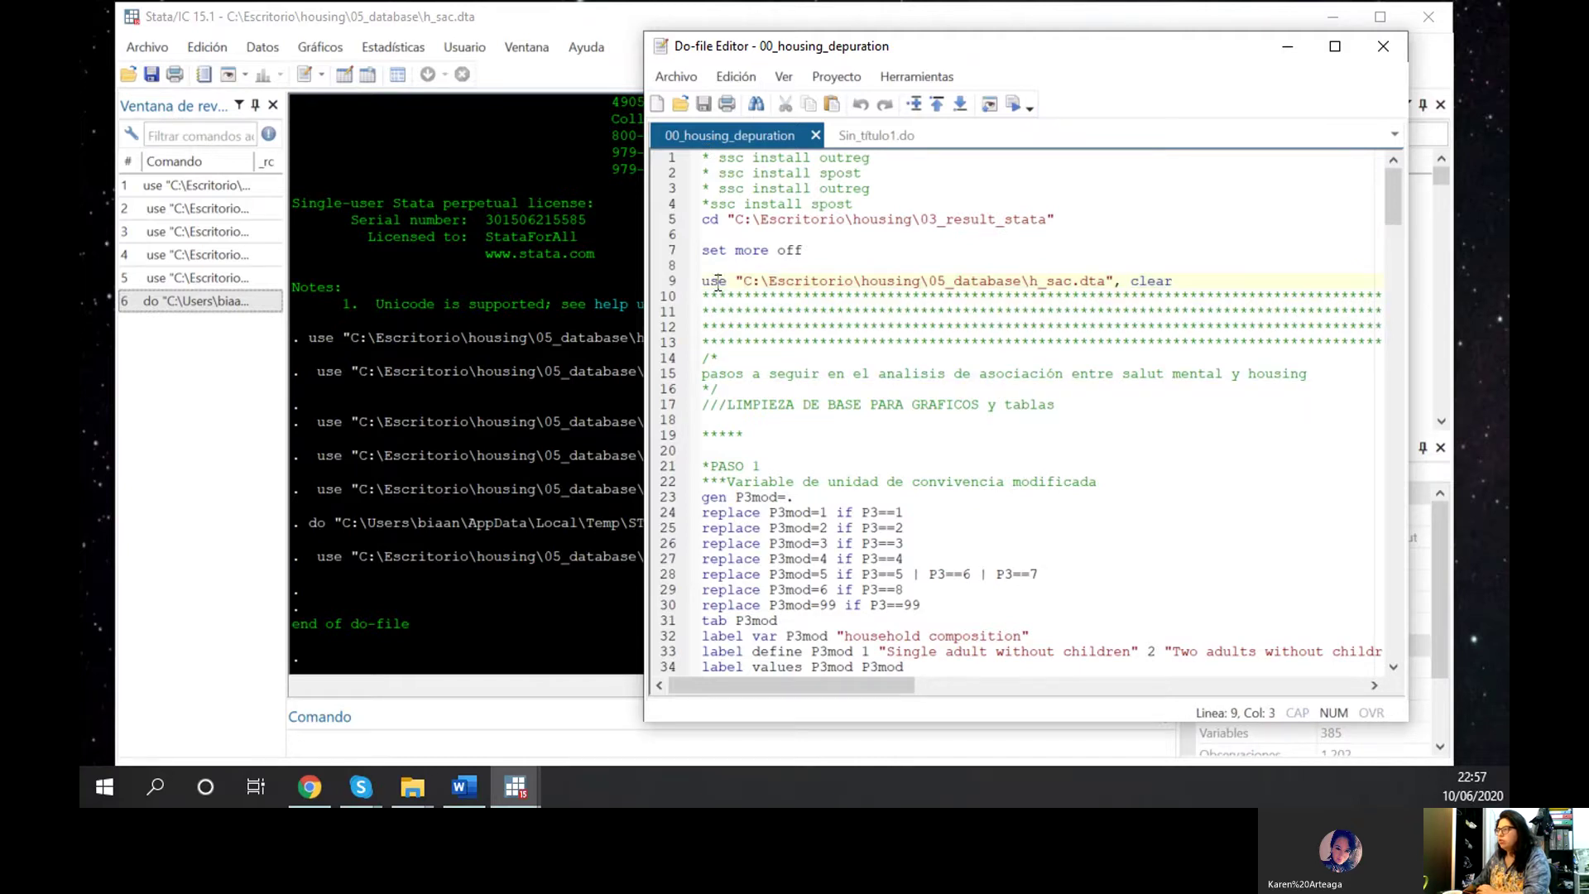
{"action": "scroll", "coordinate": [789, 345], "scroll_direction": "down", "scroll_amount": 12}
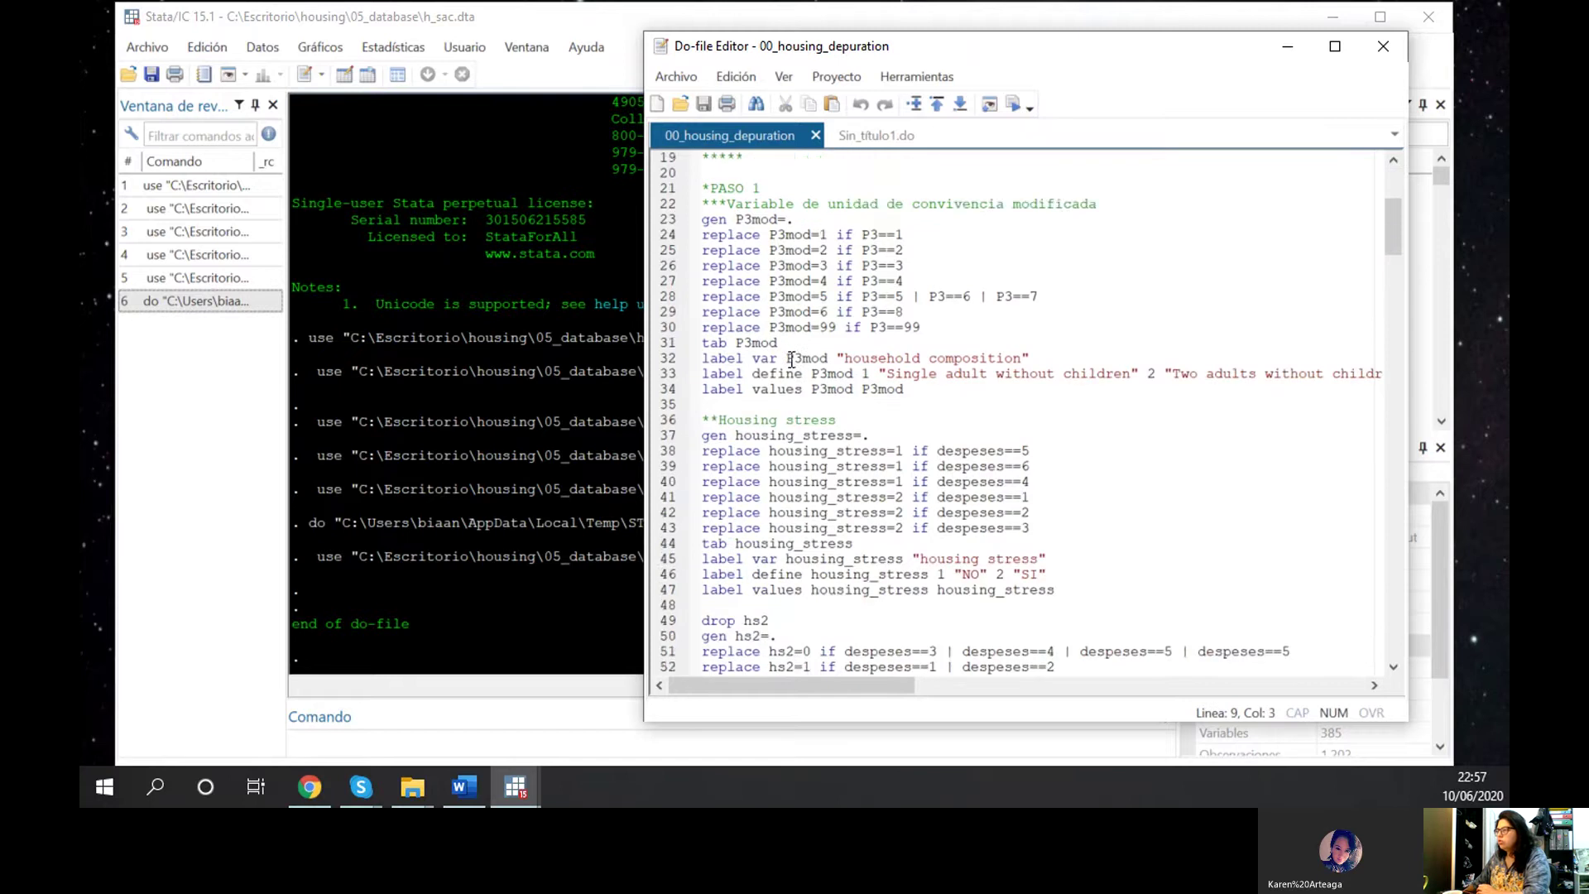
{"action": "scroll", "coordinate": [790, 361], "scroll_direction": "up", "scroll_amount": 12}
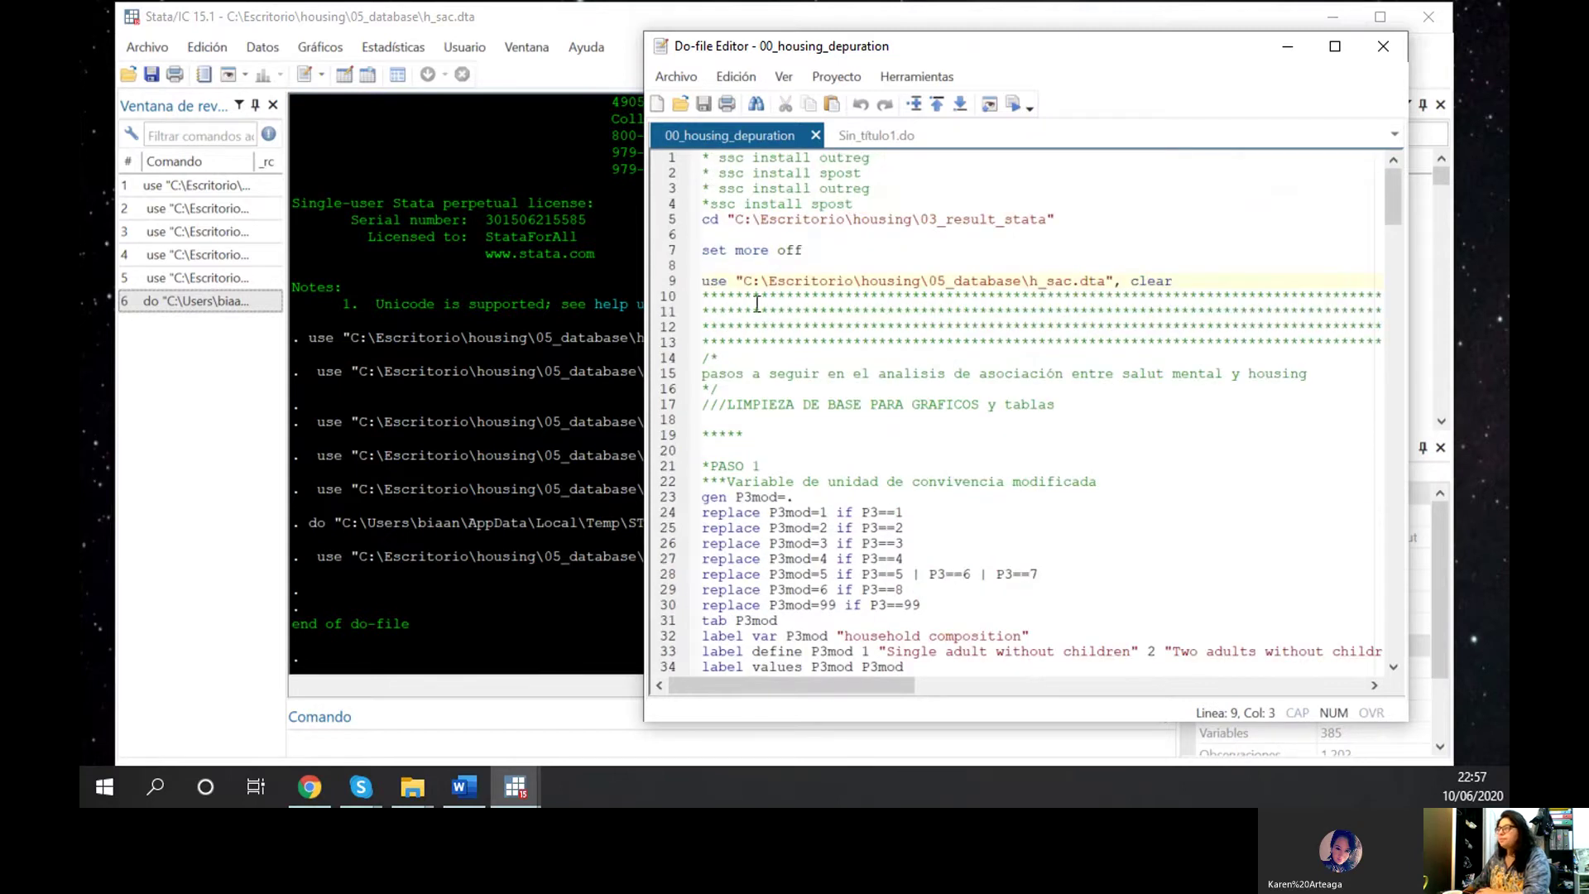
{"action": "left_click", "coordinate": [750, 265]}
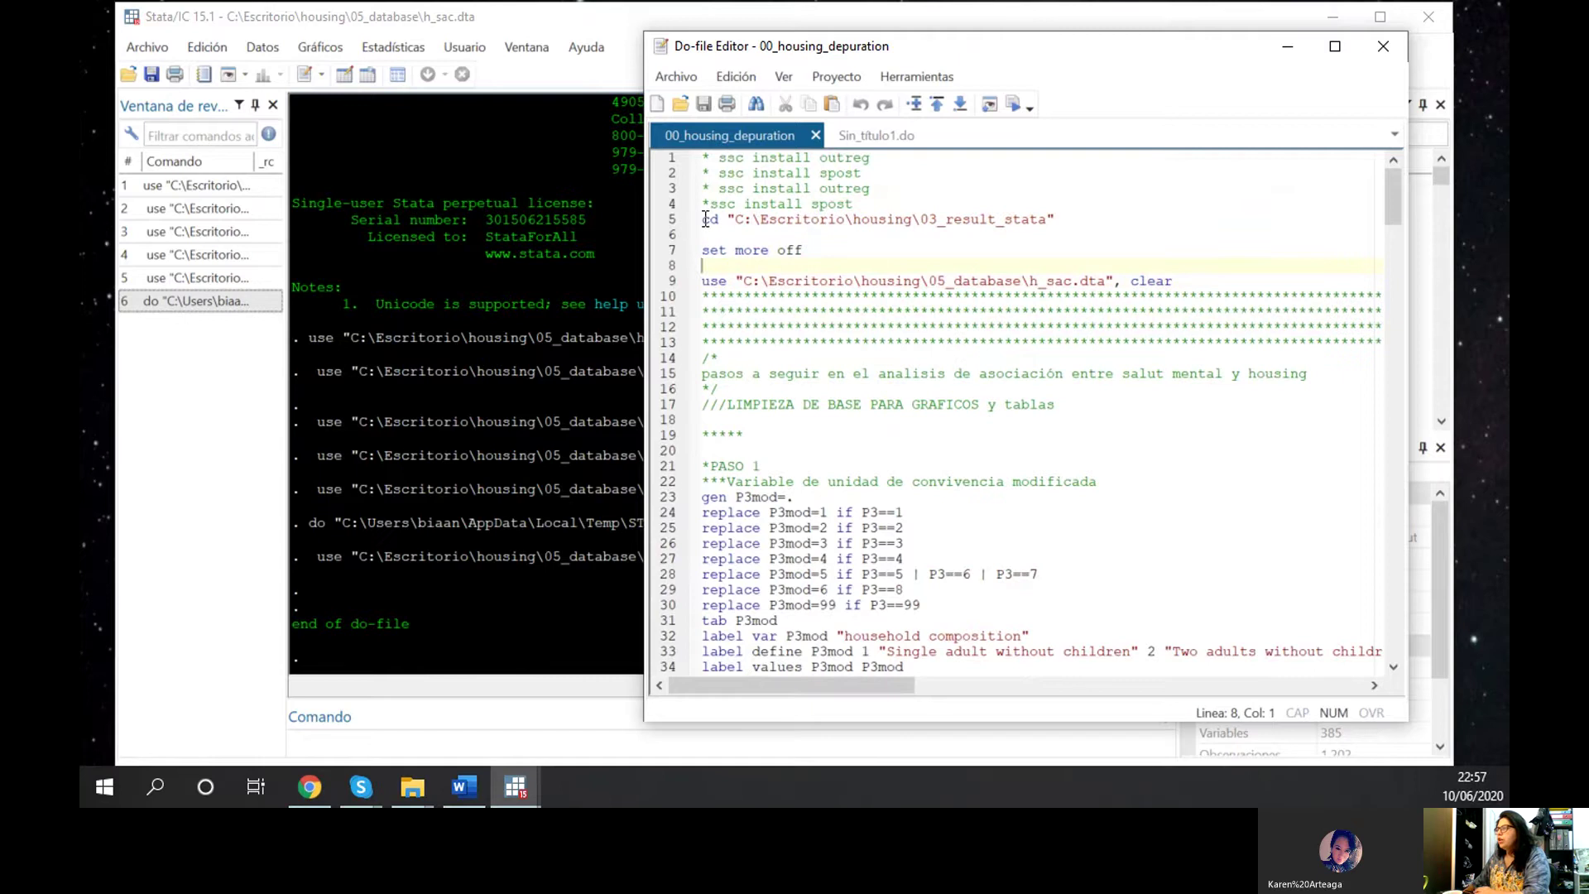
Insert two blank lines after the last ssc install comment, above the cd command
{"action": "left_click", "coordinate": [894, 207]}
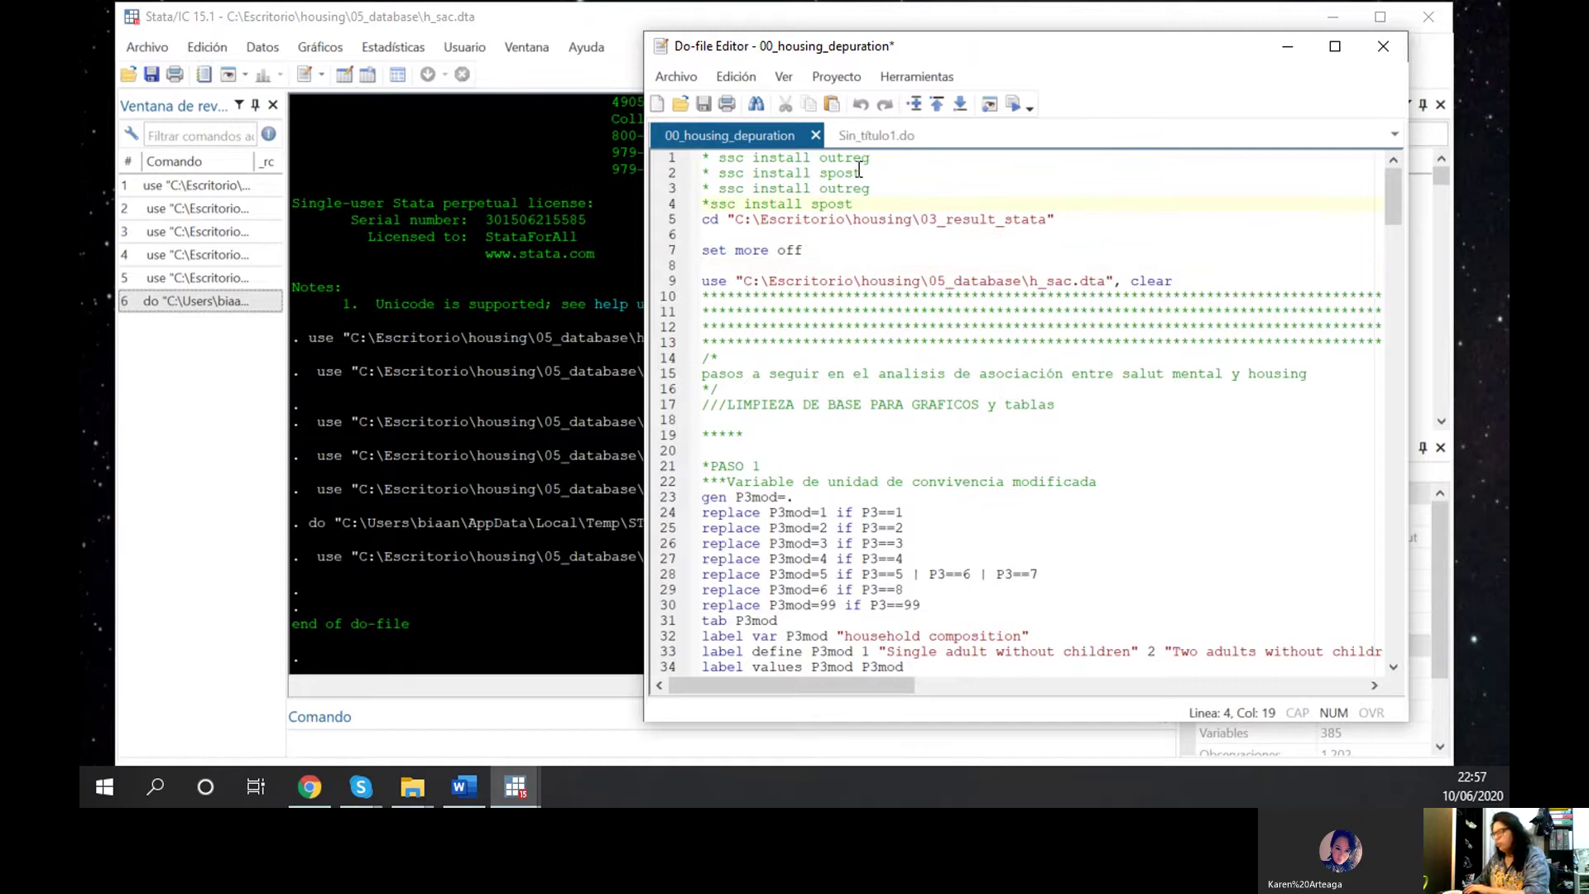
{"action": "key", "text": "Return"}
{"action": "key", "text": "Return"}
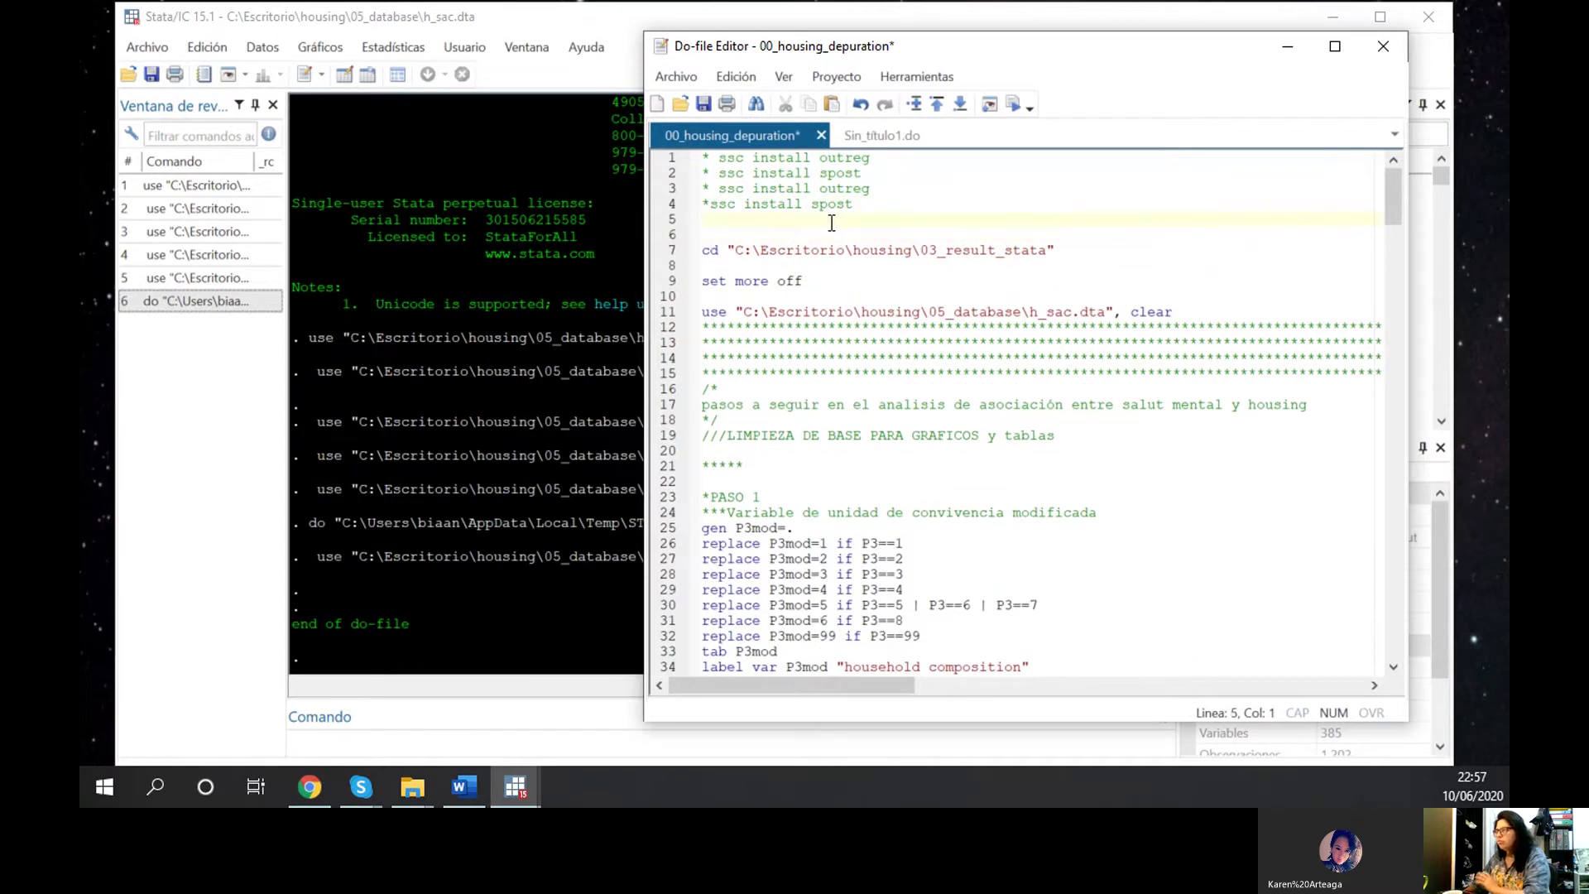
Add the header lines "Nombre:", "fecha:" and "tema:" directly below the ssc install comments
{"action": "left_click", "coordinate": [837, 222]}
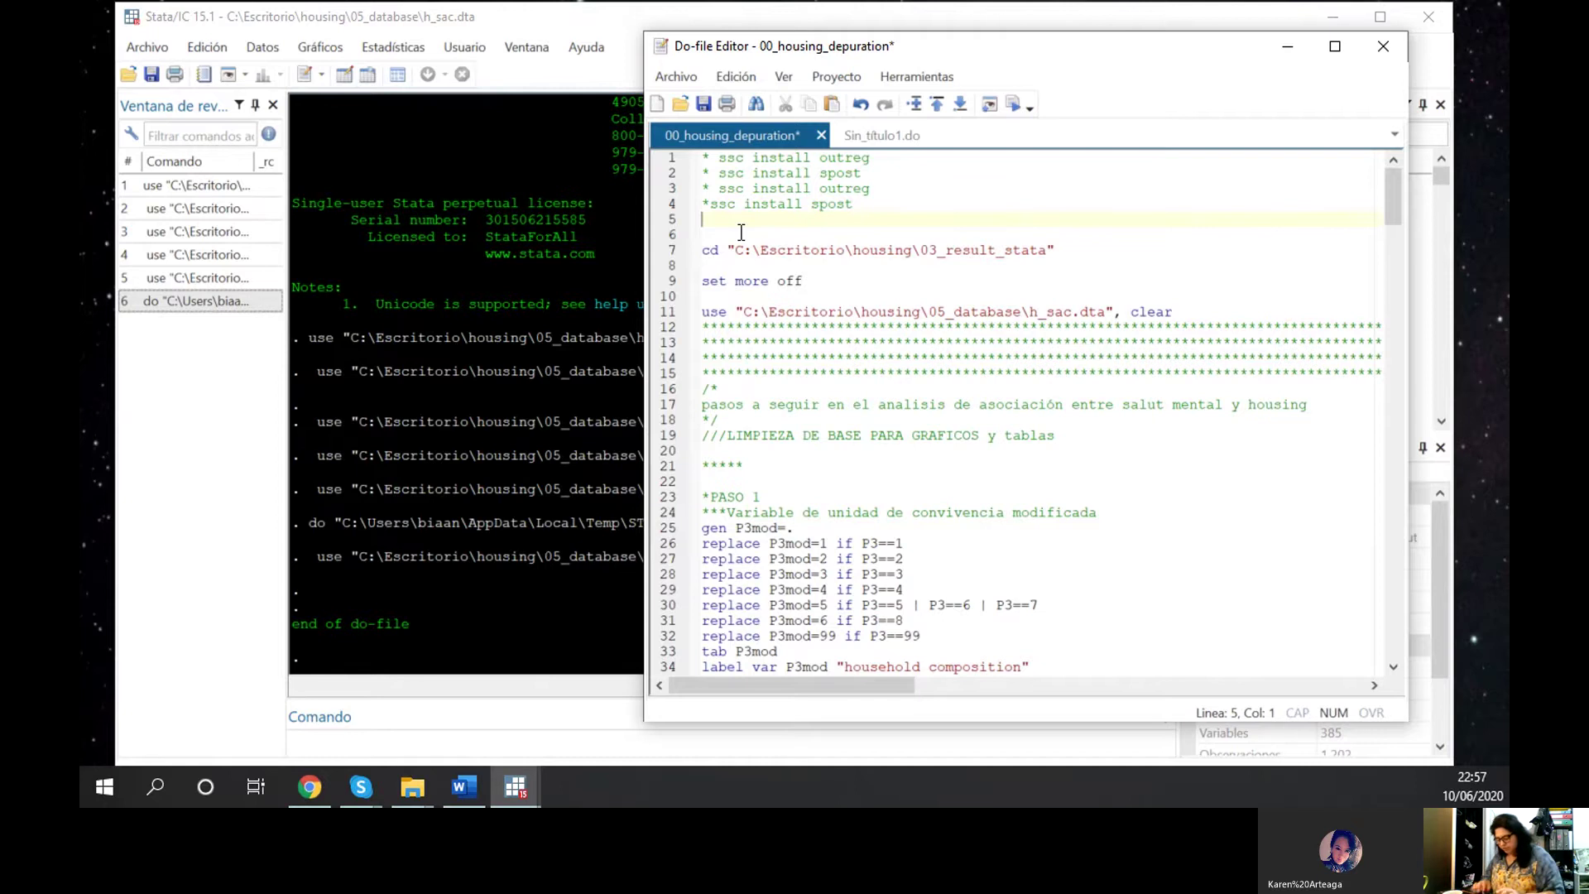
{"action": "type", "text": "NOmbre"}
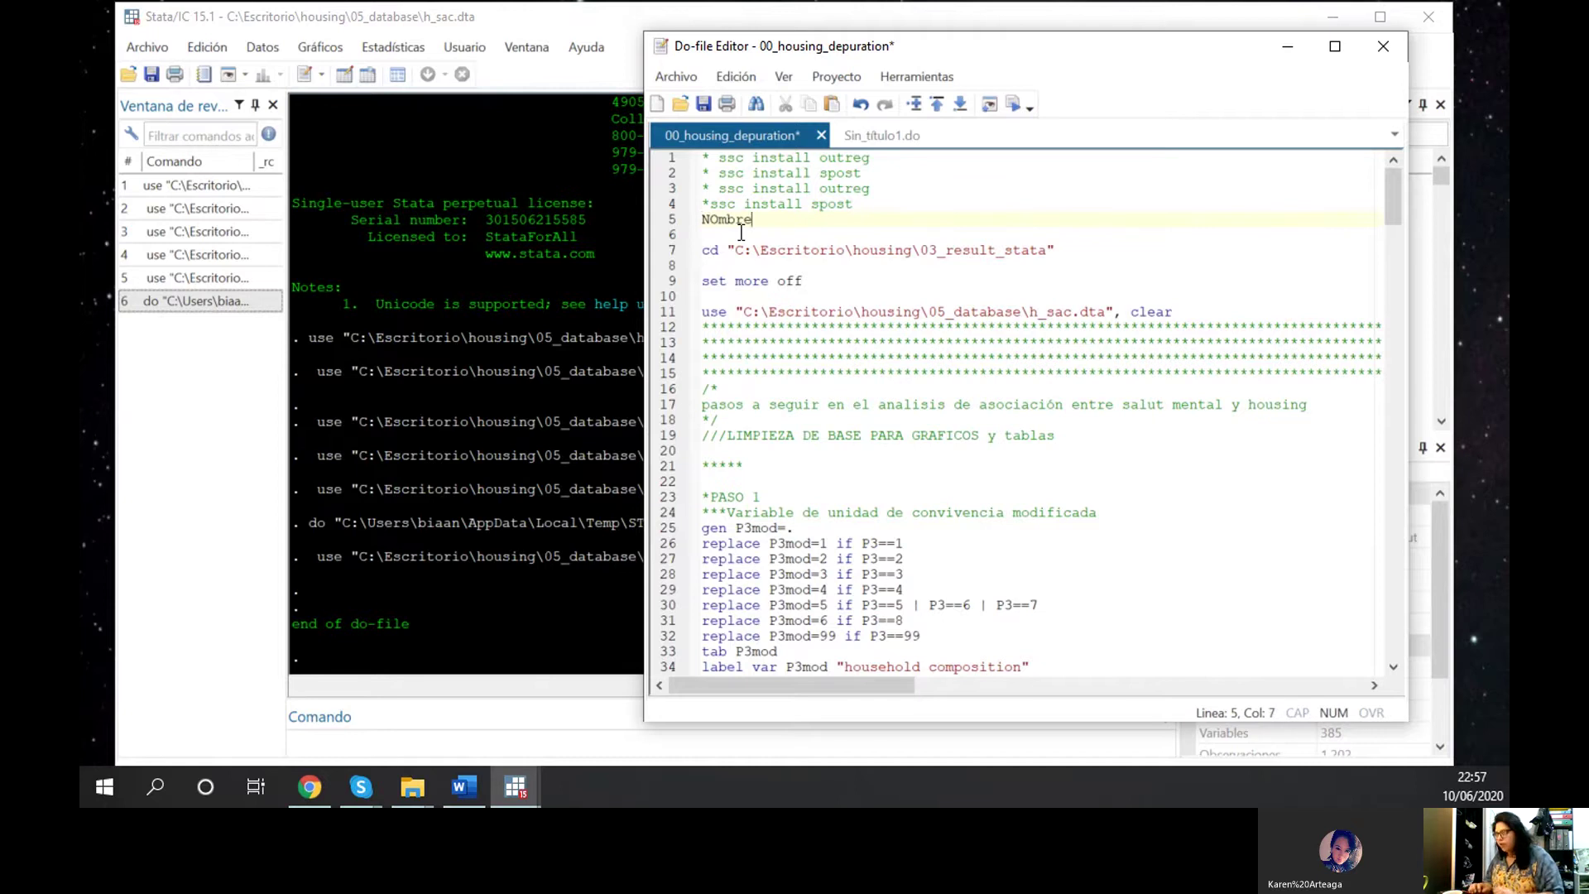
{"action": "key", "text": "BackSpace"}
{"action": "key", "text": "BackSpace"}
{"action": "key", "text": "BackSpace"}
{"action": "key", "text": "BackSpace"}
{"action": "key", "text": "BackSpace"}
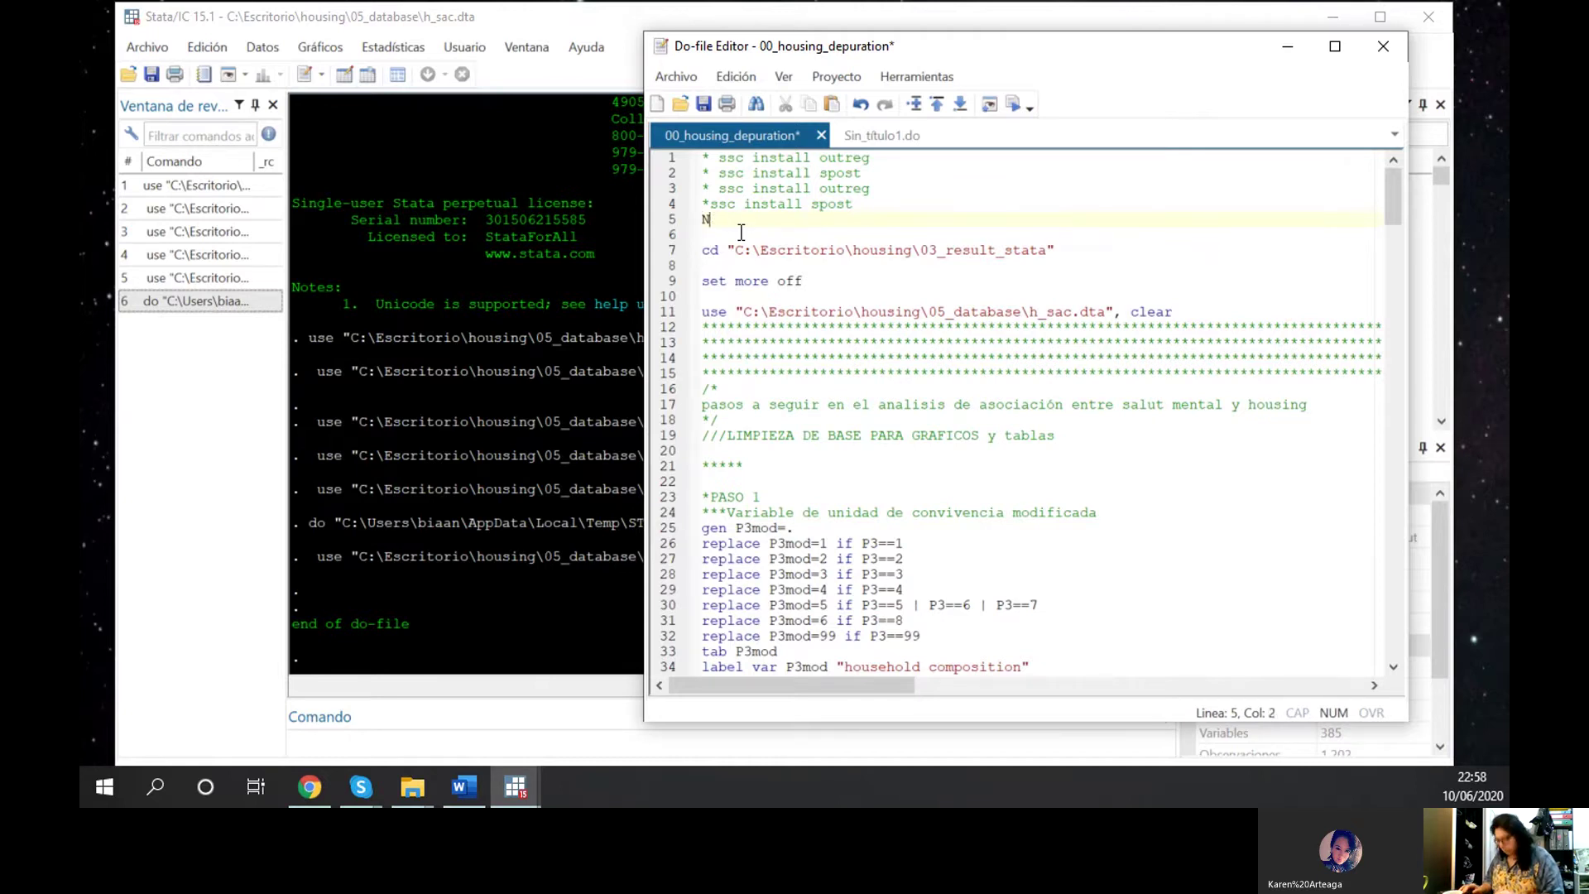
{"action": "type", "text": "ombre:"}
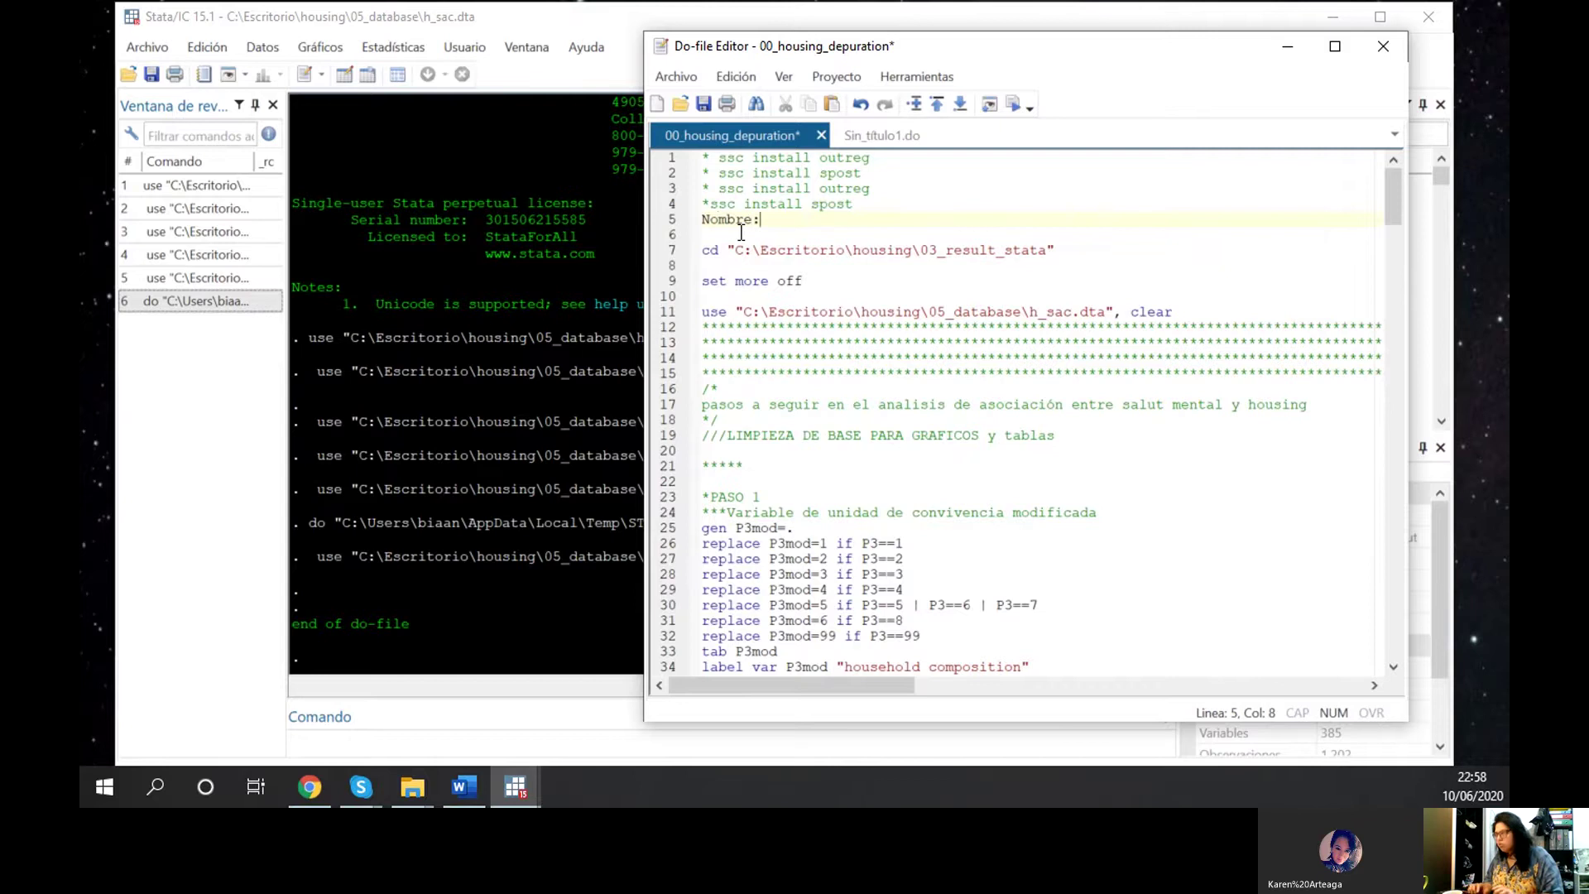
{"action": "key", "text": "Return"}
{"action": "type", "text": "fecha:"}
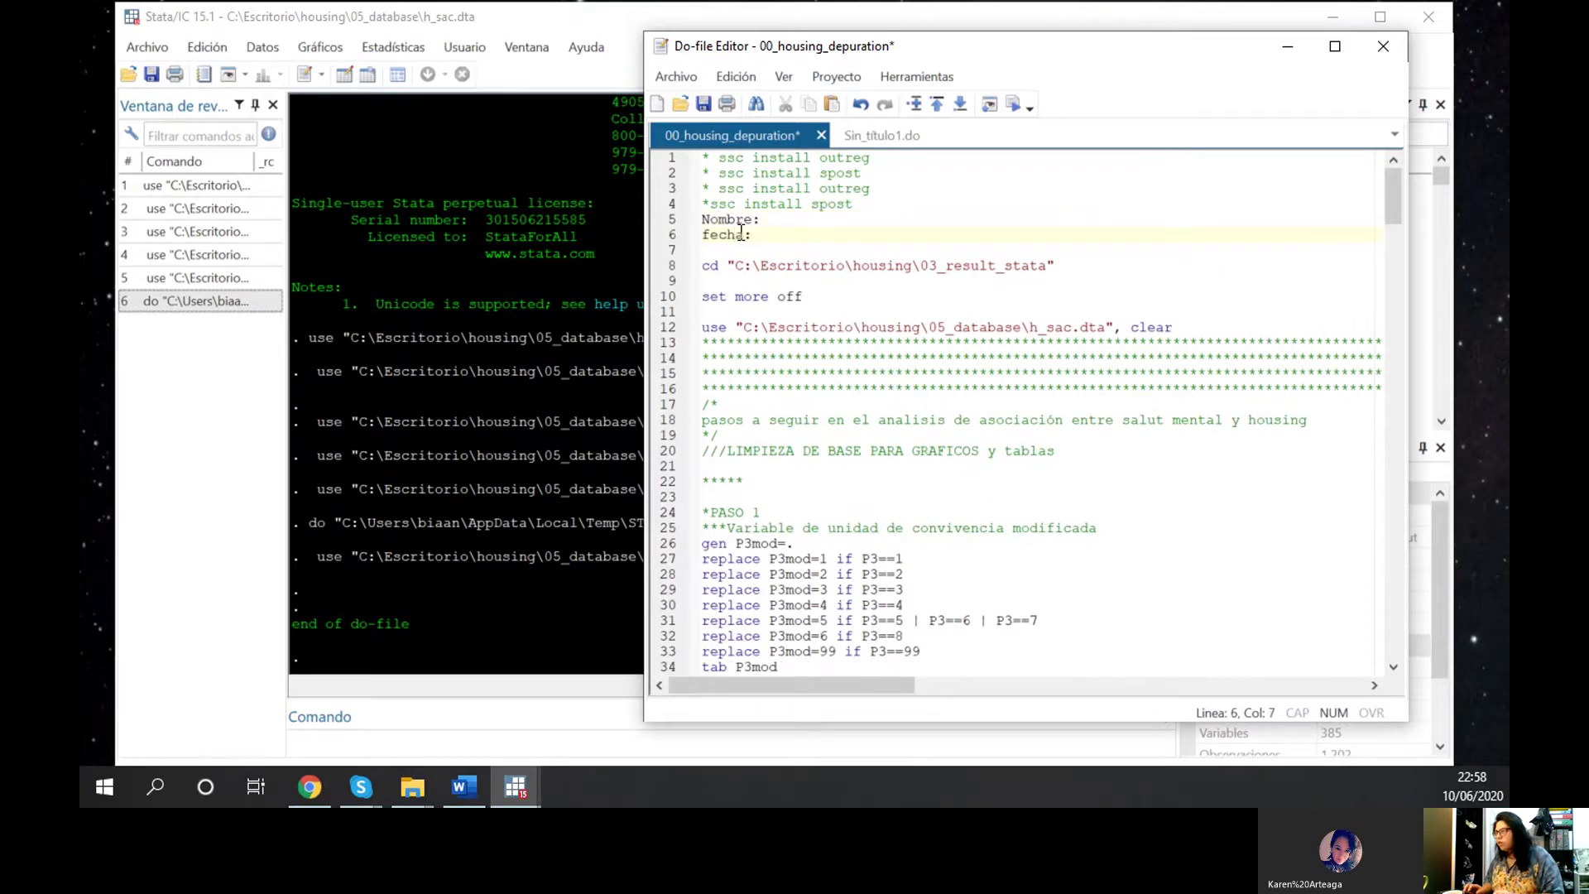
{"action": "key", "text": "Return"}
{"action": "type", "text": "tema:"}
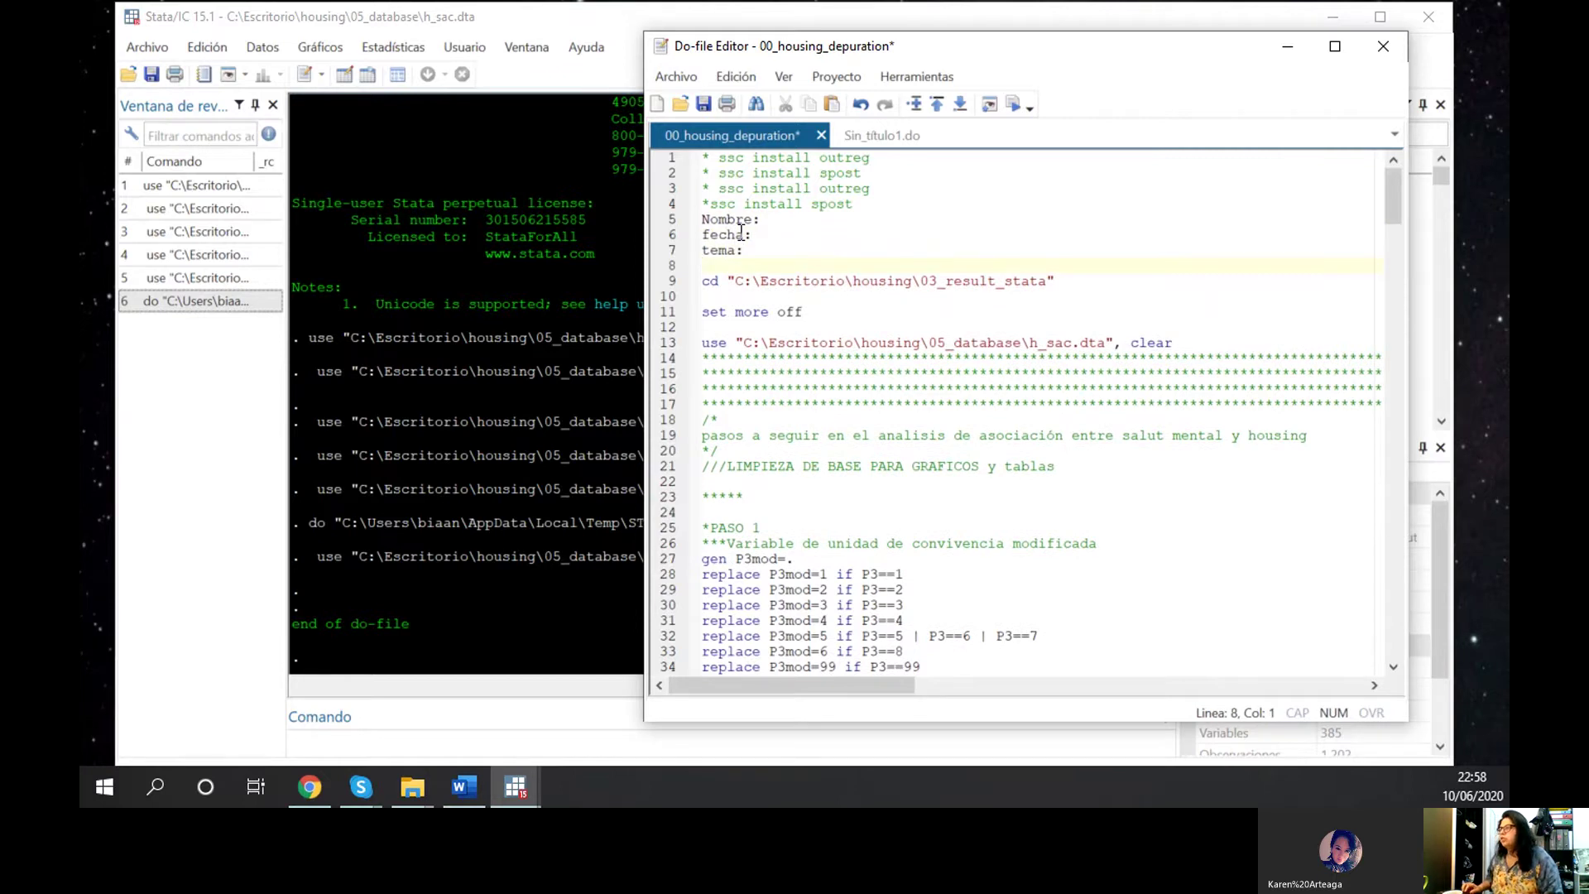
Add the header line "ultima modificación:" below "tema:" and insert a blank line above "Nombre:"
{"action": "type", "text": "ult"}
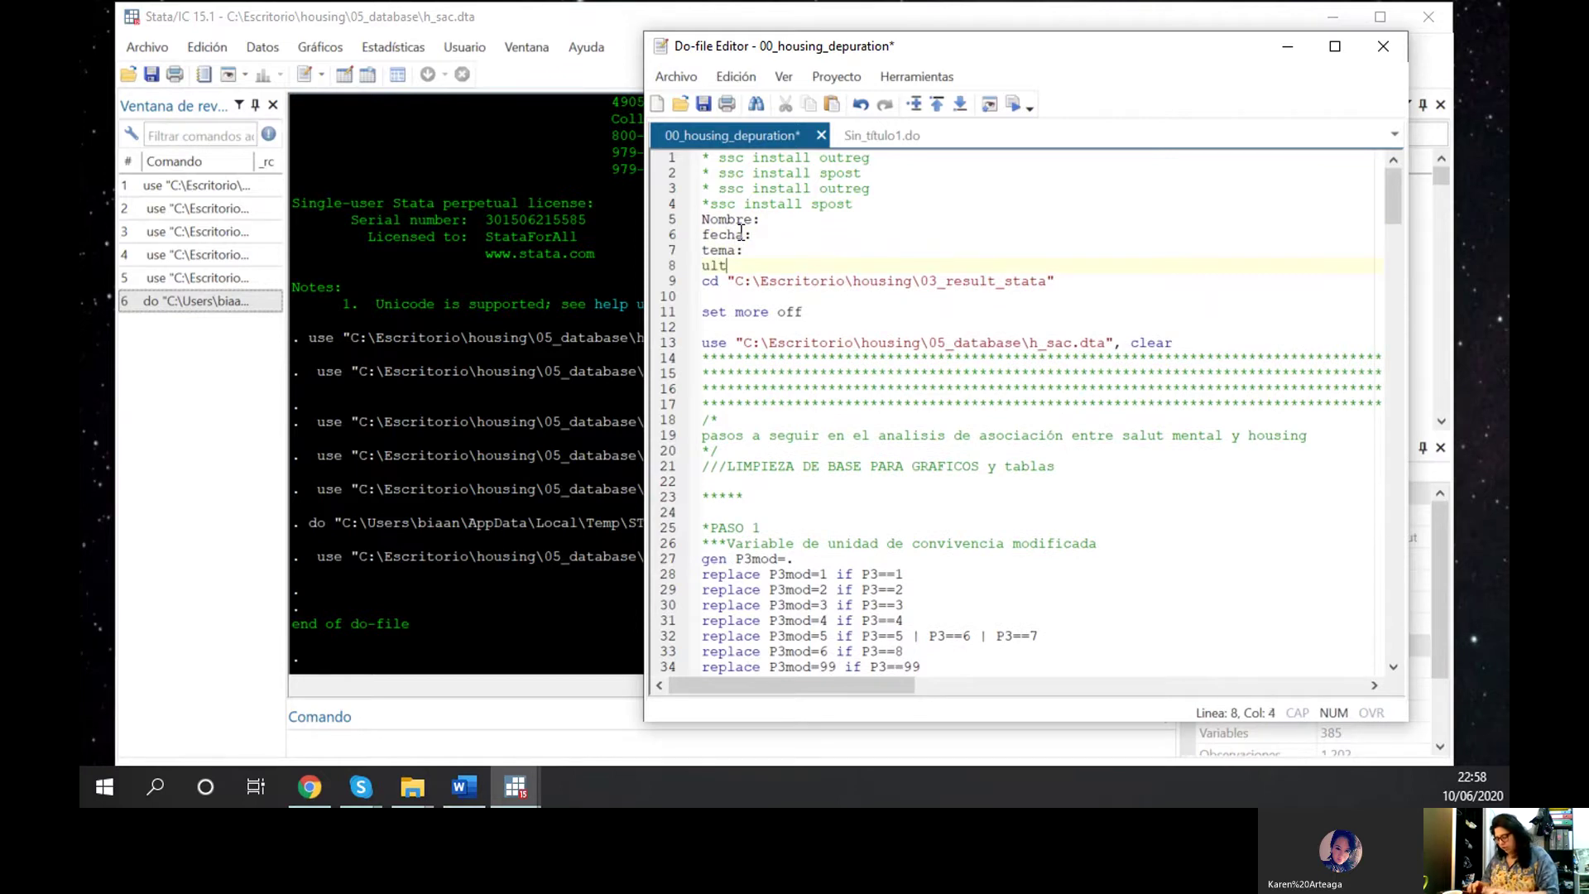
{"action": "type", "text": "ima mod"}
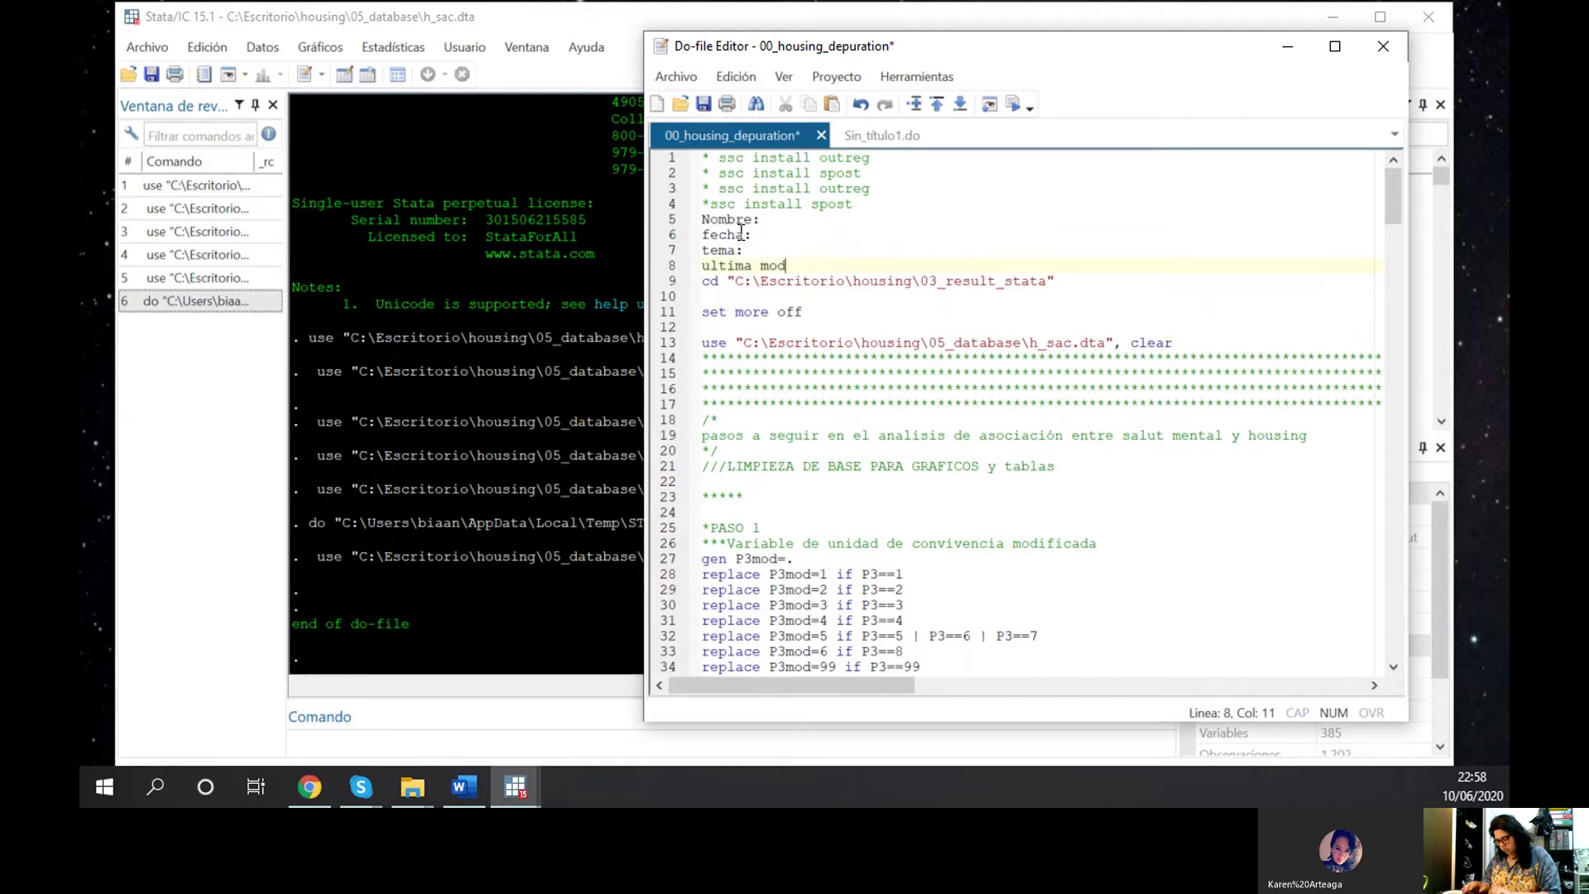
{"action": "type", "text": "ificaci"}
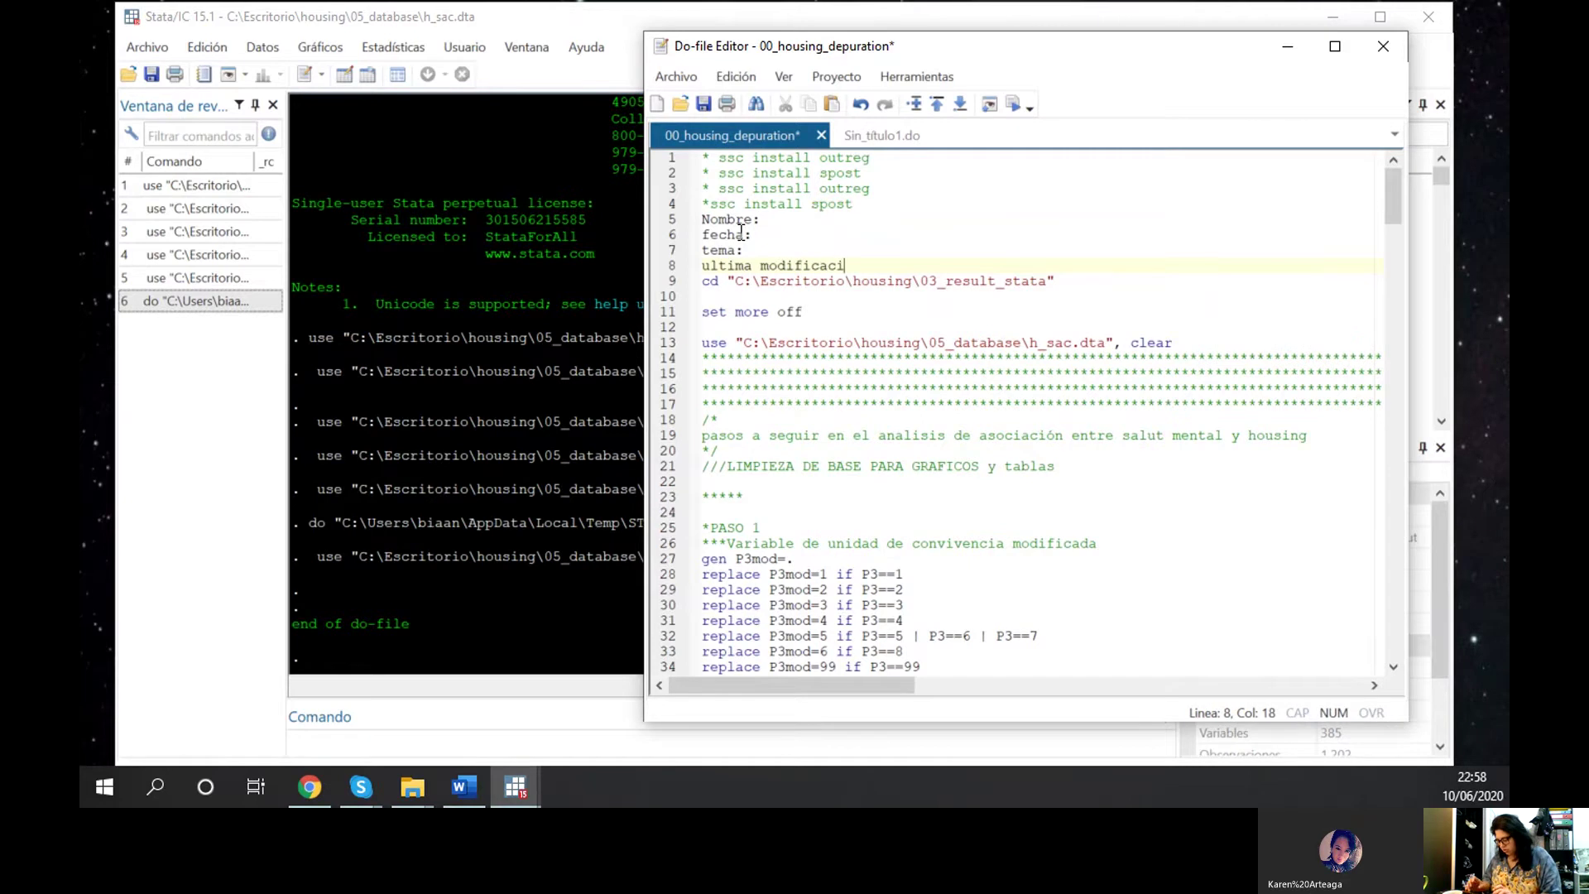
{"action": "type", "text": "ón:"}
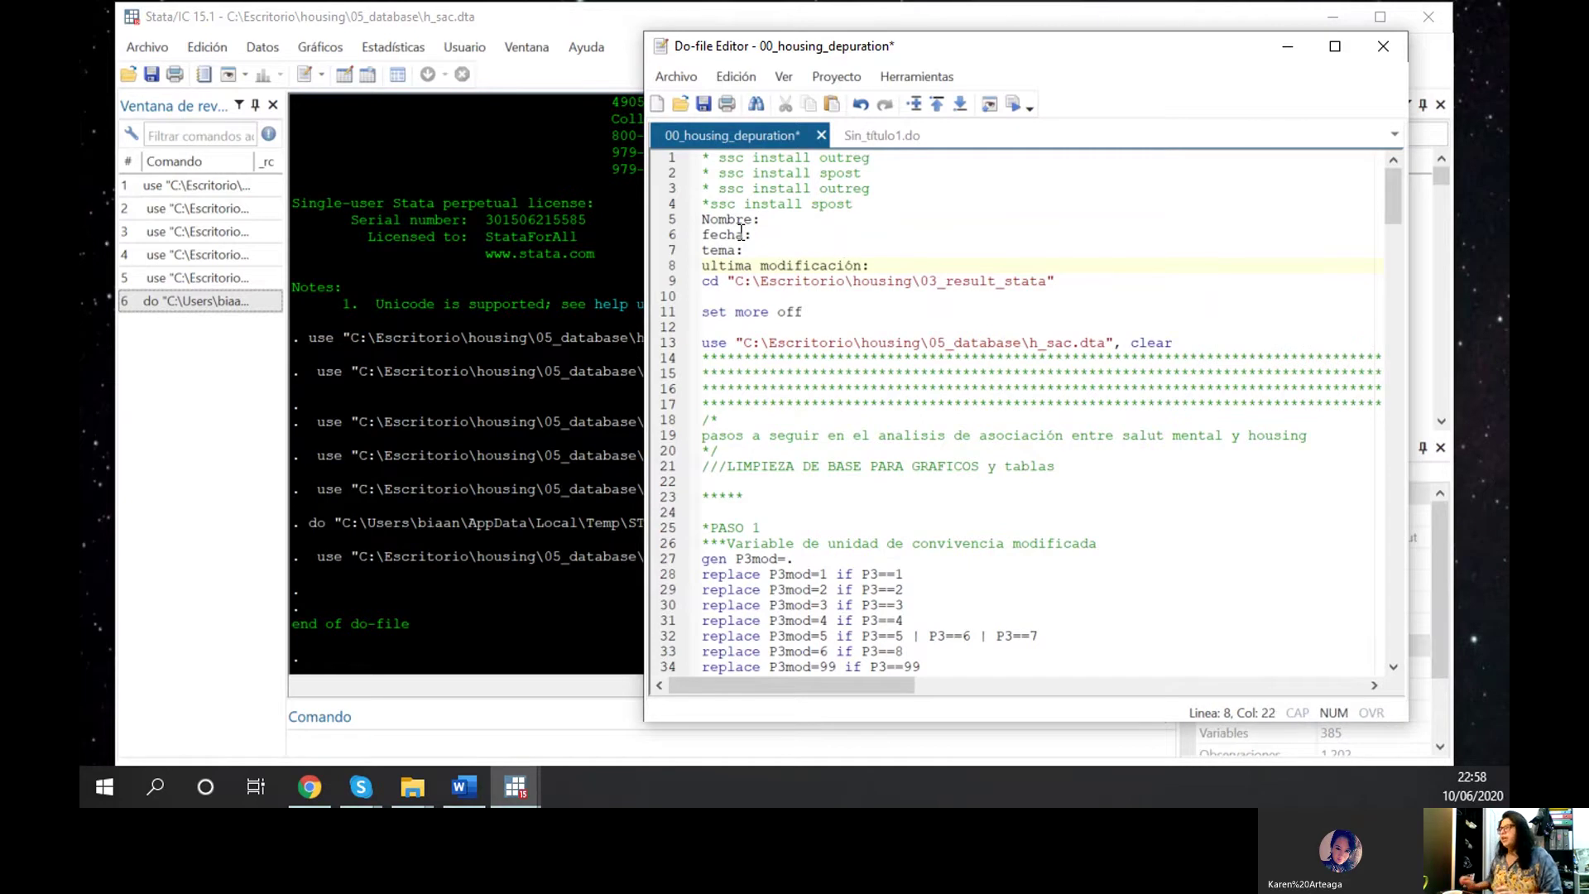
{"action": "key", "text": "Return"}
{"action": "scroll", "coordinate": [737, 236], "scroll_direction": "down", "scroll_amount": 2}
{"action": "scroll", "coordinate": [720, 244], "scroll_direction": "up", "scroll_amount": 2}
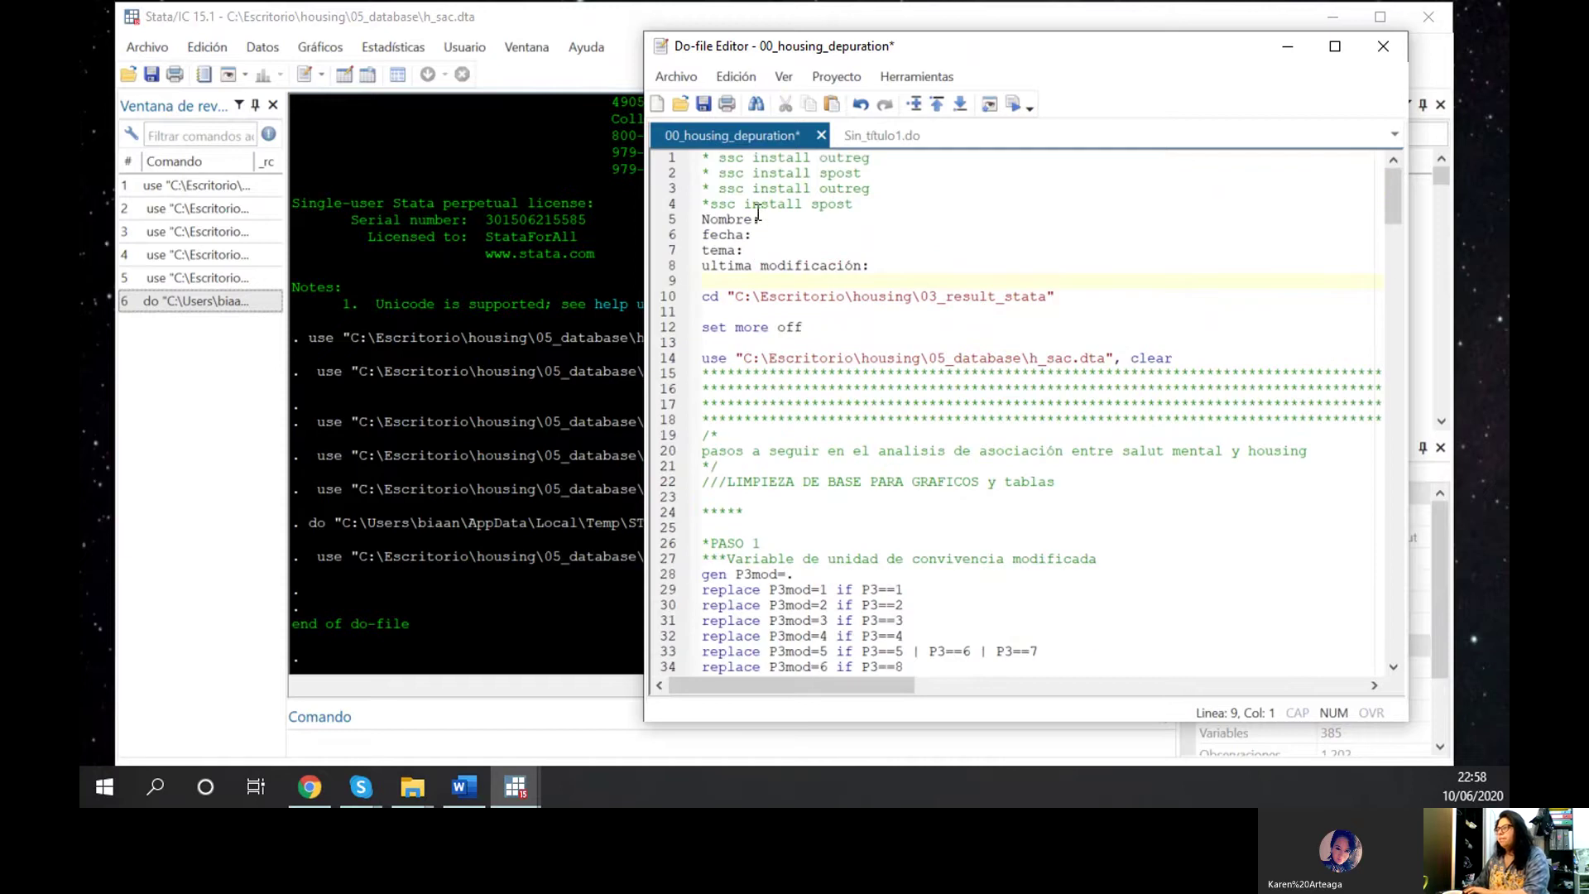
{"action": "left_click", "coordinate": [701, 220]}
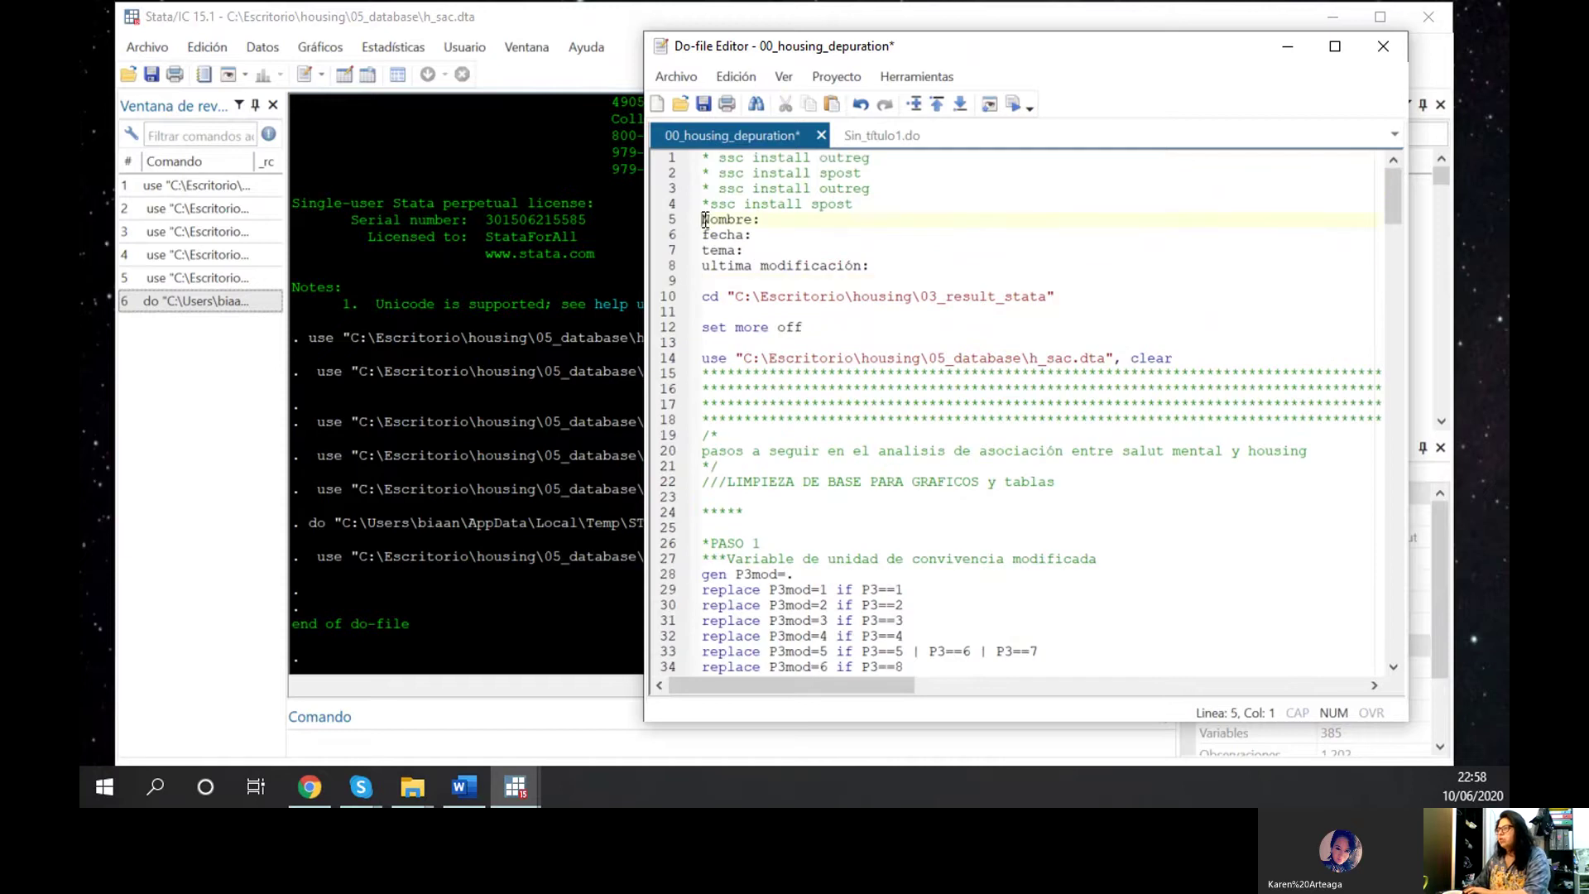
{"action": "key", "text": "Return"}
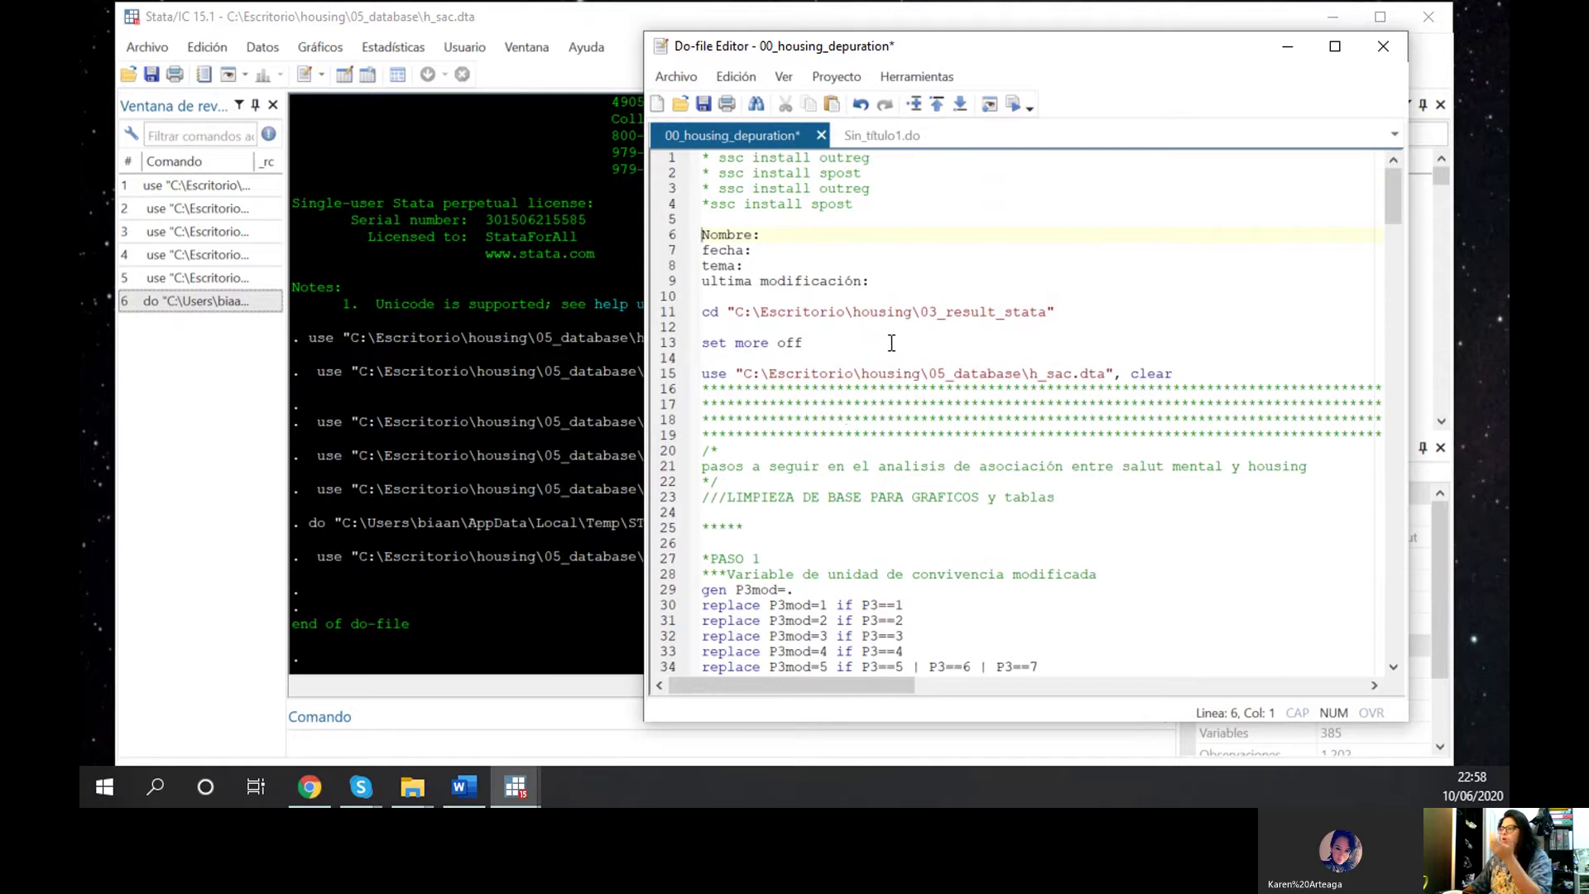
{"action": "scroll", "coordinate": [898, 353], "scroll_direction": "down", "scroll_amount": 19}
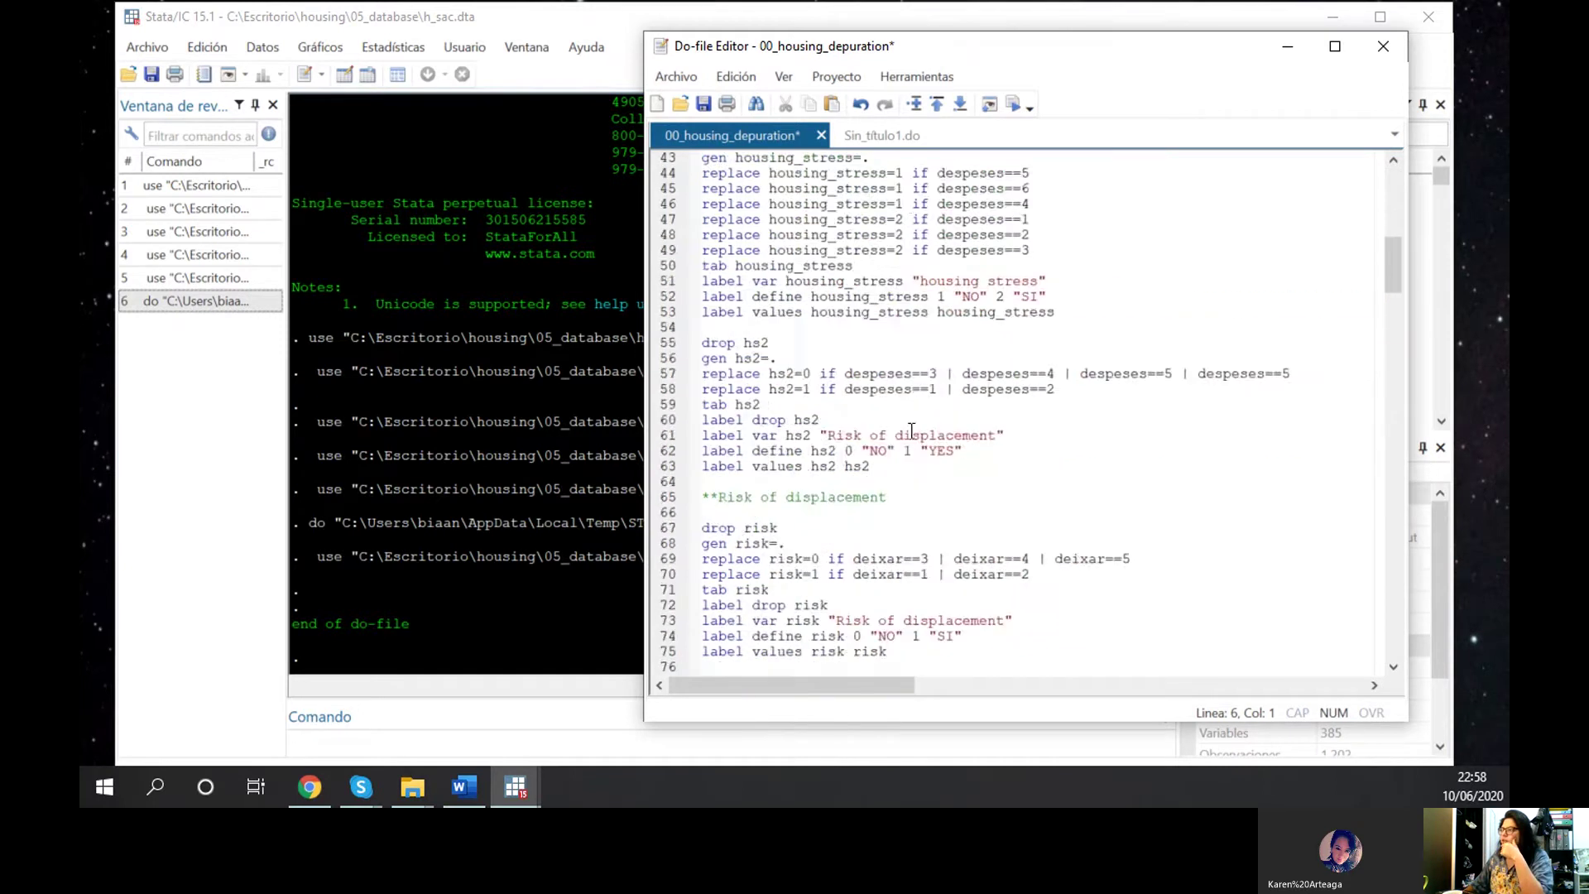
{"action": "scroll", "coordinate": [911, 433], "scroll_direction": "up", "scroll_amount": 19}
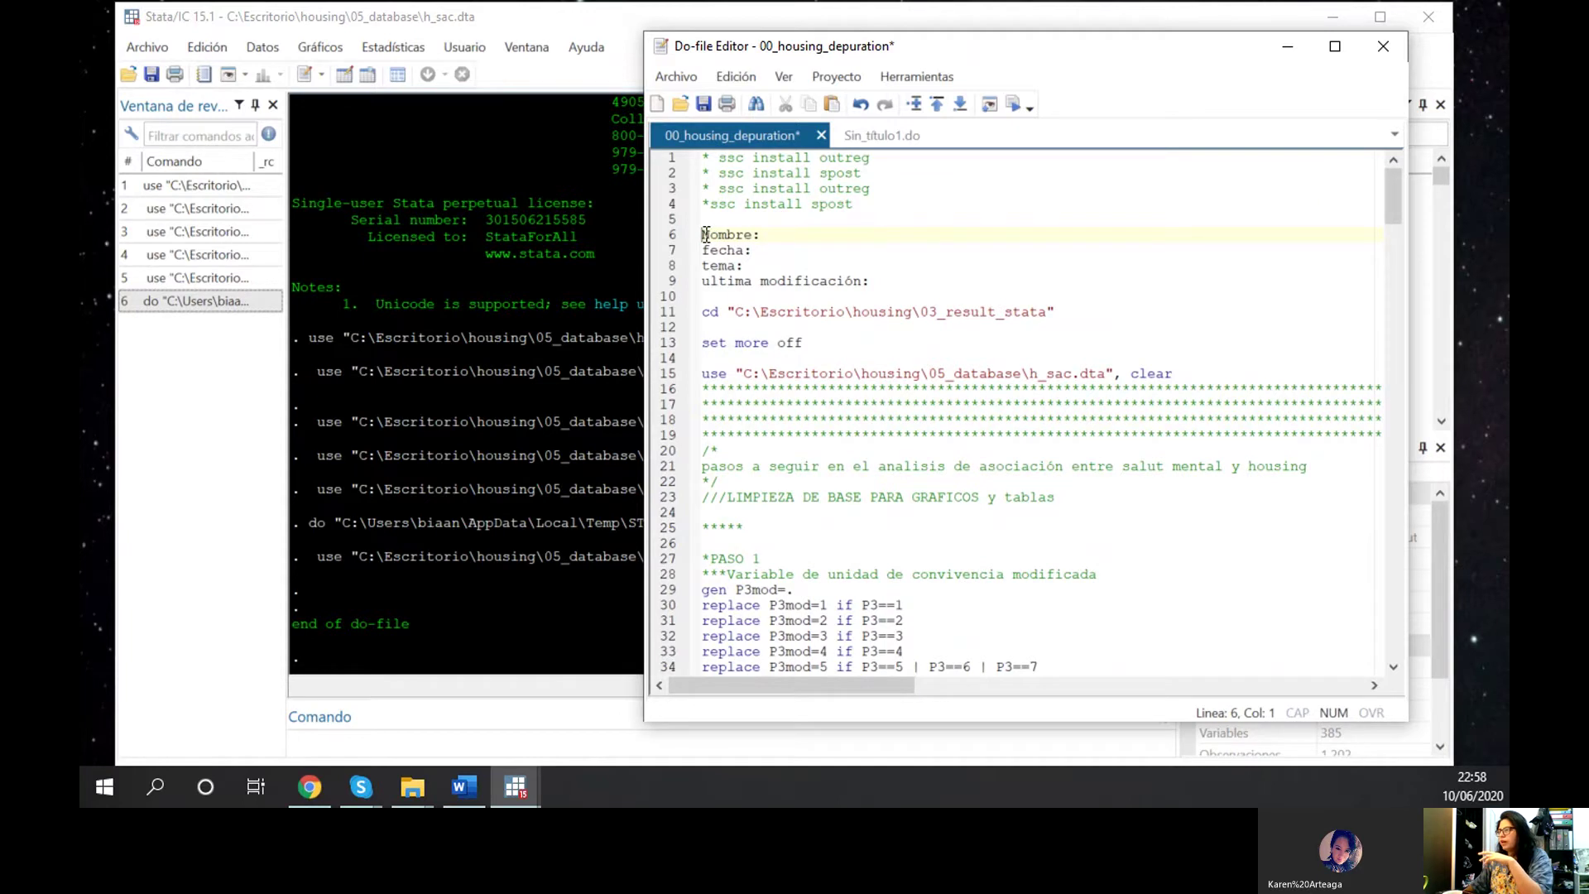
{"action": "left_click_drag", "start_coordinate": [703, 234], "coordinate": [900, 281]}
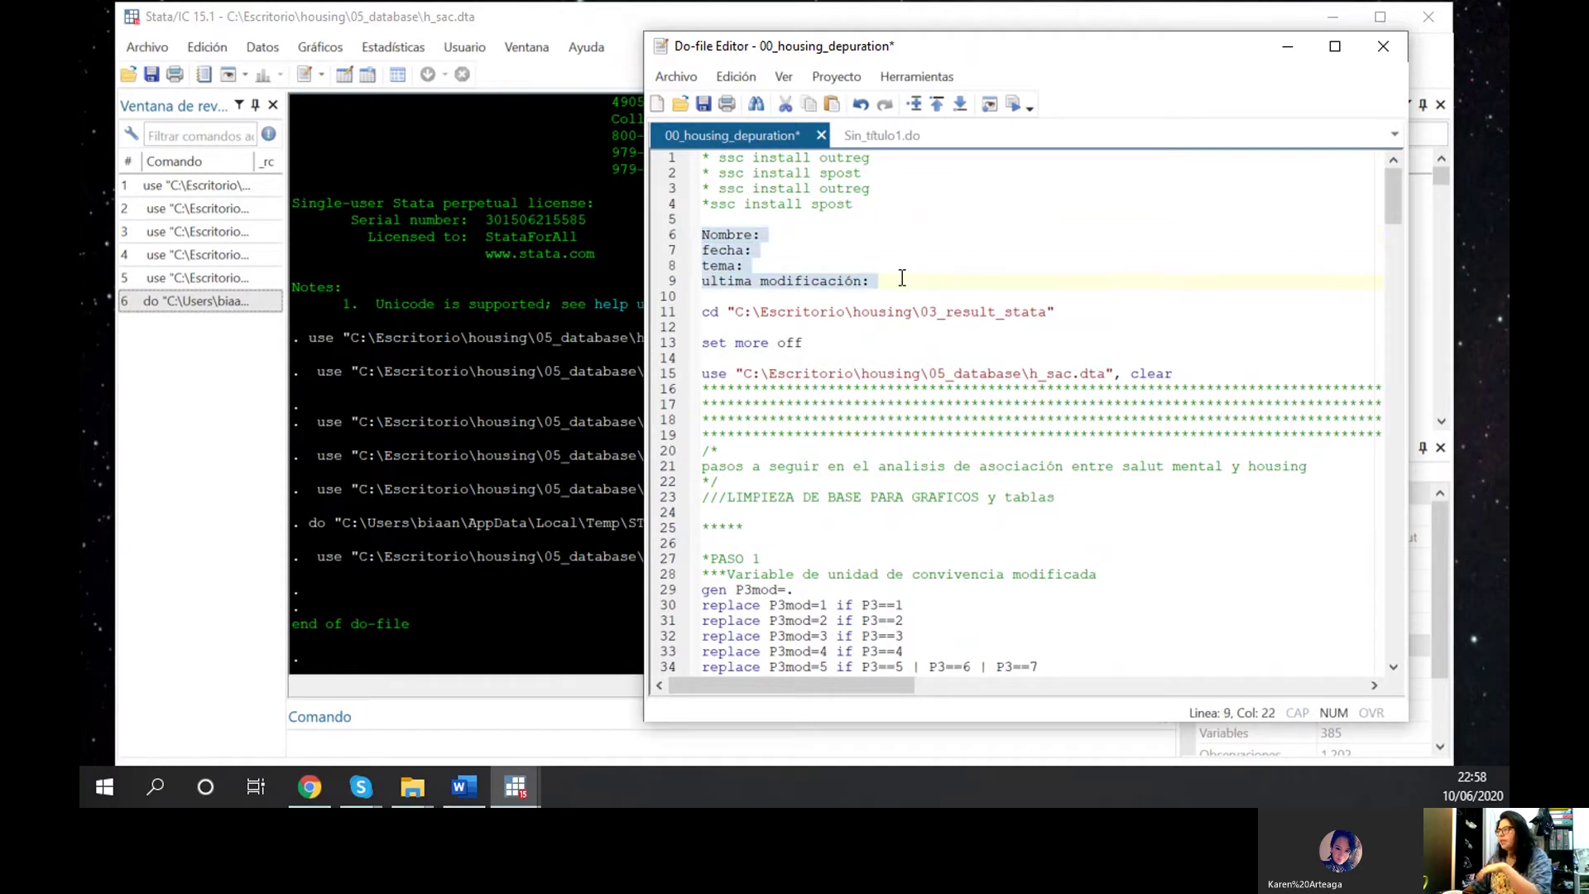
{"action": "left_click", "coordinate": [705, 235]}
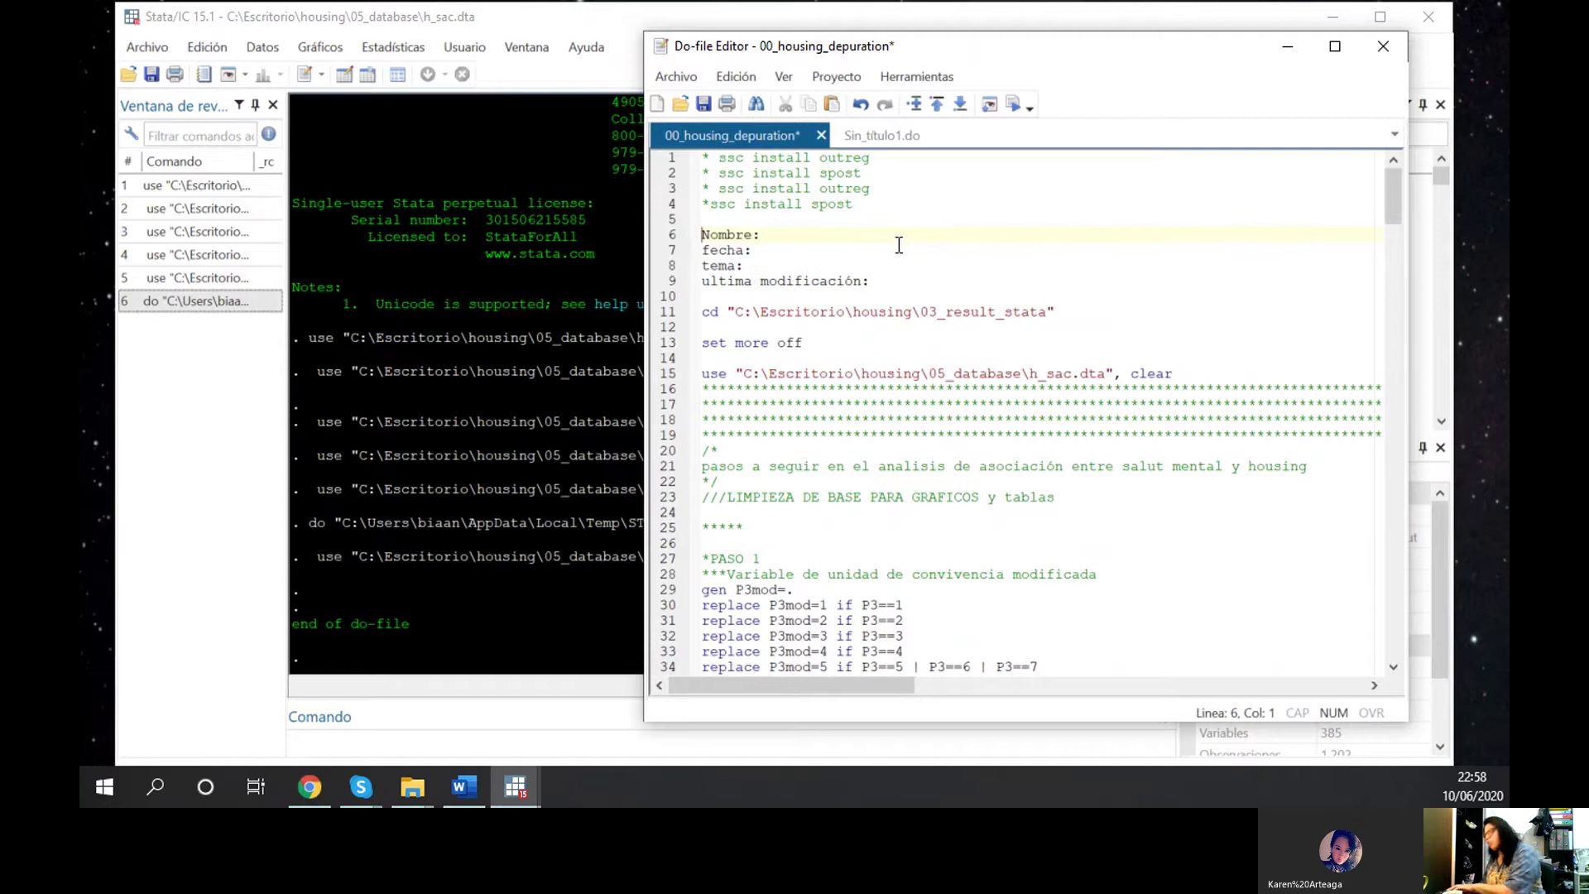
{"action": "left_click_drag", "start_coordinate": [760, 235], "coordinate": [701, 239]}
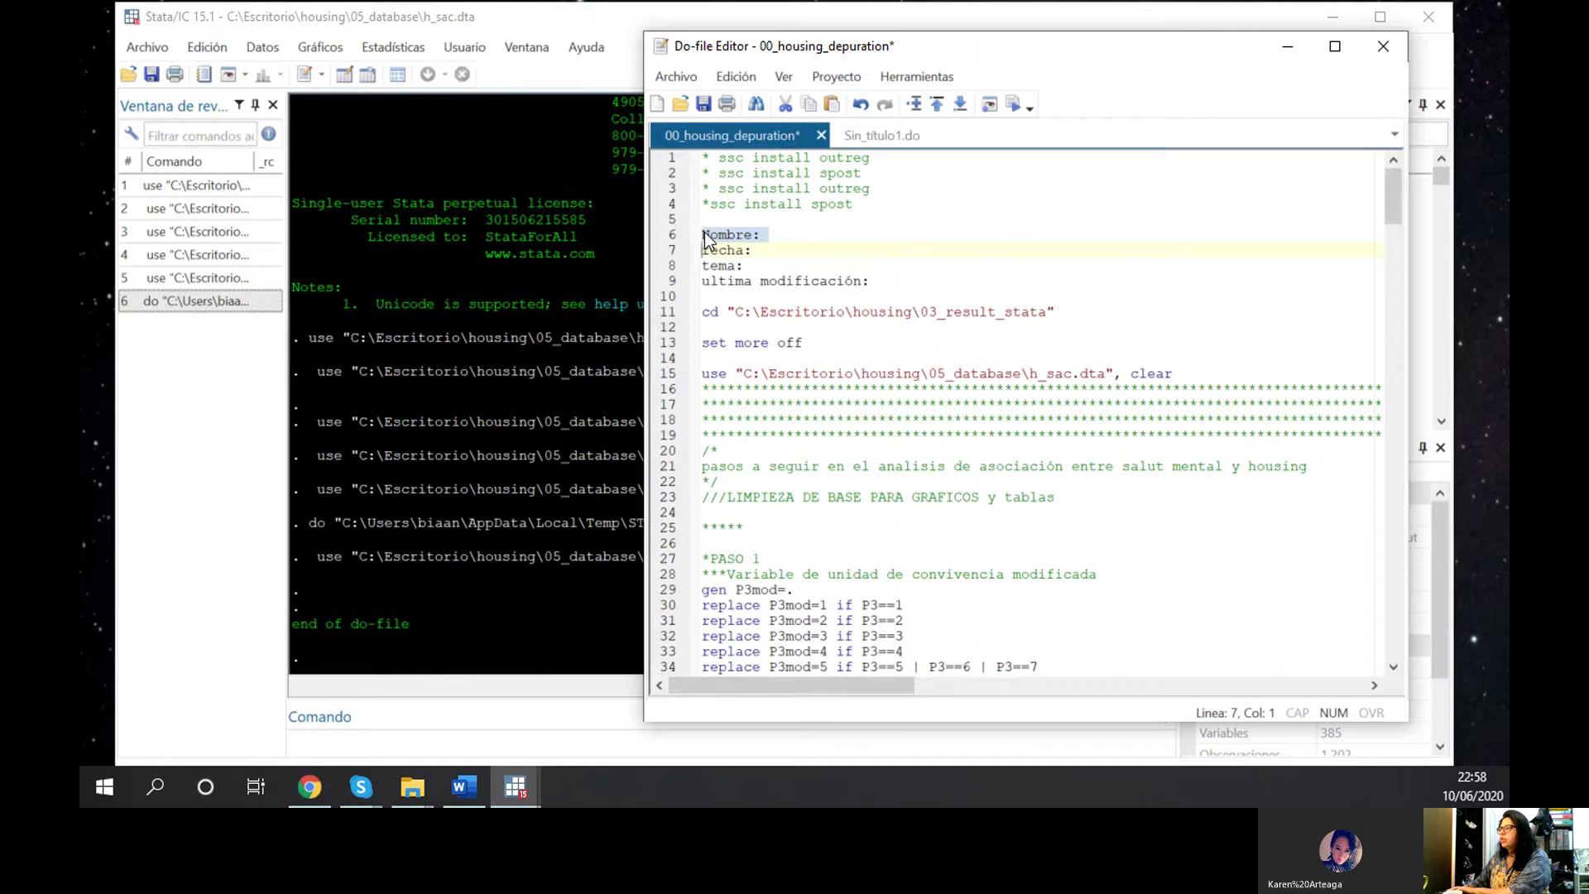
Comment out the four header lines from "Nombre:" to "ultima modificación:" with an asterisk at the start of each
{"action": "left_click", "coordinate": [710, 235]}
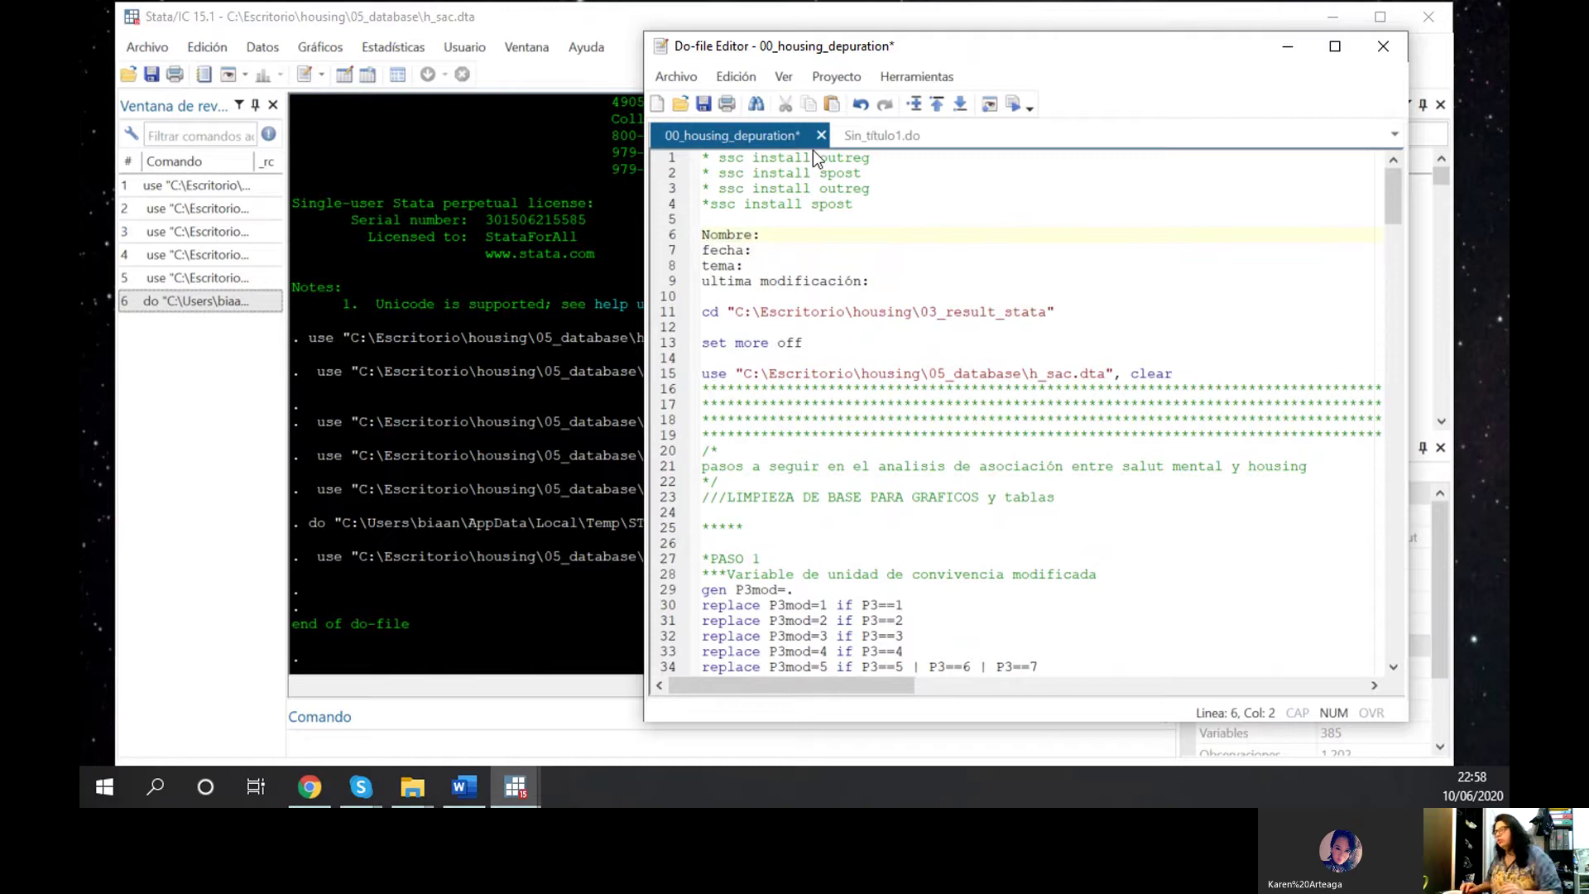
{"action": "type", "text": "*"}
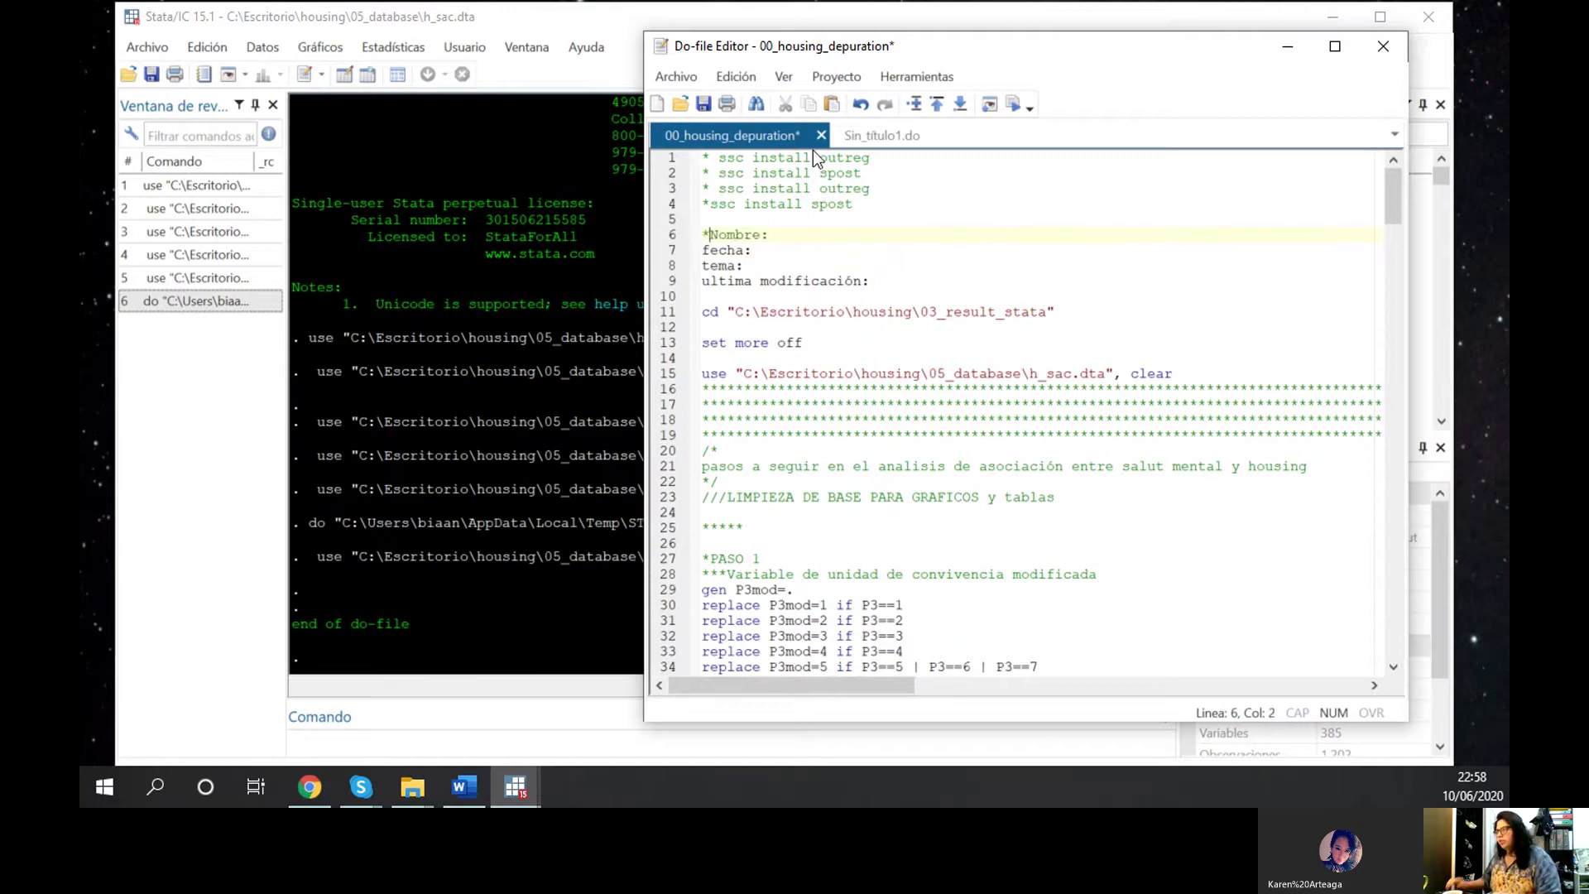
{"action": "key", "text": "Down"}
{"action": "key", "text": "Home"}
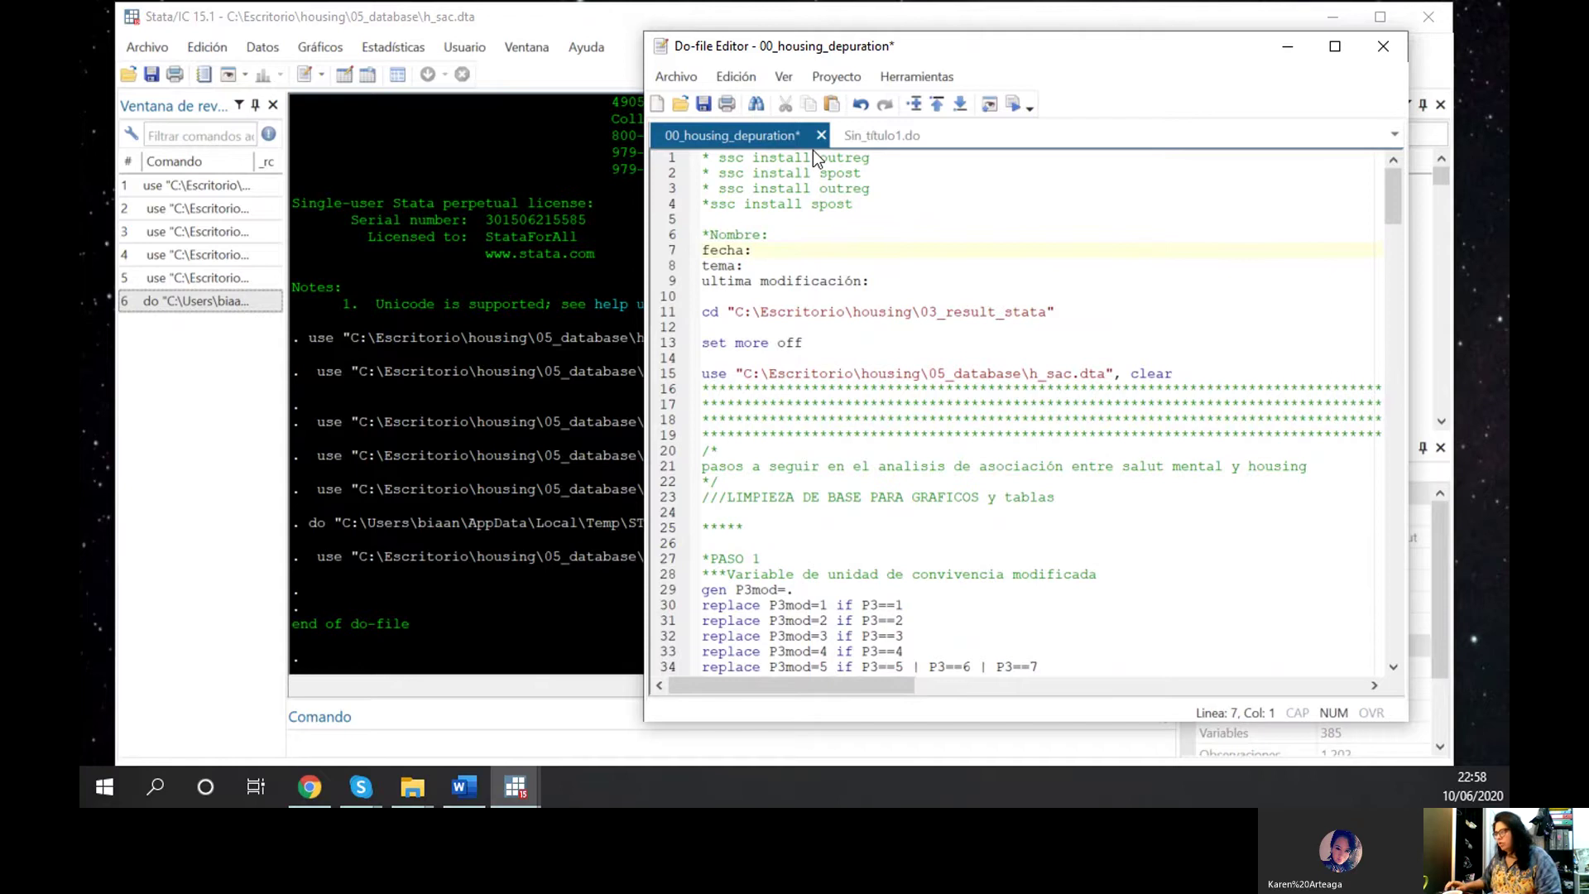
{"action": "type", "text": "*"}
{"action": "key", "text": "Down"}
{"action": "key", "text": "Home"}
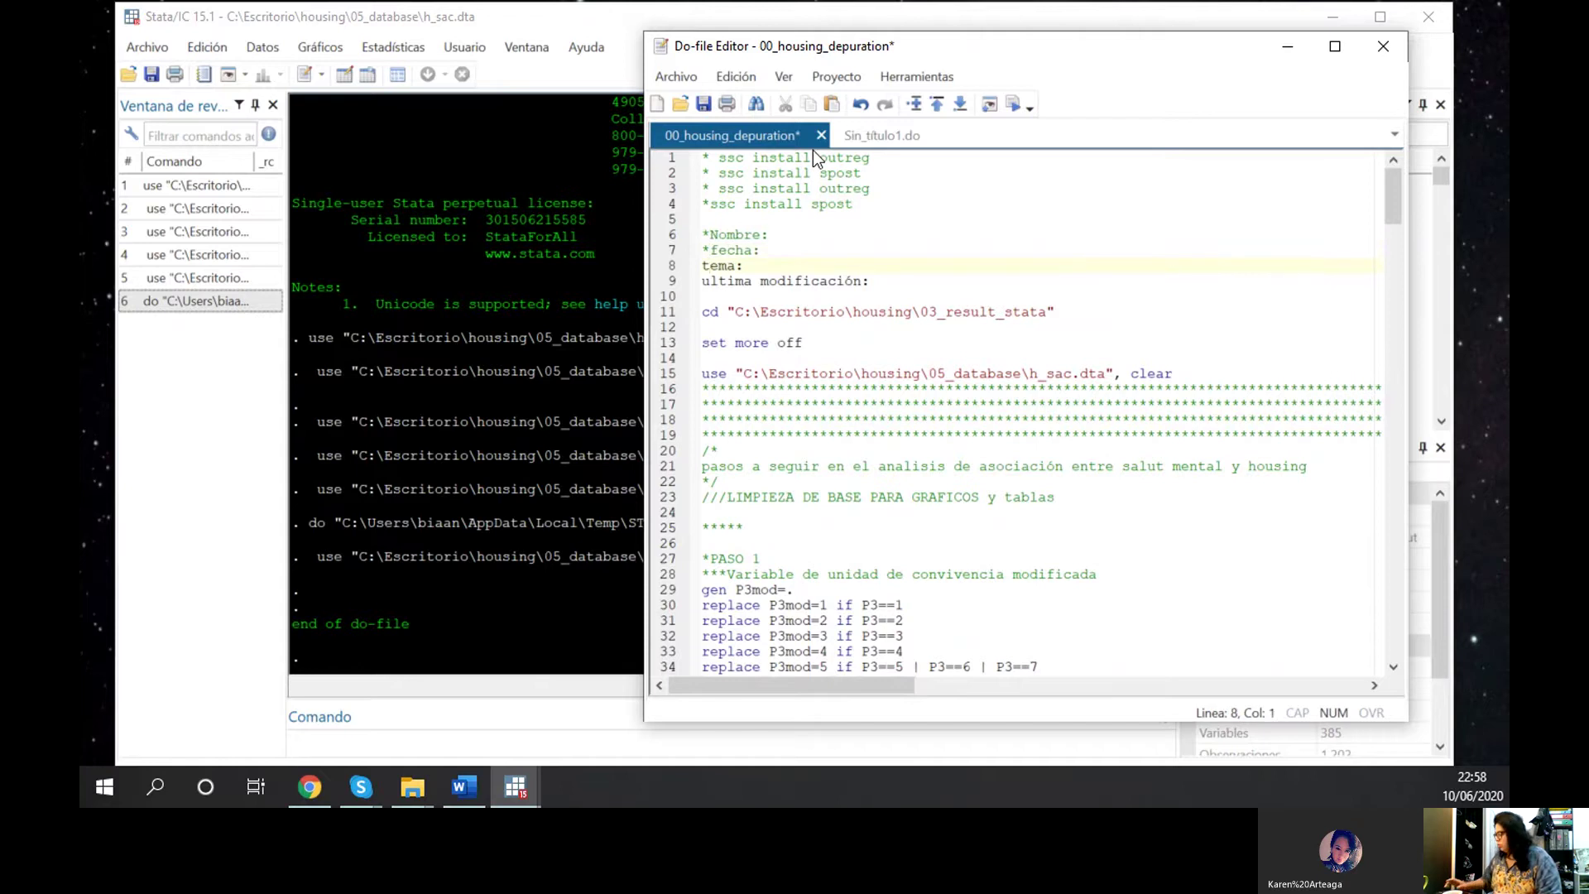
{"action": "type", "text": "*"}
{"action": "key", "text": "Down"}
{"action": "key", "text": "Home"}
{"action": "type", "text": "*"}
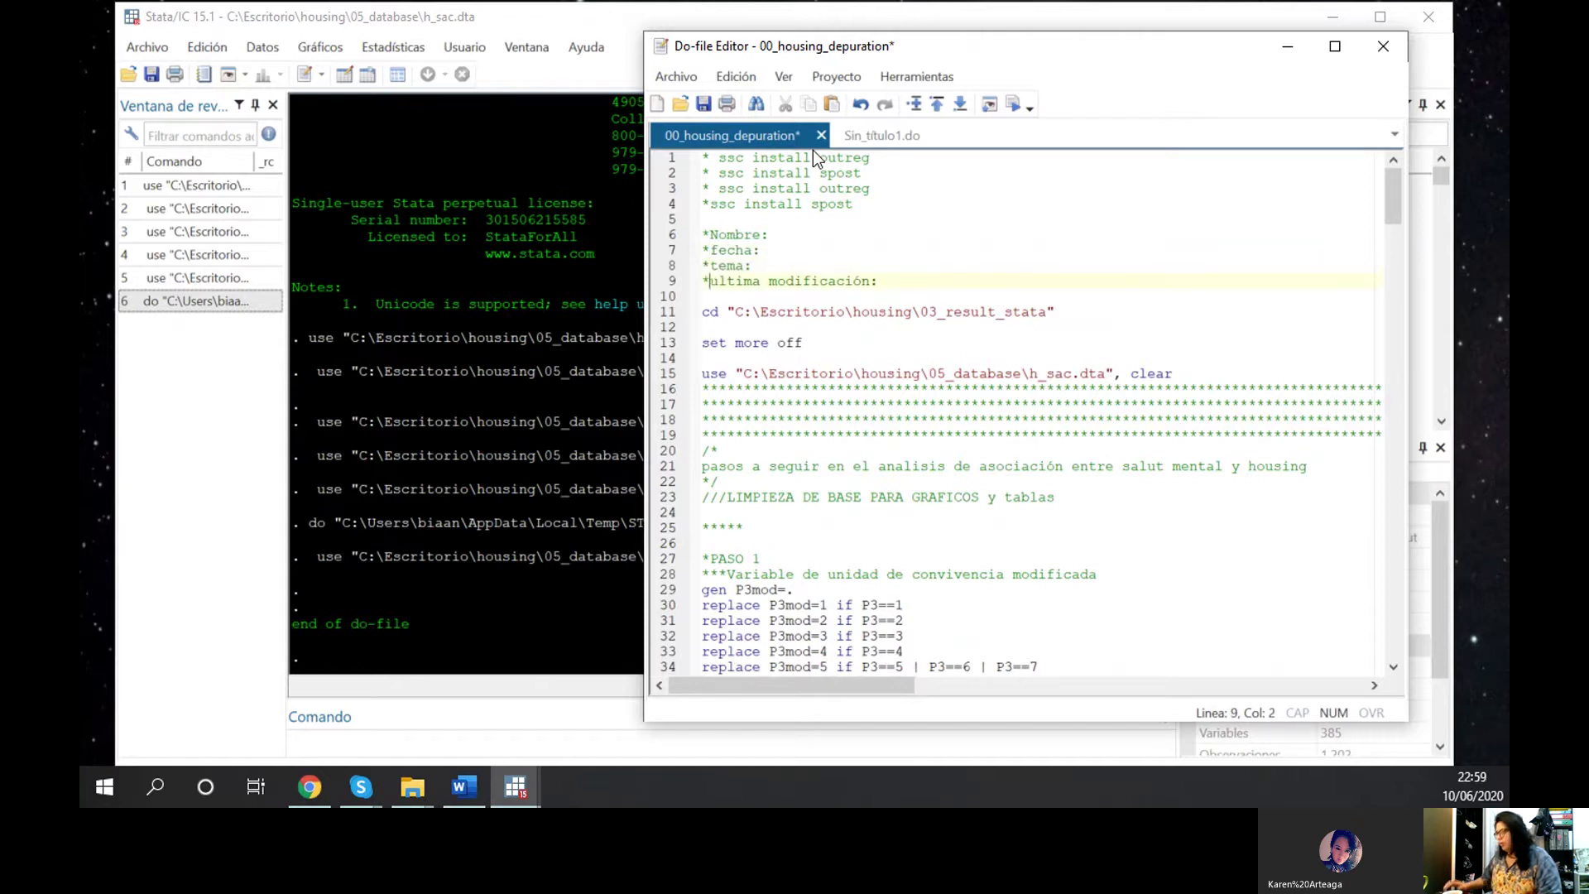
Try placing /// in front of the commented "Nombre:" header line as another comment marker
{"action": "key", "text": "Up"}
{"action": "key", "text": "Up"}
{"action": "key", "text": "Up"}
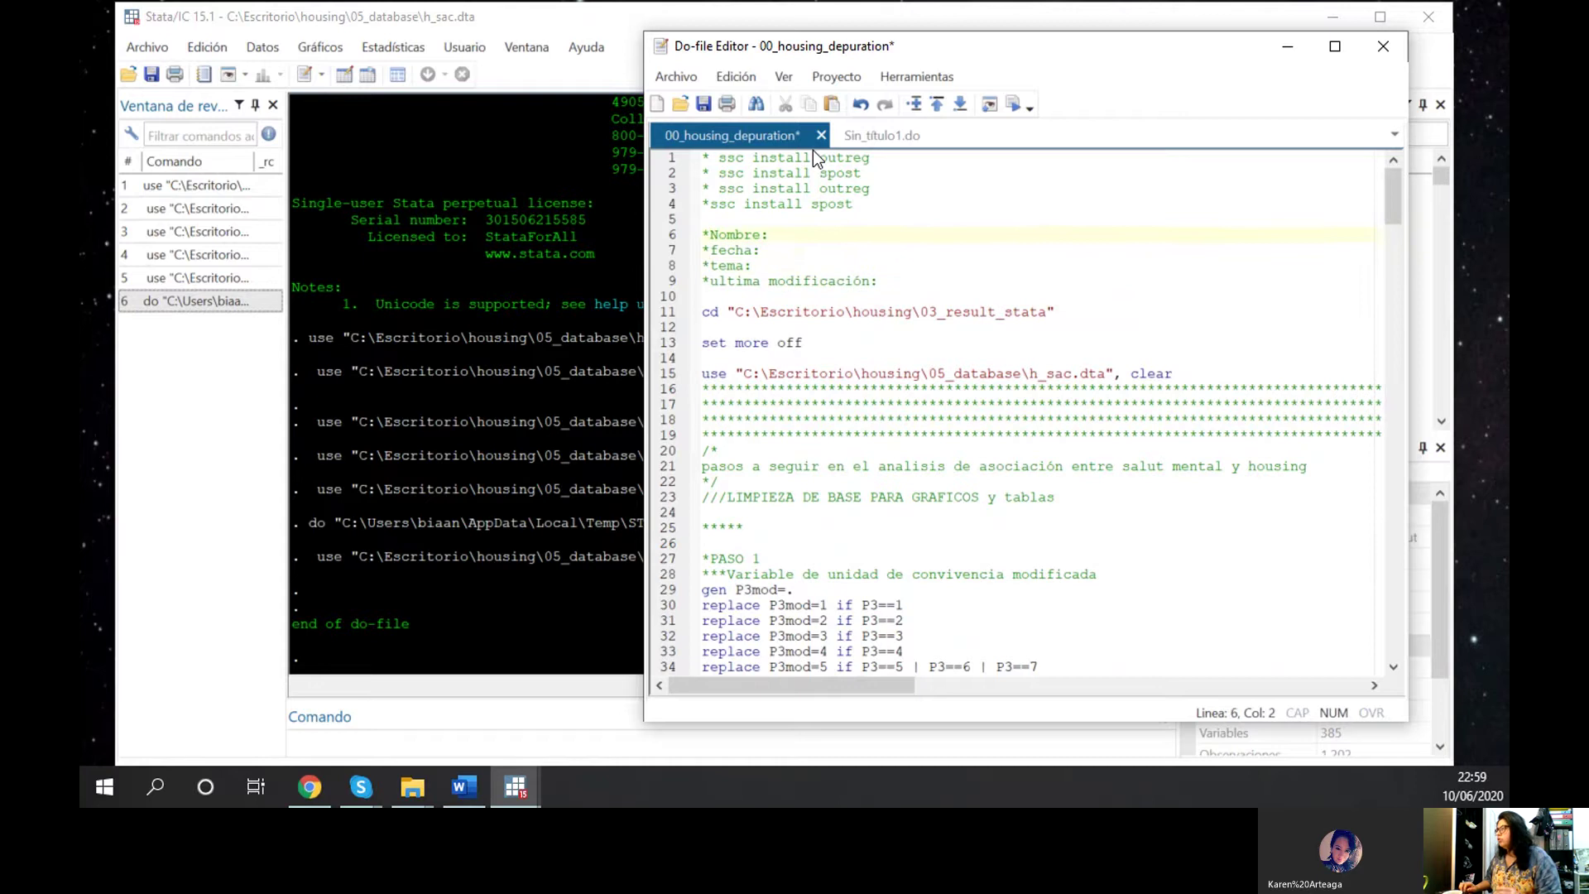
{"action": "key", "text": "shift+Left"}
{"action": "key", "text": "shift+Down"}
{"action": "key", "text": "shift+Down"}
{"action": "key", "text": "shift+Down"}
{"action": "key", "text": "shift+Down"}
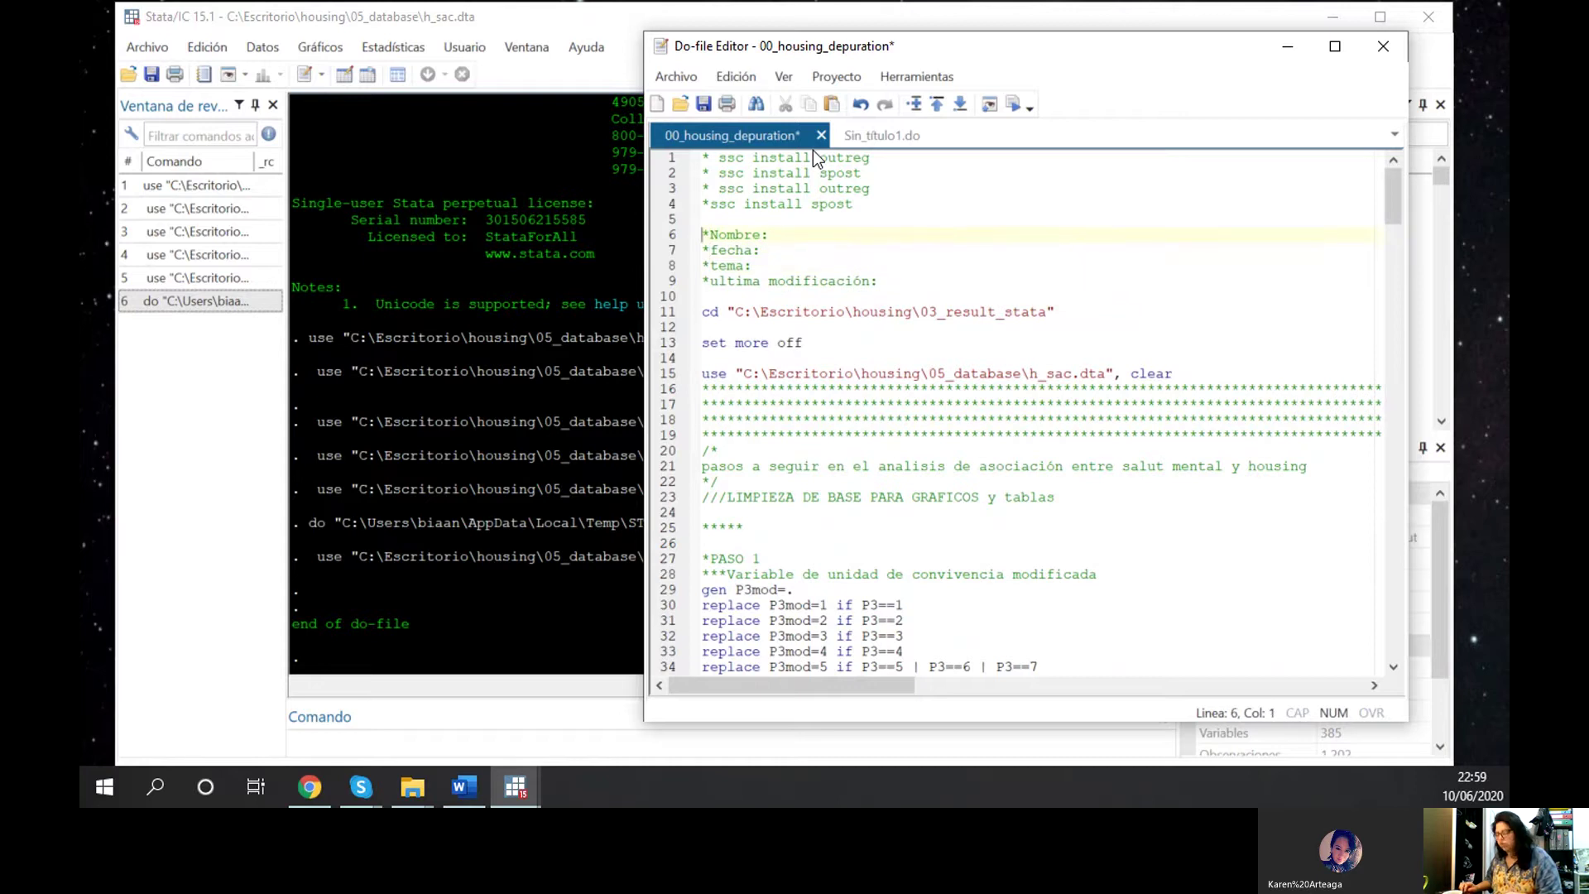
{"action": "key", "text": "Up"}
{"action": "key", "text": "Up"}
{"action": "key", "text": "Up"}
{"action": "key", "text": "Up"}
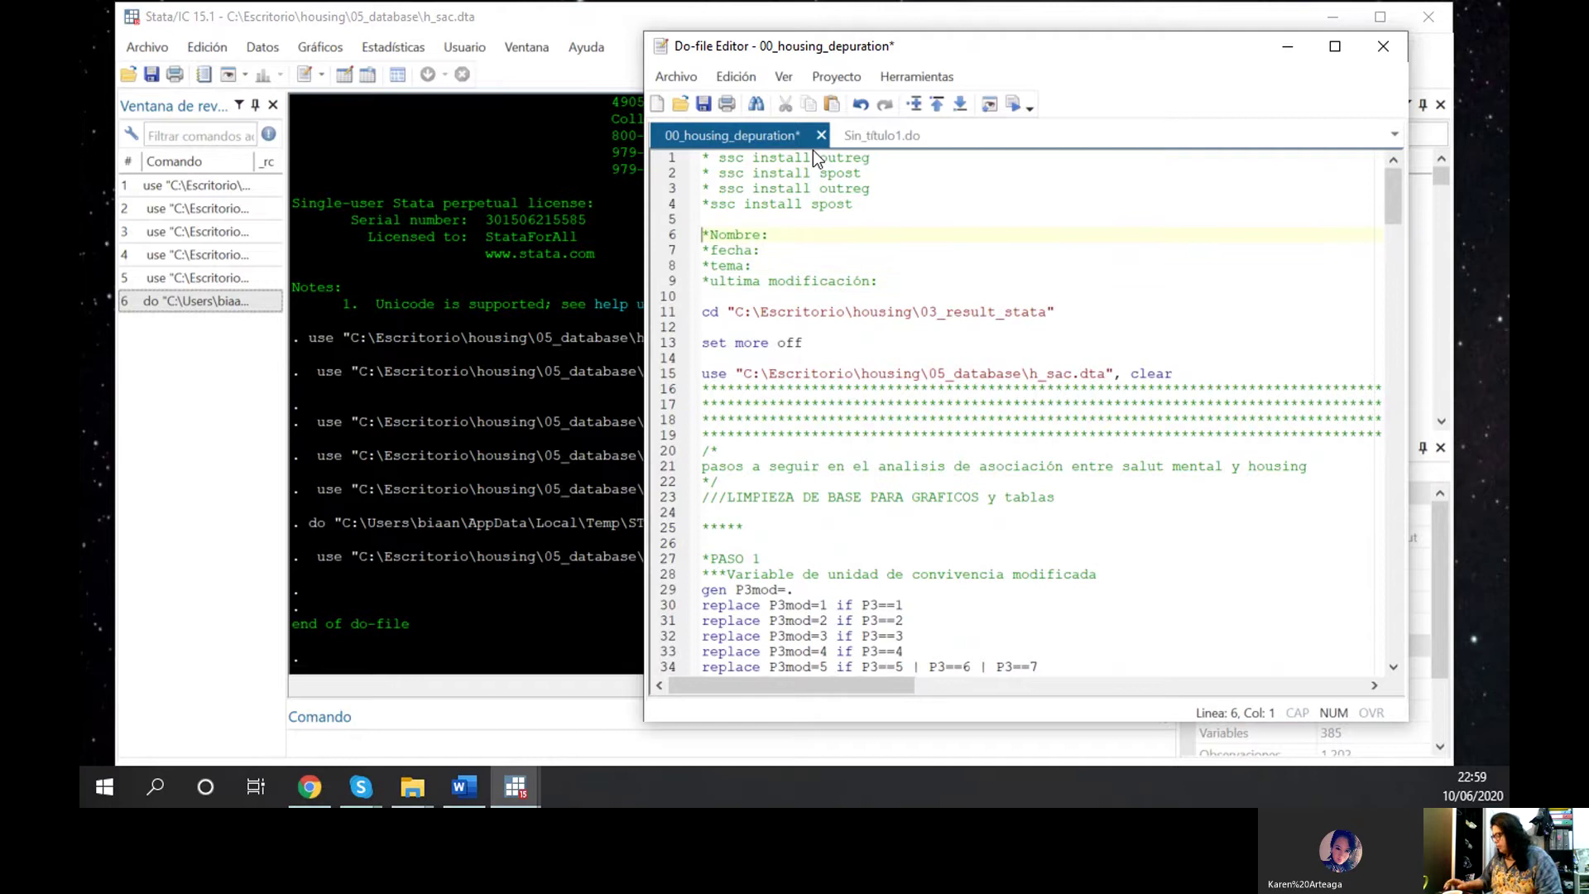
{"action": "type", "text": "///"}
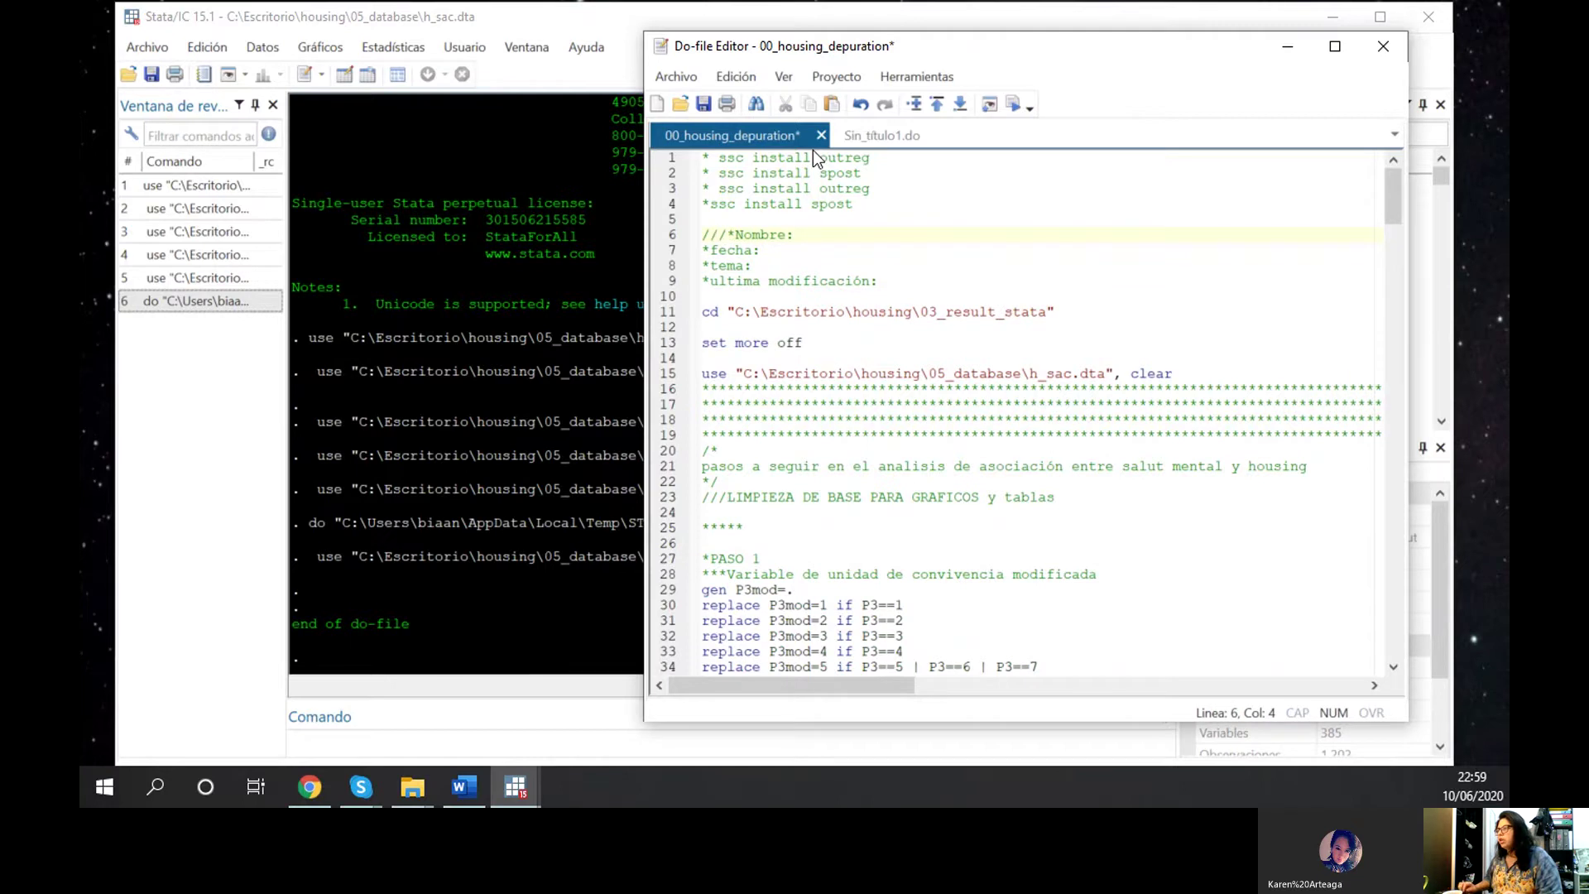
{"action": "key", "text": "Up"}
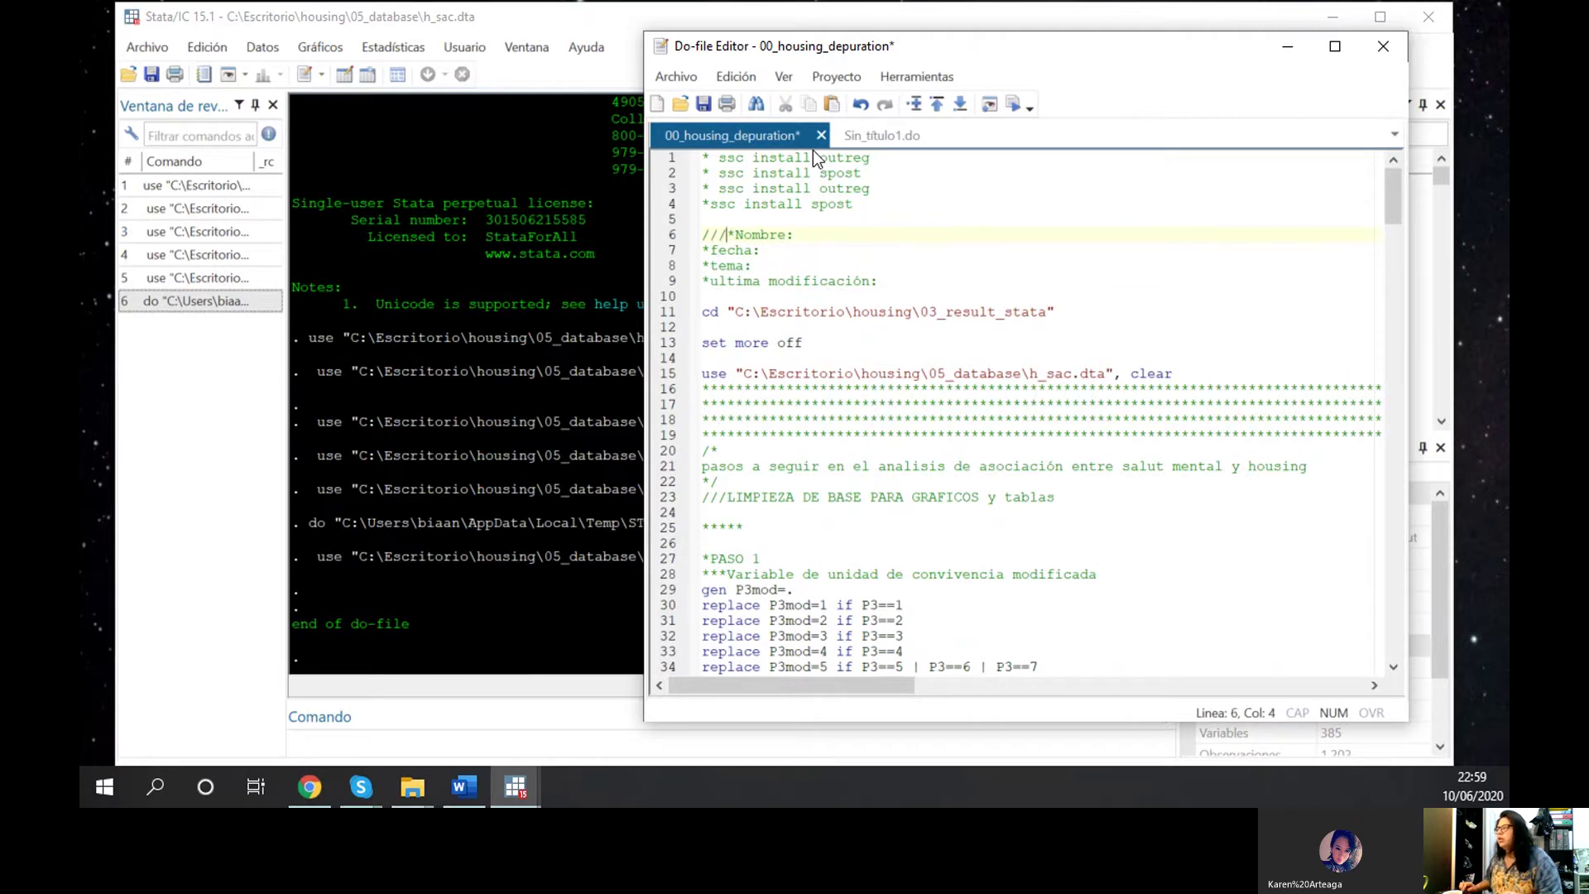
{"action": "key", "text": "BackSpace"}
{"action": "key", "text": "BackSpace"}
{"action": "key", "text": "BackSpace"}
{"action": "key", "text": "BackSpace"}
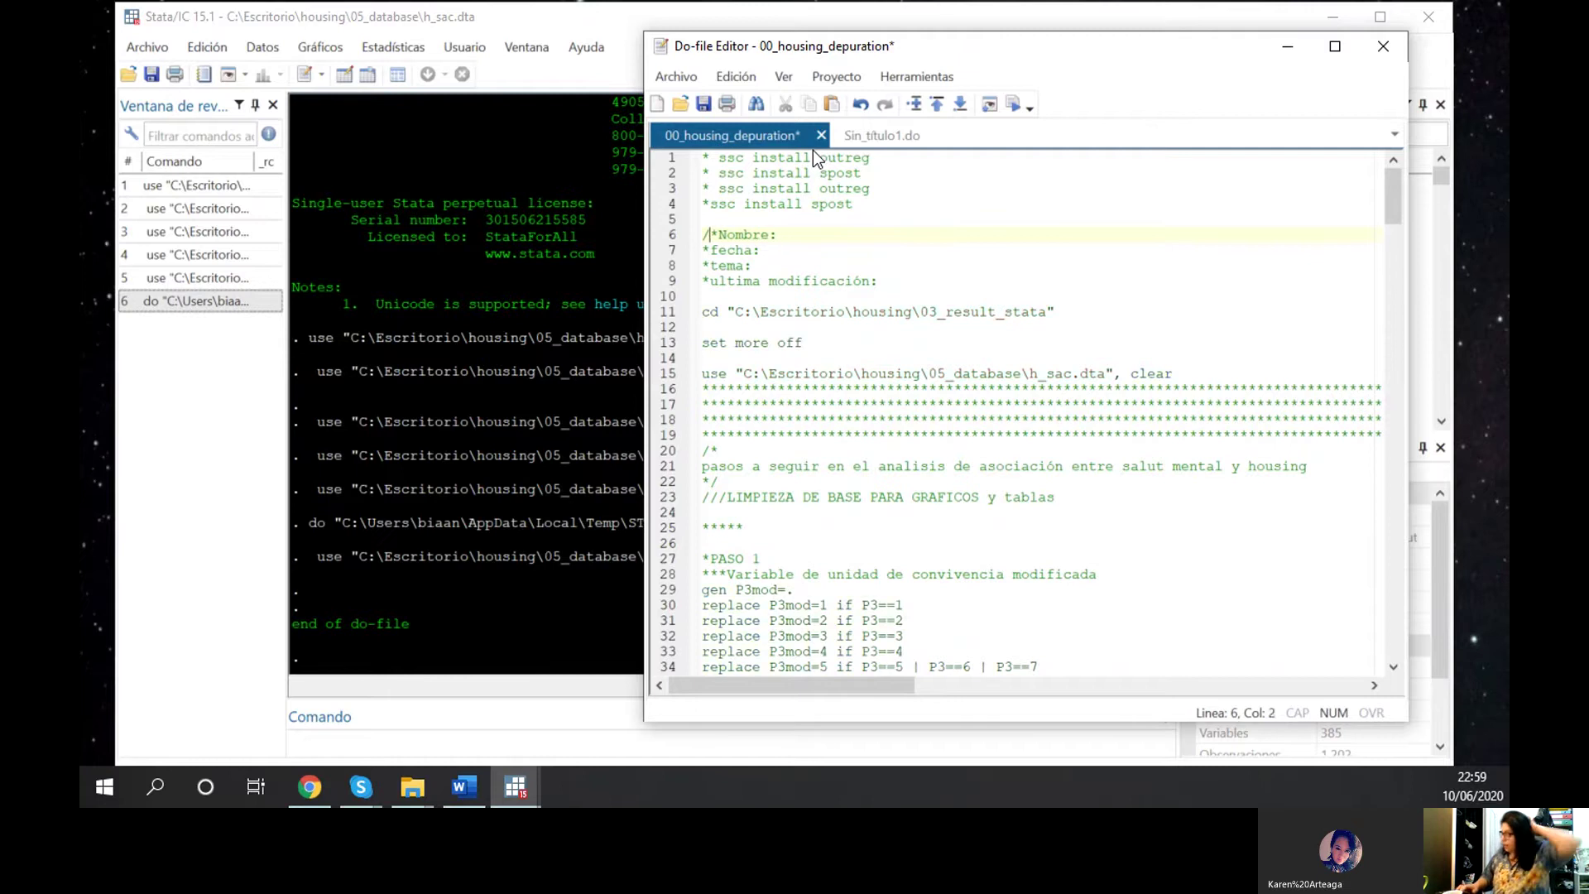
{"action": "key", "text": "Return"}
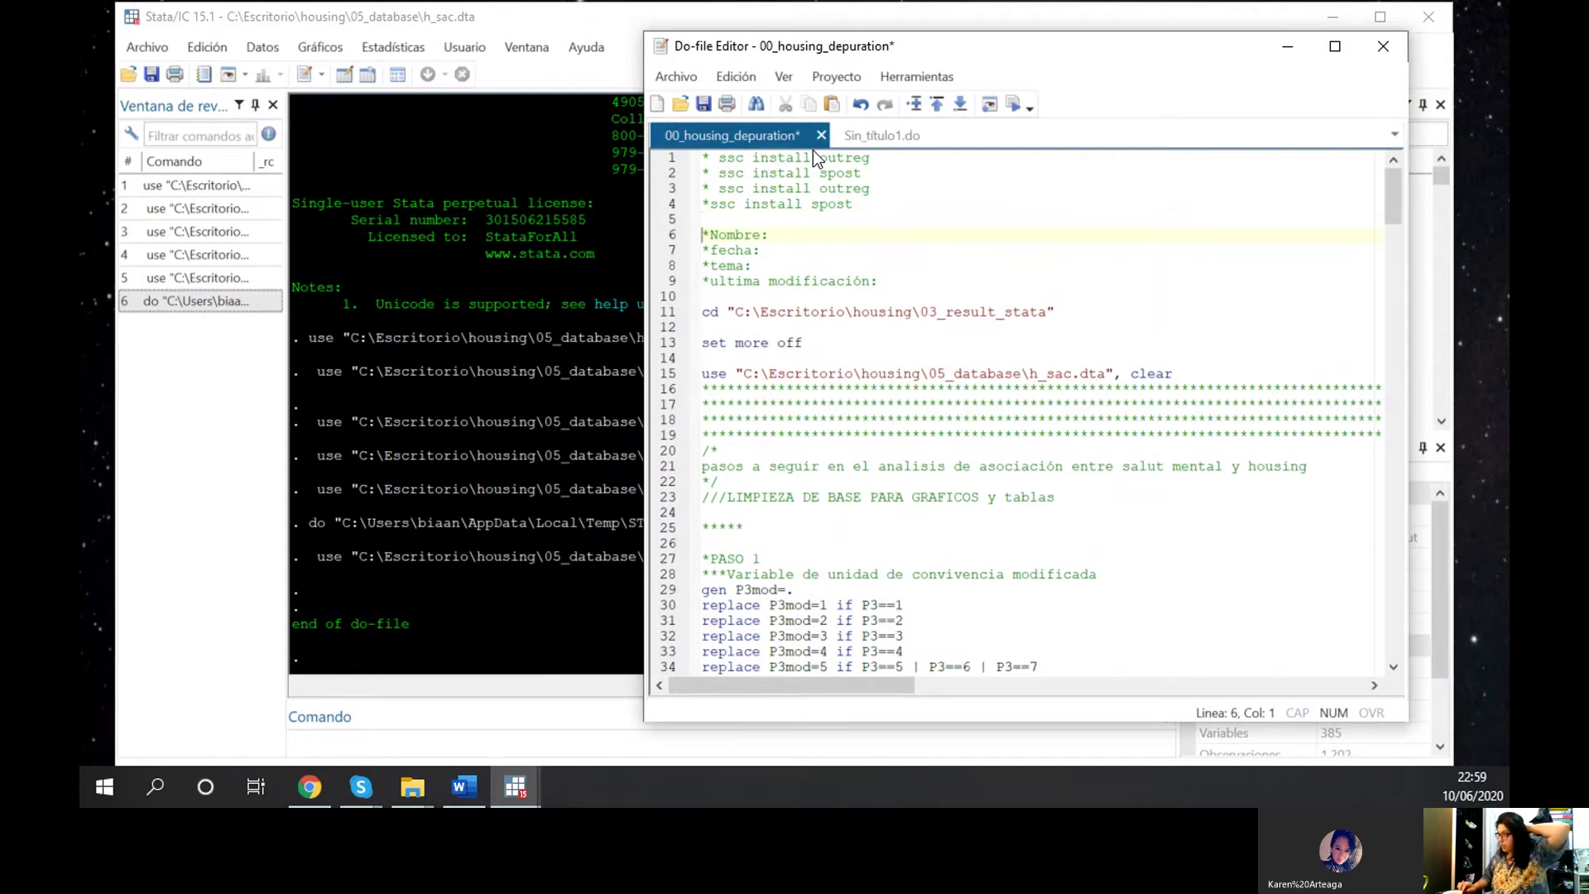
Insert a block comment opening marker /* below the header lines, with a blank line above it
{"action": "key", "text": "Down"}
{"action": "key", "text": "Down"}
{"action": "key", "text": "Down"}
{"action": "key", "text": "Down"}
{"action": "key", "text": "Return"}
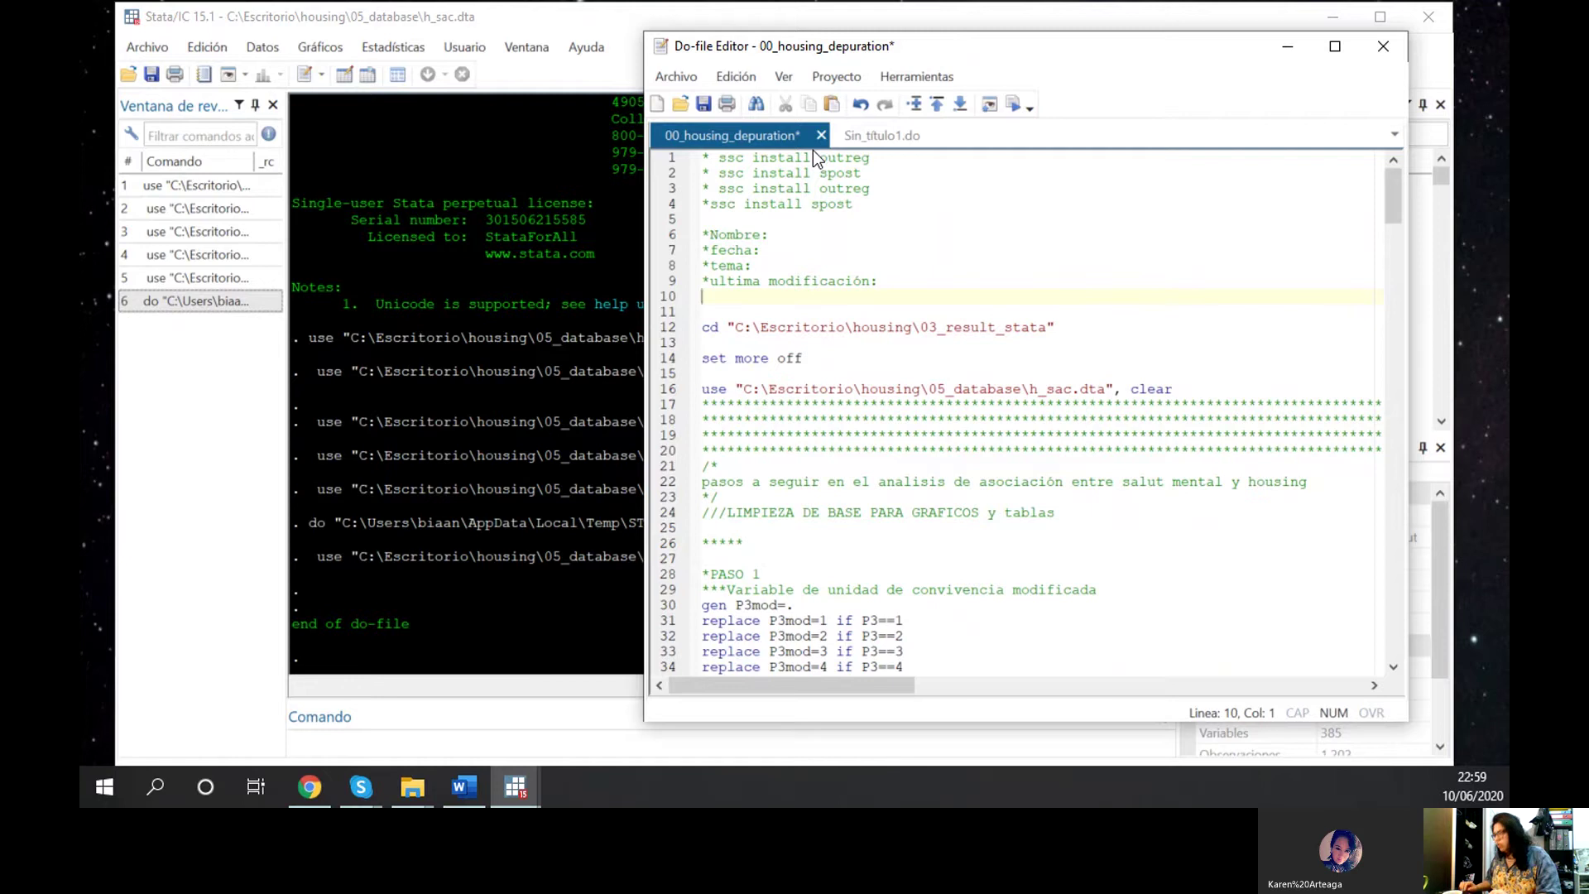
{"action": "type", "text": "/*"}
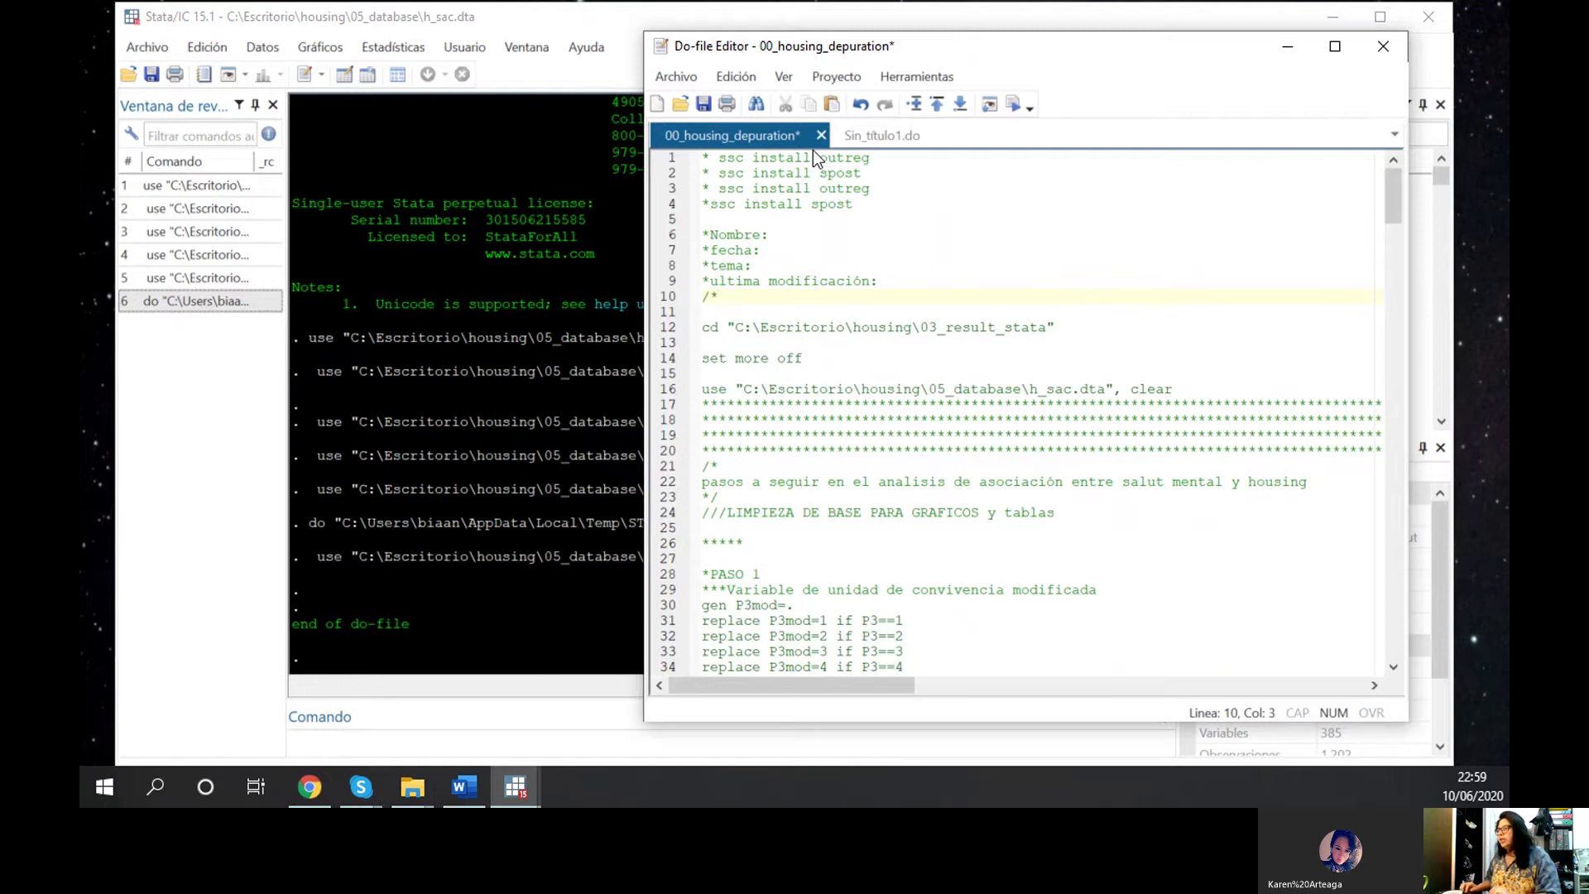
{"action": "key", "text": "Return"}
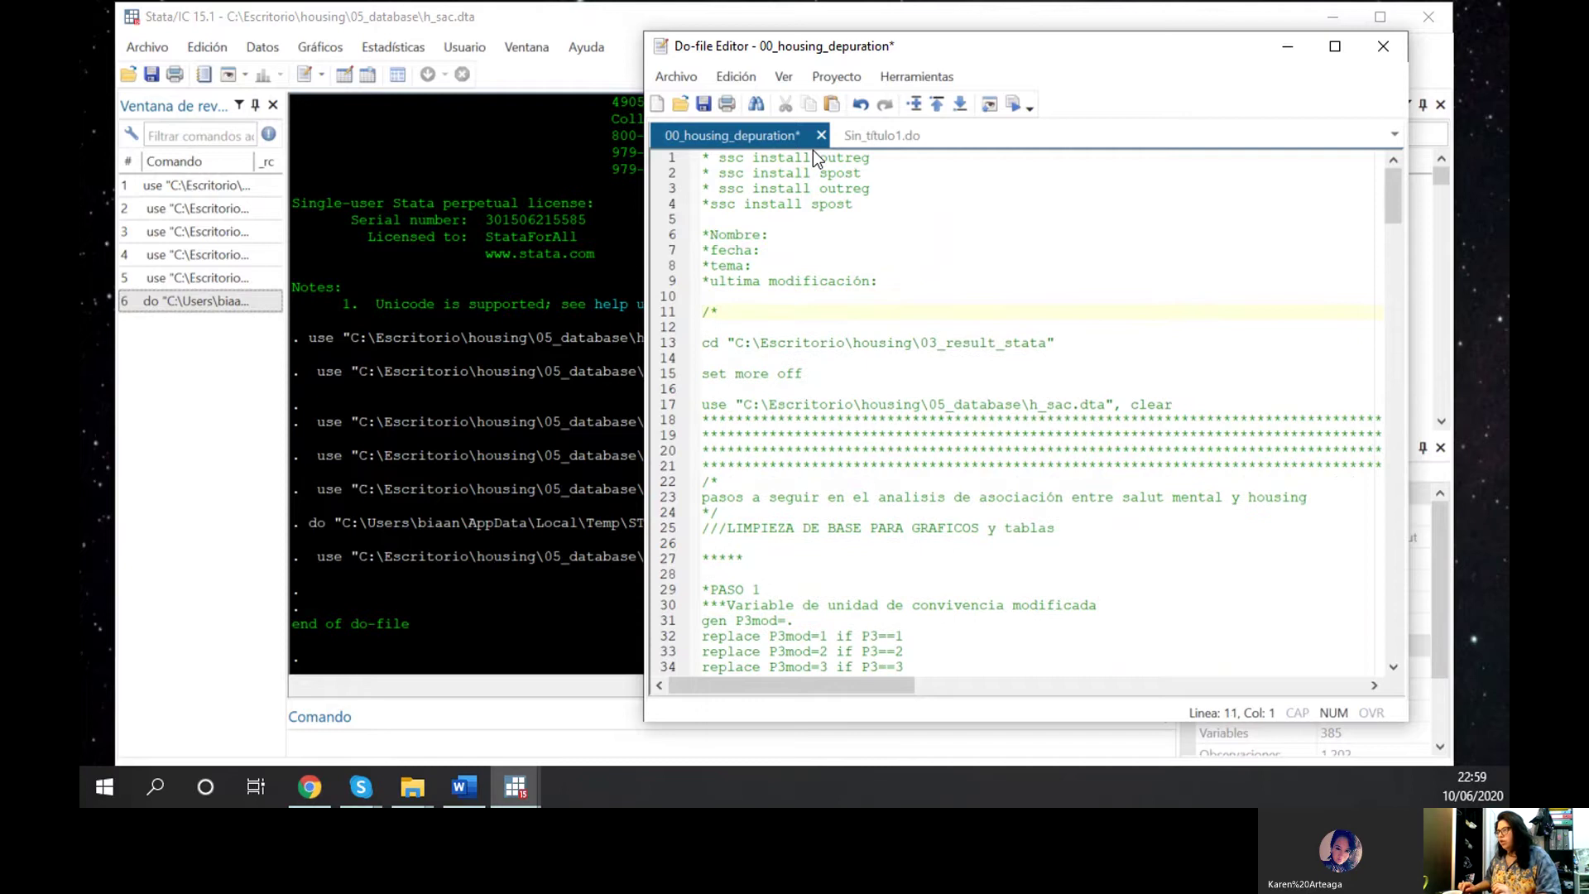
{"action": "key", "text": "Right"}
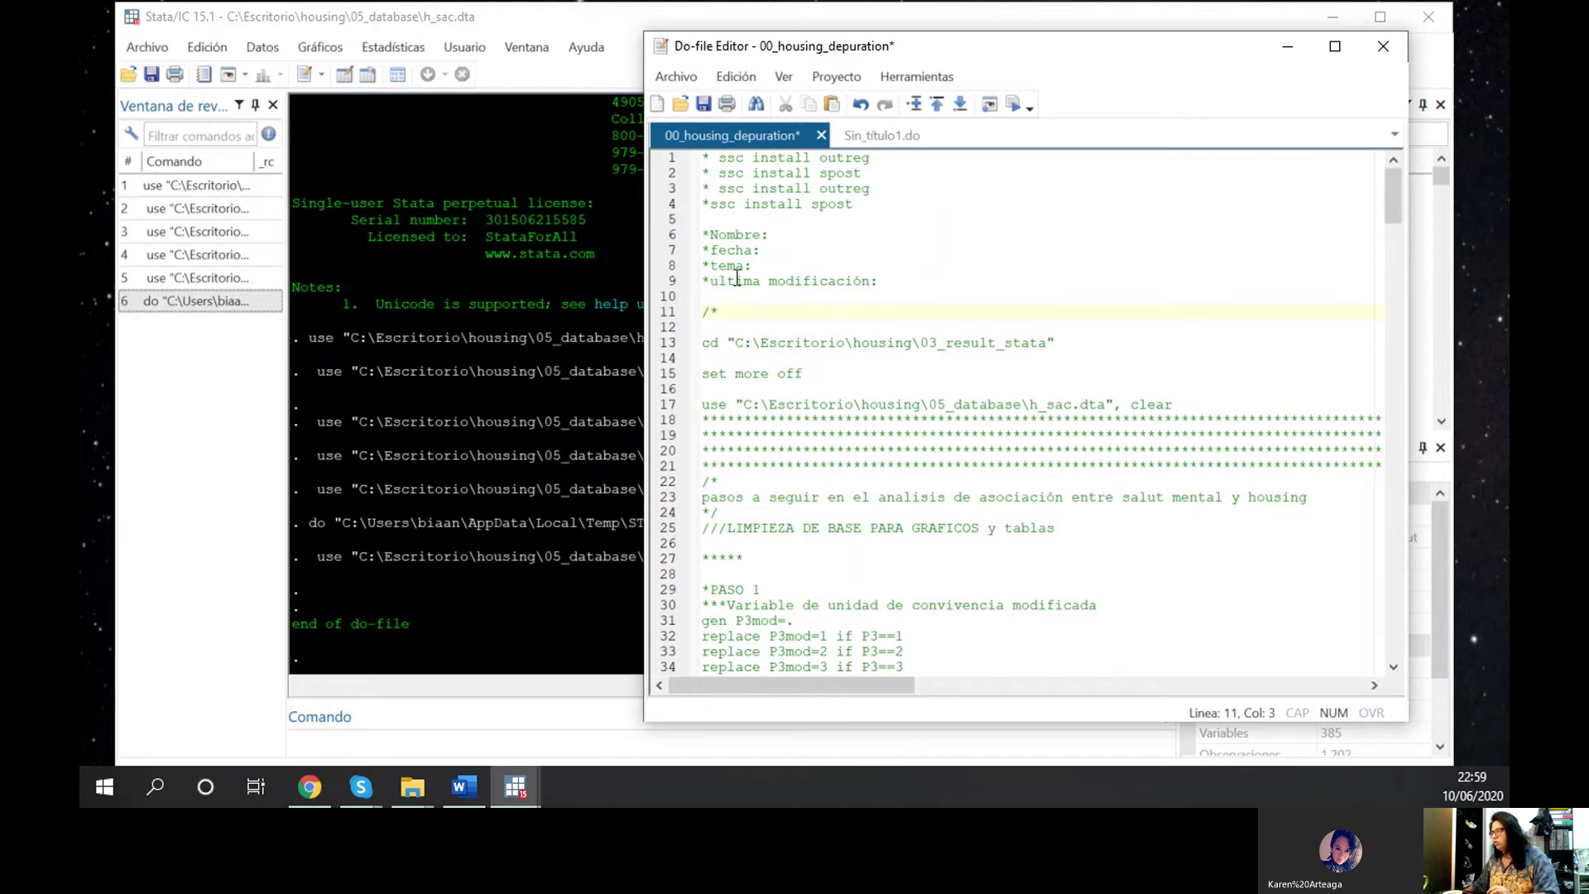
Close the block comment with */ on a new line directly below the /* marker under the header
{"action": "scroll", "coordinate": [768, 365], "scroll_direction": "down", "scroll_amount": 20}
{"action": "scroll", "coordinate": [768, 365], "scroll_direction": "down", "scroll_amount": 20}
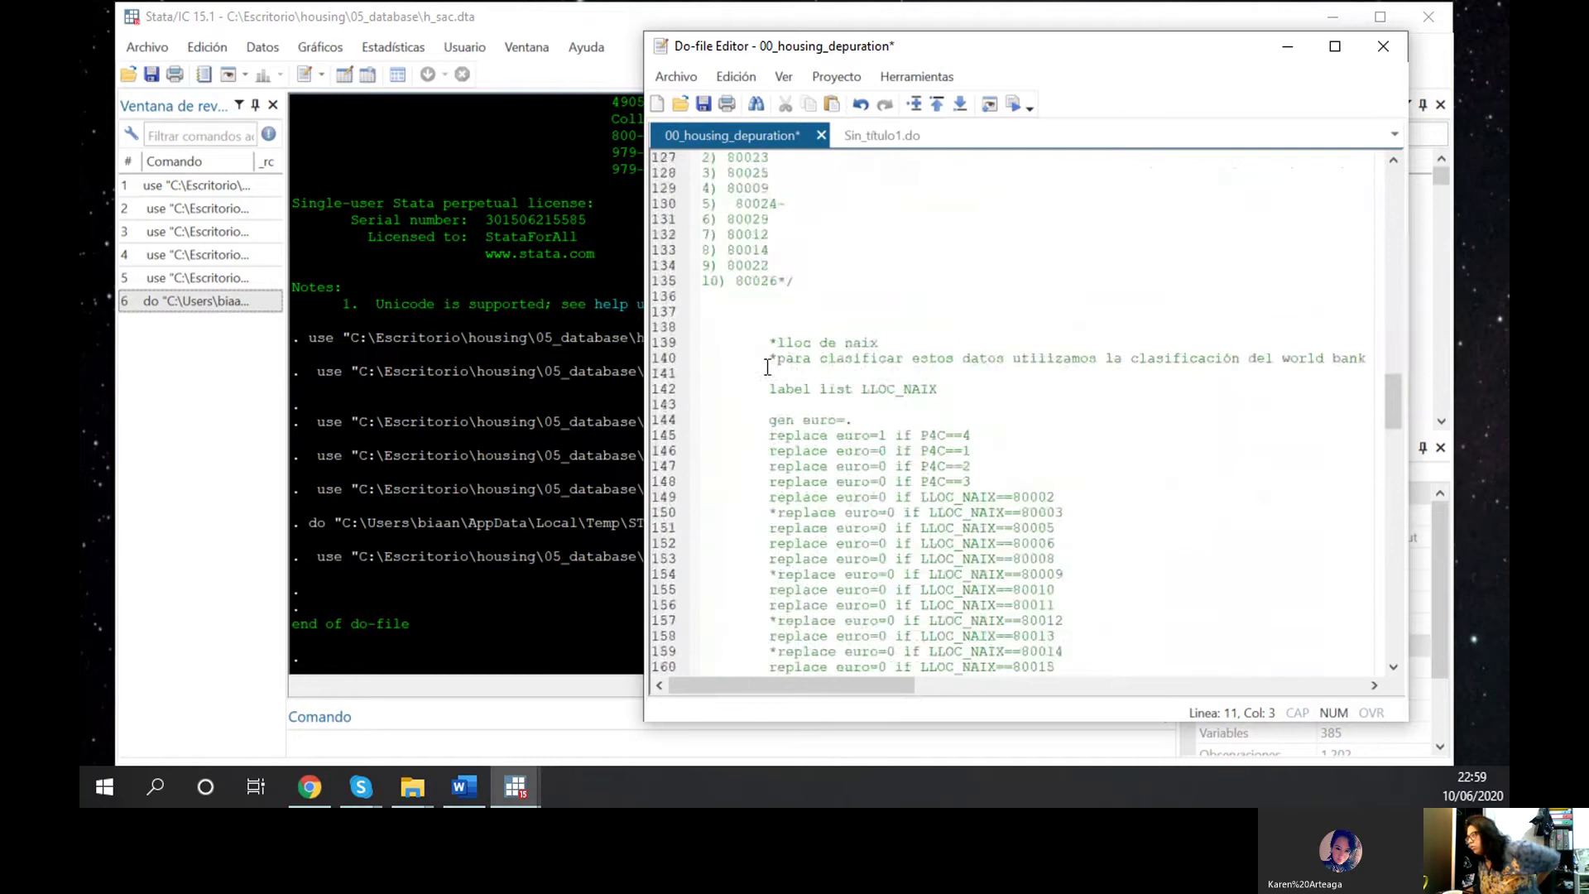
{"action": "left_click_drag", "start_coordinate": [1393, 471], "coordinate": [1341, 178]}
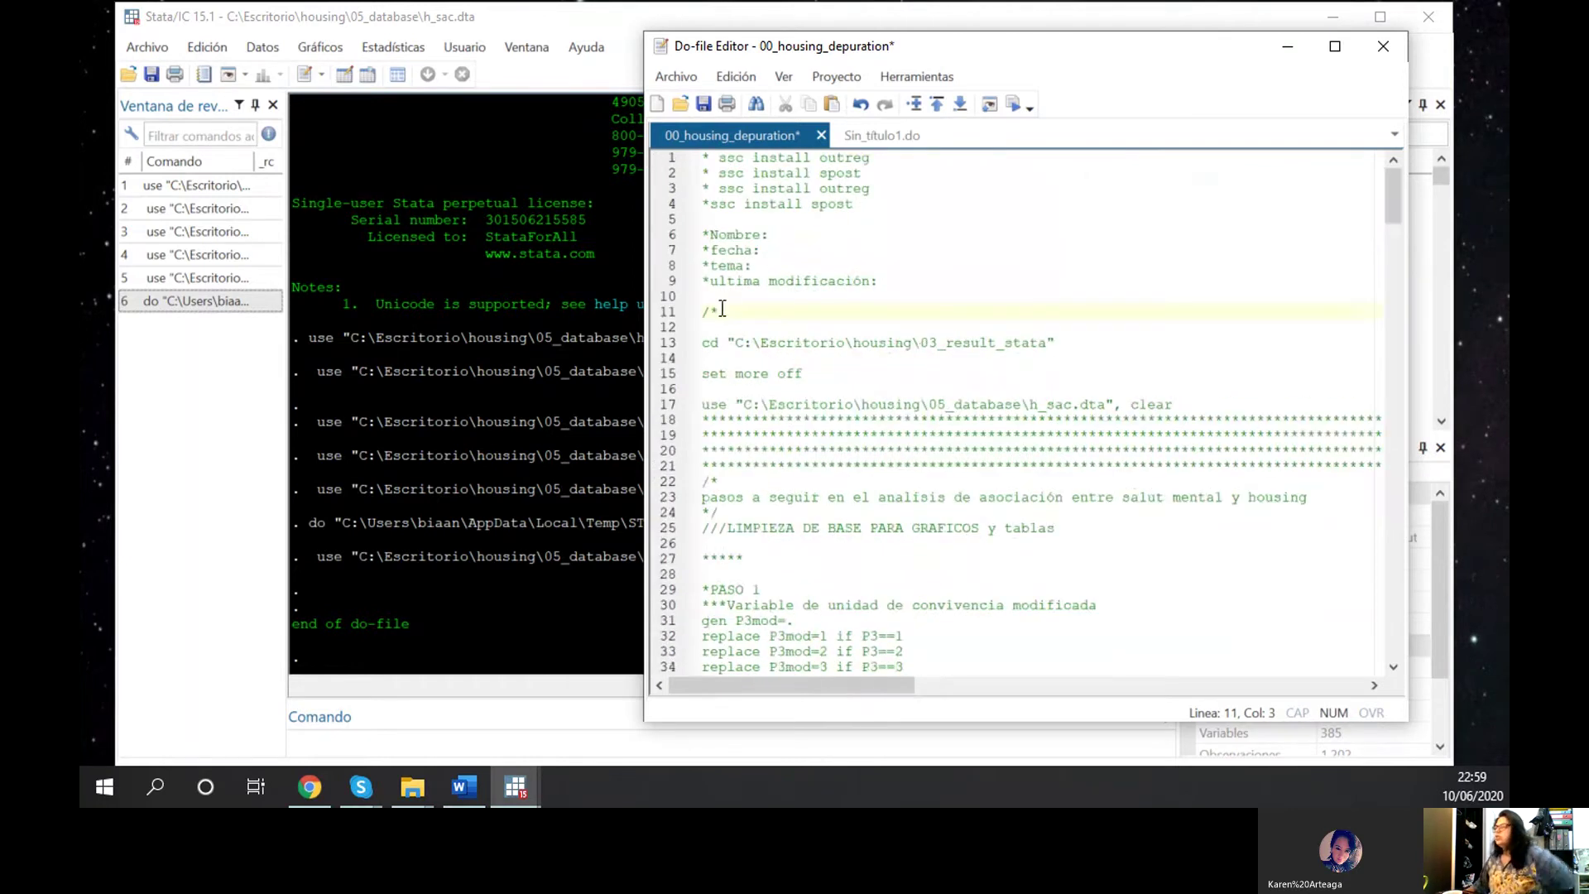
{"action": "key", "text": "Return"}
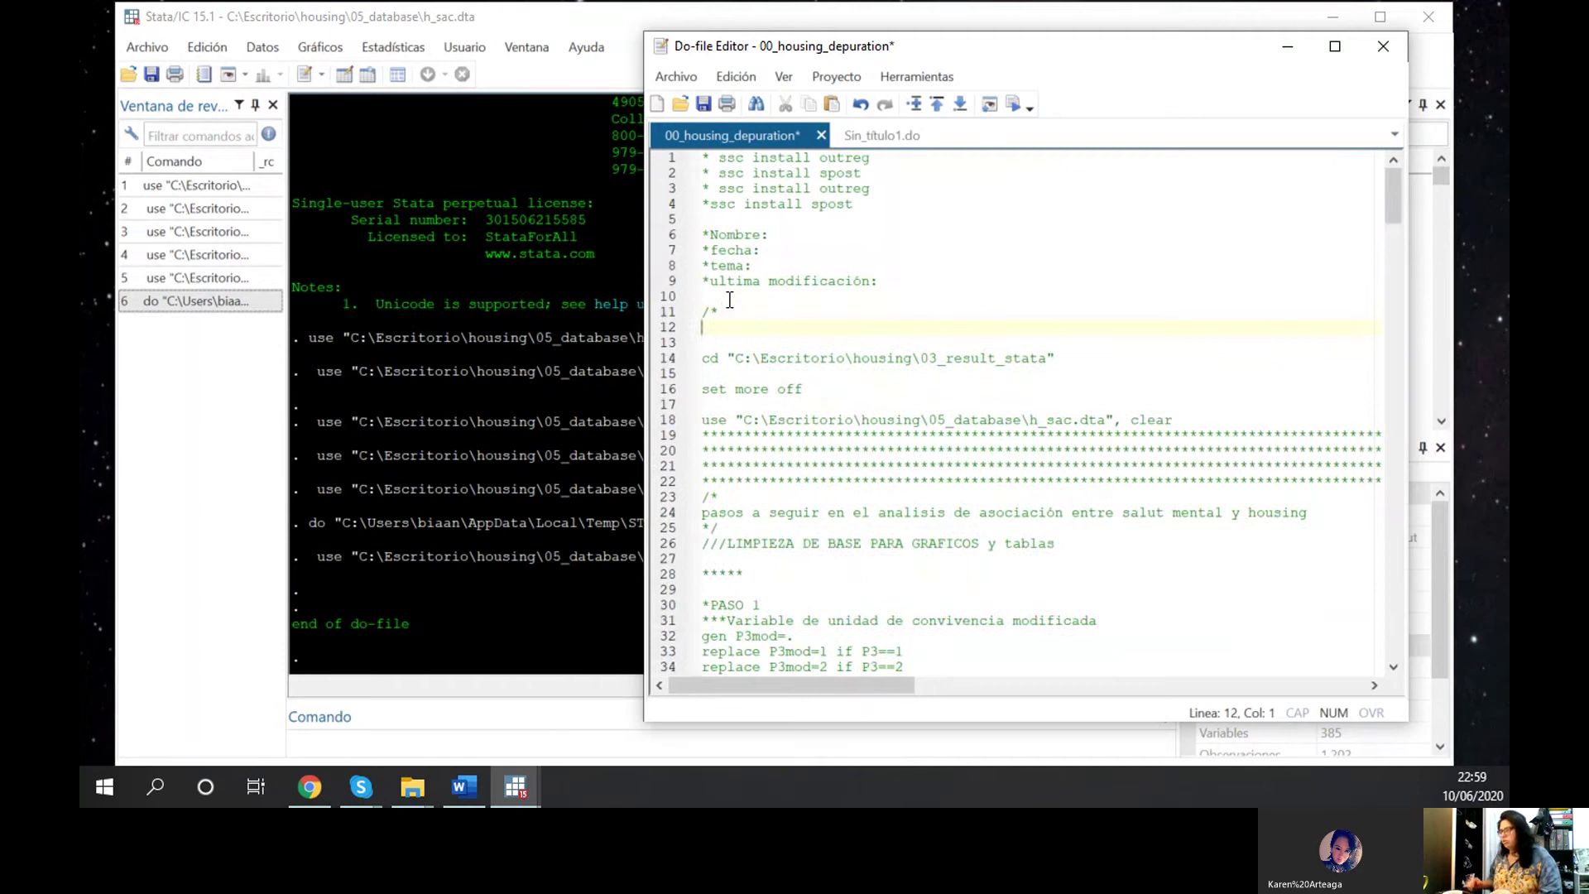
{"action": "type", "text": "*"}
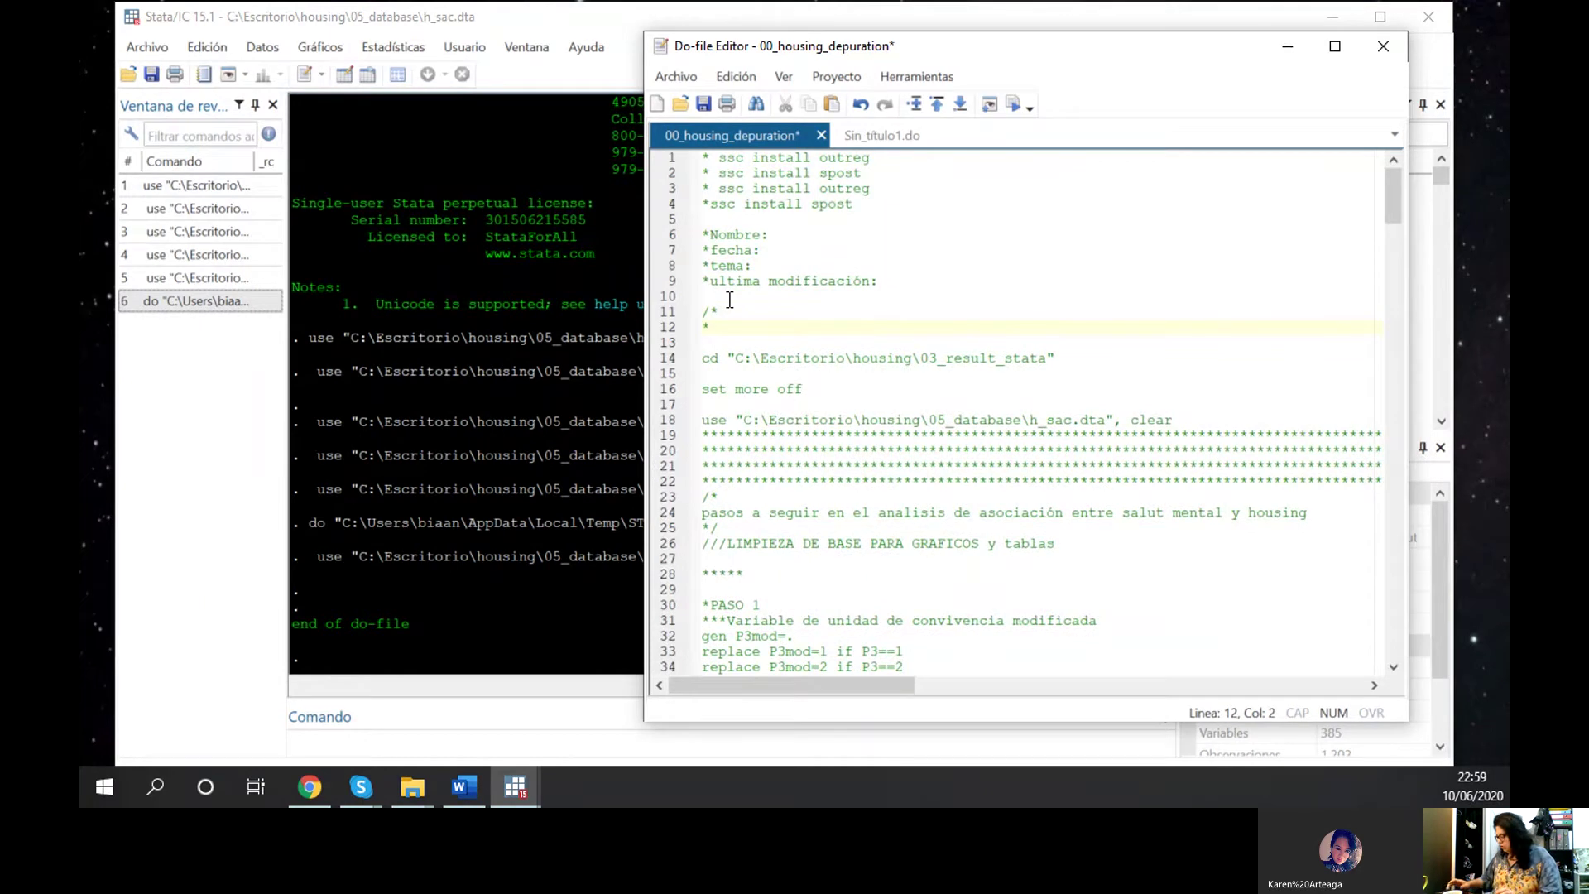
{"action": "type", "text": "/"}
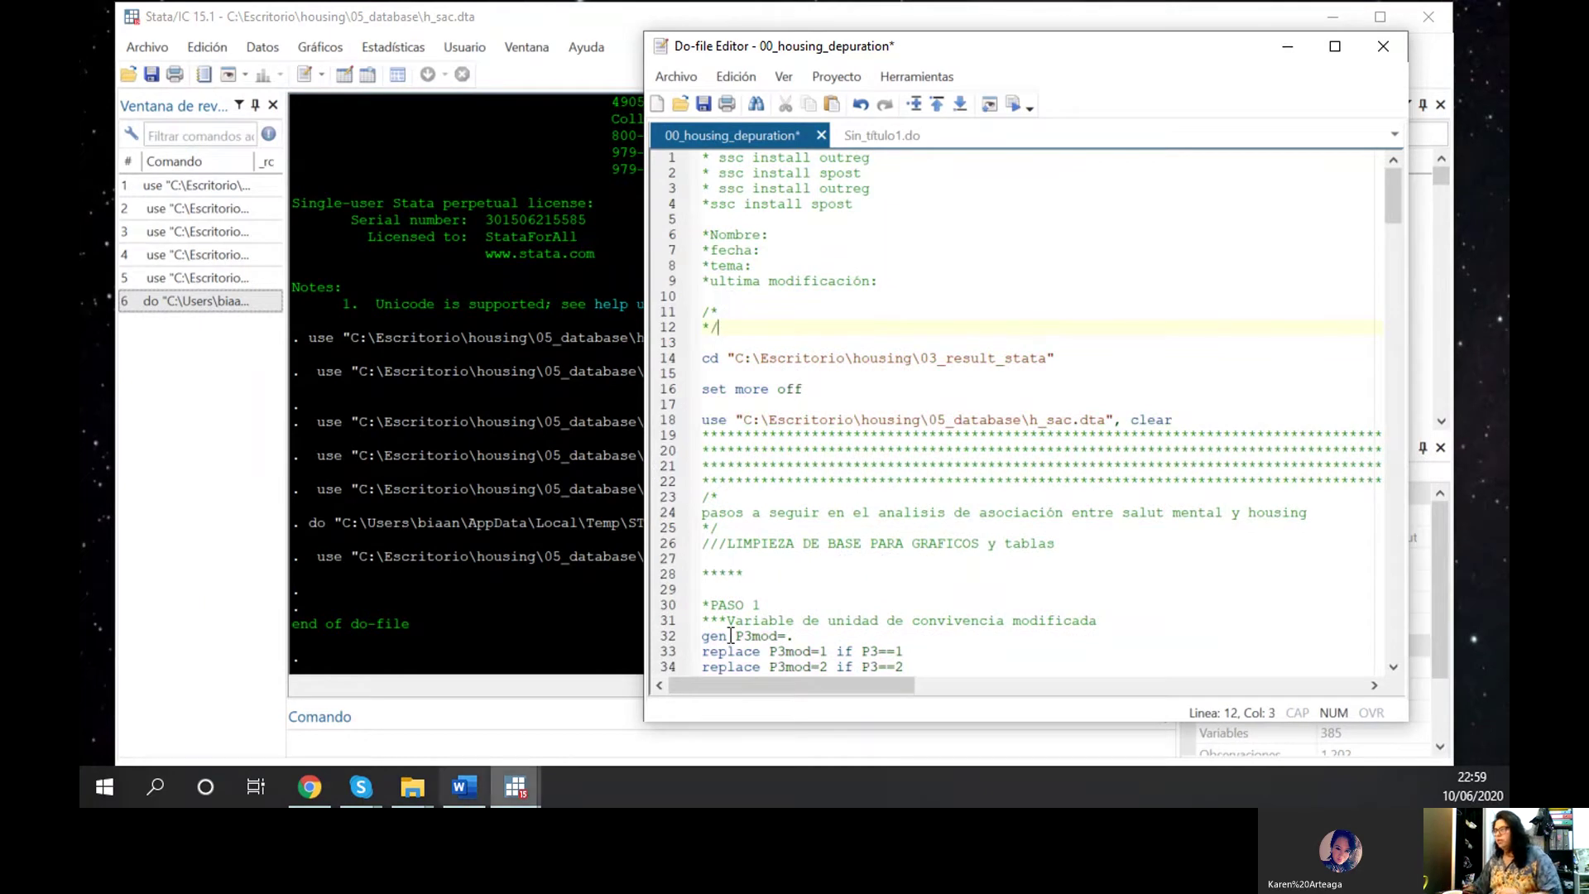
{"action": "scroll", "coordinate": [1065, 480], "scroll_direction": "down", "scroll_amount": 9}
{"action": "scroll", "coordinate": [1064, 480], "scroll_direction": "up", "scroll_amount": 9}
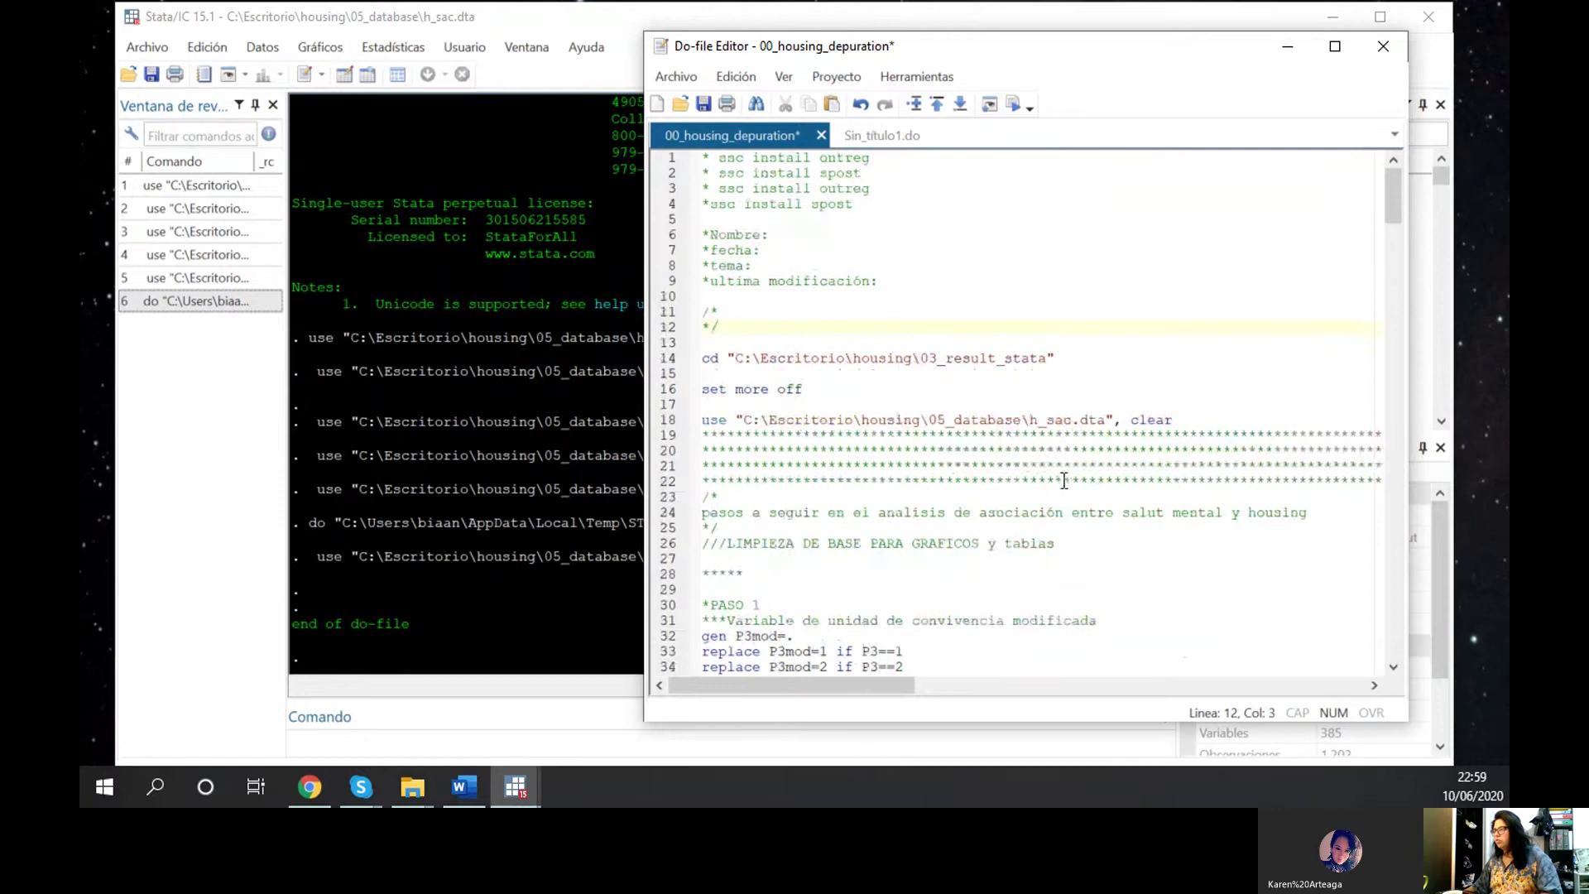
Move the /* opening marker from below the header to its own line directly above "Nombre:"
{"action": "left_click", "coordinate": [786, 307]}
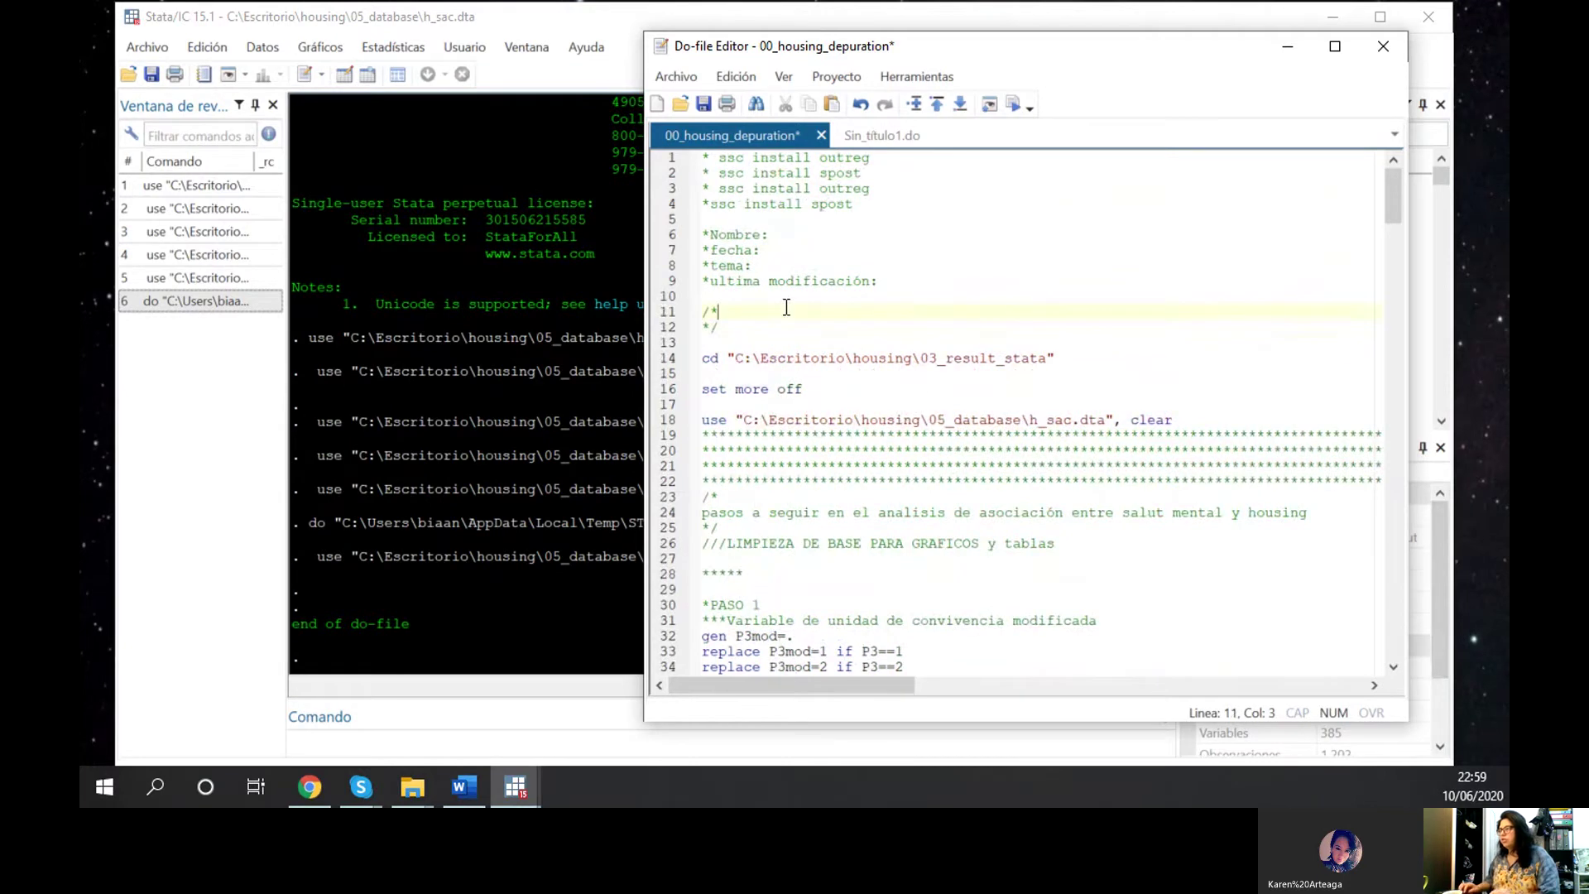
{"action": "key", "text": "shift+Home"}
{"action": "key", "text": "shift+Up"}
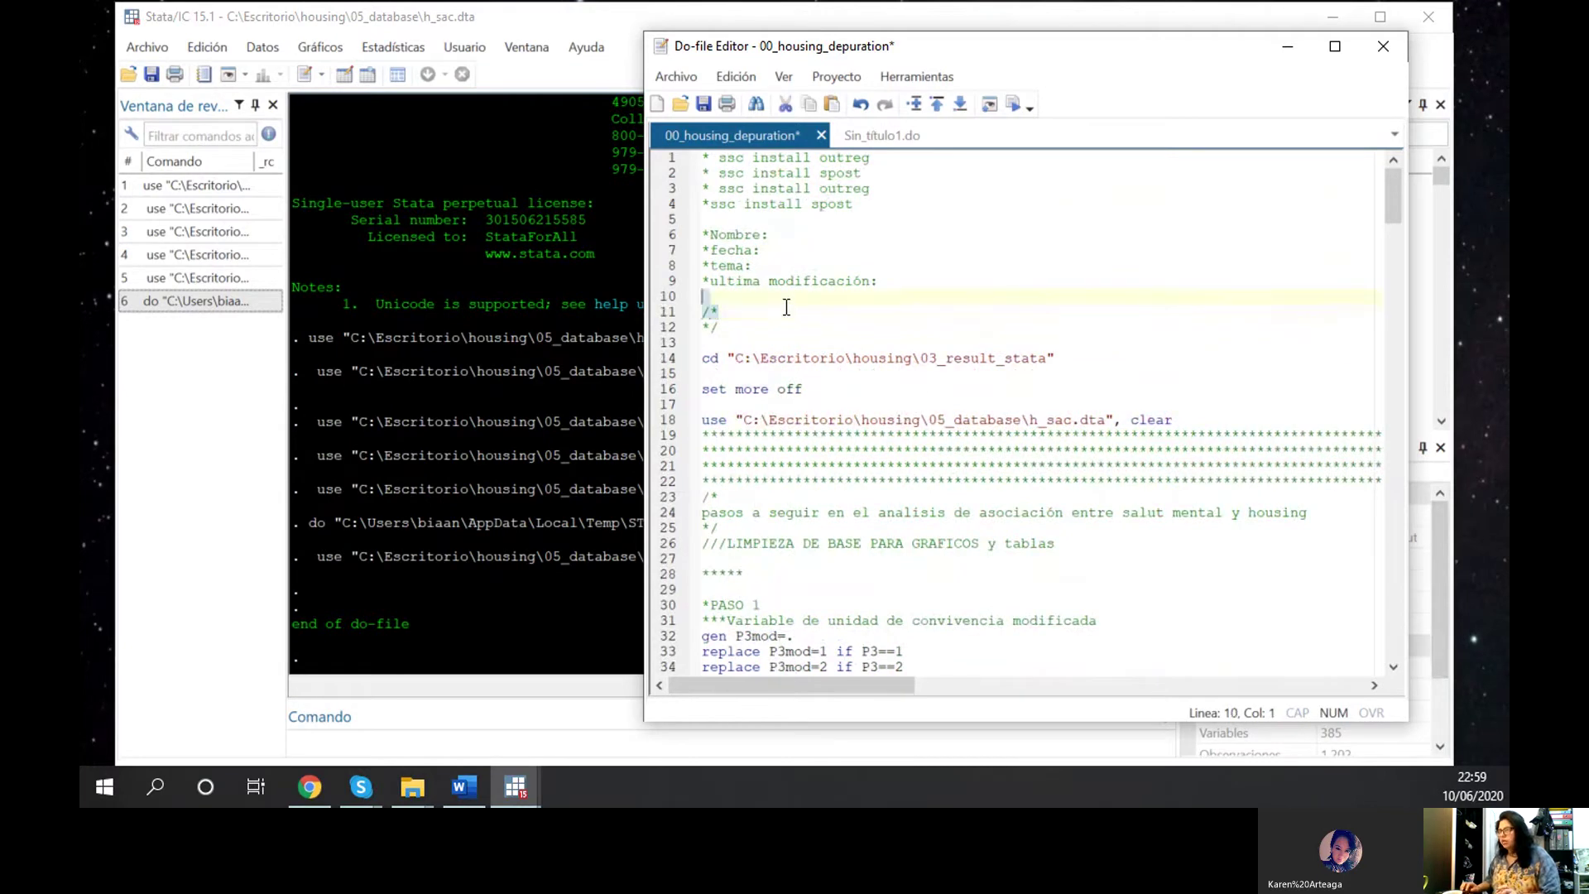
{"action": "key", "text": "shift+Down"}
{"action": "key", "text": "Delete"}
{"action": "key", "text": "Up"}
{"action": "key", "text": "Up"}
{"action": "key", "text": "Up"}
{"action": "key", "text": "Up"}
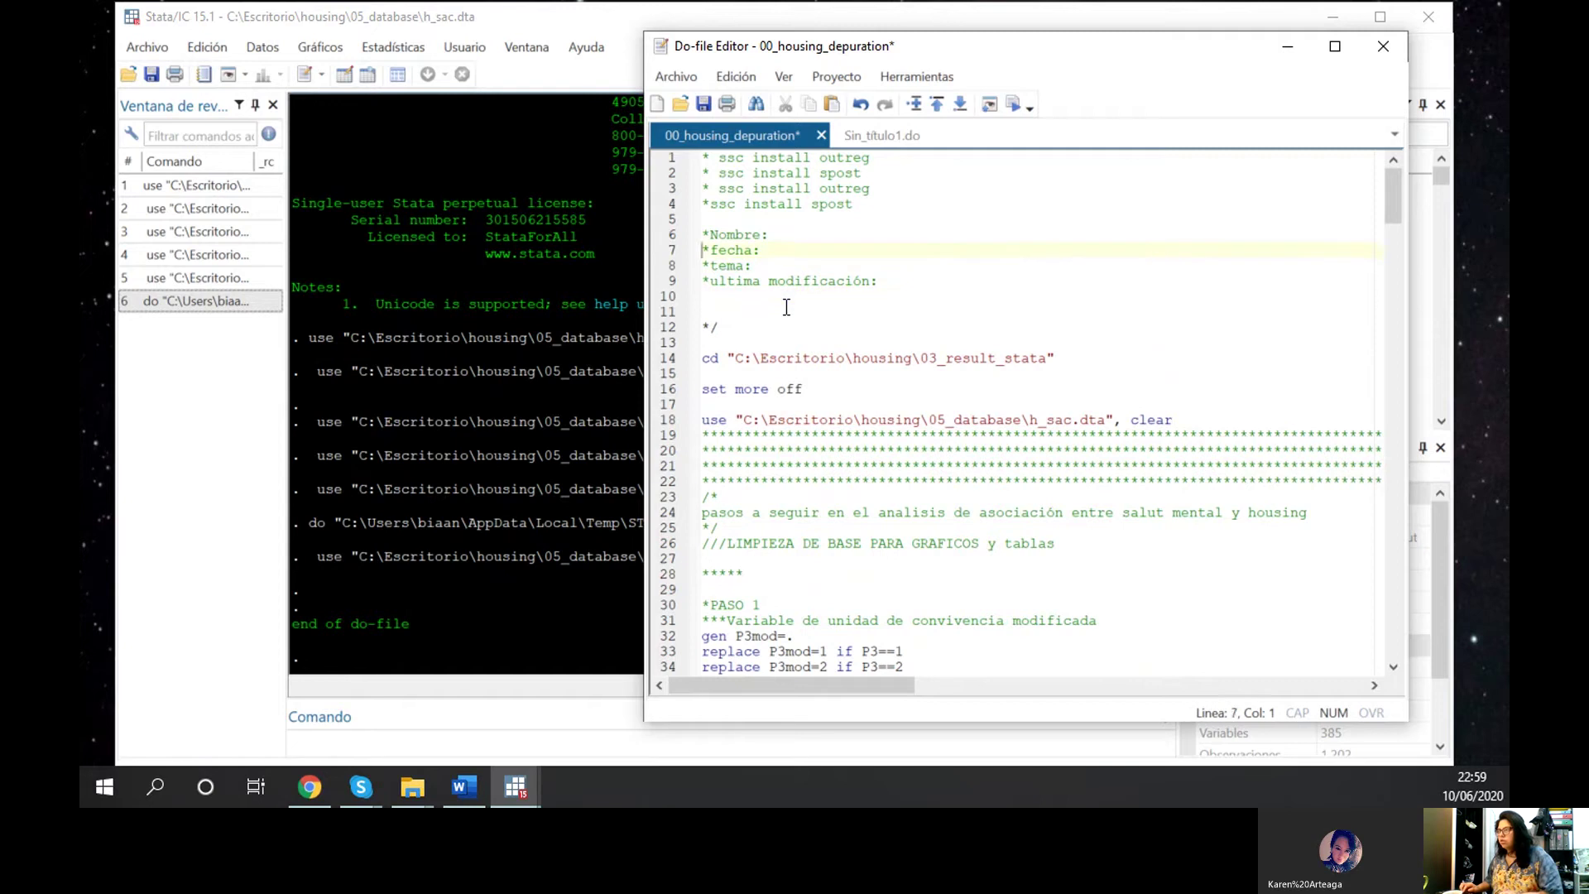
{"action": "key", "text": "Return"}
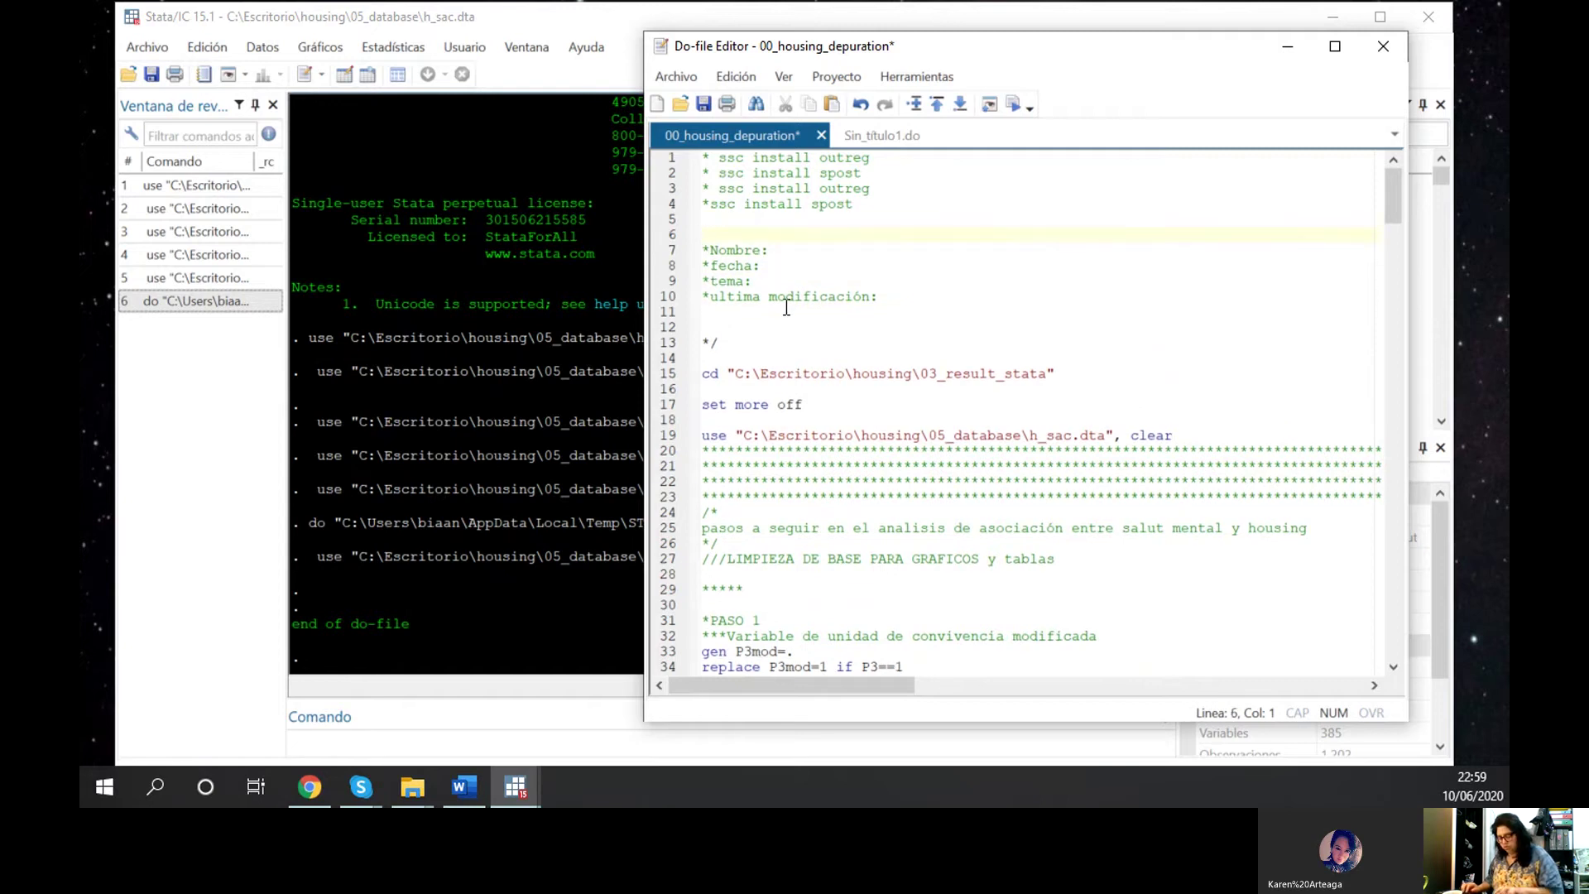
{"action": "type", "text": "/*"}
Delete the two blank lines between "ultima modificación:" and the closing */ marker
{"action": "key", "text": "Down"}
{"action": "key", "text": "Down"}
{"action": "key", "text": "Down"}
{"action": "key", "text": "Down"}
{"action": "key", "text": "Down"}
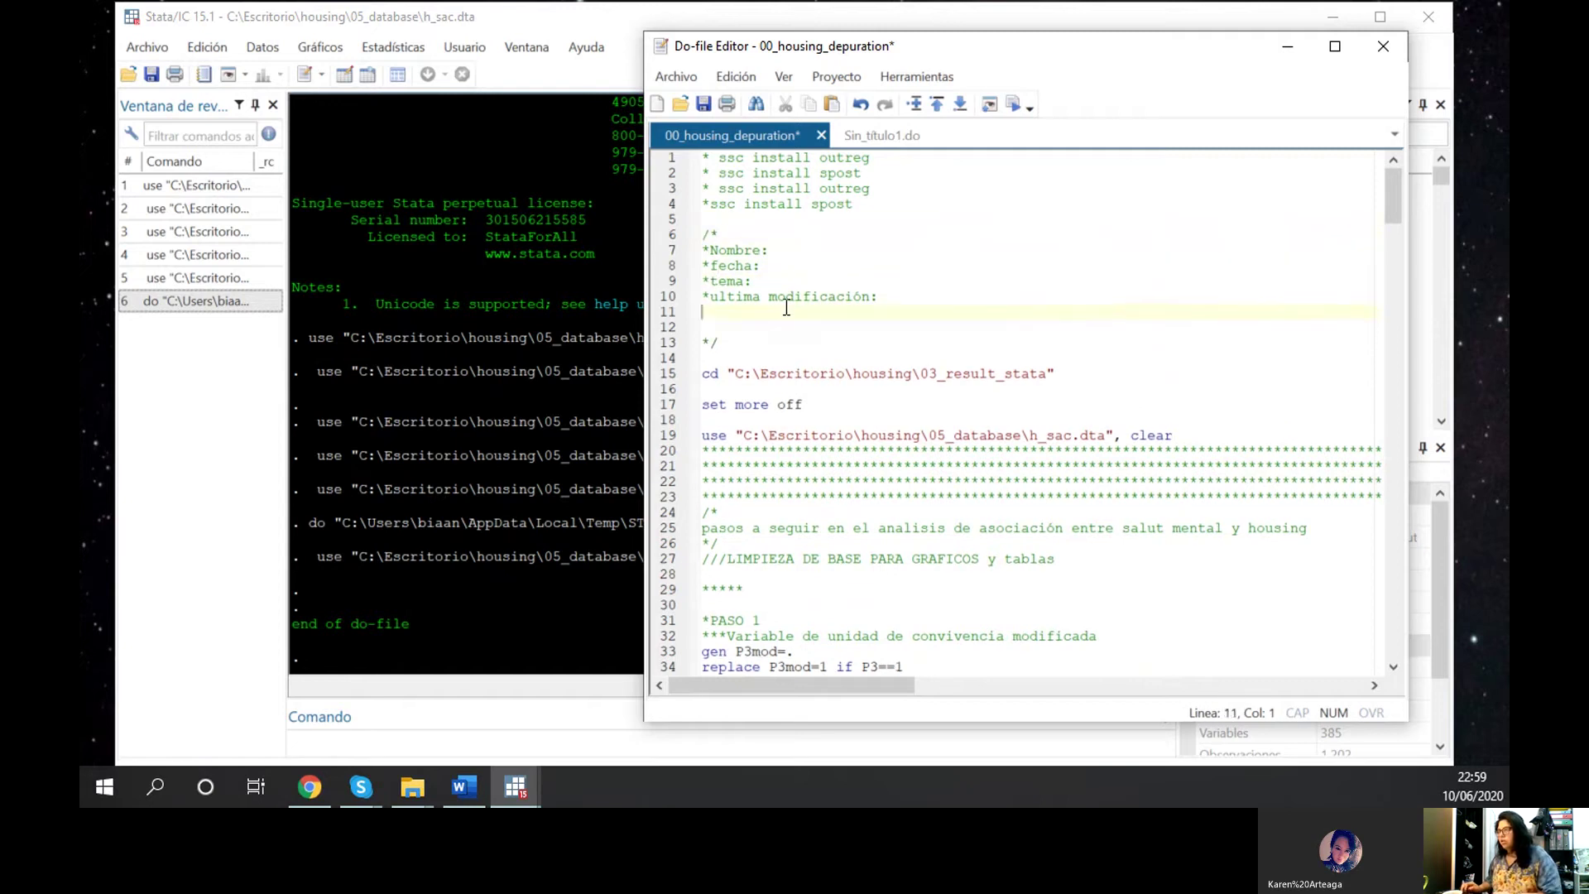
{"action": "key", "text": "Delete"}
{"action": "key", "text": "Delete"}
Remove the leading asterisks from the four header lines "Nombre:", "fecha:", "tema:" and "ultima modificación:" inside the block comment
{"action": "key", "text": "Up"}
{"action": "key", "text": "Up"}
{"action": "key", "text": "Up"}
{"action": "key", "text": "Up"}
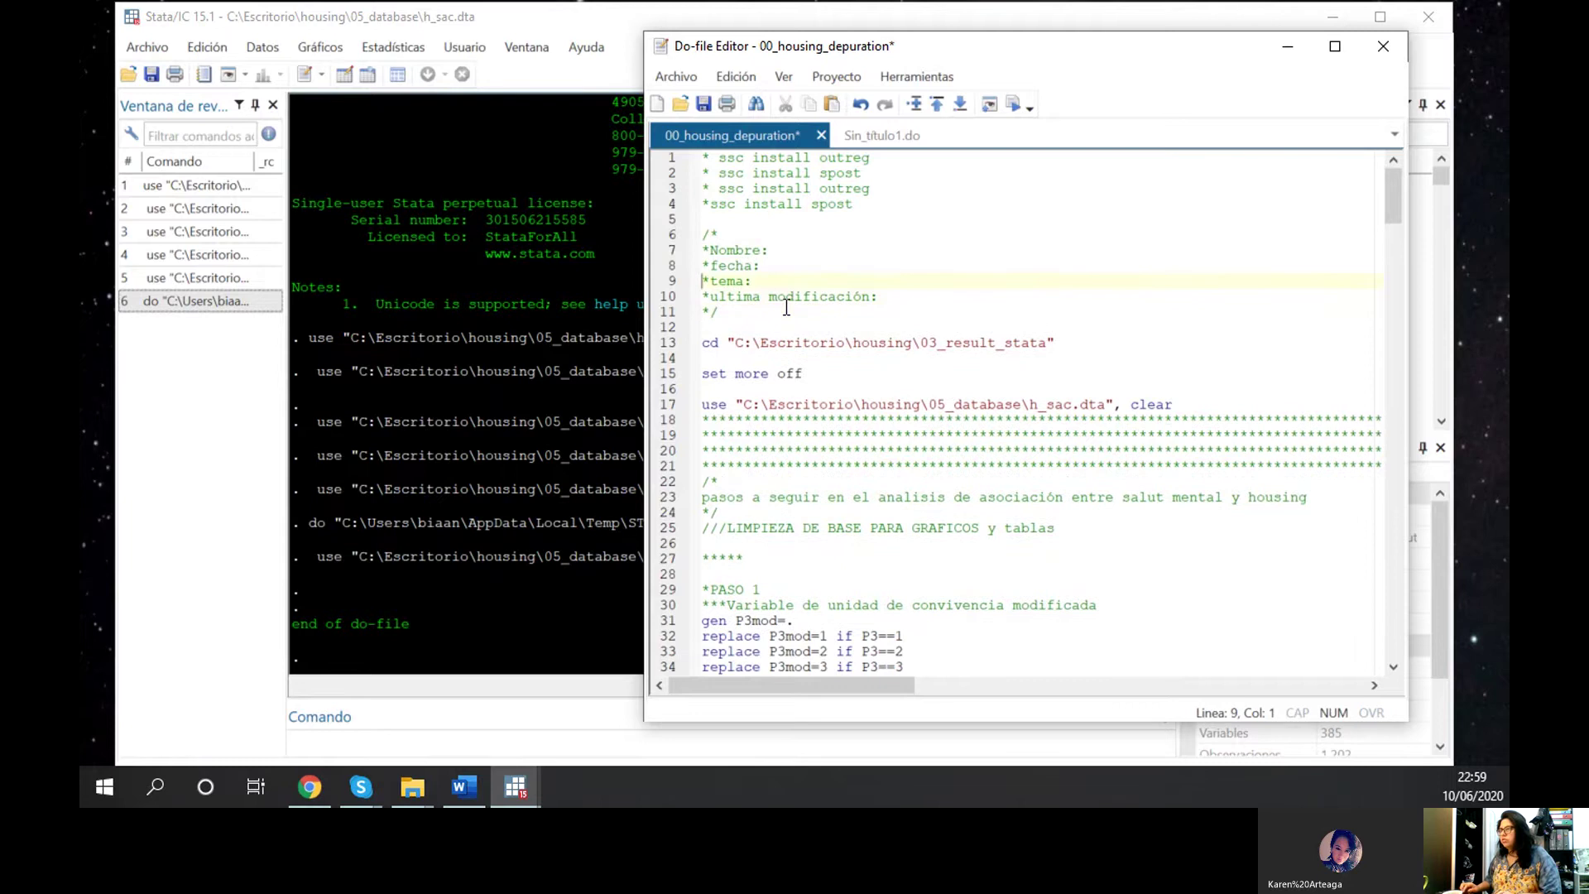
{"action": "key", "text": "Delete"}
{"action": "key", "text": "Down"}
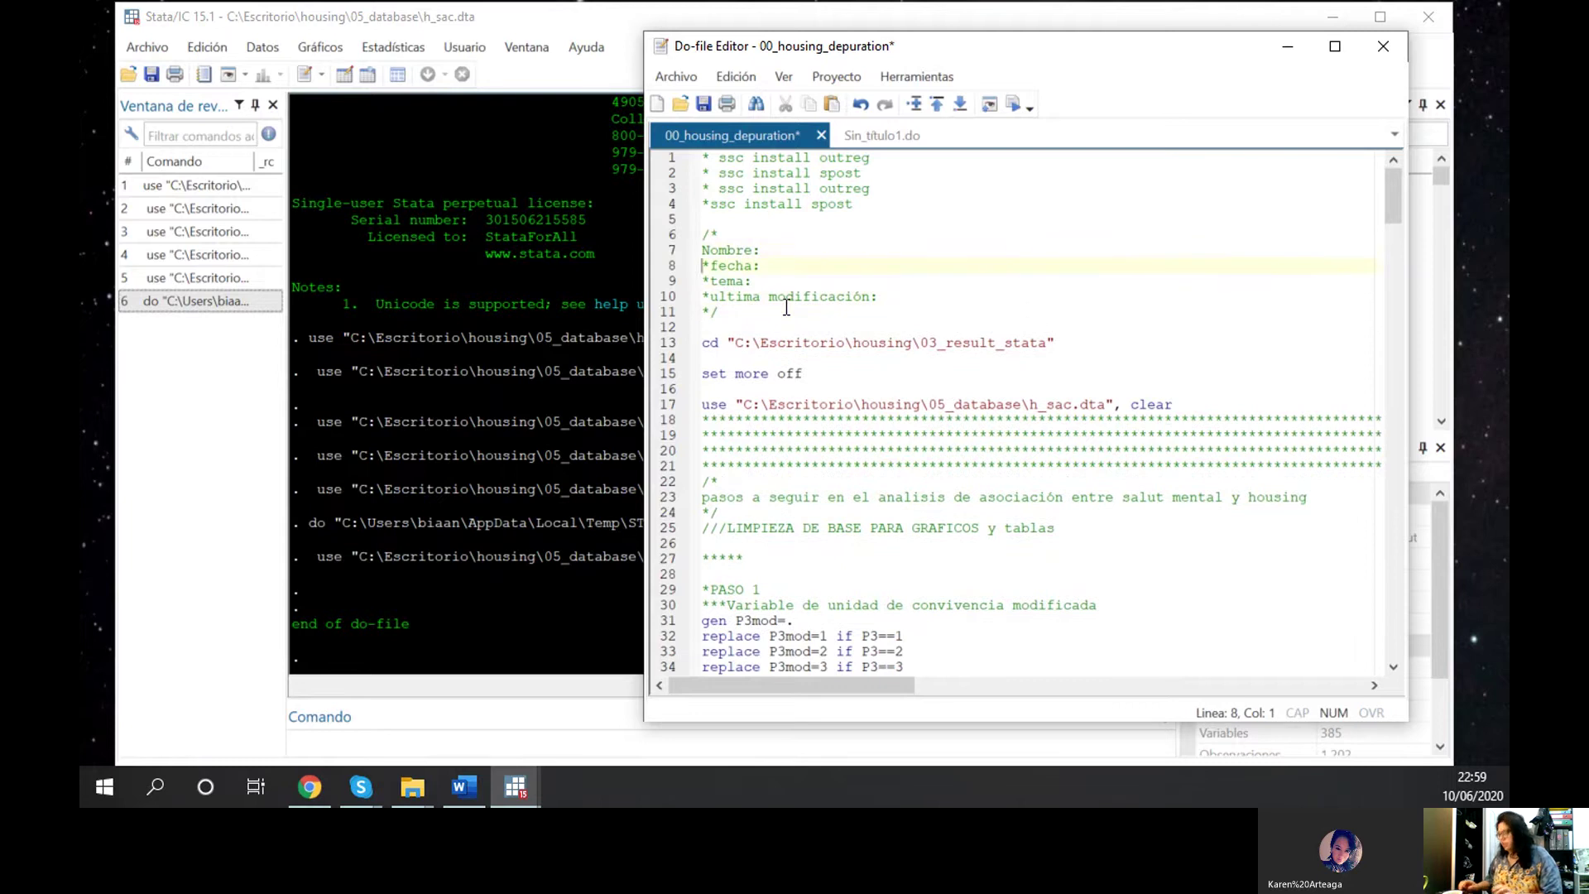
{"action": "key", "text": "Delete"}
{"action": "key", "text": "Delete"}
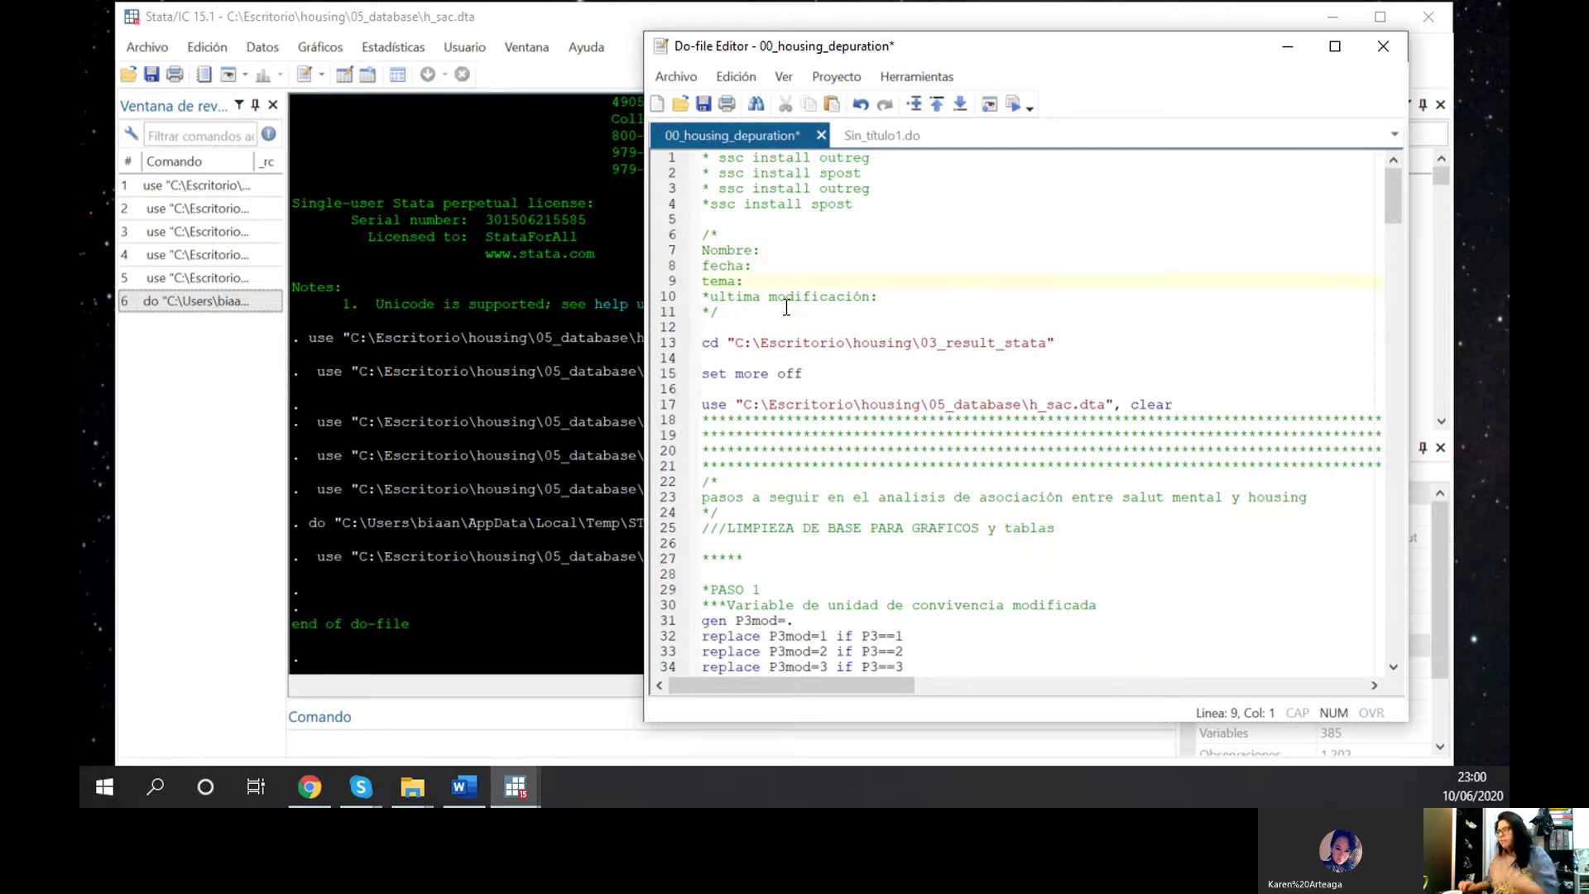
{"action": "key", "text": "Down"}
{"action": "key", "text": "Delete"}
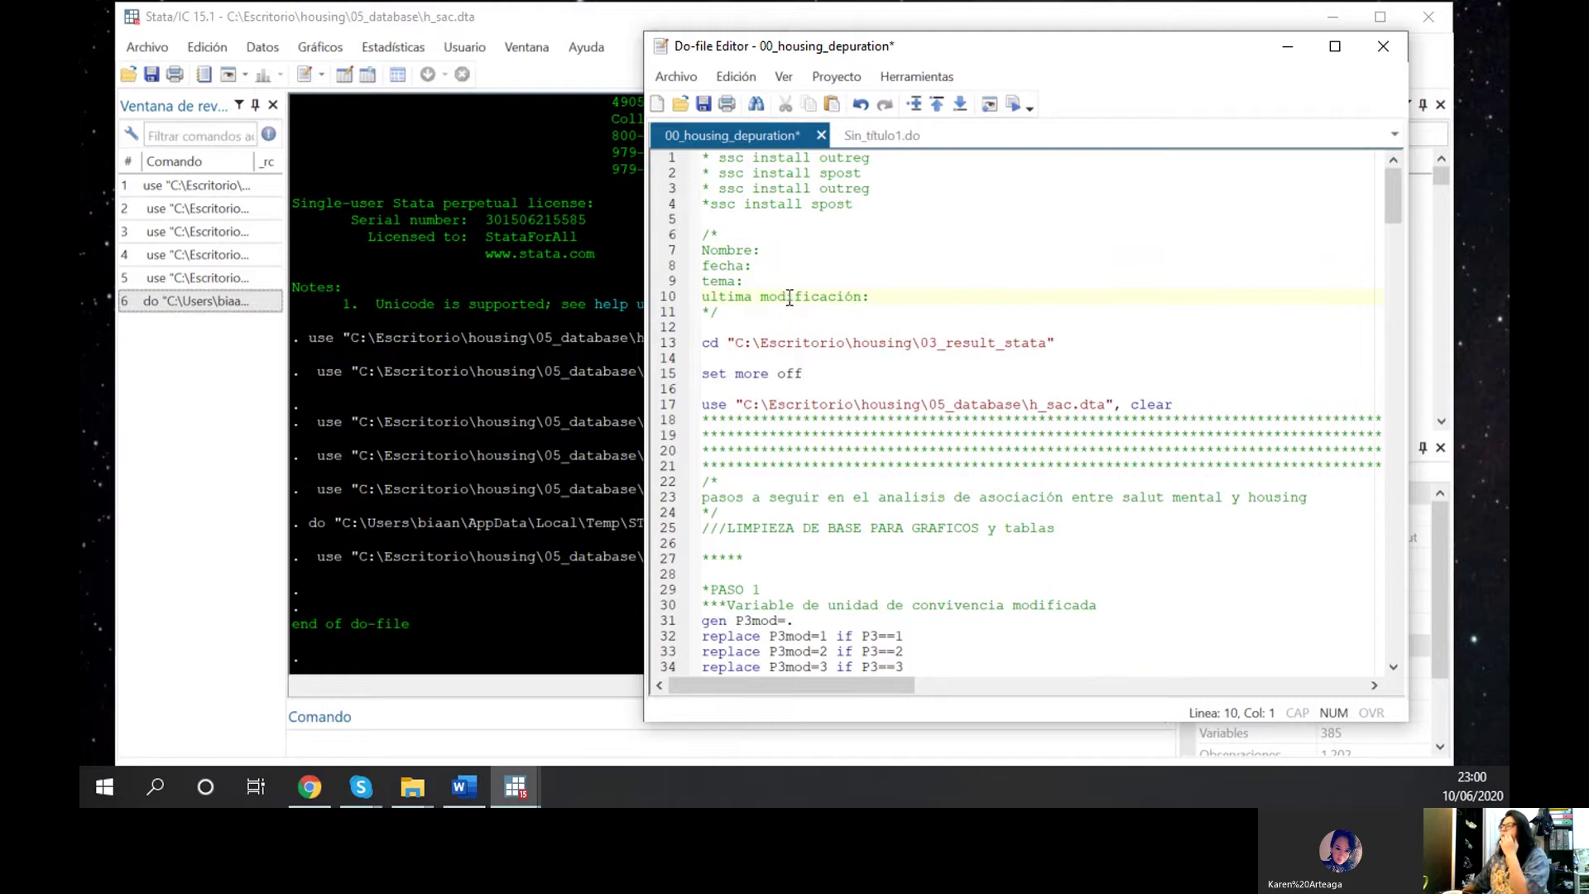
Review the finished header block comment and the asterisk-commented ssc install lines at the start of the do-file
{"action": "left_click", "coordinate": [791, 311]}
{"action": "scroll", "coordinate": [802, 313], "scroll_direction": "down", "scroll_amount": 2}
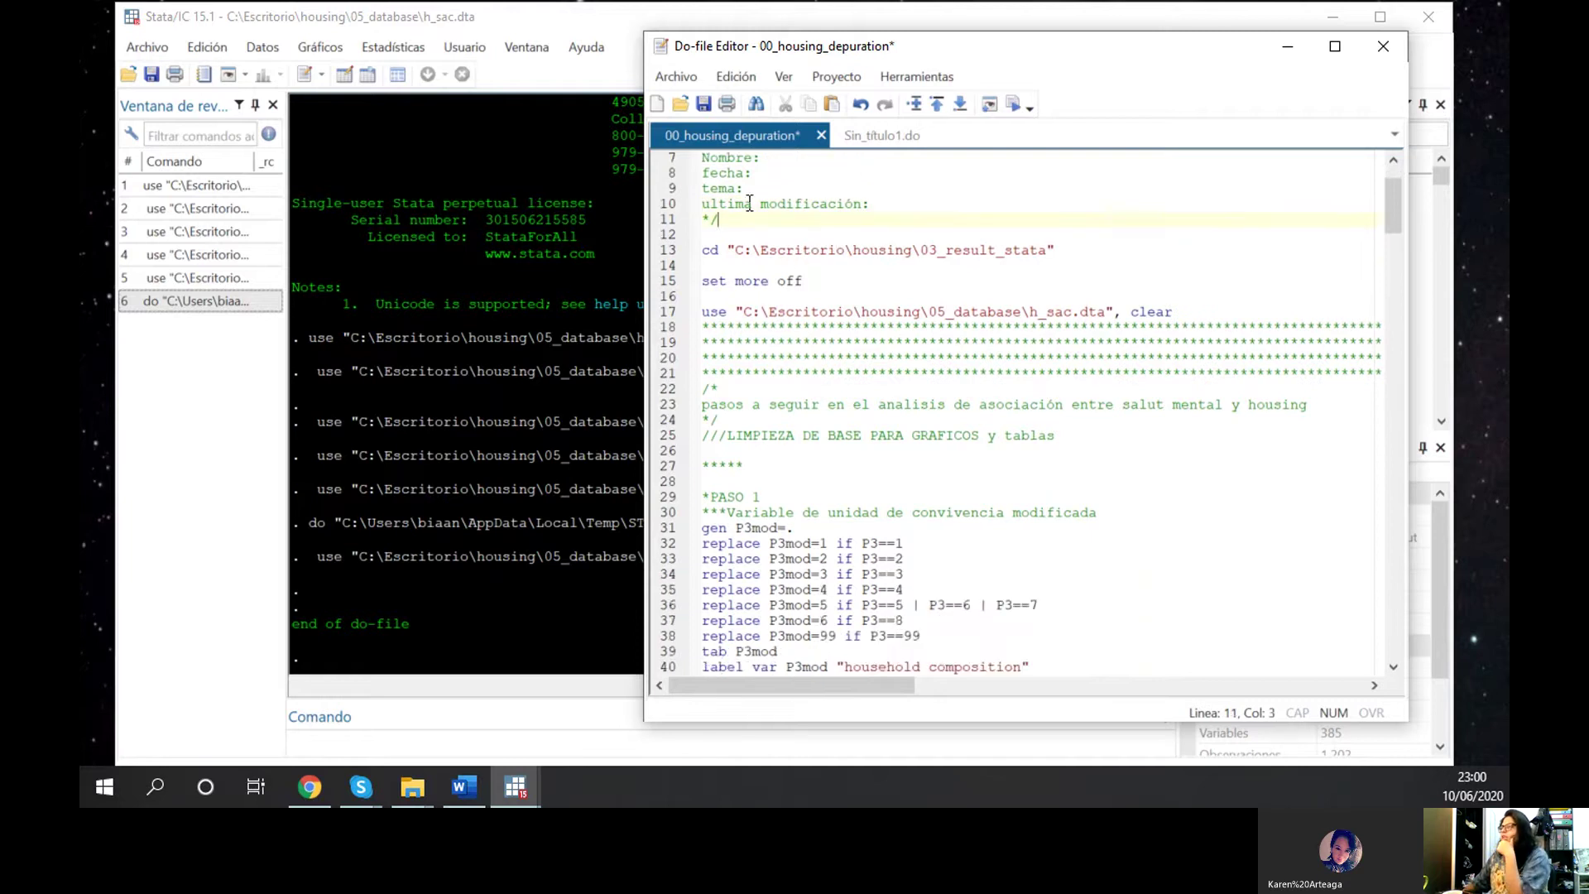
{"action": "scroll", "coordinate": [714, 250], "scroll_direction": "up", "scroll_amount": 2}
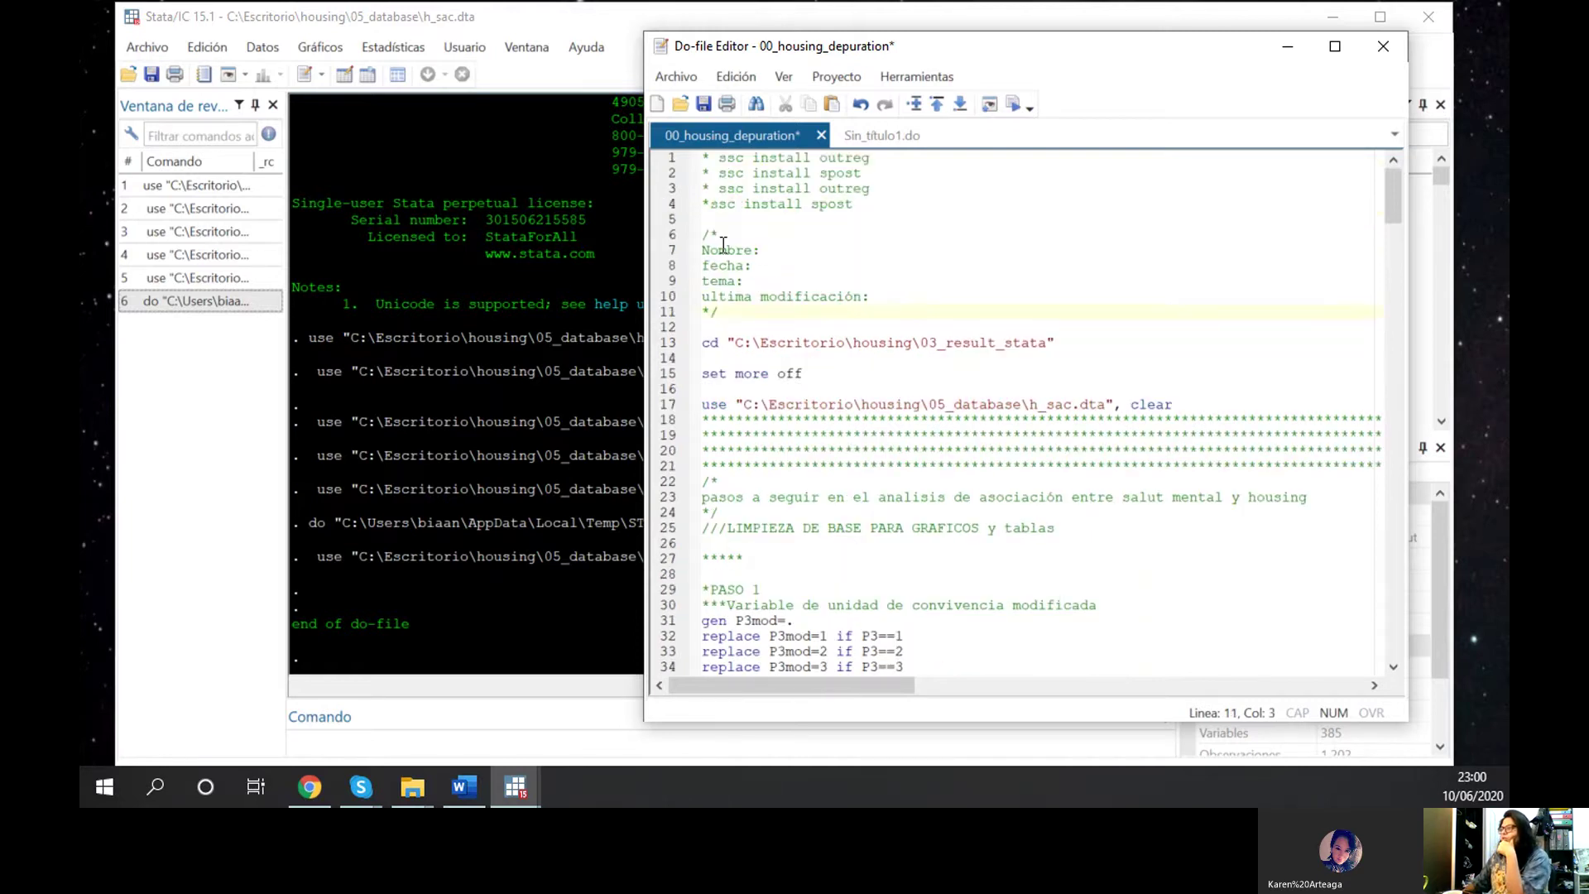
{"action": "left_click", "coordinate": [719, 158]}
{"action": "left_click_drag", "start_coordinate": [706, 159], "coordinate": [908, 217]}
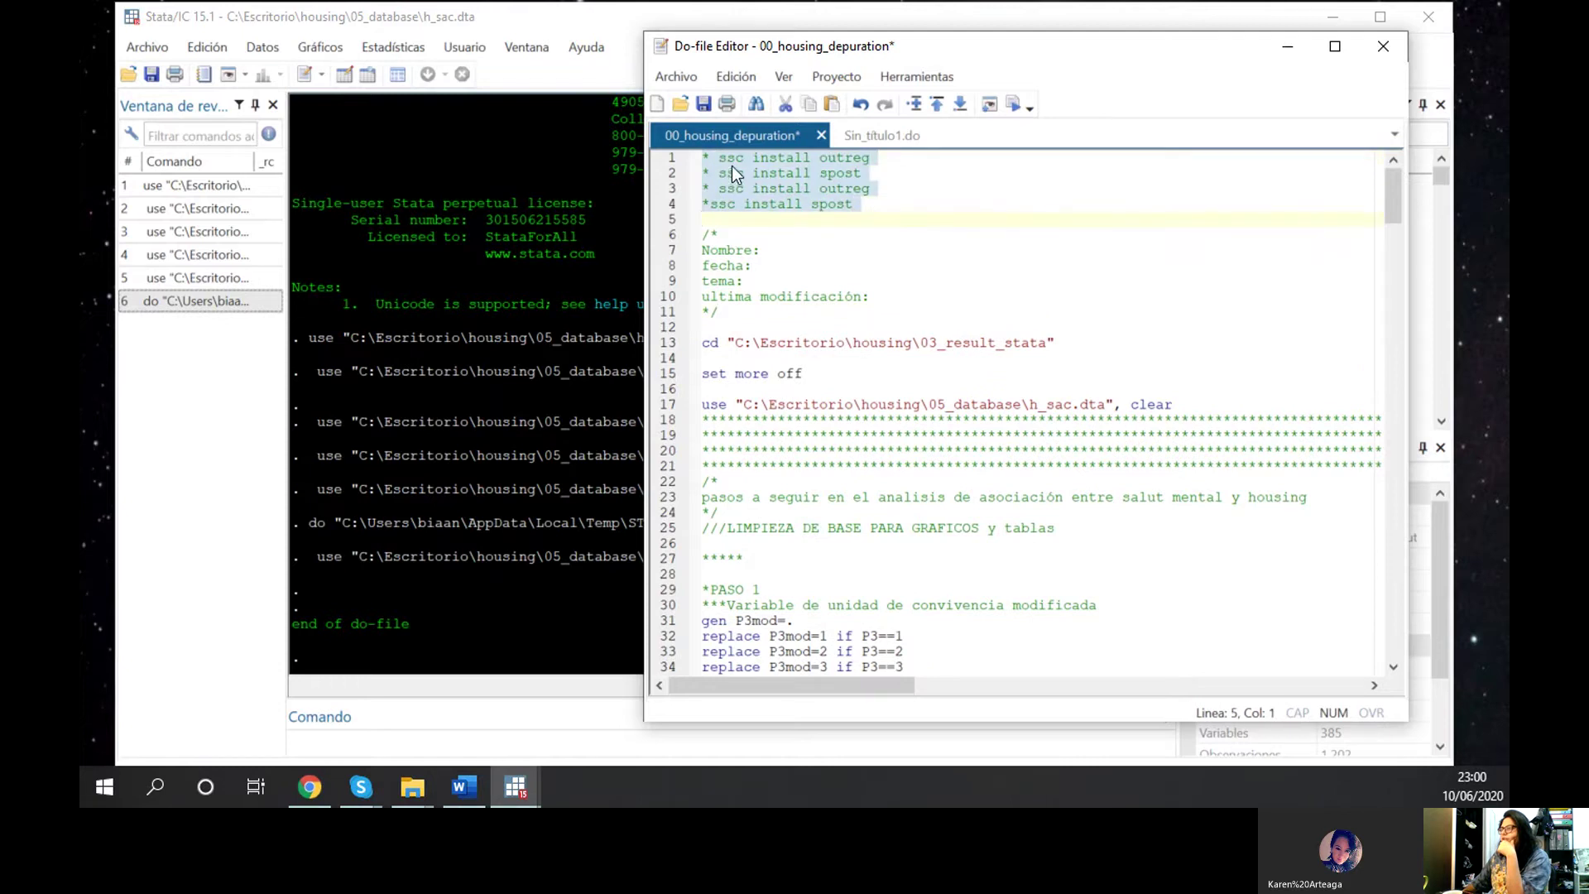
{"action": "left_click", "coordinate": [851, 162]}
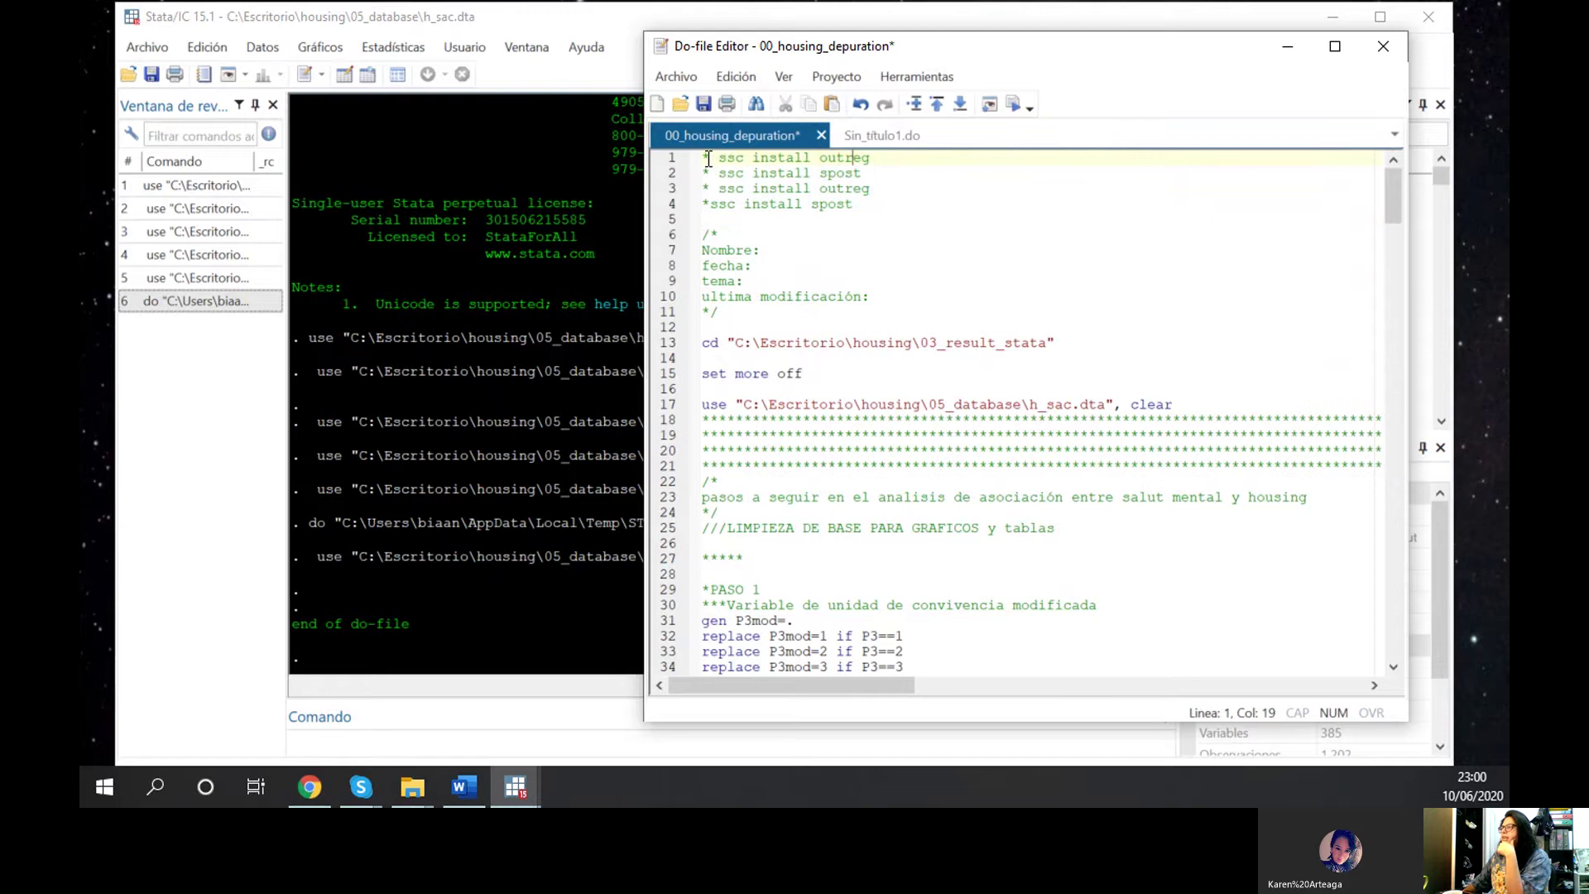
{"action": "left_click", "coordinate": [719, 157]}
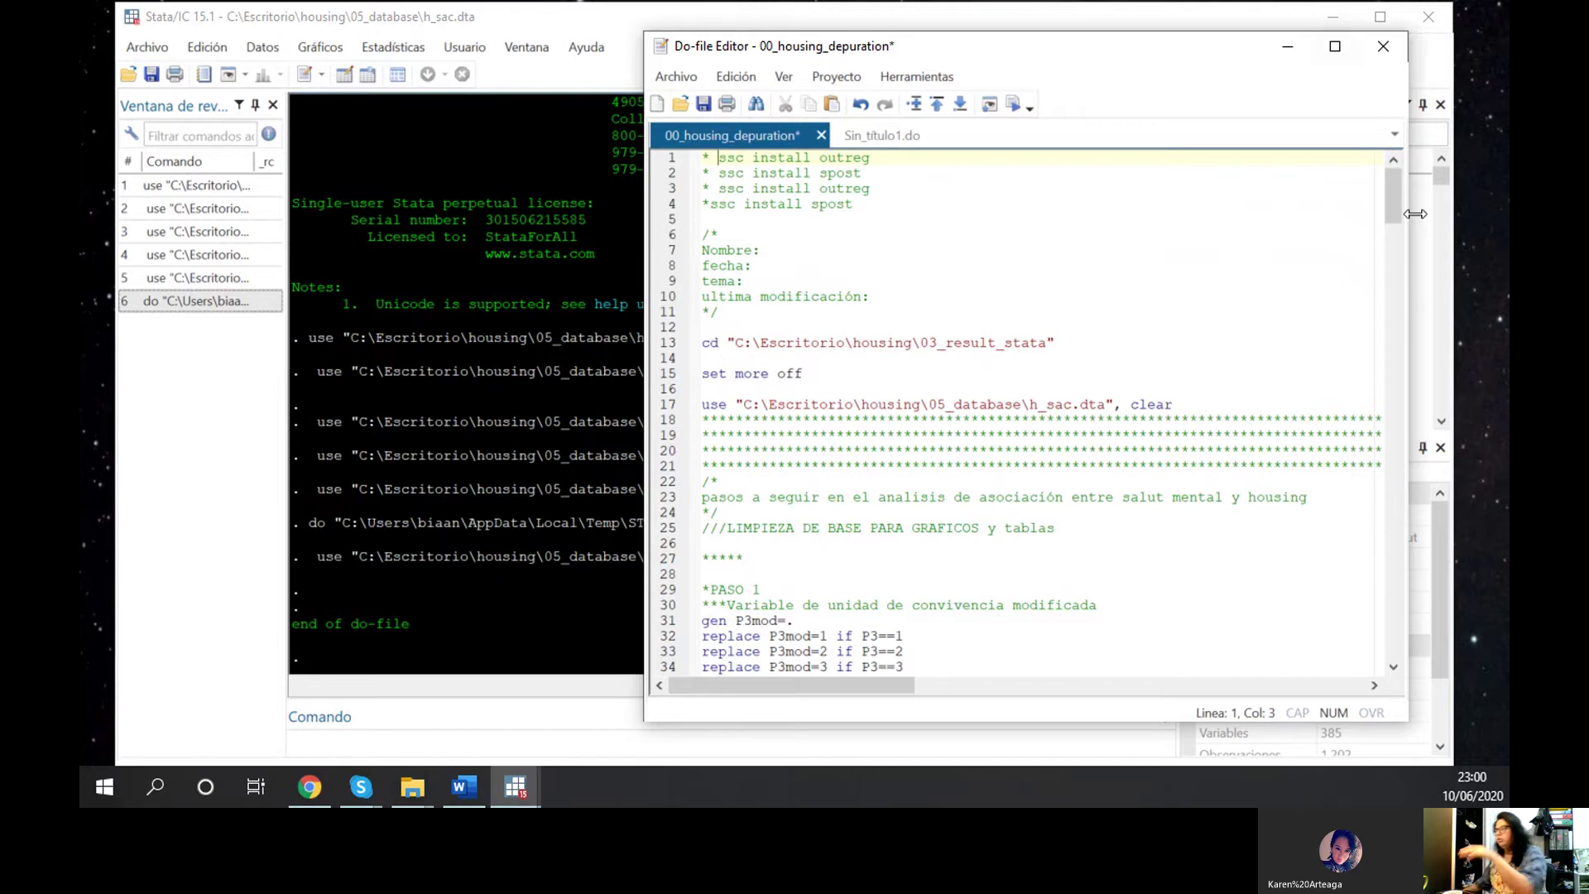
{"action": "scroll", "coordinate": [1113, 383], "scroll_direction": "down", "scroll_amount": 1}
{"action": "scroll", "coordinate": [1113, 382], "scroll_direction": "down", "scroll_amount": 12}
{"action": "scroll", "coordinate": [1114, 382], "scroll_direction": "up", "scroll_amount": 13}
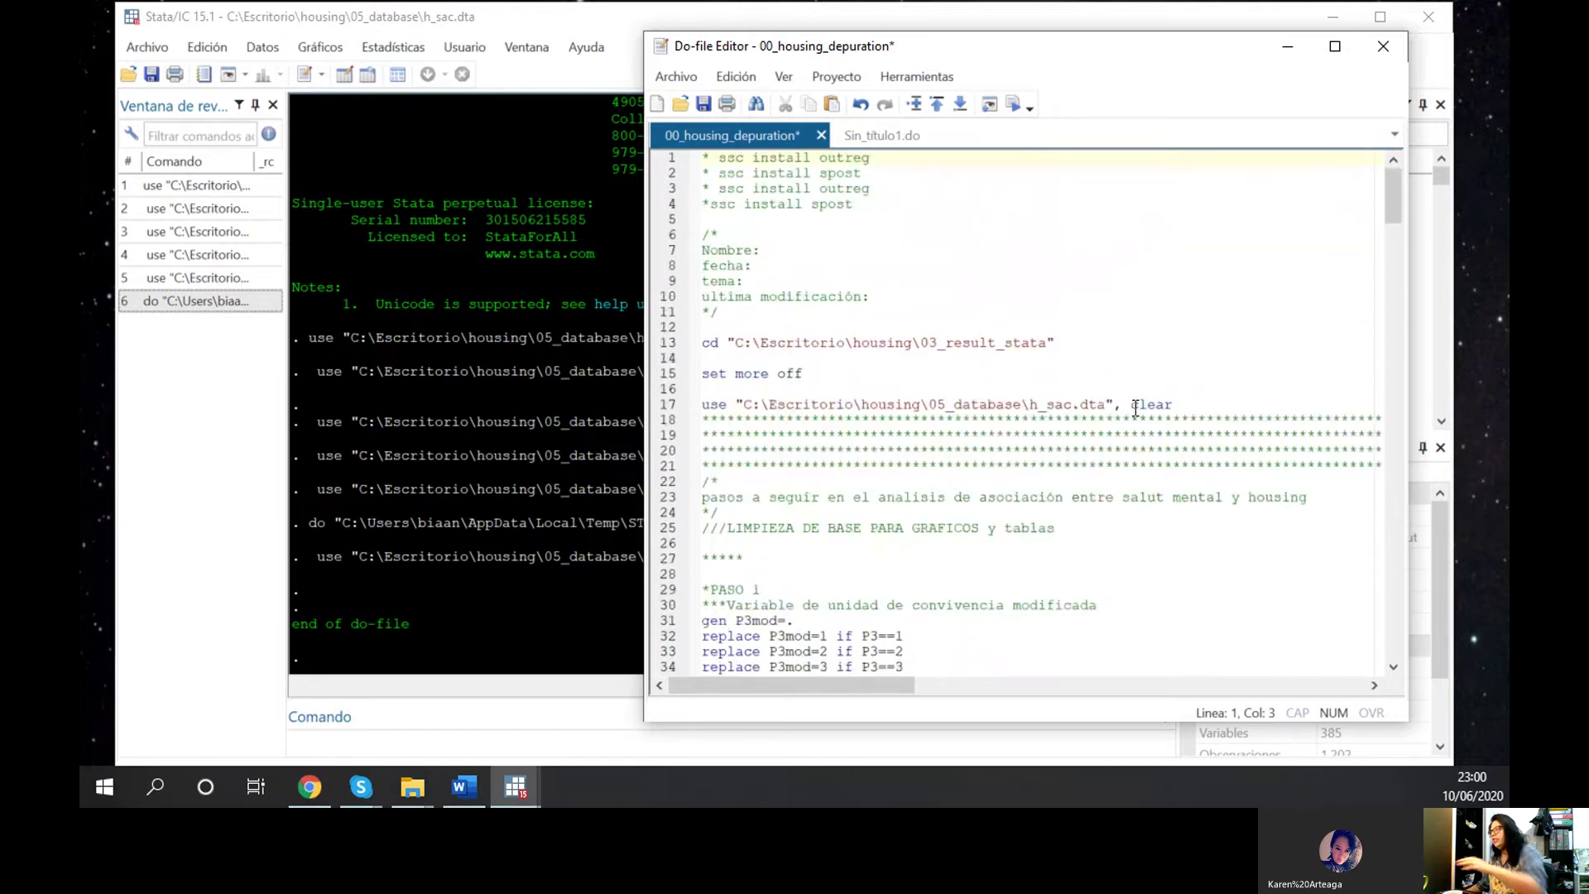
Remove the space after the asterisk in the first three commented ssc install lines of the do-file
{"action": "left_click", "coordinate": [498, 251]}
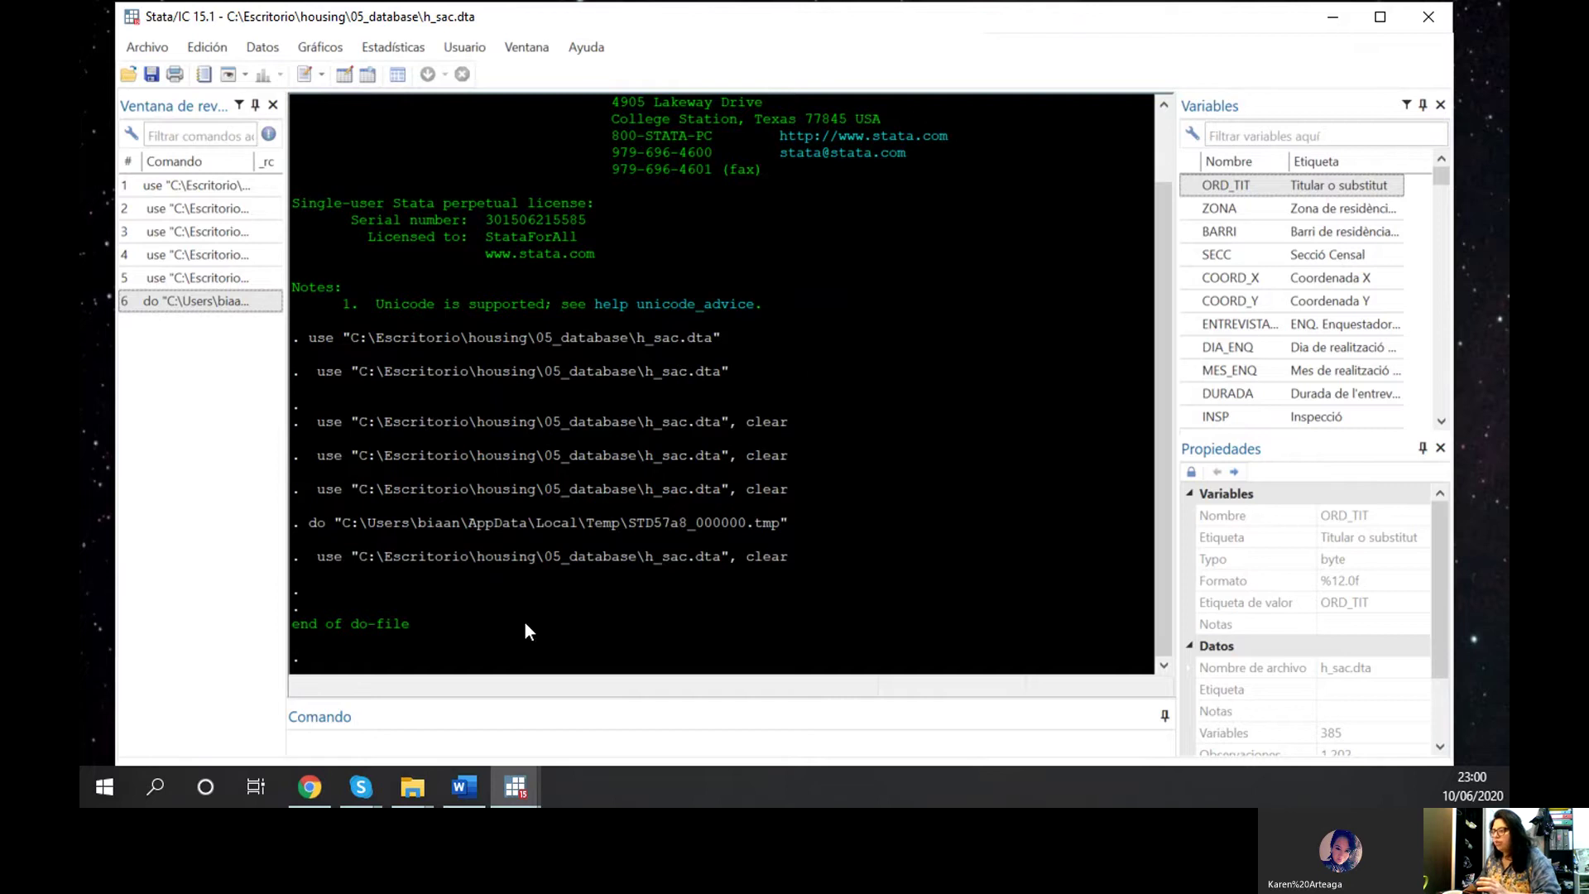
{"action": "mouse_move", "coordinate": [522, 773]}
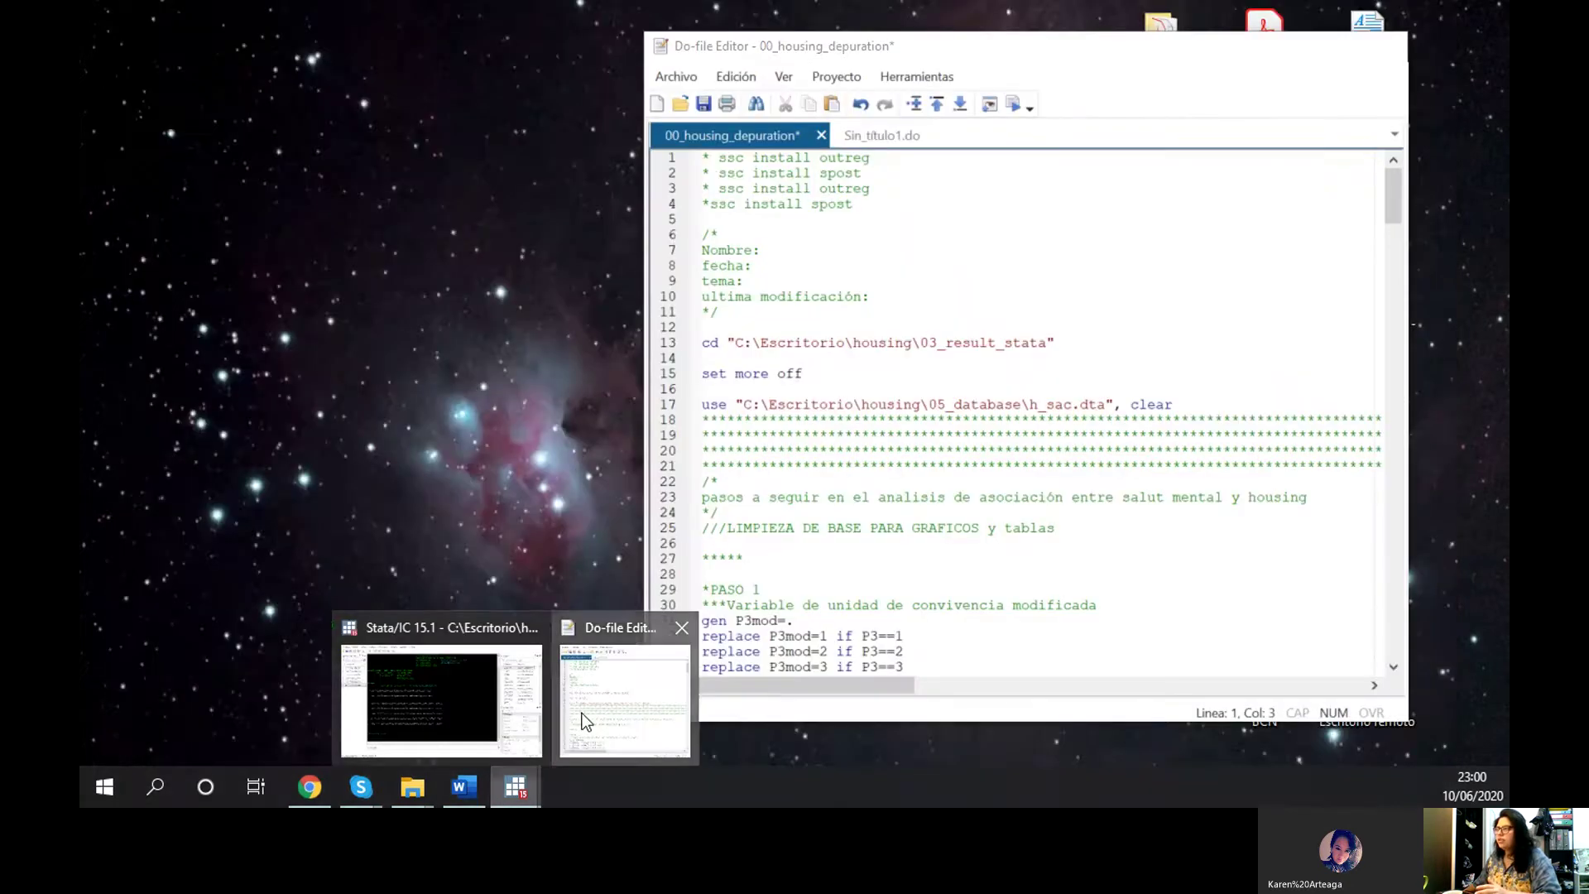
{"action": "left_click", "coordinate": [585, 717]}
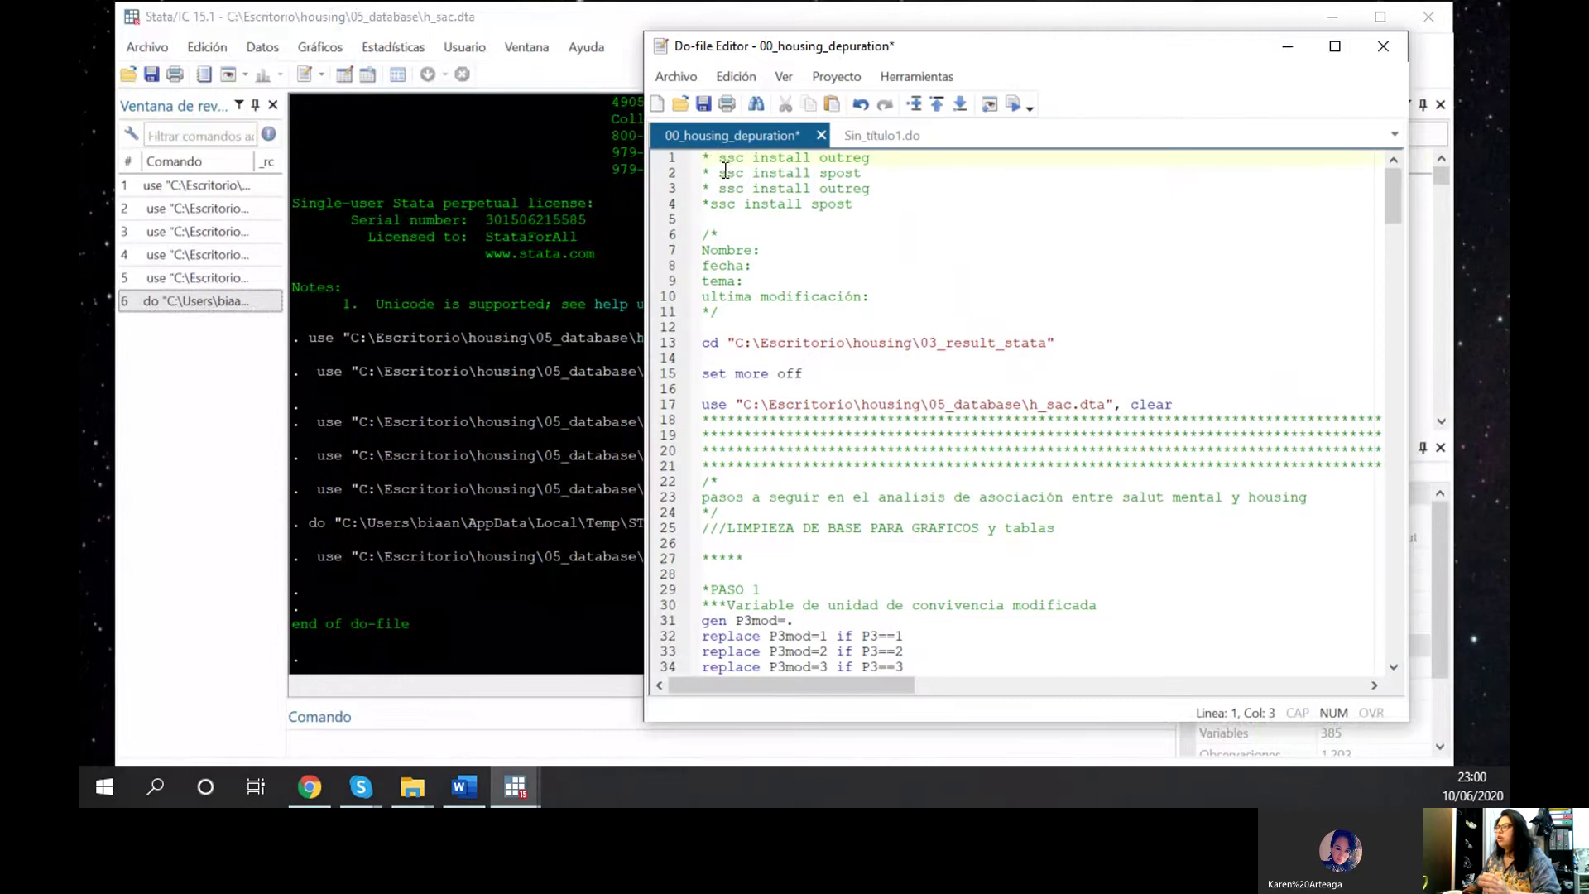
{"action": "key", "text": "BackSpace"}
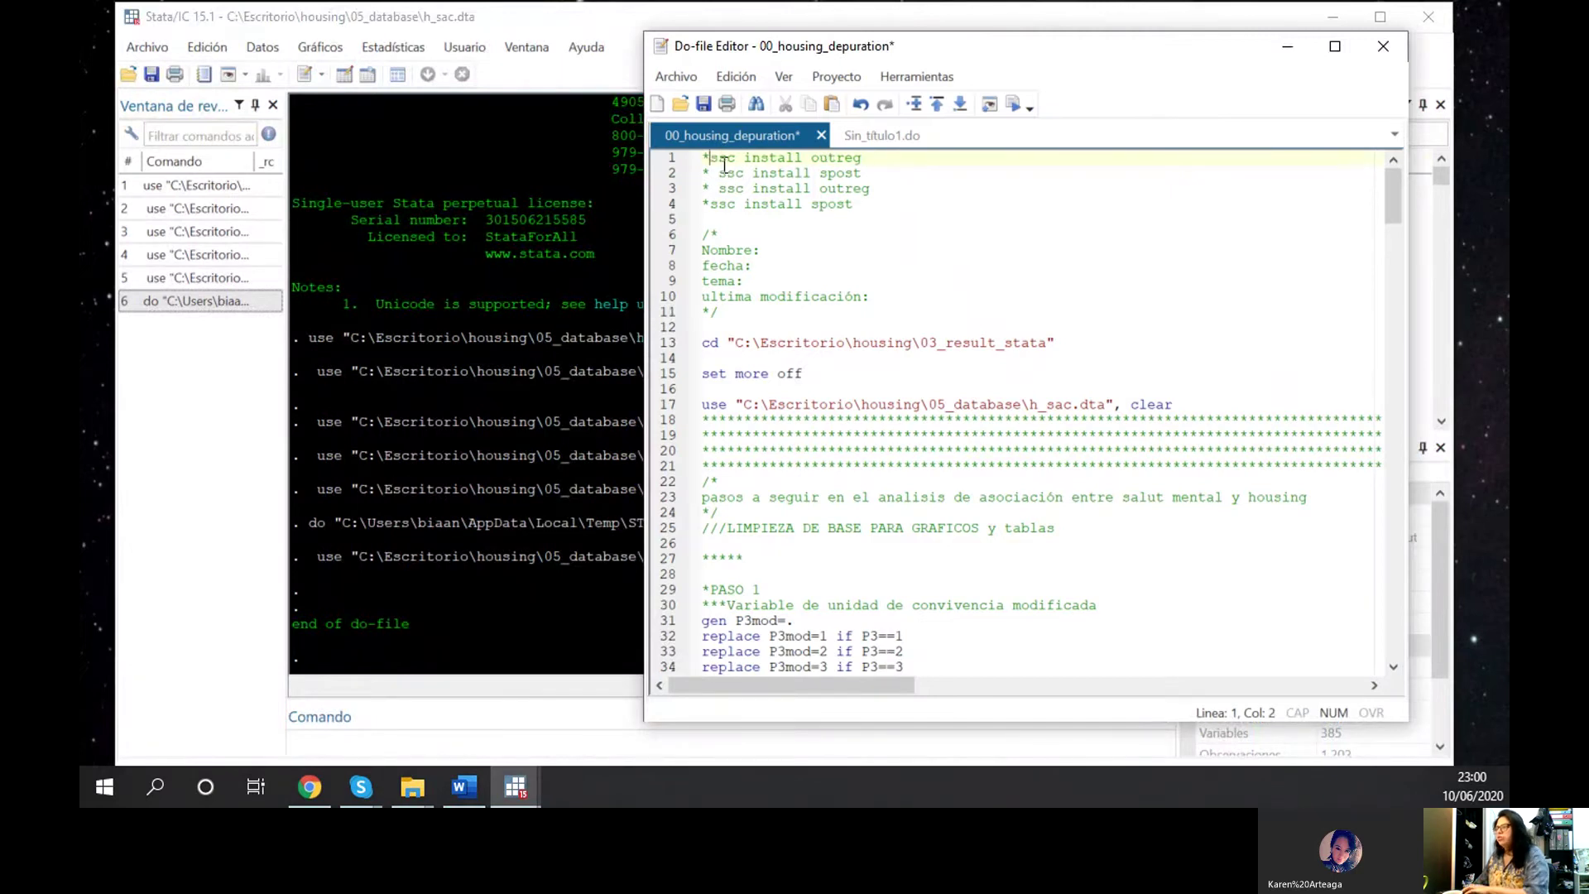
{"action": "left_click", "coordinate": [720, 173]}
{"action": "key", "text": "BackSpace"}
{"action": "left_click", "coordinate": [720, 189]}
{"action": "key", "text": "BackSpace"}
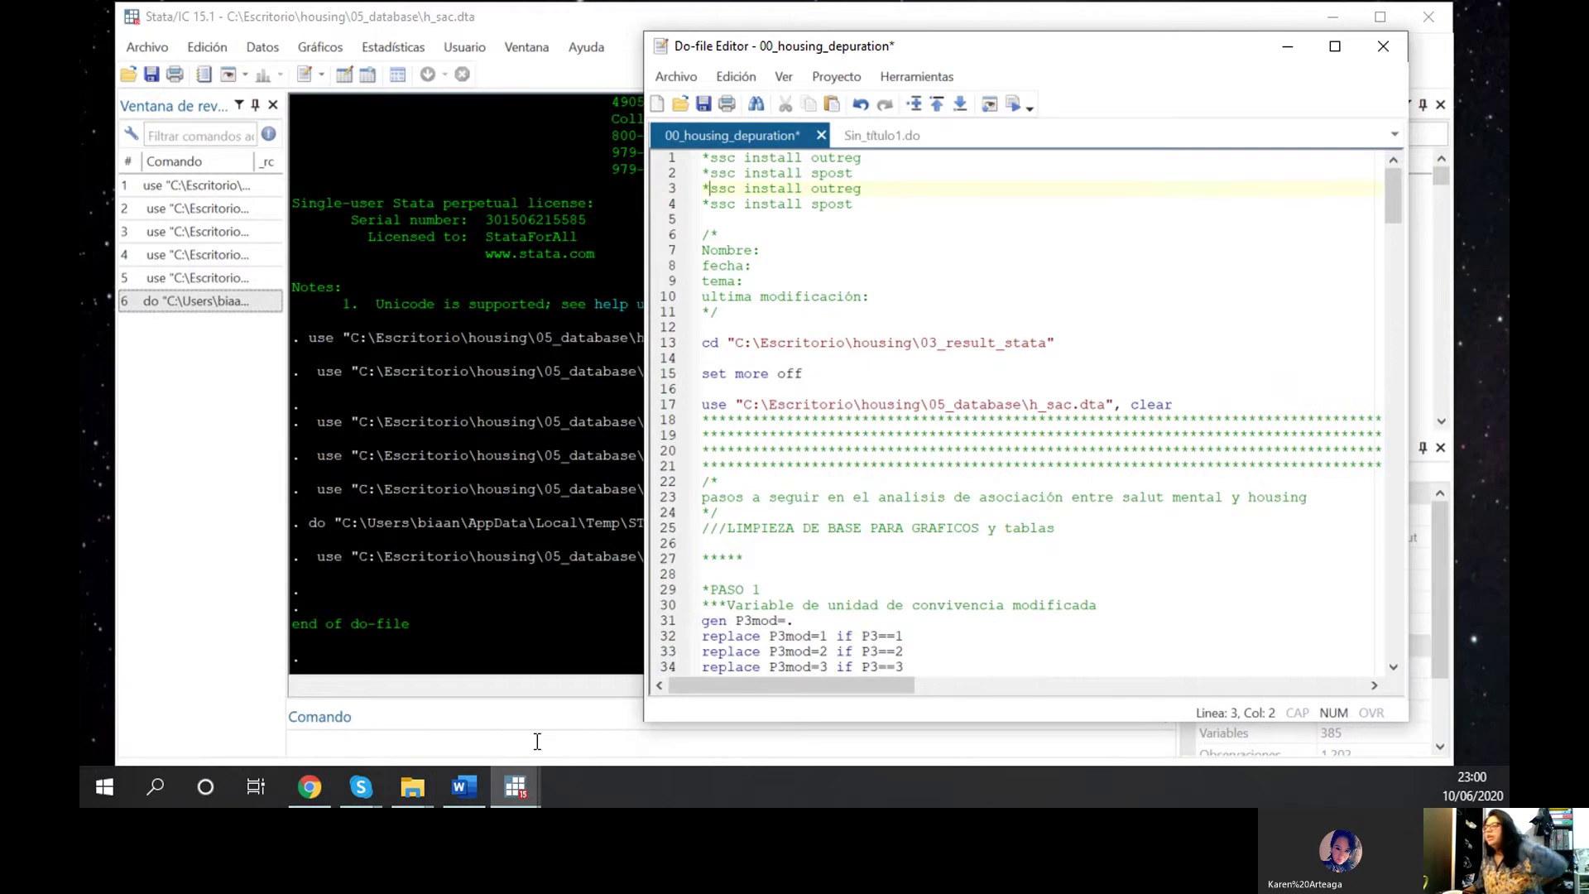
Examine the first use command in the main Stata window's results: the command word, the folder path and the h_sac.dta file name
{"action": "left_click", "coordinate": [617, 743]}
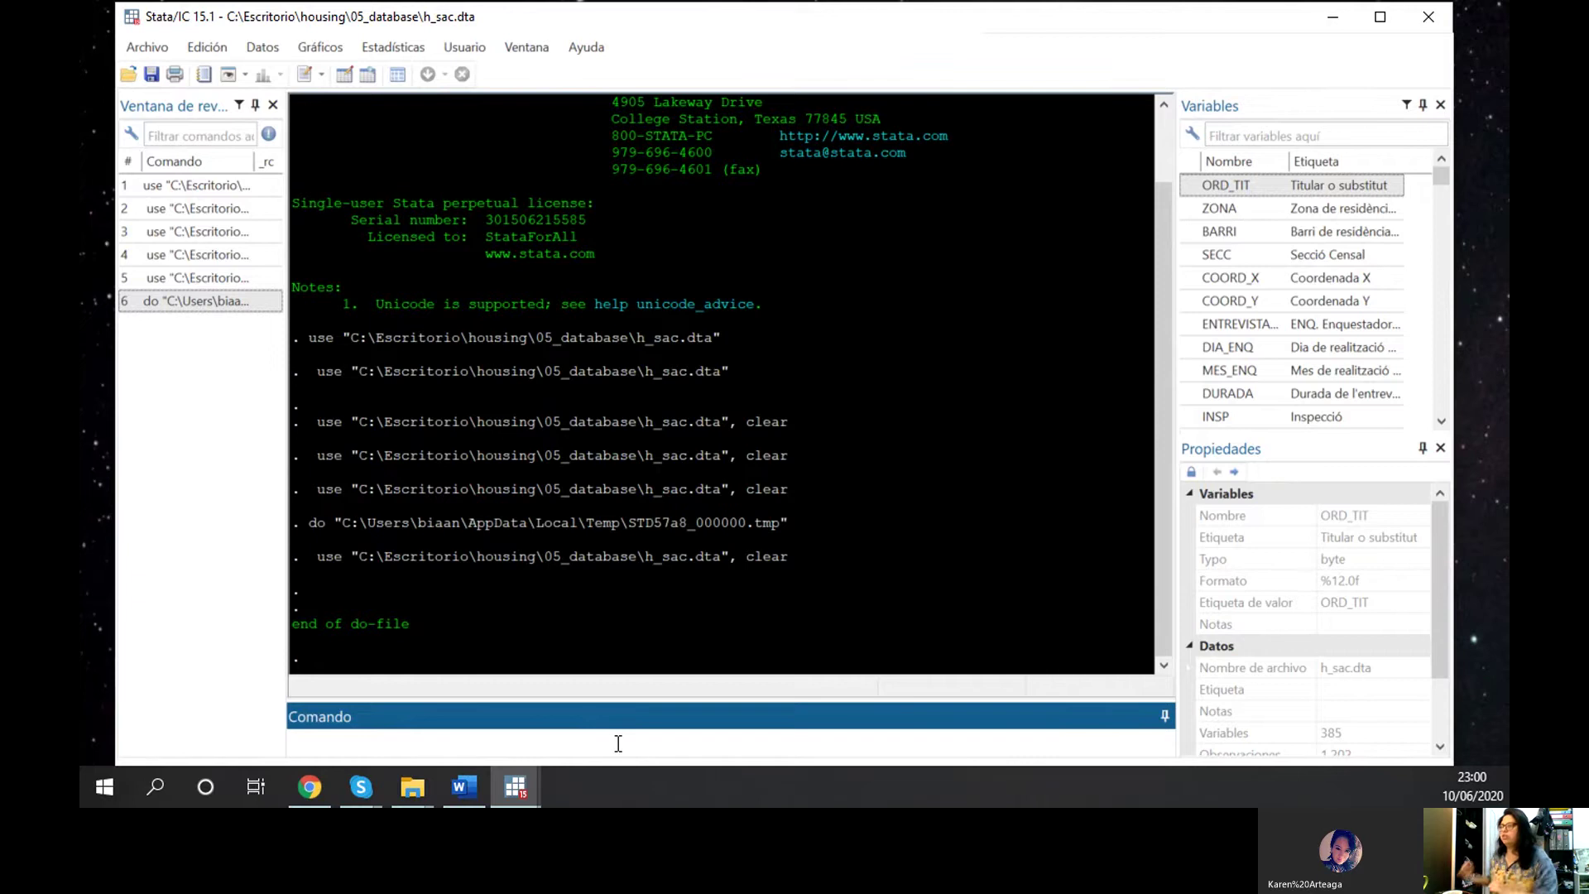
{"action": "left_click", "coordinate": [311, 336]}
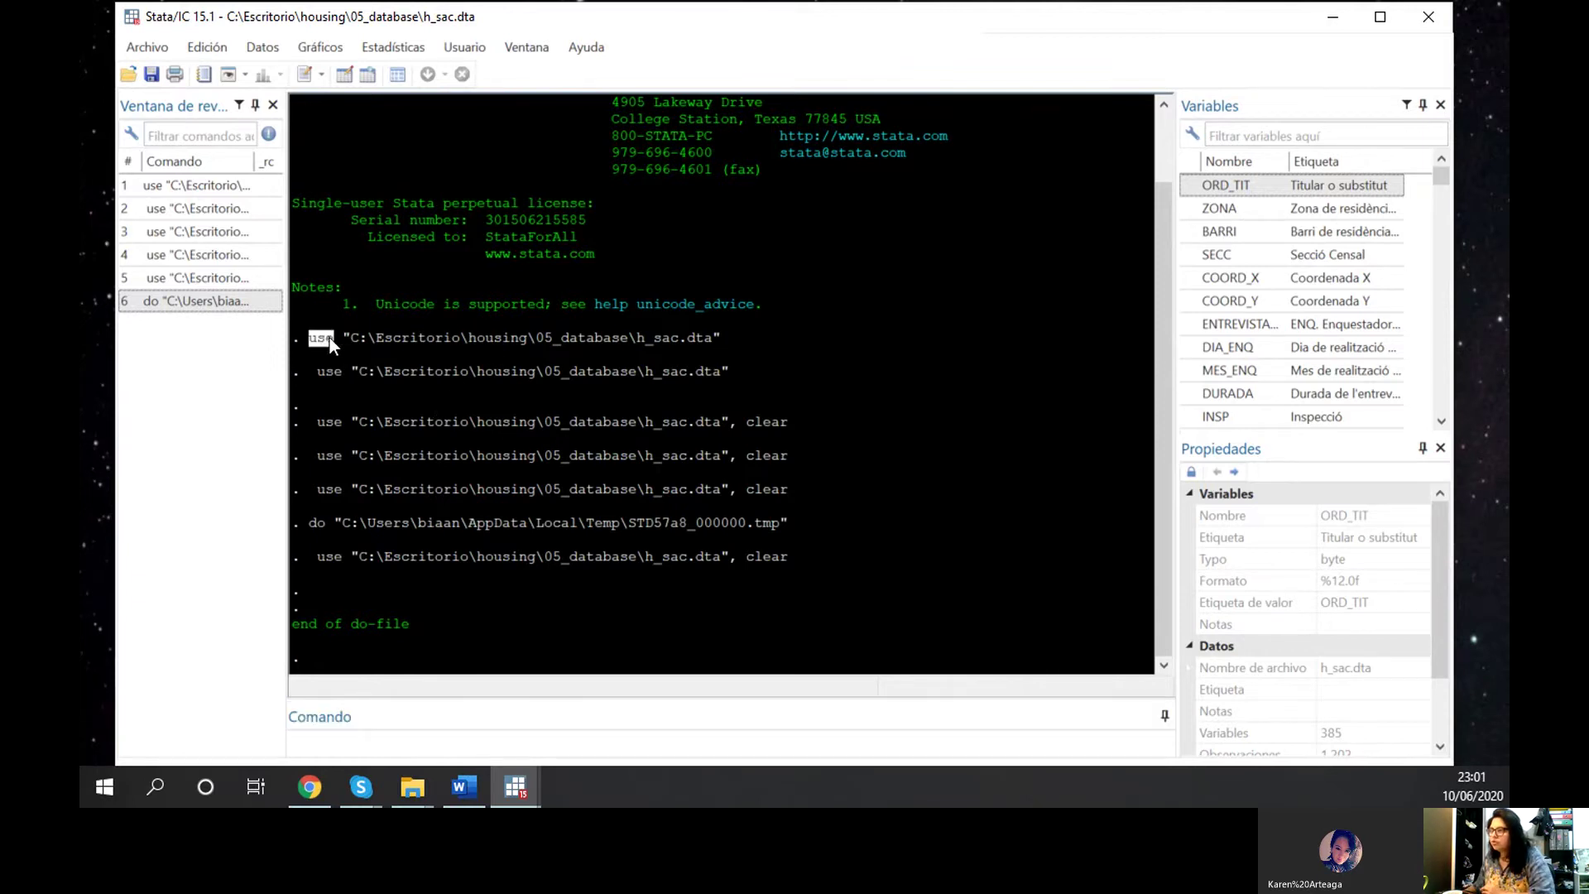
{"action": "right_click", "coordinate": [325, 338]}
{"action": "left_click", "coordinate": [360, 345]}
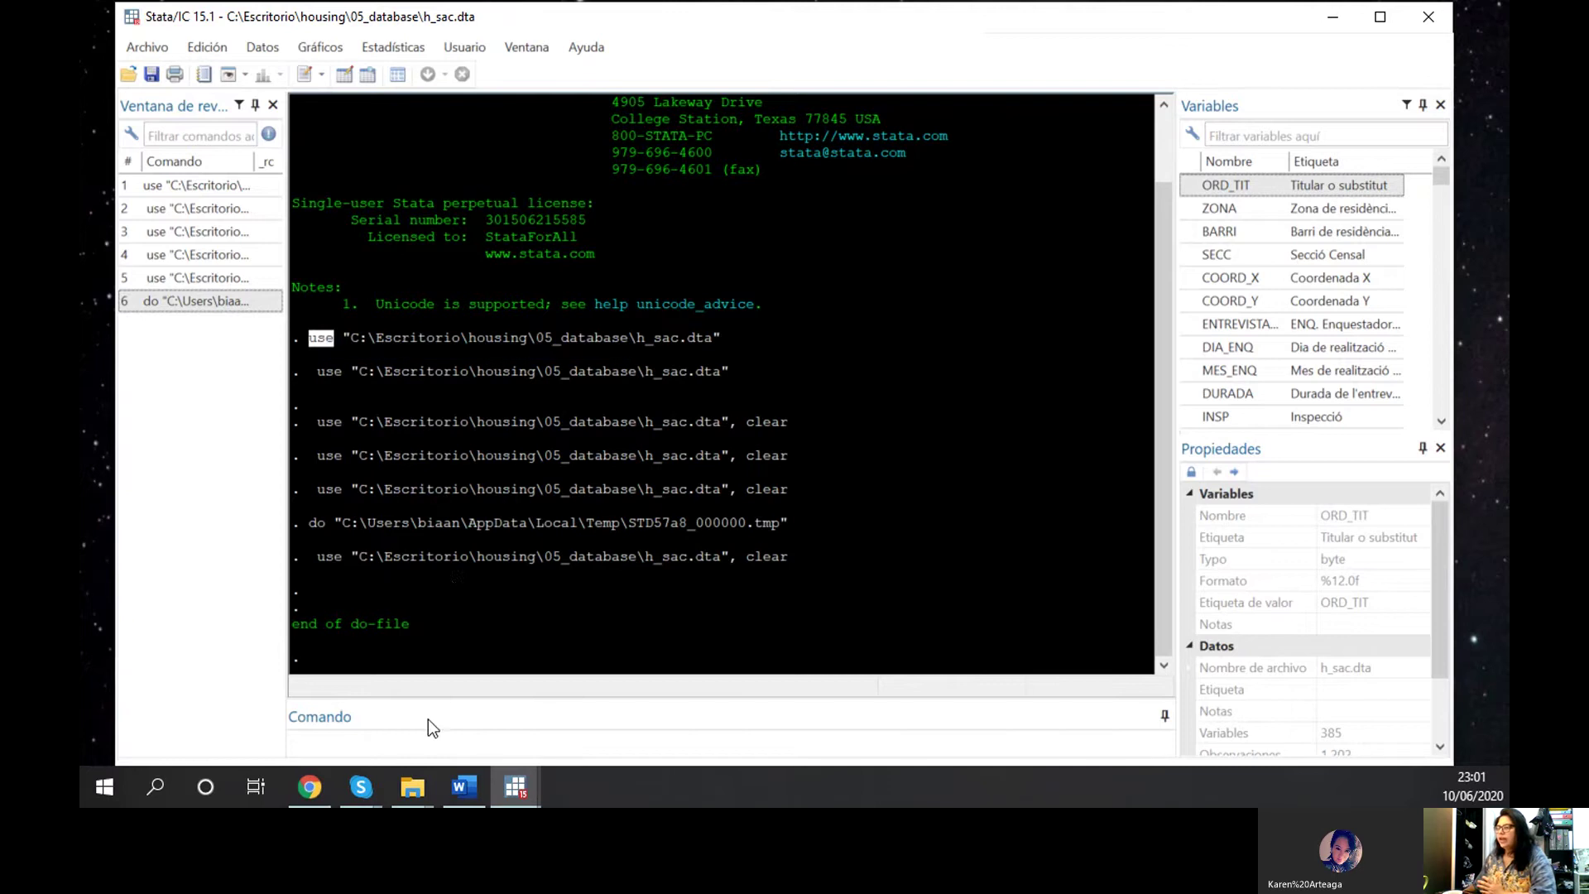
{"action": "left_click_drag", "start_coordinate": [382, 334], "coordinate": [707, 336]}
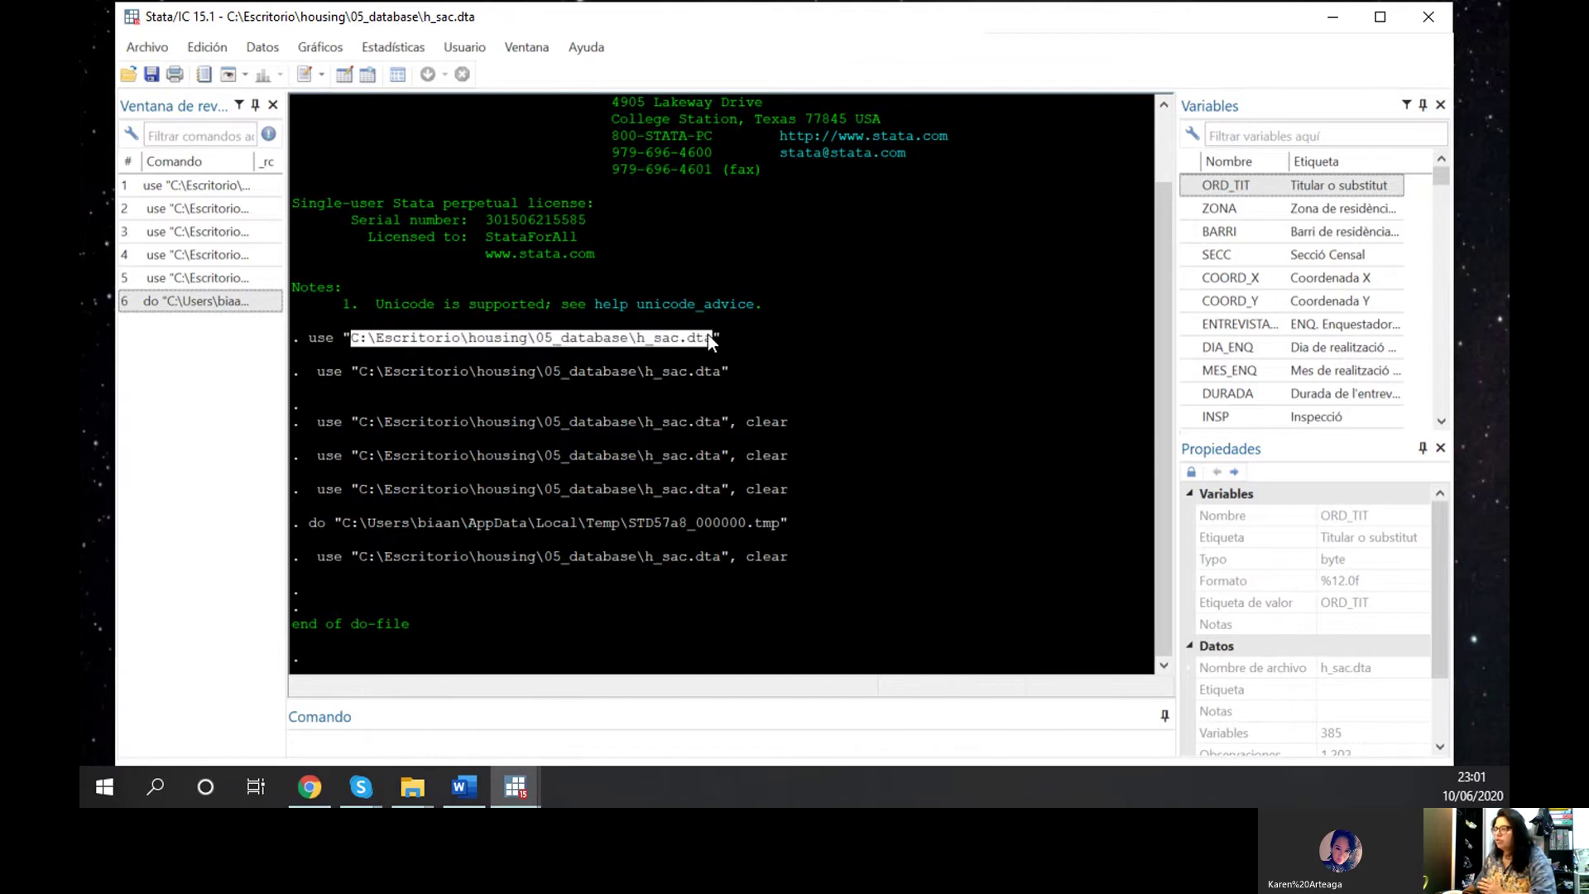
{"action": "left_click_drag", "start_coordinate": [315, 336], "coordinate": [634, 335]}
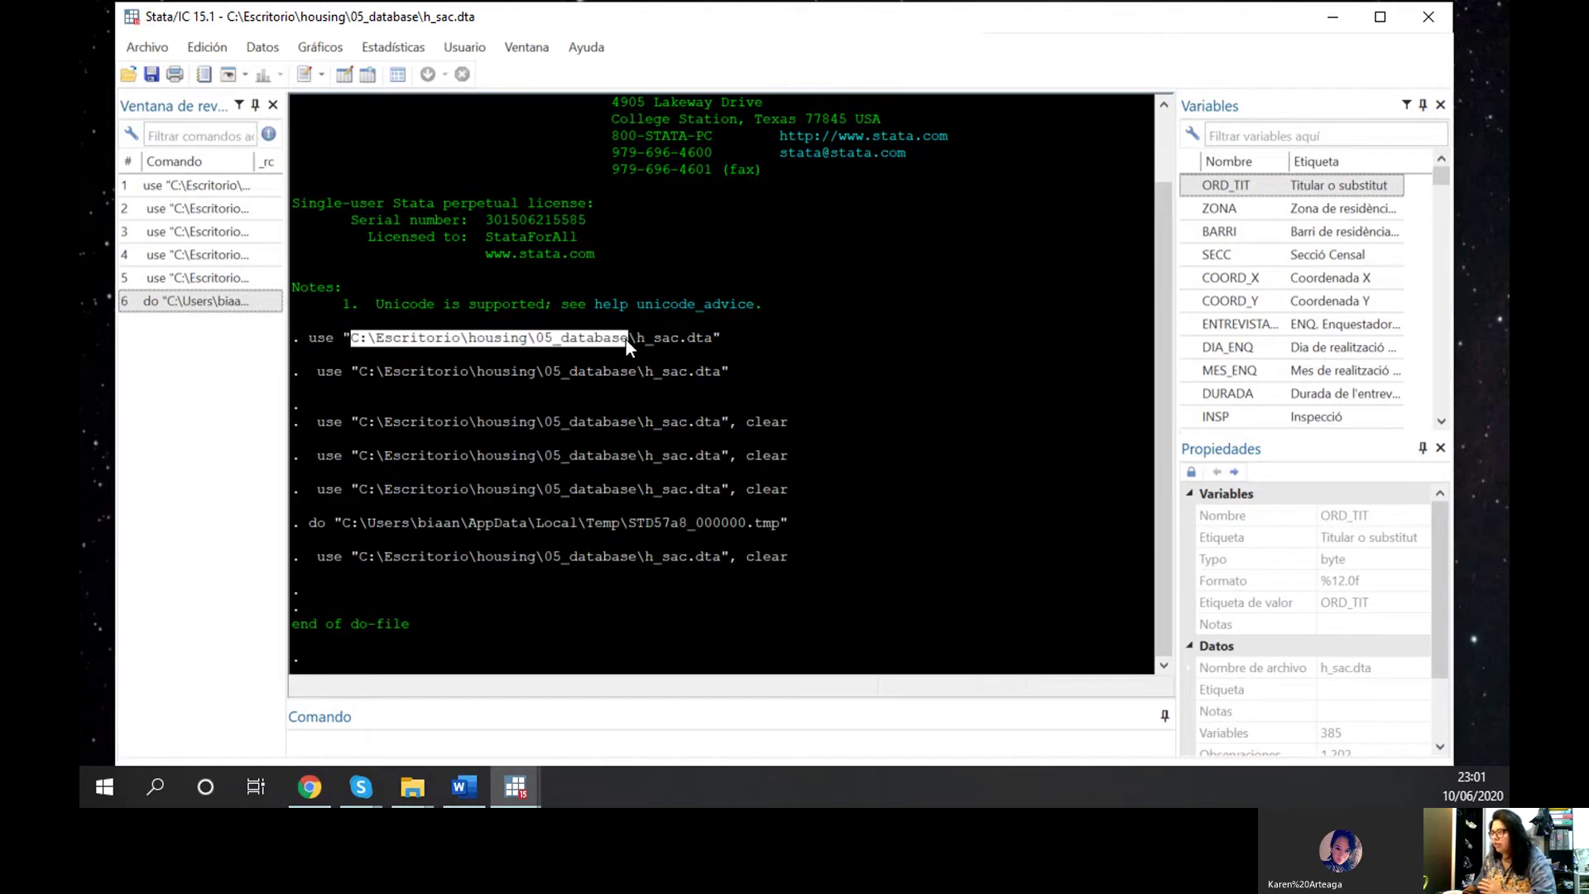
{"action": "left_click", "coordinate": [623, 336]}
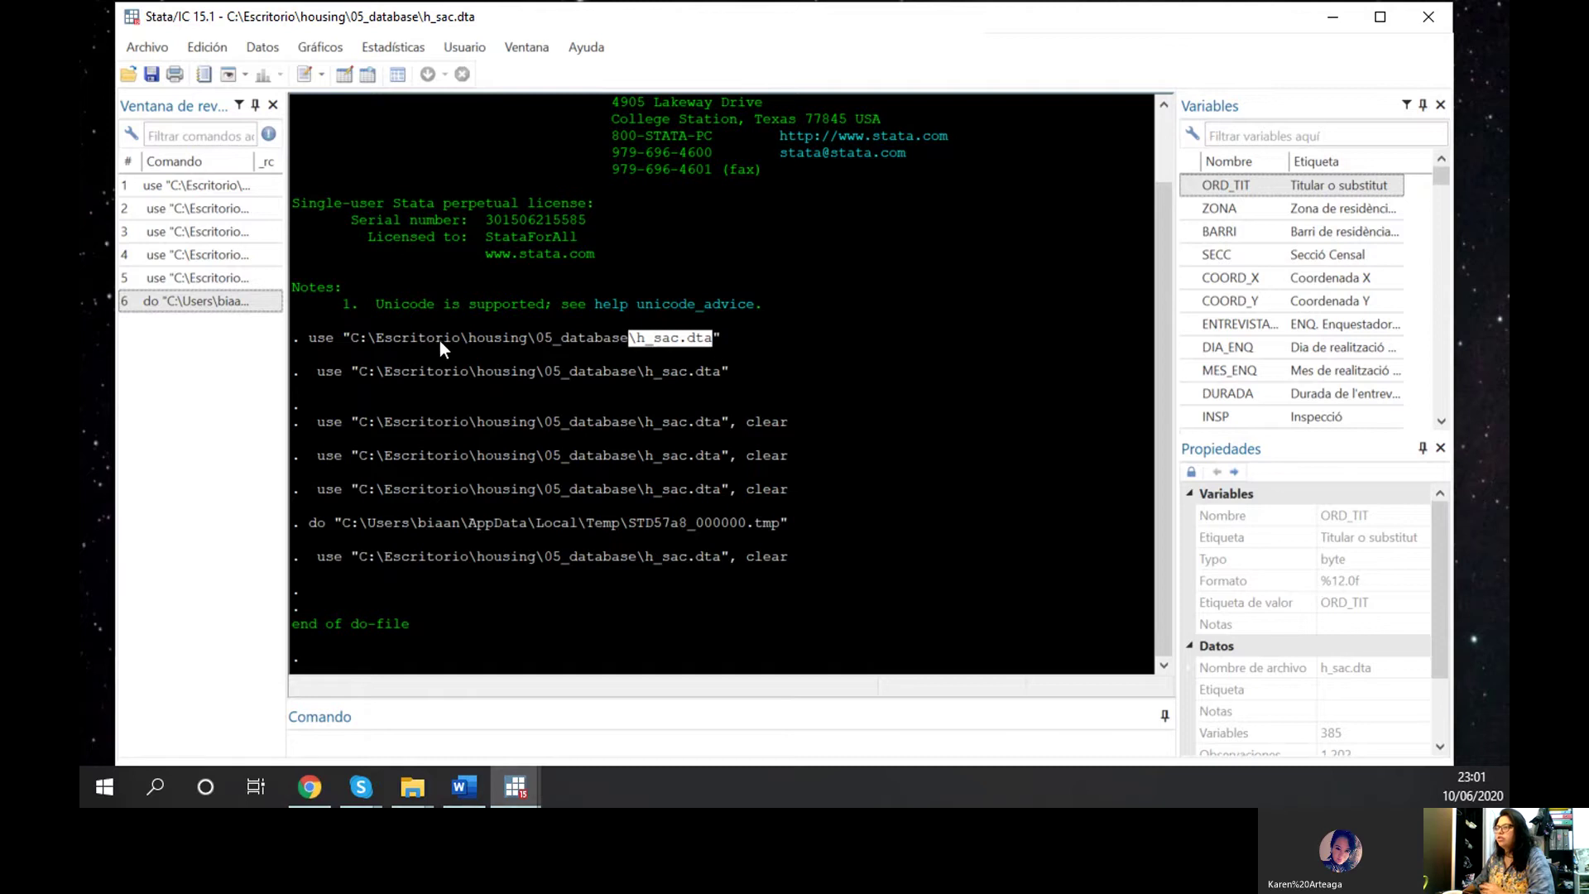
{"action": "left_click", "coordinate": [379, 340]}
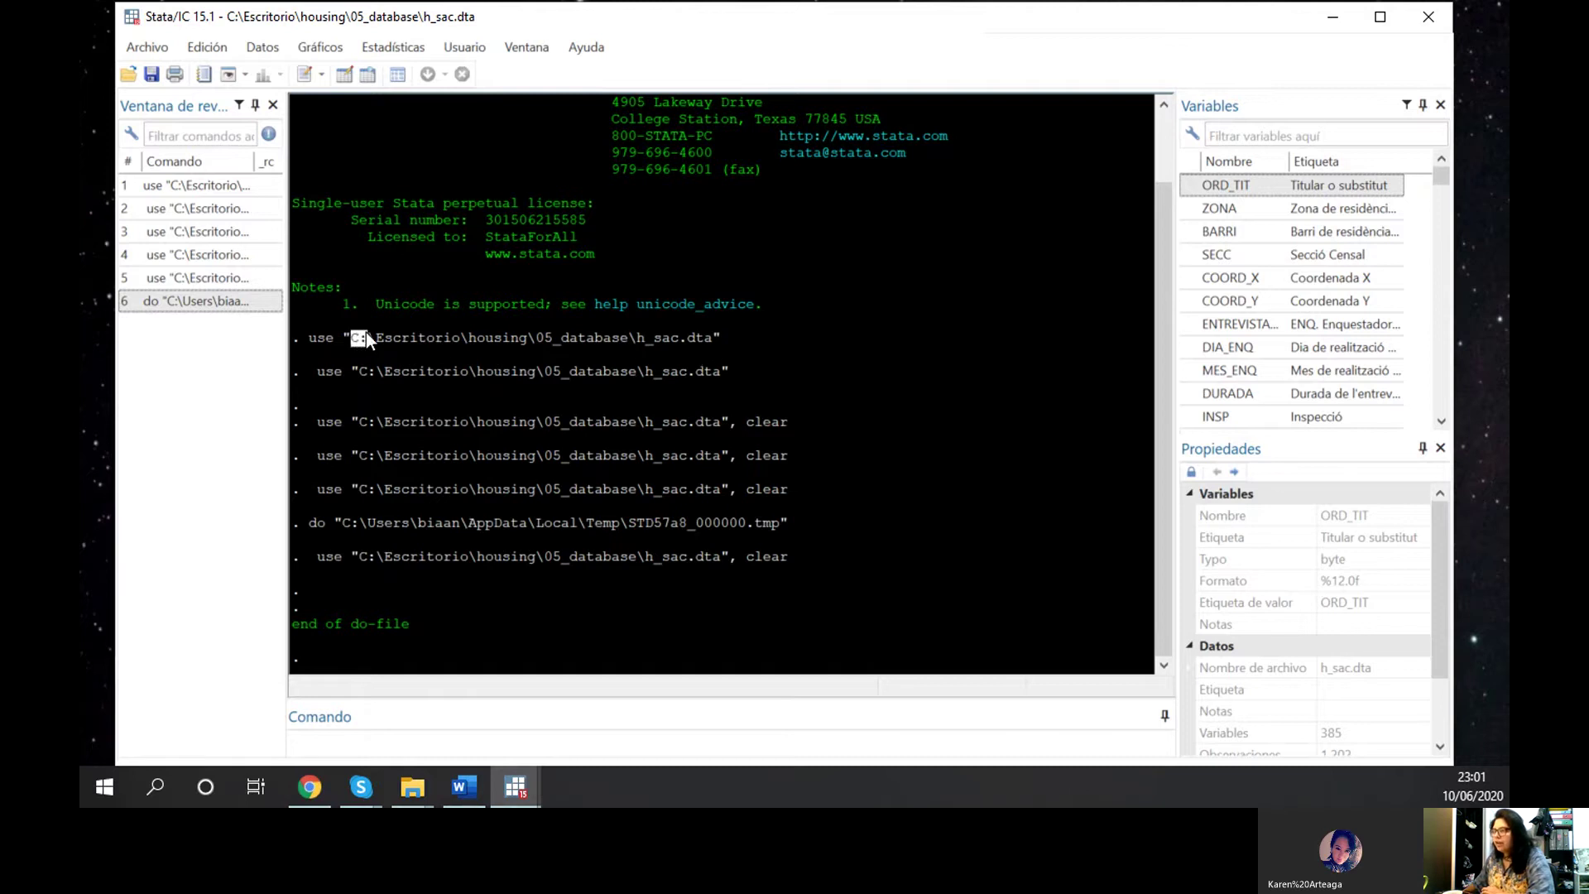
{"action": "left_click_drag", "start_coordinate": [412, 339], "coordinate": [374, 340]}
{"action": "left_click_drag", "start_coordinate": [471, 340], "coordinate": [528, 337]}
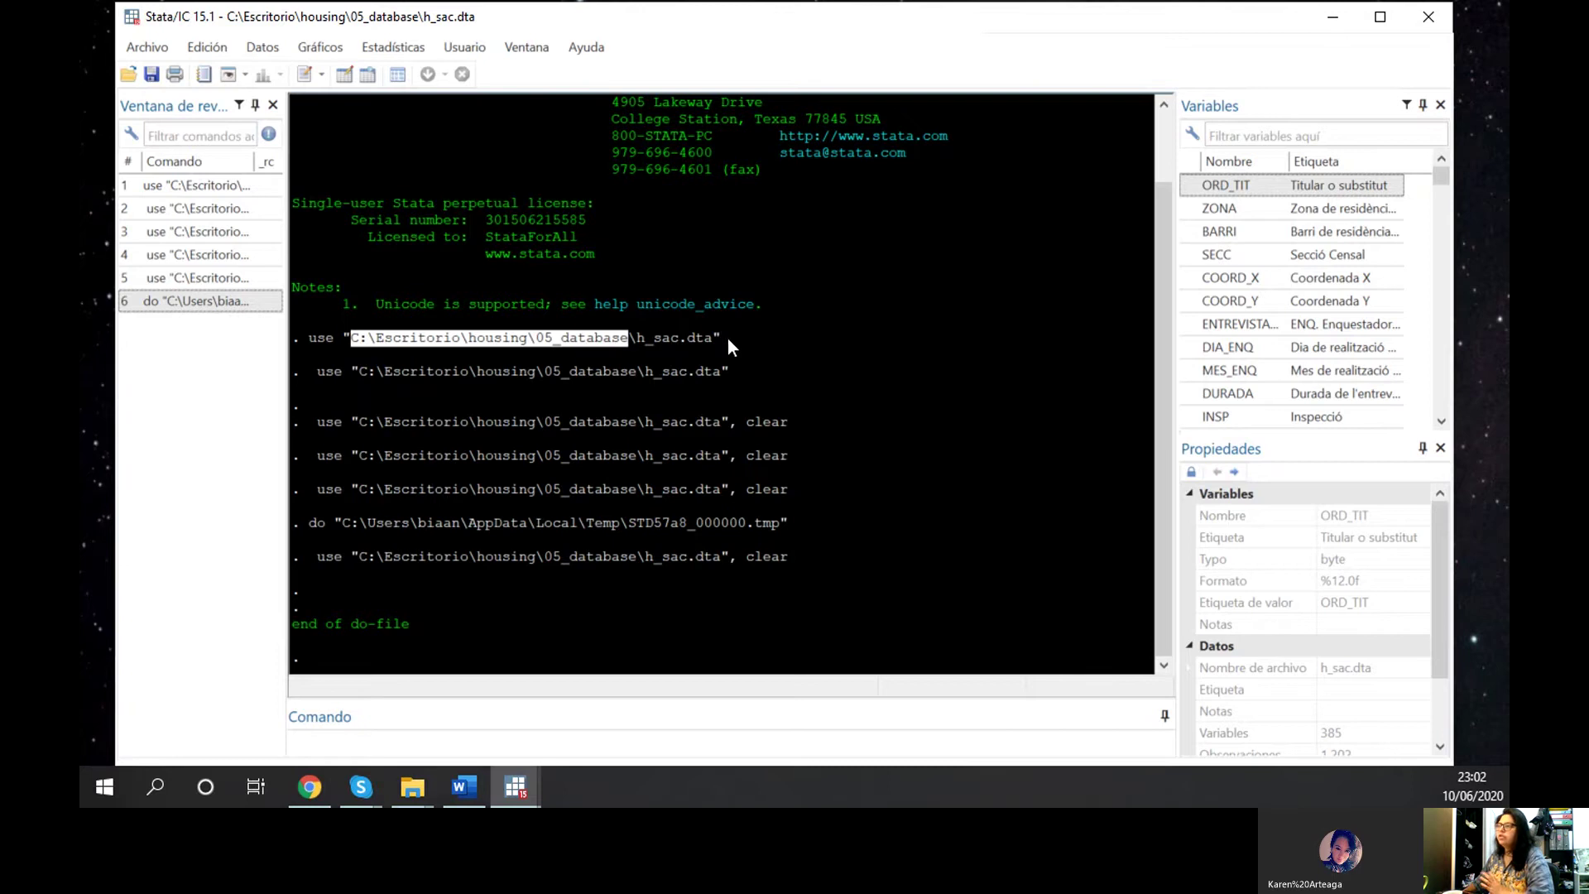
{"action": "left_click", "coordinate": [616, 333]}
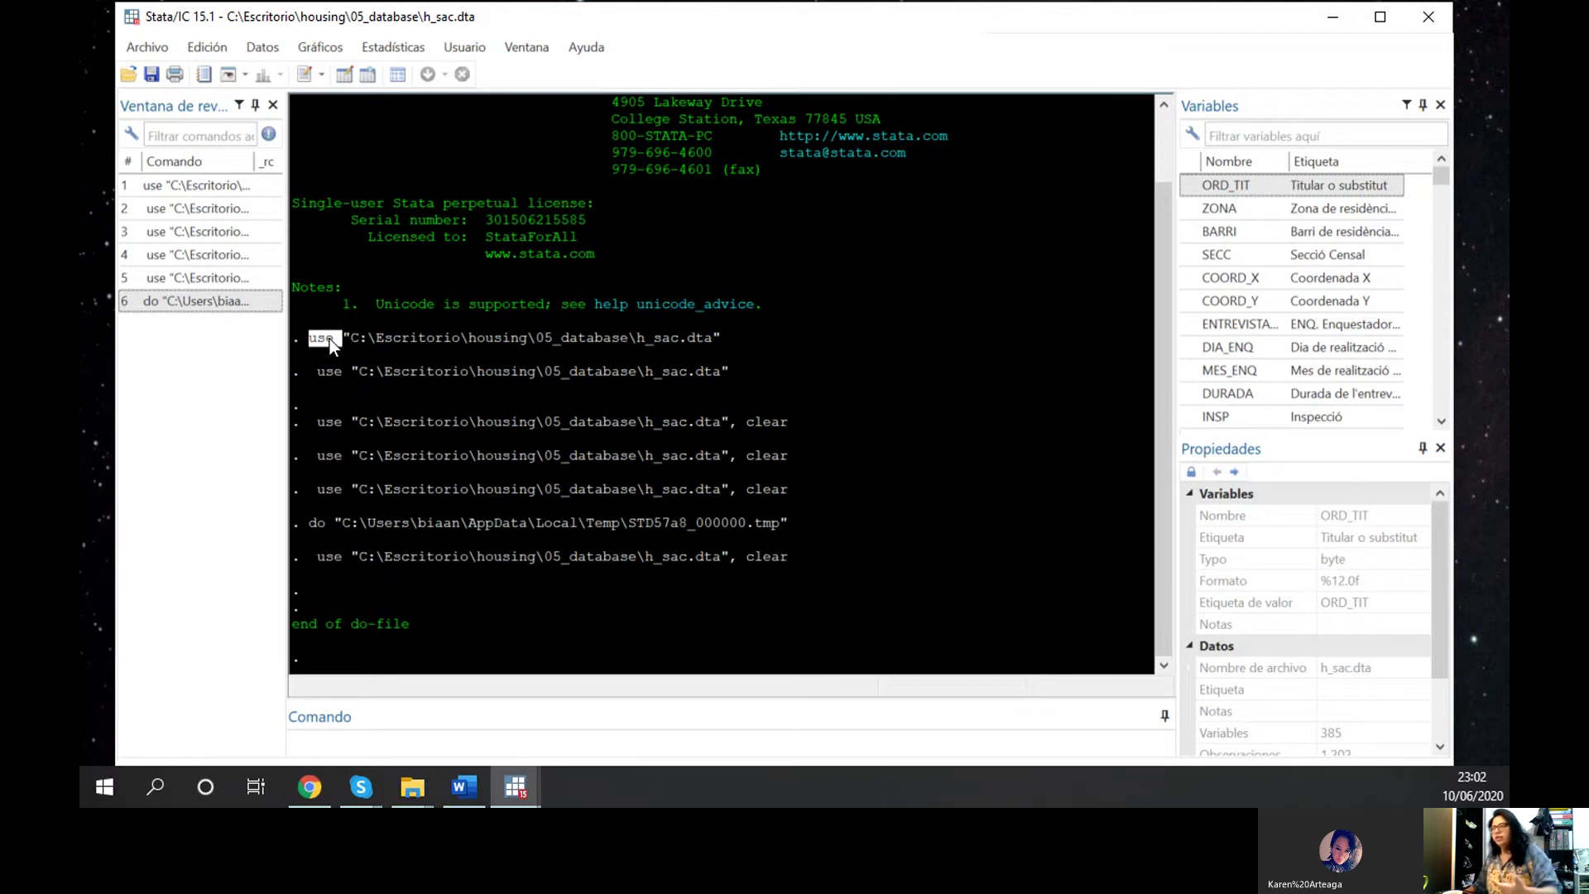
Run the describe command on the whole h_sac.dta dataset
{"action": "left_click", "coordinate": [555, 736]}
{"action": "type", "text": "dew"}
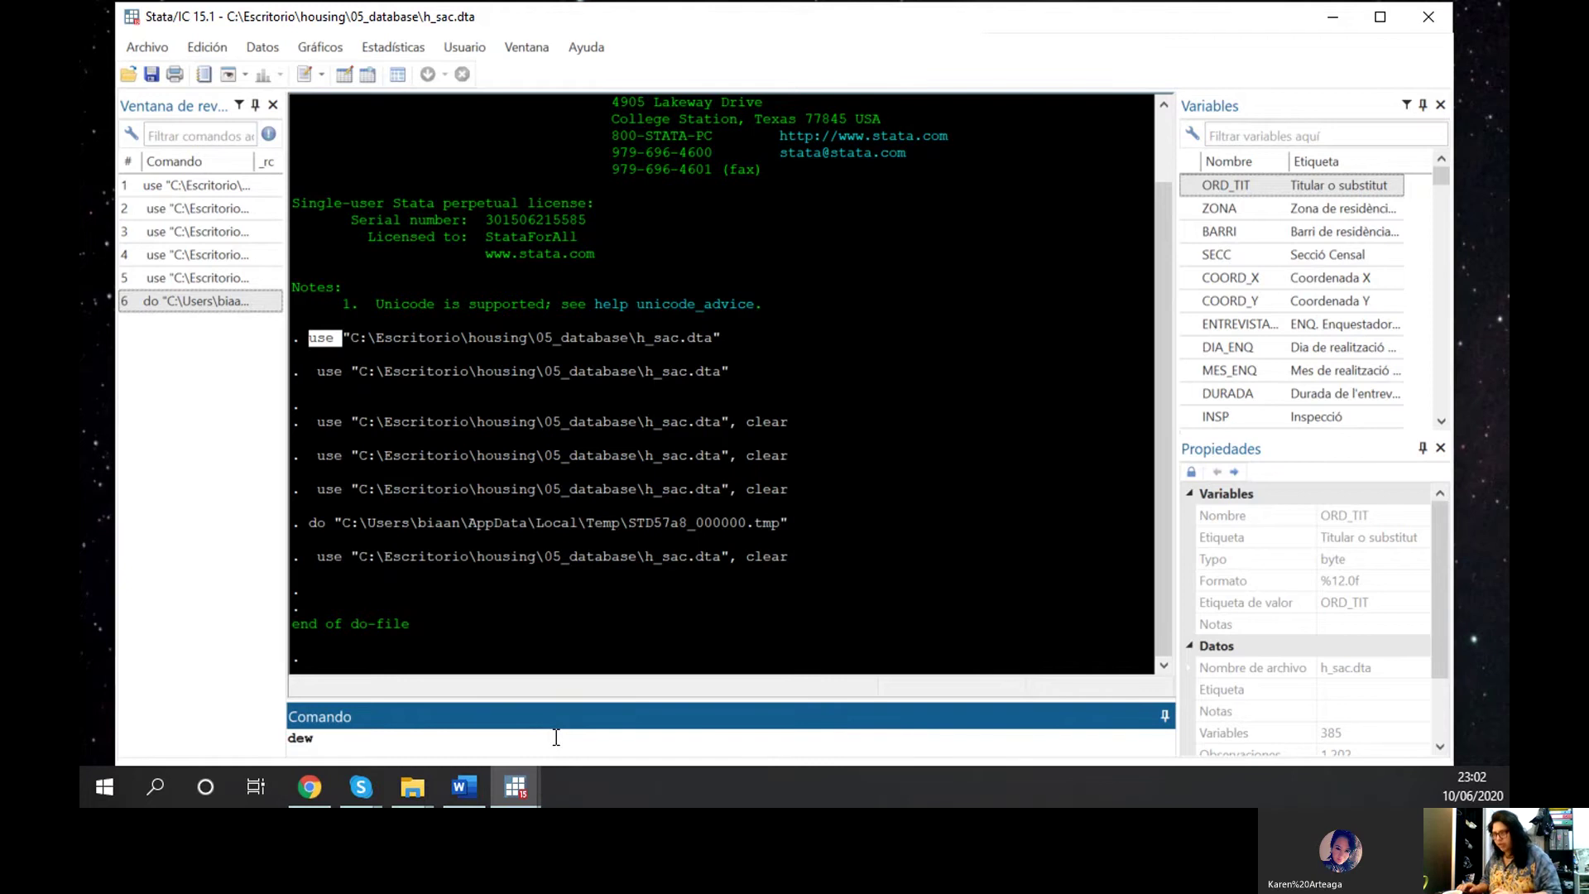
{"action": "key", "text": "BackSpace"}
{"action": "type", "text": "s"}
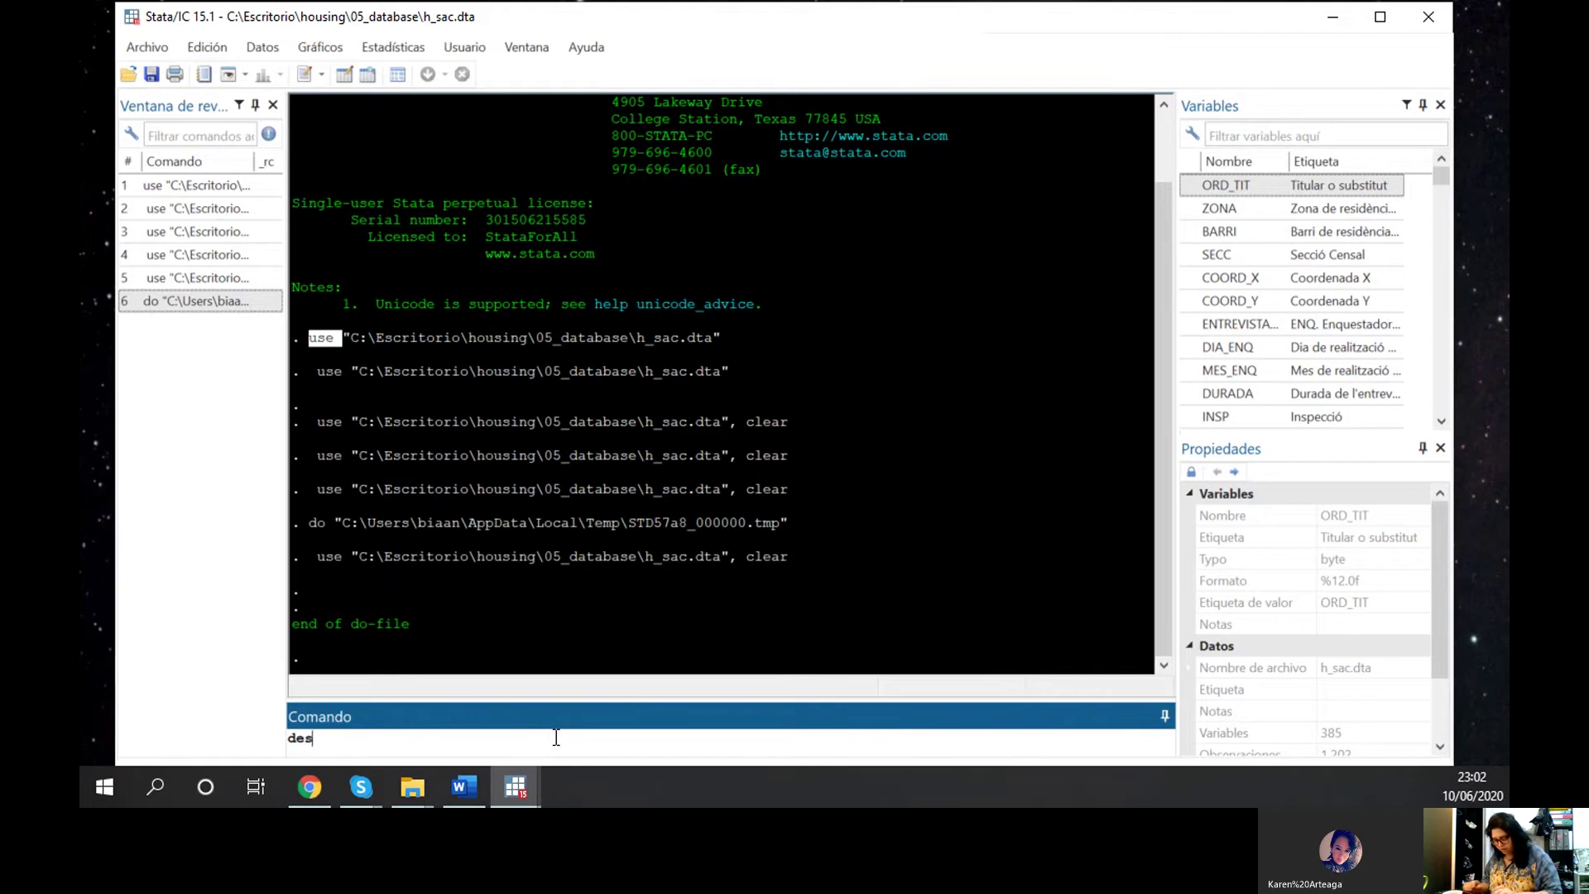
{"action": "type", "text": "cribe"}
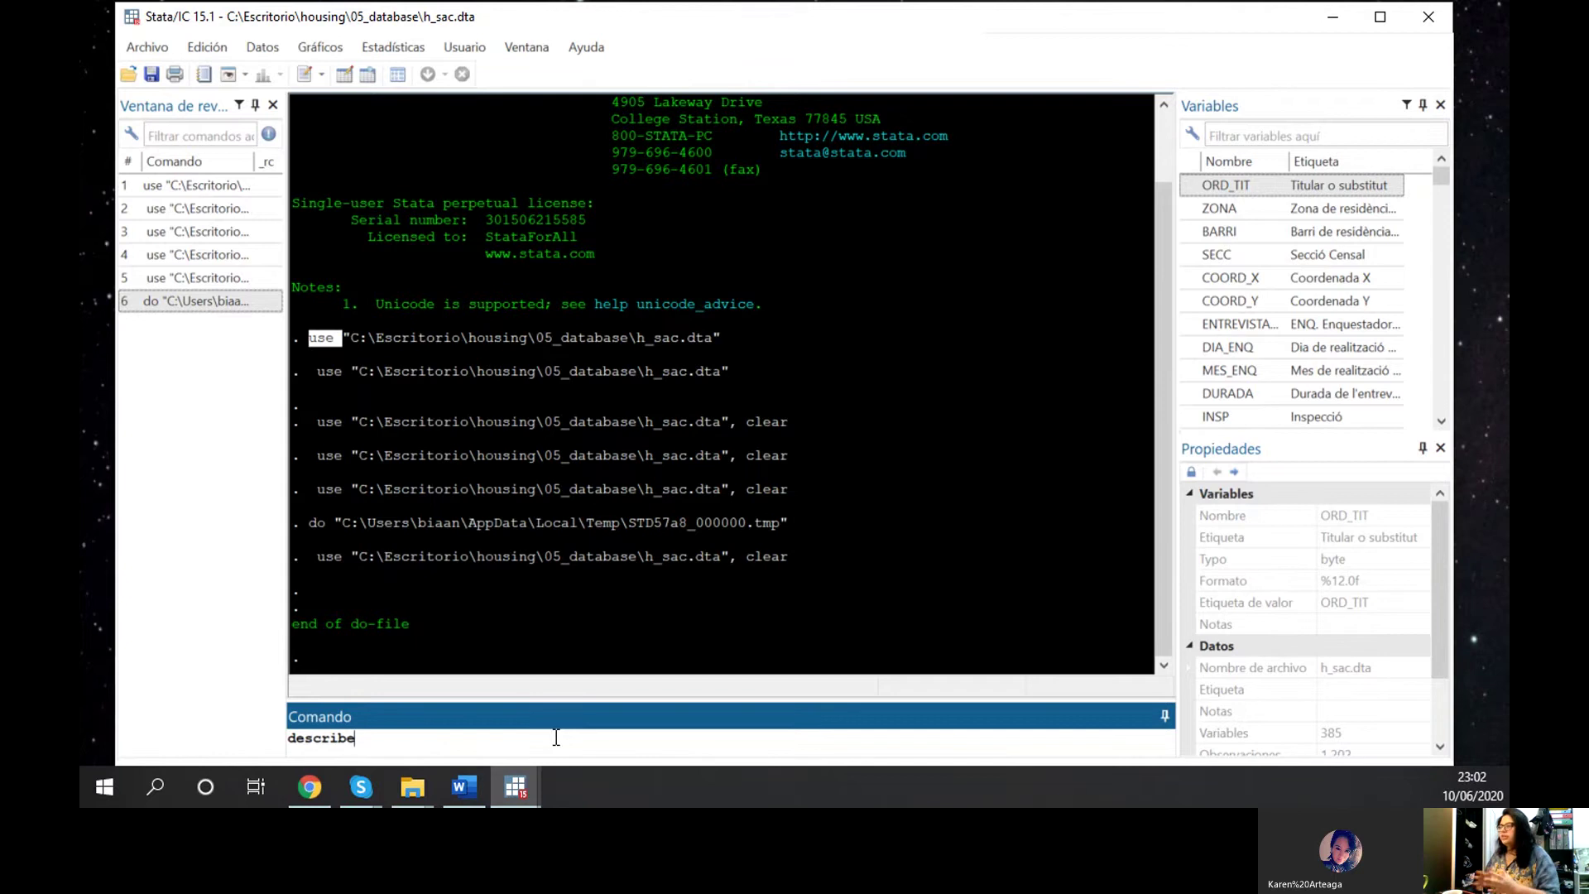
{"action": "key", "text": "Return"}
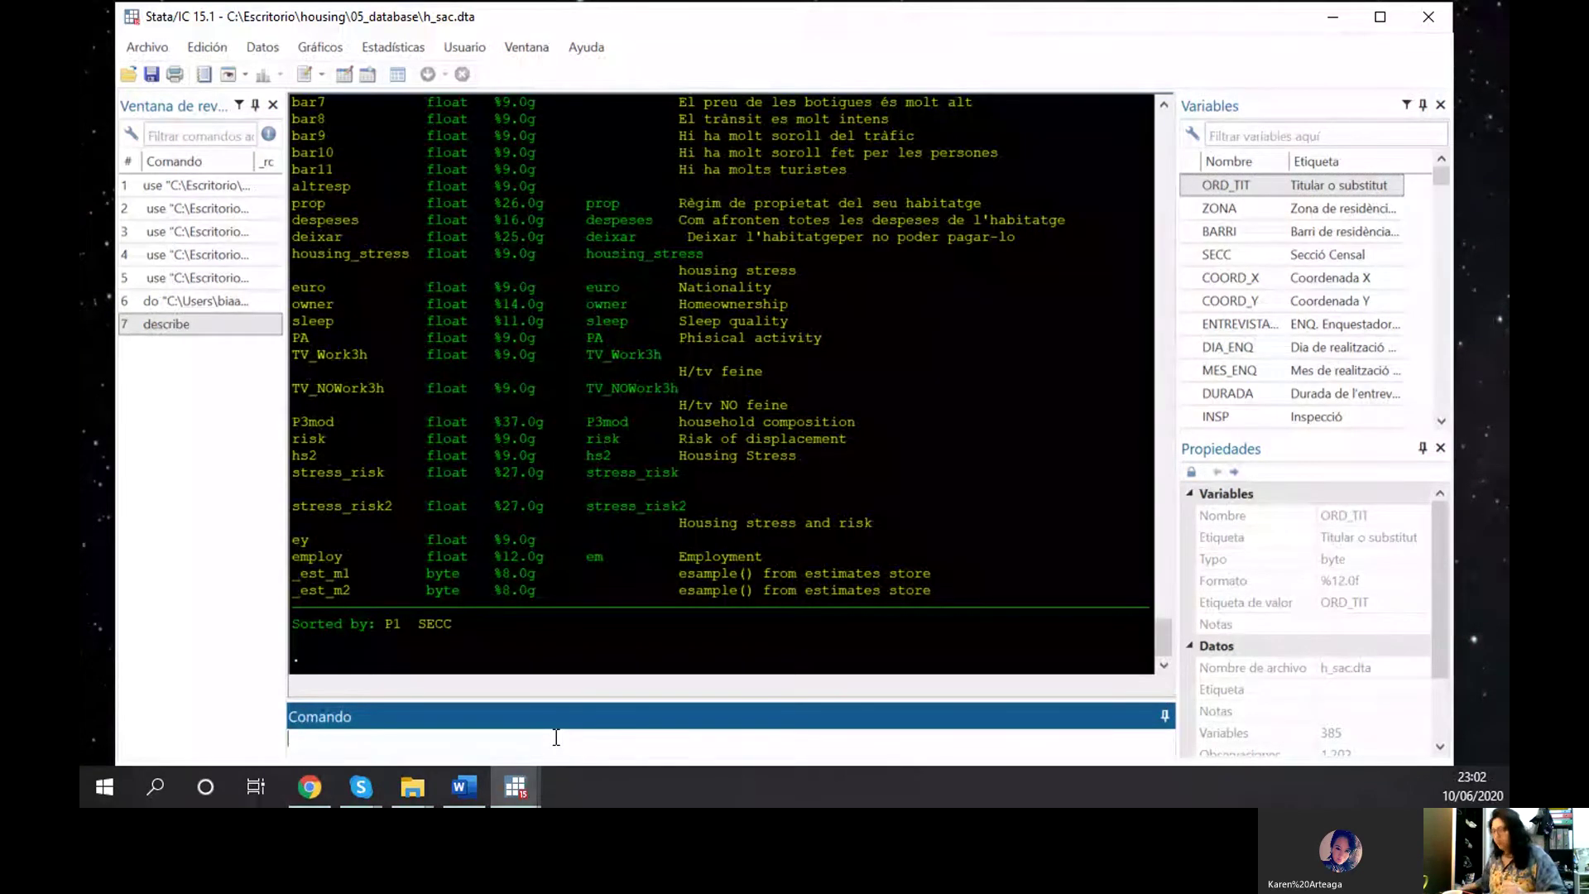
Describe the dataset again with the abbreviated command d and locate the start of its variable listing
{"action": "type", "text": "d"}
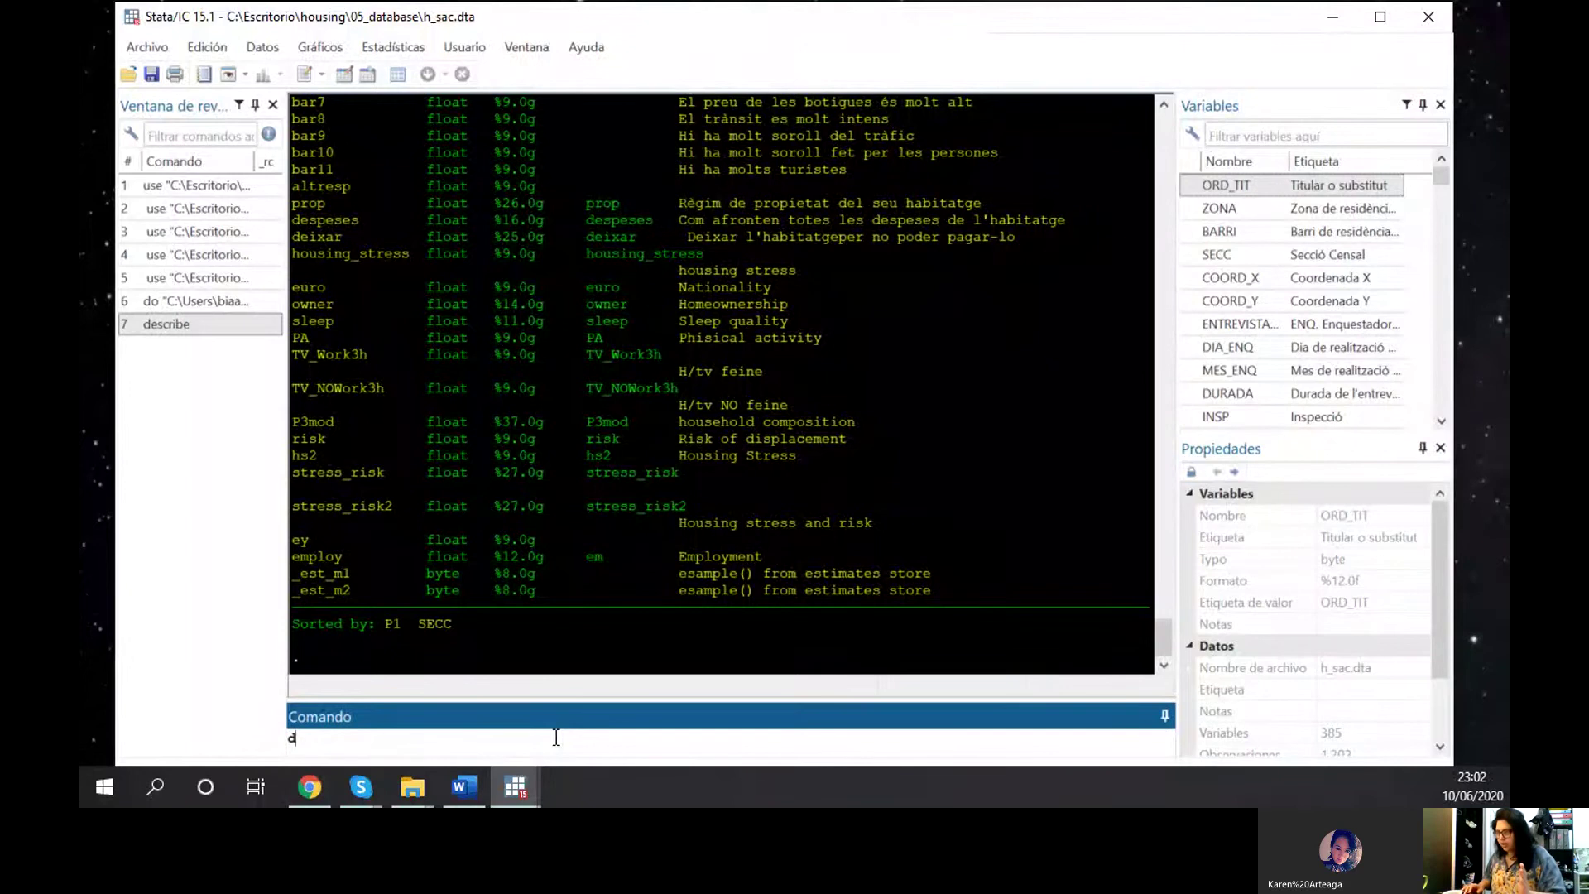
{"action": "key", "text": "Return"}
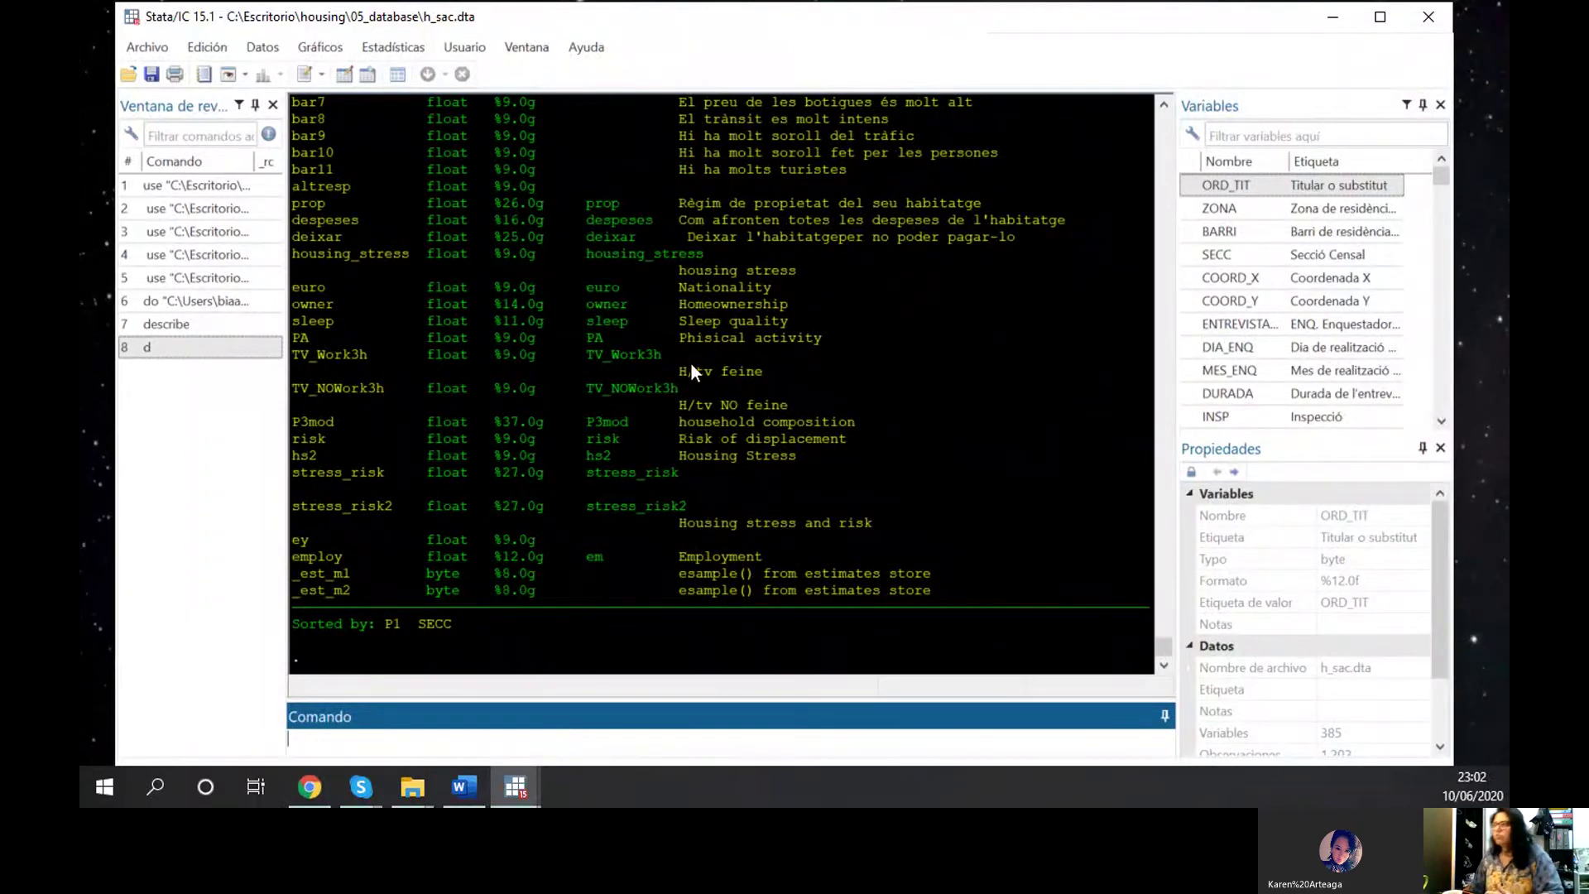
{"action": "scroll", "coordinate": [688, 348], "scroll_direction": "up", "scroll_amount": 10}
{"action": "scroll", "coordinate": [699, 343], "scroll_direction": "up", "scroll_amount": 20}
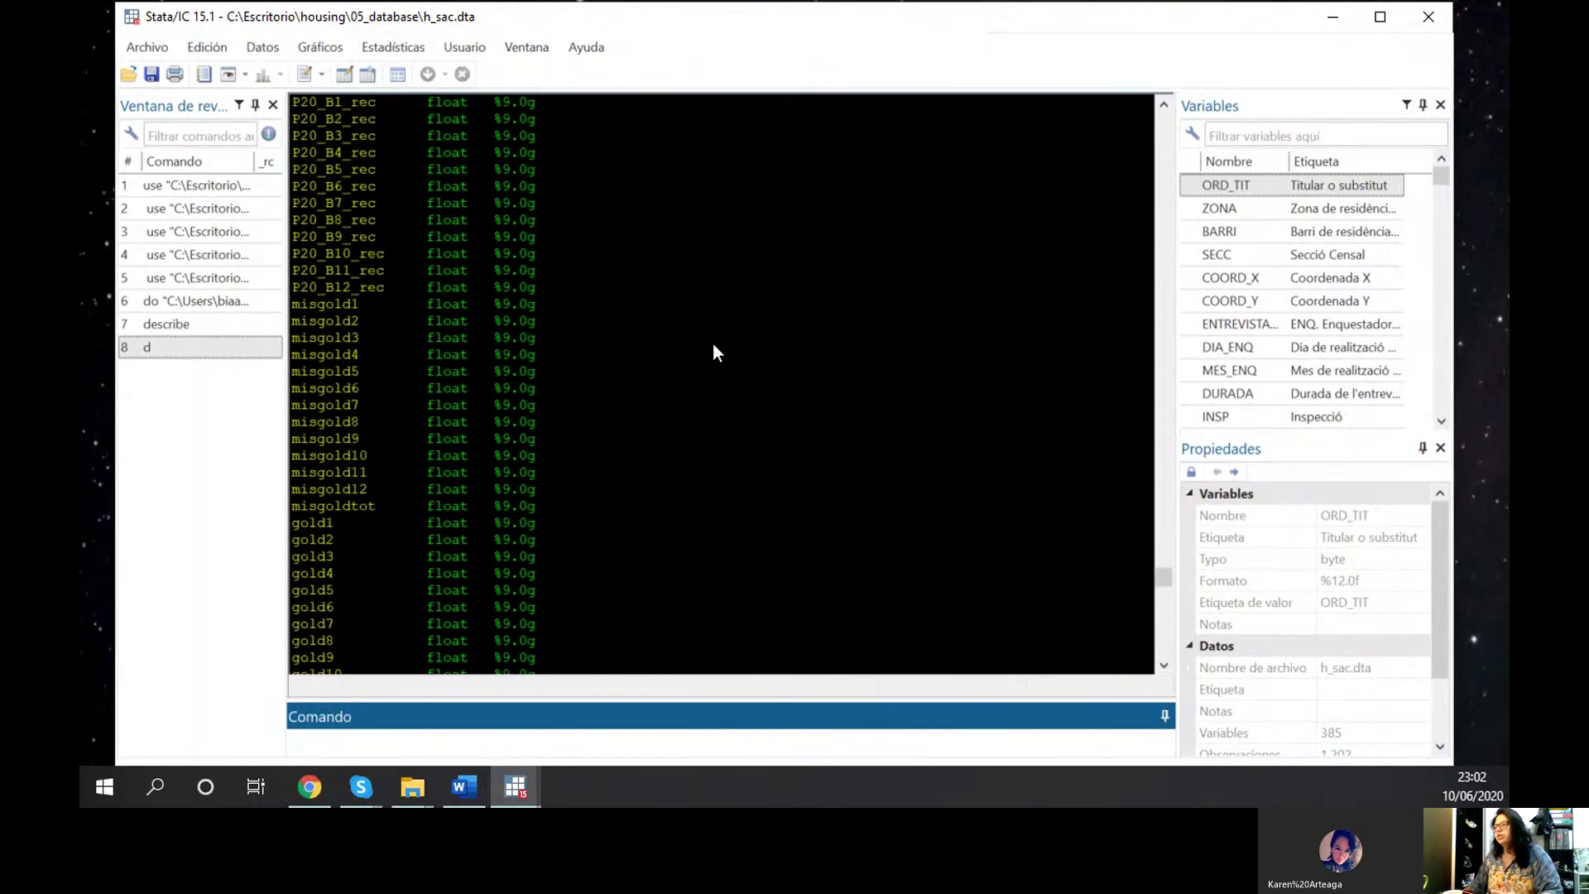
{"action": "scroll", "coordinate": [717, 344], "scroll_direction": "up", "scroll_amount": 20}
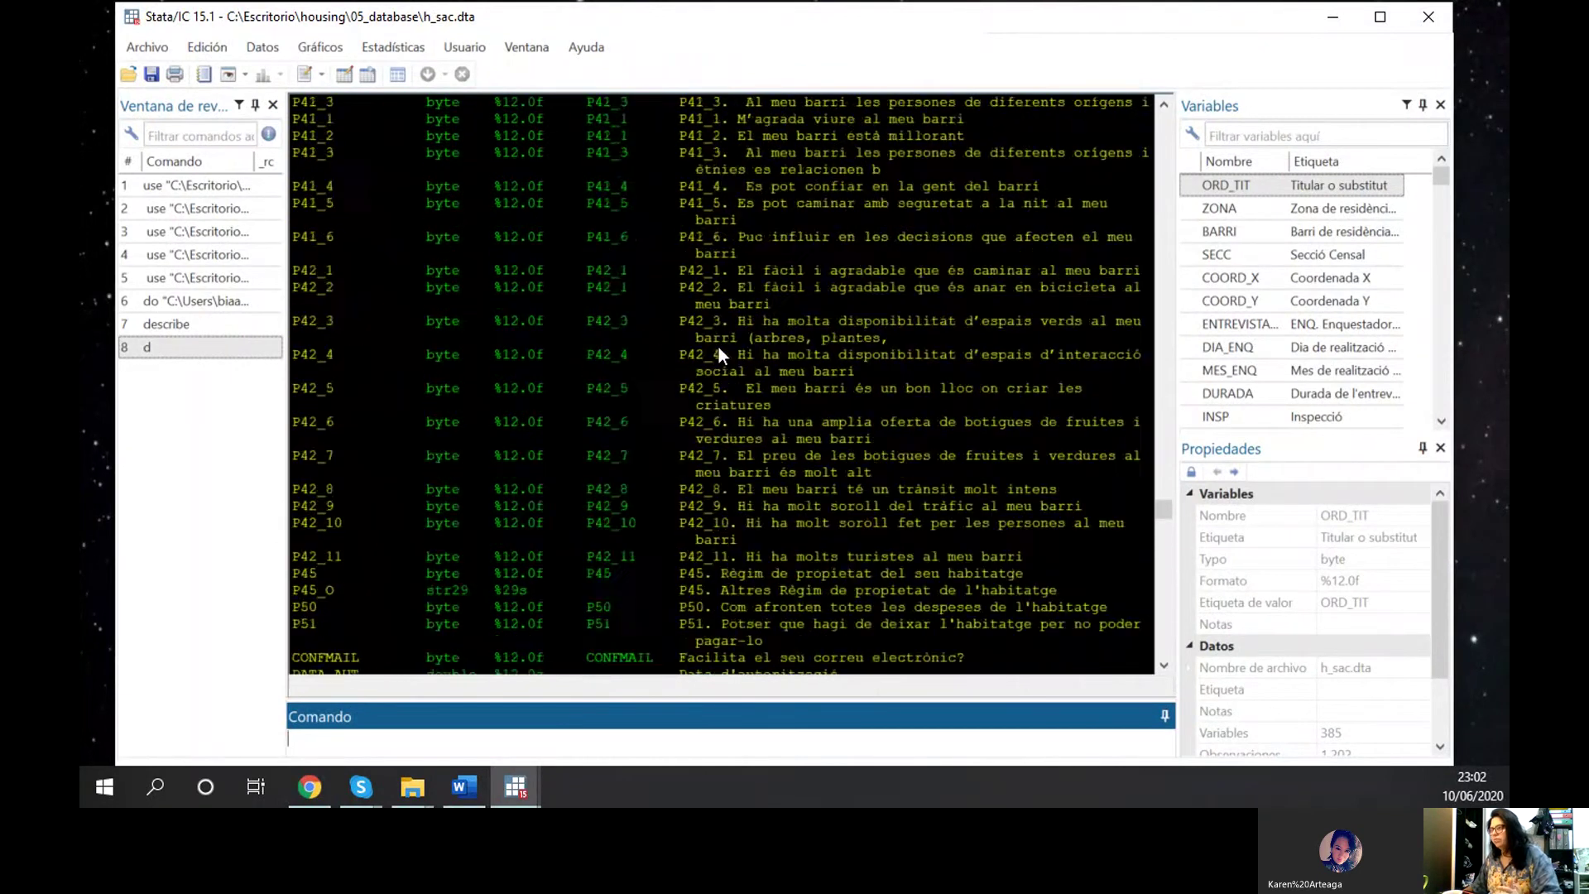
{"action": "scroll", "coordinate": [719, 347], "scroll_direction": "up", "scroll_amount": 20}
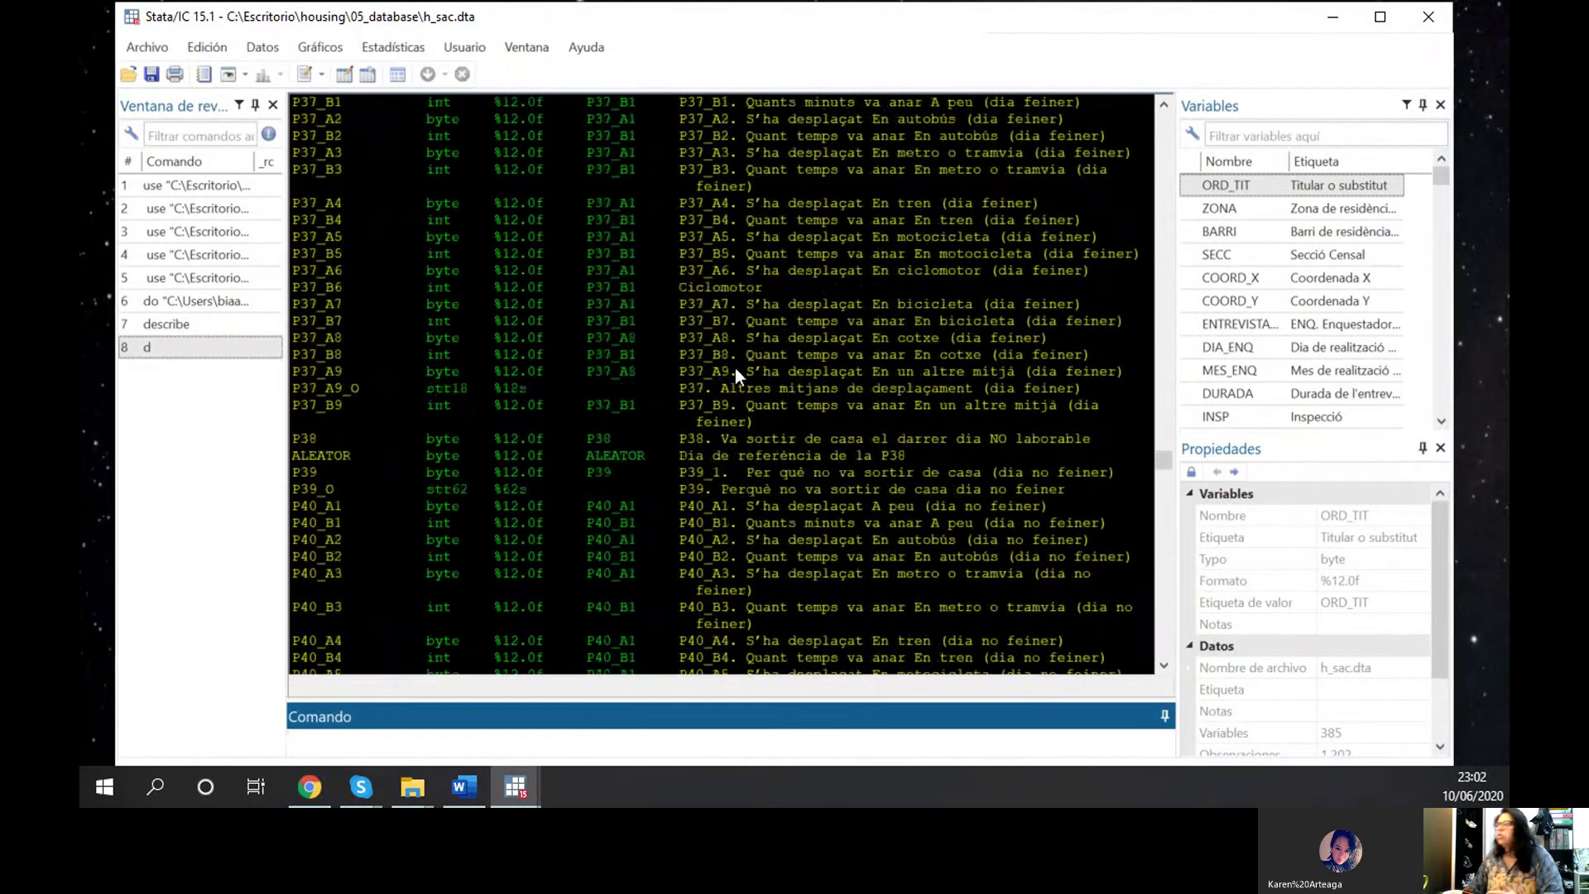
{"action": "scroll", "coordinate": [749, 379], "scroll_direction": "down", "scroll_amount": 20}
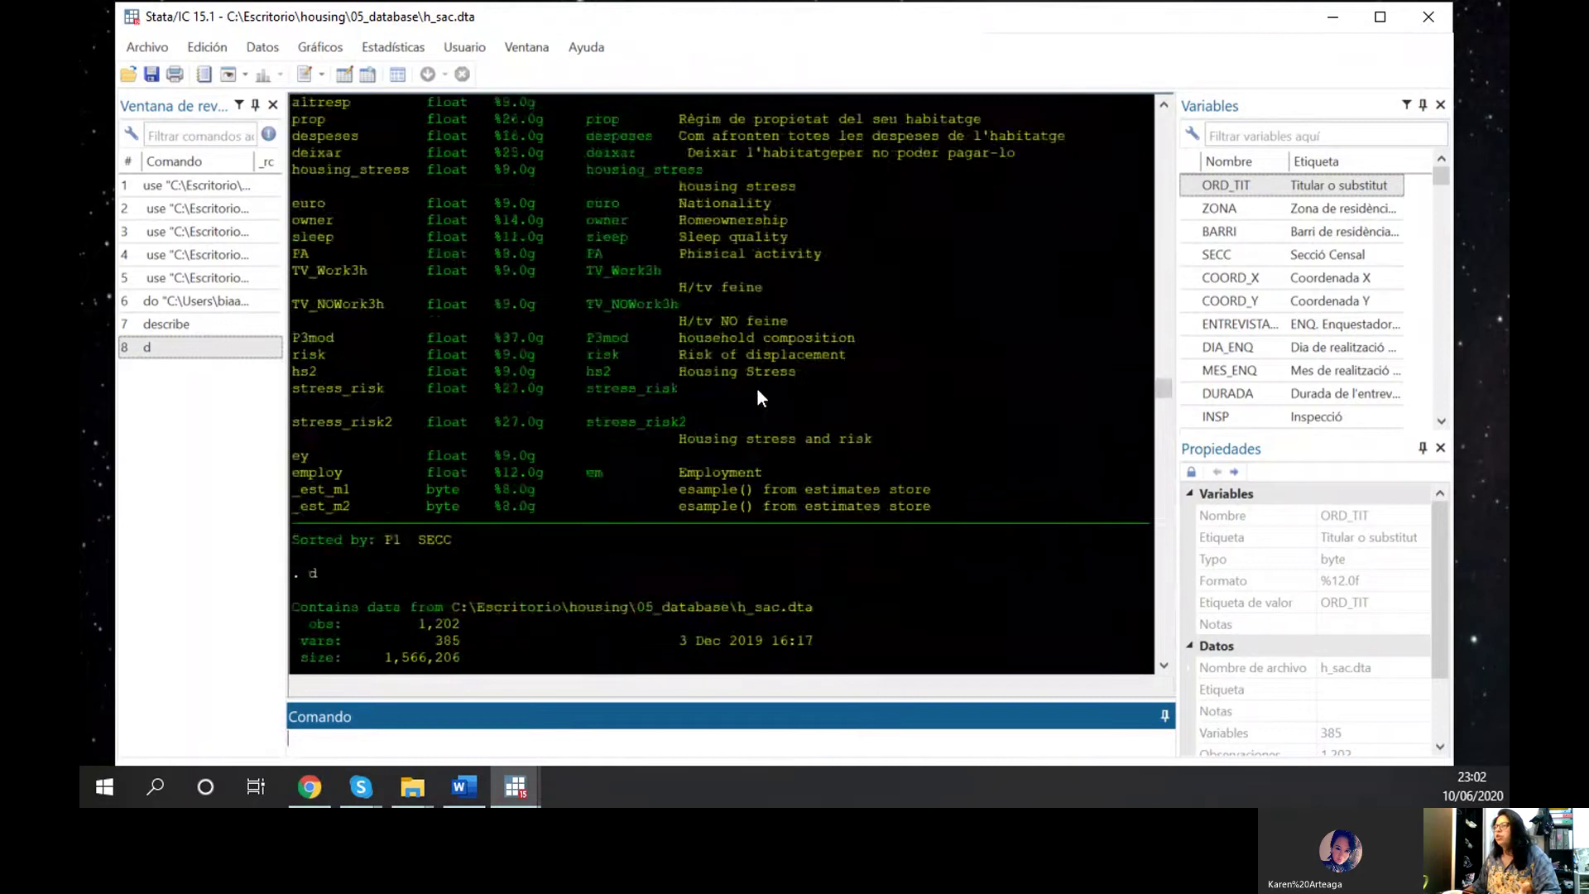
{"action": "scroll", "coordinate": [745, 383], "scroll_direction": "down", "scroll_amount": 10}
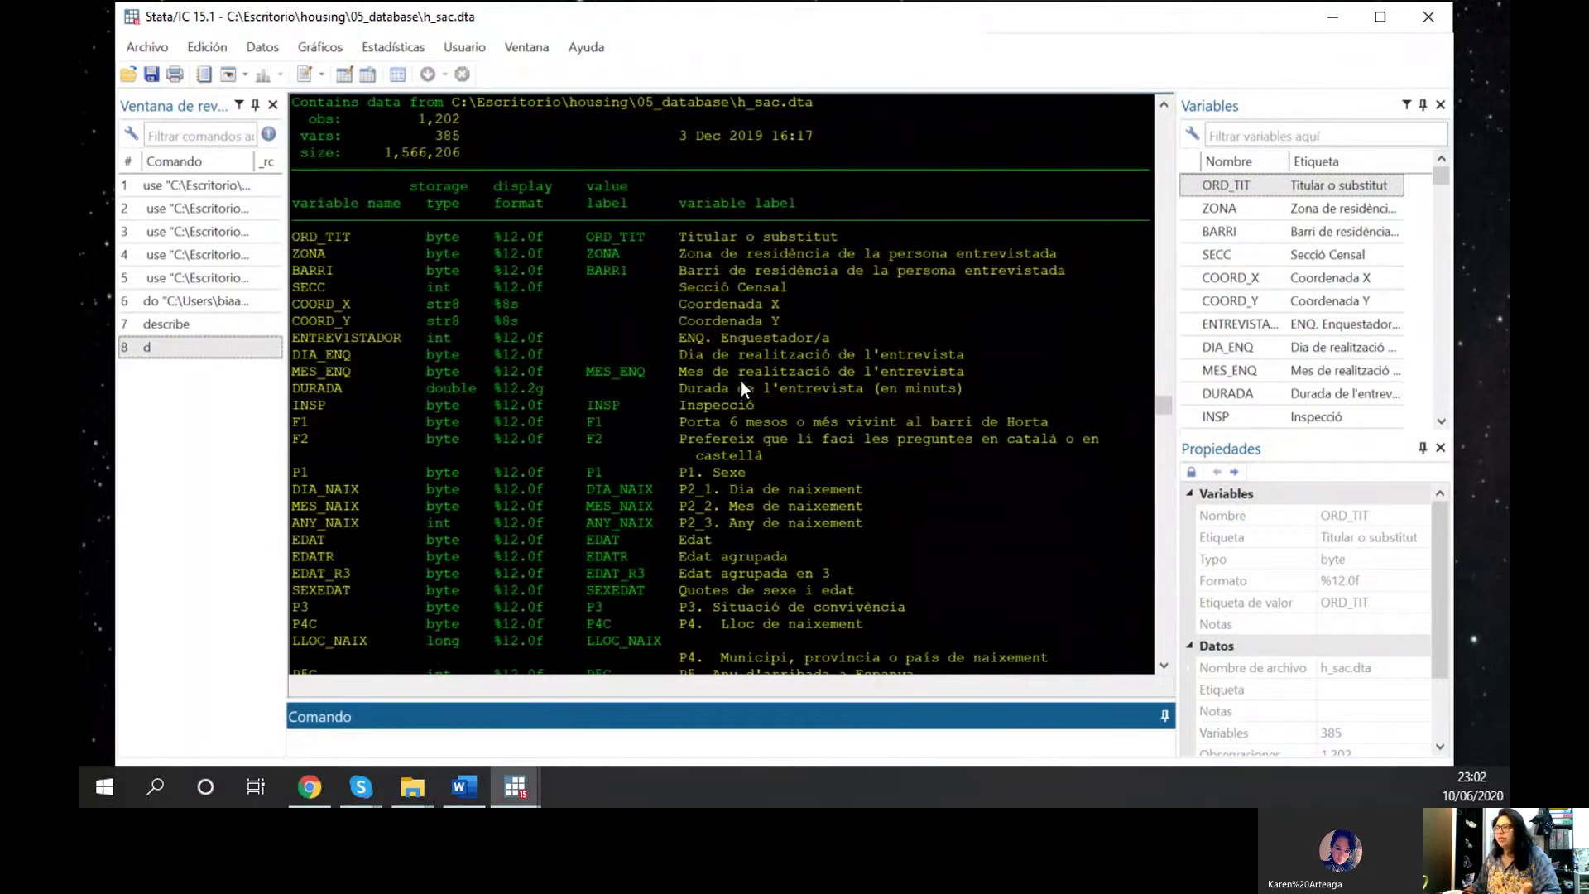
{"action": "scroll", "coordinate": [333, 180], "scroll_direction": "up", "scroll_amount": 3}
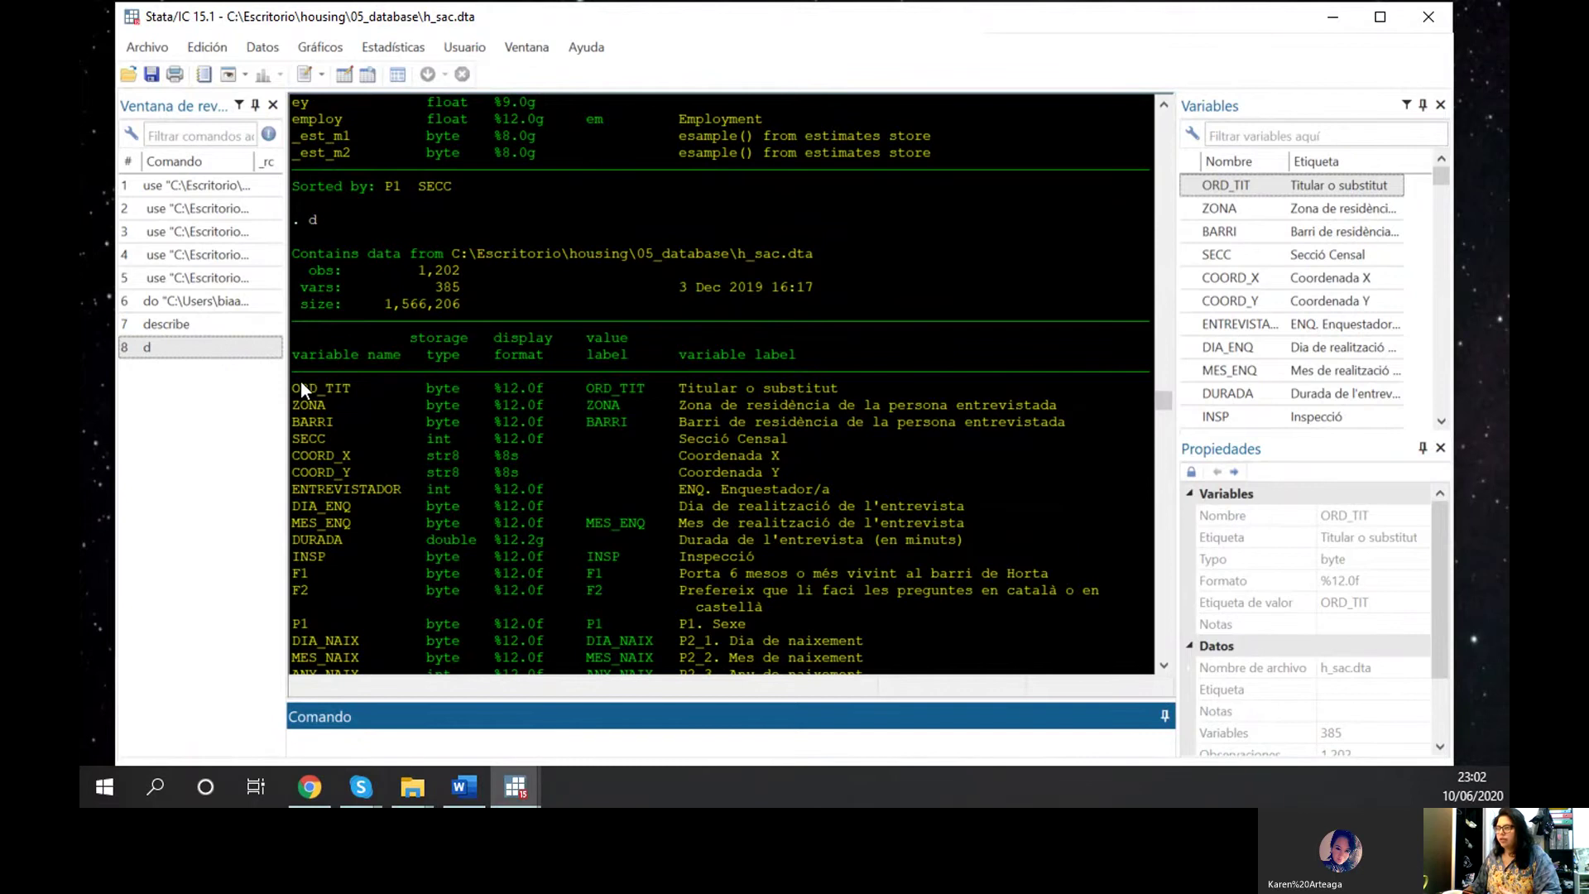
Examine the ORD_TIT row in the listing: variable name, storage type, display format, value label and variable label
{"action": "left_click_drag", "start_coordinate": [300, 380], "coordinate": [409, 366]}
{"action": "left_click", "coordinate": [419, 387]}
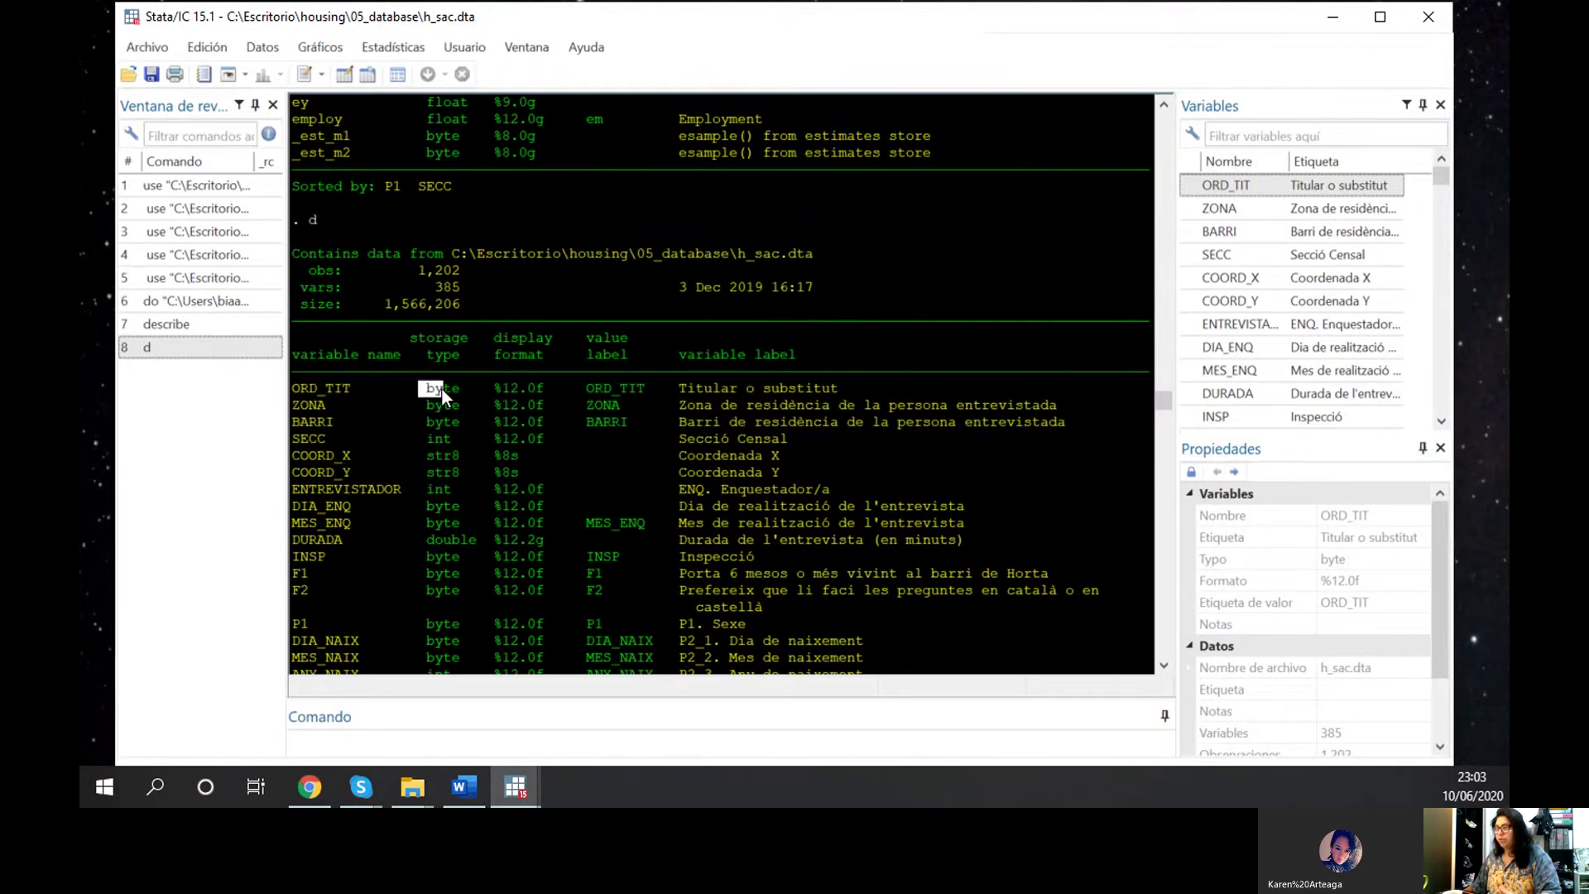
{"action": "left_click", "coordinate": [296, 390]}
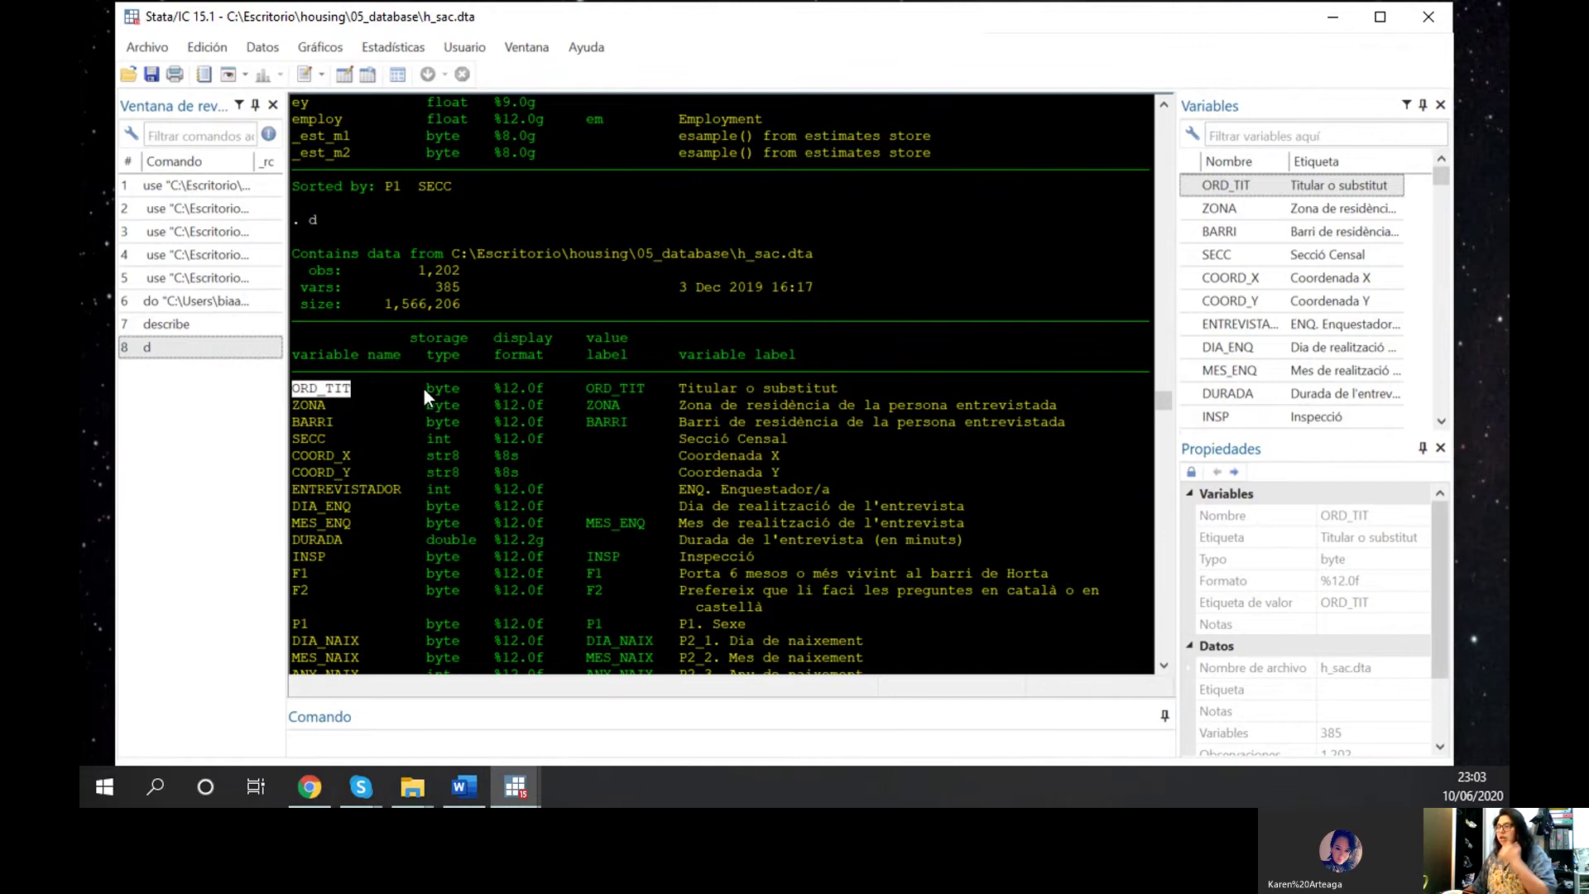
{"action": "left_click_drag", "start_coordinate": [422, 389], "coordinate": [452, 390]}
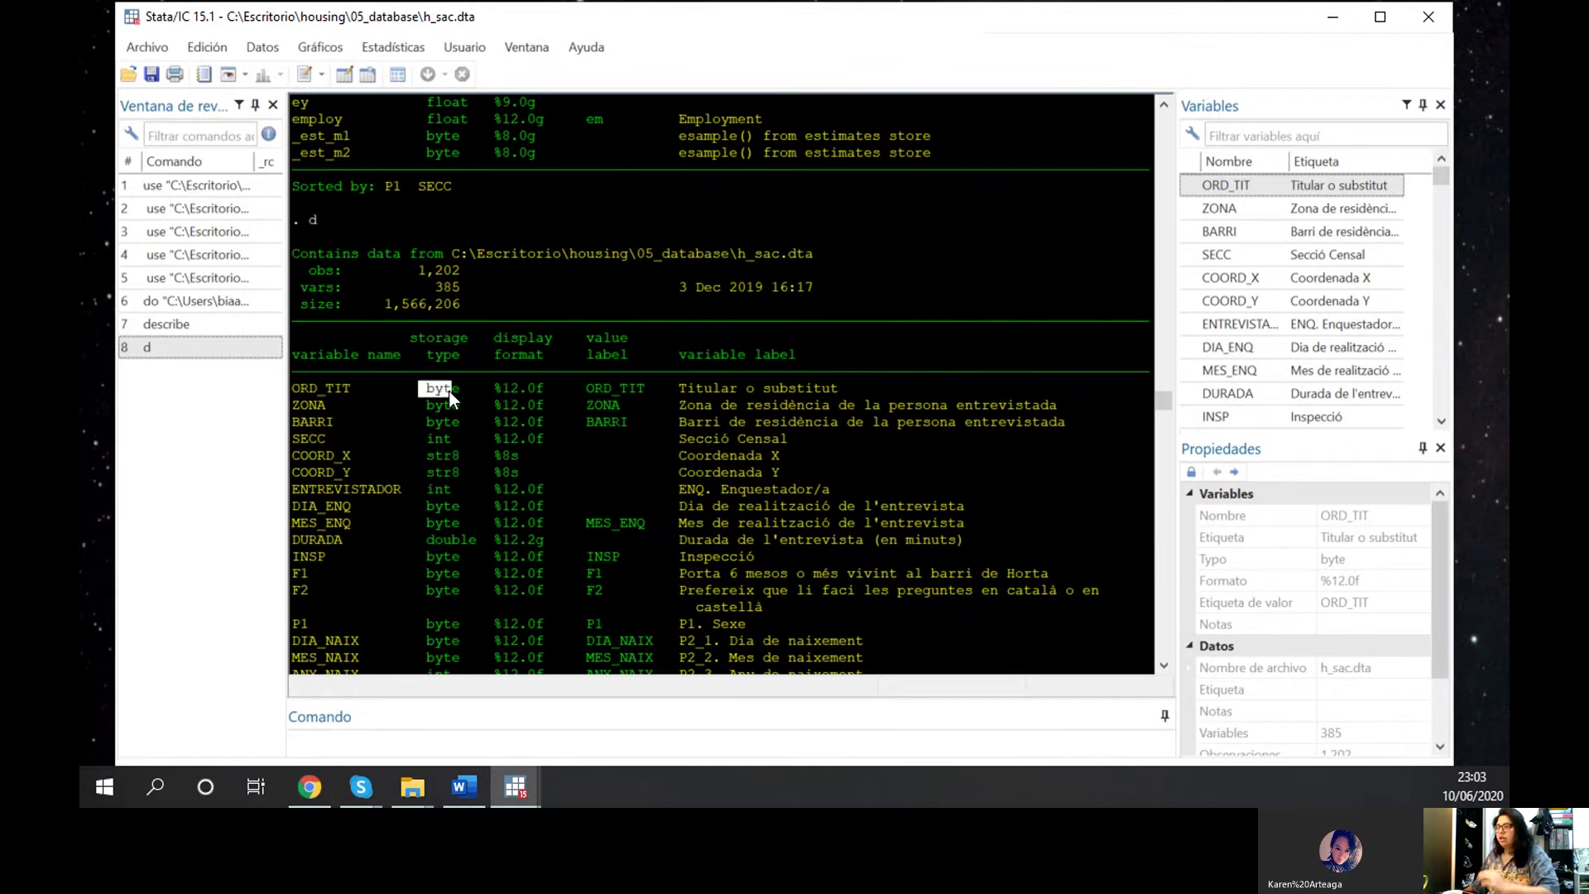
{"action": "left_click", "coordinate": [494, 390]}
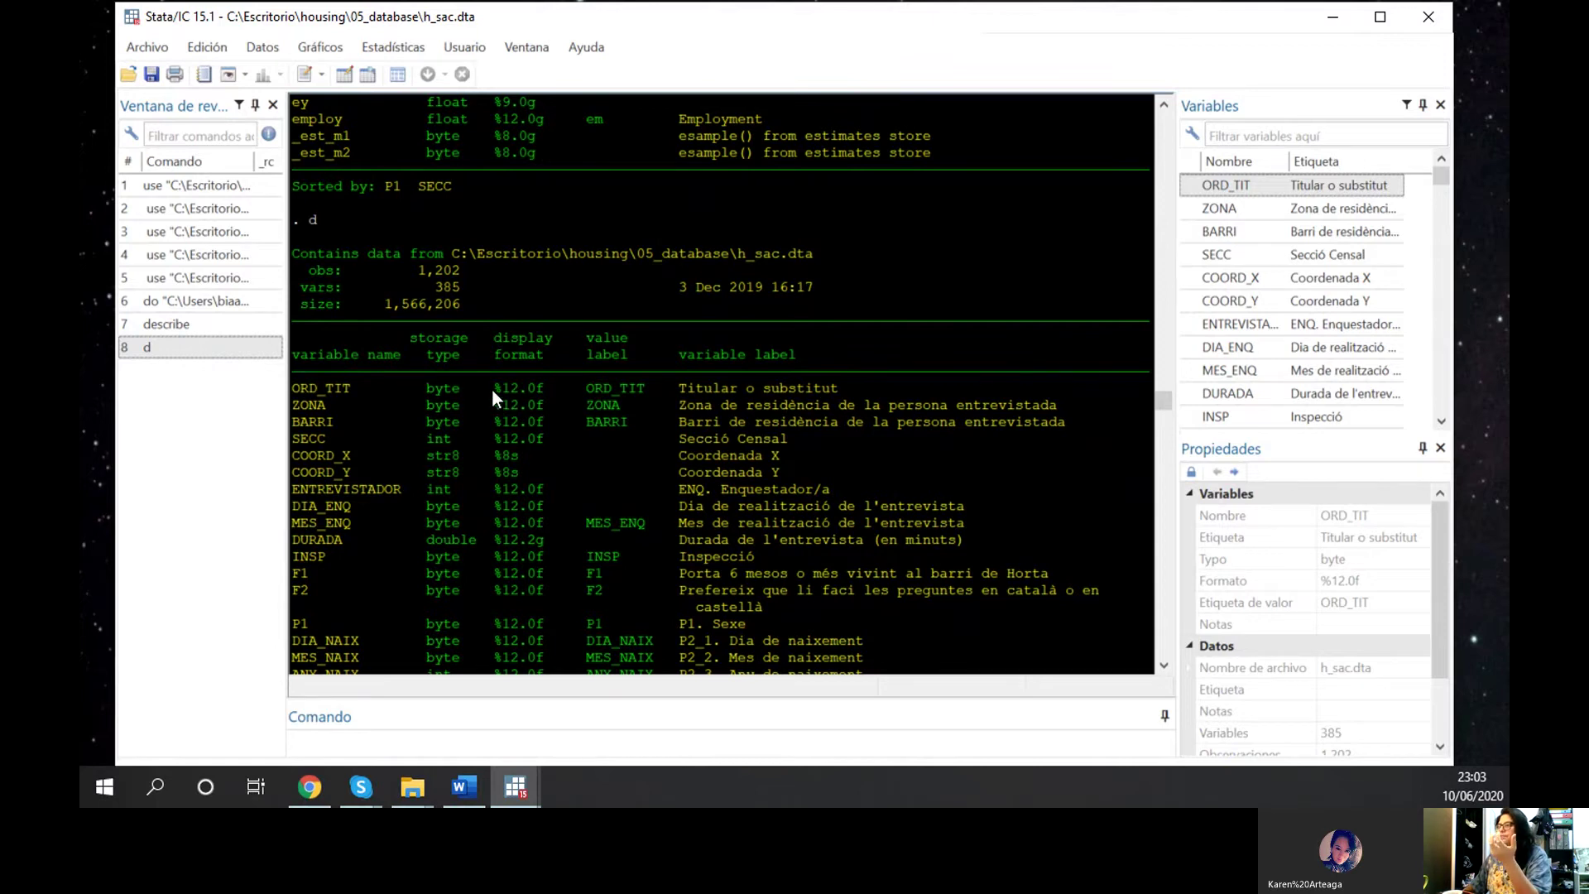
{"action": "left_click", "coordinate": [583, 394]}
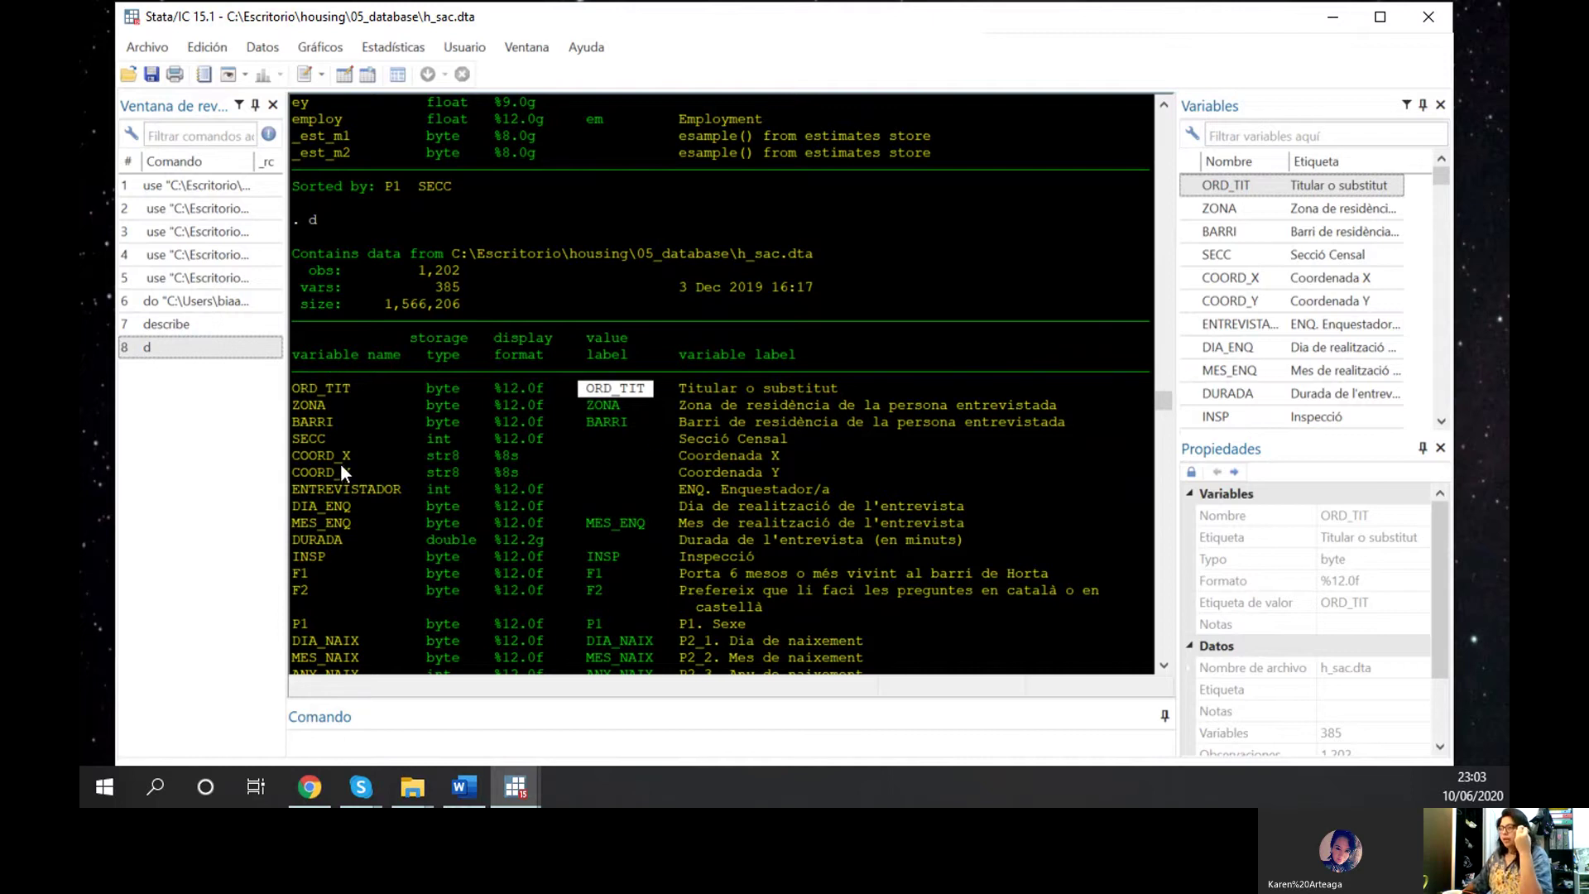
{"action": "left_click", "coordinate": [294, 447]}
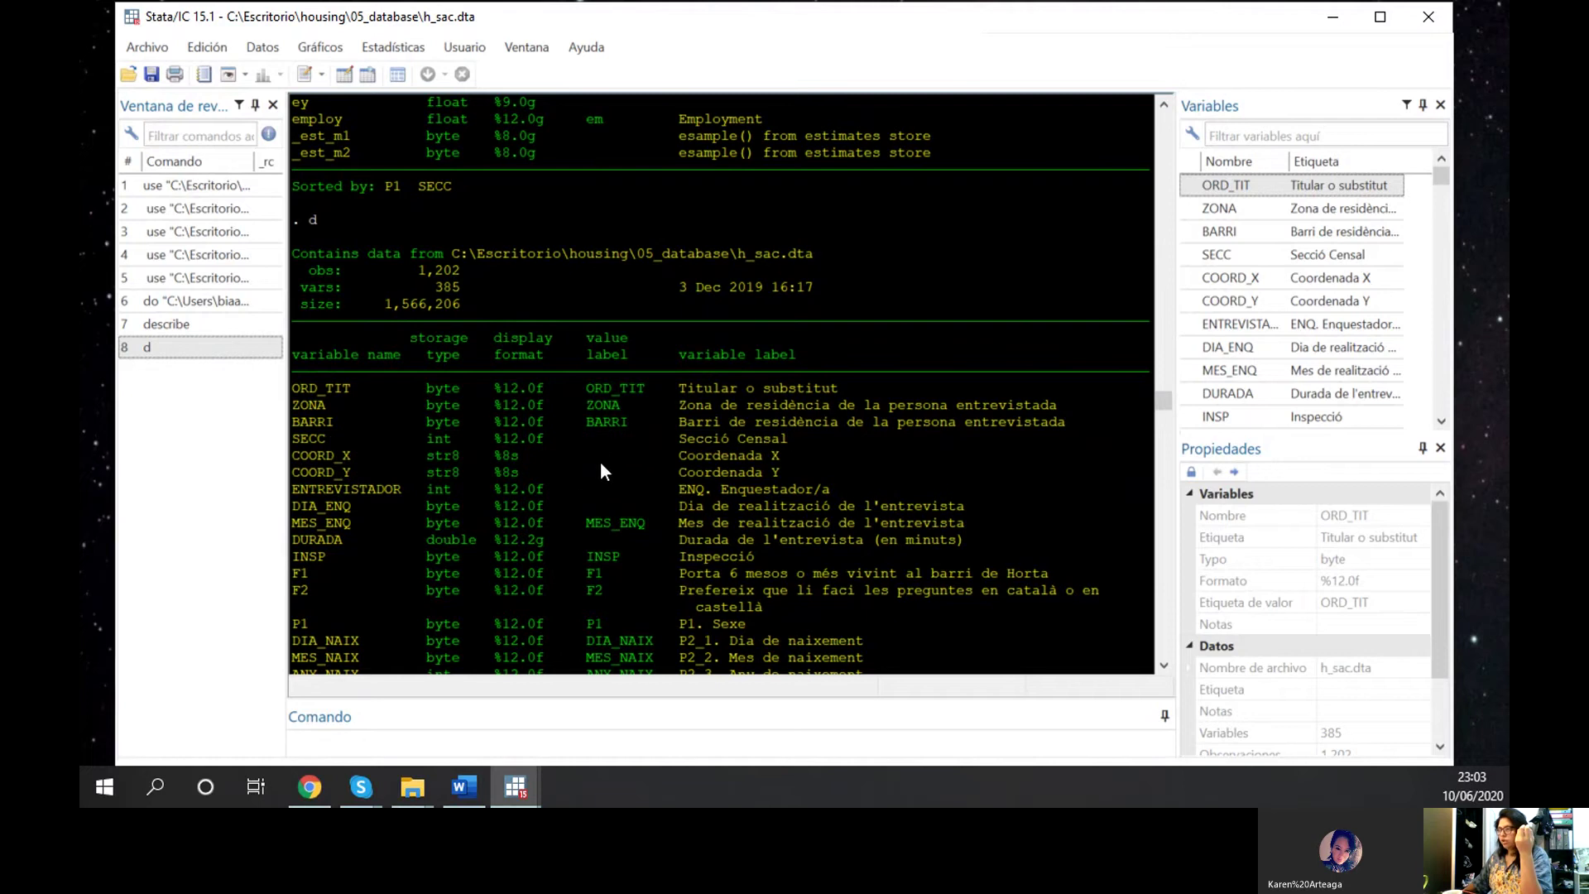
{"action": "mouse_move", "coordinate": [677, 379]}
{"action": "left_mouse_down"}
{"action": "mouse_move", "coordinate": [839, 384]}
{"action": "mouse_move", "coordinate": [676, 389]}
{"action": "left_mouse_up"}
{"action": "left_click", "coordinate": [839, 386]}
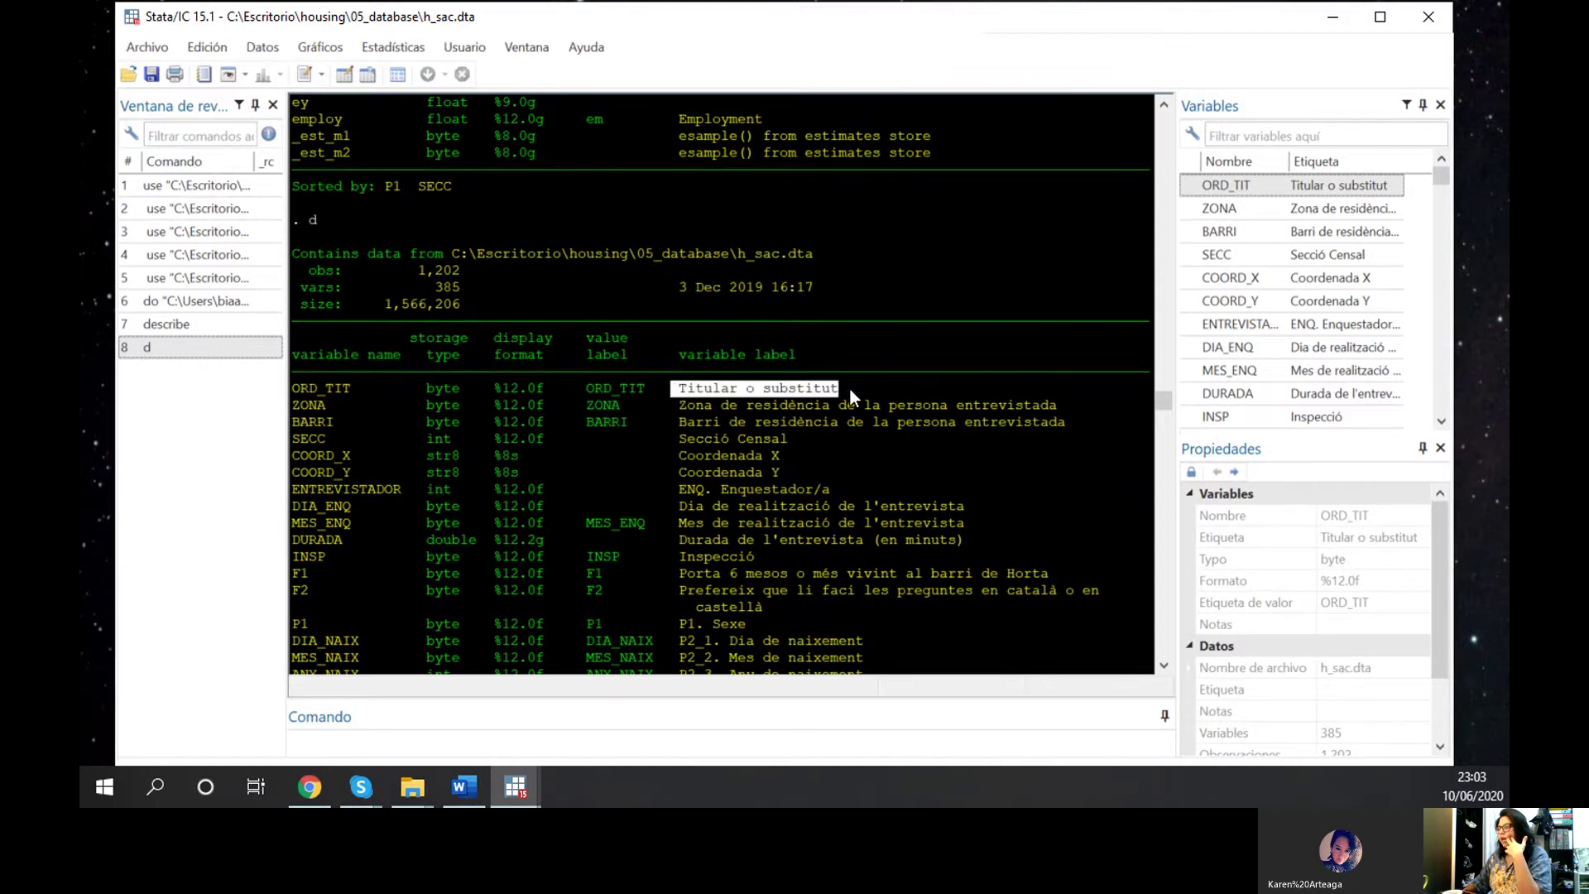
Look through the described variables from ORD_TIT down to the P40 transport questions, comparing their names, types and labels
{"action": "scroll", "coordinate": [498, 404], "scroll_direction": "down", "scroll_amount": 4}
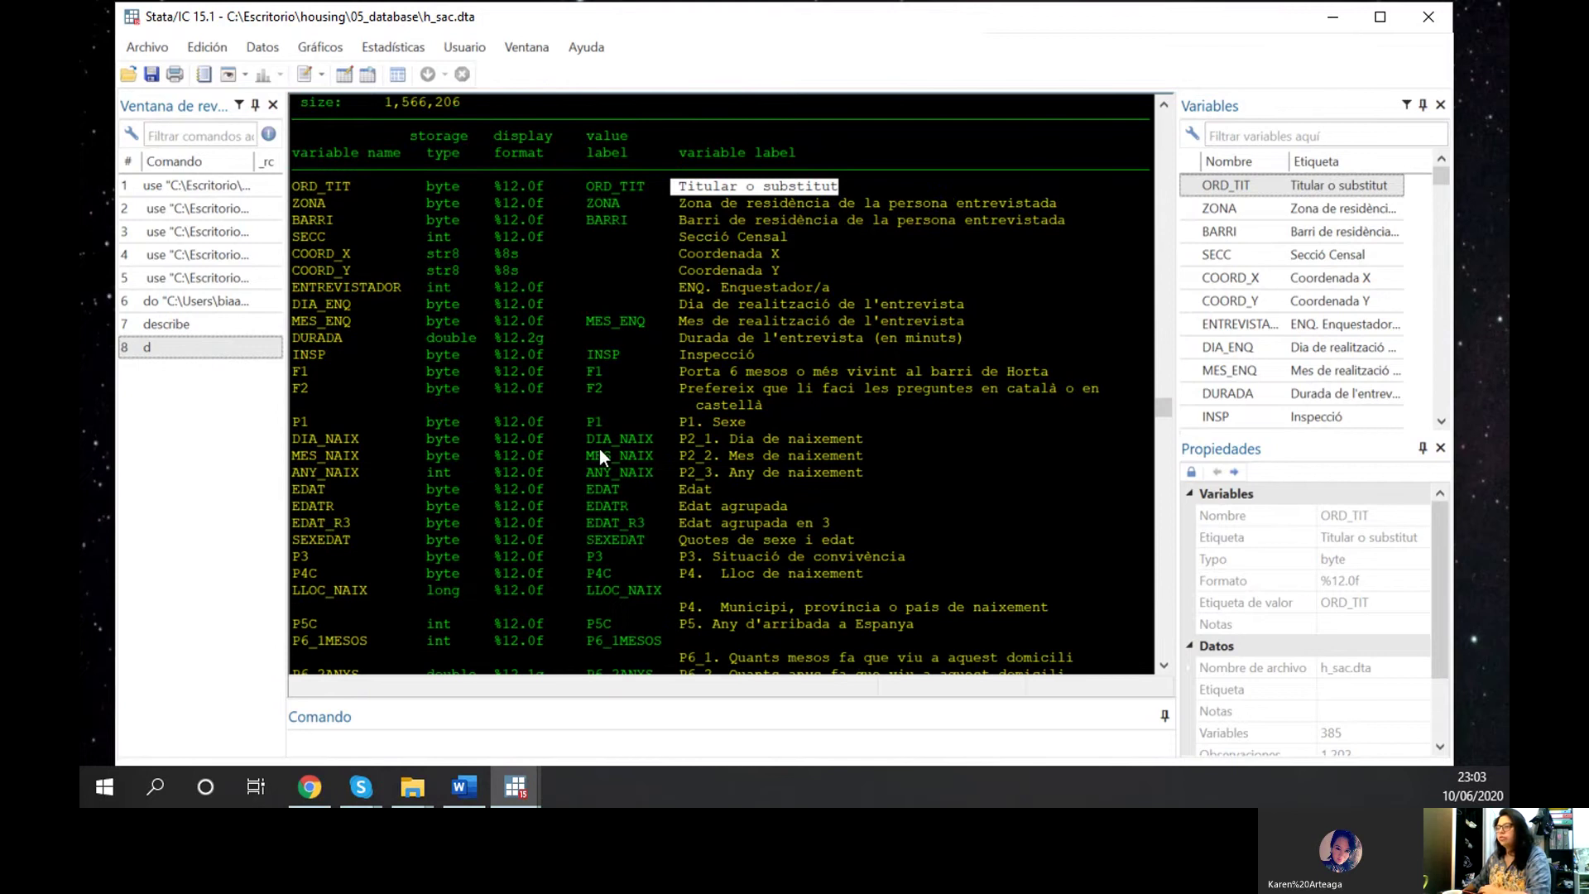
{"action": "scroll", "coordinate": [585, 400], "scroll_direction": "down", "scroll_amount": 6}
{"action": "scroll", "coordinate": [513, 375], "scroll_direction": "down", "scroll_amount": 1}
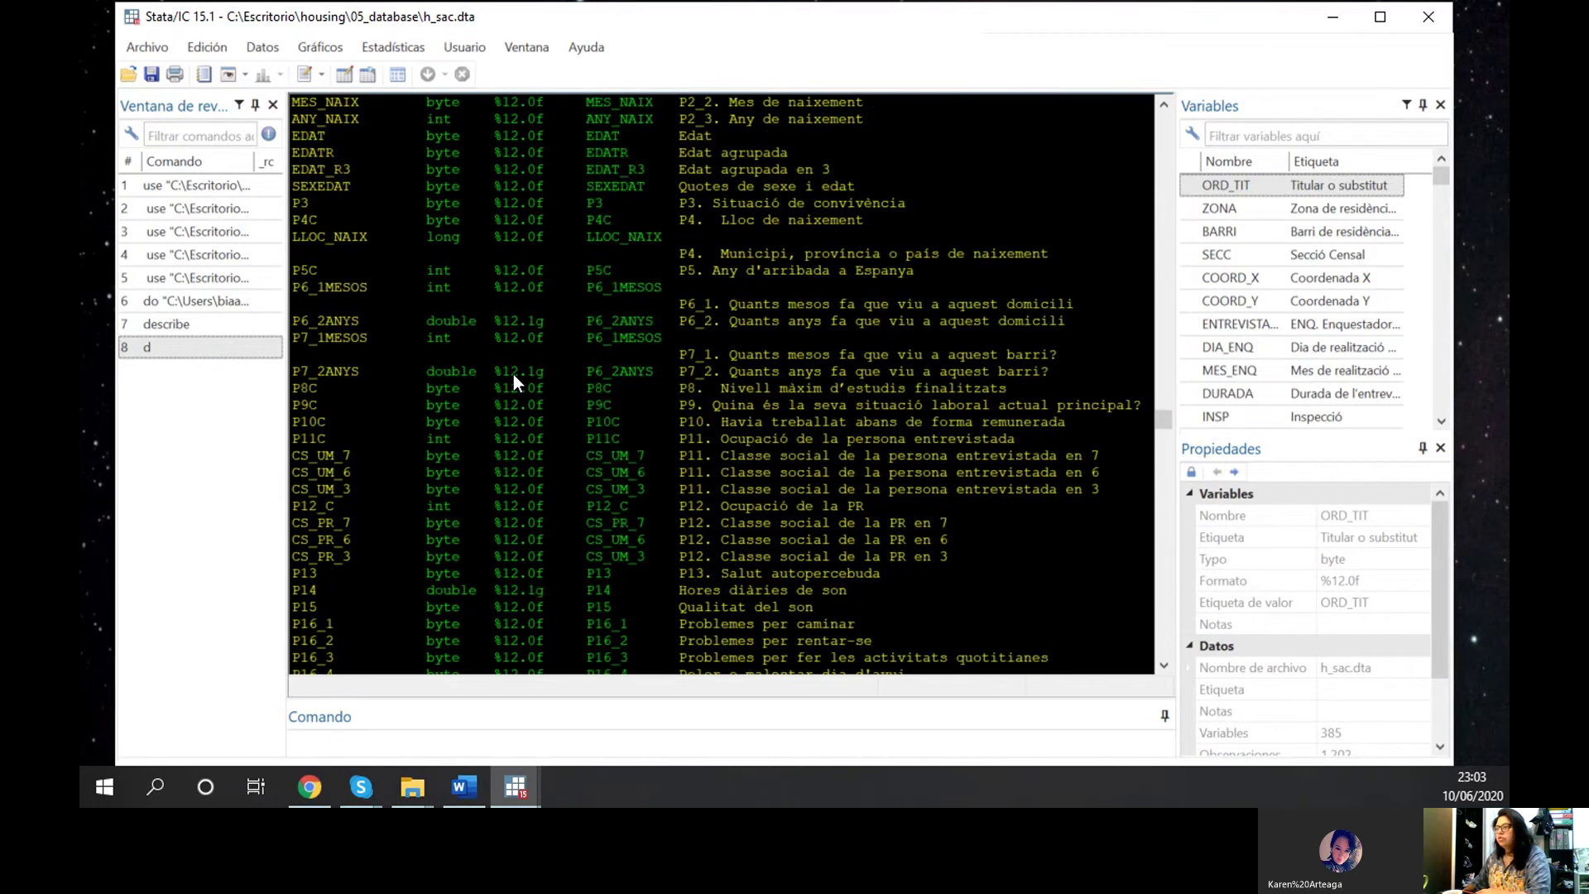
{"action": "scroll", "coordinate": [514, 374], "scroll_direction": "down", "scroll_amount": 2}
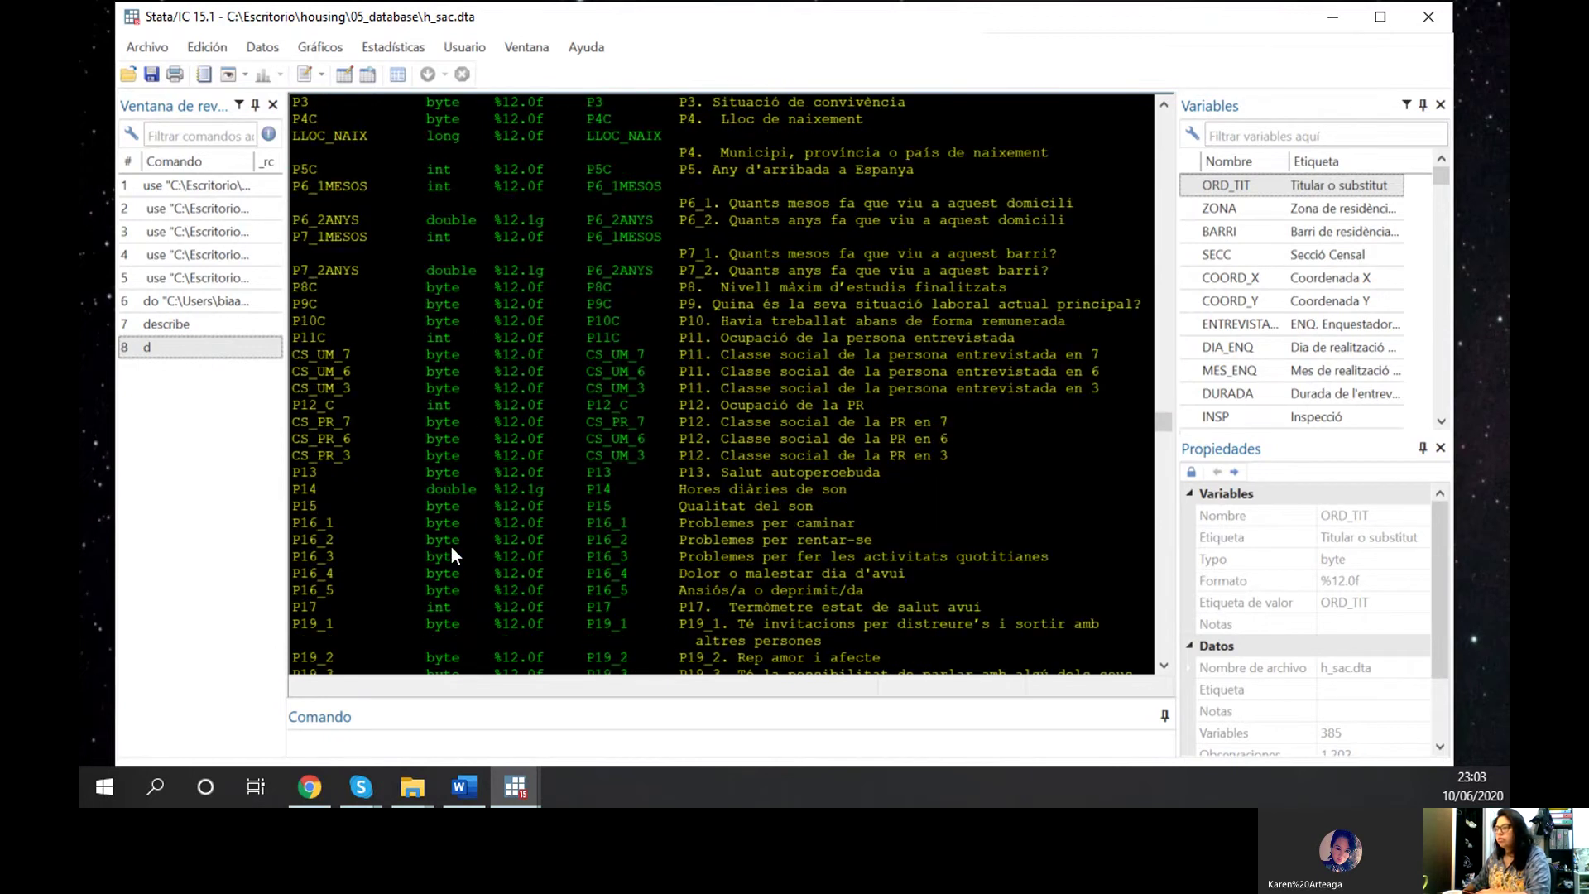
{"action": "scroll", "coordinate": [460, 560], "scroll_direction": "down", "scroll_amount": 10}
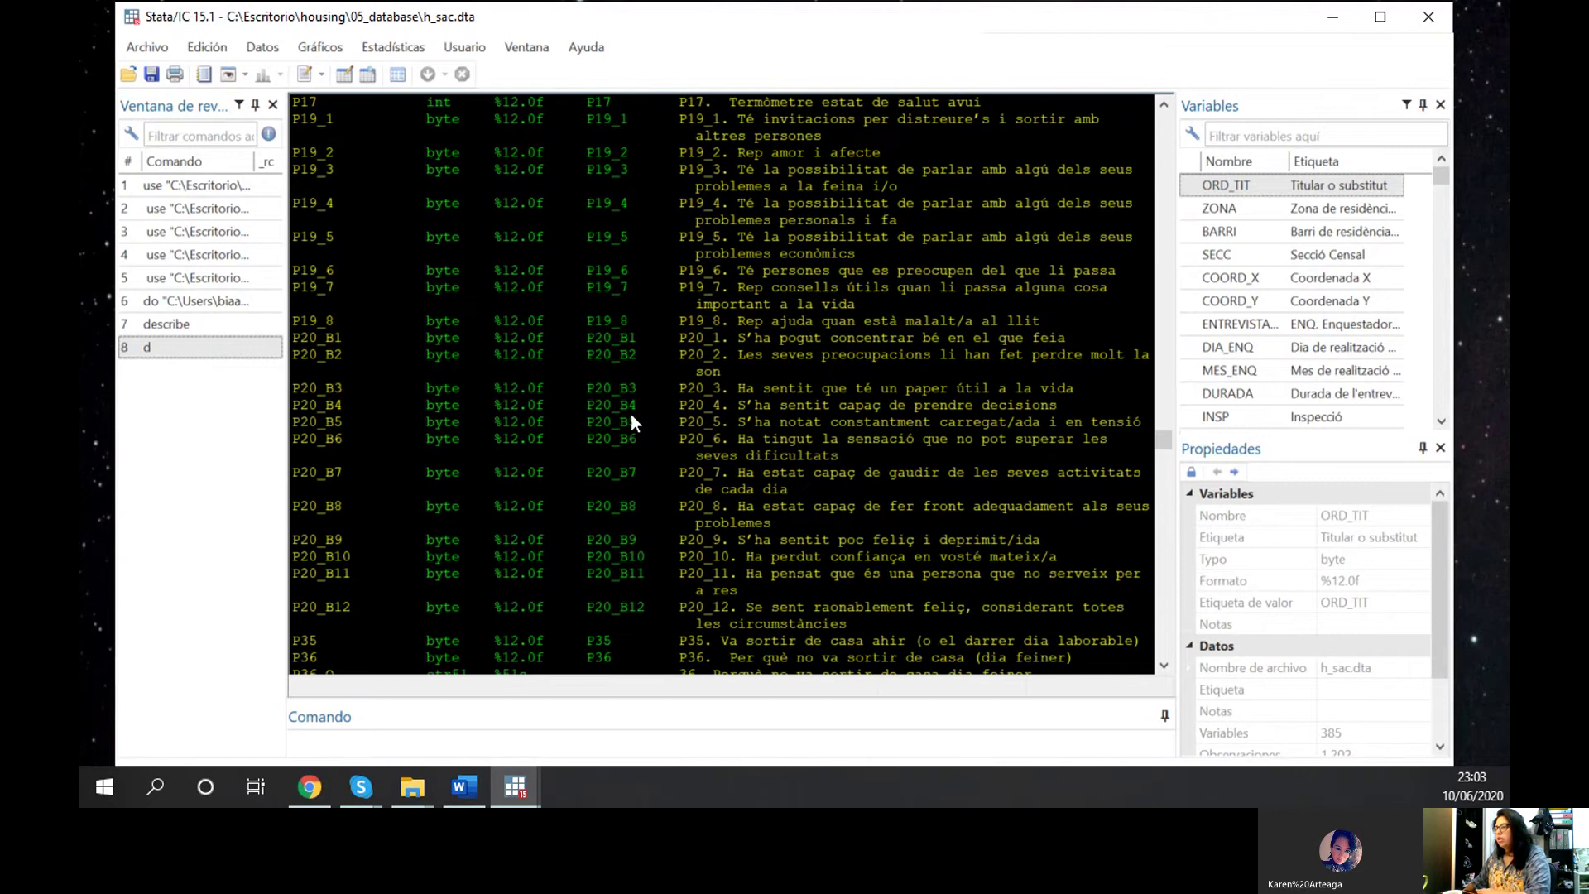
{"action": "scroll", "coordinate": [634, 423], "scroll_direction": "down", "scroll_amount": 6}
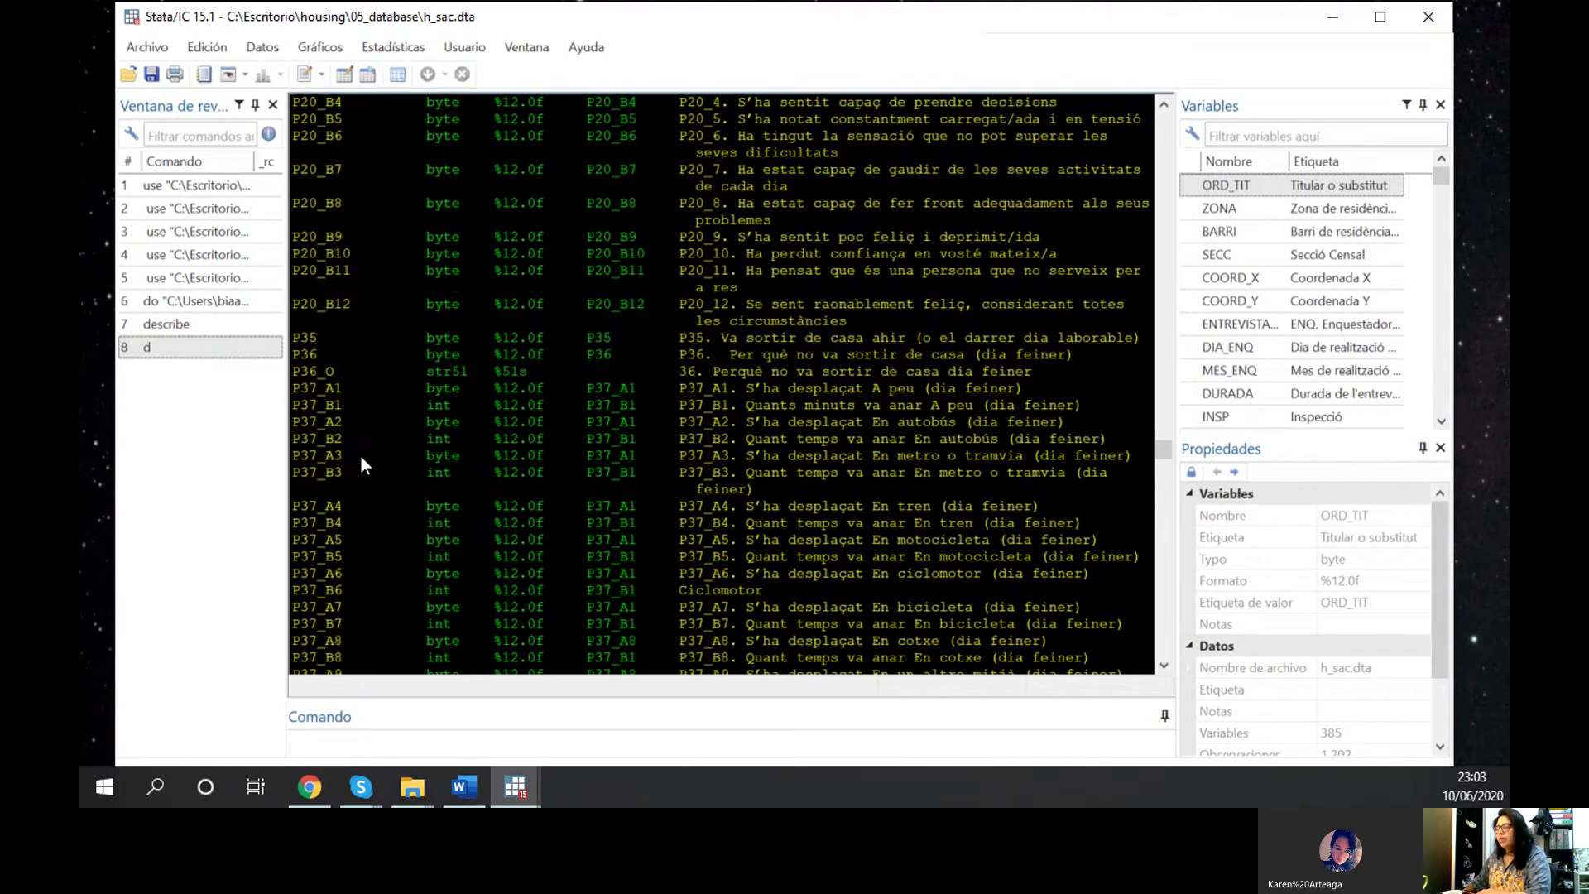
{"action": "scroll", "coordinate": [720, 456], "scroll_direction": "down", "scroll_amount": 2}
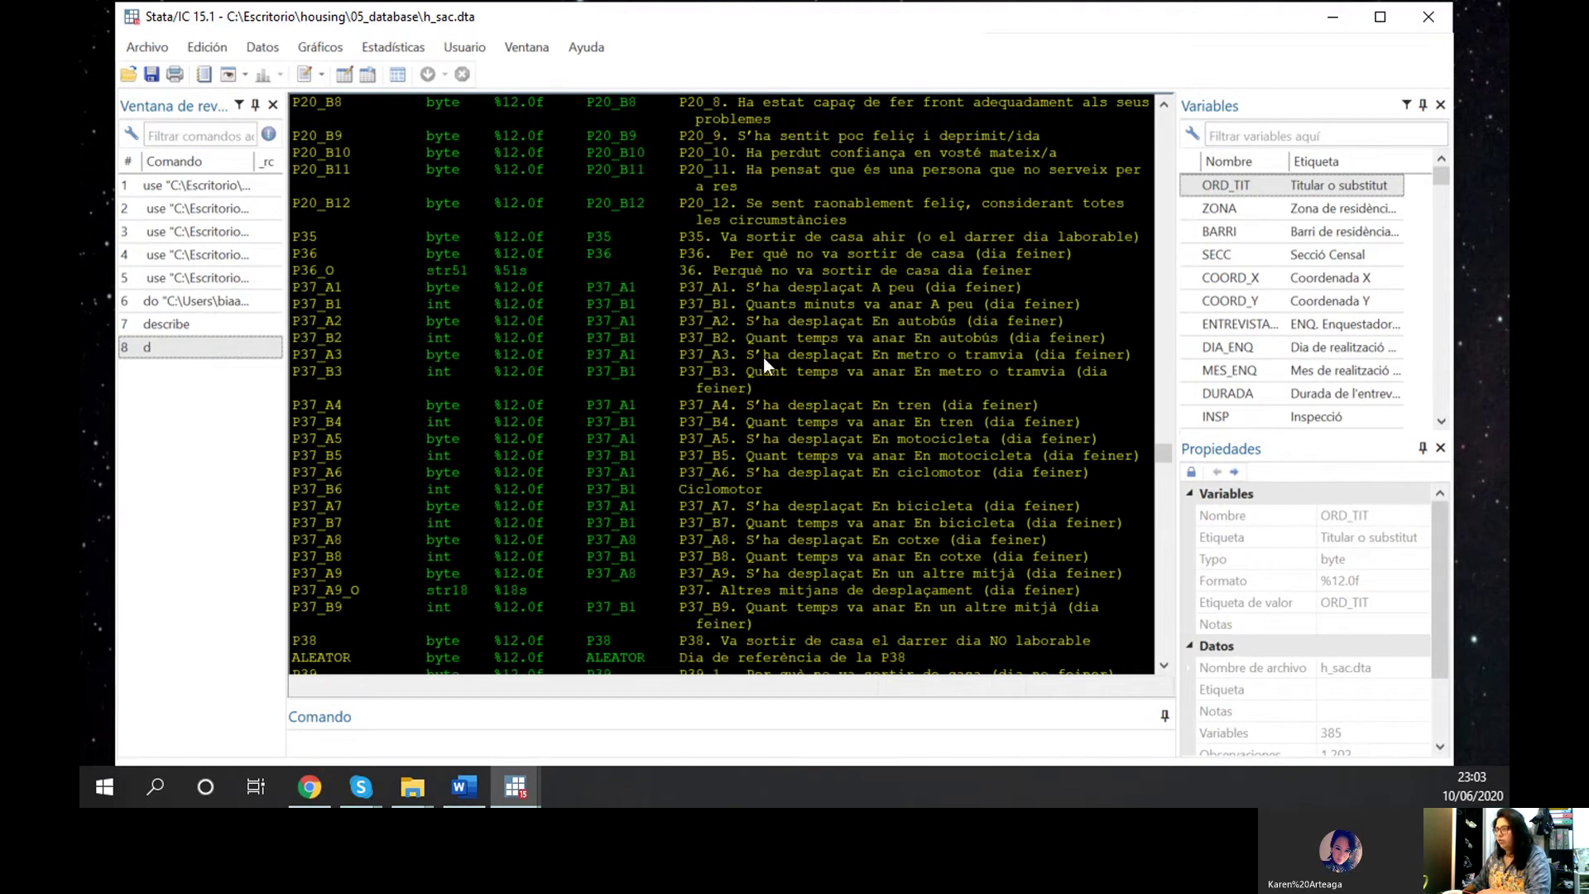
{"action": "scroll", "coordinate": [781, 425], "scroll_direction": "down", "scroll_amount": 12}
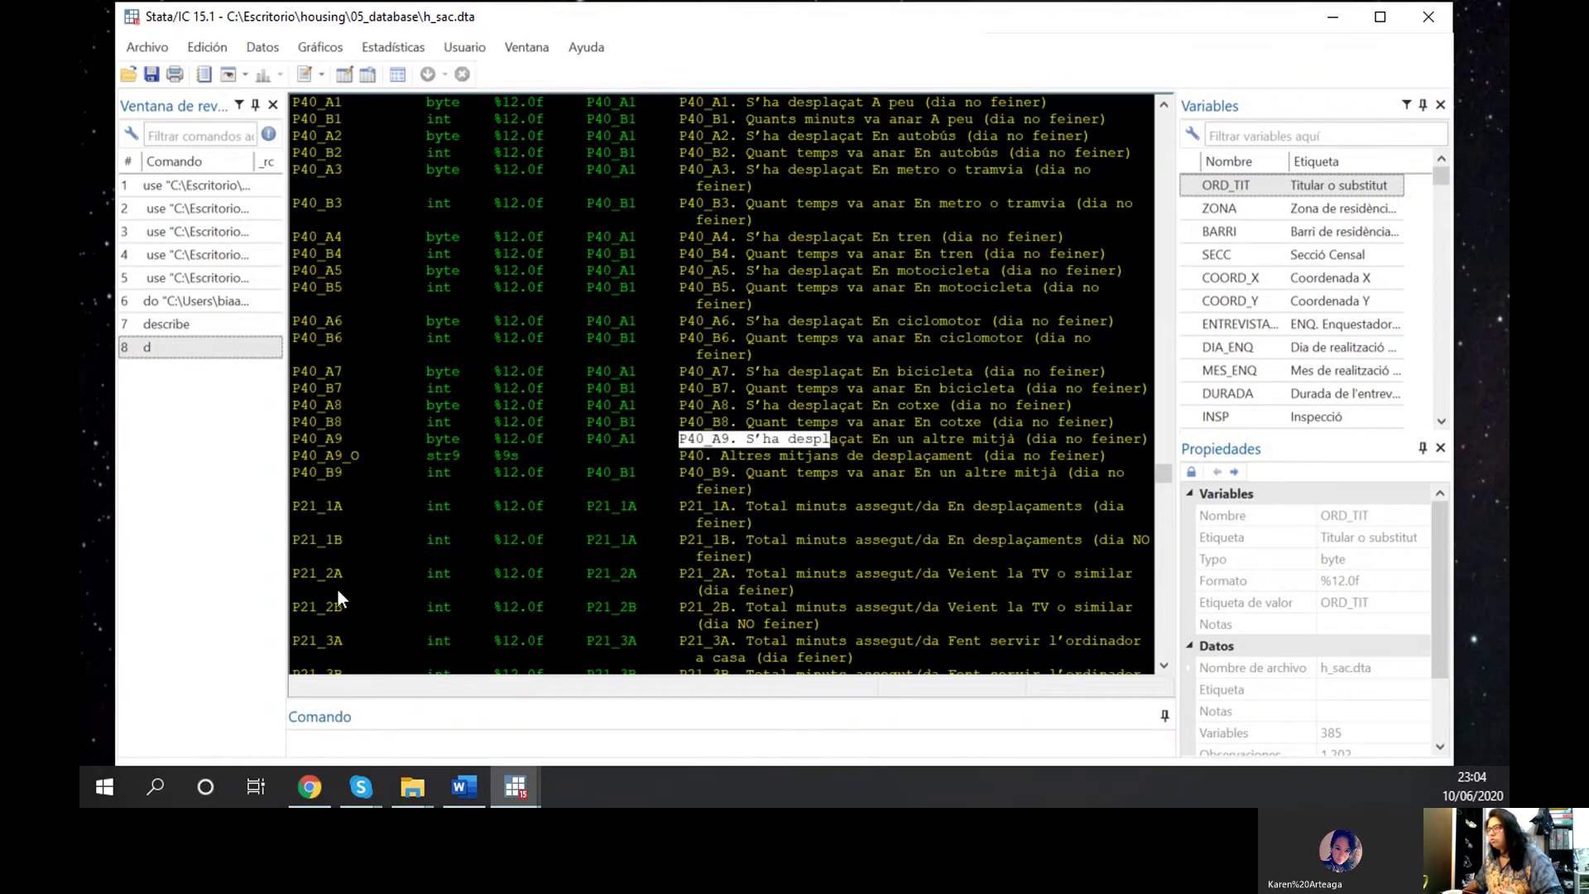
Describe only the variable P40_A9_O using the abbreviated command d
{"action": "left_click_drag", "start_coordinate": [292, 457], "coordinate": [335, 455]}
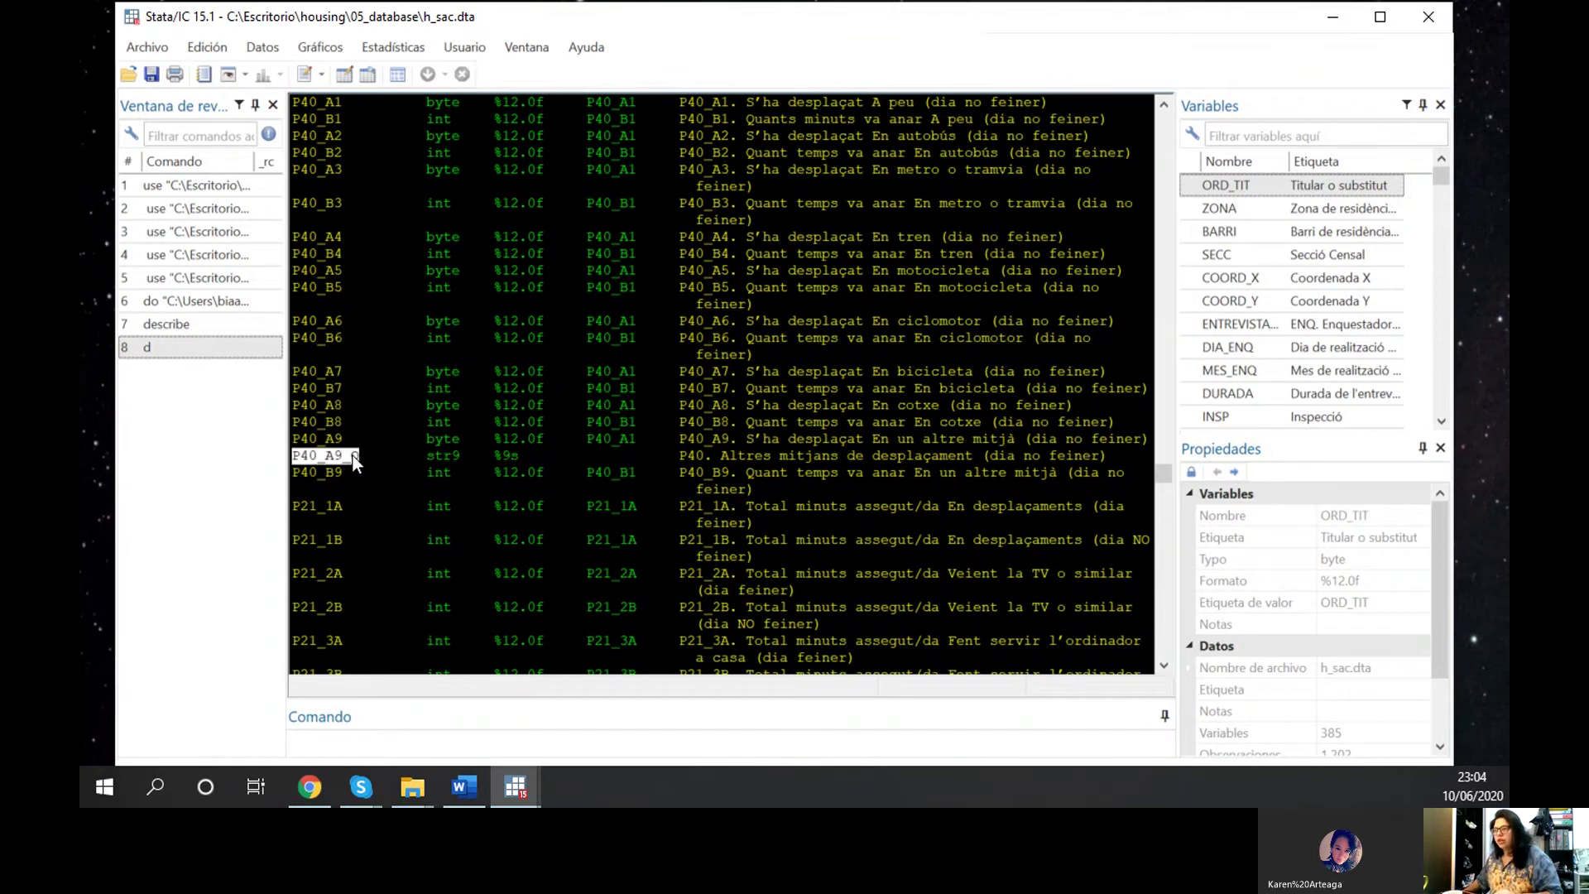
{"action": "left_click", "coordinate": [367, 737]}
{"action": "type", "text": "d"}
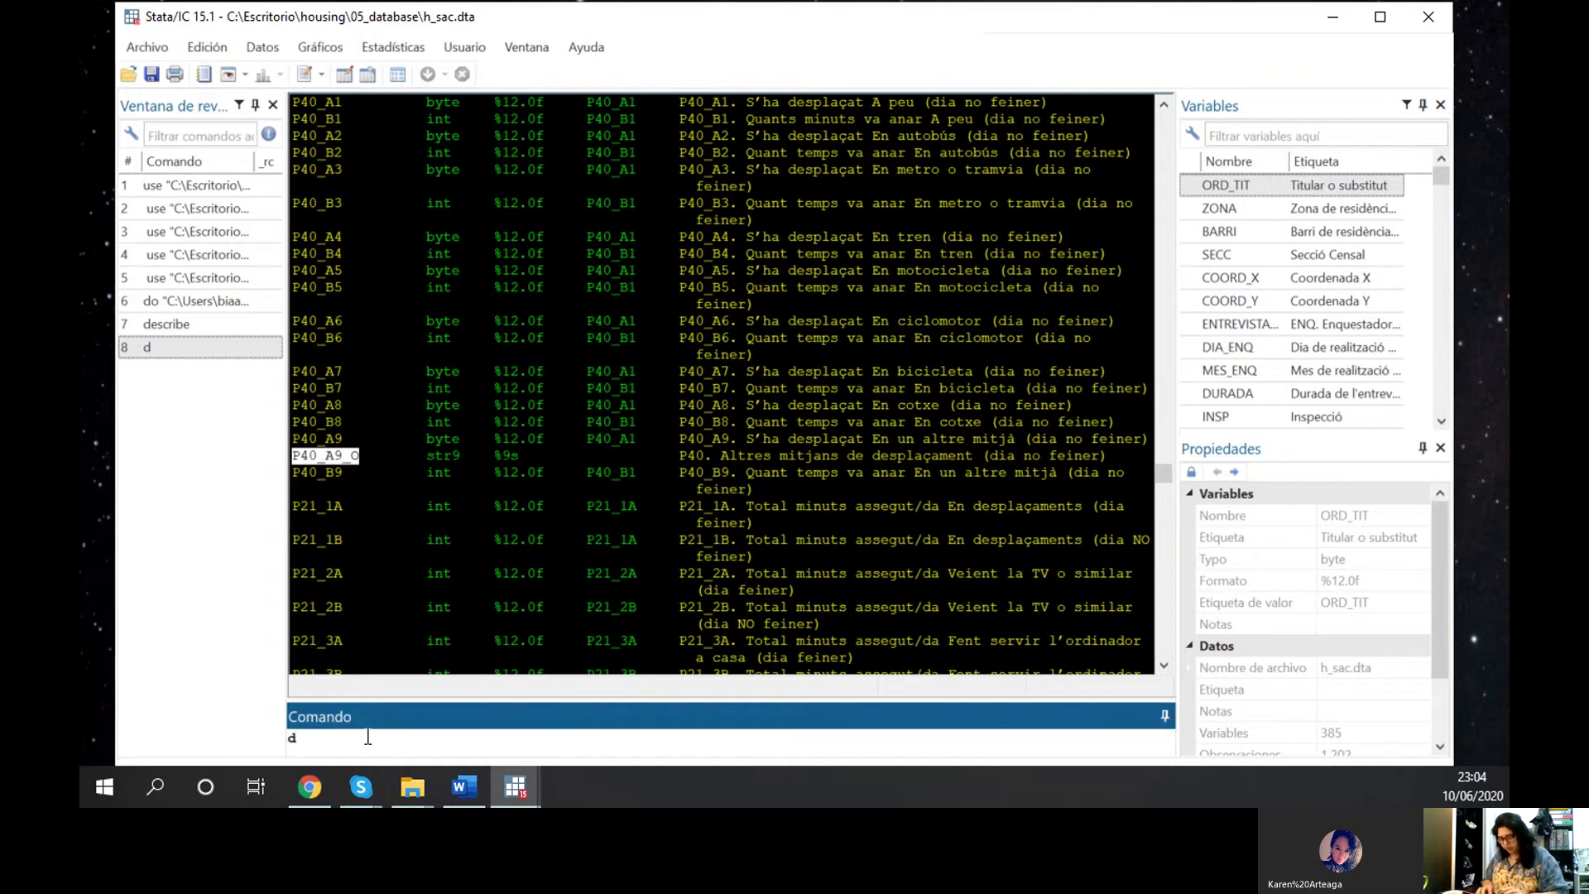
{"action": "type", "text": "P40_A9_O"}
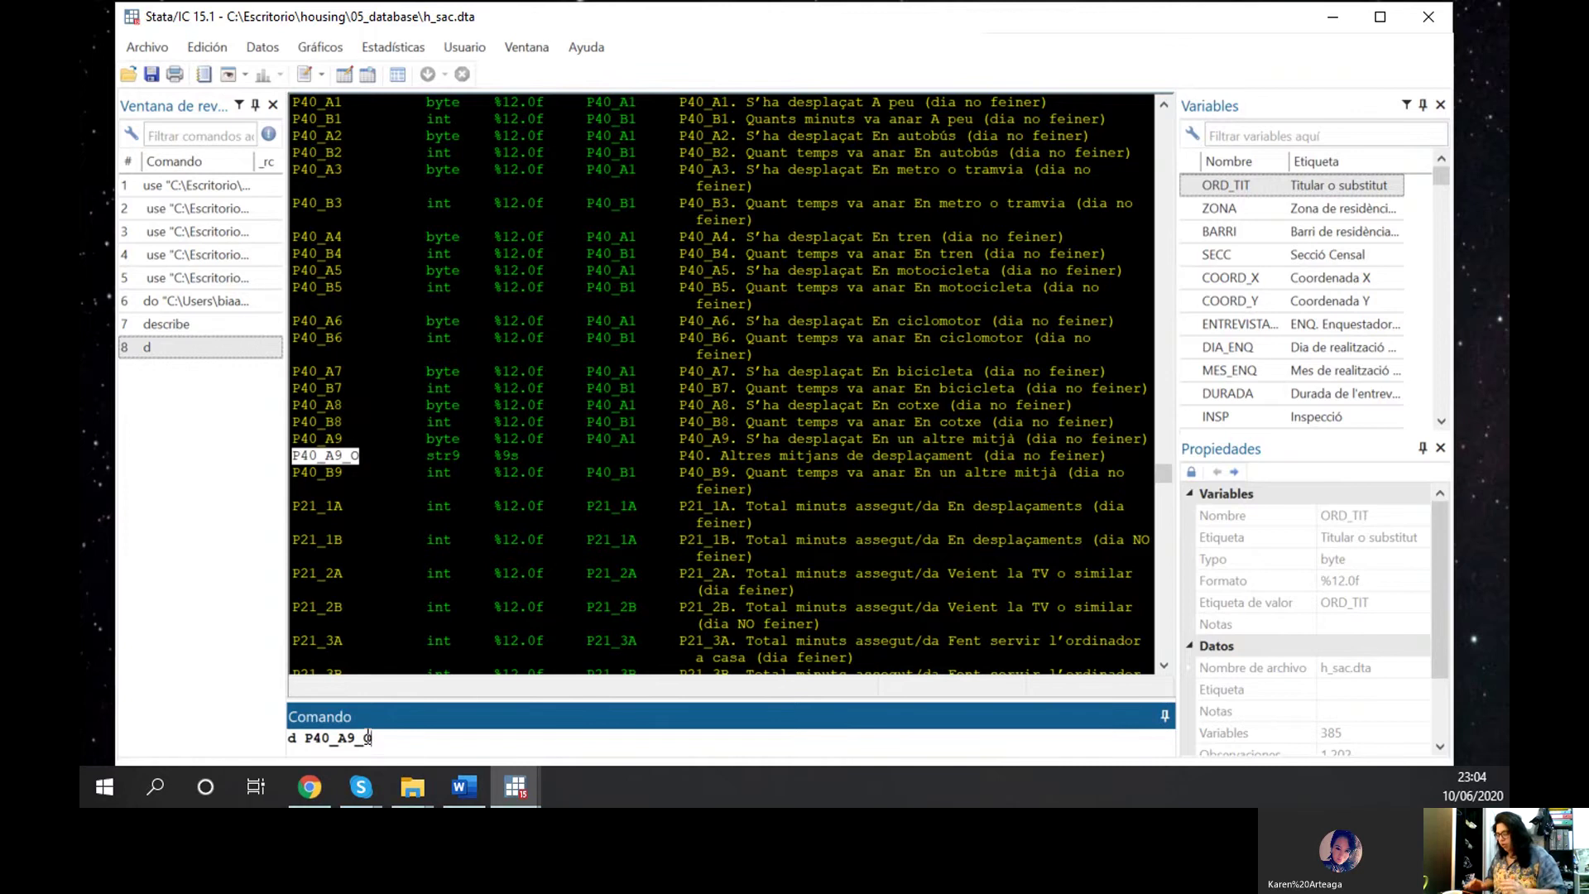
{"action": "key", "text": "Return"}
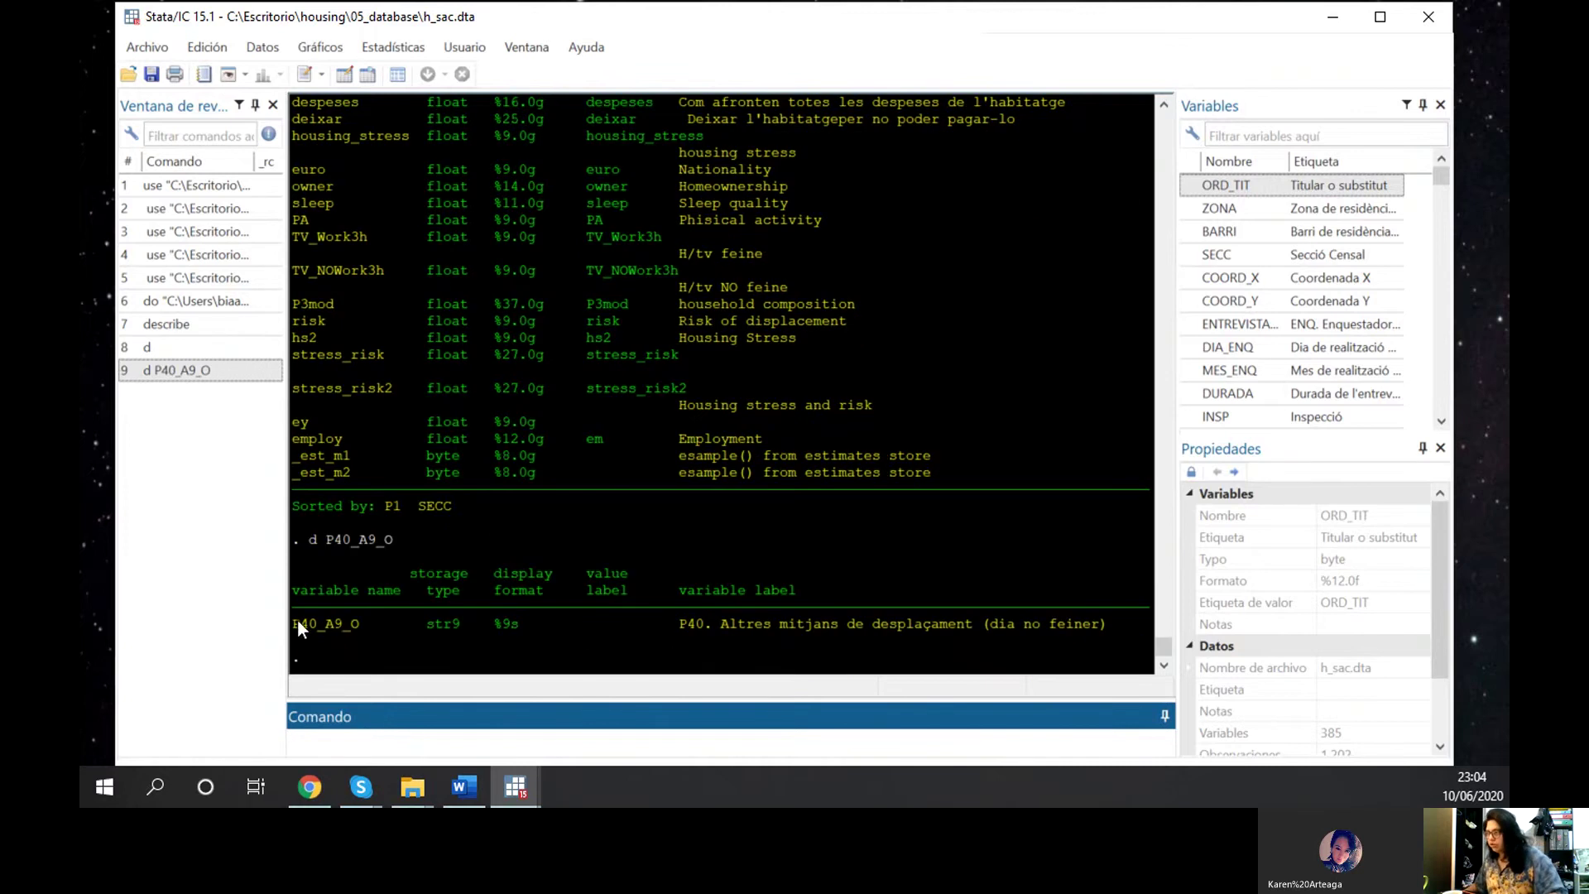
Examine the single-variable description of P40_A9_O: its name, variable label, empty value label, storage type and display format
{"action": "left_click_drag", "start_coordinate": [294, 631], "coordinate": [347, 629]}
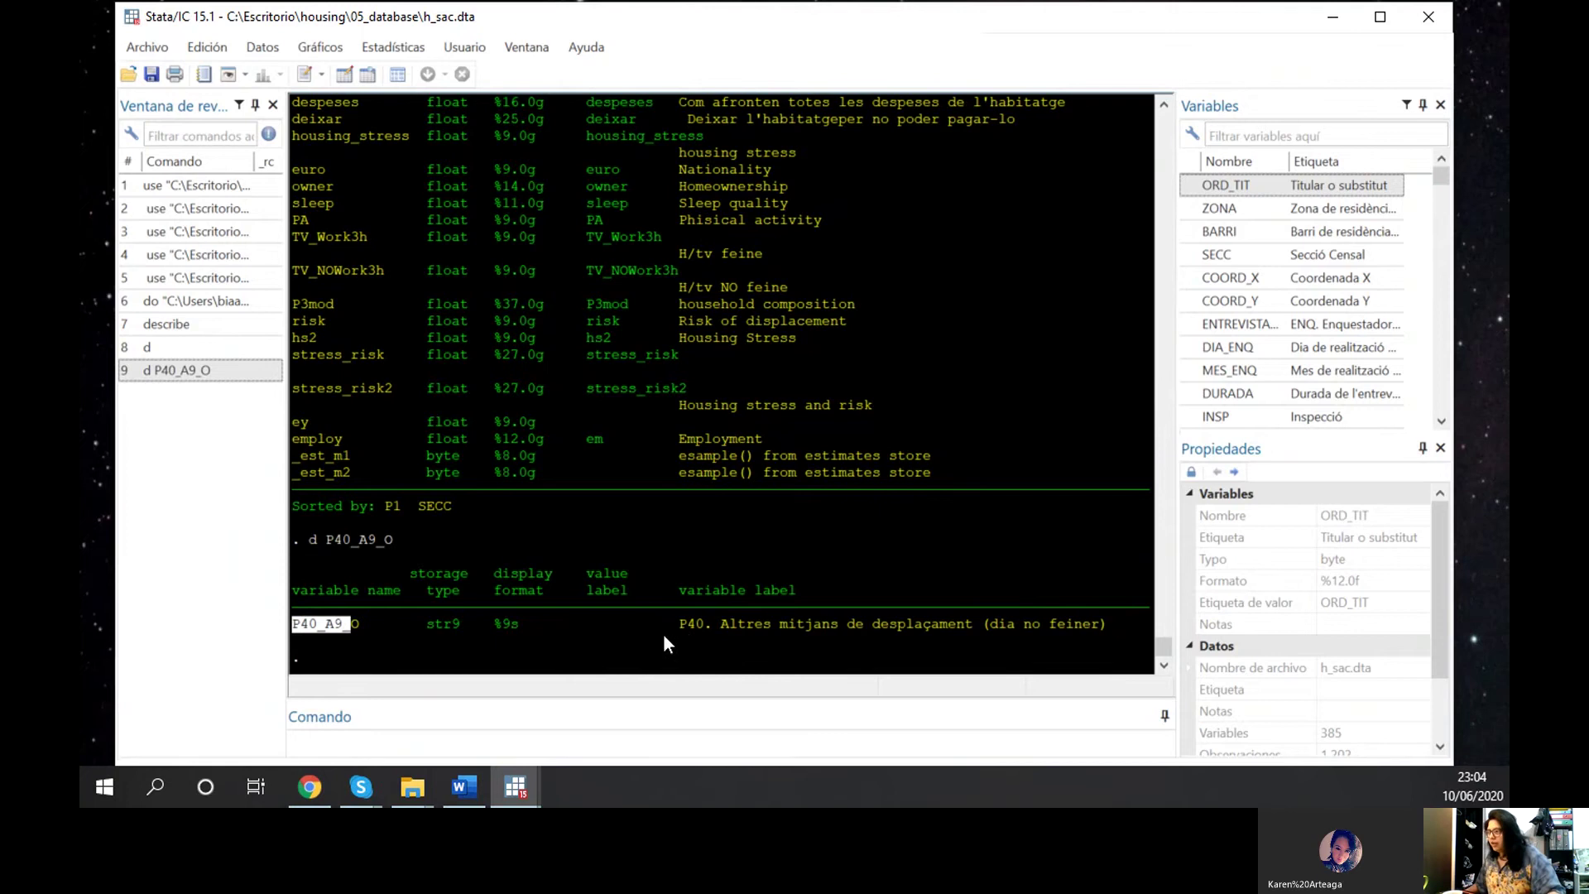
{"action": "left_click_drag", "start_coordinate": [680, 625], "coordinate": [685, 622]}
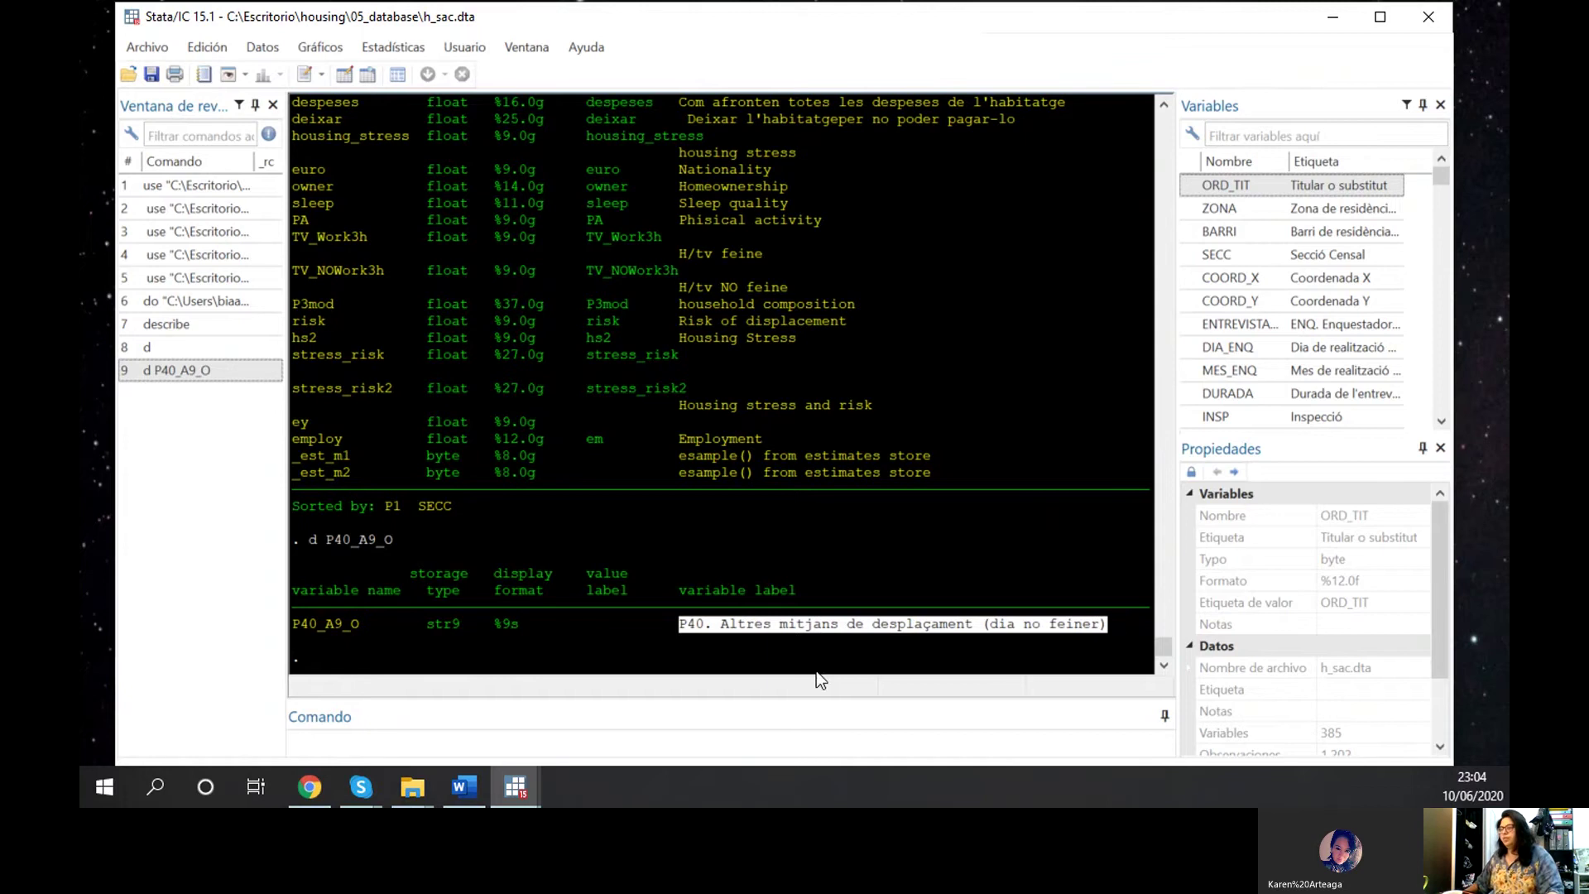
{"action": "left_click", "coordinate": [598, 634]}
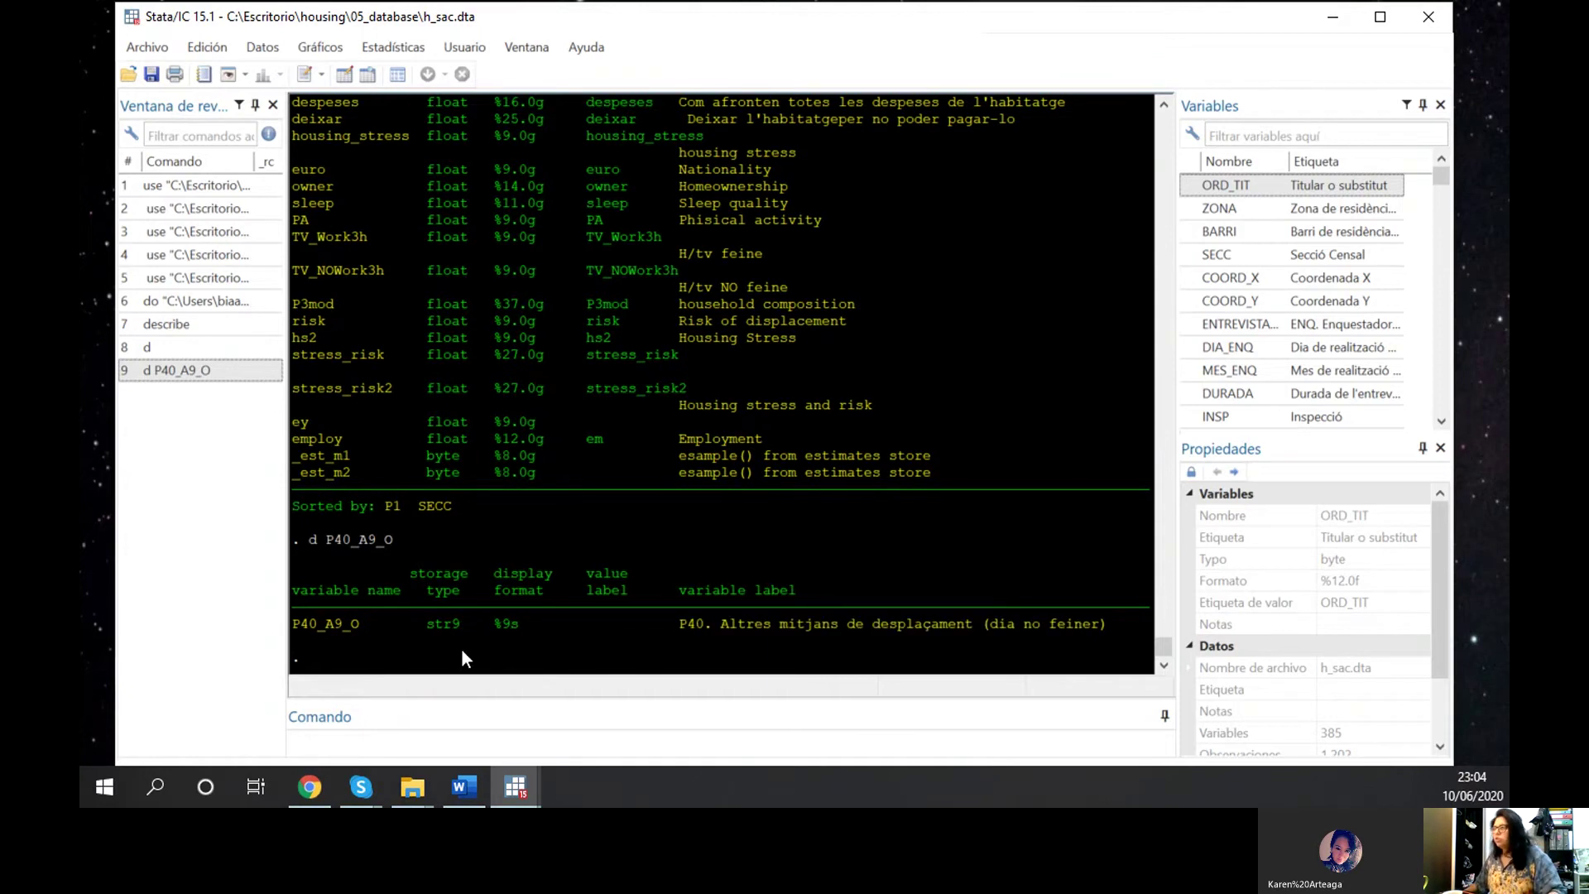
{"action": "left_click_drag", "start_coordinate": [296, 623], "coordinate": [1105, 625]}
{"action": "left_click", "coordinate": [422, 644]}
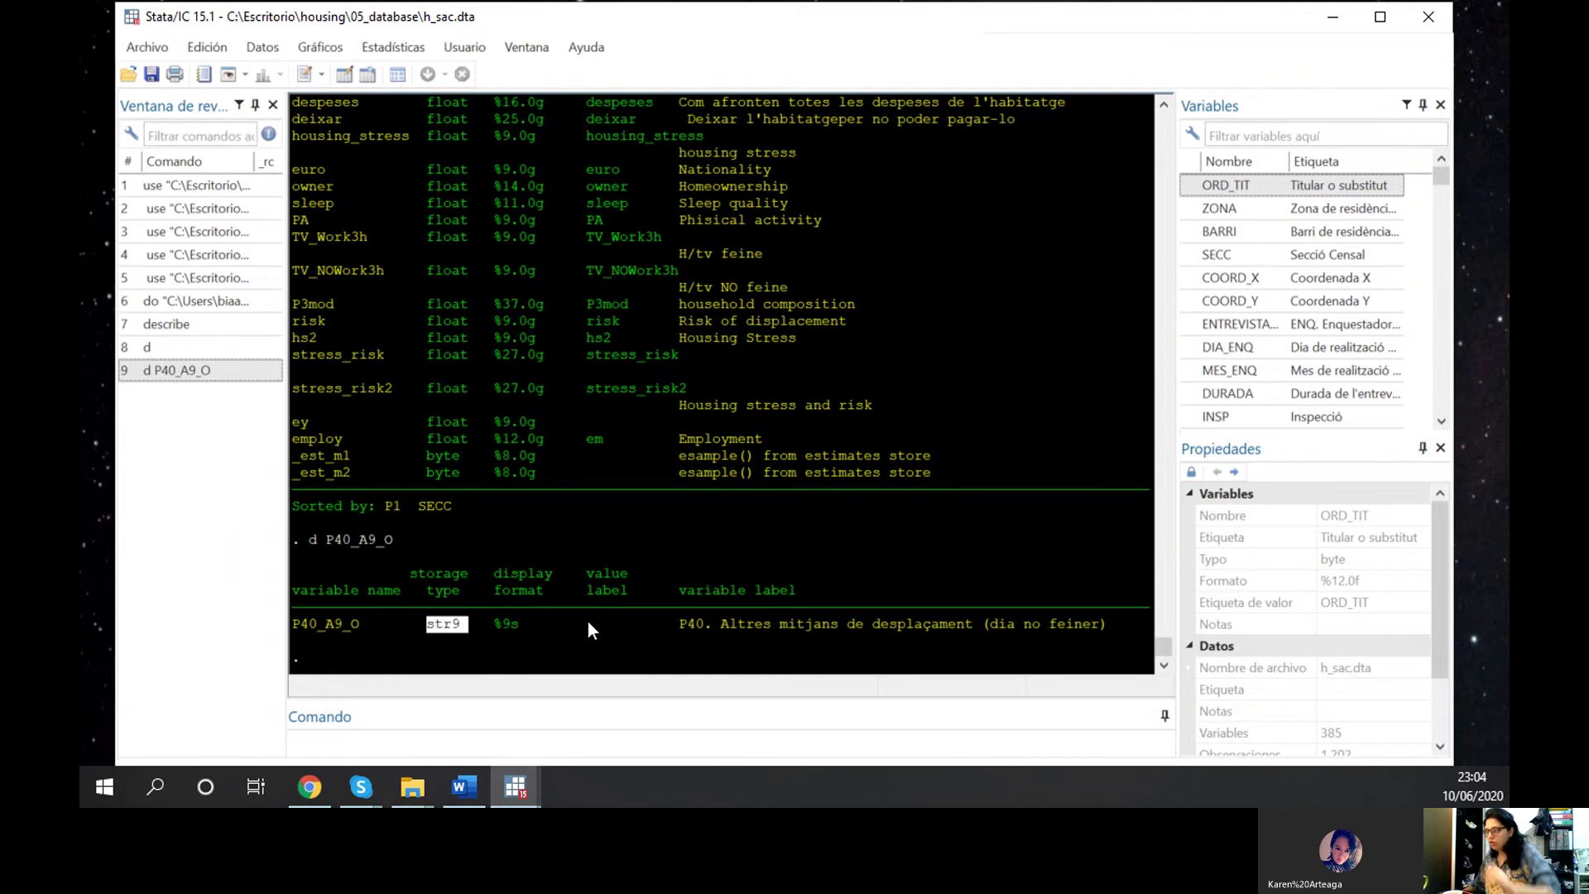
{"action": "left_click_drag", "start_coordinate": [495, 613], "coordinate": [502, 619]}
{"action": "left_click", "coordinate": [505, 619]}
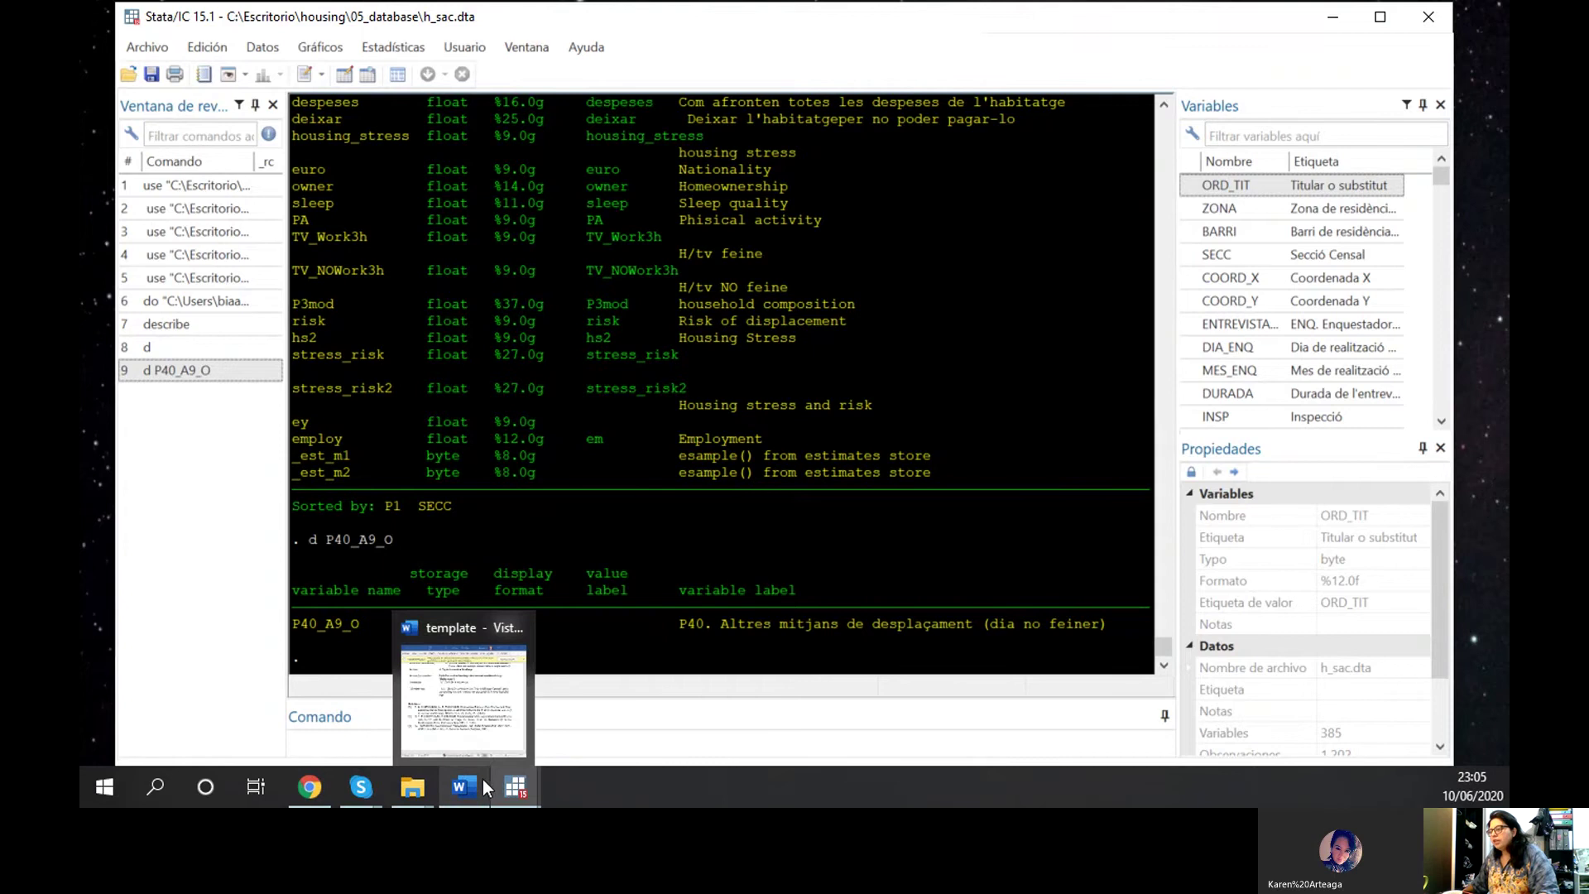
Examine the commented ssc install lines for outreg and spost at the start of the 00_housing_depuration do-file
{"action": "mouse_move", "coordinate": [533, 782]}
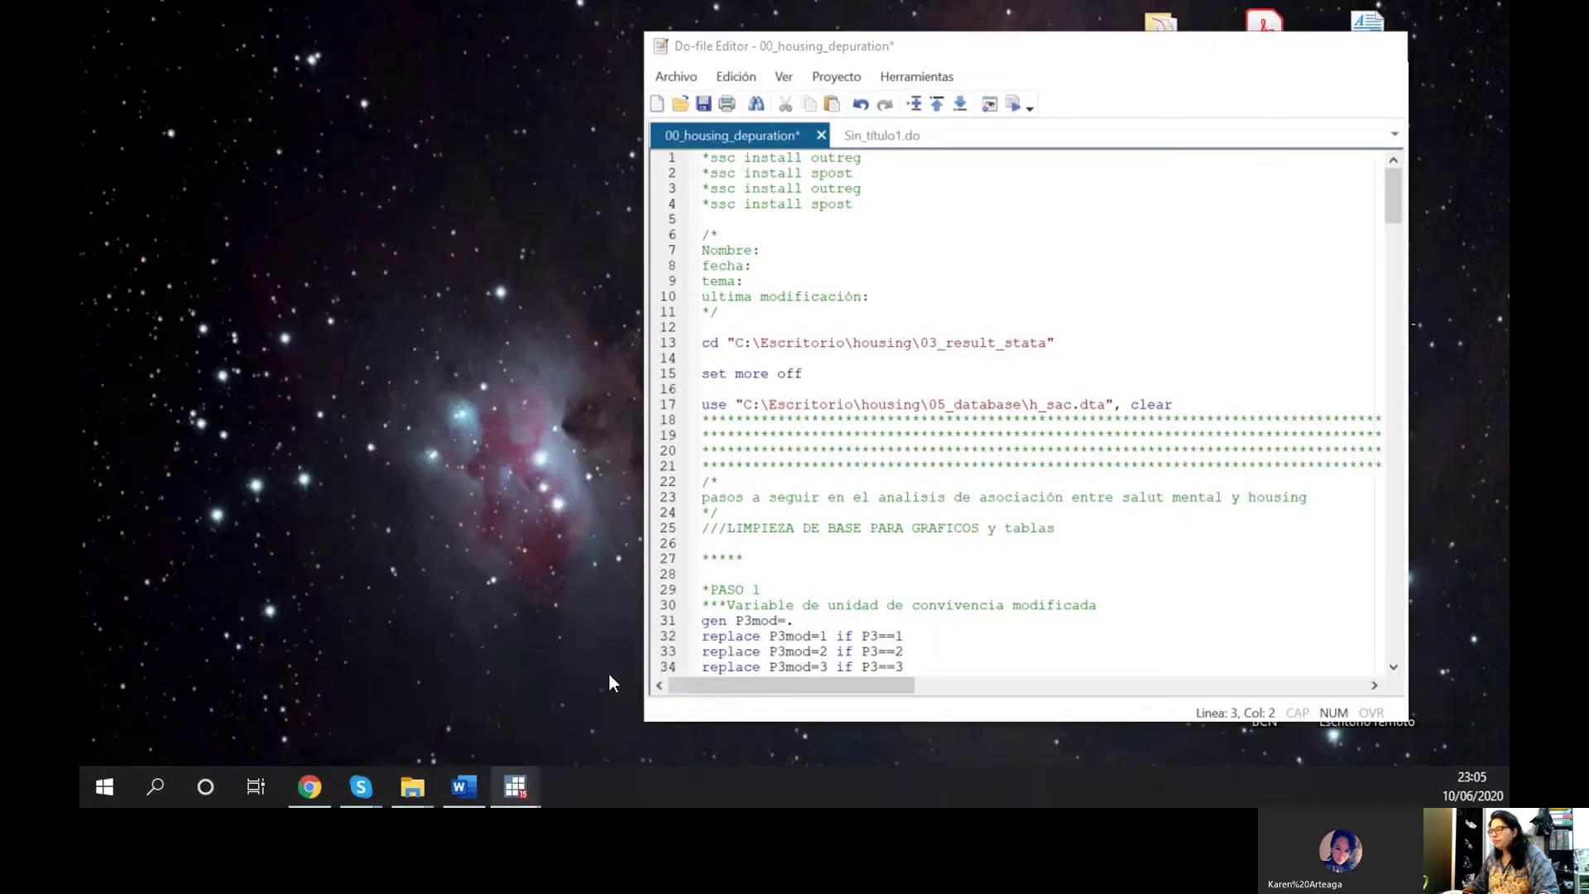
{"action": "left_click", "coordinate": [609, 672]}
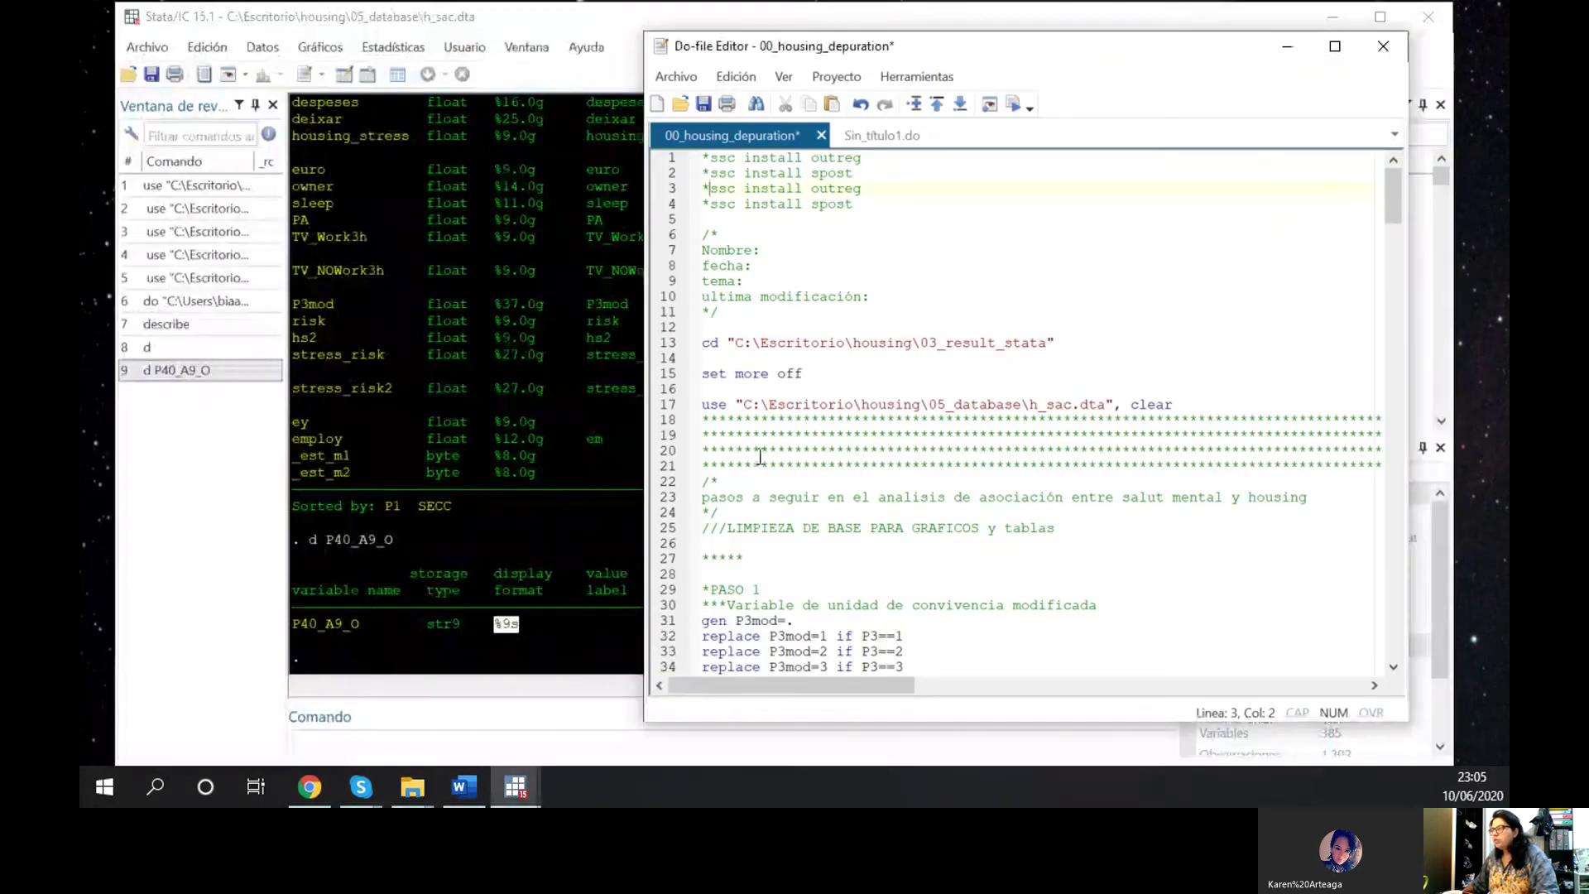
{"action": "left_click", "coordinate": [876, 230]}
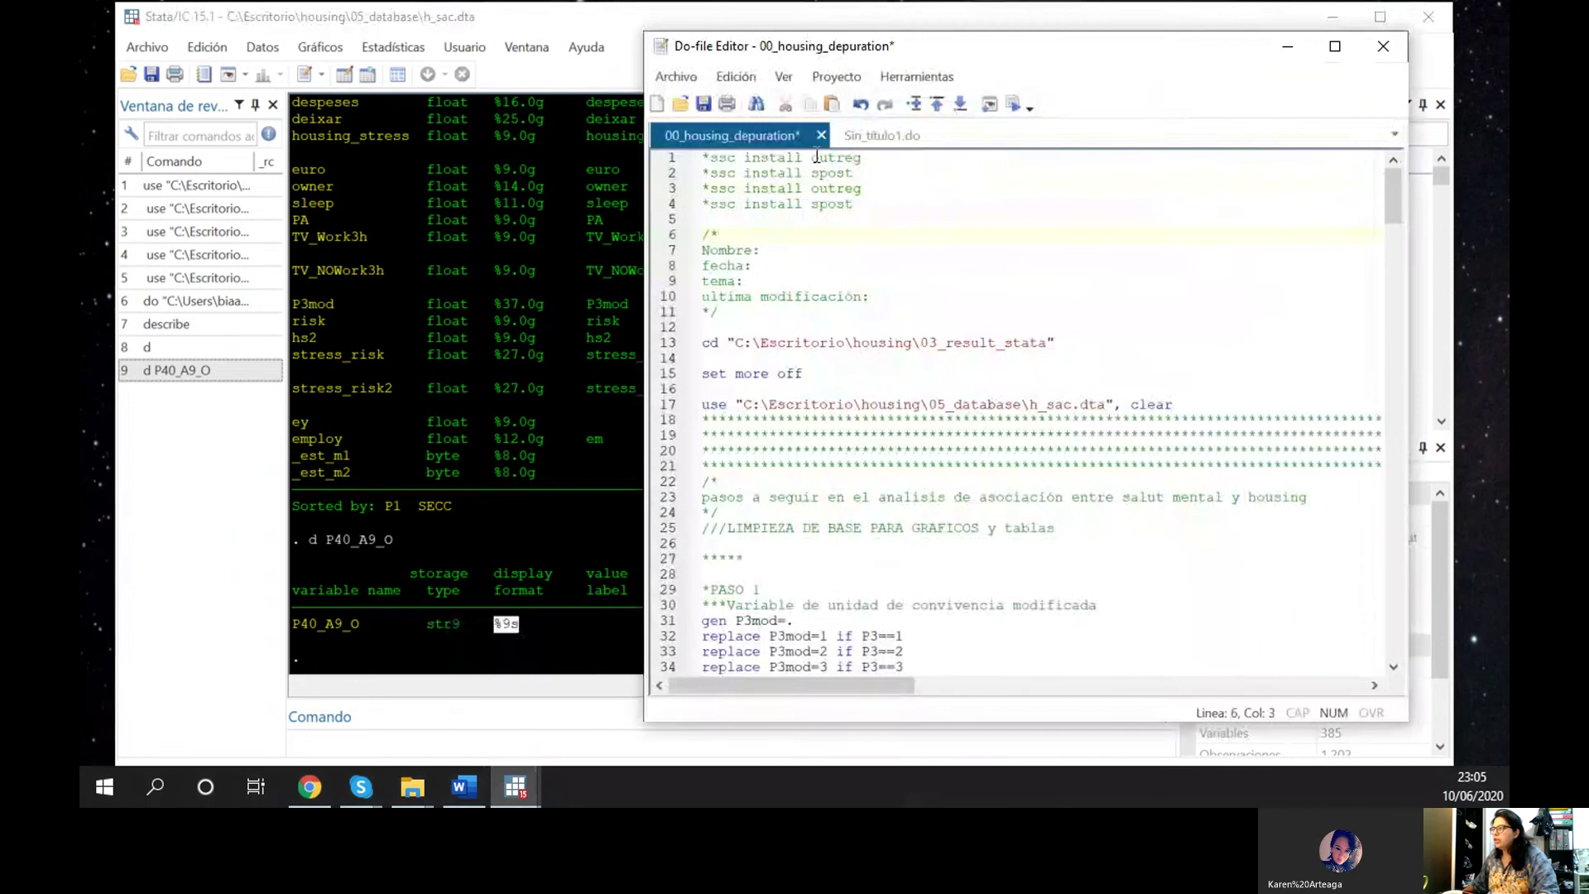
{"action": "left_click", "coordinate": [719, 173]}
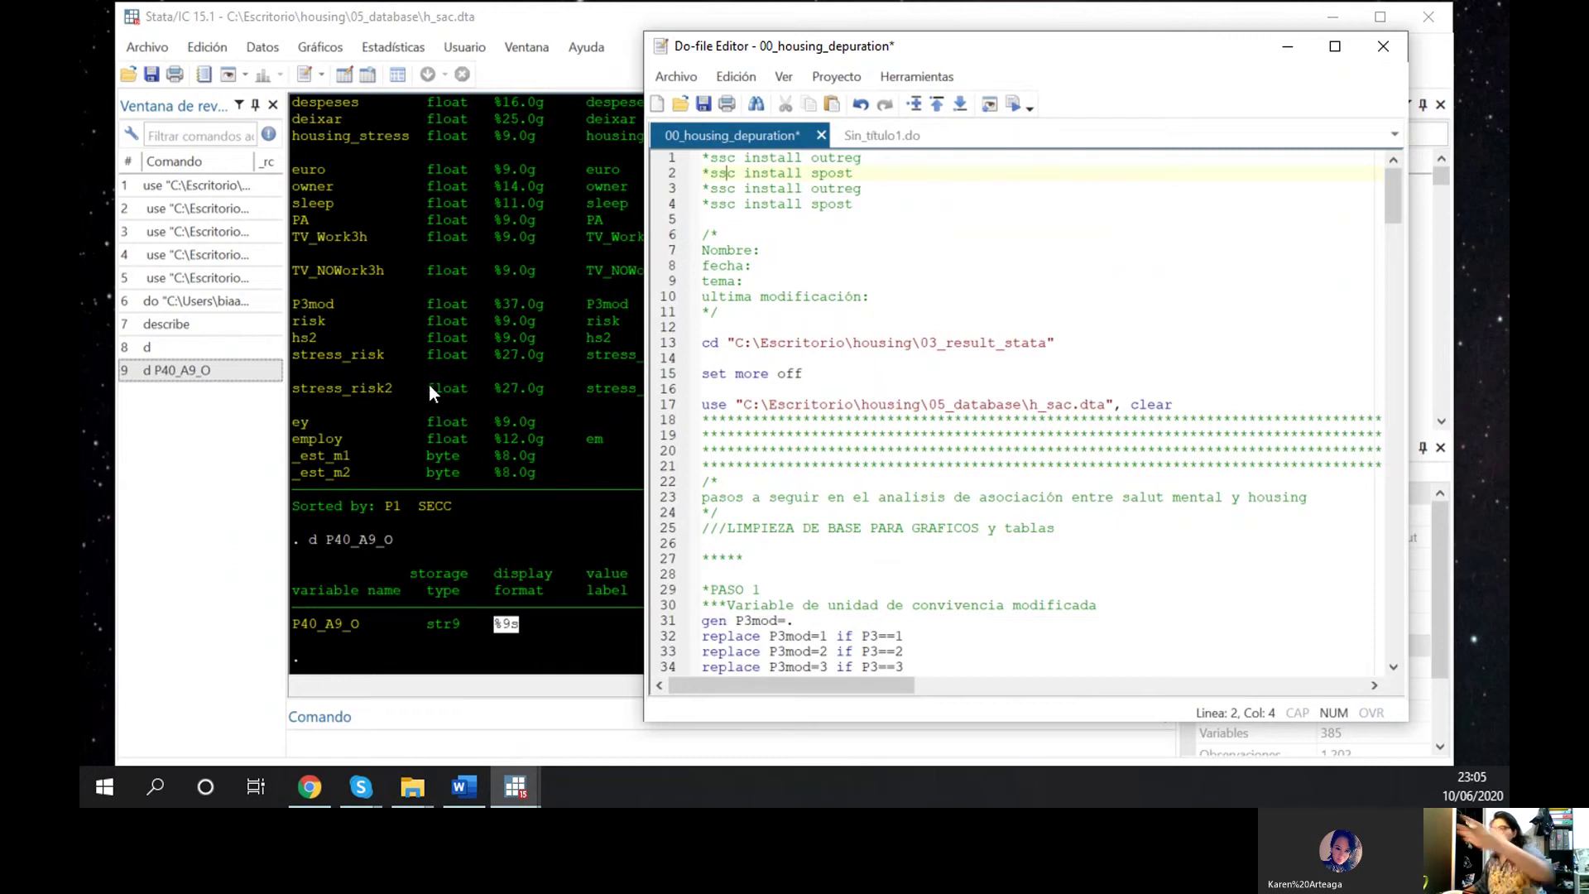
{"action": "left_click", "coordinate": [854, 205]}
{"action": "left_click_drag", "start_coordinate": [853, 210], "coordinate": [710, 211]}
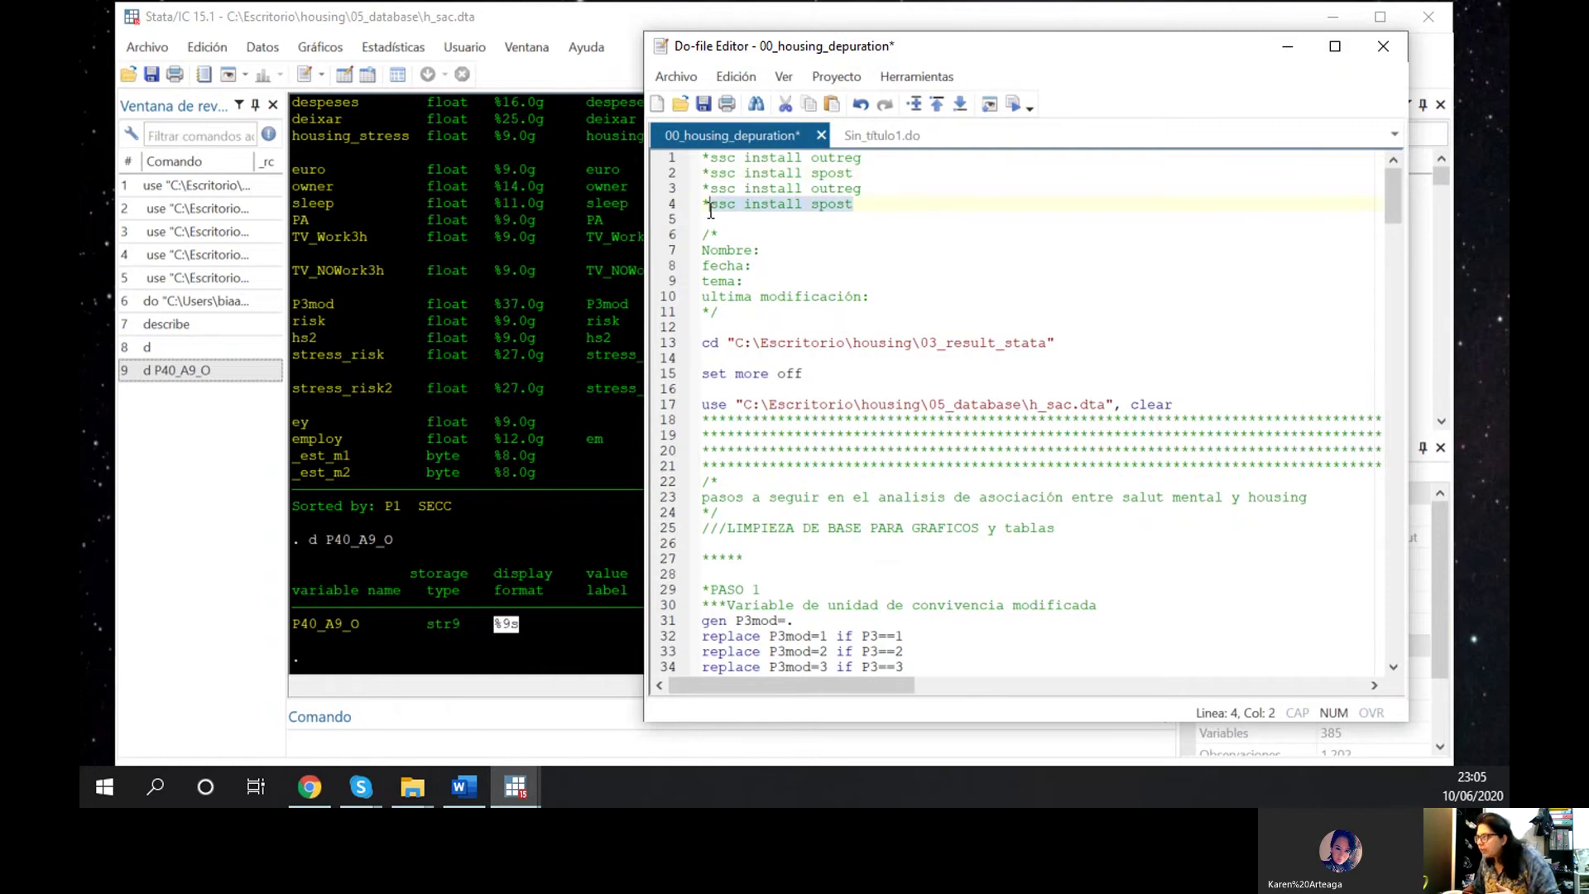
{"action": "left_click", "coordinate": [803, 218]}
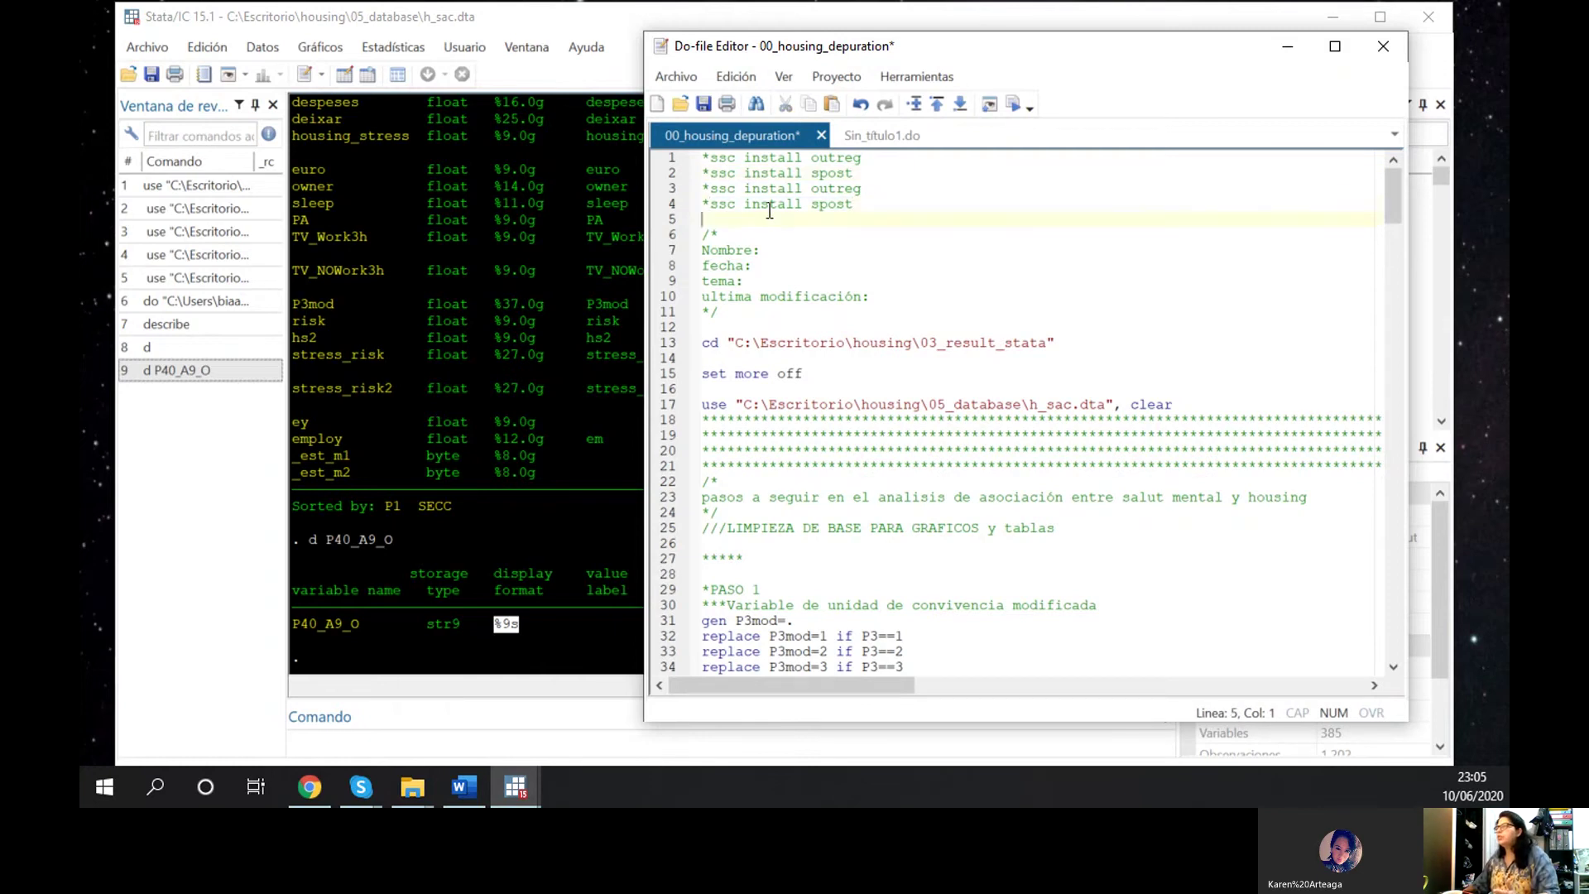
{"action": "left_click", "coordinate": [718, 204]}
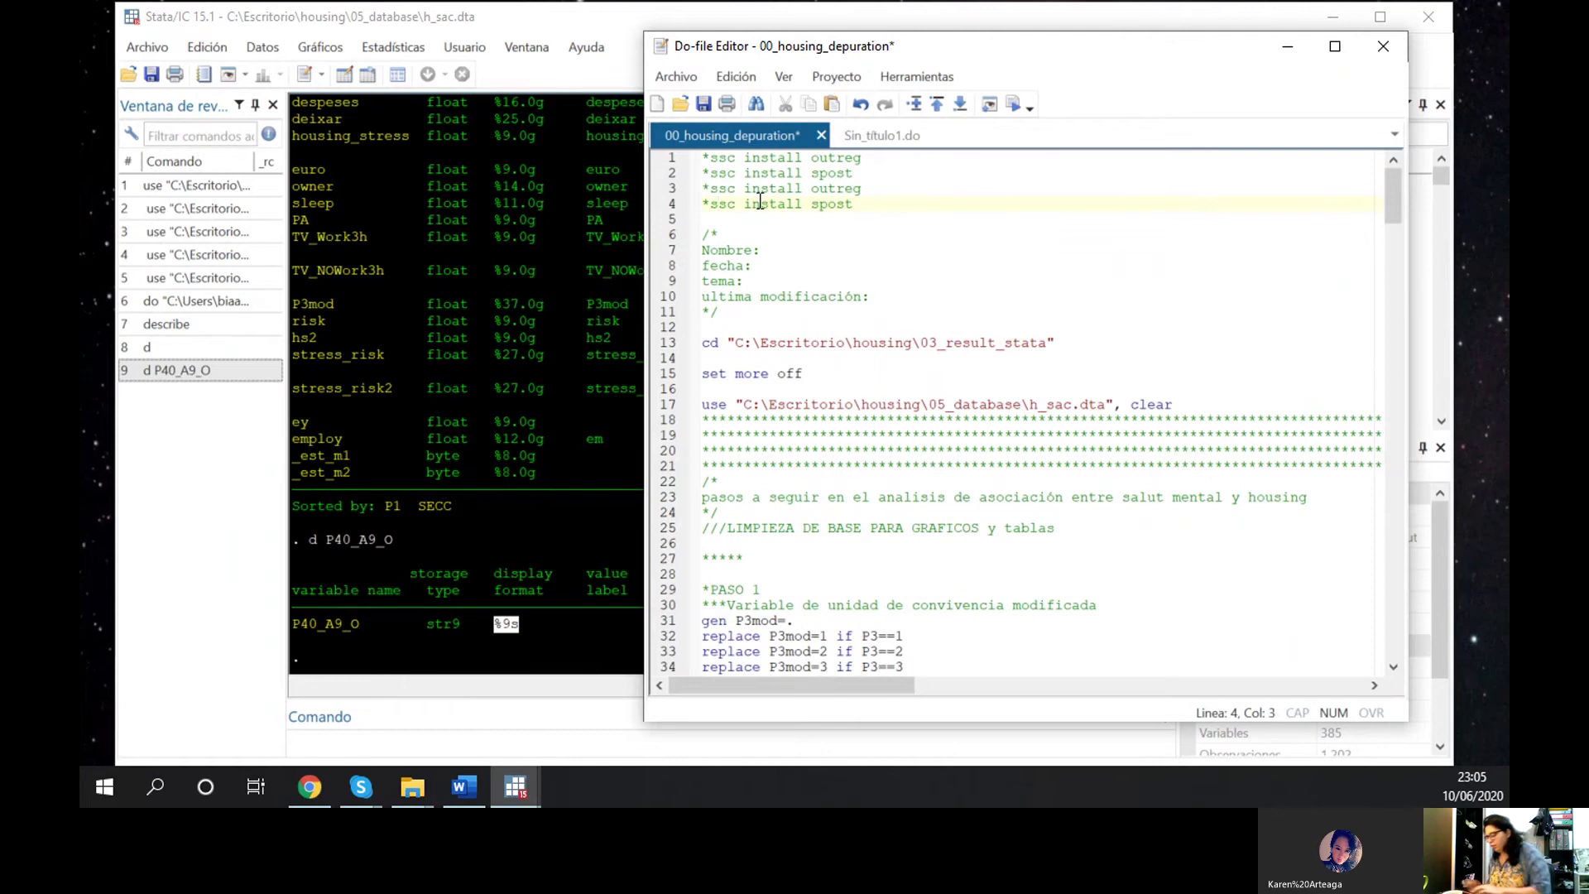
{"action": "key", "text": "Left"}
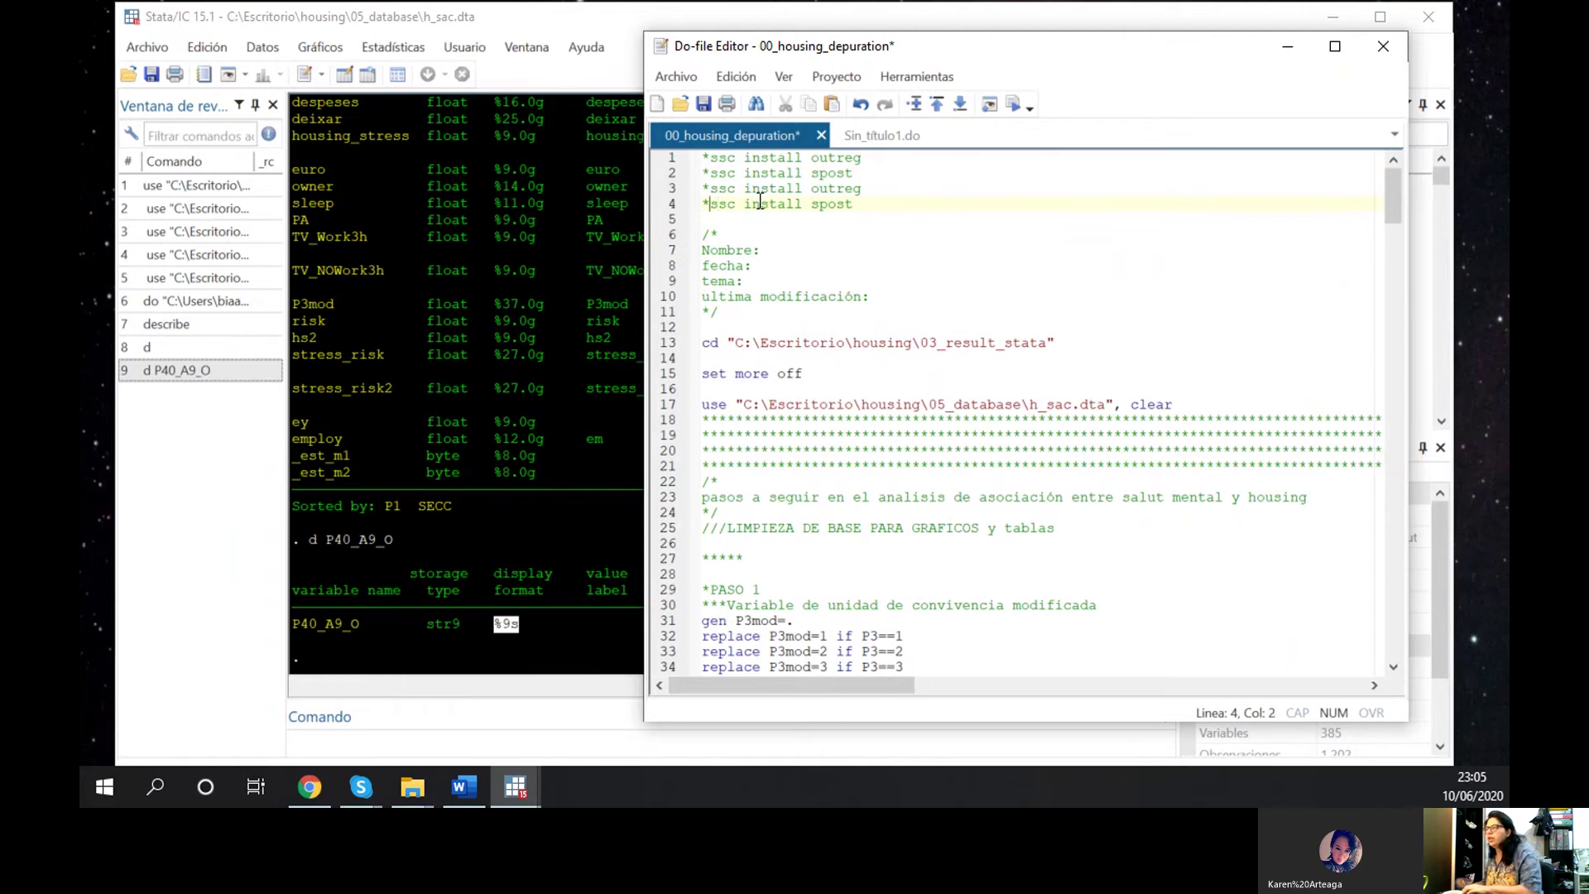
{"action": "left_click_drag", "start_coordinate": [850, 204], "coordinate": [812, 207]}
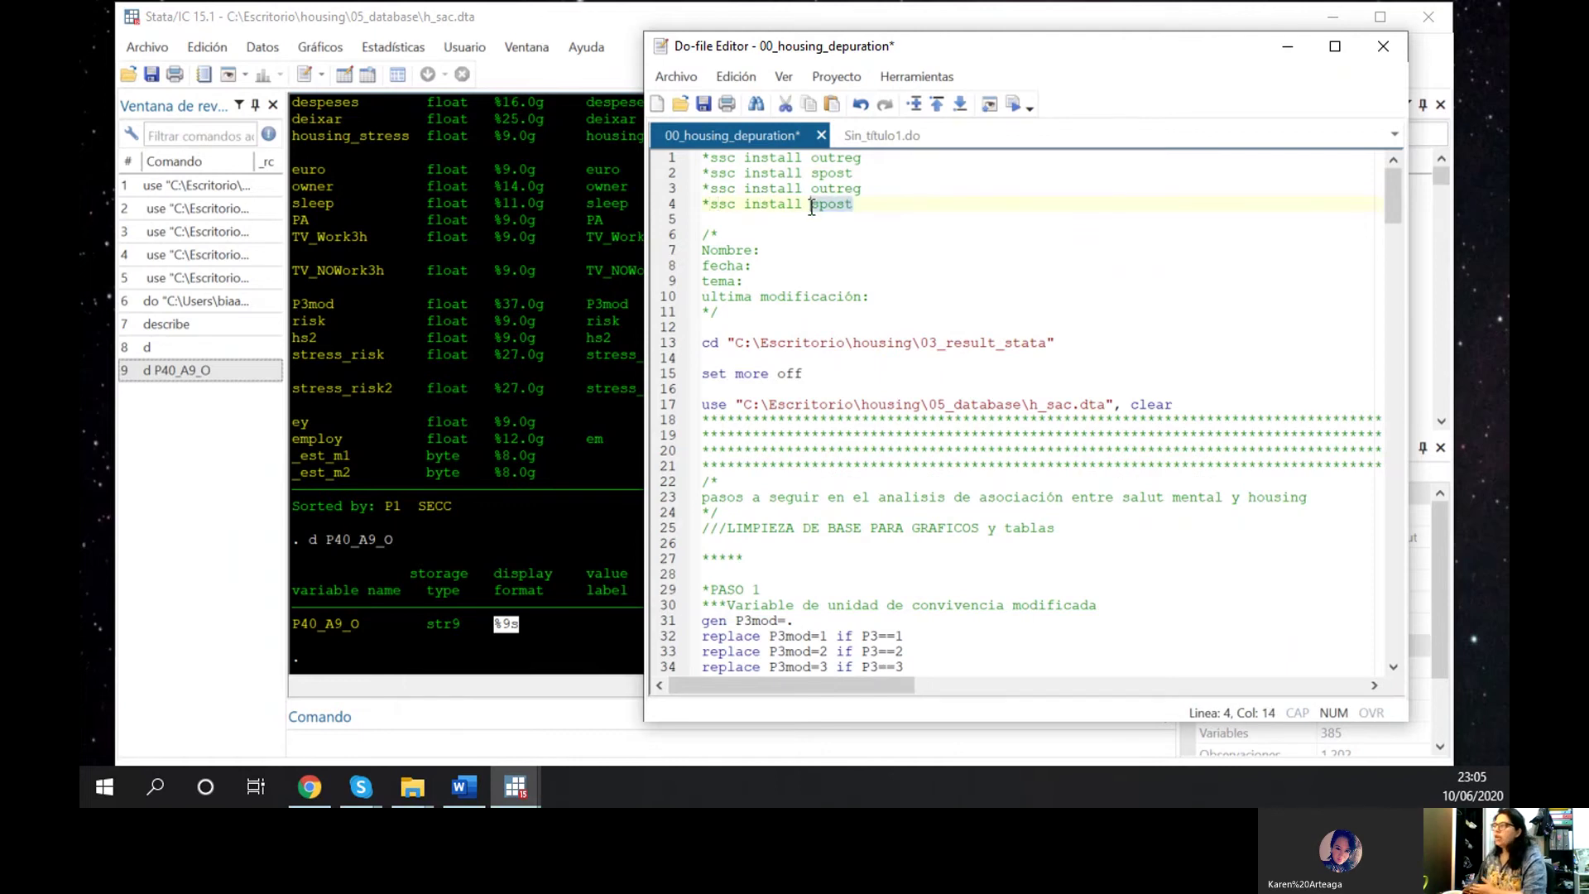
{"action": "key", "text": "Right"}
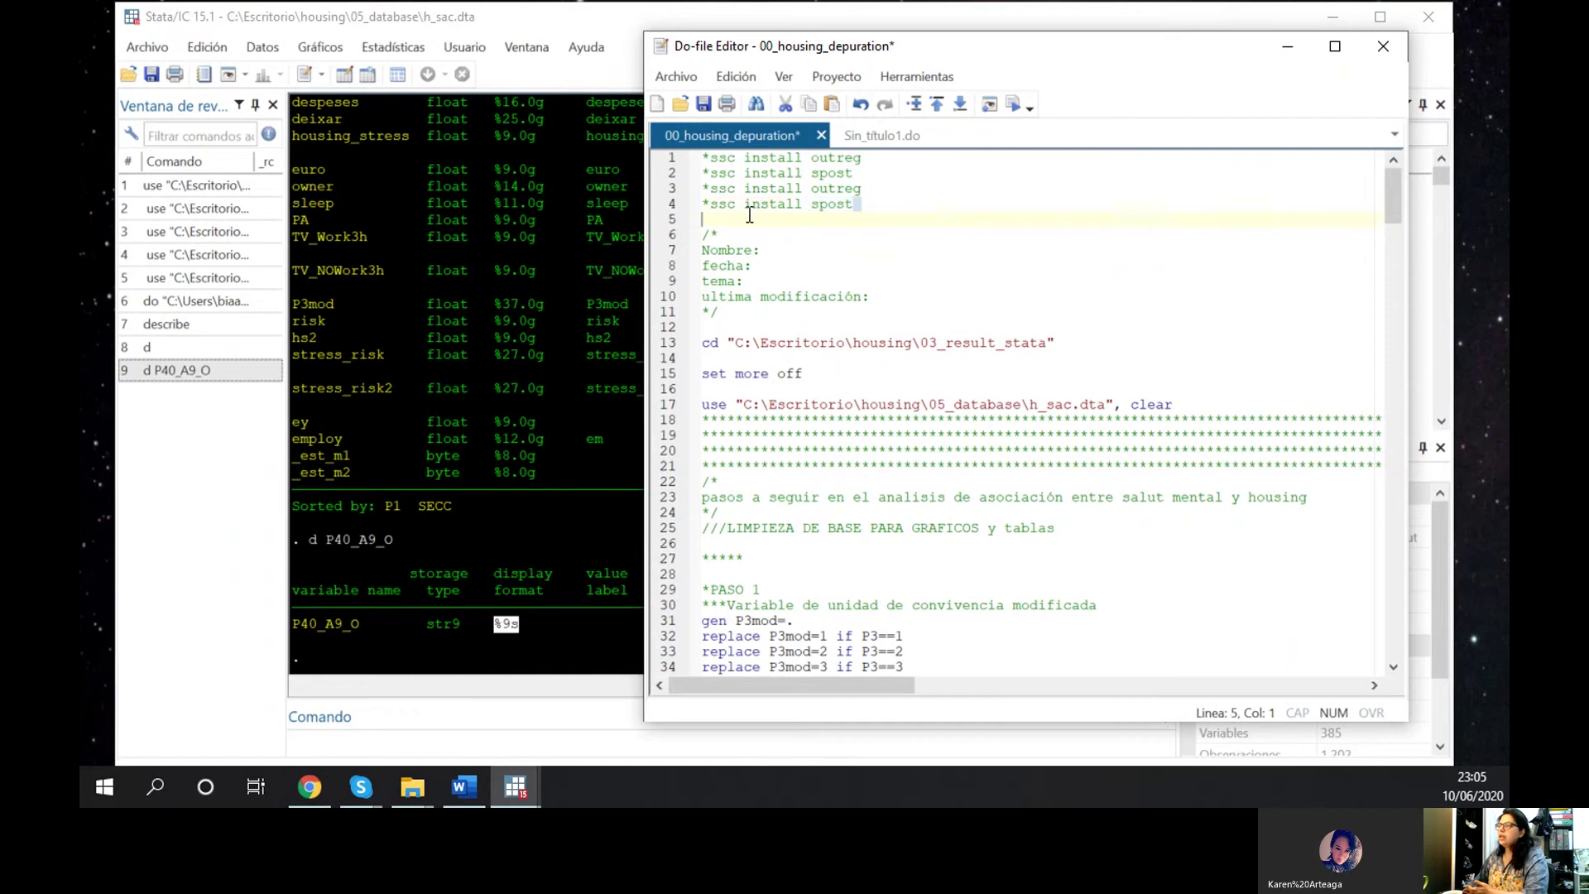
Copy the ssc install text from line 4 of the do-file and use it to try running ssc install describe
{"action": "left_click", "coordinate": [718, 207], "text": "shift"}
{"action": "left_click", "coordinate": [716, 212]}
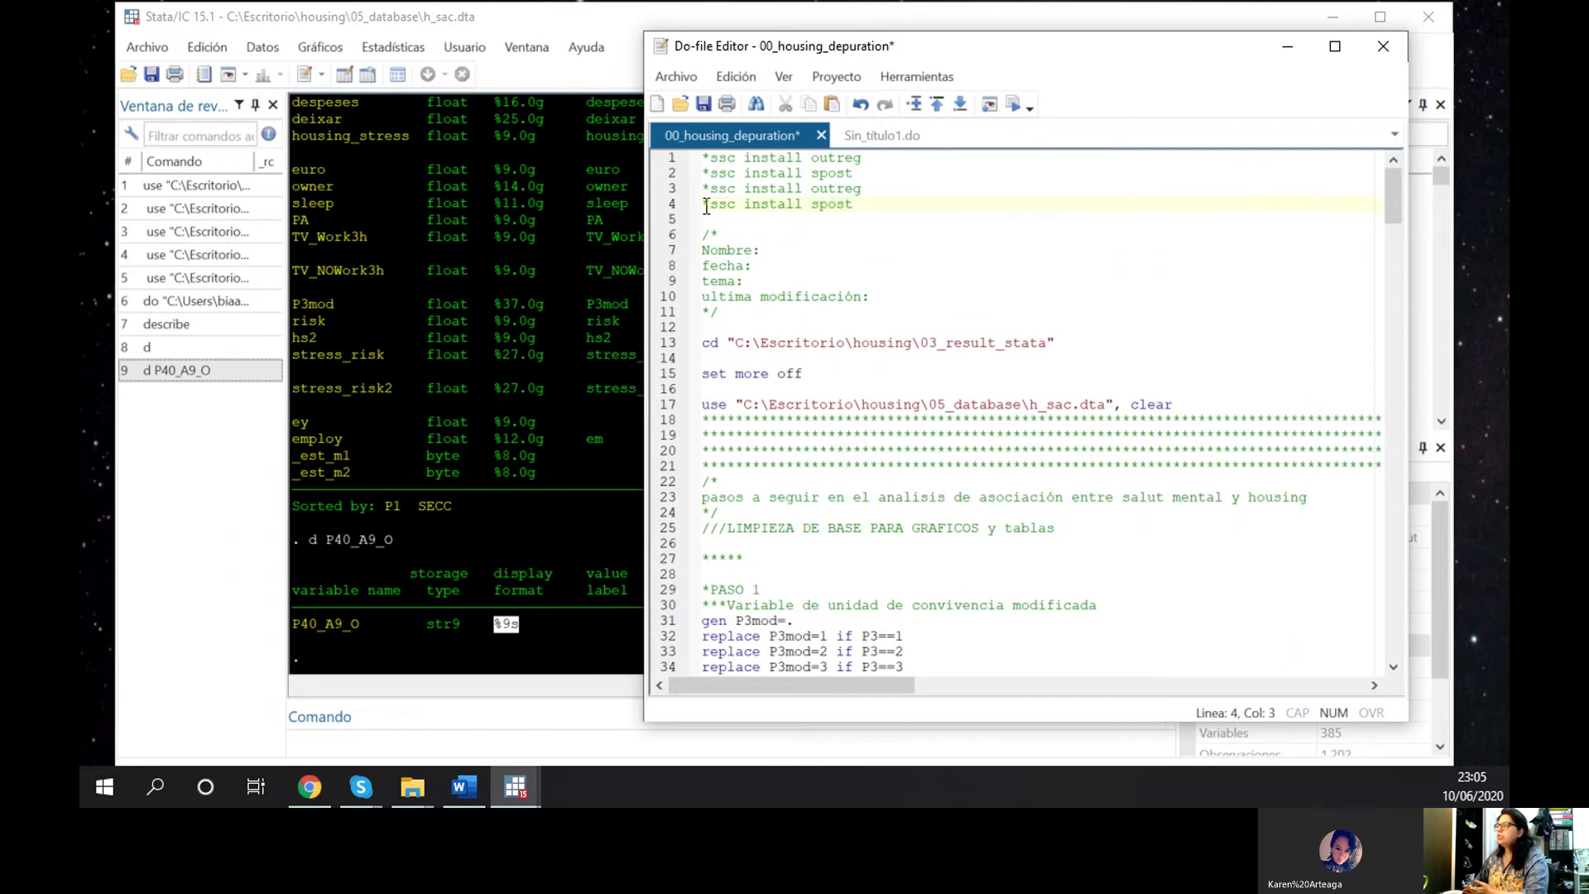
{"action": "mouse_move", "coordinate": [710, 204]}
{"action": "left_mouse_down"}
{"action": "mouse_move", "coordinate": [861, 195]}
{"action": "mouse_move", "coordinate": [822, 206]}
{"action": "mouse_move", "coordinate": [857, 210]}
{"action": "mouse_move", "coordinate": [712, 210]}
{"action": "left_mouse_up"}
{"action": "key", "text": "ctrl+c"}
{"action": "left_click", "coordinate": [859, 197]}
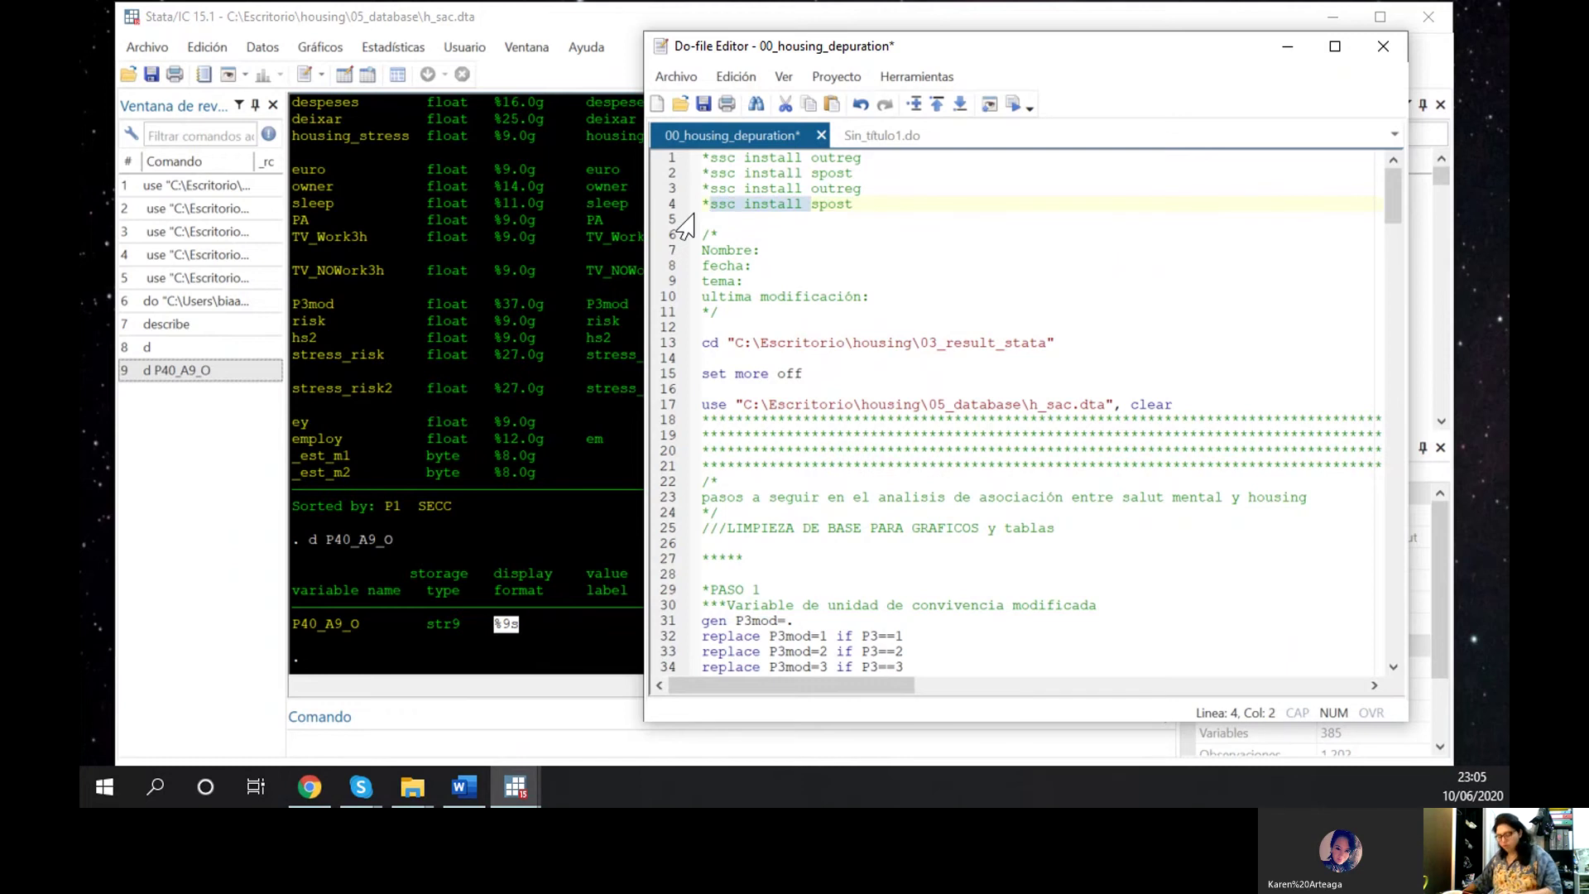
{"action": "left_click", "coordinate": [497, 739]}
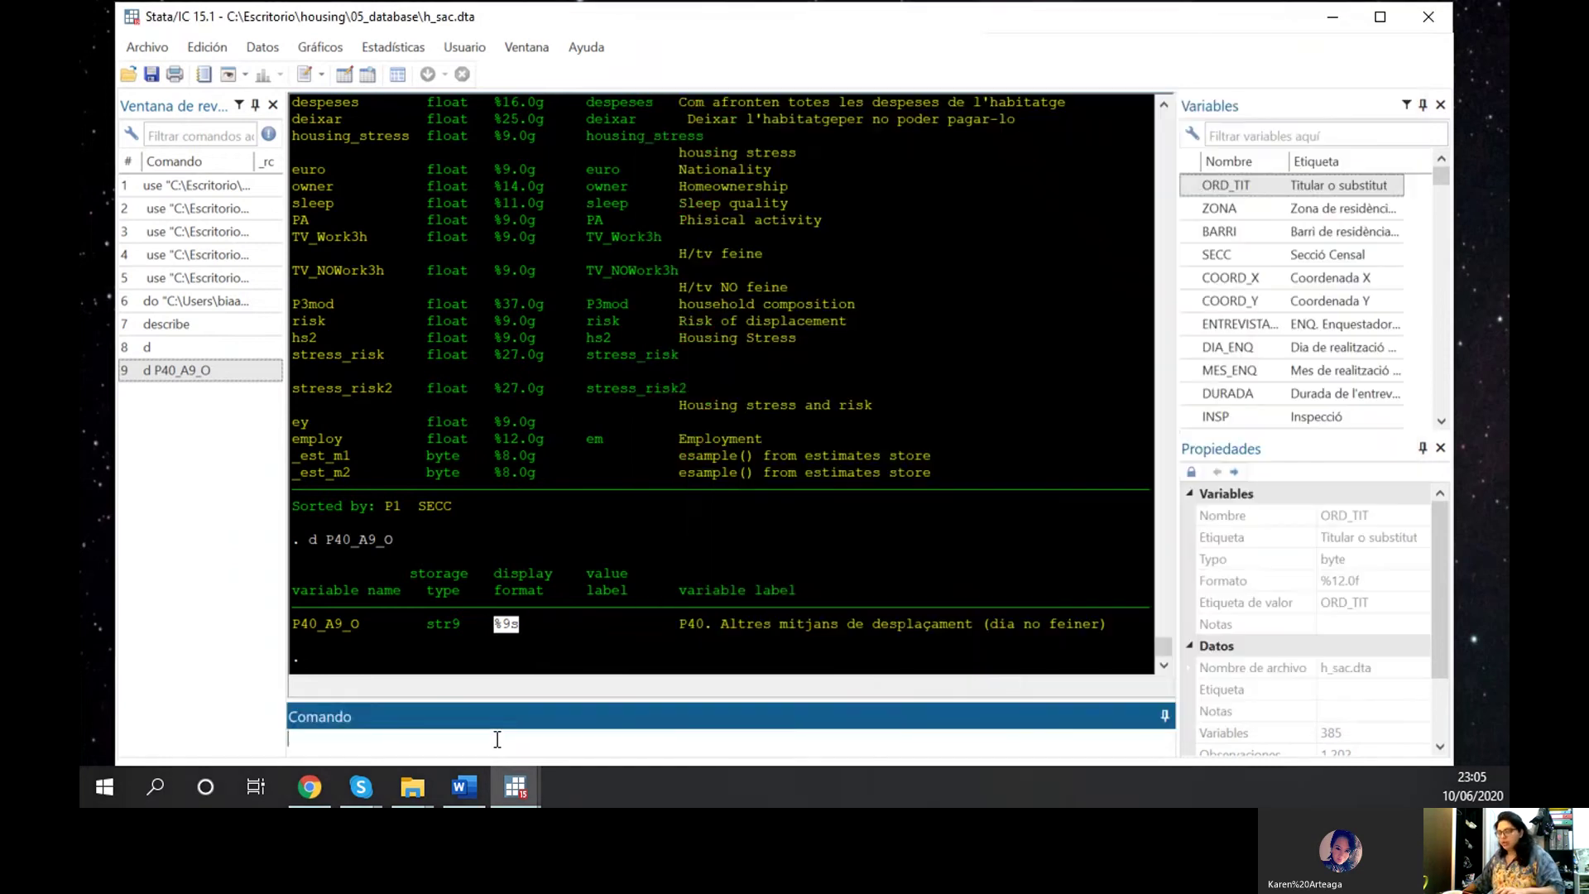
{"action": "key", "text": "ctrl+v"}
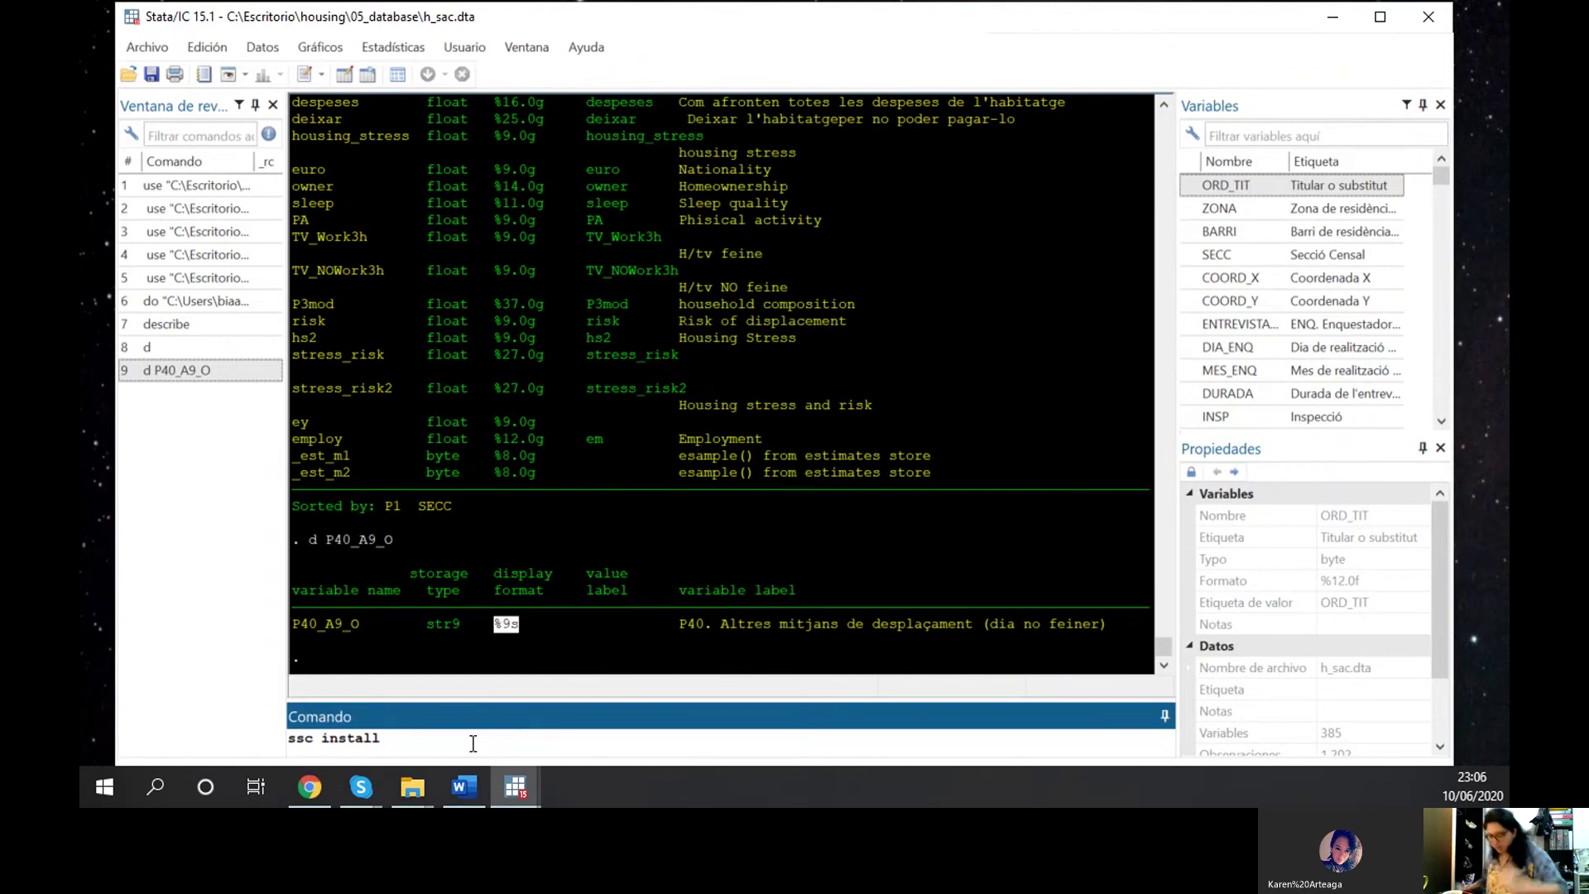
{"action": "type", "text": "descr"}
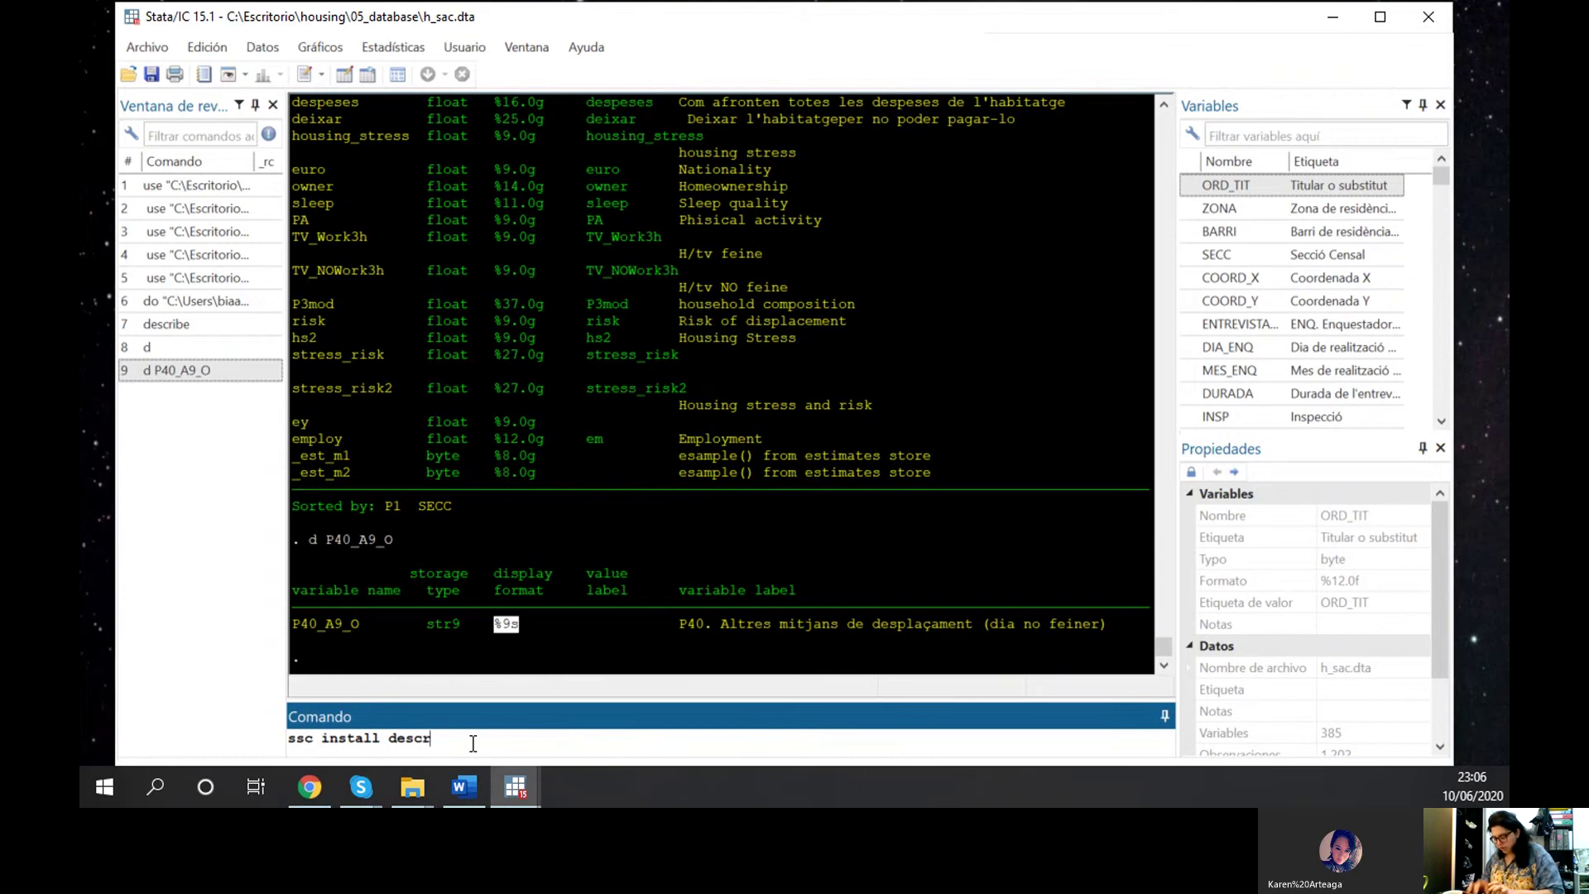
{"action": "type", "text": "ibe"}
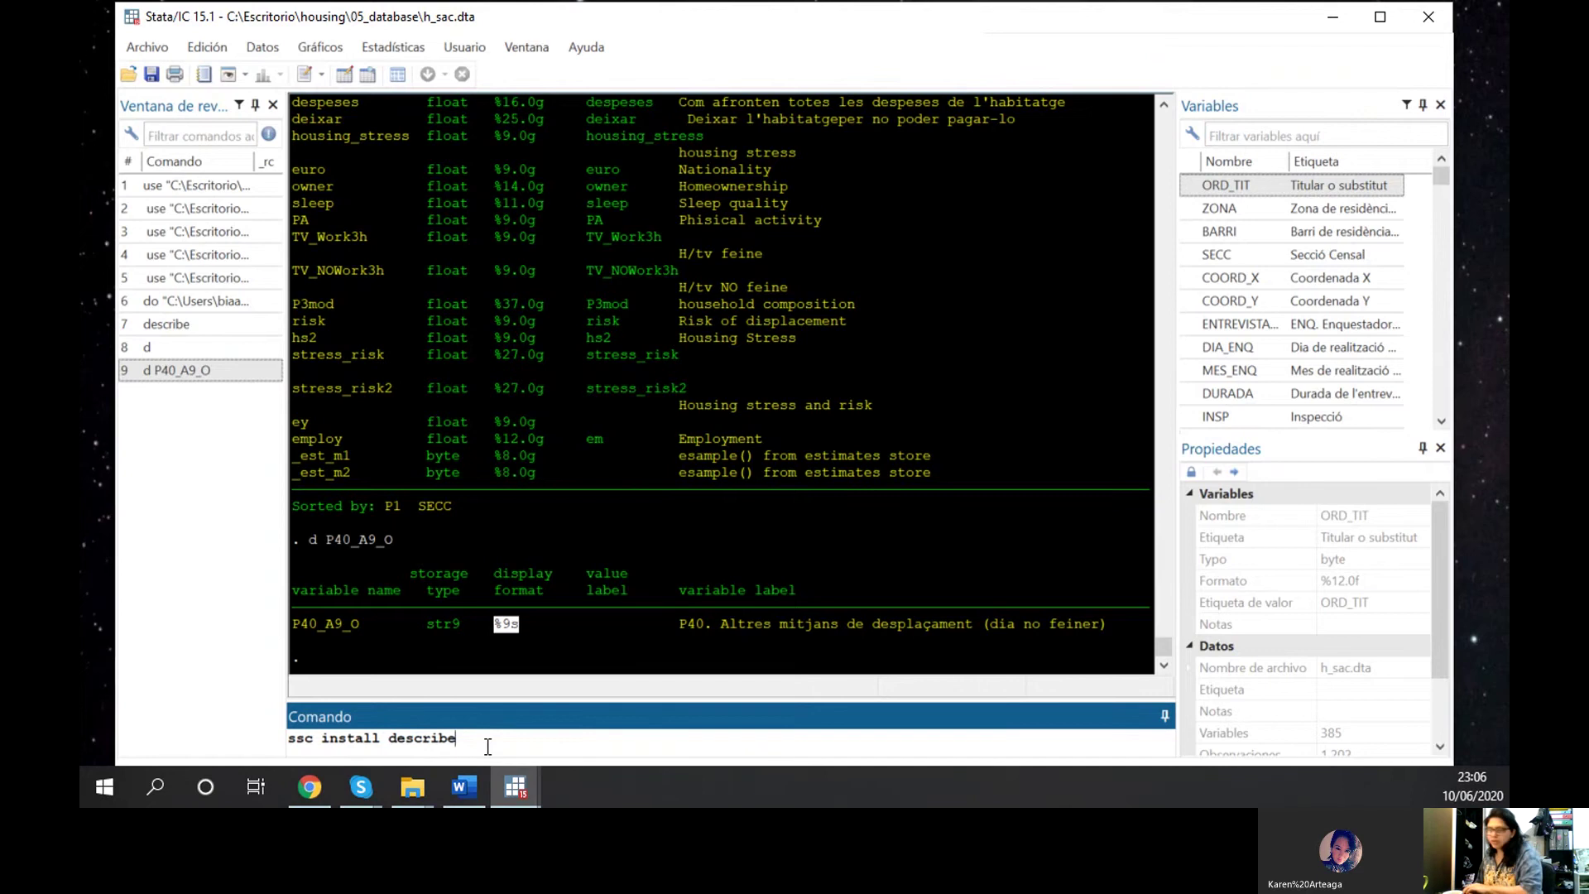
{"action": "key", "text": "Return"}
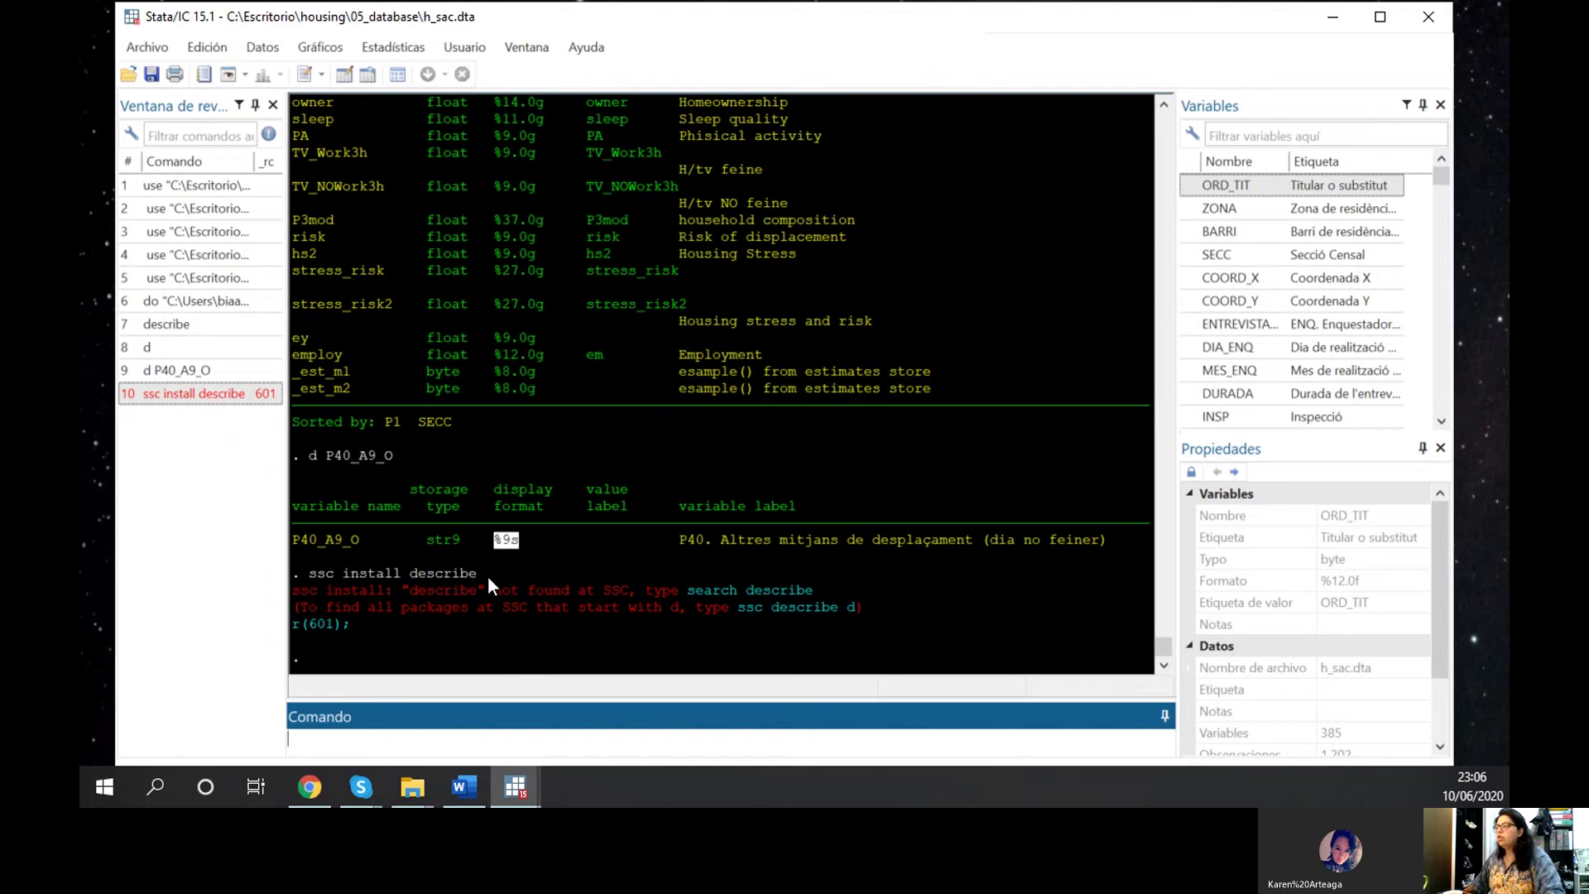
Look up the suggested search describe results, close them and review the ssc install command in the output
{"action": "left_click_drag", "start_coordinate": [488, 575], "coordinate": [454, 578]}
{"action": "left_click", "coordinate": [700, 590]}
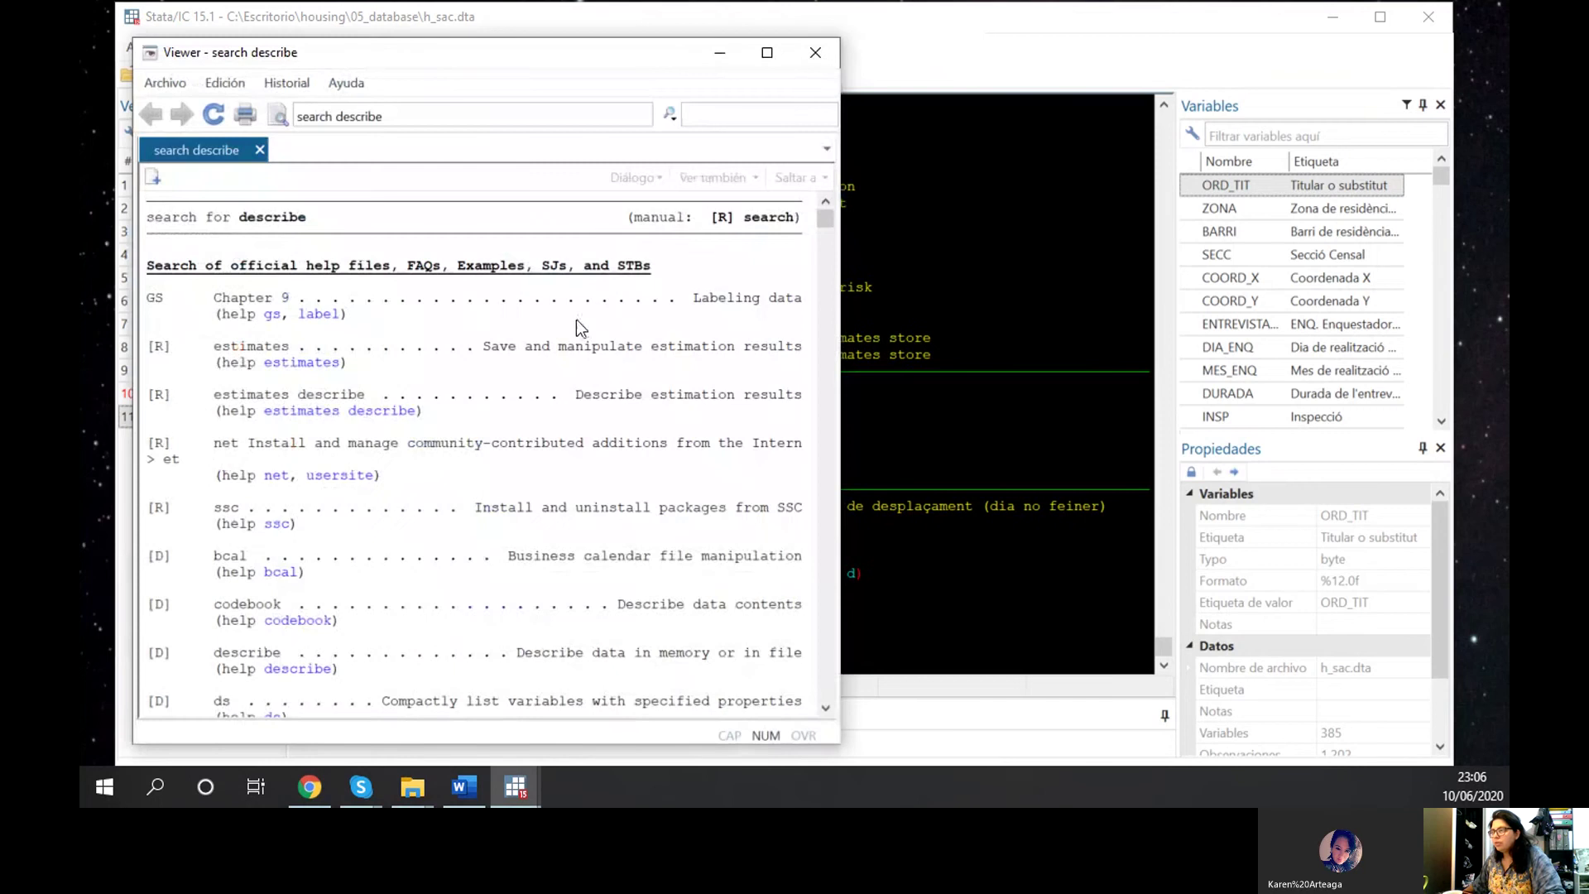
{"action": "left_click", "coordinate": [793, 56]}
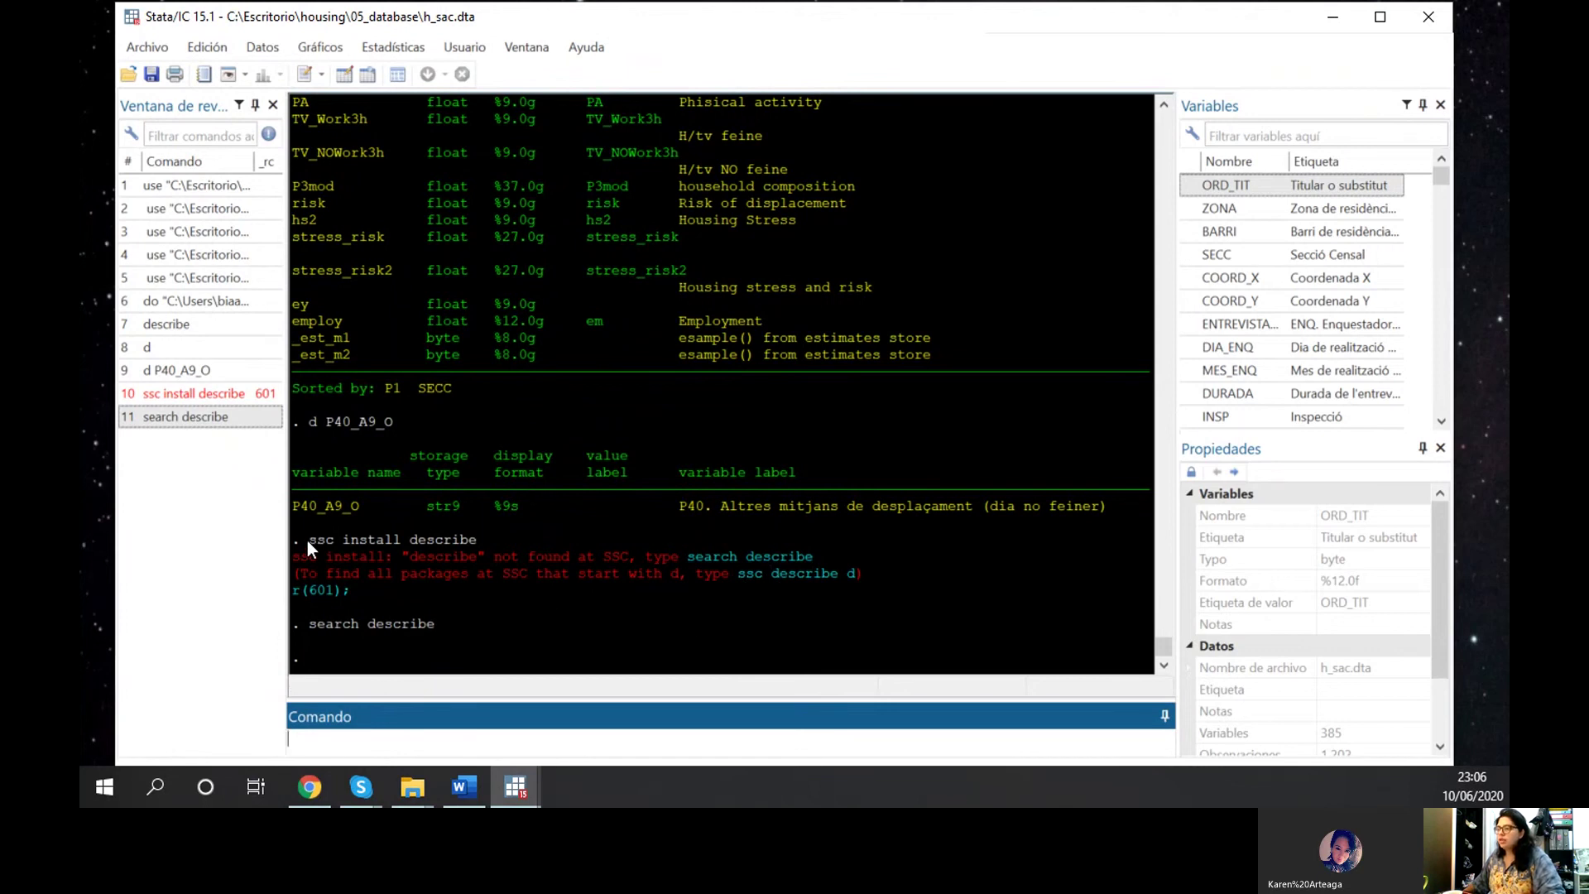
{"action": "left_click_drag", "start_coordinate": [306, 540], "coordinate": [379, 538]}
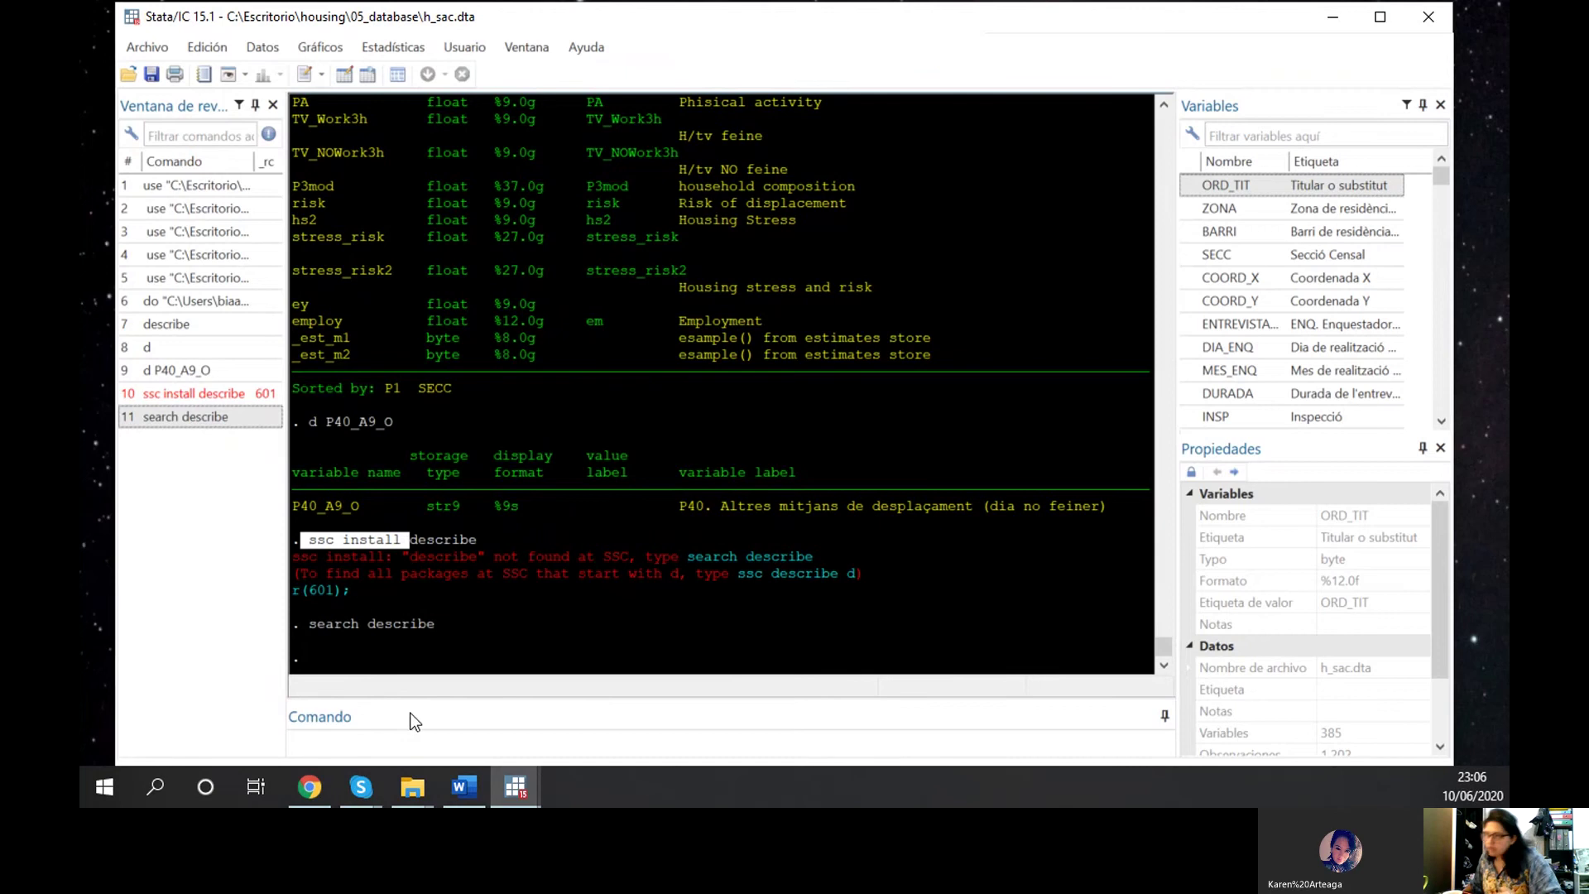
Return to the 00_housing_depuration do-file and examine the cd line that sets the 03_result_stata working folder
{"action": "left_click", "coordinate": [521, 773]}
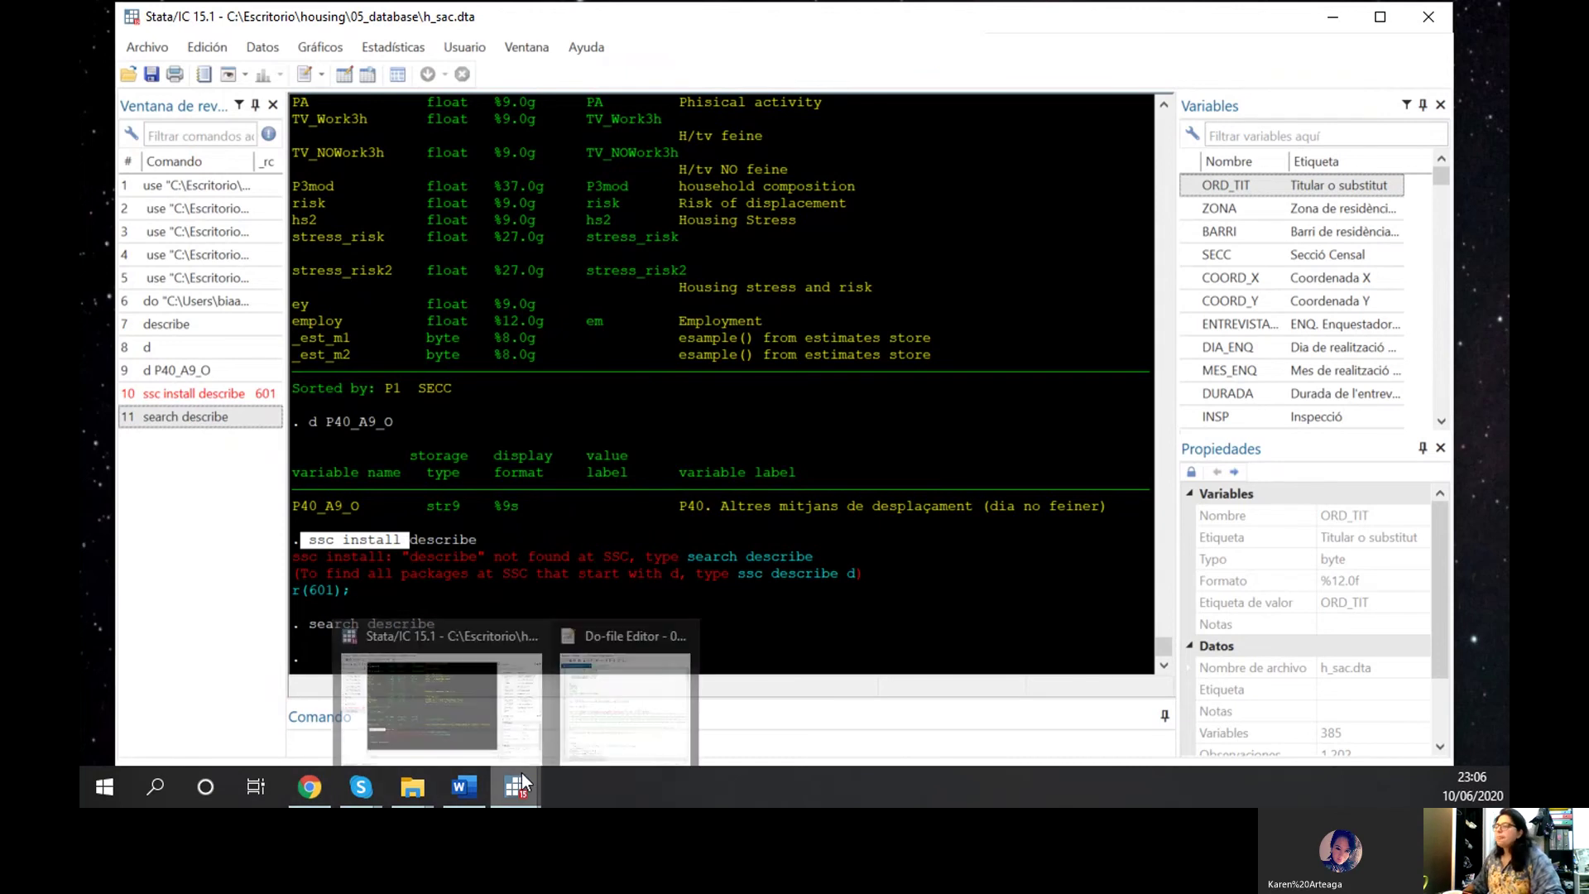
{"action": "left_click", "coordinate": [613, 709]}
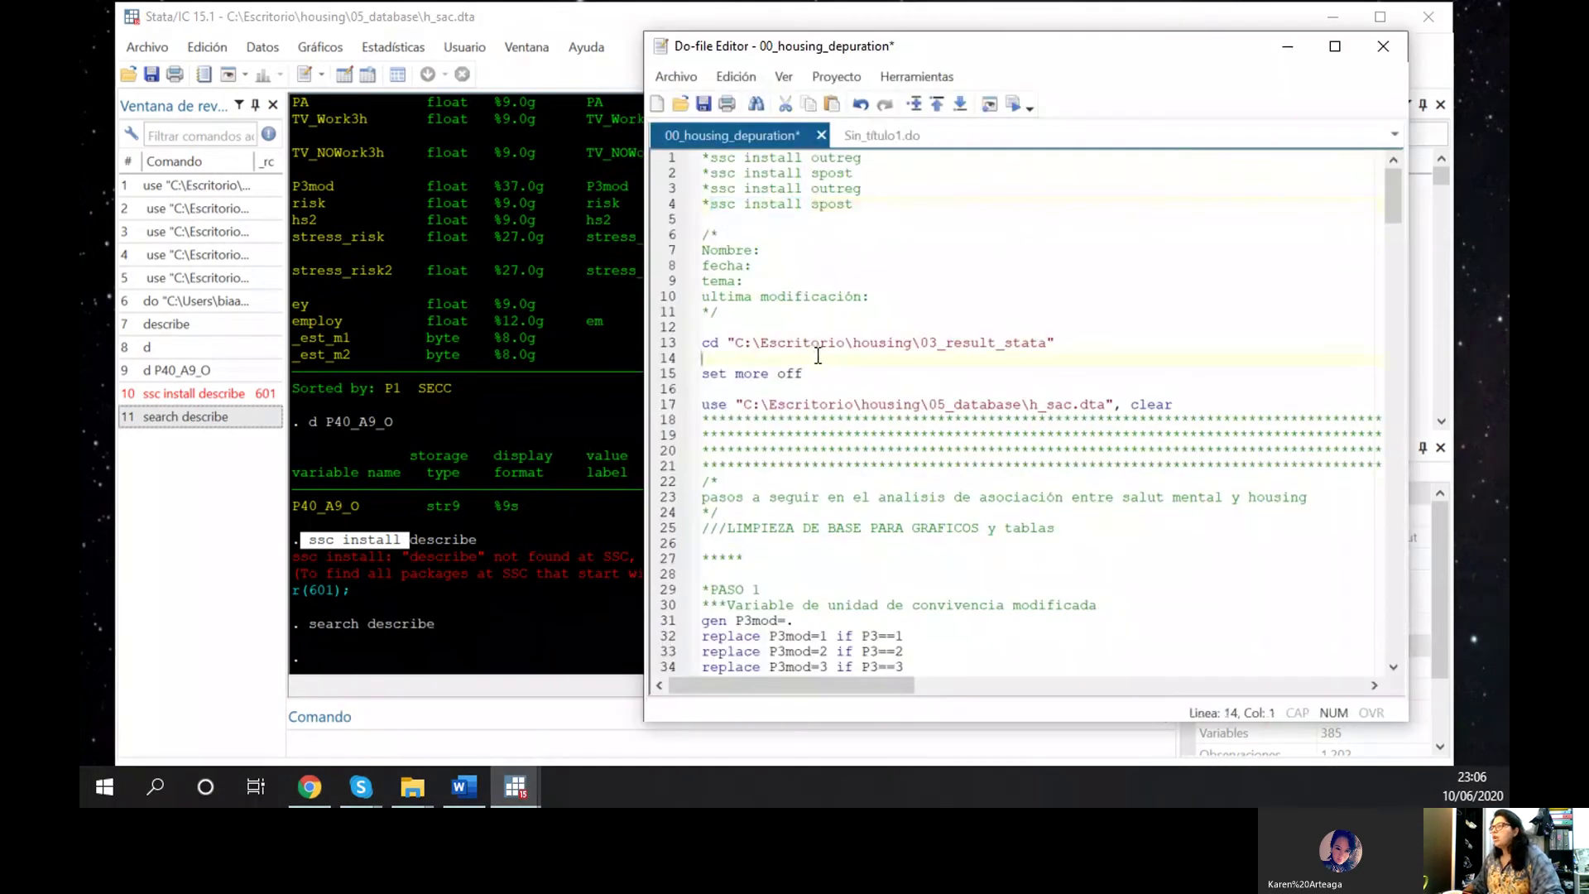
{"action": "scroll", "coordinate": [1018, 414], "scroll_direction": "down", "scroll_amount": 2}
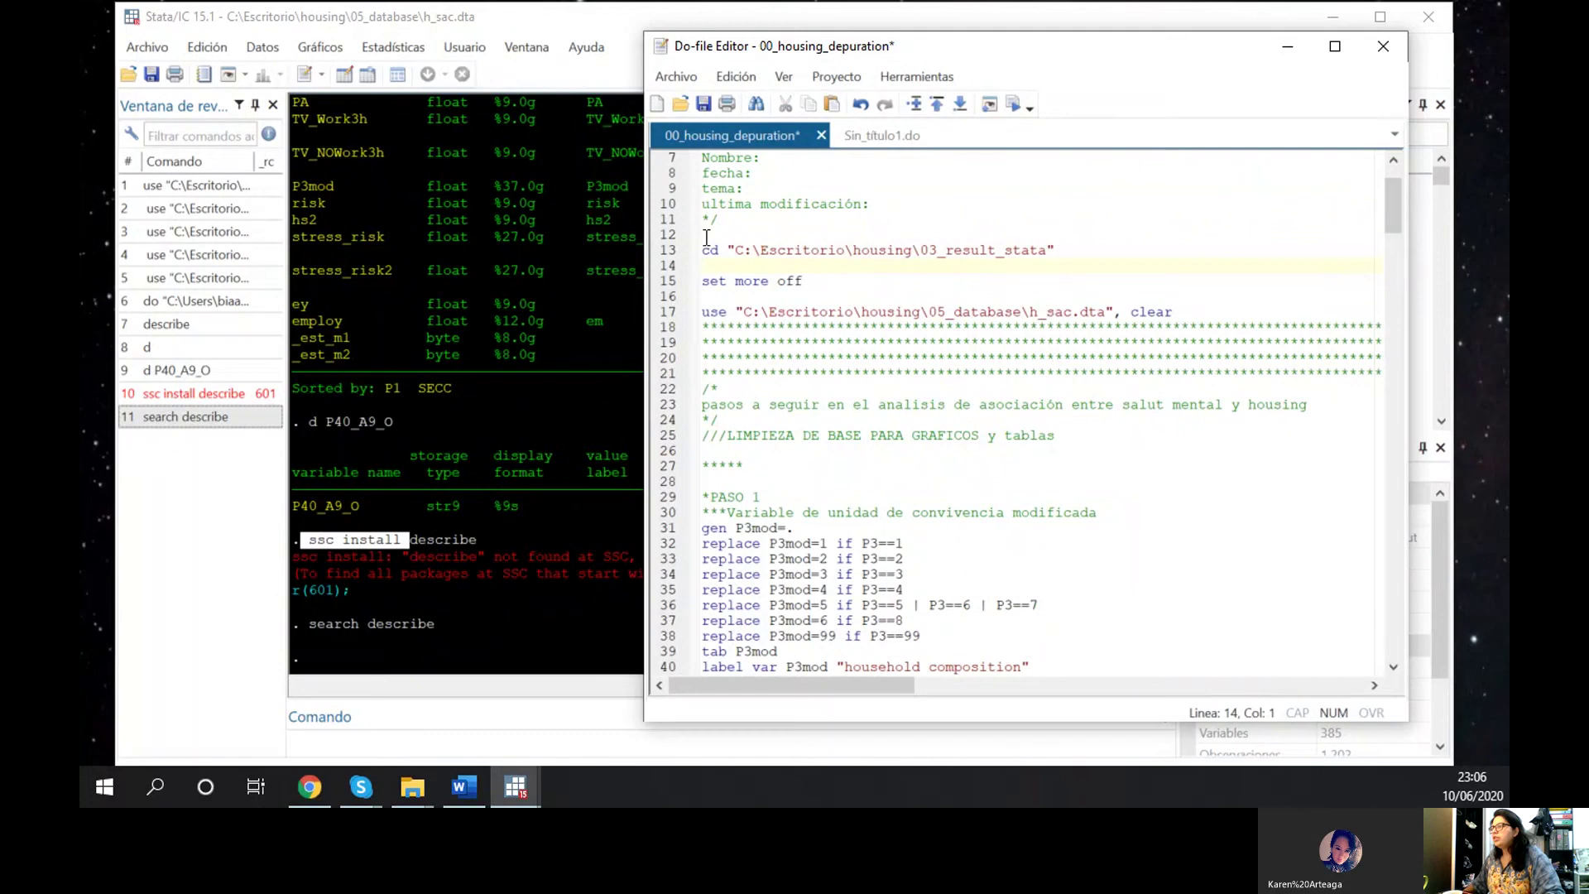
{"action": "left_click_drag", "start_coordinate": [705, 238], "coordinate": [703, 265]}
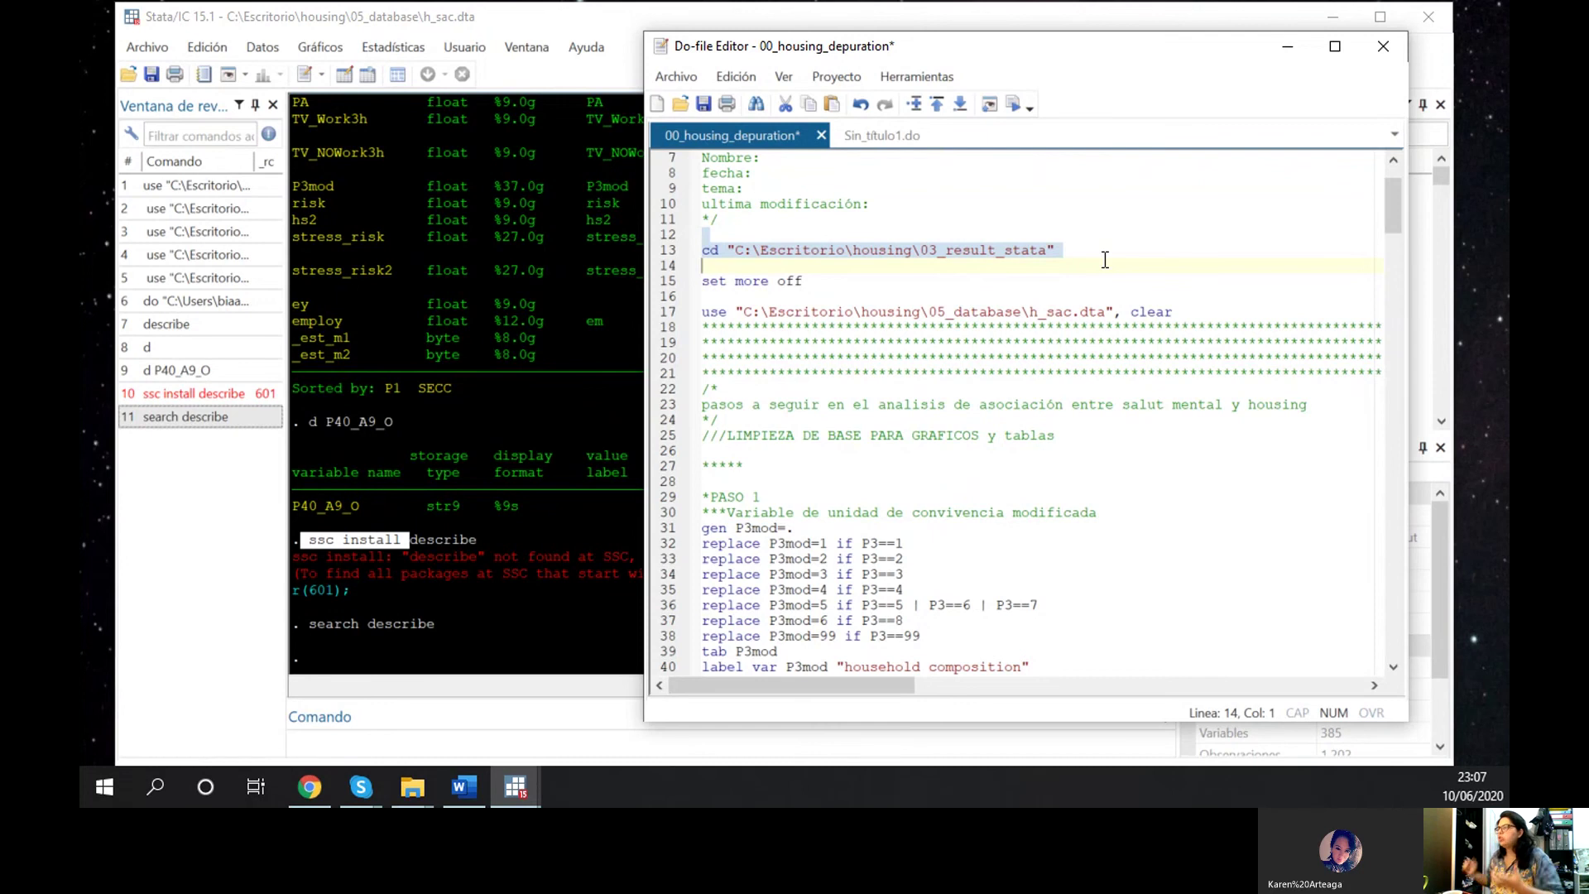
{"action": "left_click", "coordinate": [1038, 266]}
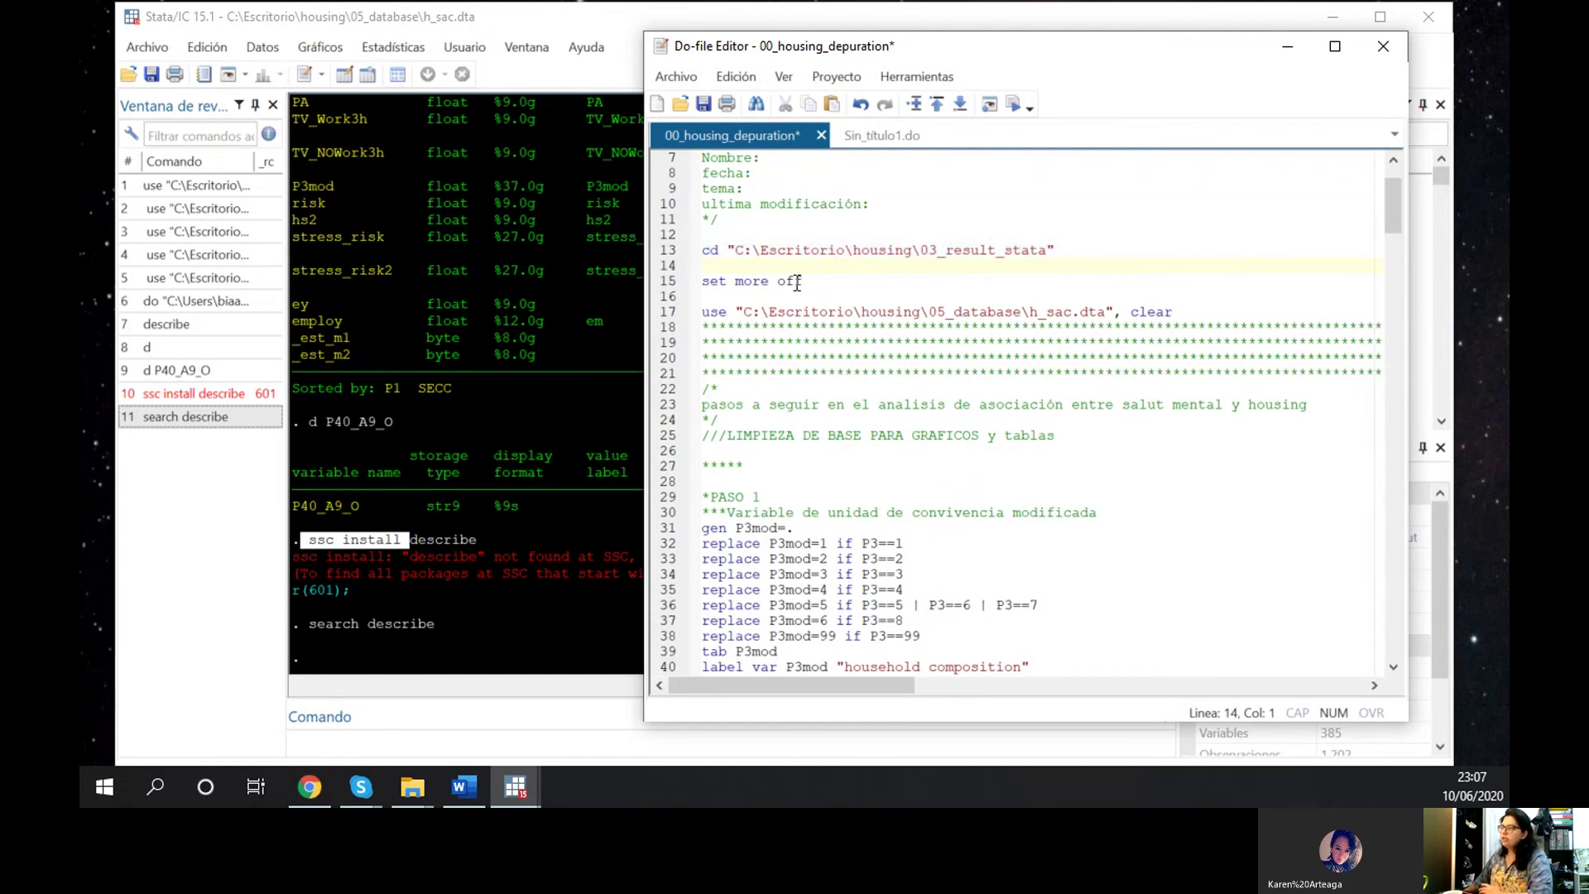
{"action": "scroll", "coordinate": [834, 331], "scroll_direction": "down", "scroll_amount": 10}
{"action": "scroll", "coordinate": [834, 331], "scroll_direction": "up", "scroll_amount": 7}
{"action": "scroll", "coordinate": [834, 331], "scroll_direction": "up", "scroll_amount": 5}
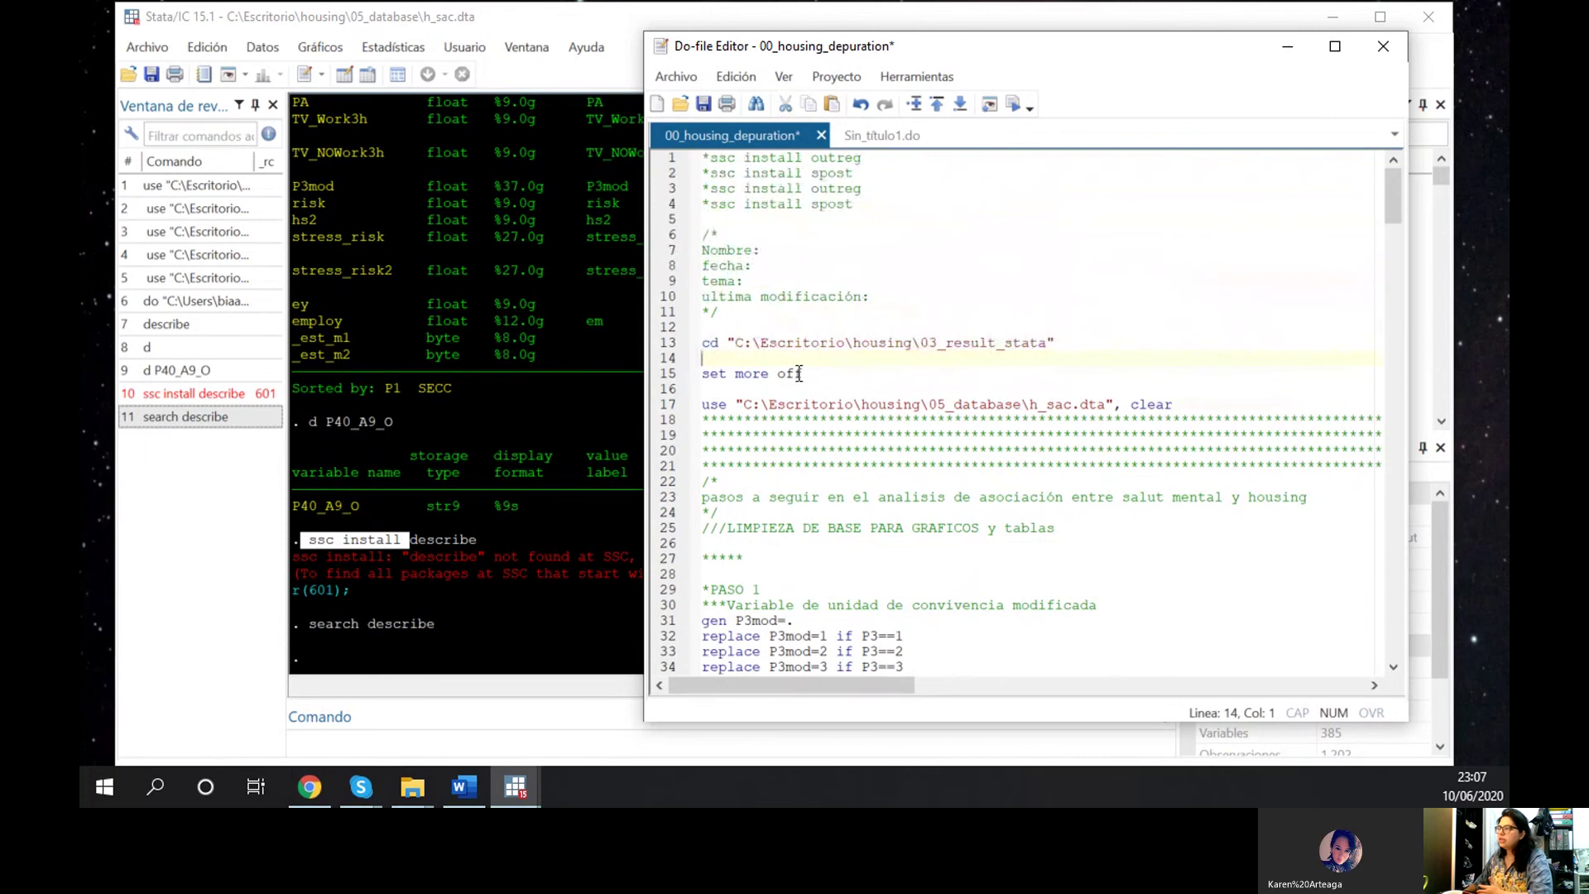
{"action": "left_click_drag", "start_coordinate": [704, 342], "coordinate": [1062, 363]}
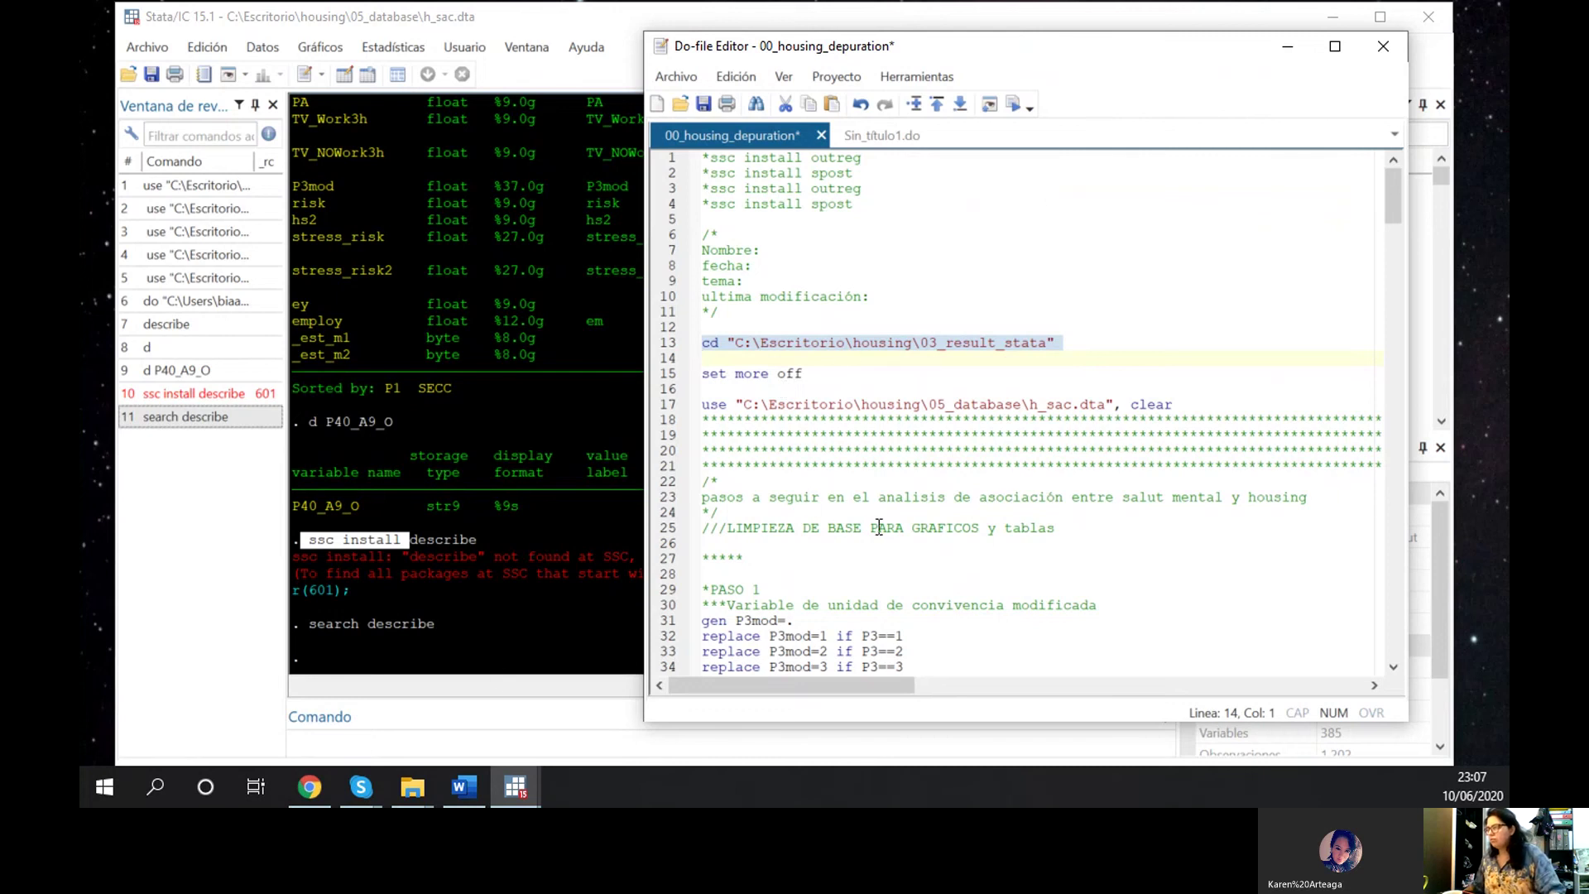
{"action": "left_click", "coordinate": [742, 332]}
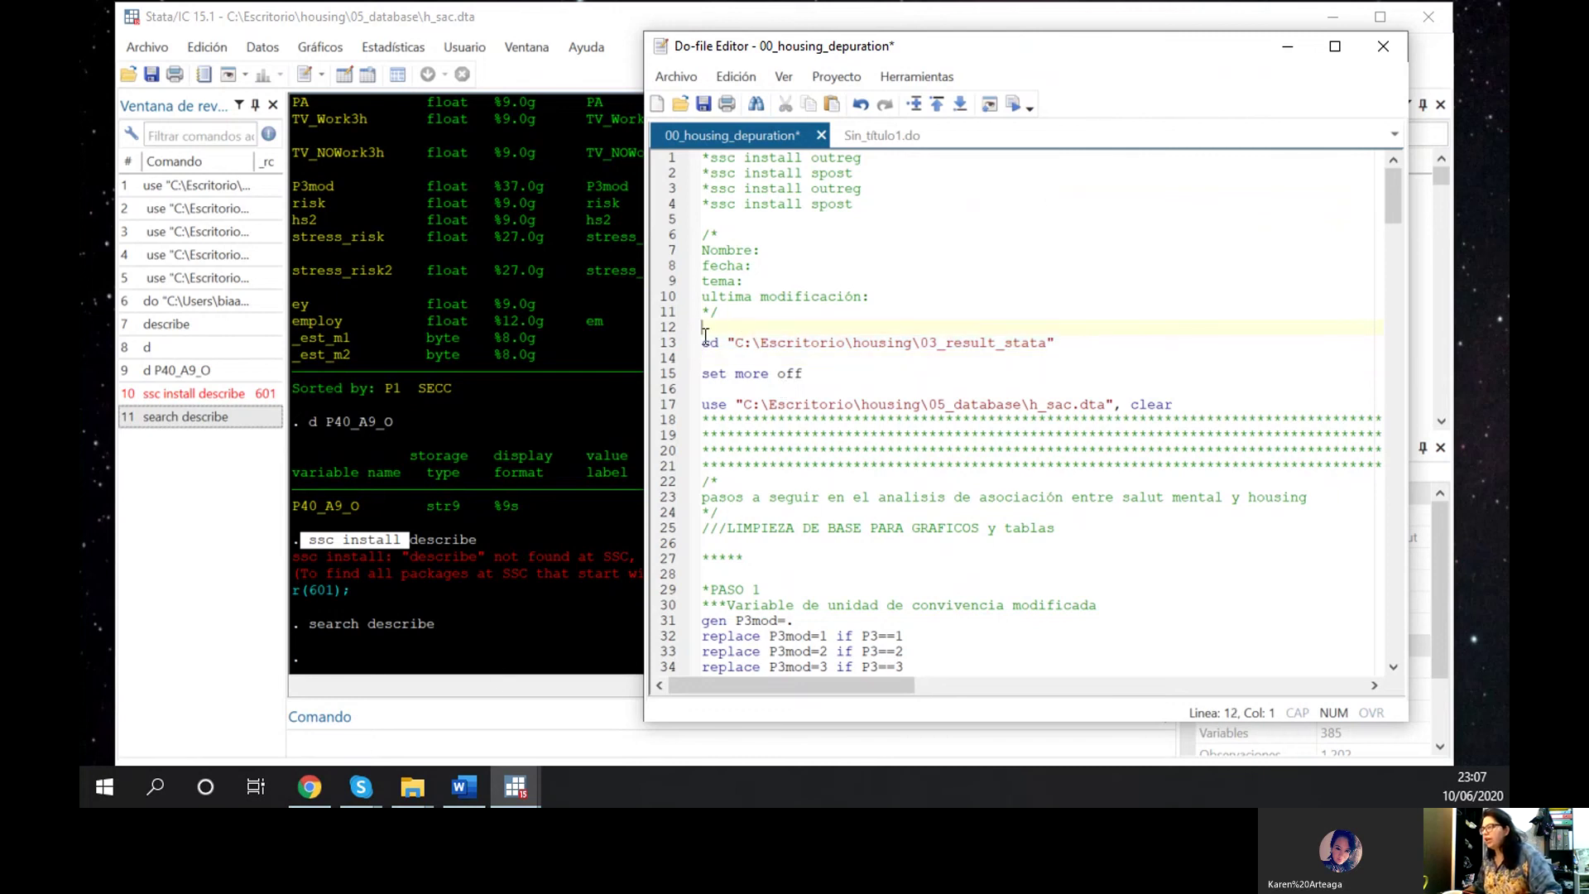
{"action": "left_click_drag", "start_coordinate": [702, 342], "coordinate": [705, 362]}
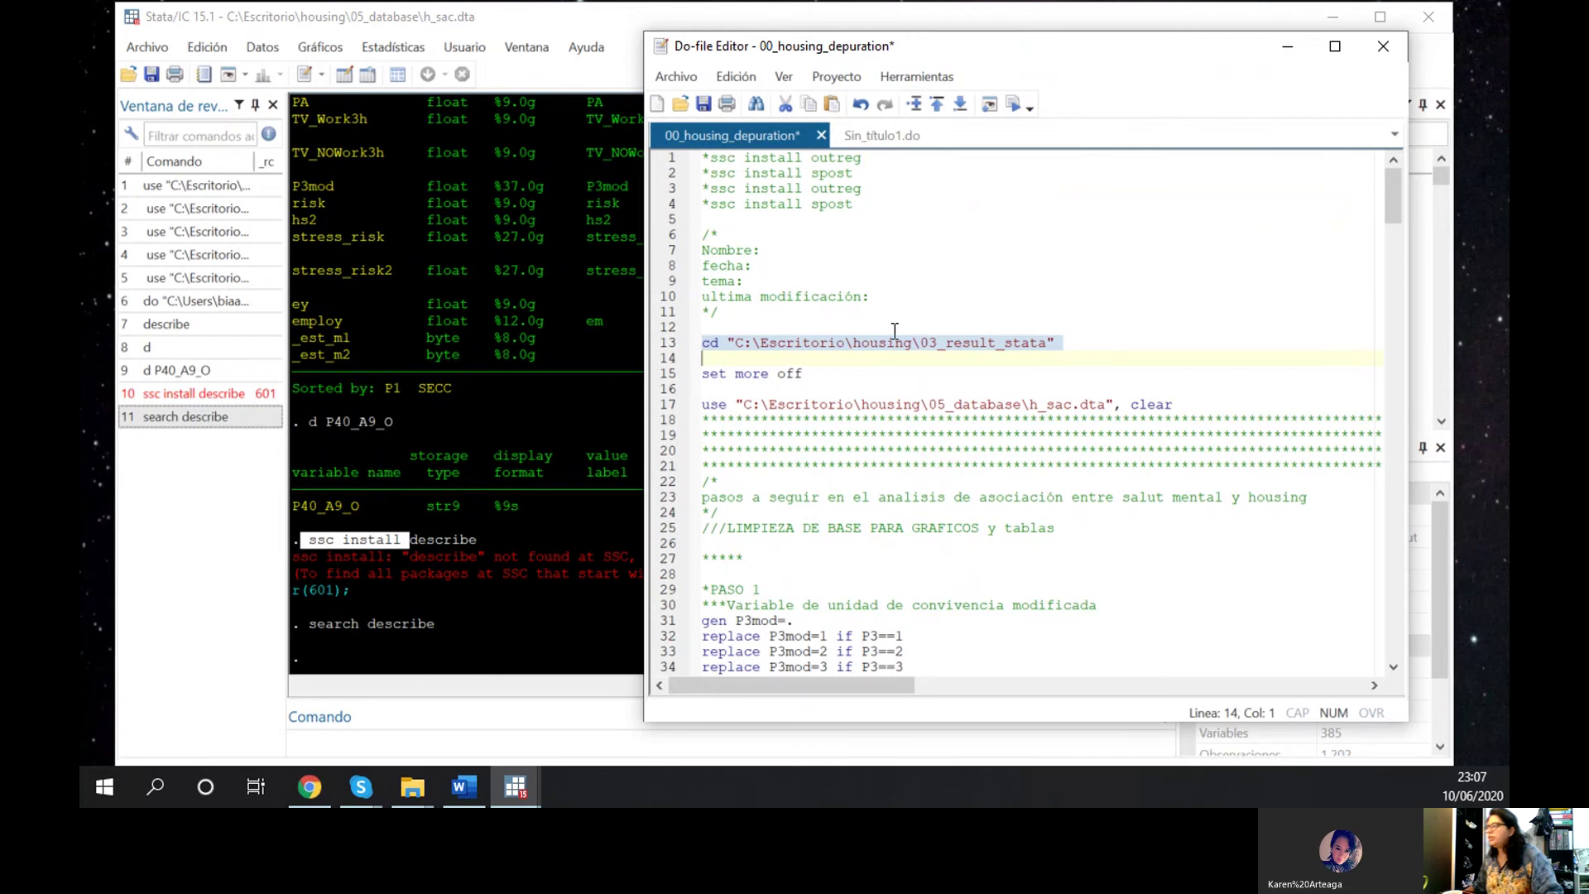
Examine the set more off line and look over the length of the do-file code that it applies to
{"action": "left_click", "coordinate": [726, 405]}
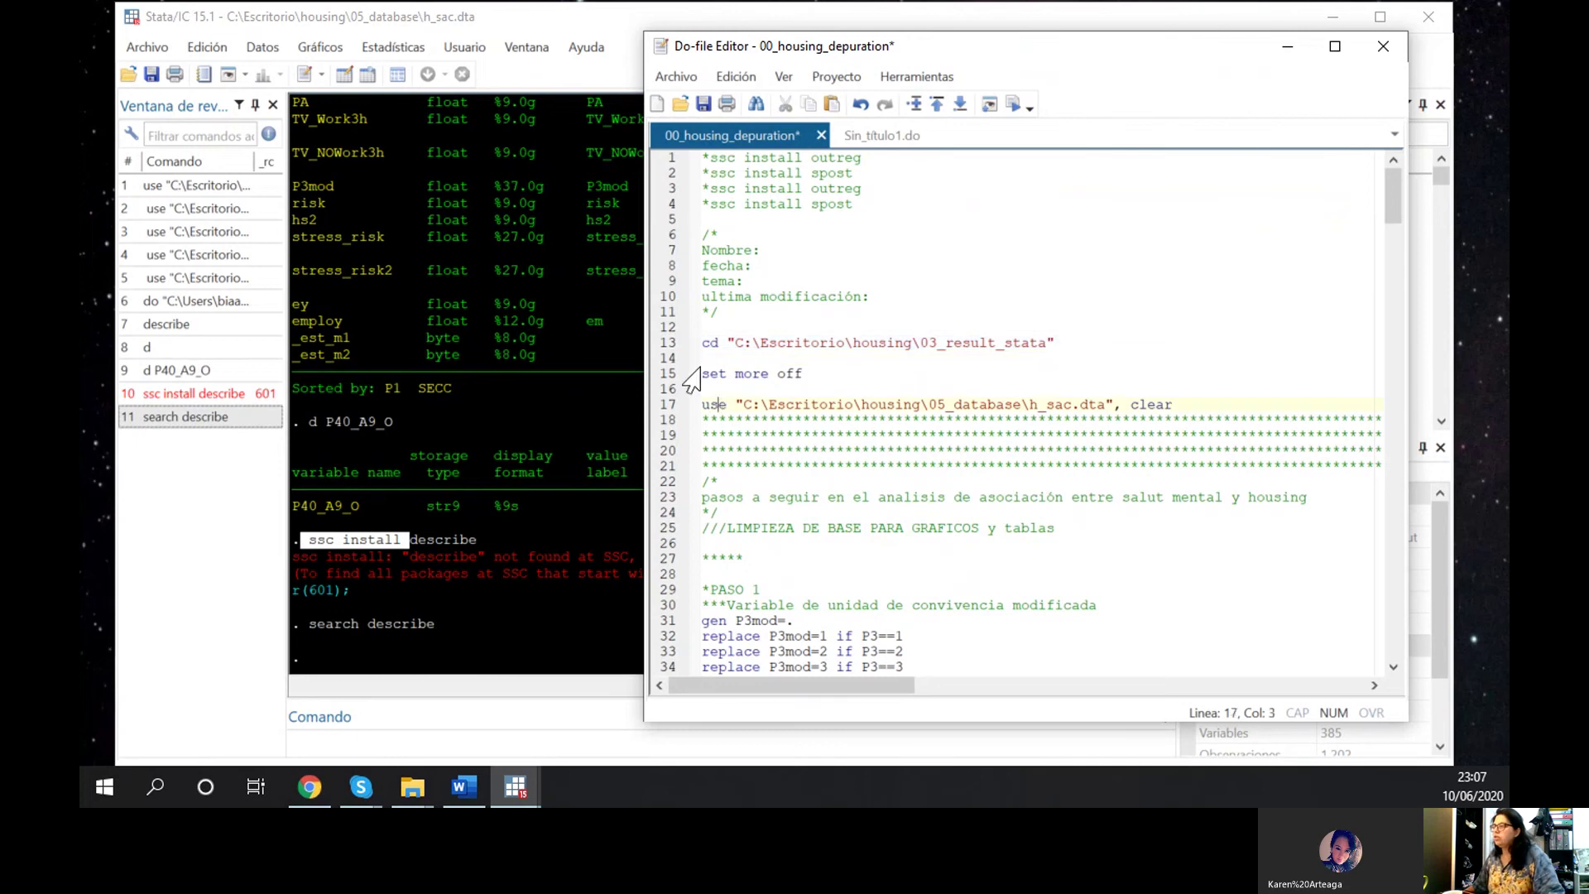
{"action": "left_click_drag", "start_coordinate": [703, 357], "coordinate": [708, 386]}
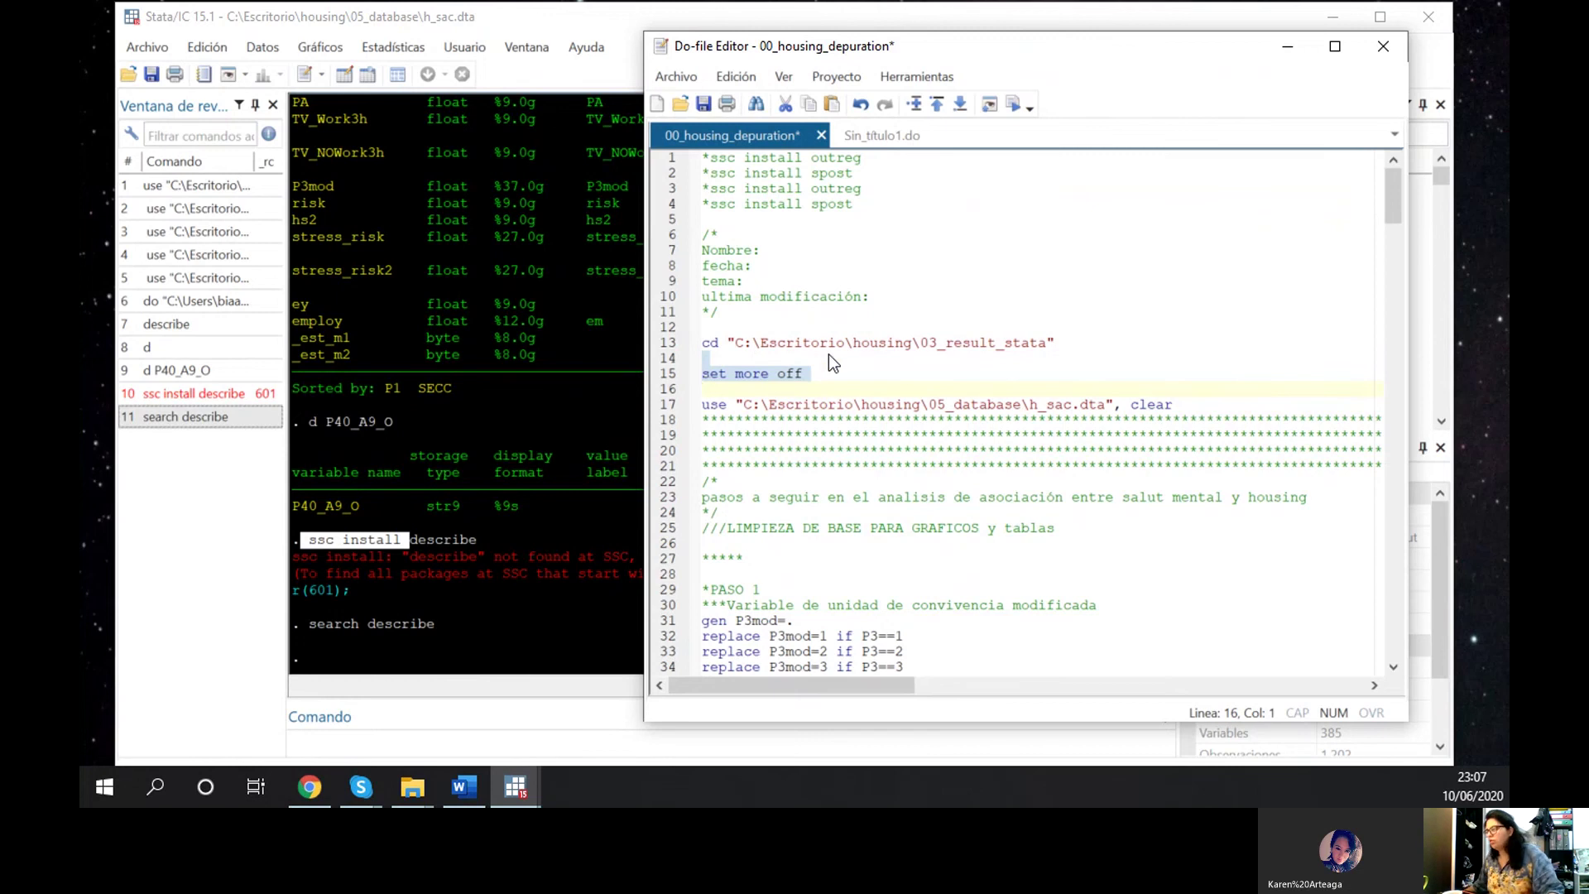
{"action": "scroll", "coordinate": [873, 347], "scroll_direction": "down", "scroll_amount": 14}
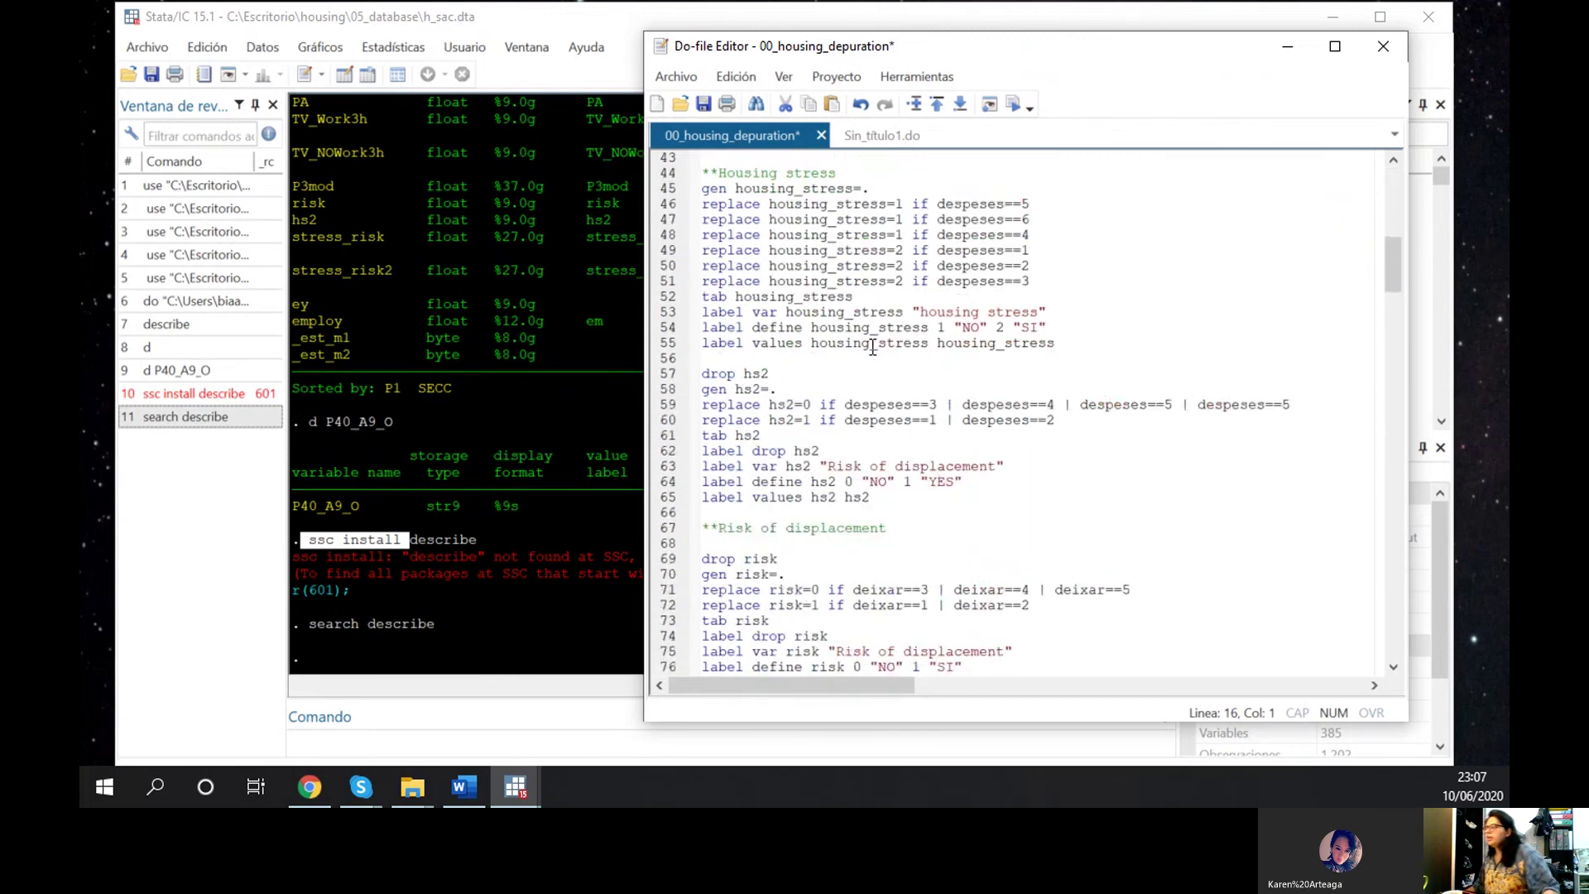
{"action": "scroll", "coordinate": [873, 347], "scroll_direction": "up", "scroll_amount": 9}
{"action": "scroll", "coordinate": [869, 352], "scroll_direction": "down", "scroll_amount": 20}
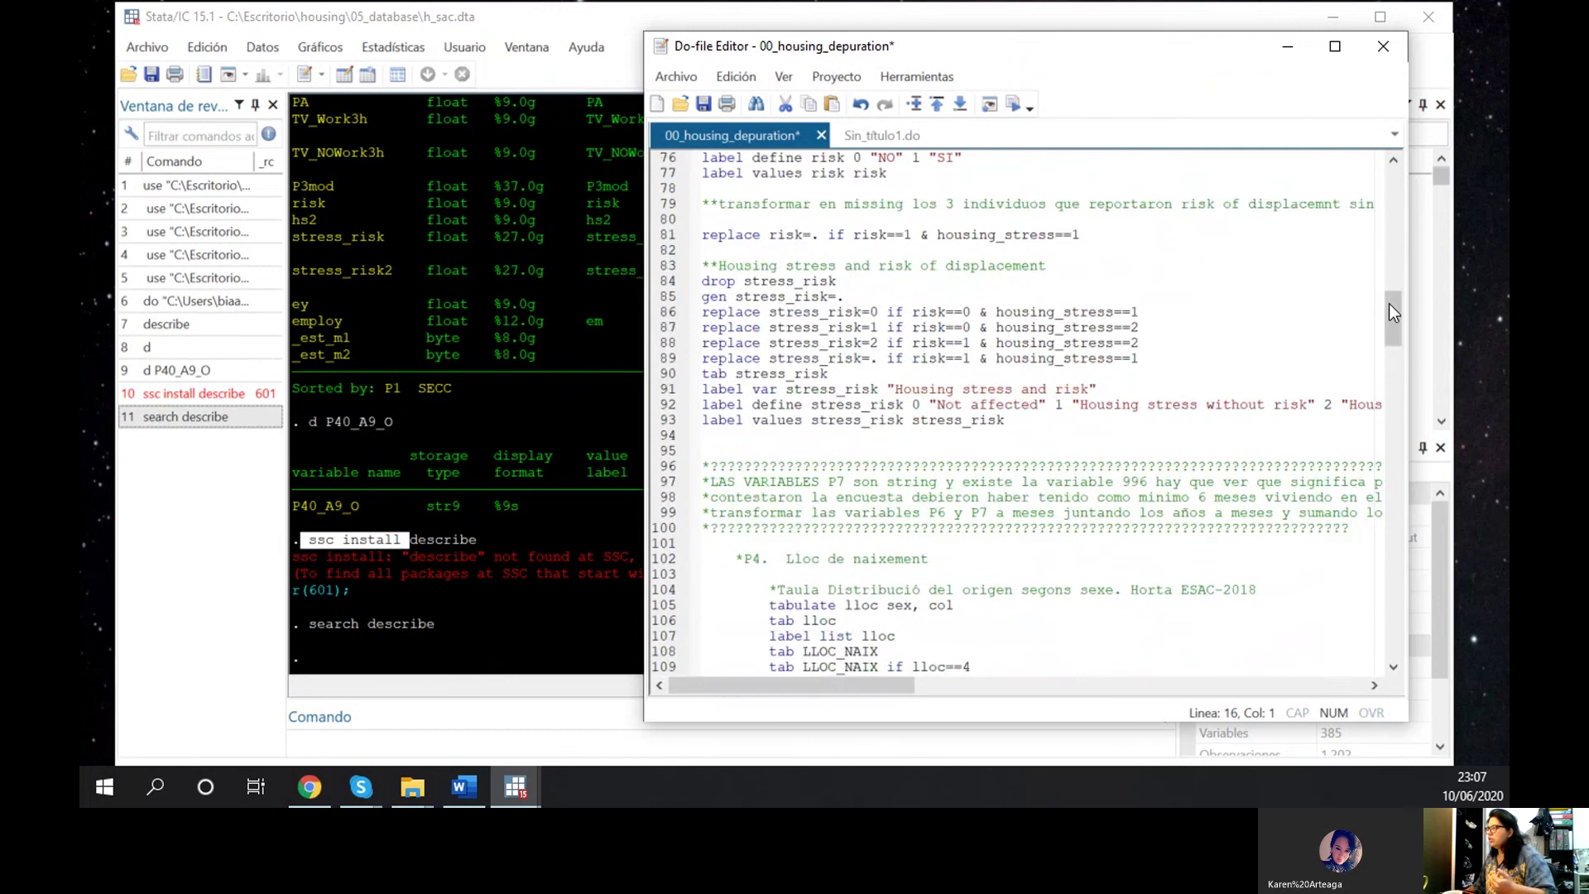
{"action": "left_click_drag", "start_coordinate": [1390, 312], "coordinate": [1390, 167]}
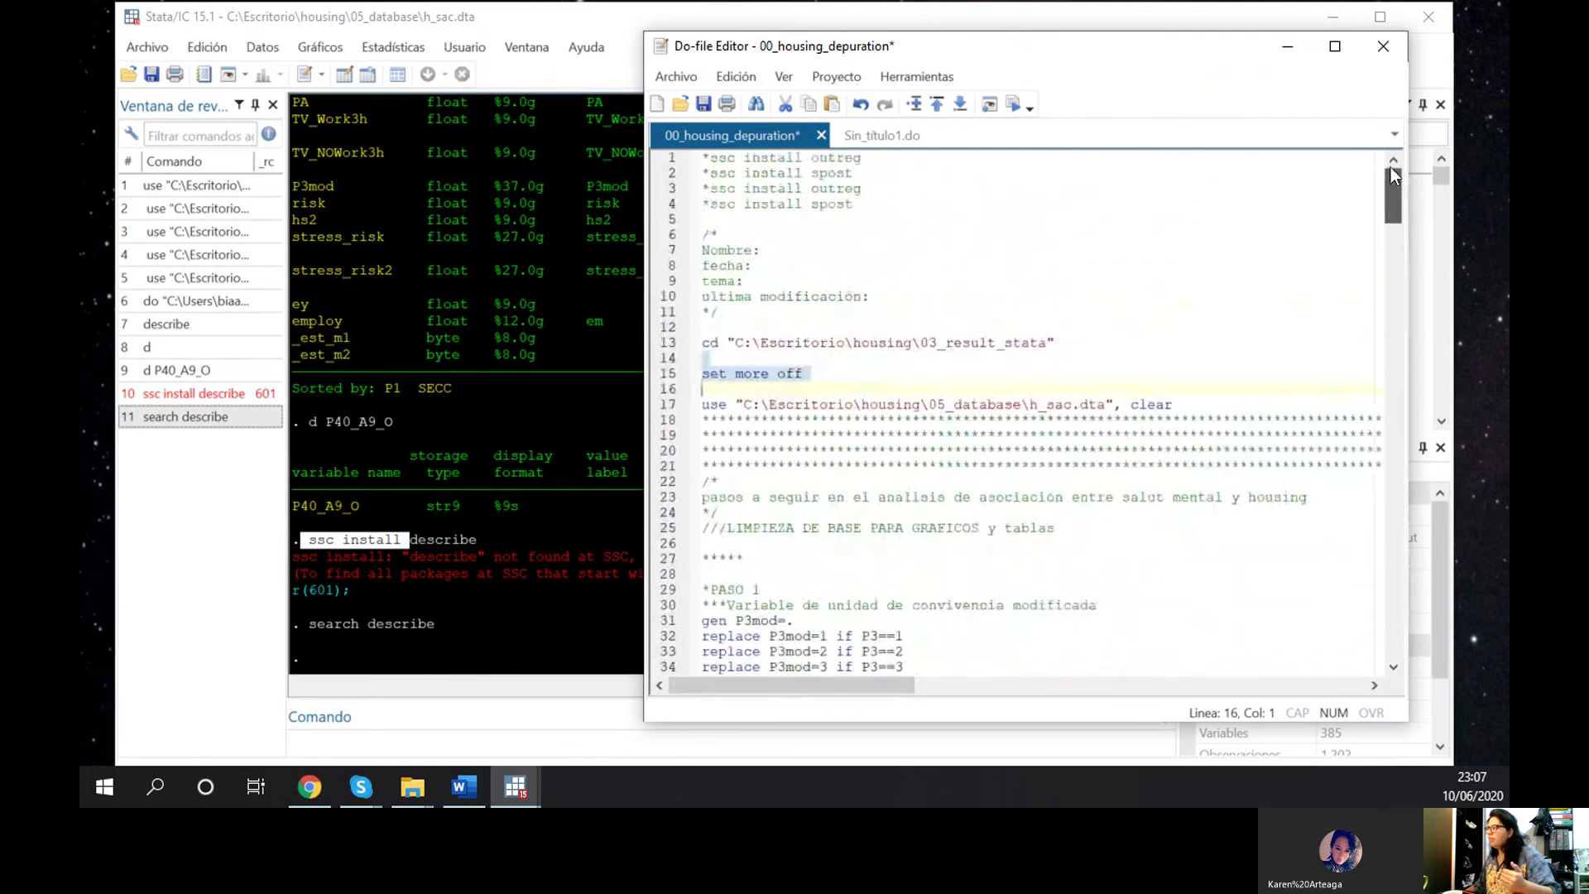
{"action": "left_click", "coordinate": [707, 395]}
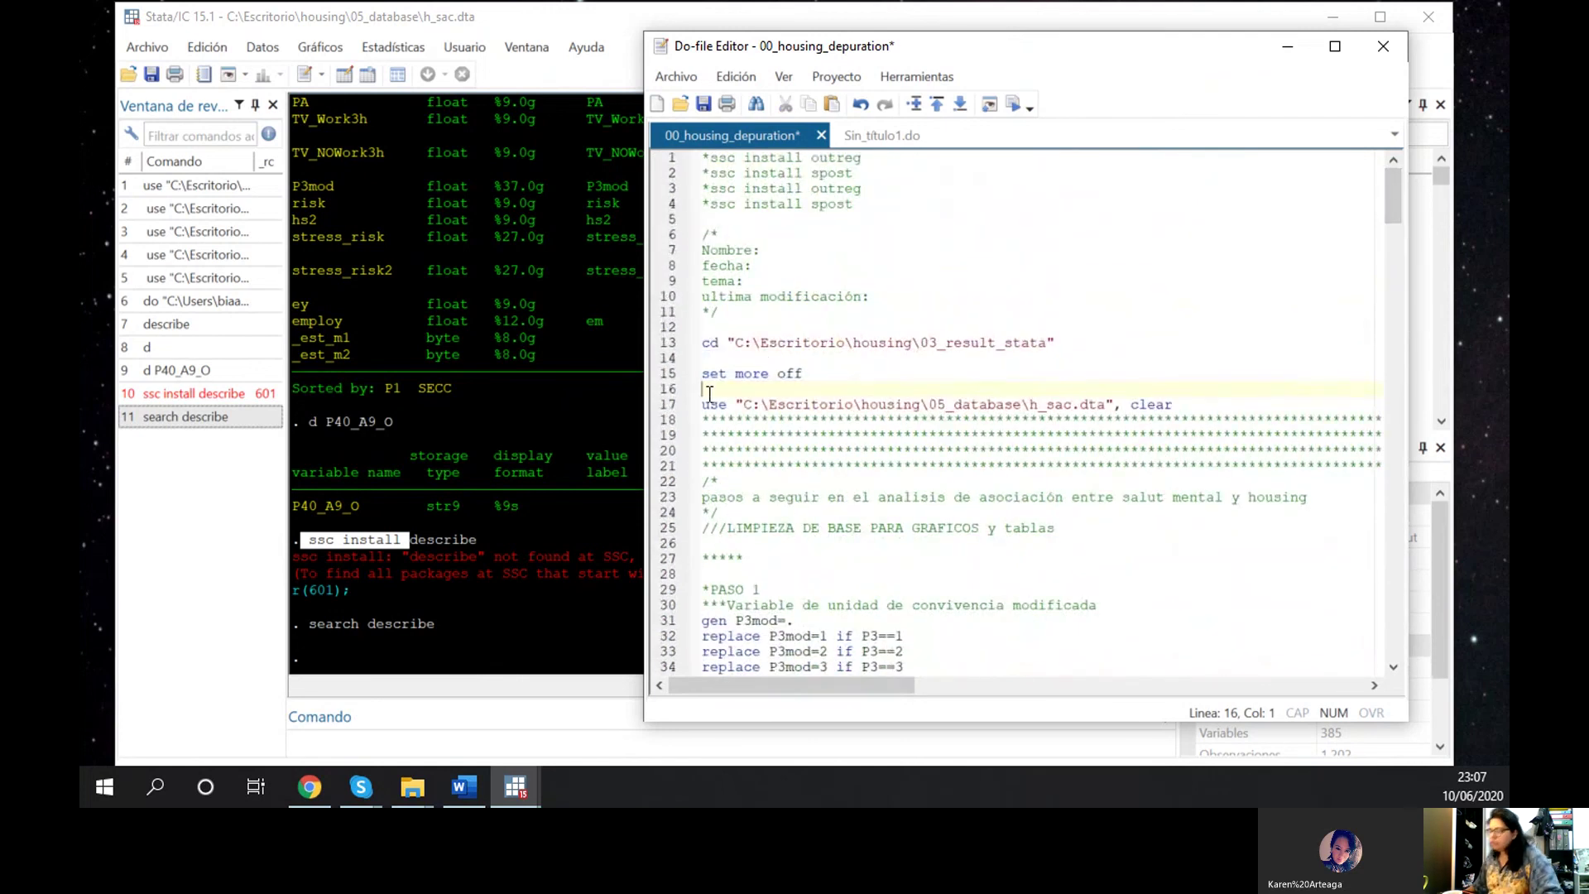
Examine the set more off line and the use line that loads h_sac.dta, including its clear option and file name
{"action": "left_click_drag", "start_coordinate": [801, 373], "coordinate": [726, 374]}
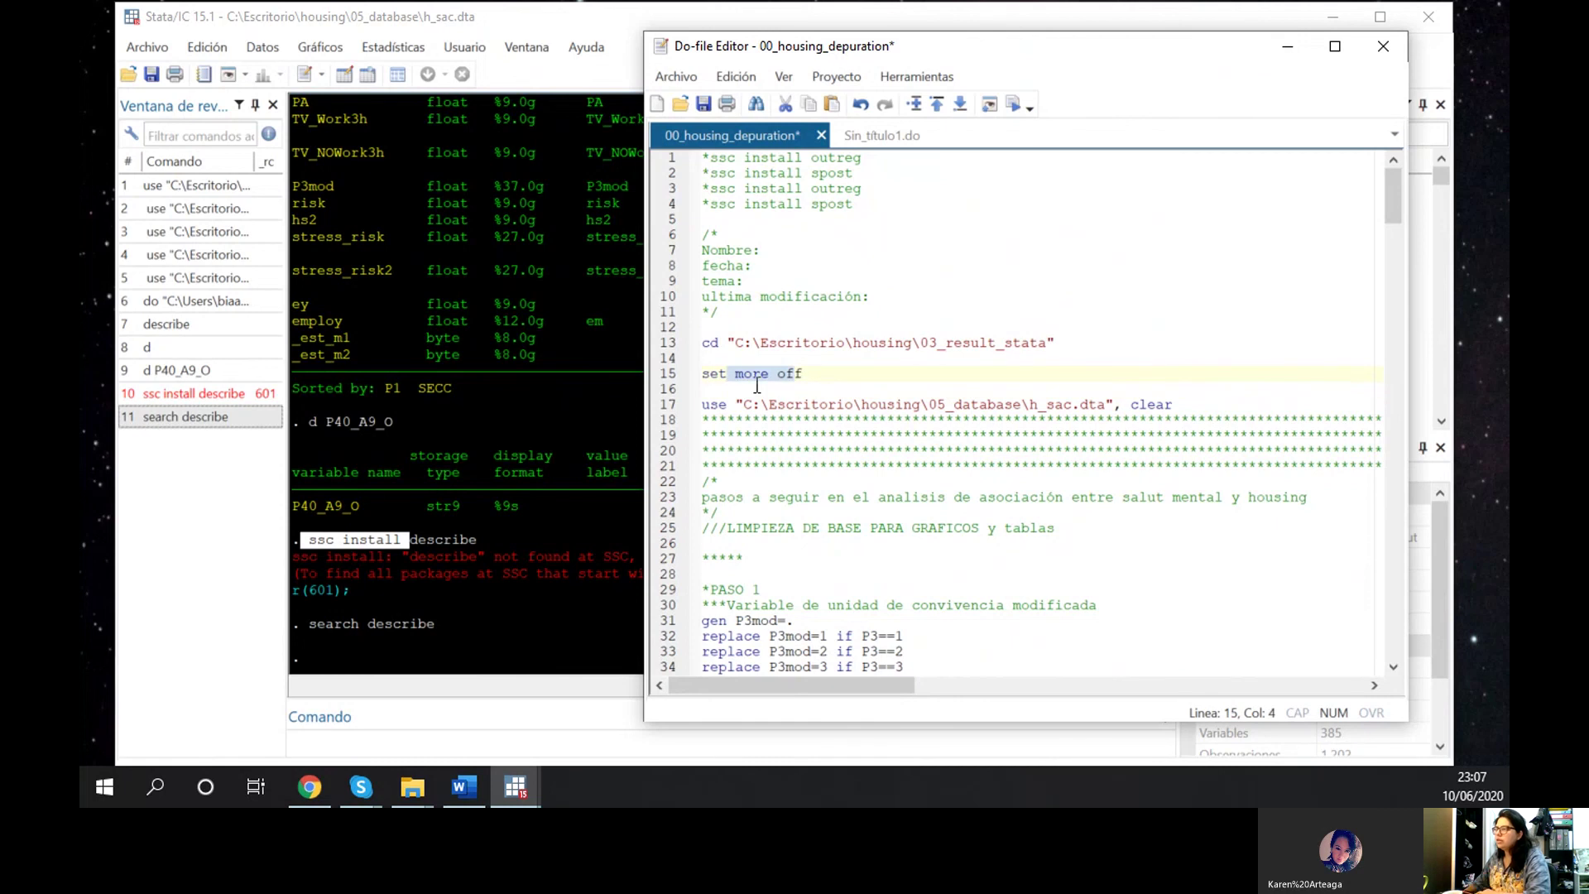
{"action": "left_click", "coordinate": [717, 393]}
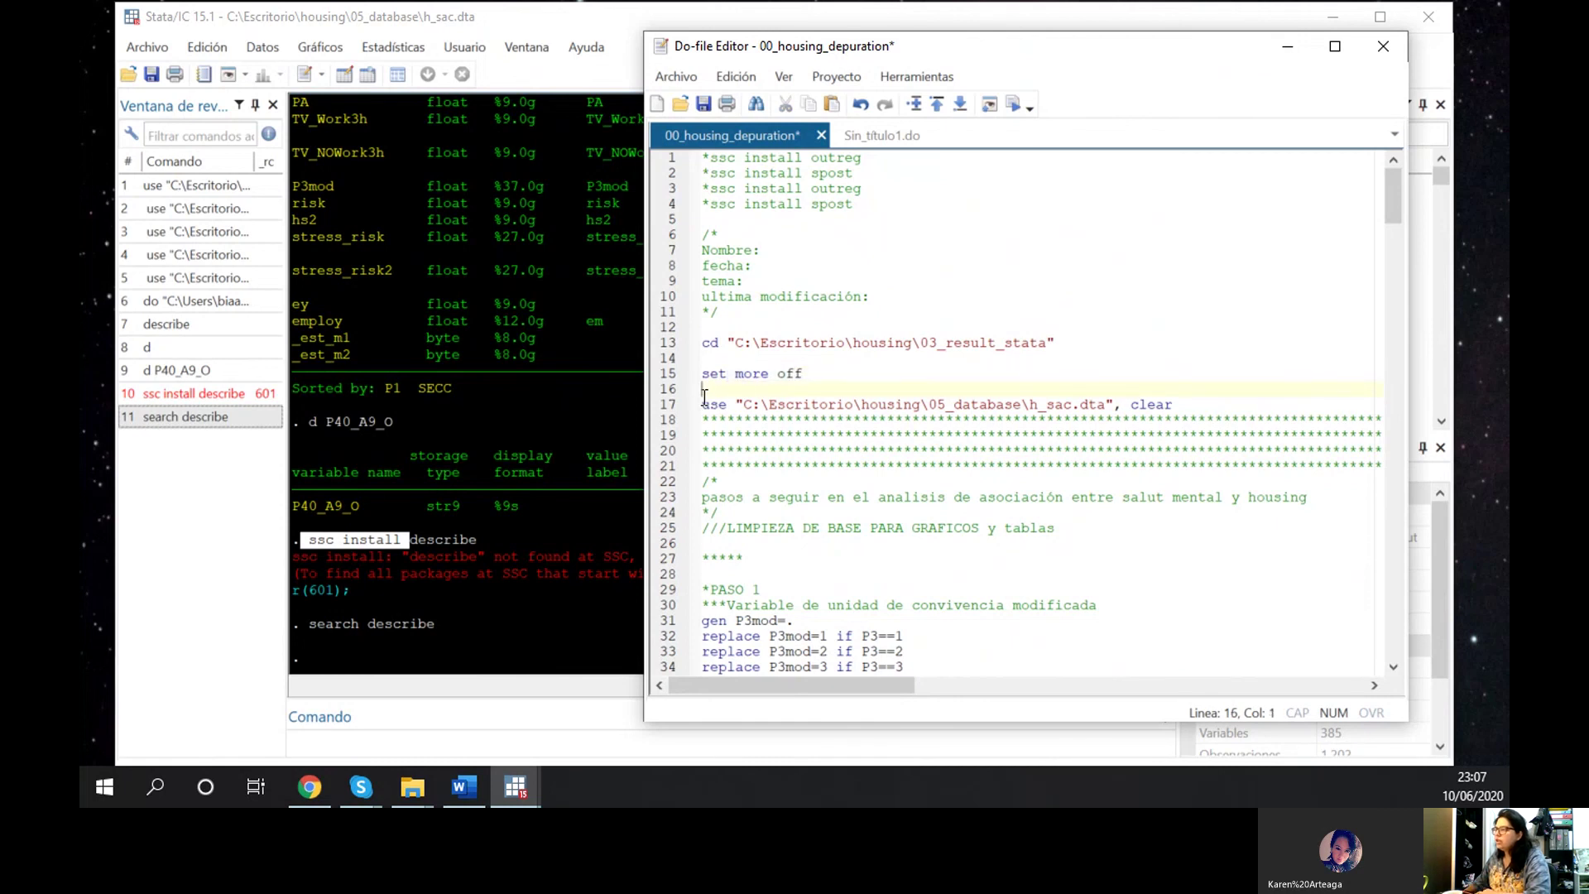
{"action": "left_click_drag", "start_coordinate": [704, 403], "coordinate": [1214, 400]}
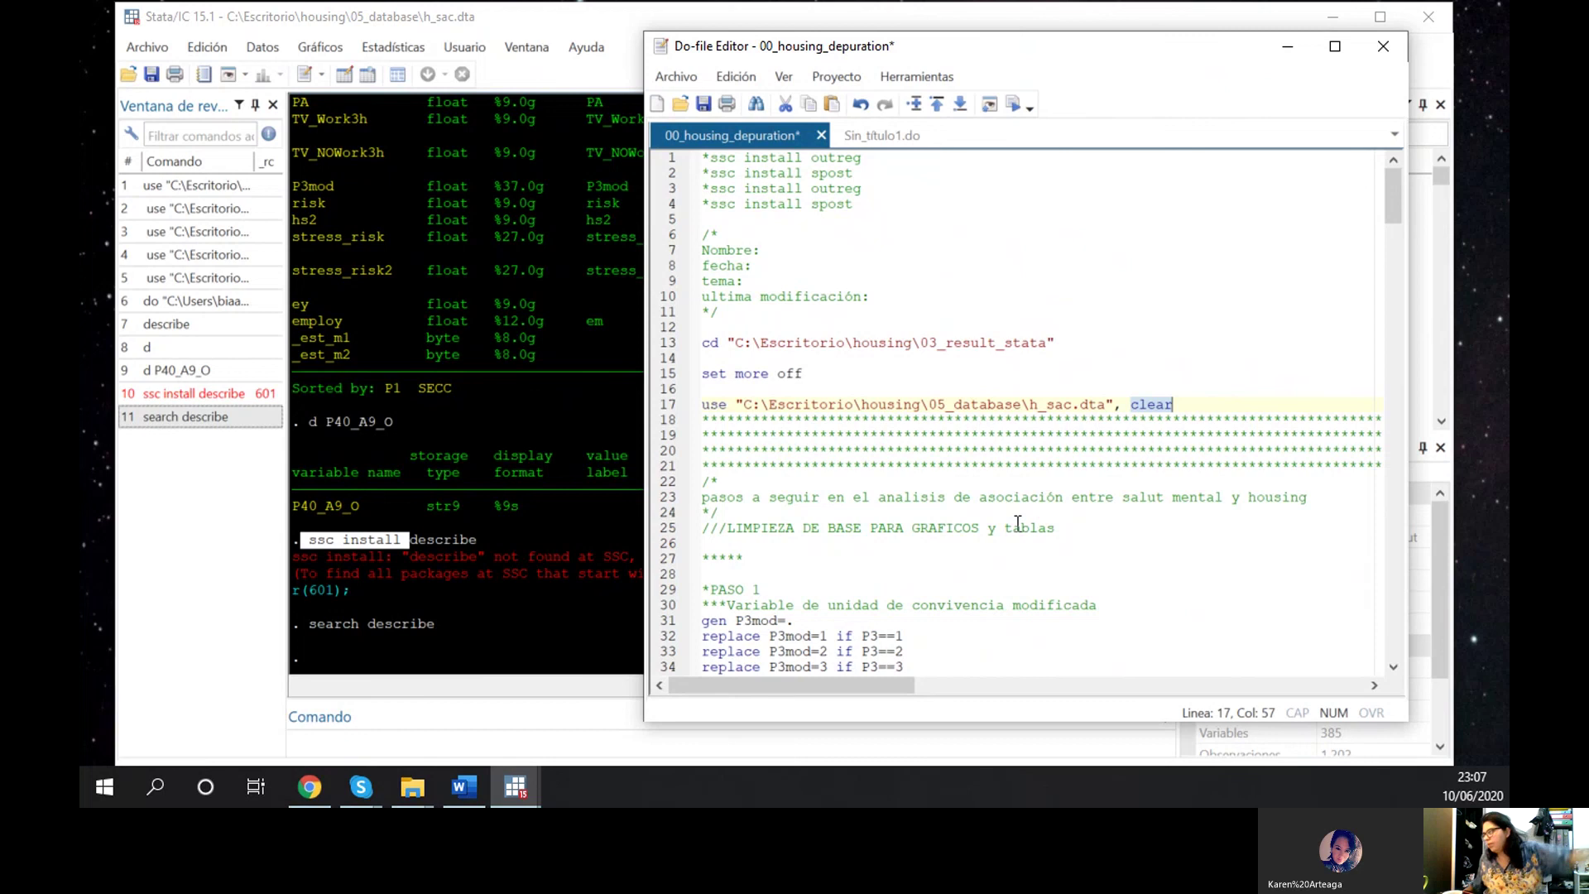
{"action": "scroll", "coordinate": [1008, 480], "scroll_direction": "down", "scroll_amount": 1}
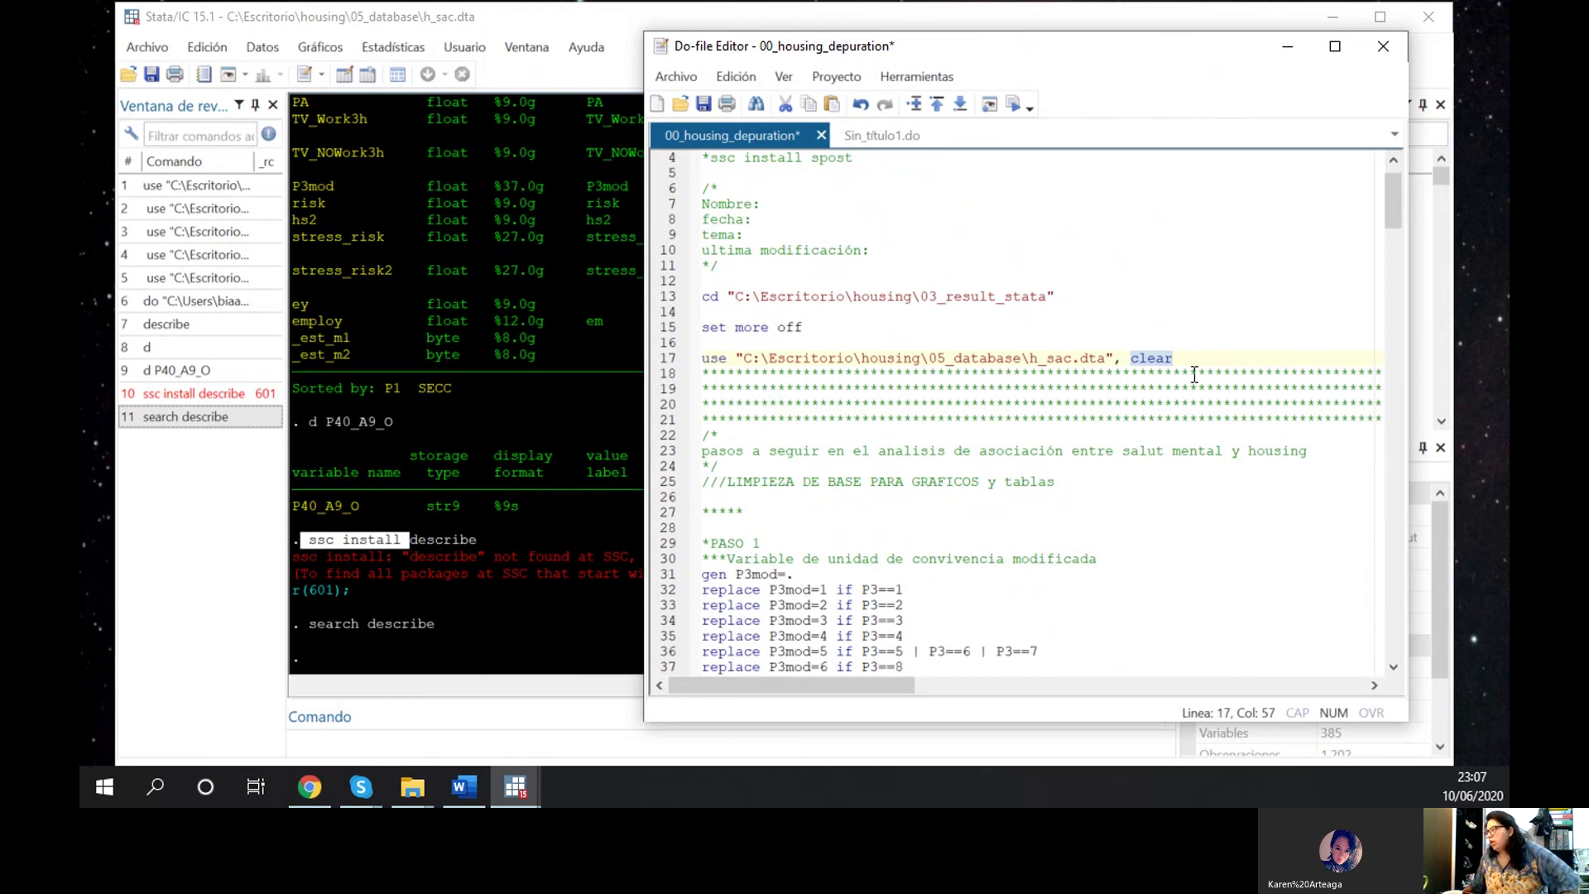
{"action": "left_click_drag", "start_coordinate": [1109, 361], "coordinate": [1033, 357]}
{"action": "left_click", "coordinate": [932, 388]}
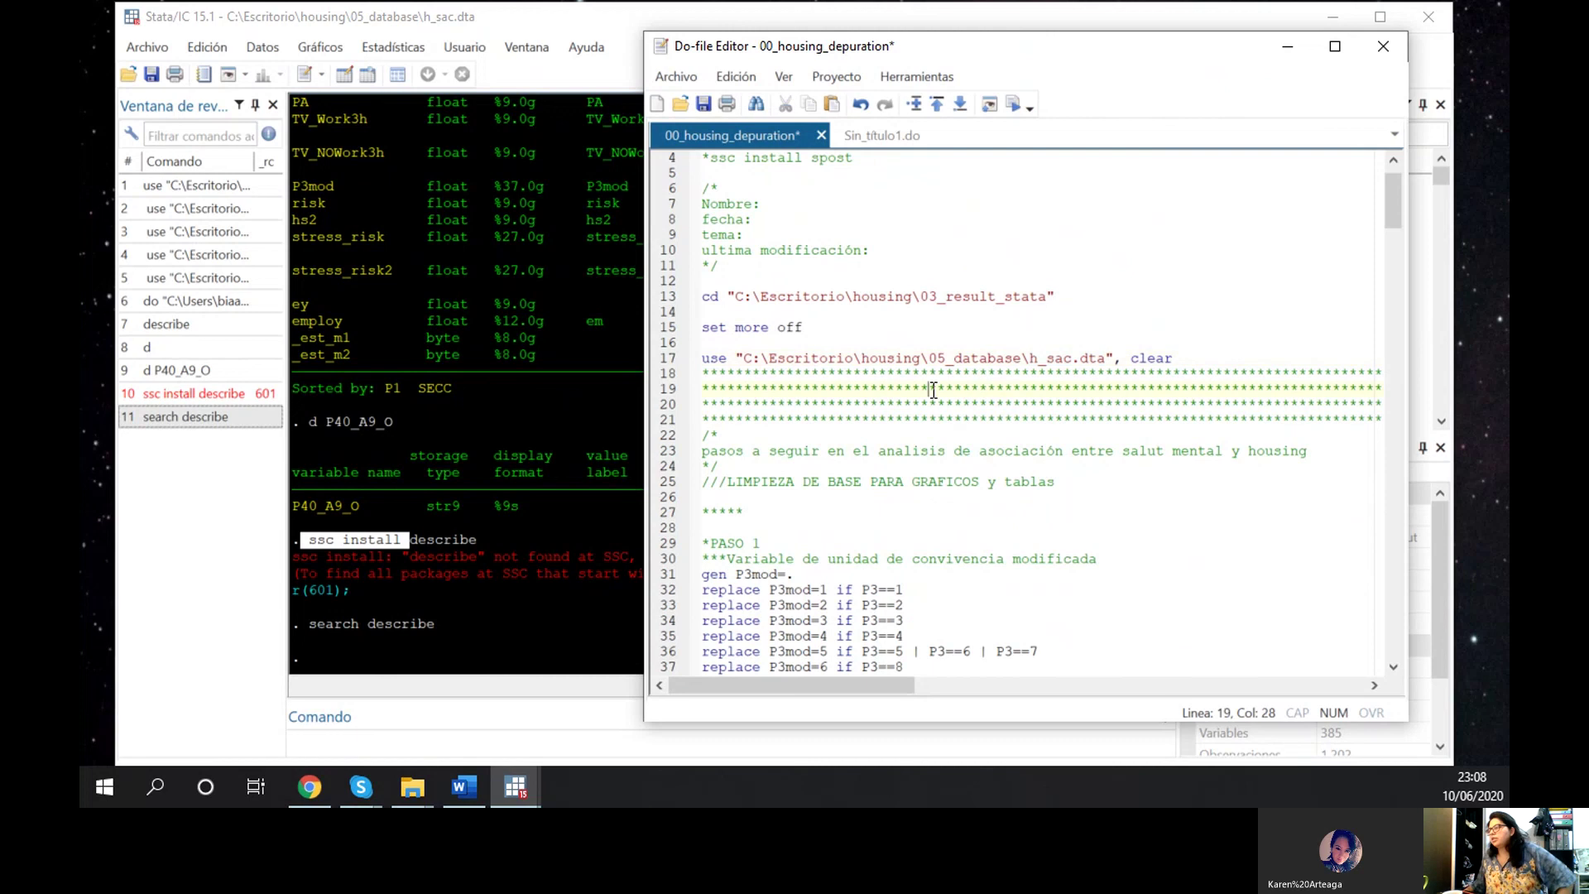
Look through the do-file from the PASO 1 variable code to the final save line and return to its beginning
{"action": "scroll", "coordinate": [931, 393], "scroll_direction": "down", "scroll_amount": 8}
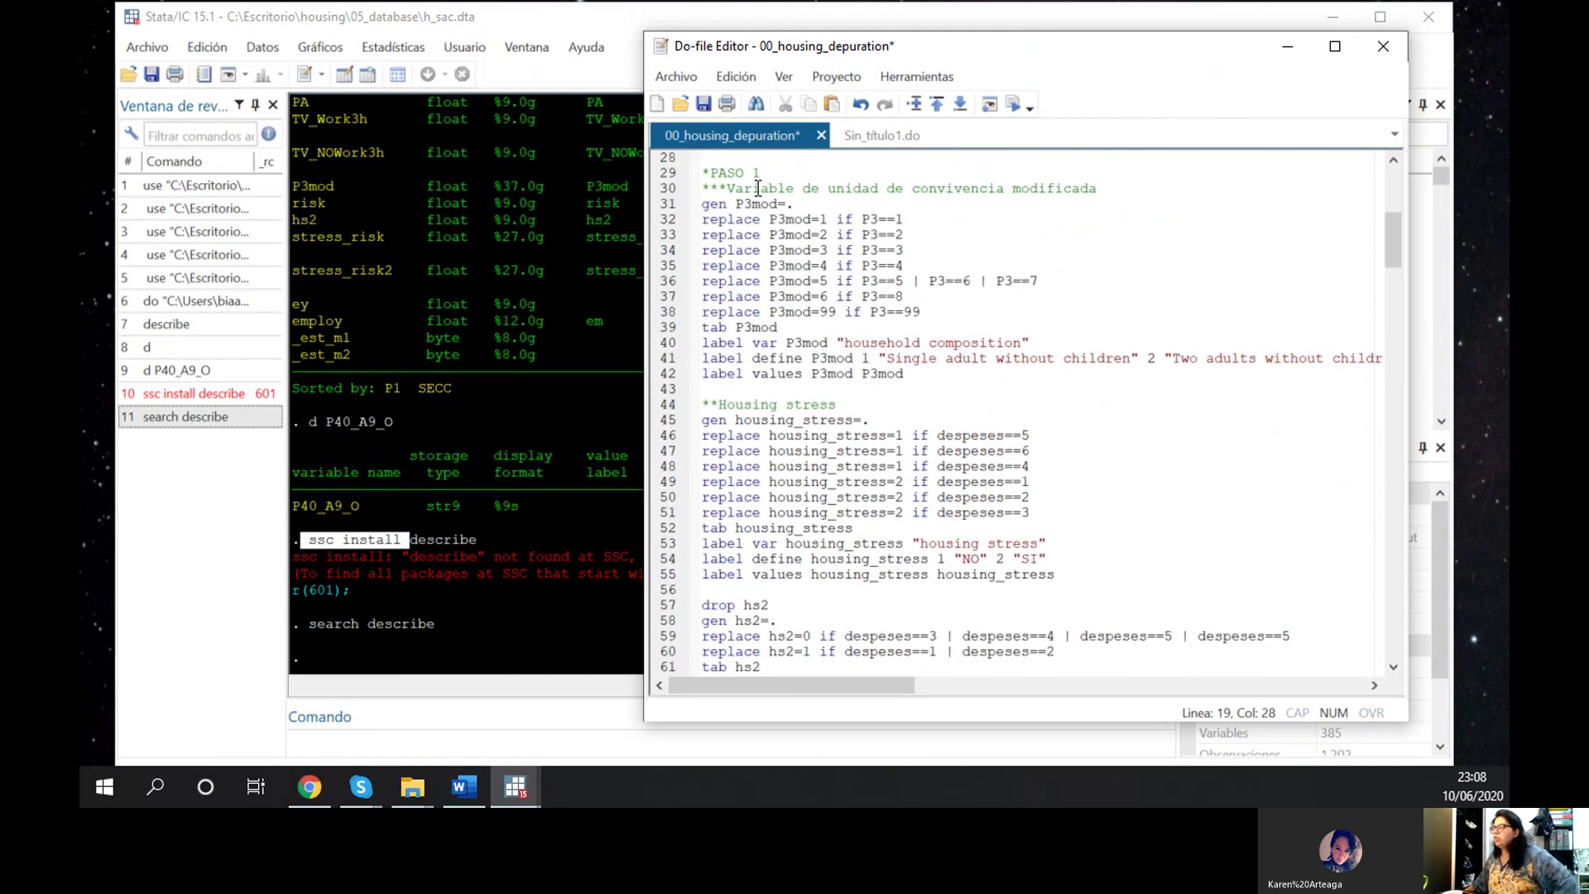
{"action": "scroll", "coordinate": [758, 193], "scroll_direction": "down", "scroll_amount": 1}
{"action": "scroll", "coordinate": [755, 199], "scroll_direction": "down", "scroll_amount": 1}
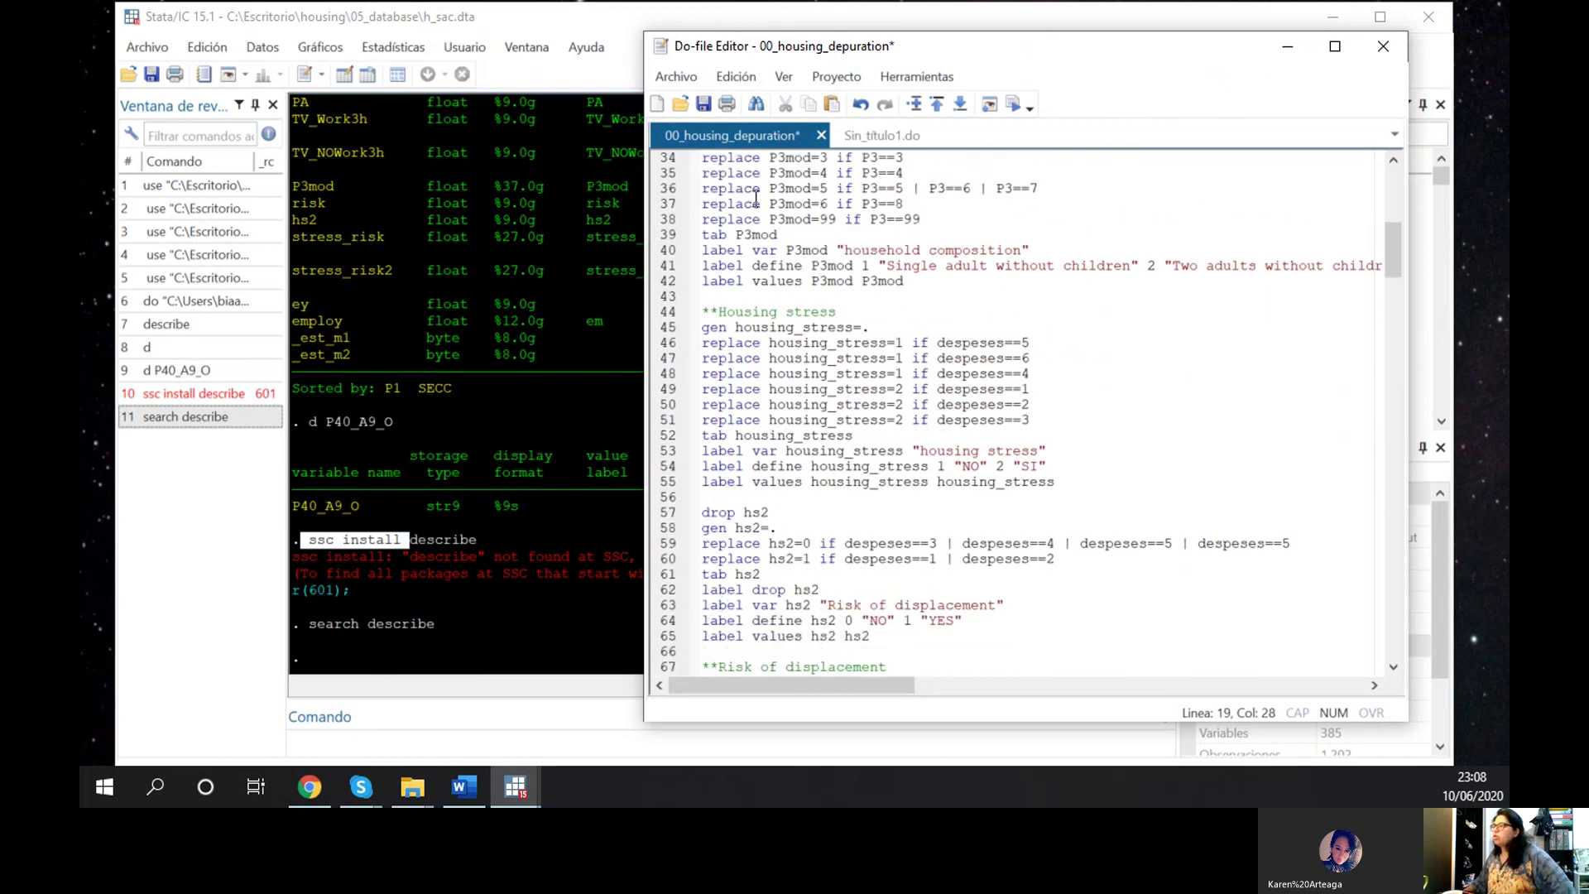
{"action": "scroll", "coordinate": [756, 203], "scroll_direction": "up", "scroll_amount": 3}
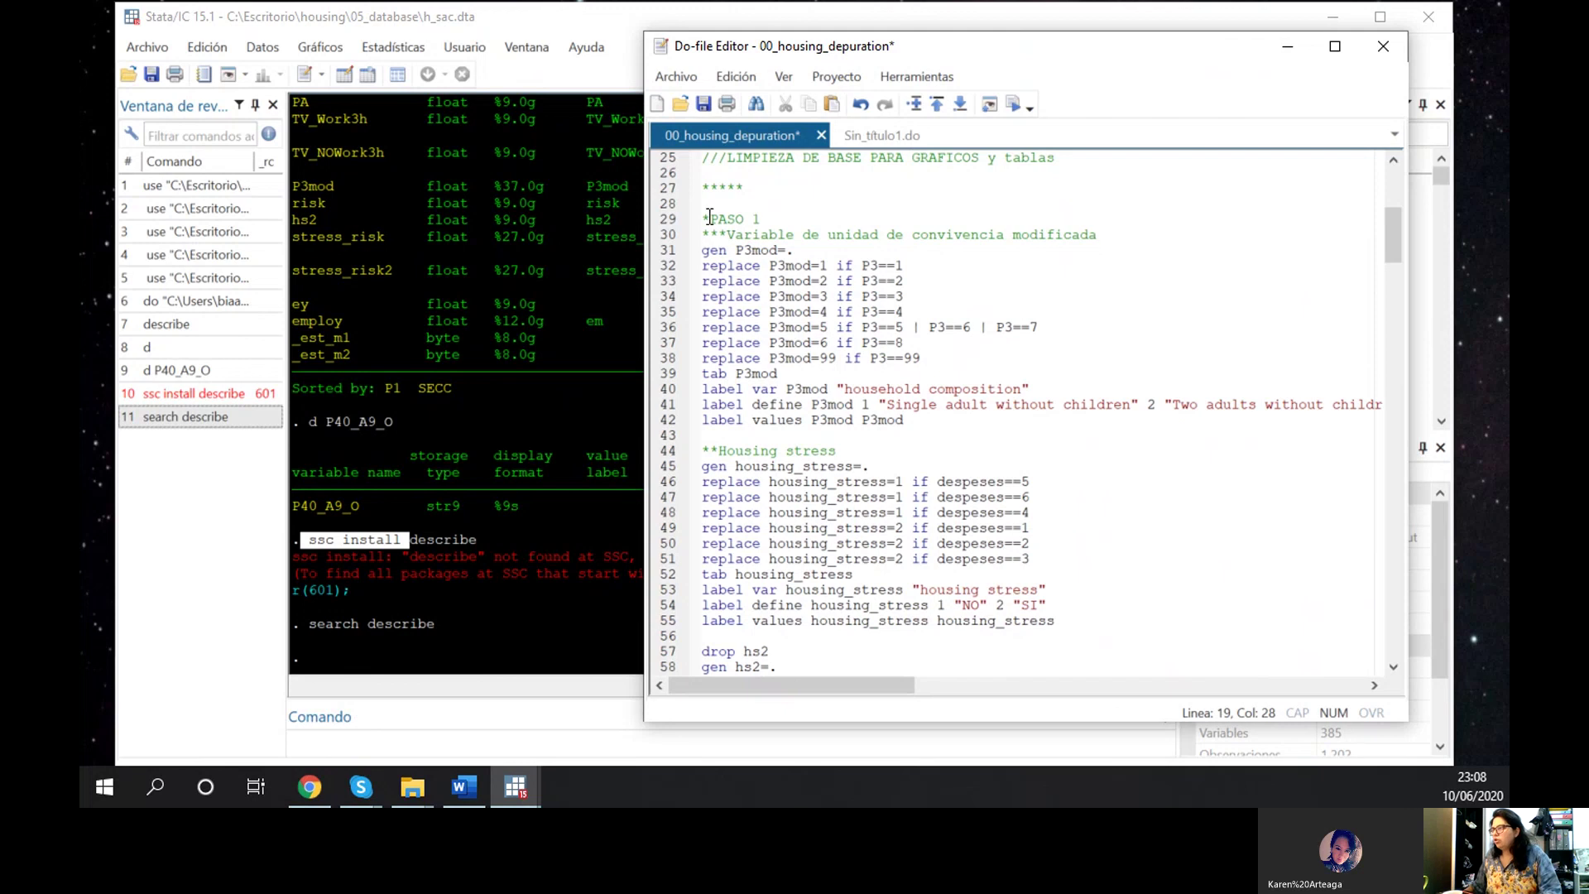
{"action": "scroll", "coordinate": [709, 379], "scroll_direction": "down", "scroll_amount": 20}
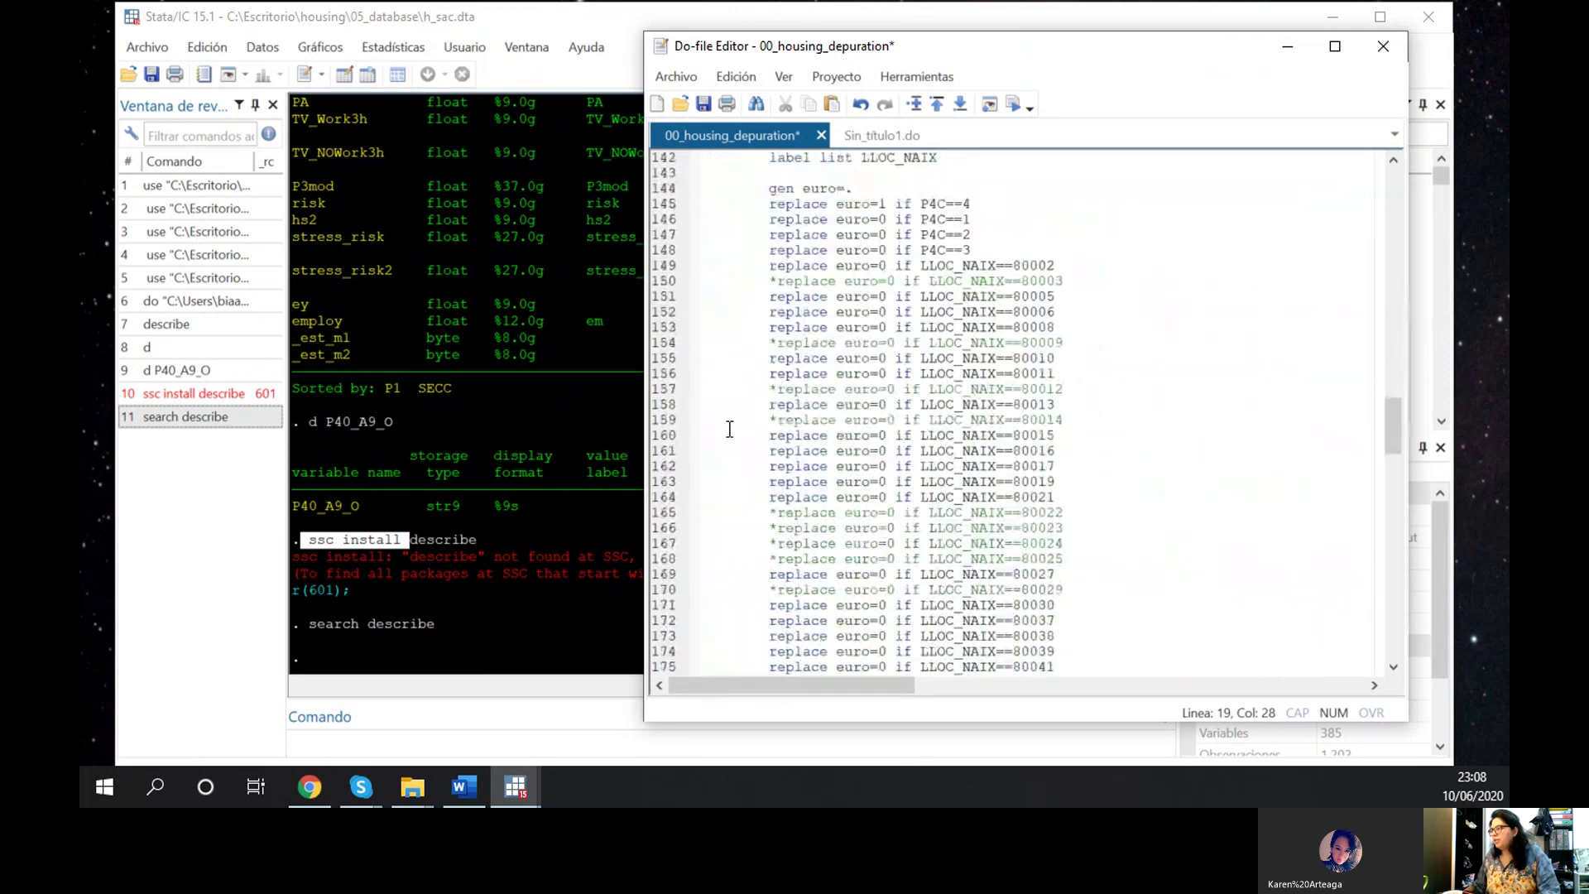
{"action": "scroll", "coordinate": [731, 428], "scroll_direction": "down", "scroll_amount": 20}
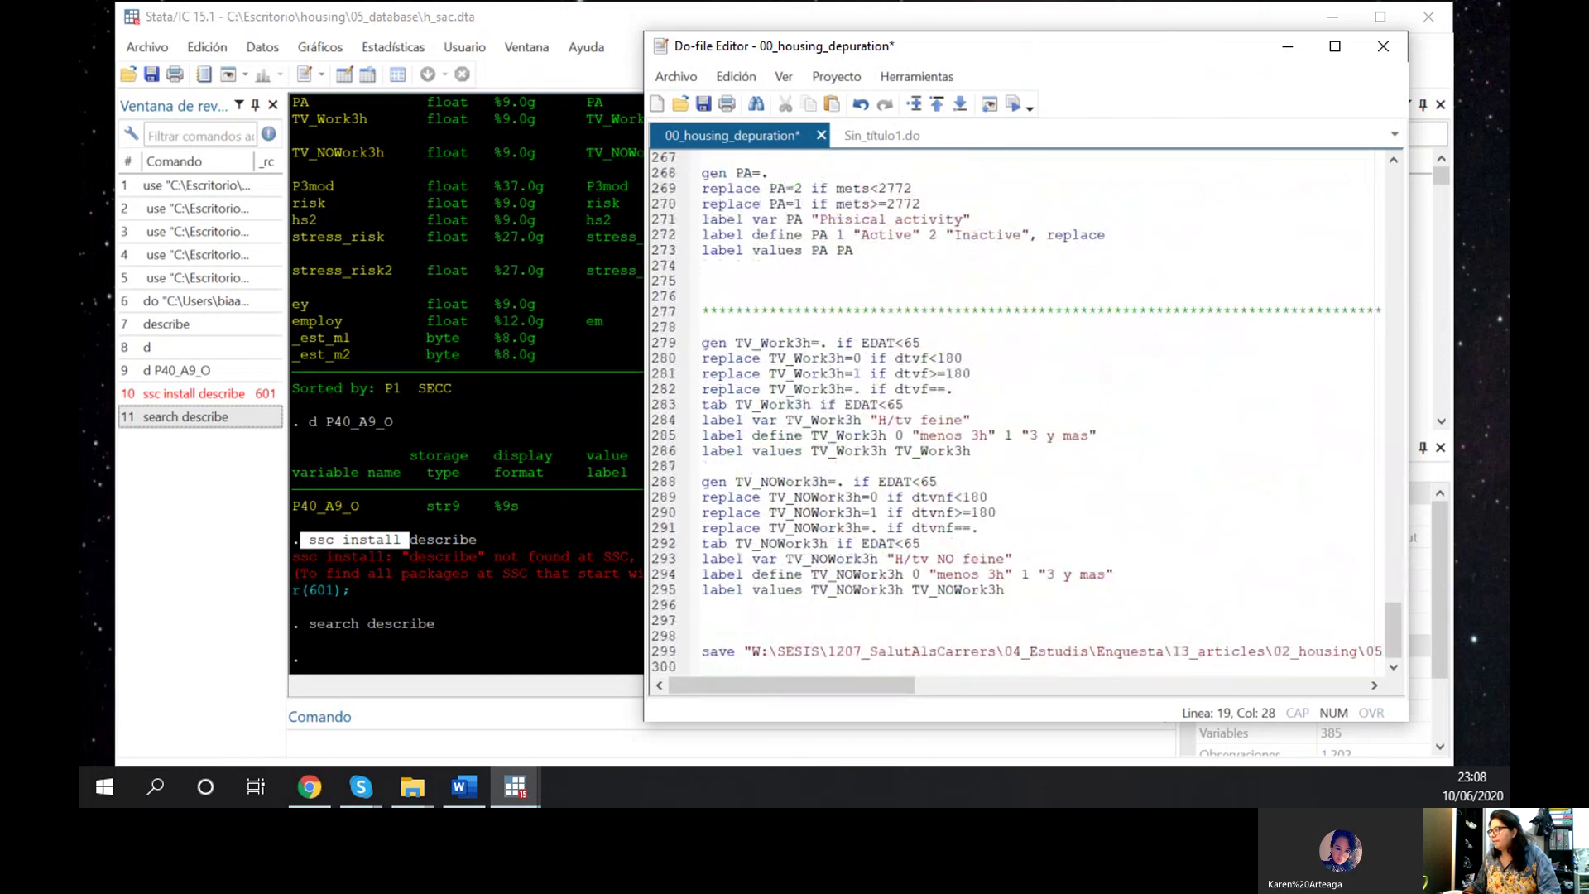
{"action": "left_click_drag", "start_coordinate": [1399, 614], "coordinate": [1366, 161]}
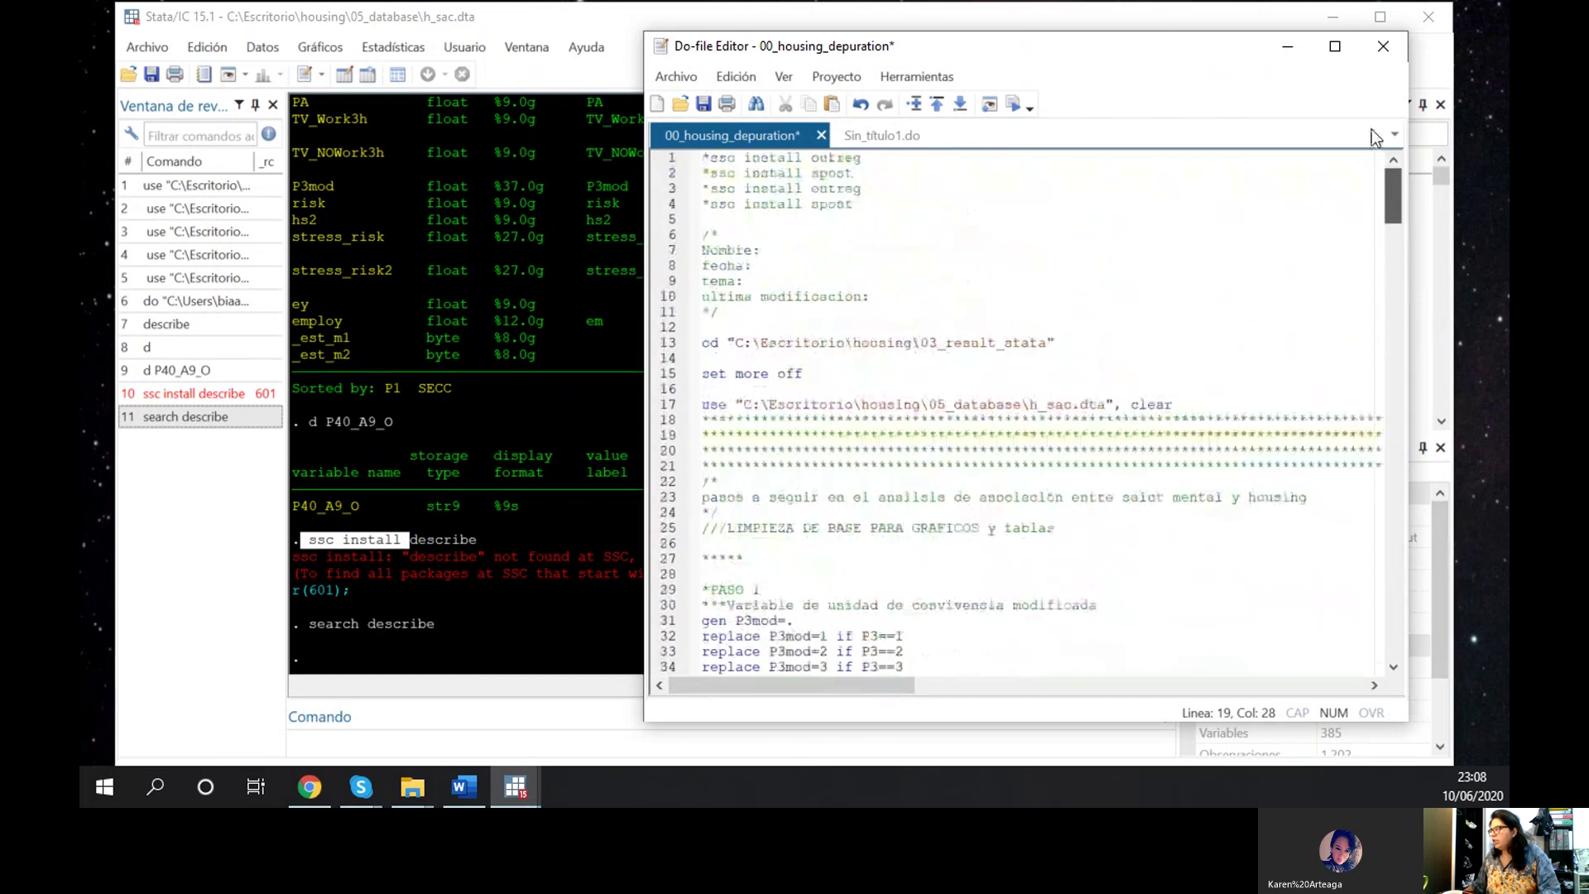